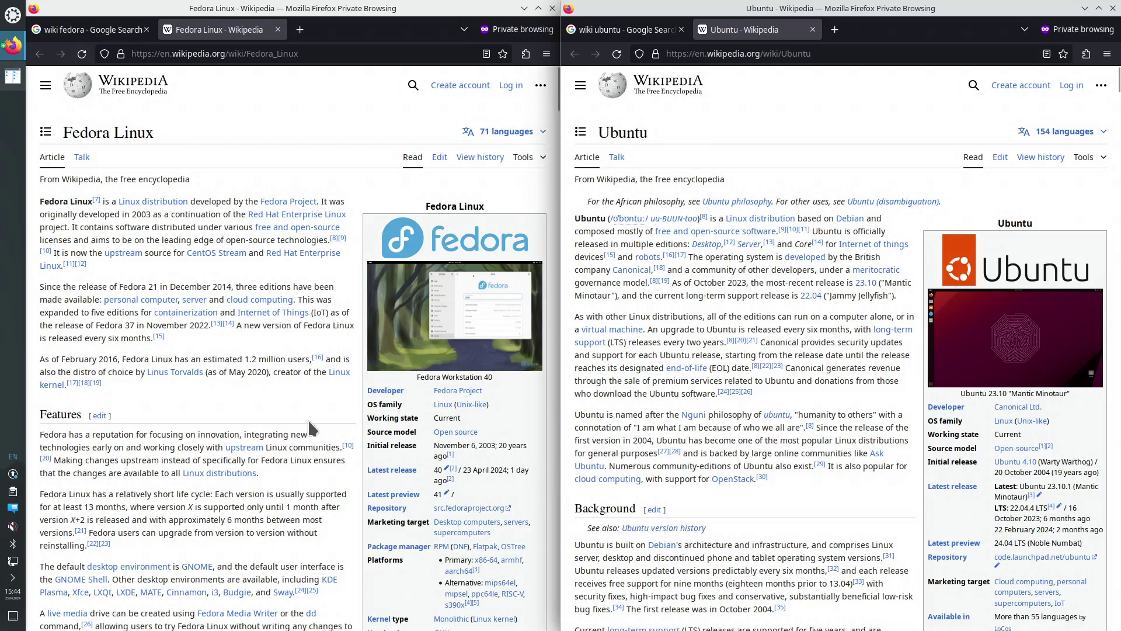
Open fedoraproject.org and ubuntu.com in new tabs from the Wikipedia infobox Official website links
scroll(369, 403, down, 2)
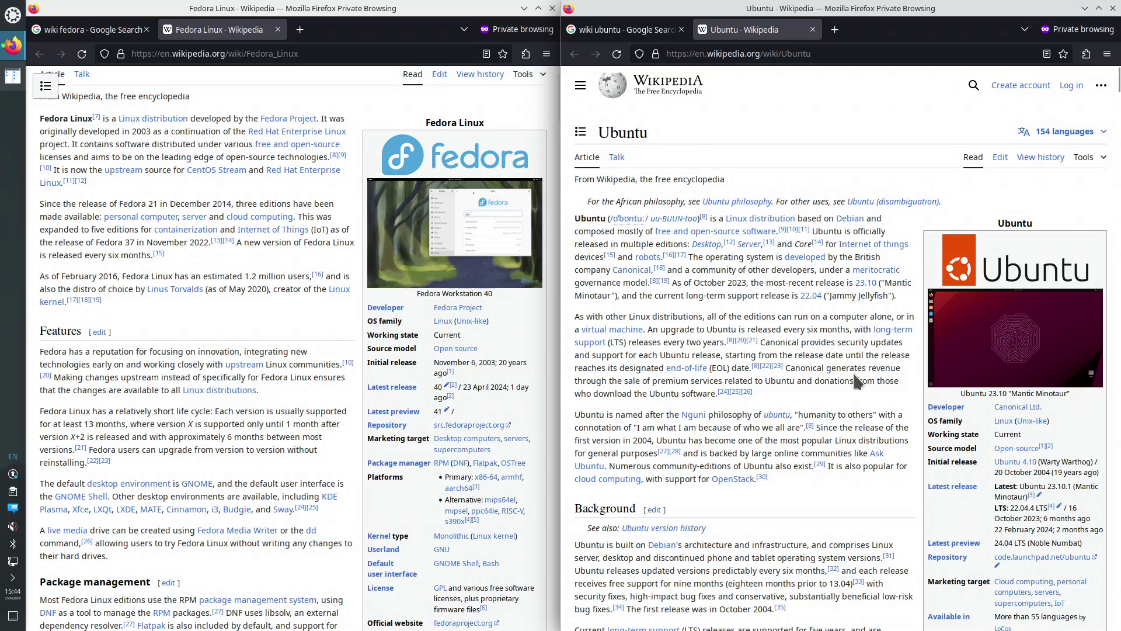
scroll(858, 383, down, 4)
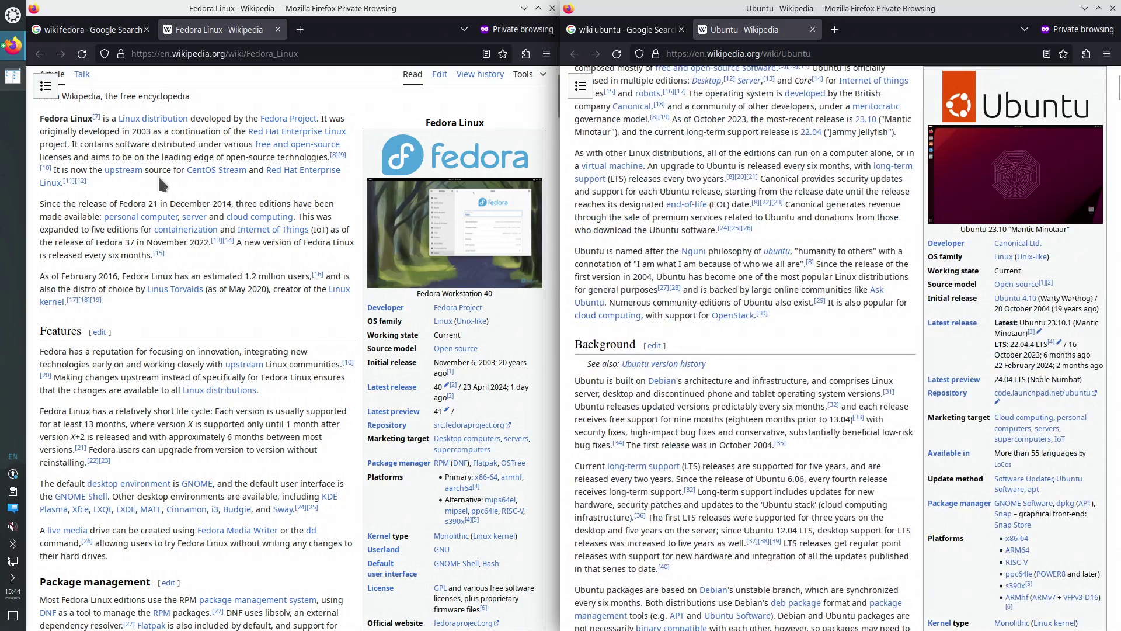
scroll(524, 429, down, 2)
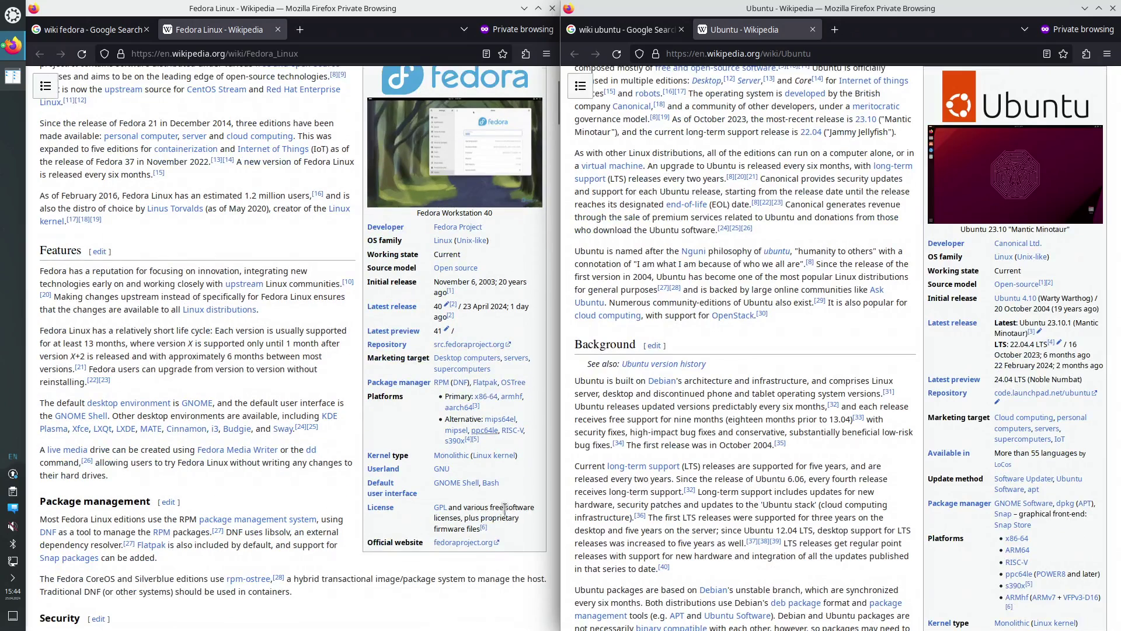
right_click(462, 543)
click(519, 372)
scroll(876, 467, down, 4)
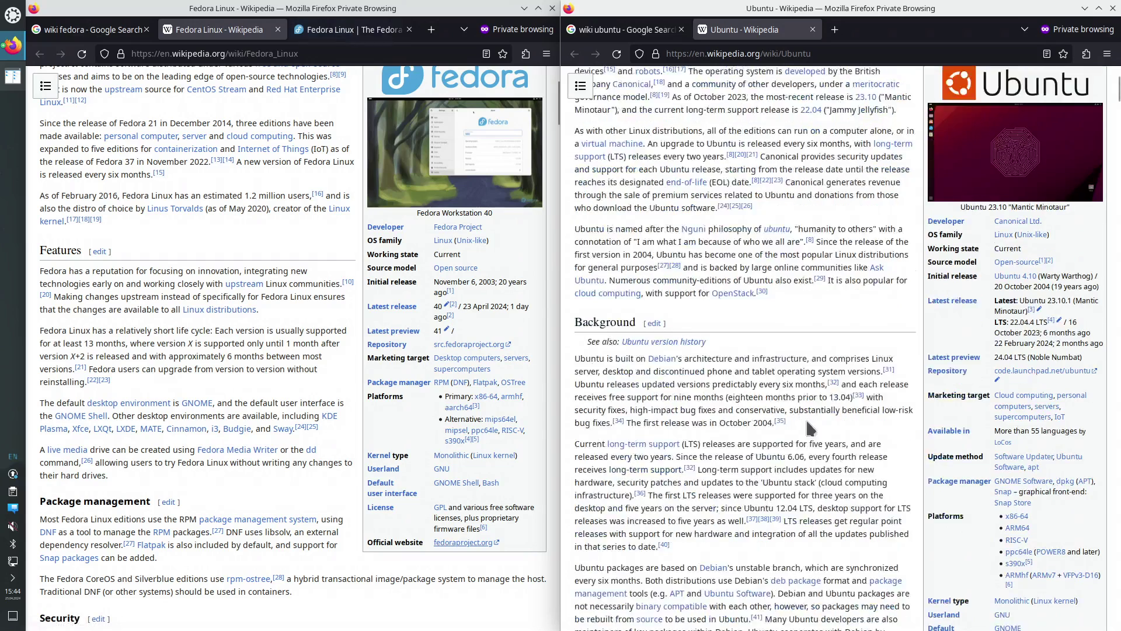
right_click(1016, 541)
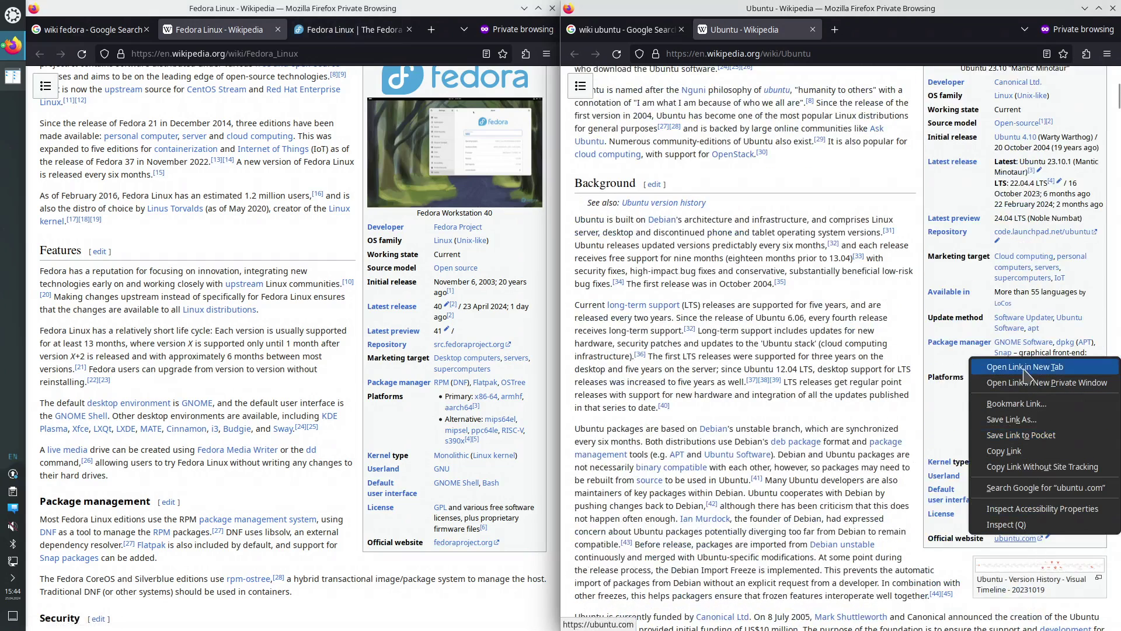
click(1042, 368)
On fedoraproject.org, go through the 40 release to the Workstation download page's ISO list
click(351, 29)
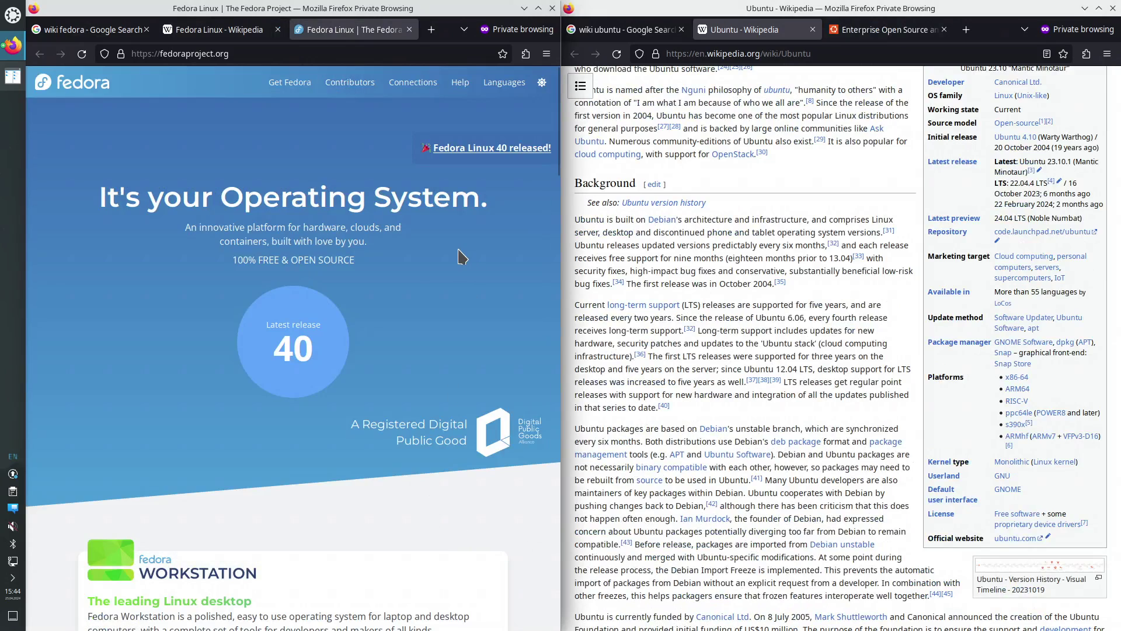
scroll(317, 377, down, 1)
scroll(318, 384, down, 2)
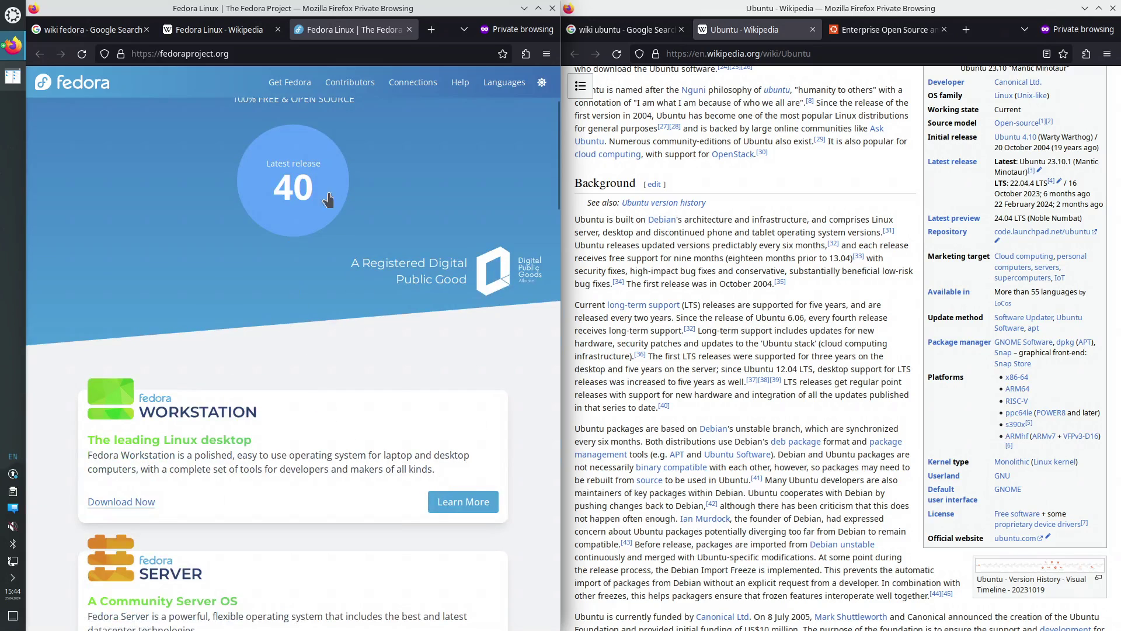
click(293, 186)
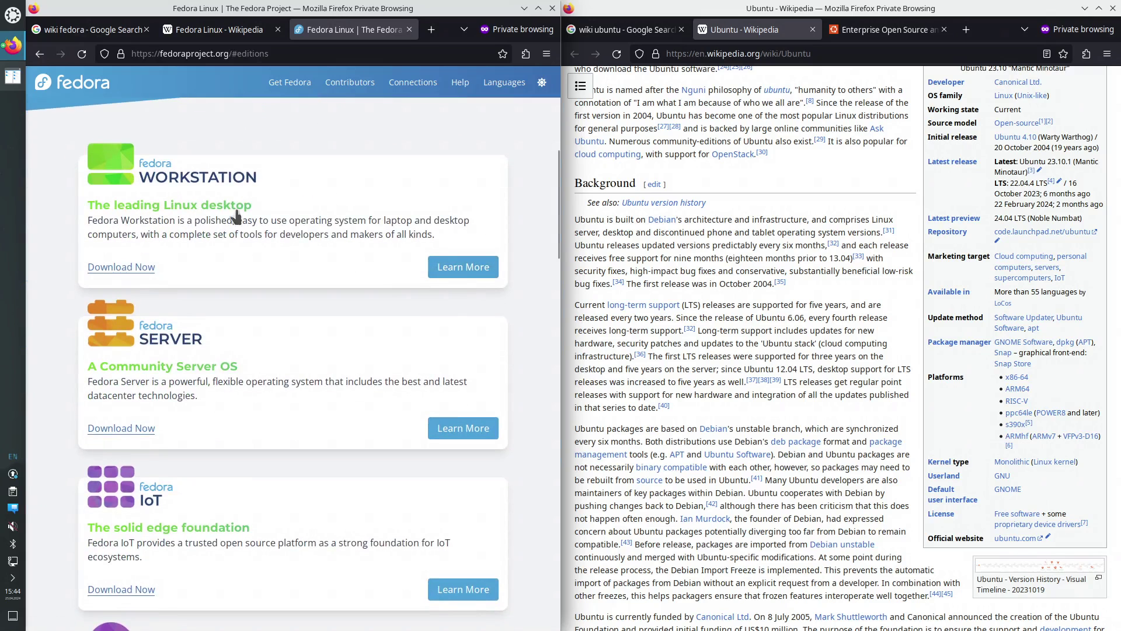
click(123, 268)
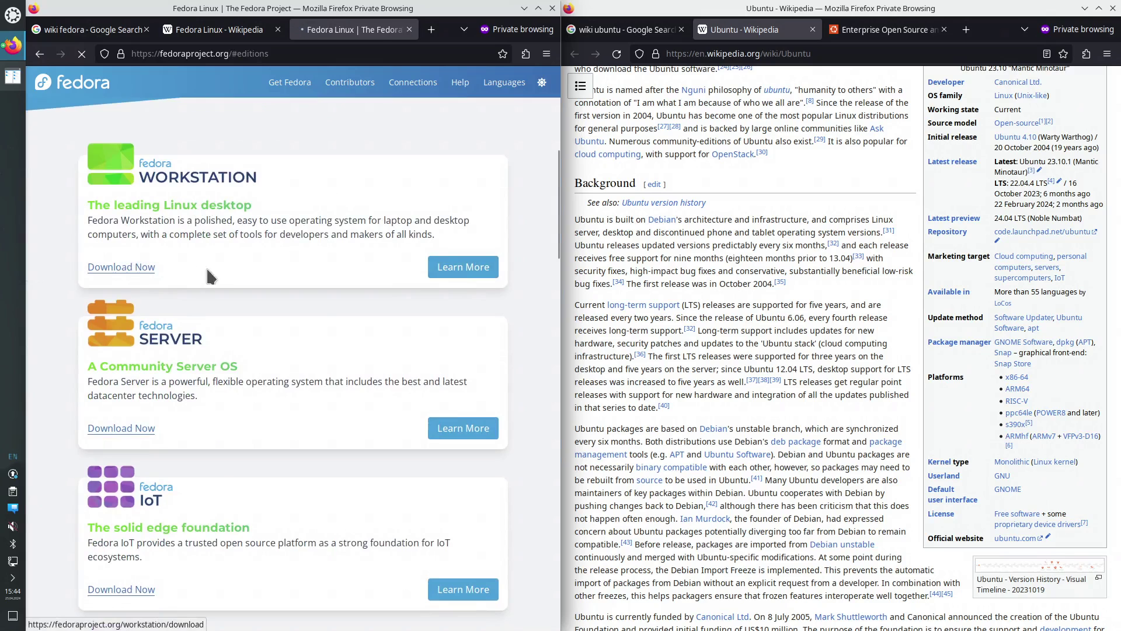
scroll(420, 285, down, 3)
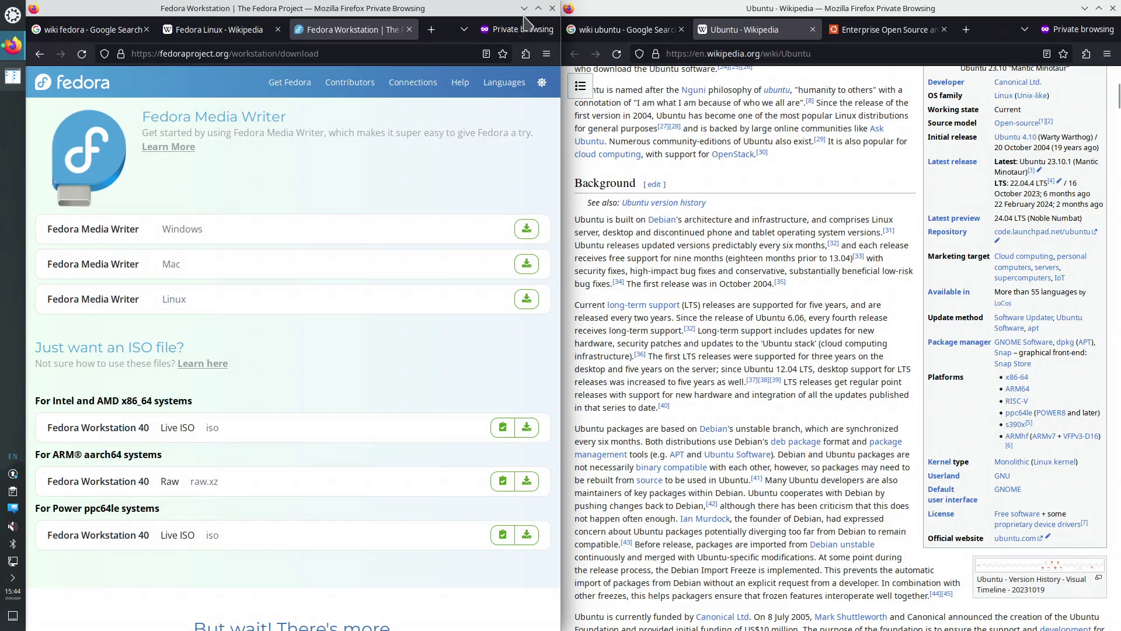
click(413, 88)
Launch Virtual Machine Manager from a 'vir' launcher search and start File > New Virtual Machine
click(349, 87)
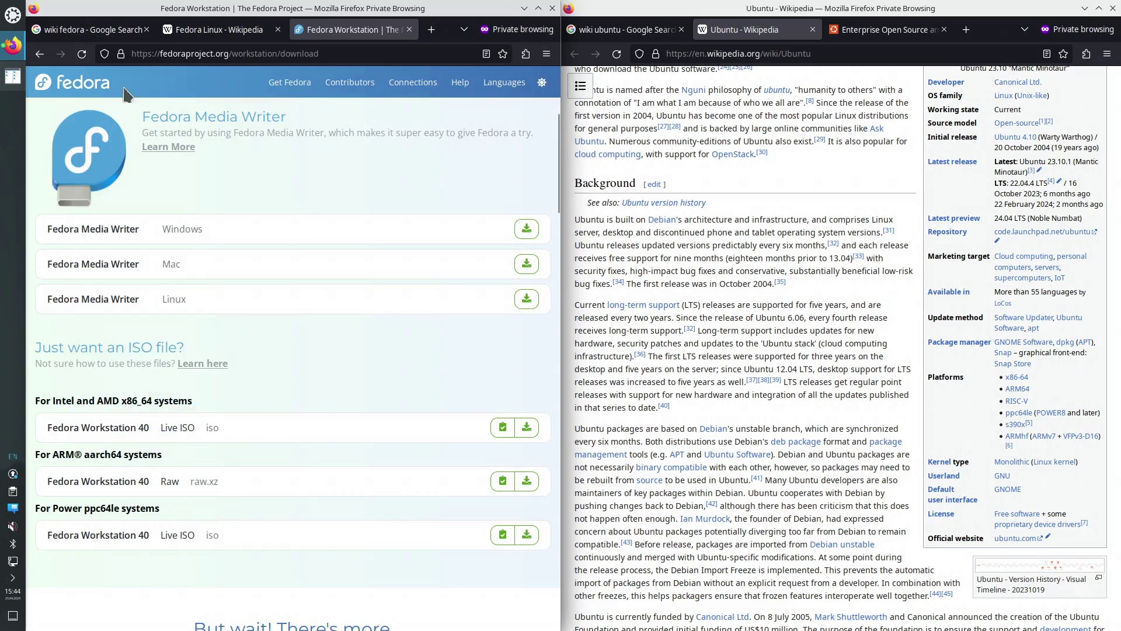
click(13, 15)
text(vir)
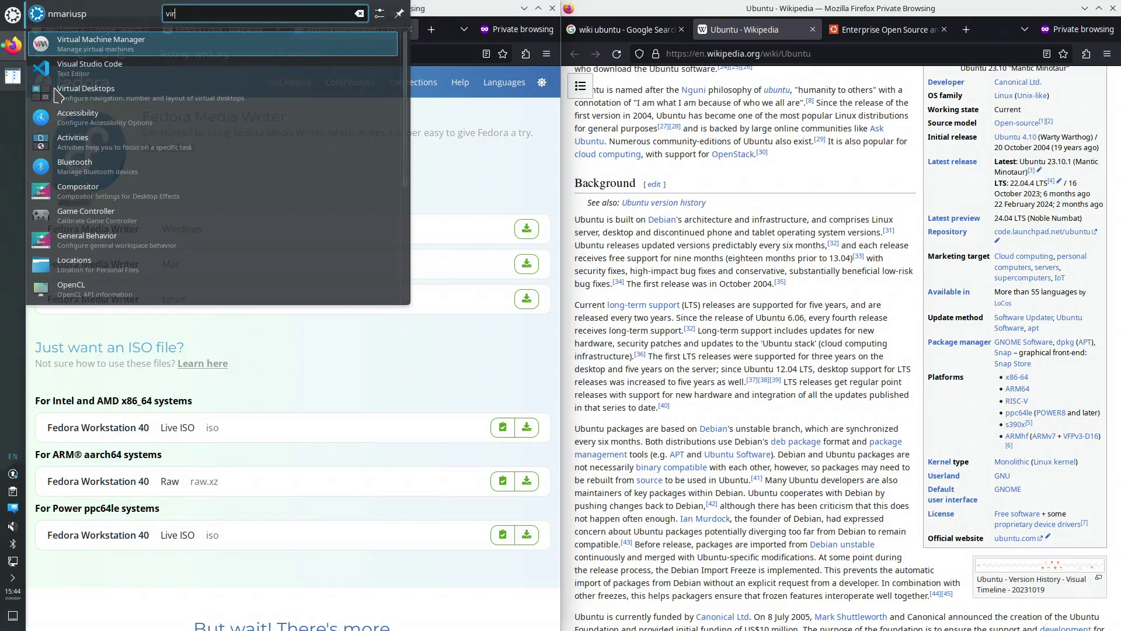
key(Return)
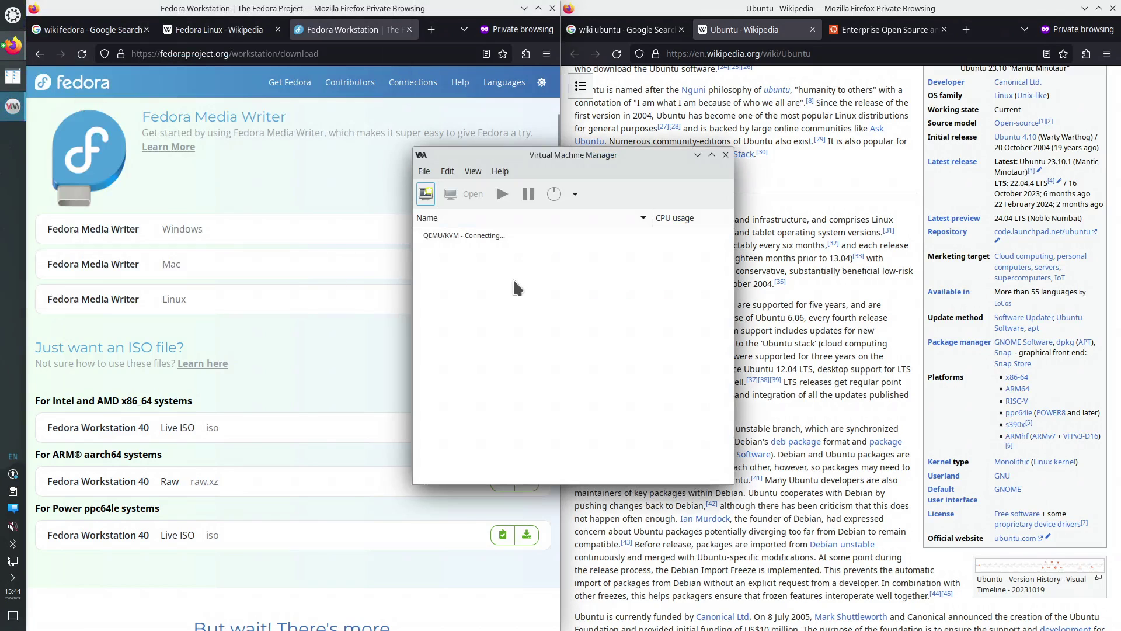
click(424, 171)
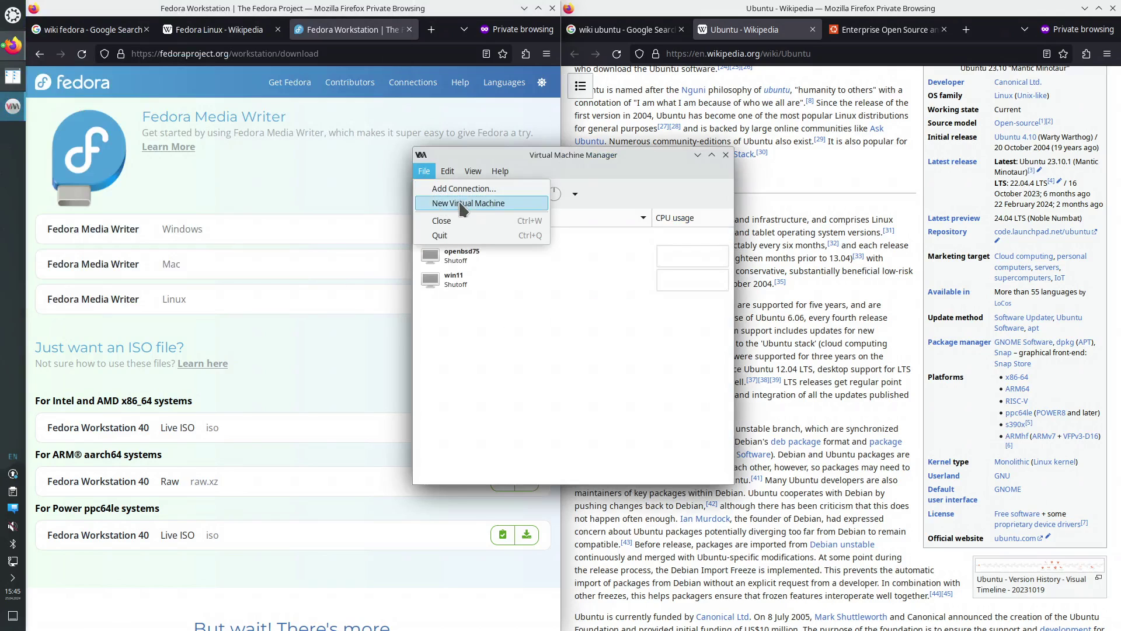
click(460, 204)
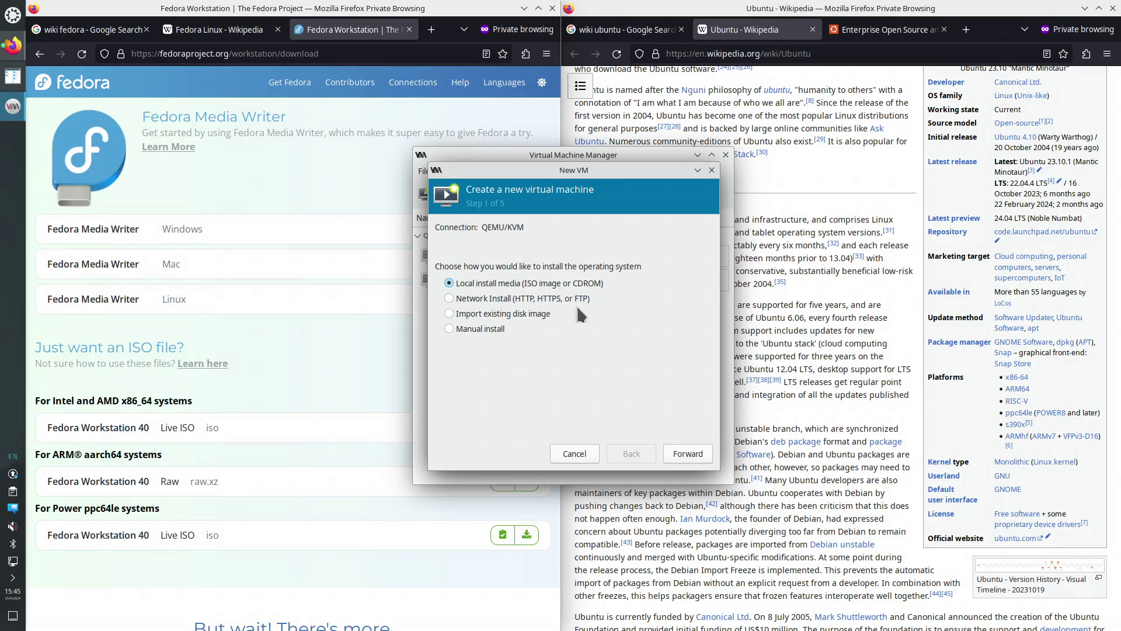
Choose local install media using the Fedora Workstation 40 live ISO from the ISO pool
click(688, 454)
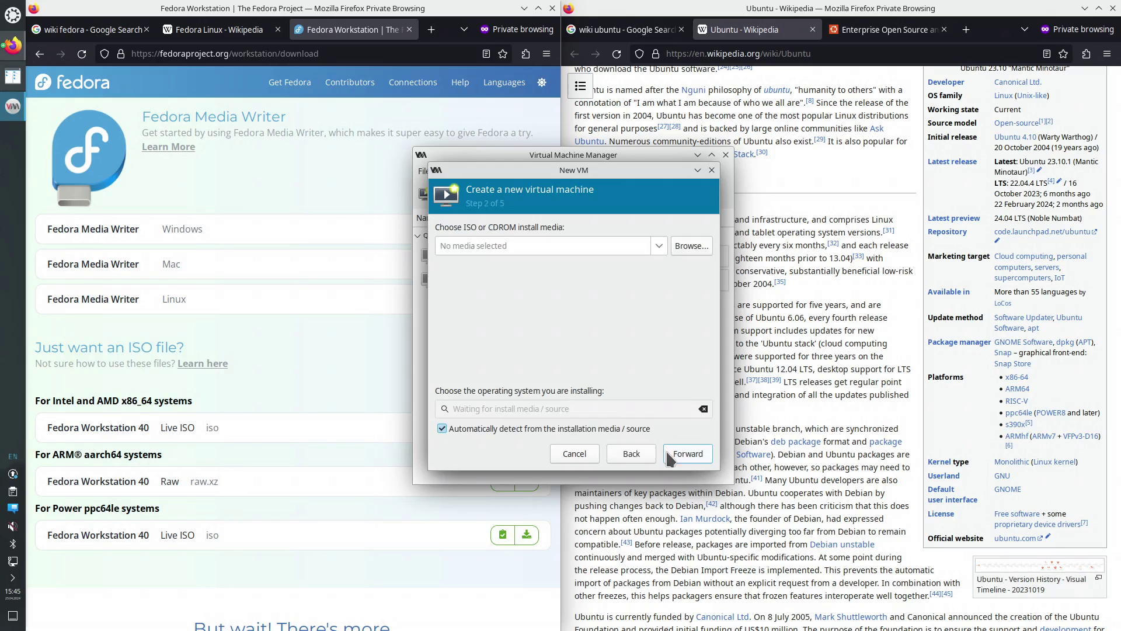
click(695, 249)
click(416, 221)
click(546, 245)
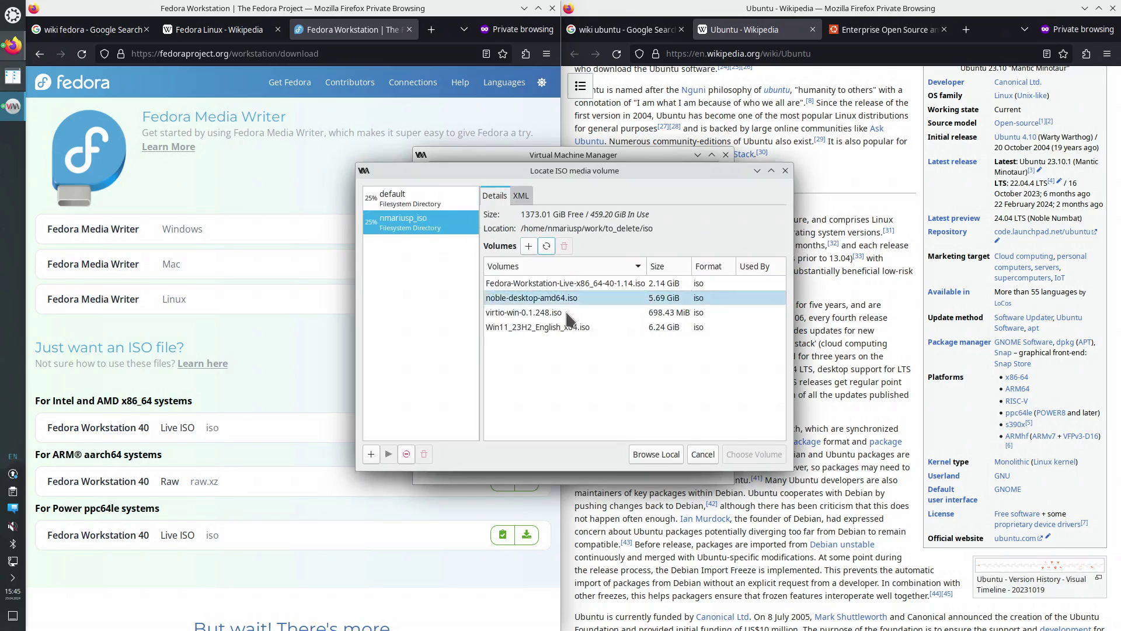
click(559, 285)
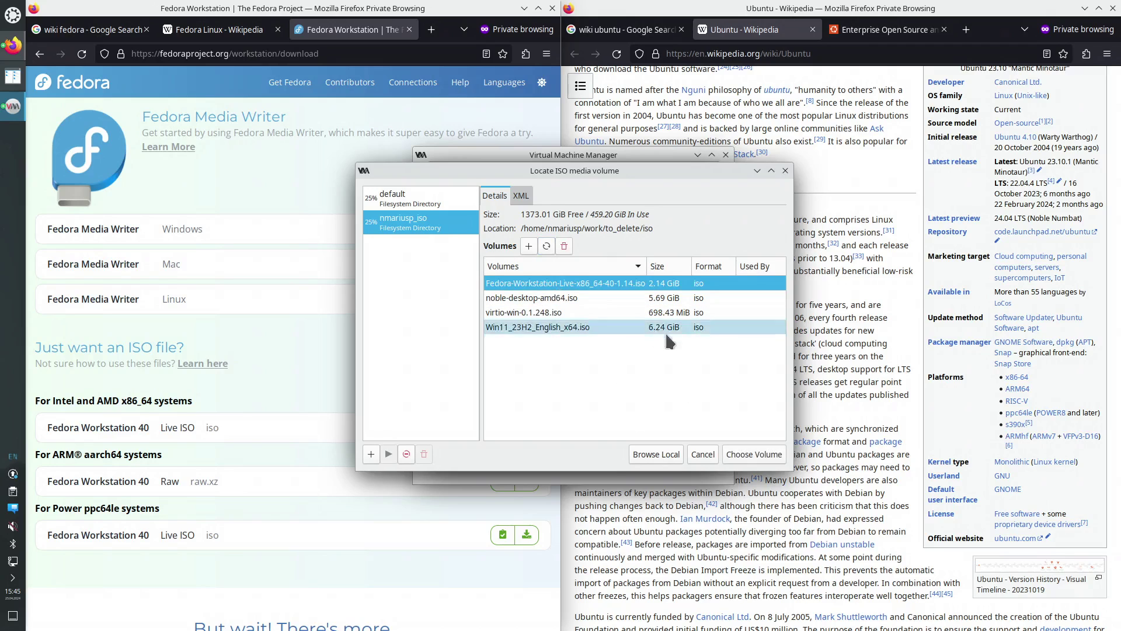
click(751, 455)
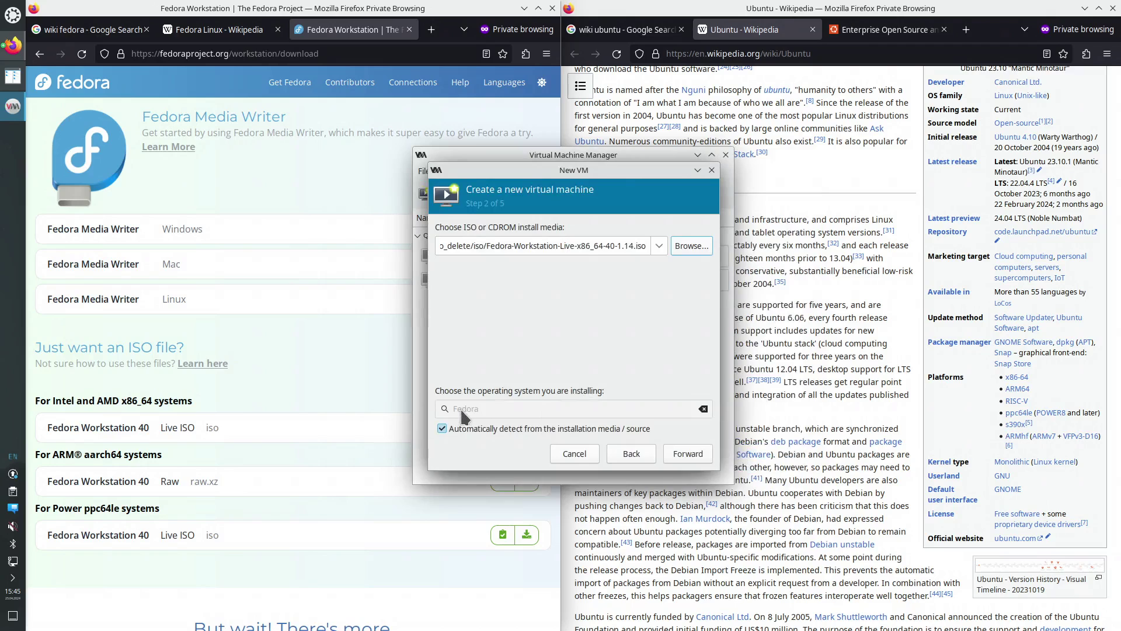
Give the VM 8048 MiB memory, 8 CPUs and a 120 GiB disk
click(678, 458)
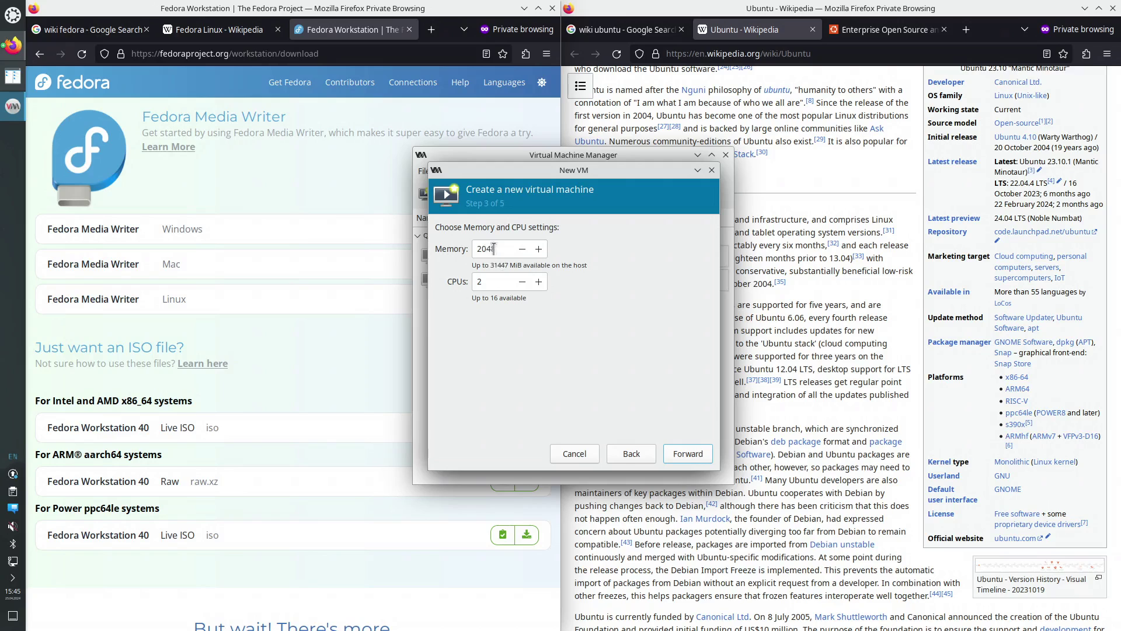
drag(482, 245, 479, 264)
drag(488, 280, 474, 280)
click(688, 453)
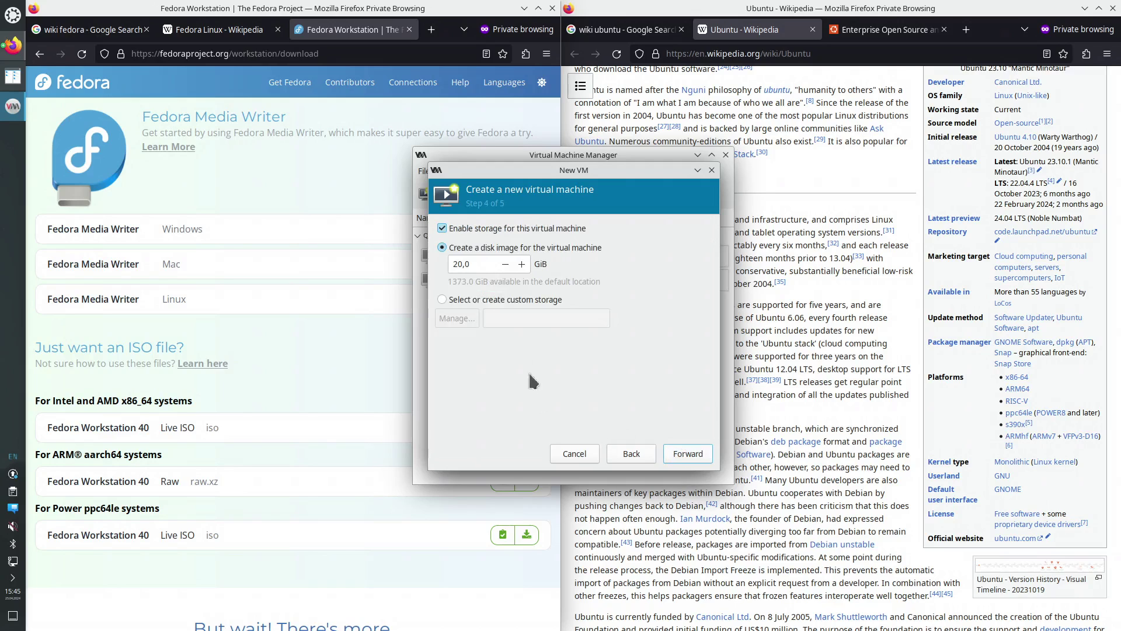
drag(463, 264, 447, 261)
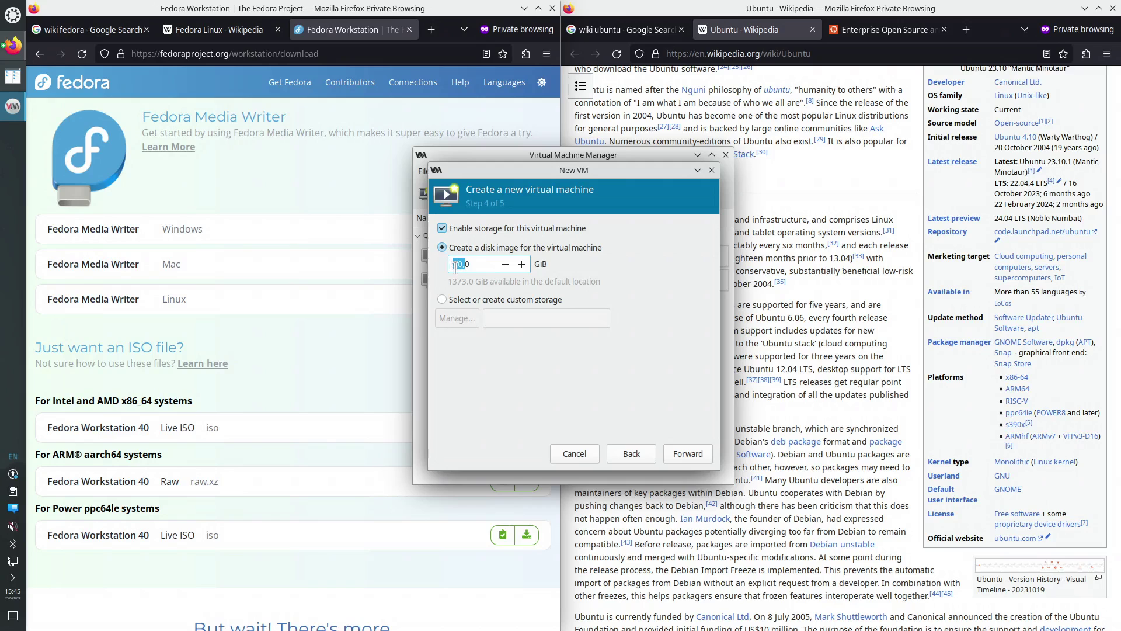
key(BackSpace)
text(120)
click(689, 455)
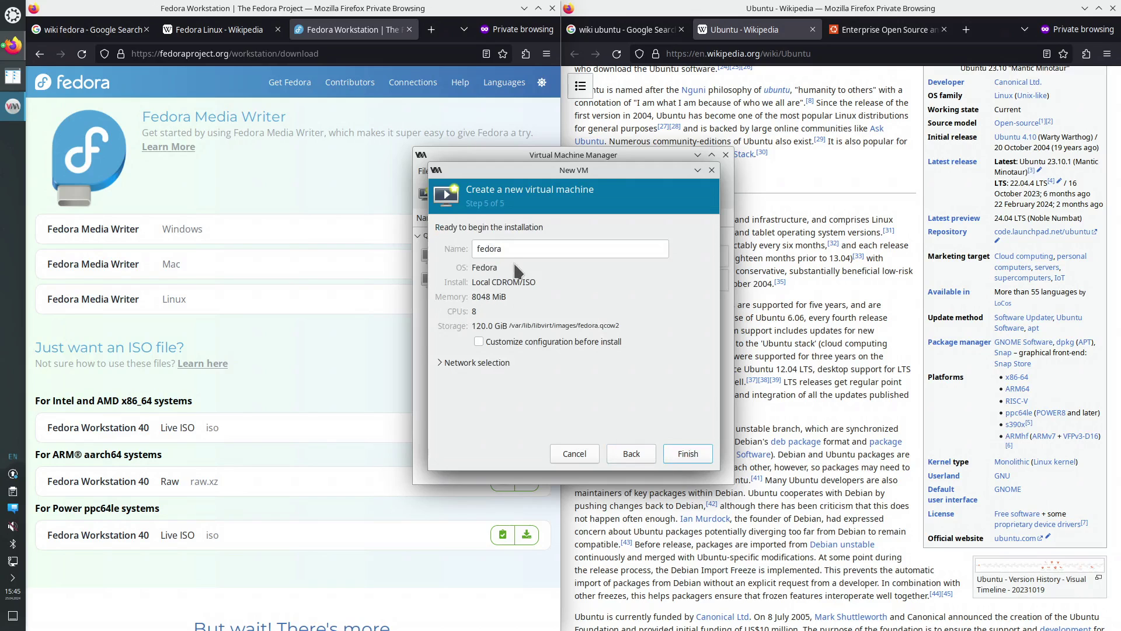
Name the VM fedora40, enable Customize configuration before install, and finish the wizard
click(511, 245)
text(4)
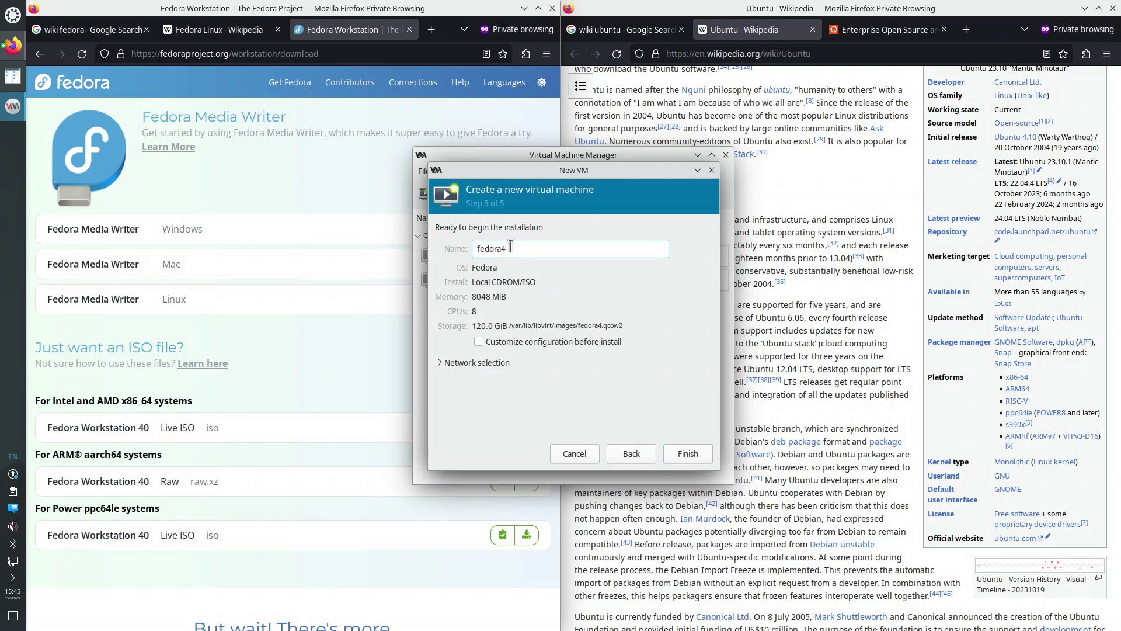
text(0)
click(542, 343)
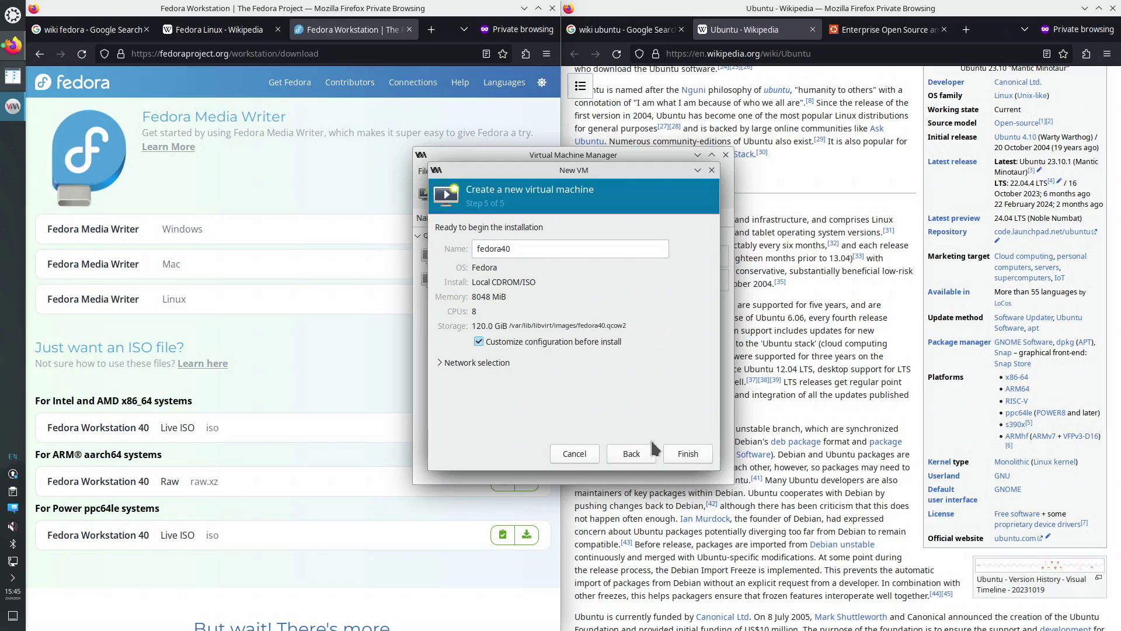
click(687, 454)
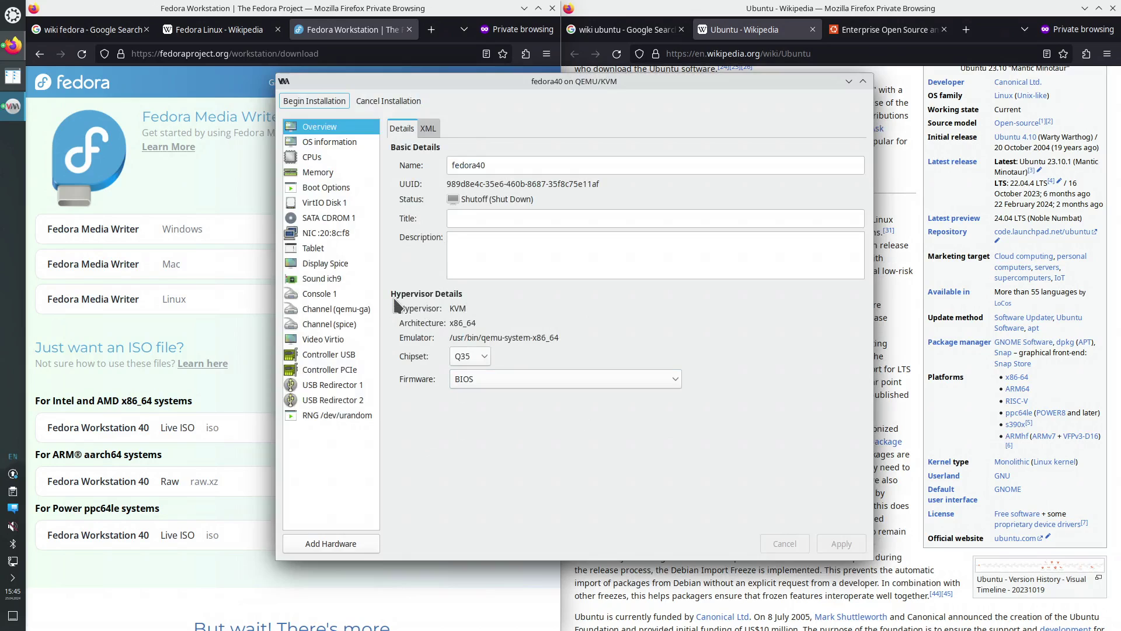
click(312, 156)
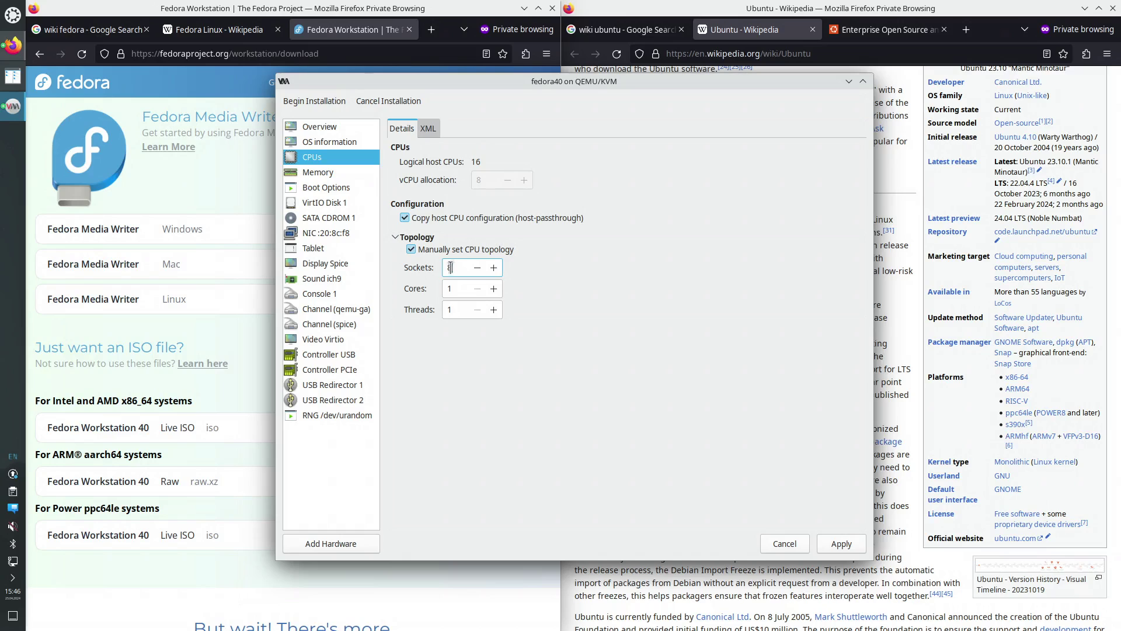
double_click(451, 268)
double_click(455, 288)
text(8)
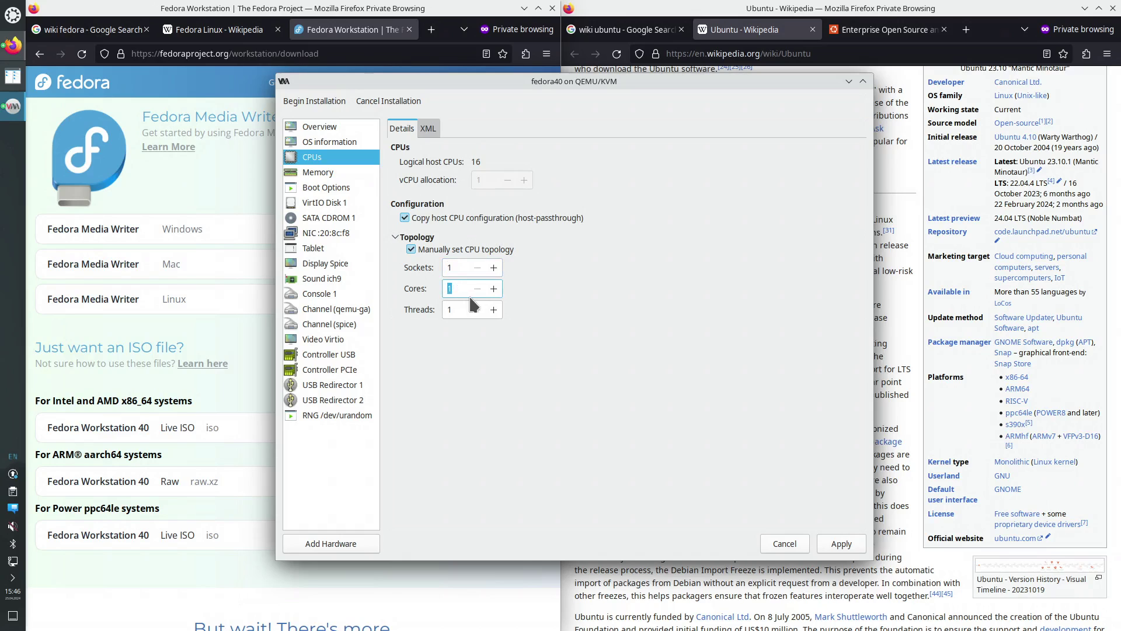
click(845, 543)
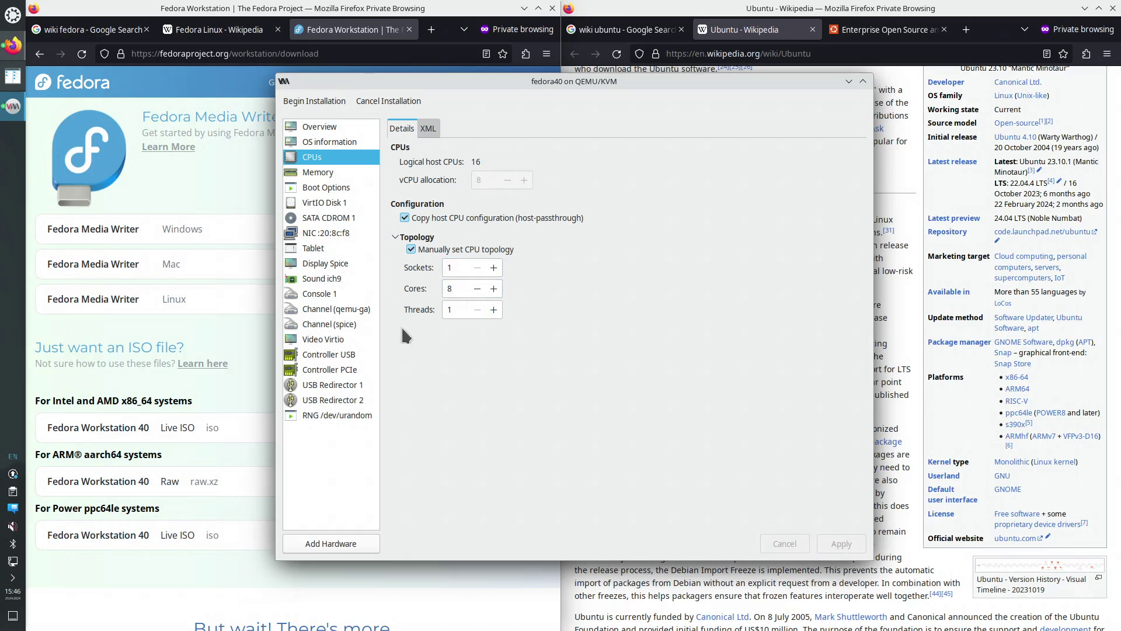
click(346, 266)
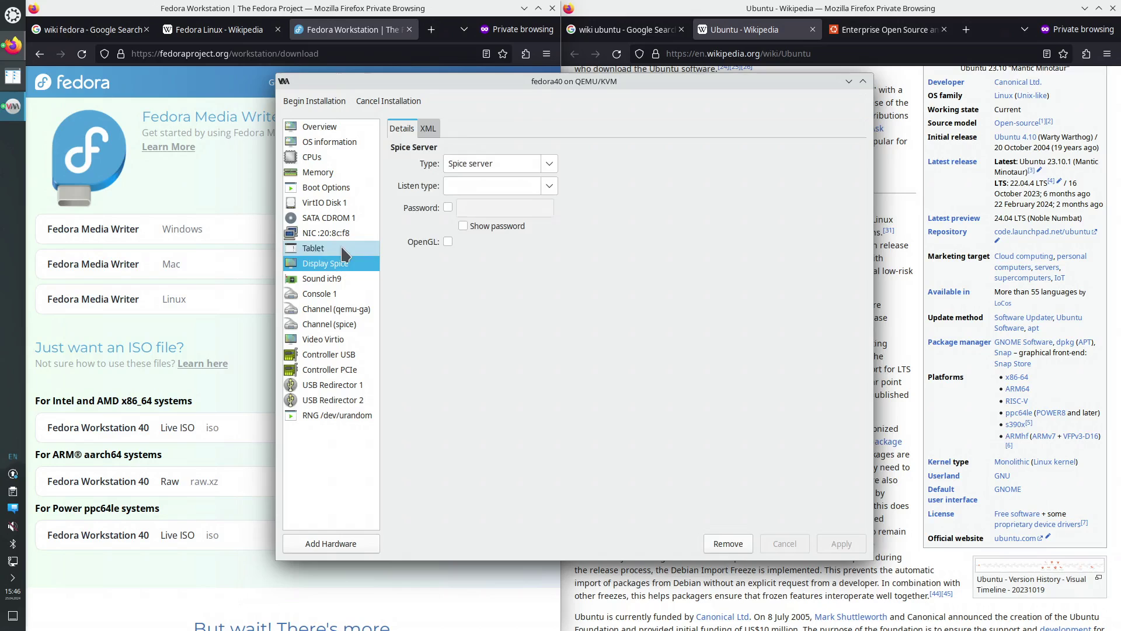
click(344, 250)
click(344, 235)
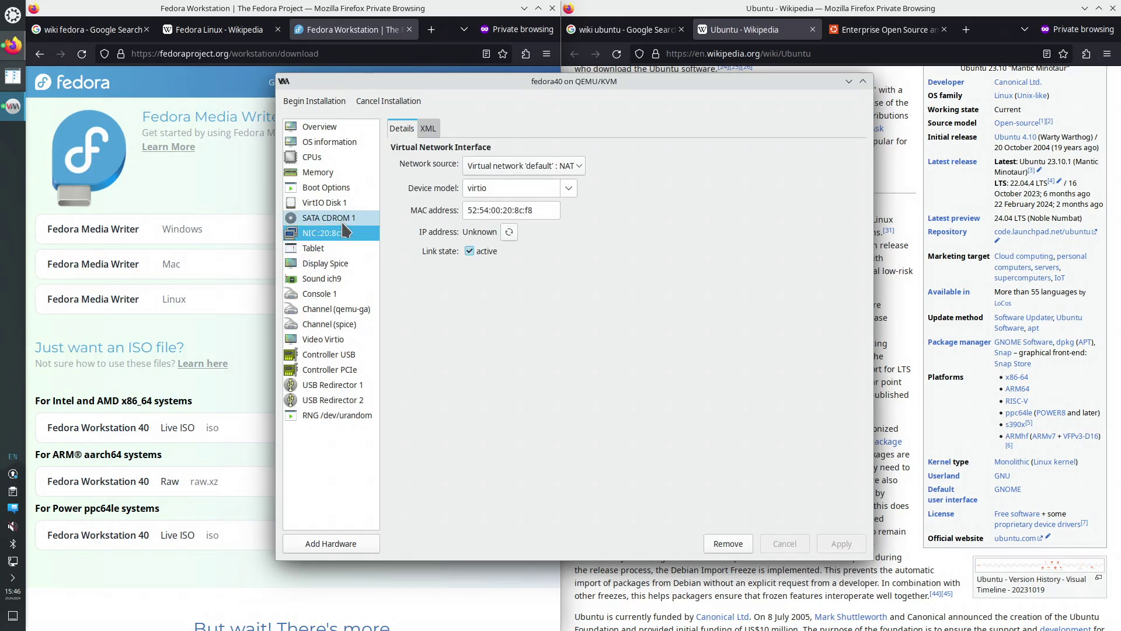
click(343, 205)
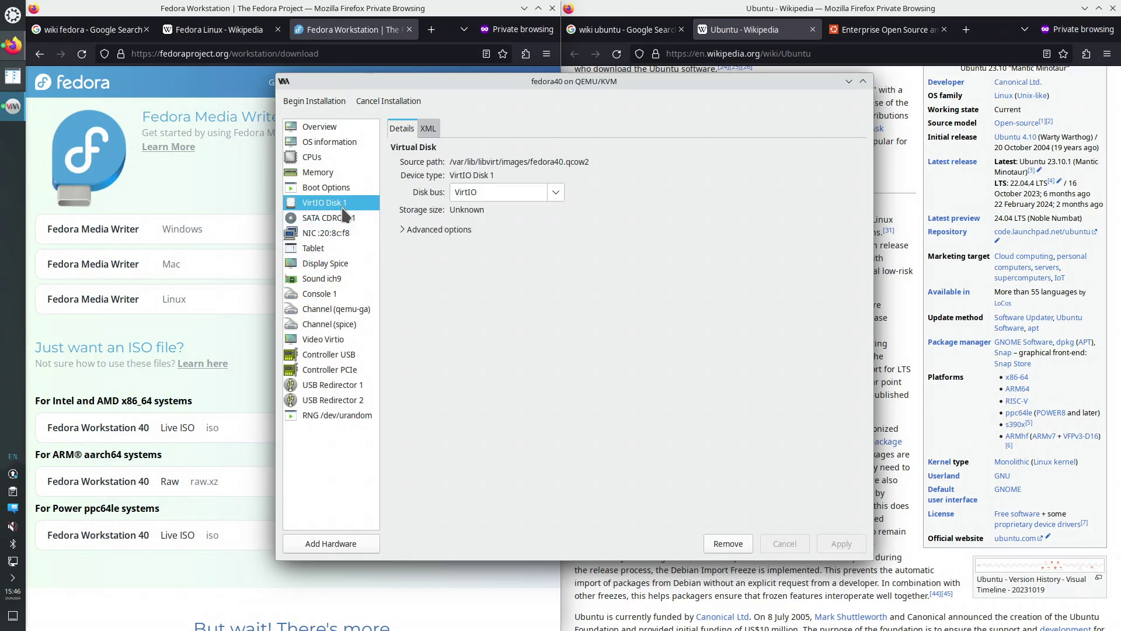
click(350, 220)
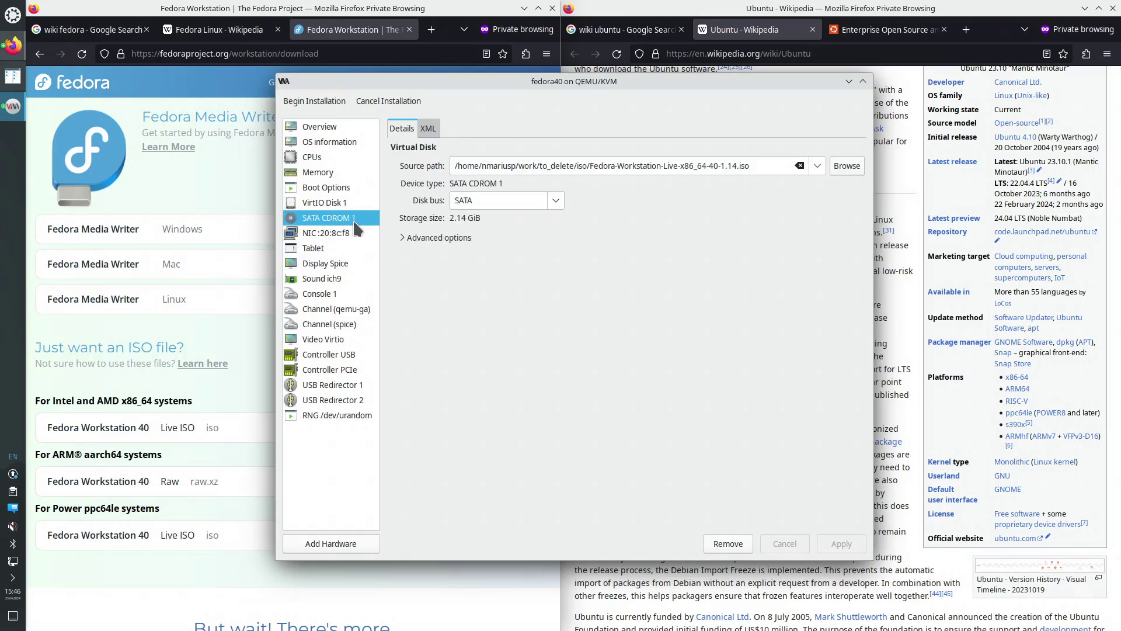
click(342, 248)
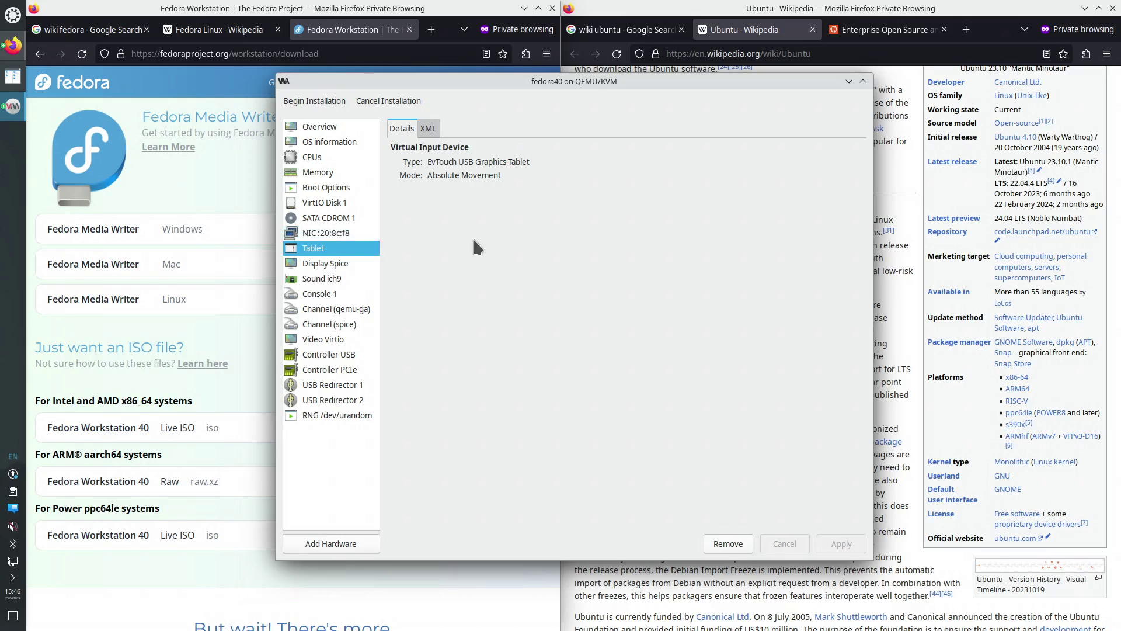
Begin the fedora40 installation, move its console aside, and raise the main manager window
click(320, 102)
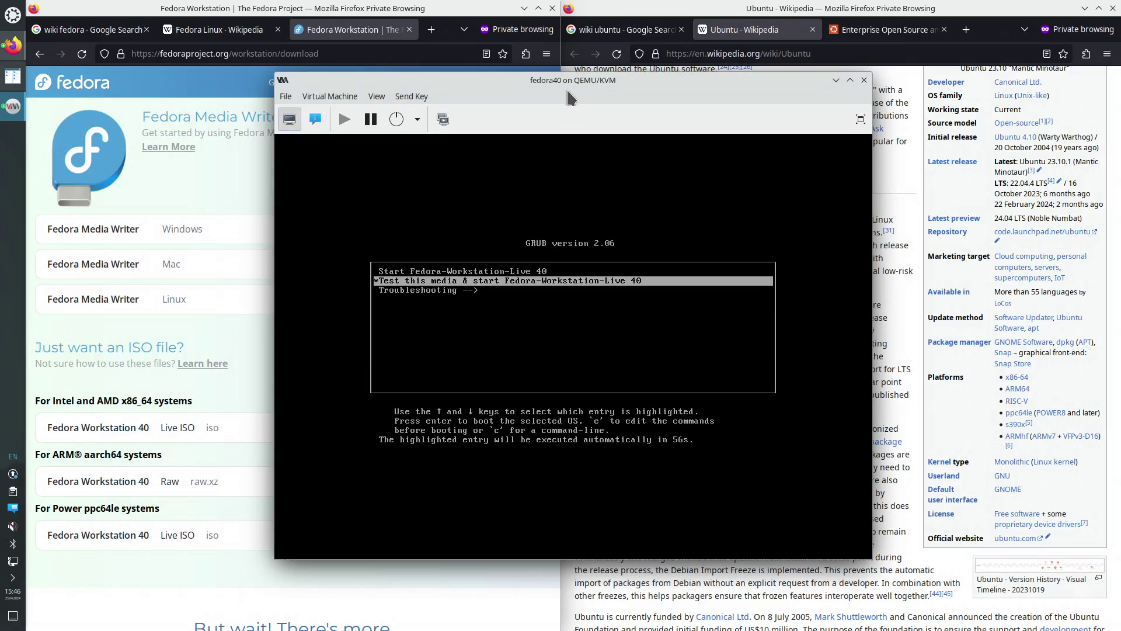
drag(581, 81, 300, 2)
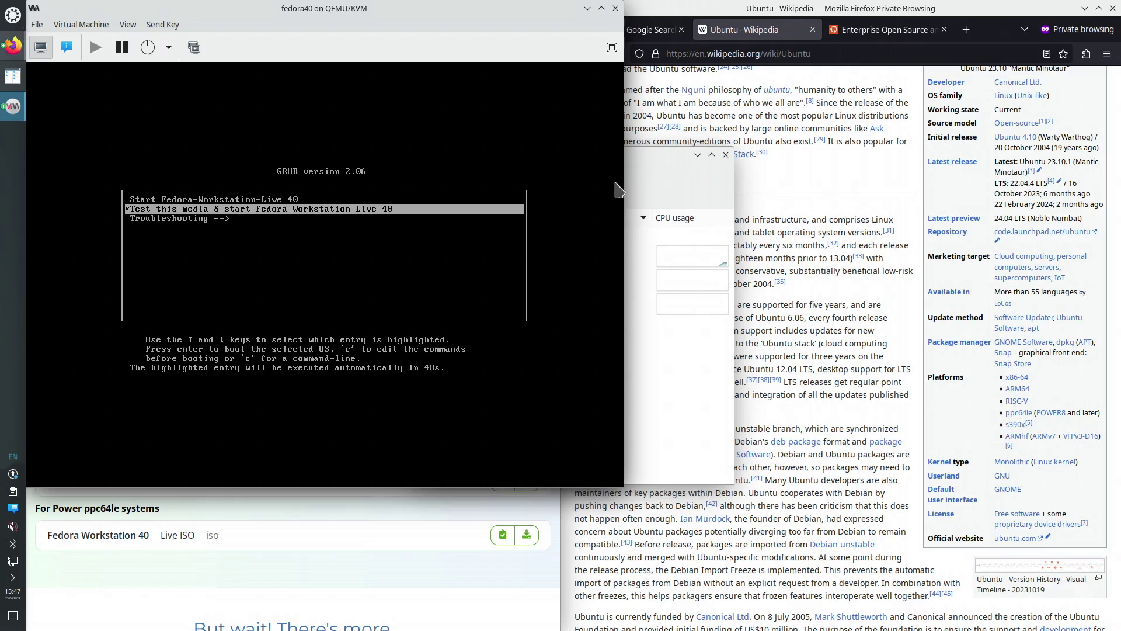
click(644, 162)
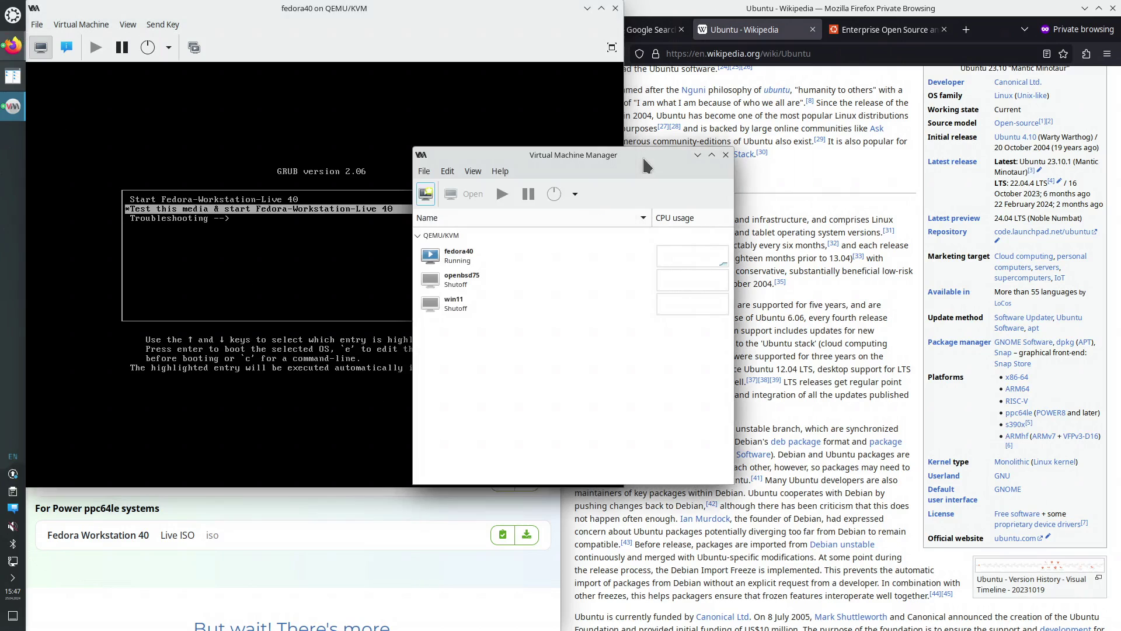
Start a new local-media VM using the noble-desktop-amd64.iso image
click(423, 172)
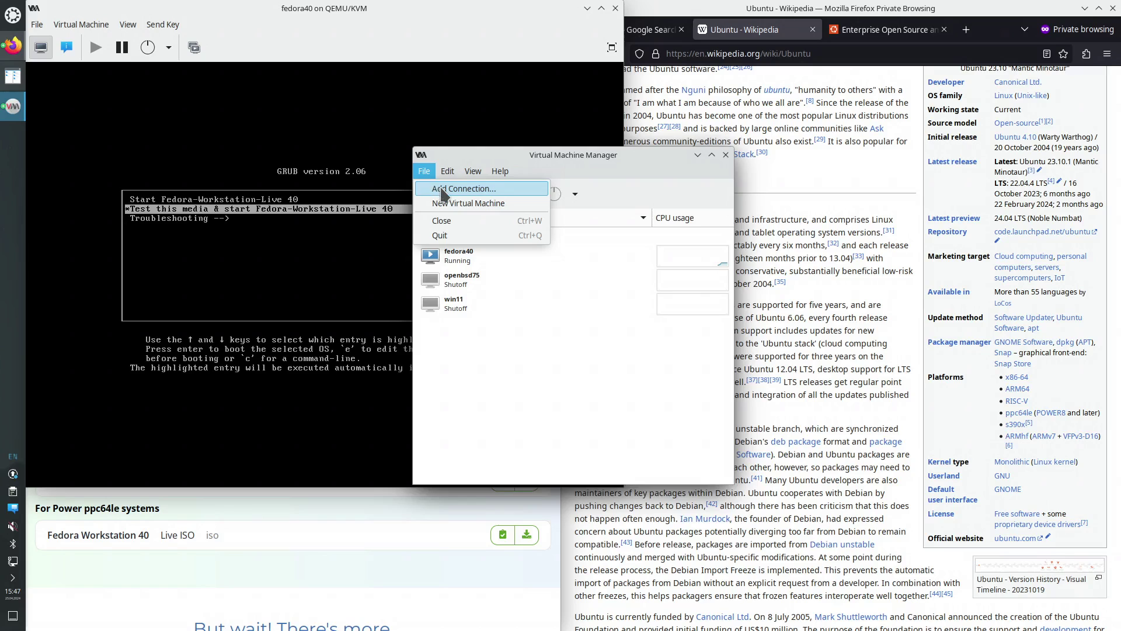
click(456, 204)
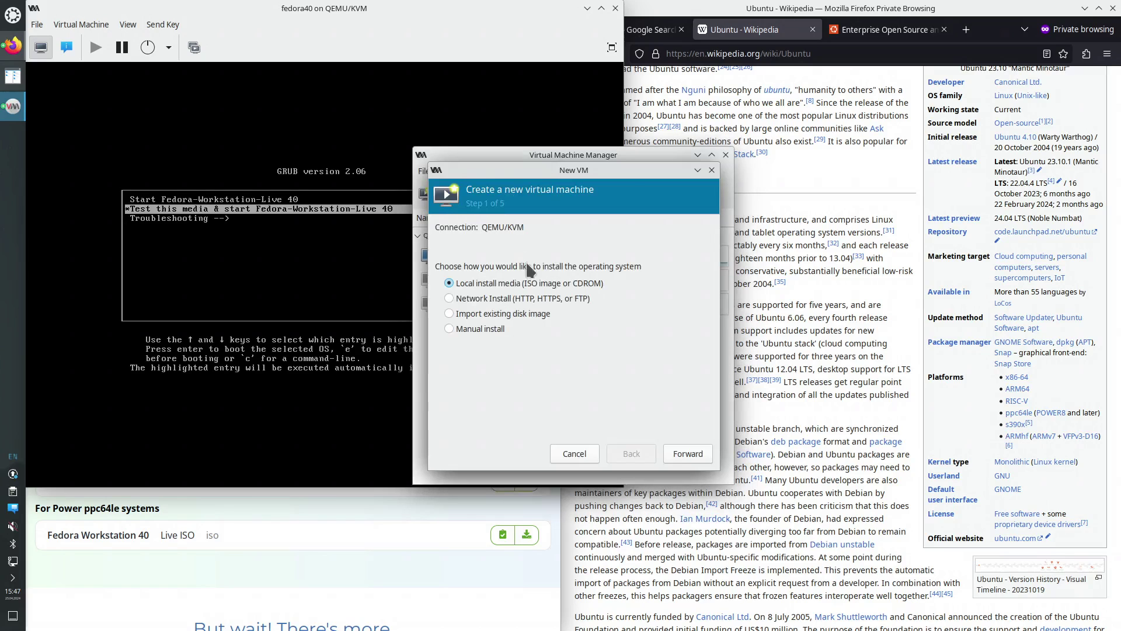
click(682, 461)
click(690, 247)
click(584, 286)
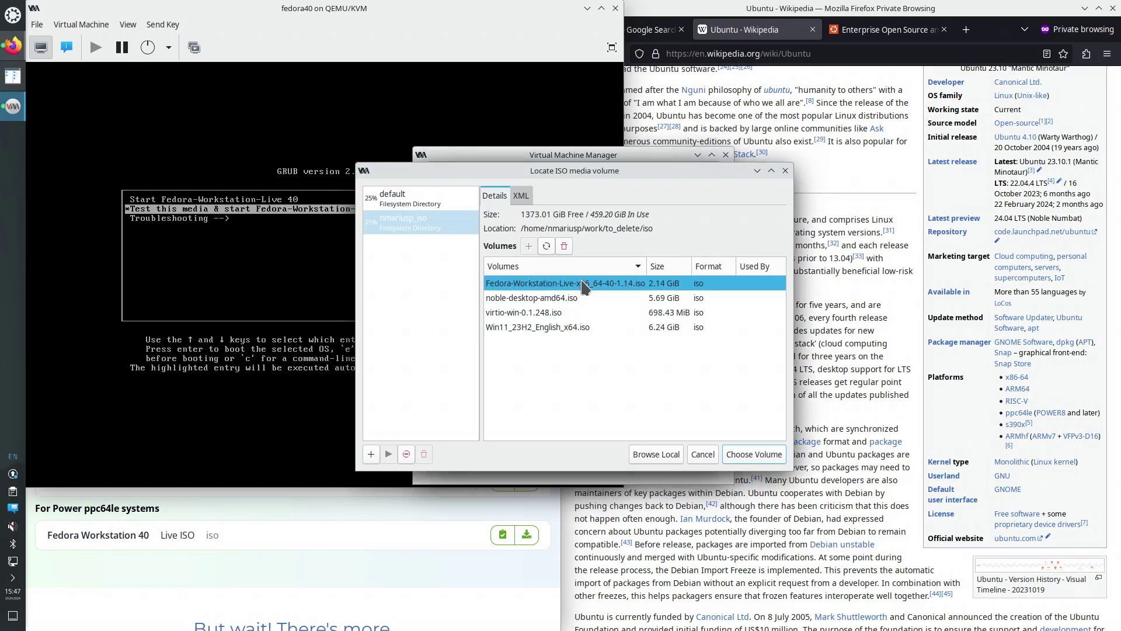
click(528, 298)
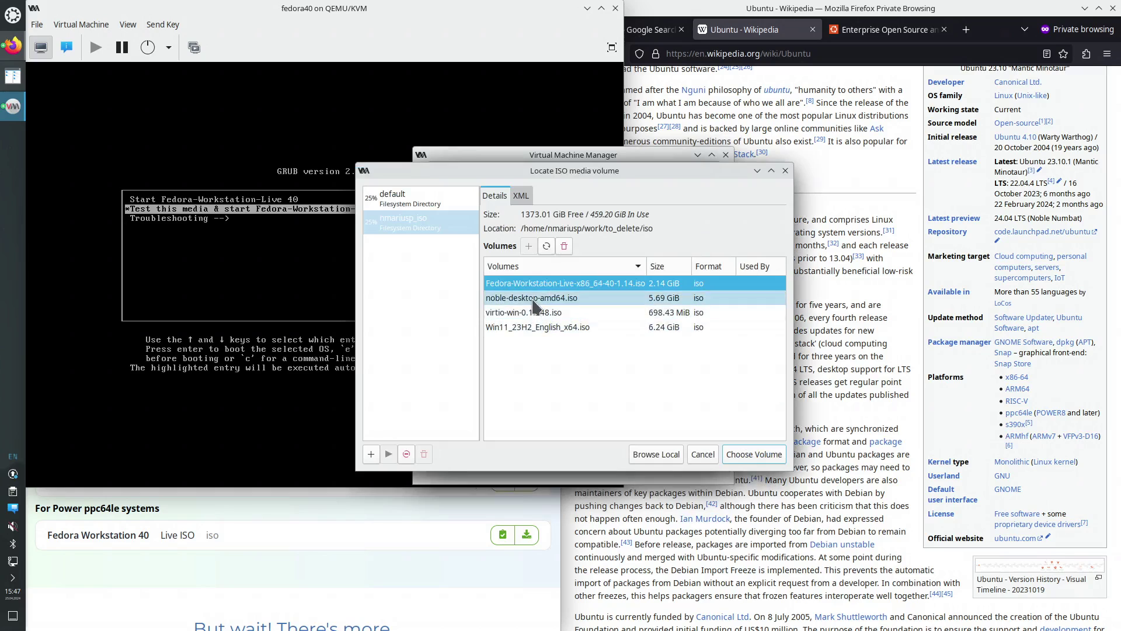
click(771, 458)
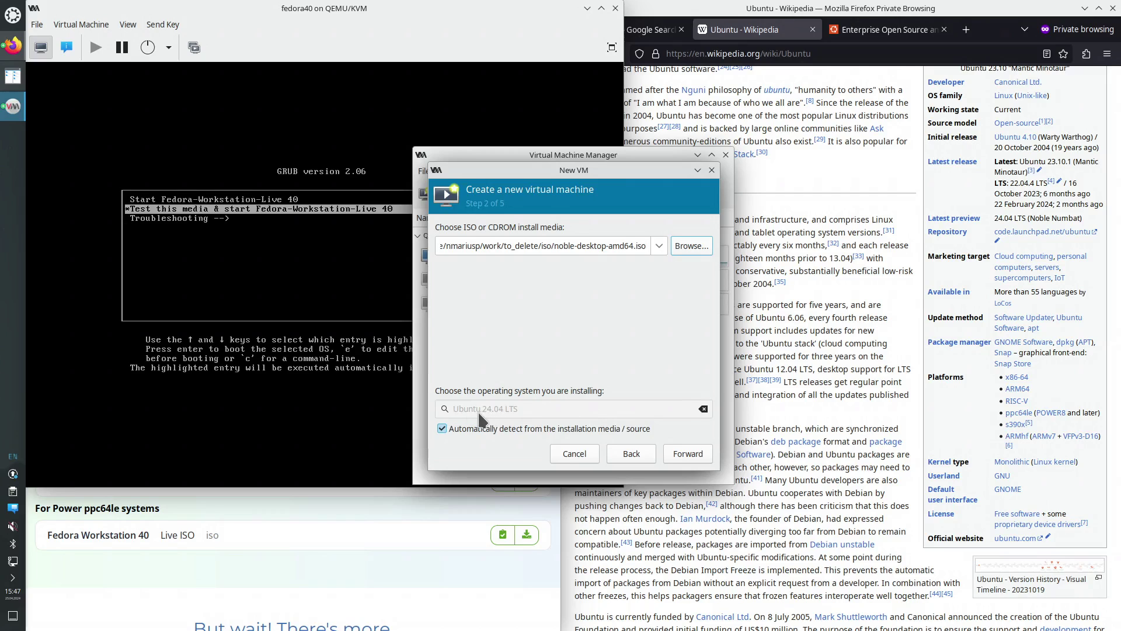
Set 8096 MiB memory, 8 CPUs and a 120 GiB disk
click(687, 454)
drag(483, 249, 475, 265)
text(8096)
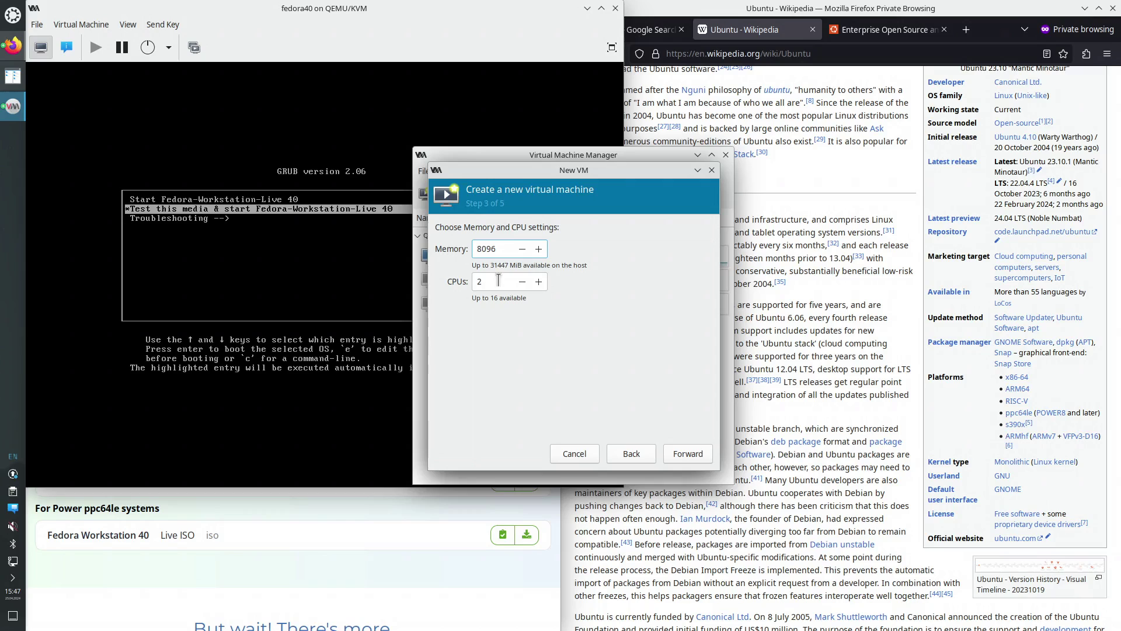
click(480, 281)
text(8)
click(687, 457)
drag(473, 261, 443, 264)
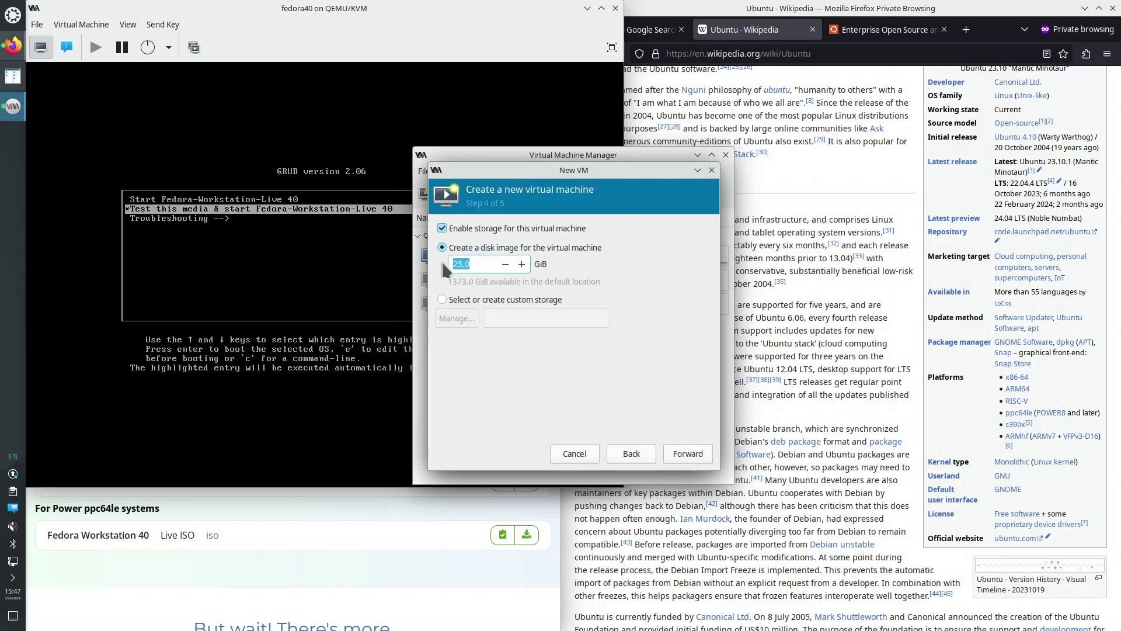
text(120)
click(688, 455)
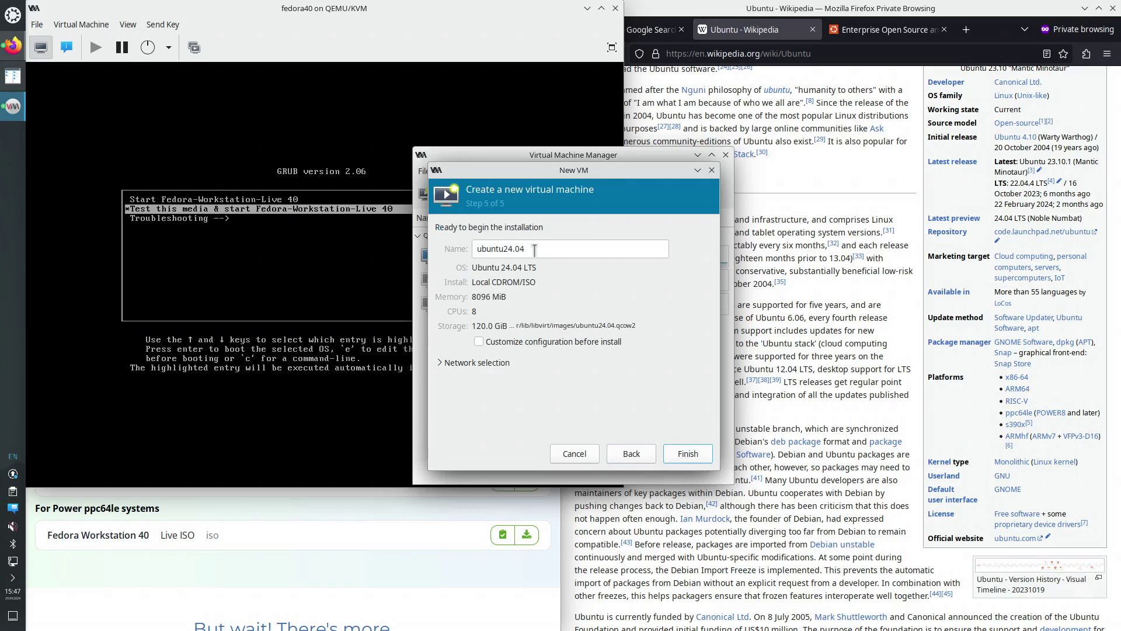
Name the VM ubuntu2404, enable customization before install, and finish the wizard
click(514, 249)
key(Delete)
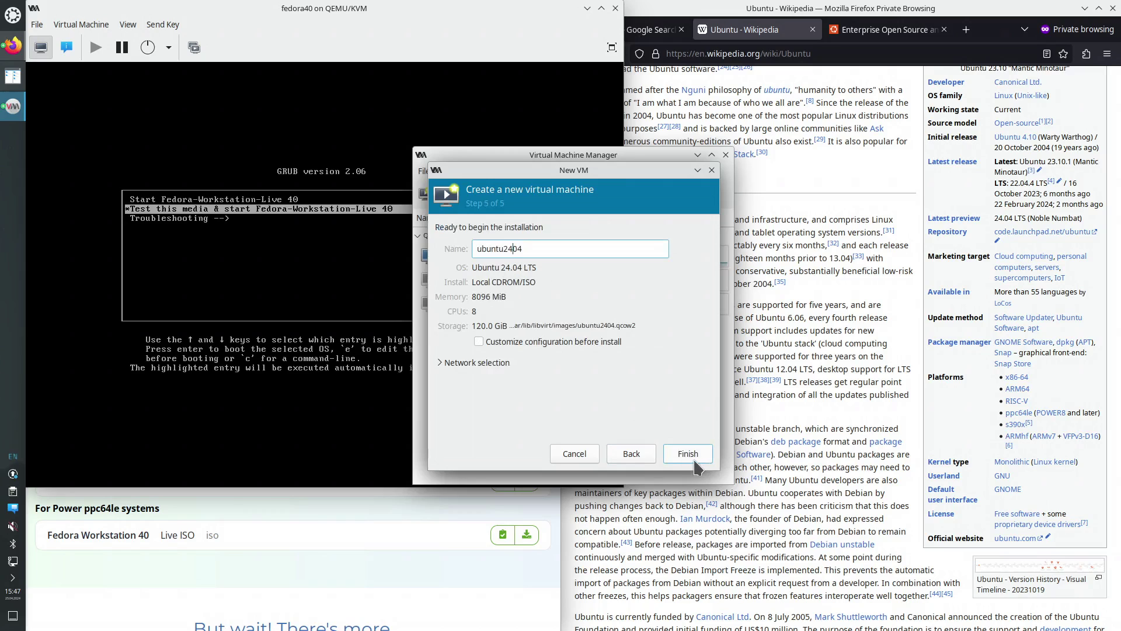
click(560, 344)
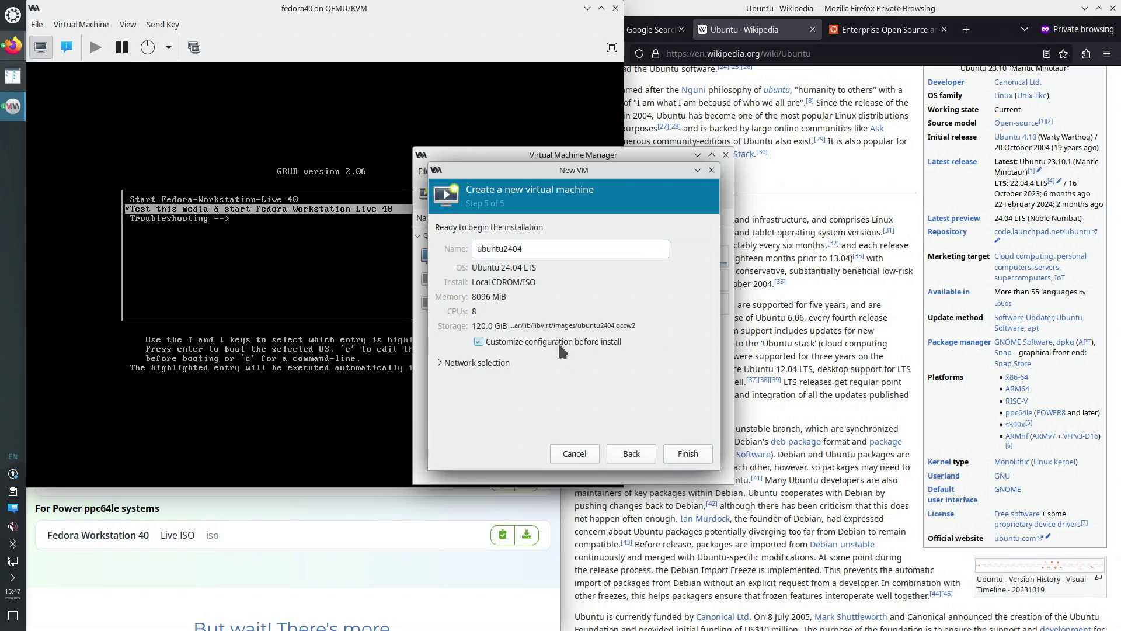
click(677, 452)
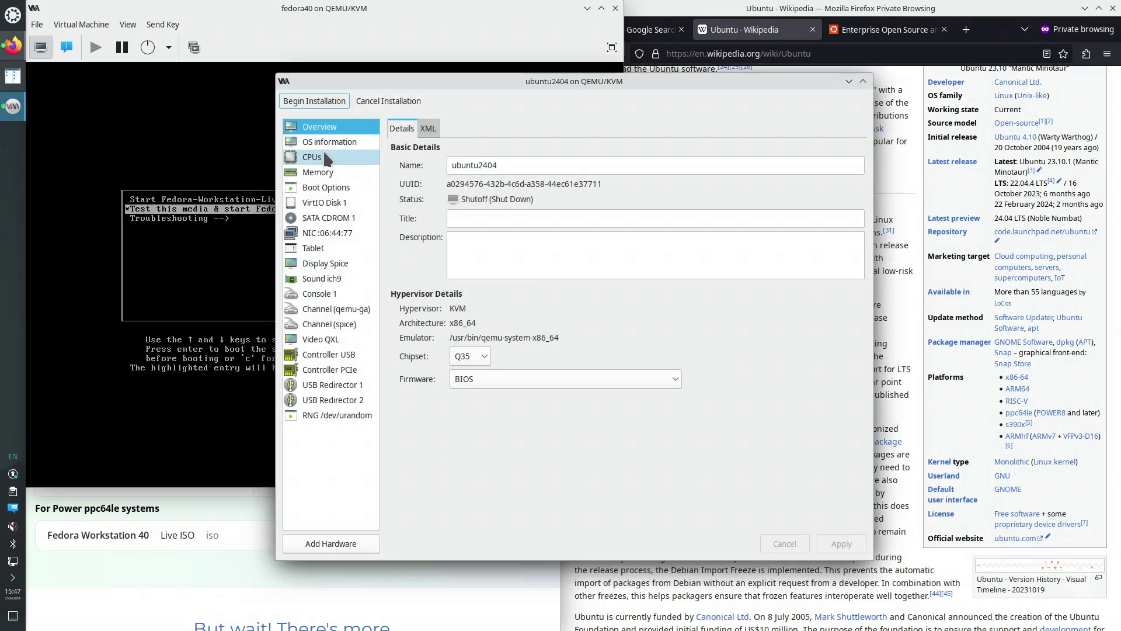
Manually set the ubuntu2404 CPU topology to 1 socket and 8 cores and apply
click(327, 158)
click(396, 237)
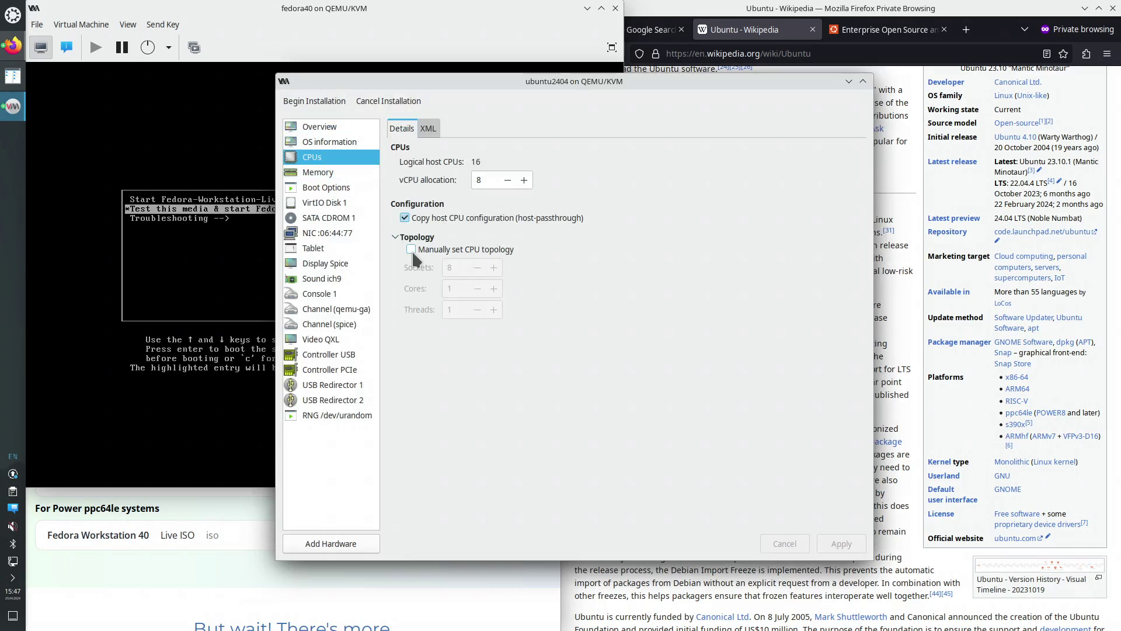
click(412, 249)
double_click(448, 268)
text(1)
double_click(449, 288)
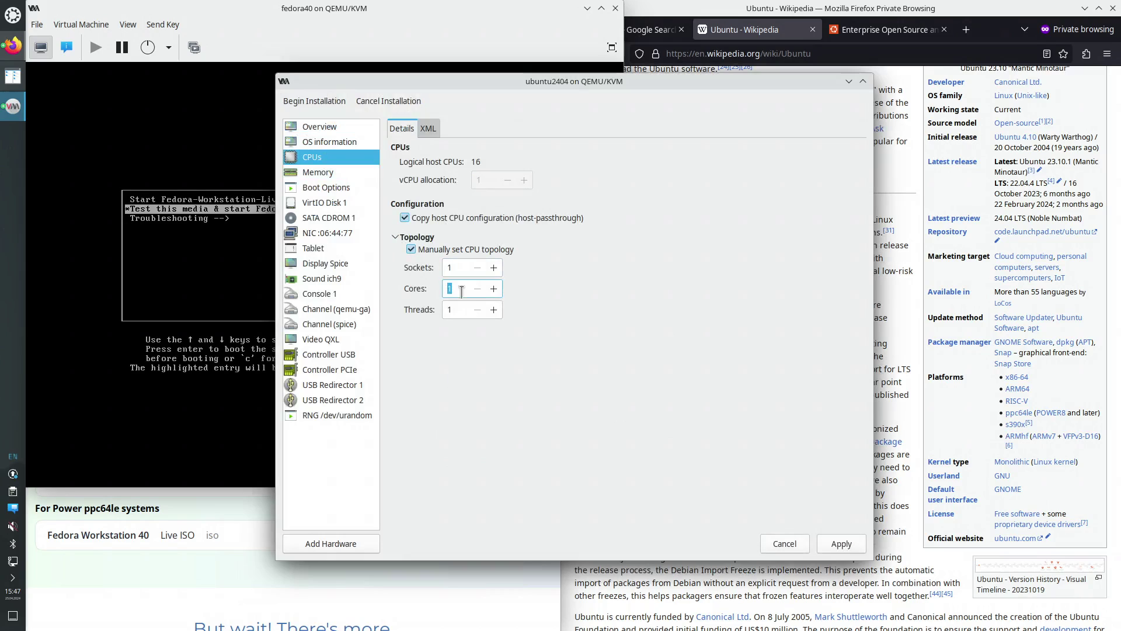
text(8)
click(840, 544)
Keep the Q35 chipset, review memory, boot, disk, network and tablet pages, then begin installation
click(318, 126)
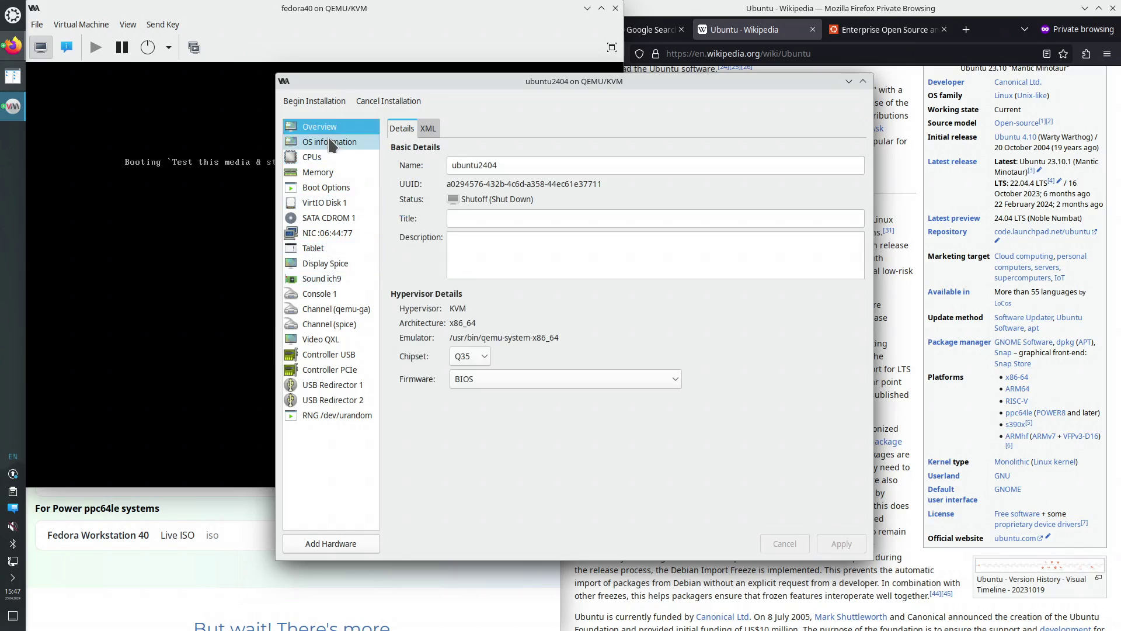
click(478, 358)
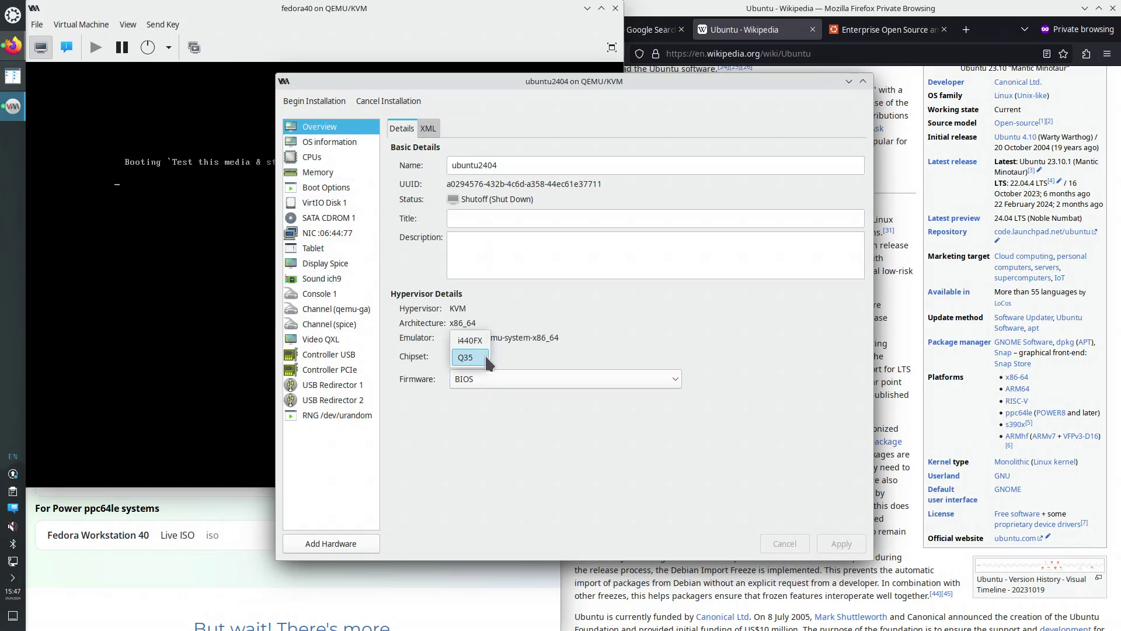
click(519, 357)
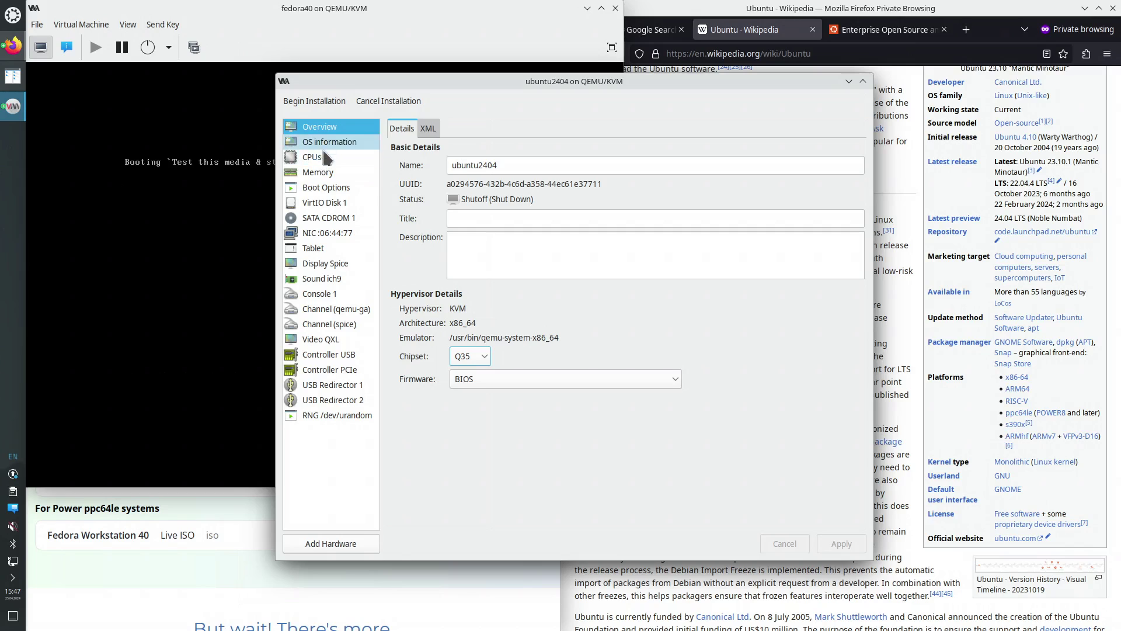
click(319, 172)
click(325, 187)
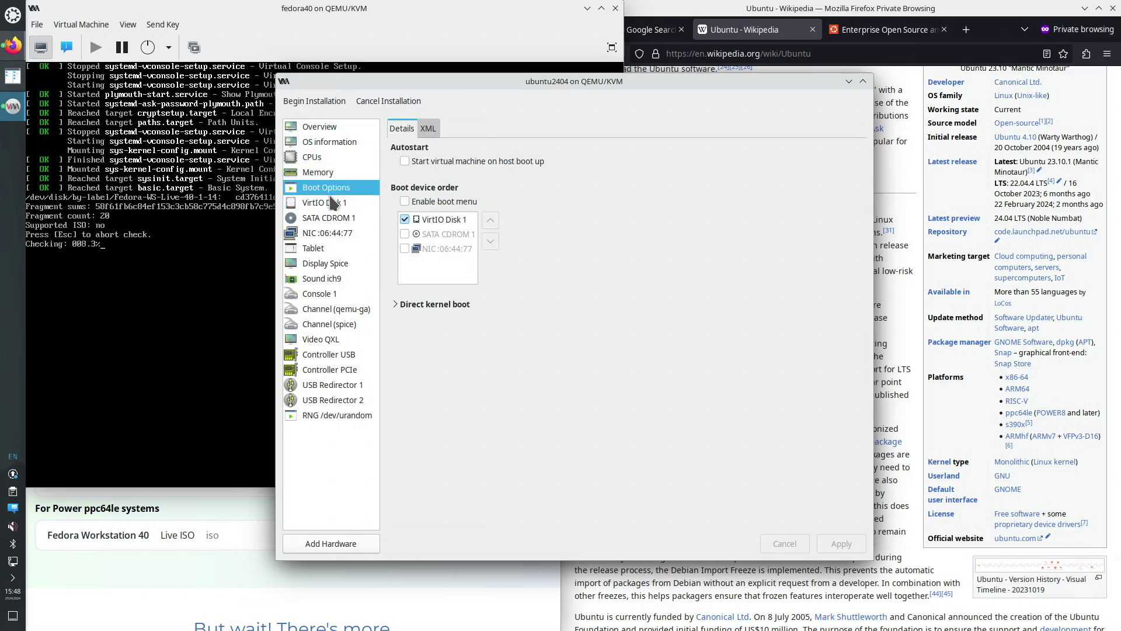
click(325, 202)
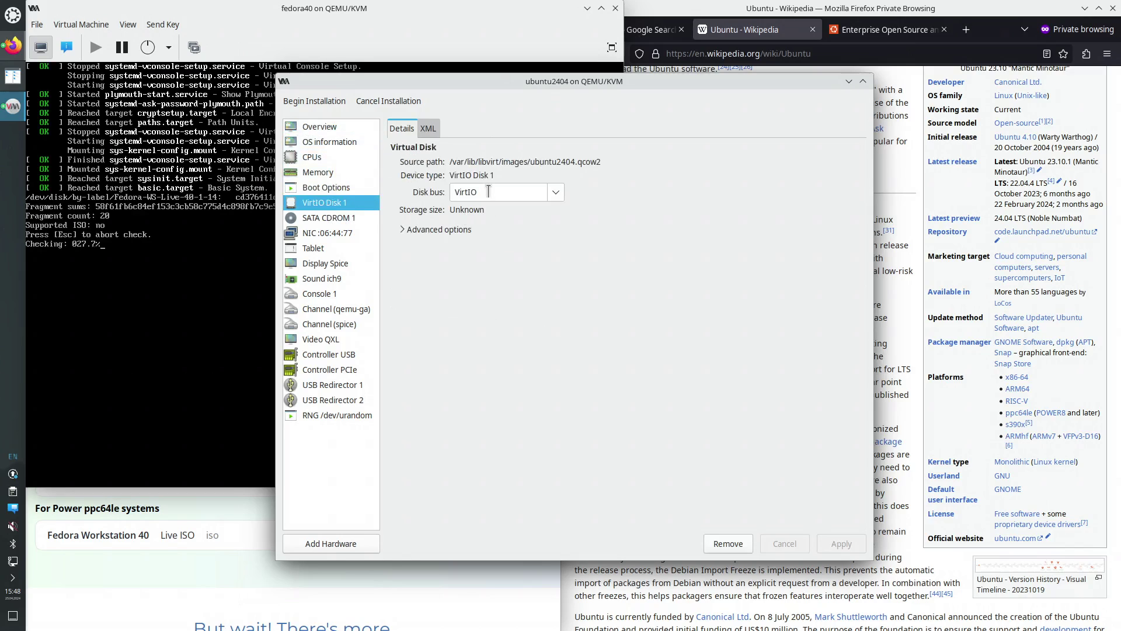
click(338, 233)
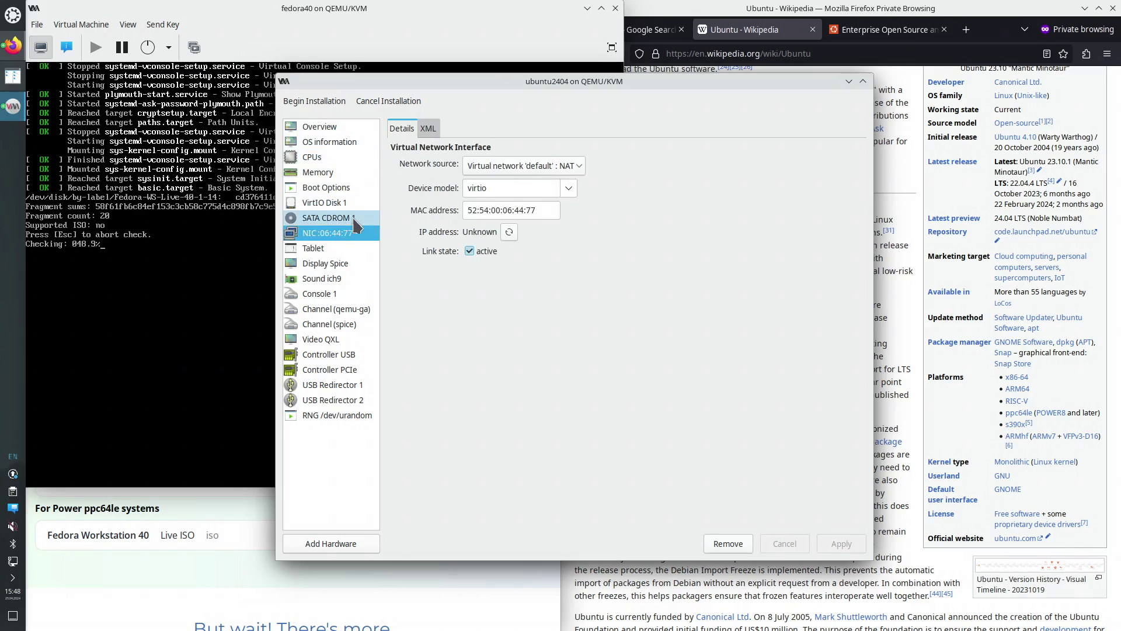
click(330, 248)
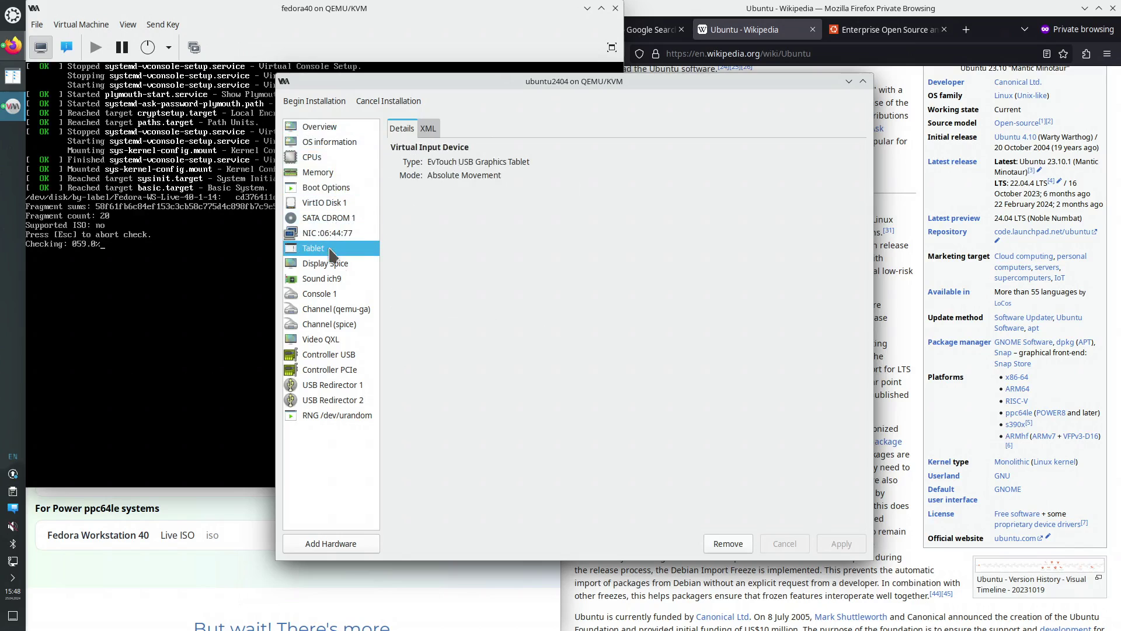
click(323, 105)
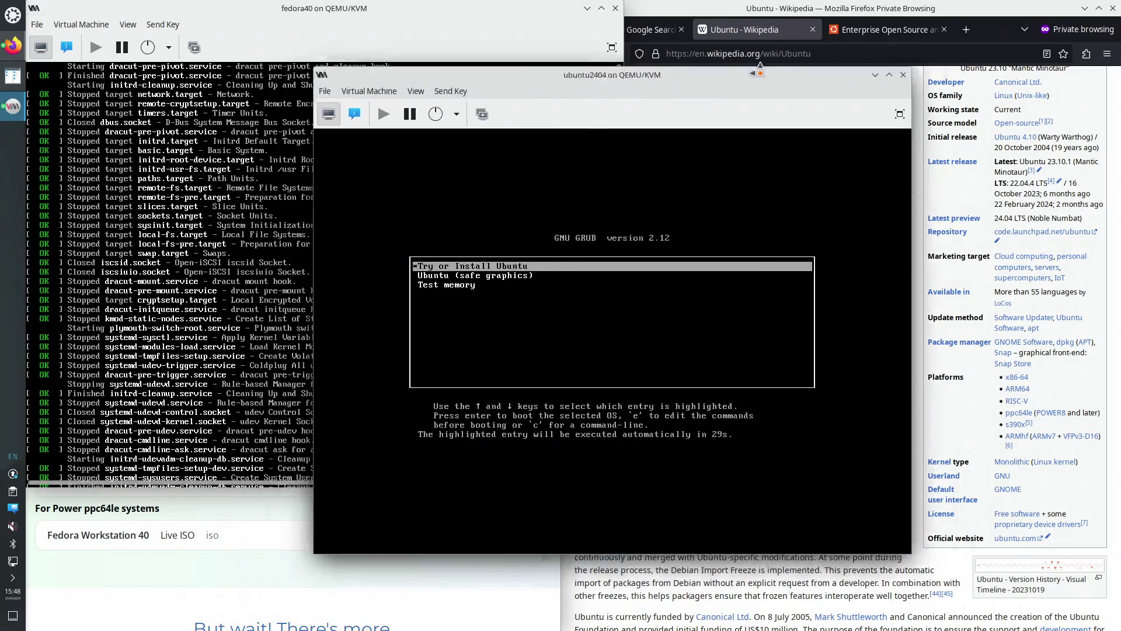
Boot the Ubuntu VM's Try or Install Ubuntu entry and place its window top right
drag(760, 73, 913, 31)
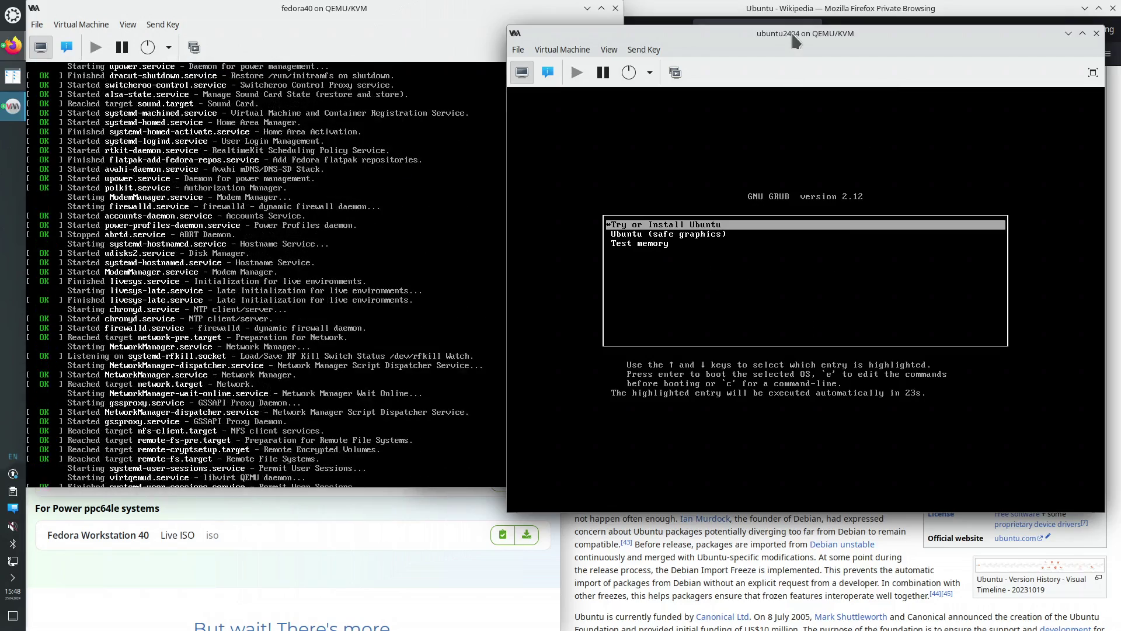
key(Return)
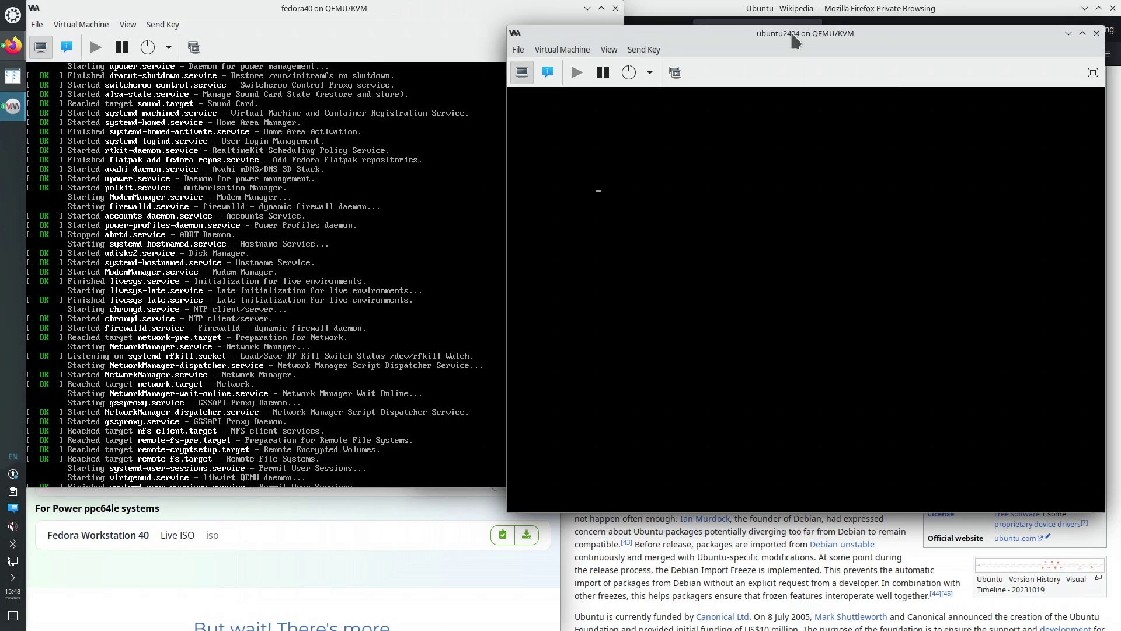
drag(794, 41, 809, 1)
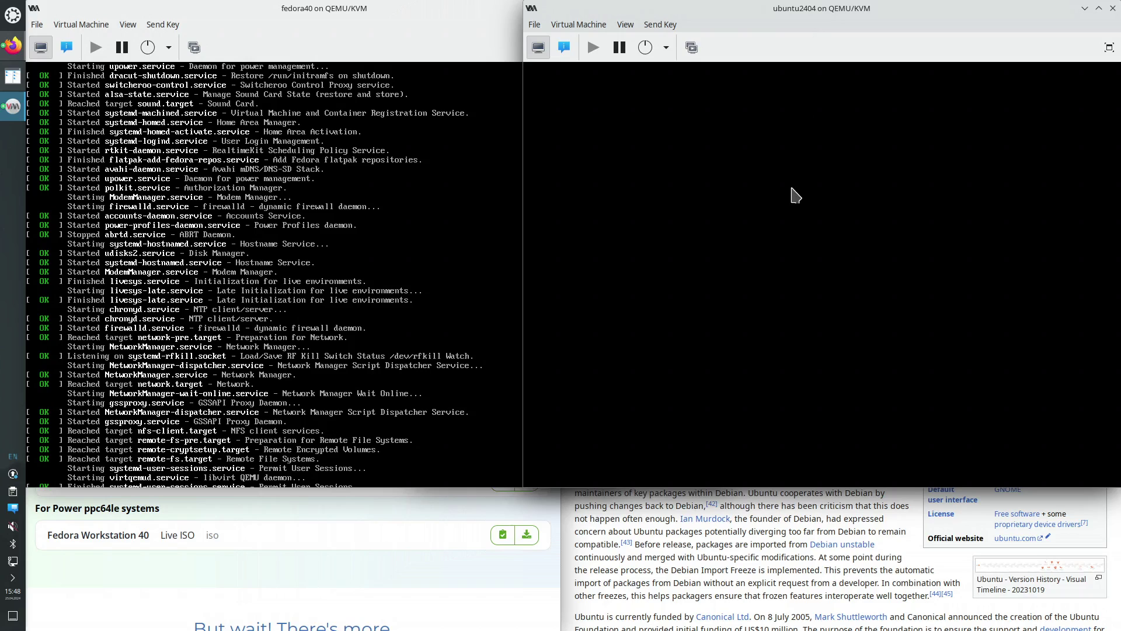
Enlarge the Fedora VM window to reveal its dock, then raise the Ubuntu window
click(381, 105)
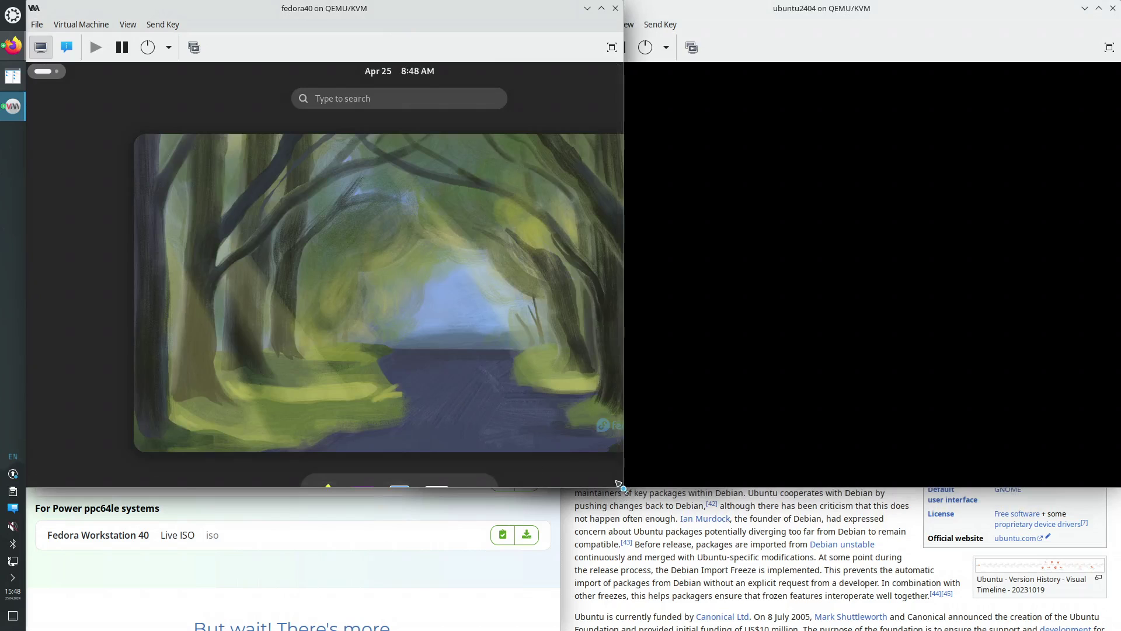
drag(622, 486, 629, 630)
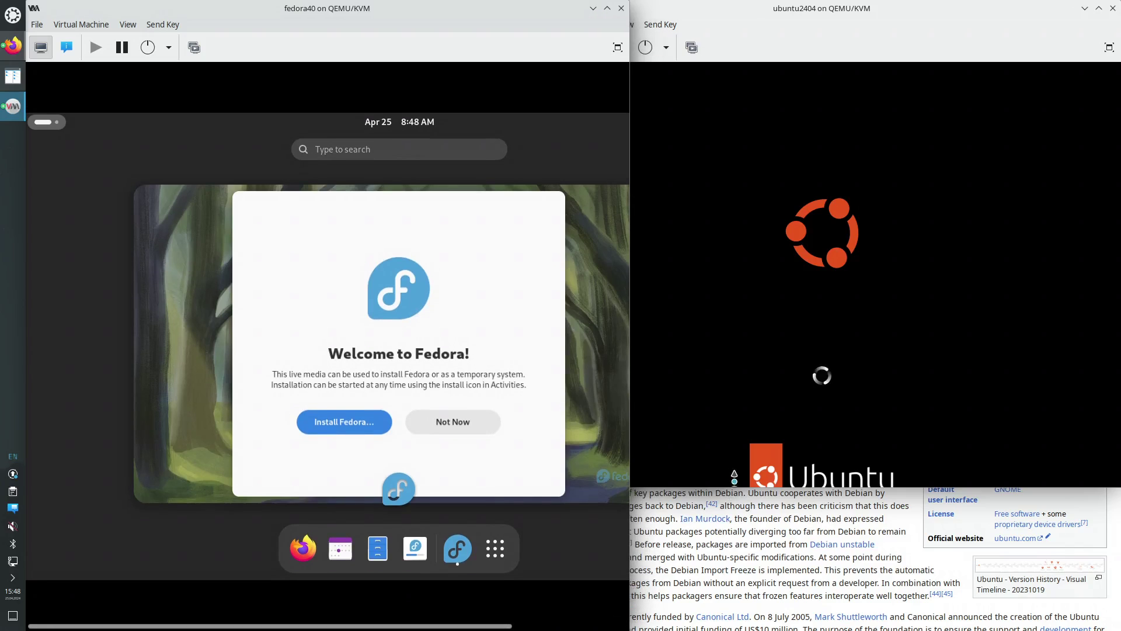
click(711, 476)
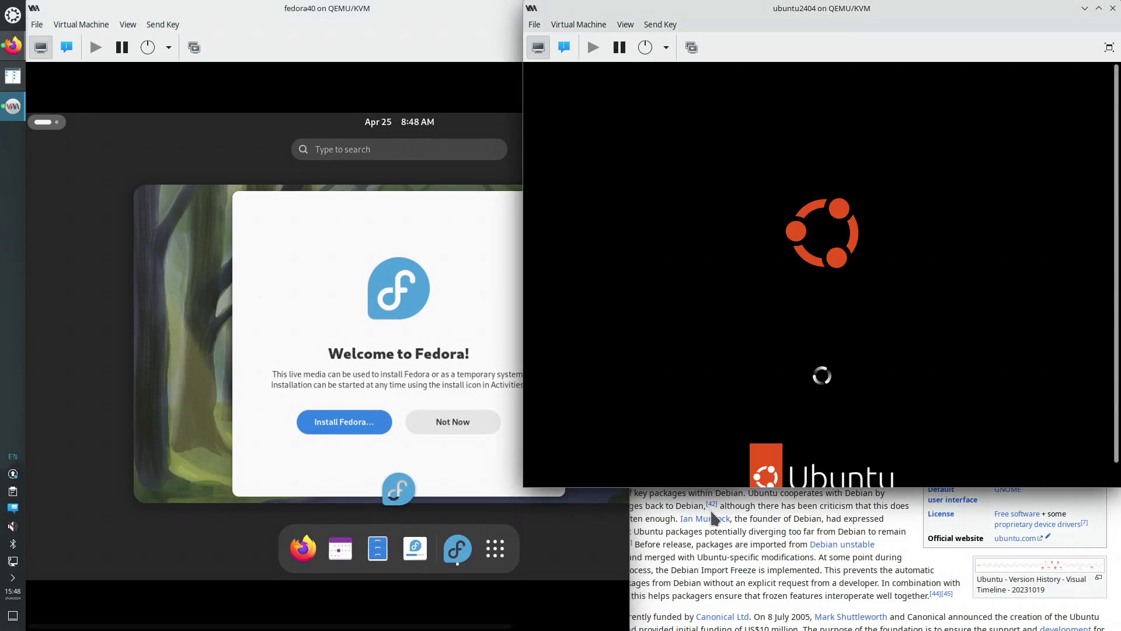
Stretch the Ubuntu VM window down until the Choose your language page appears
drag(730, 487, 740, 630)
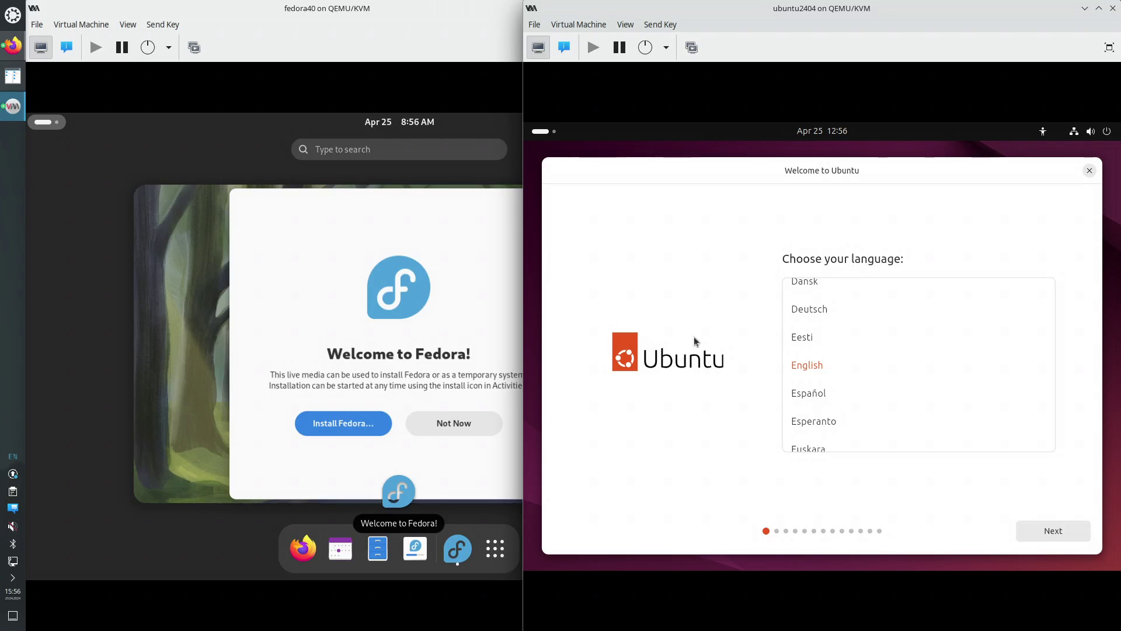
Launch Install Fedora… in the fedora40 guest and continue with English (United States)
click(341, 430)
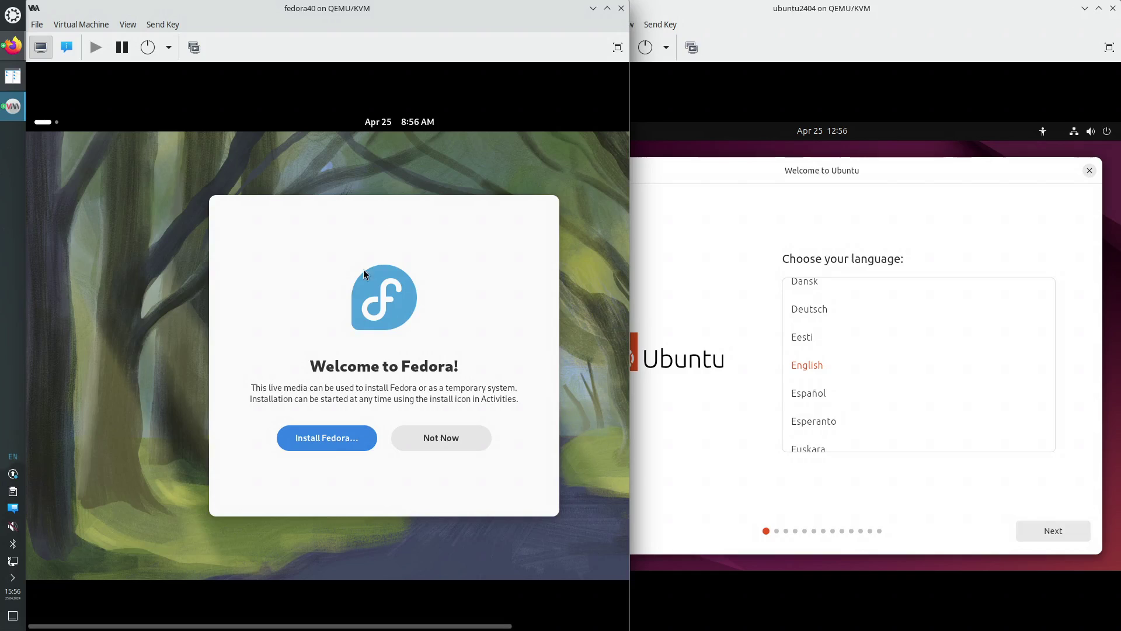
click(340, 439)
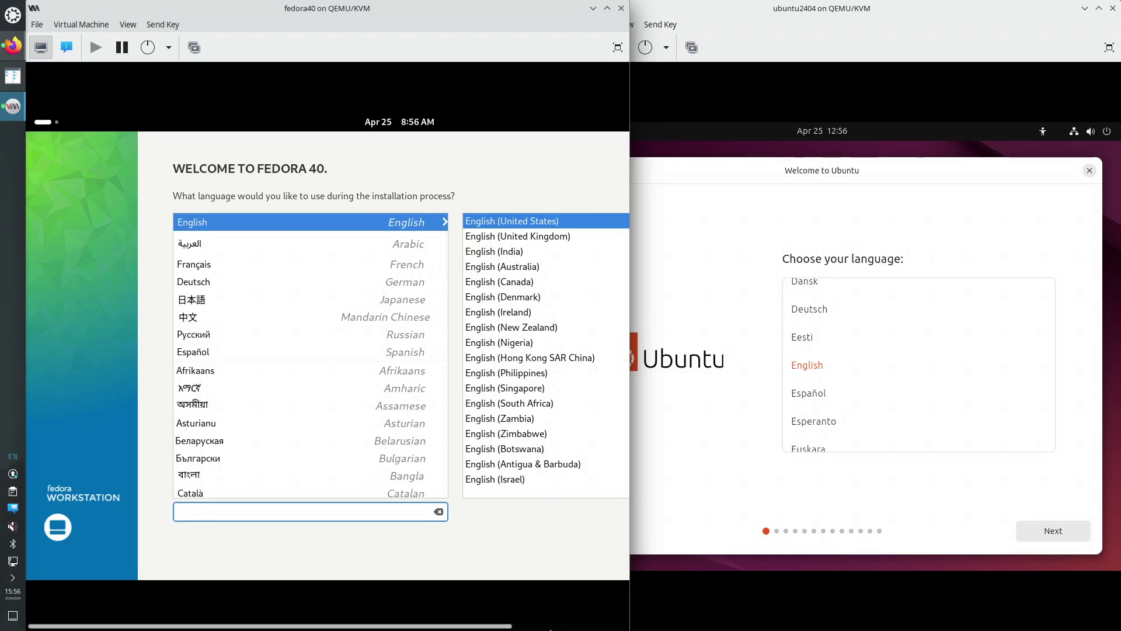
drag(499, 627, 603, 626)
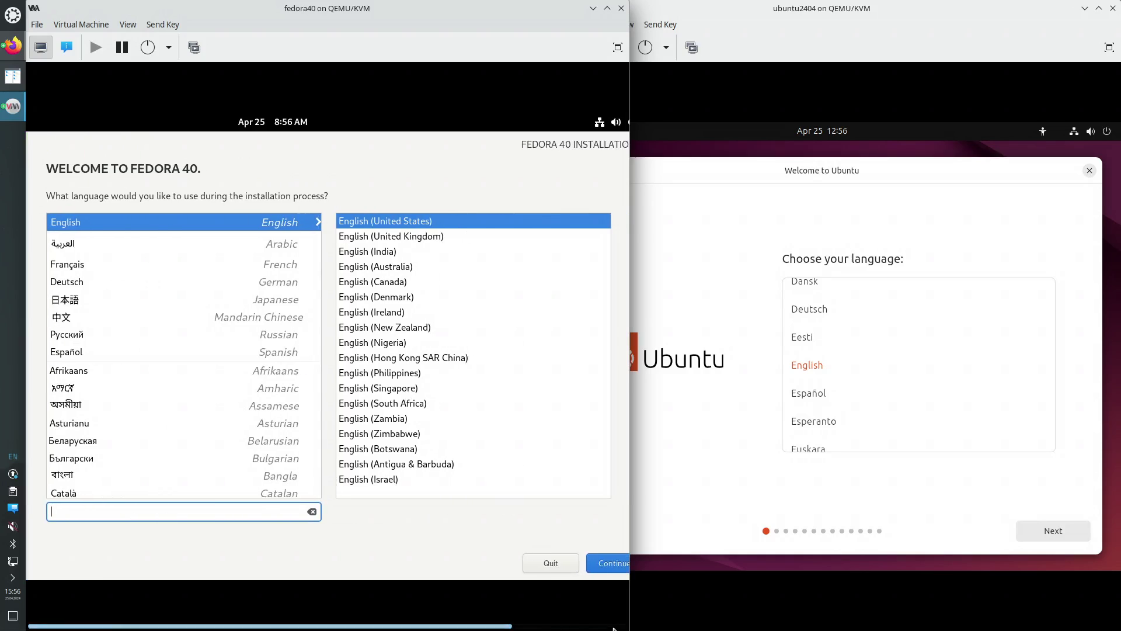
click(609, 568)
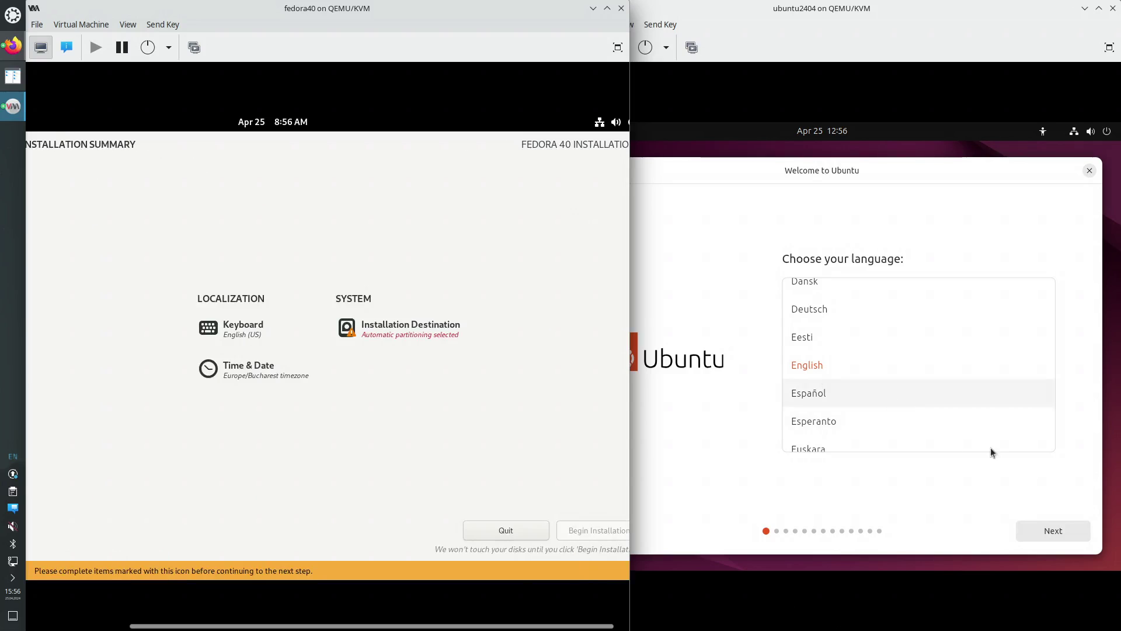
In the Ubuntu installer, accept English, default accessibility, English (US) keyboard and the wired connection
click(1064, 535)
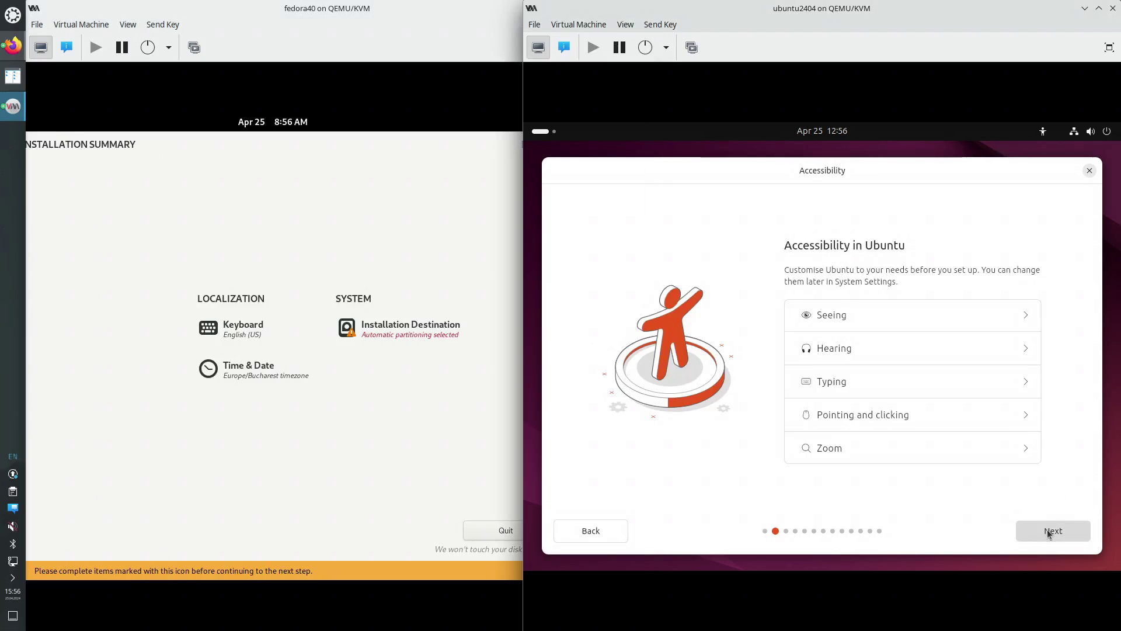
click(1049, 531)
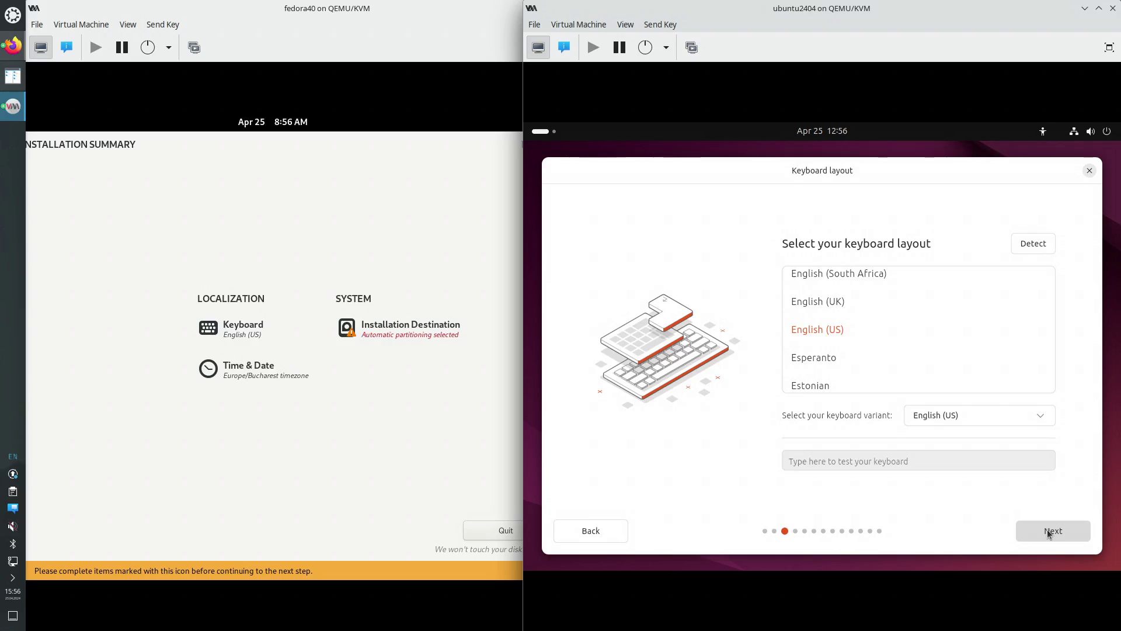
click(1049, 532)
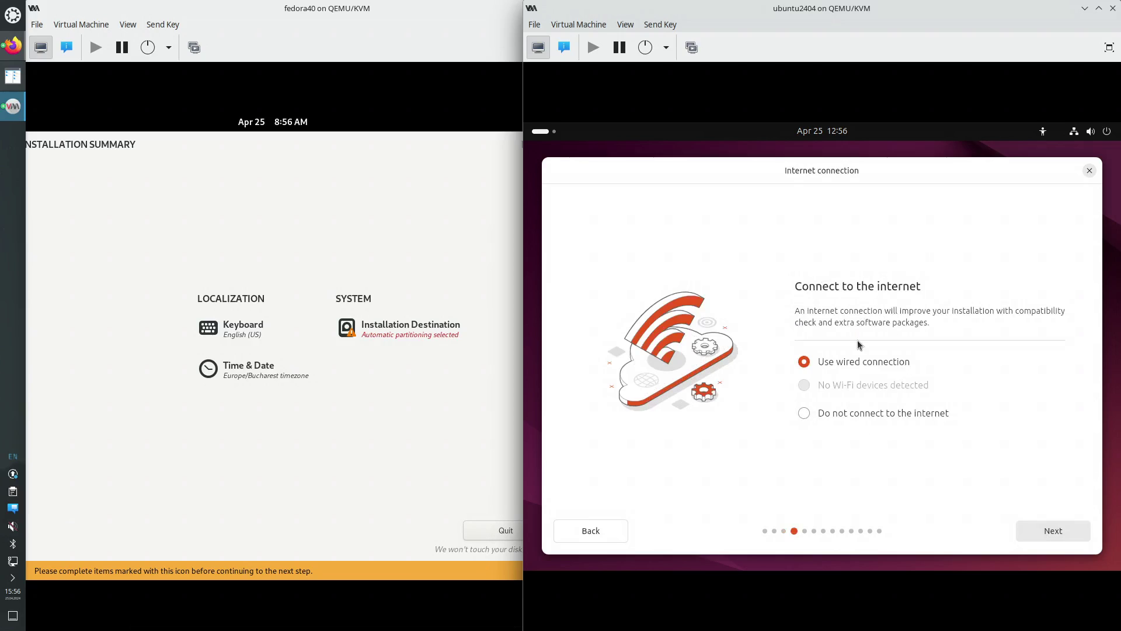
click(1053, 536)
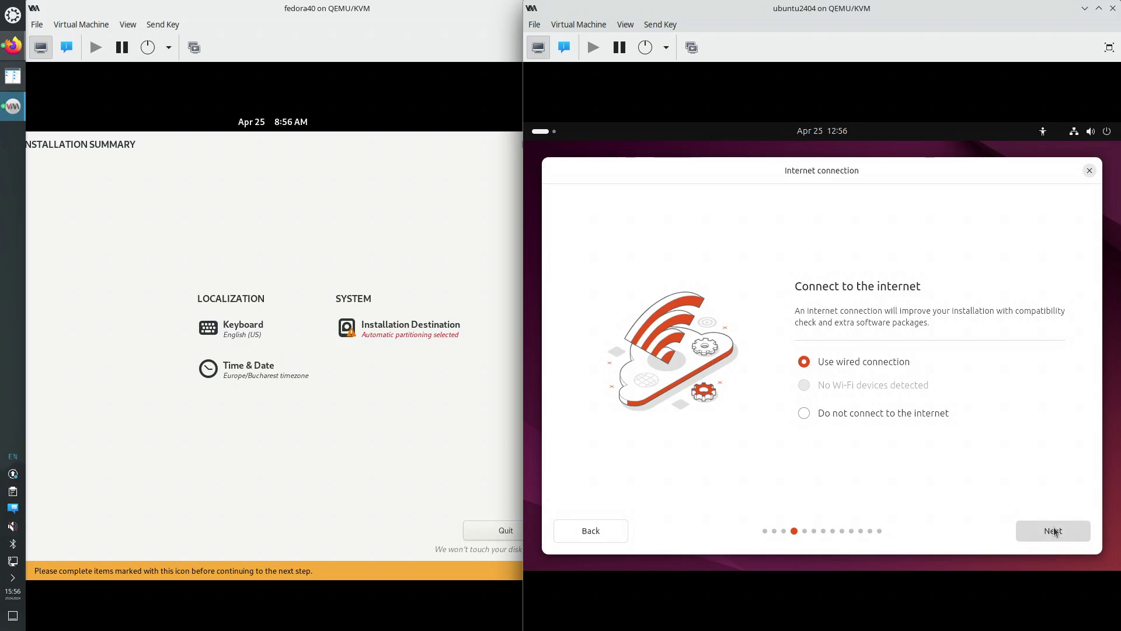
click(1054, 531)
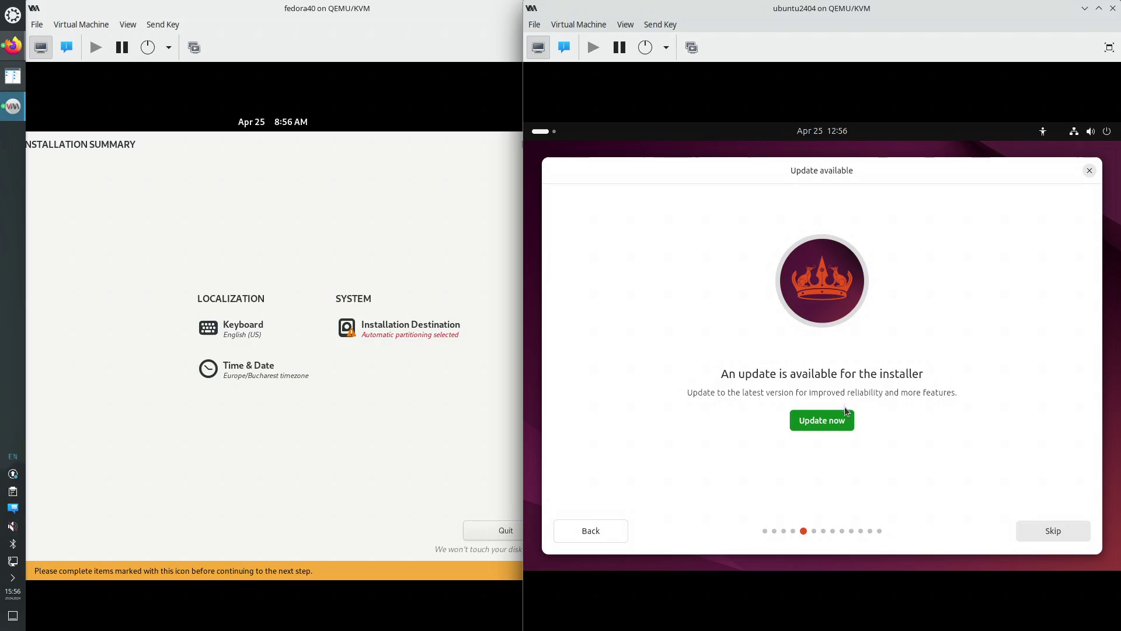
Skip the installer update and choose an interactive Ubuntu install with the default app selection
click(1047, 532)
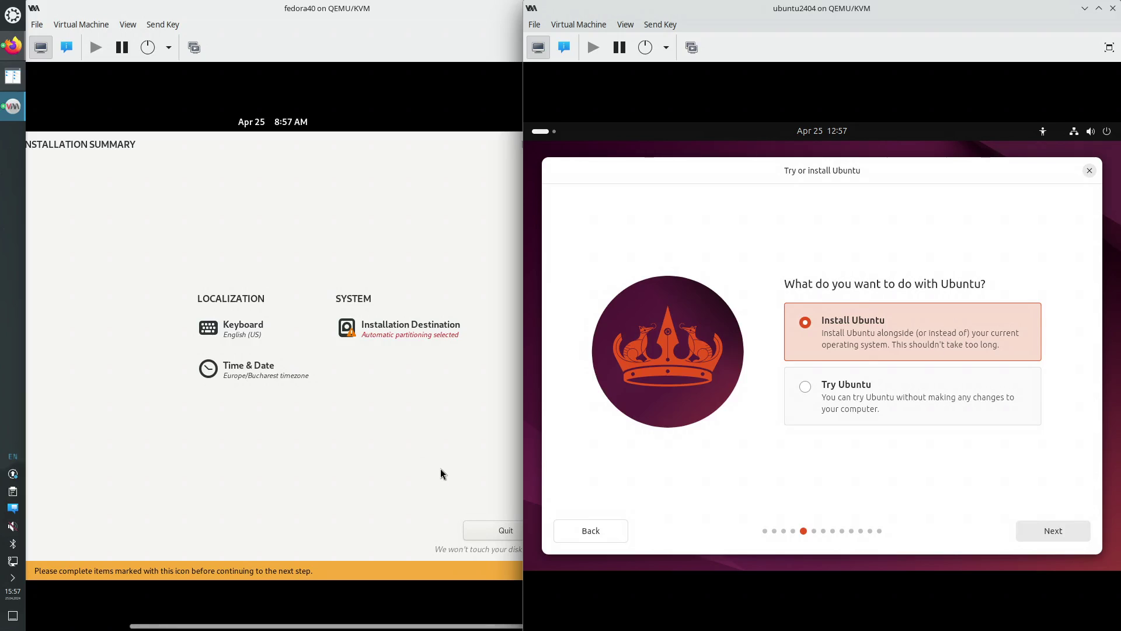
click(1050, 534)
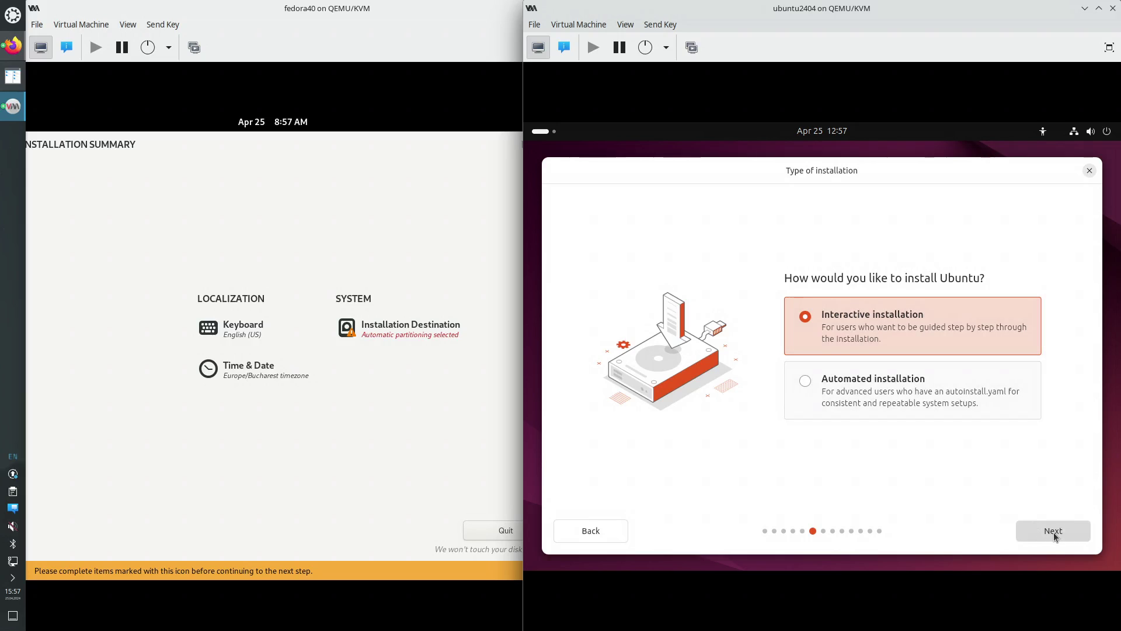
click(1055, 536)
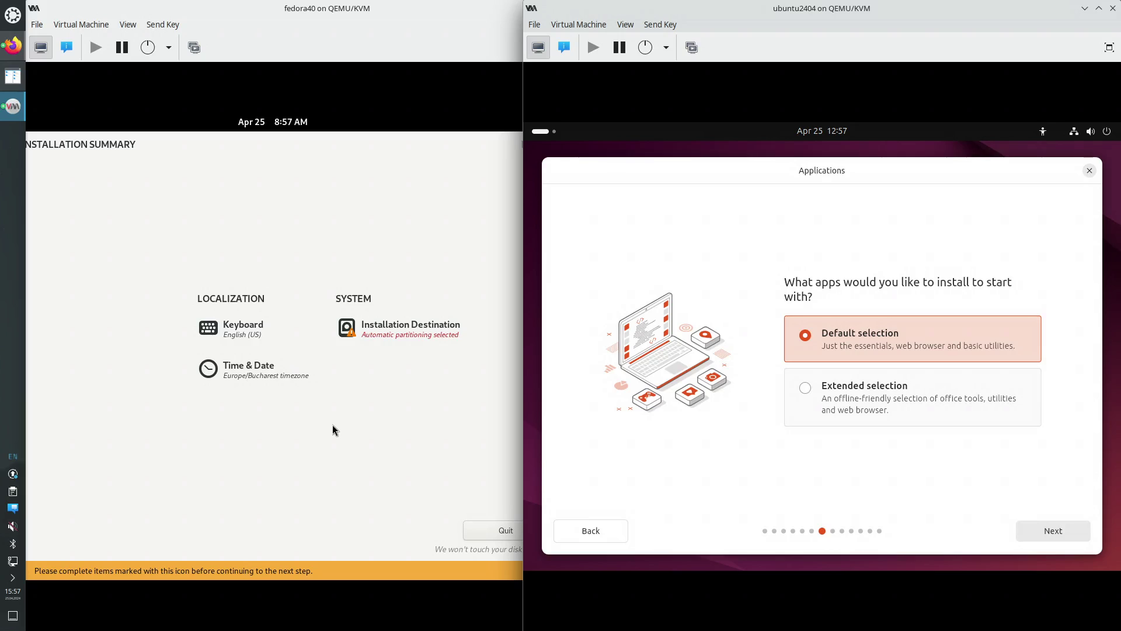
click(154, 175)
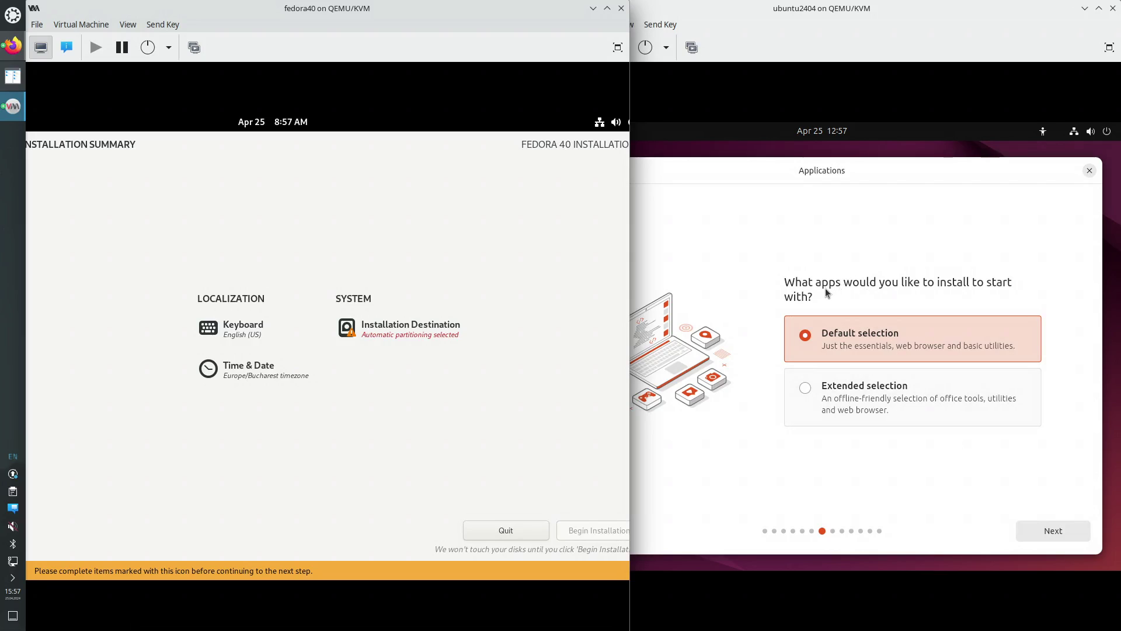
click(1054, 531)
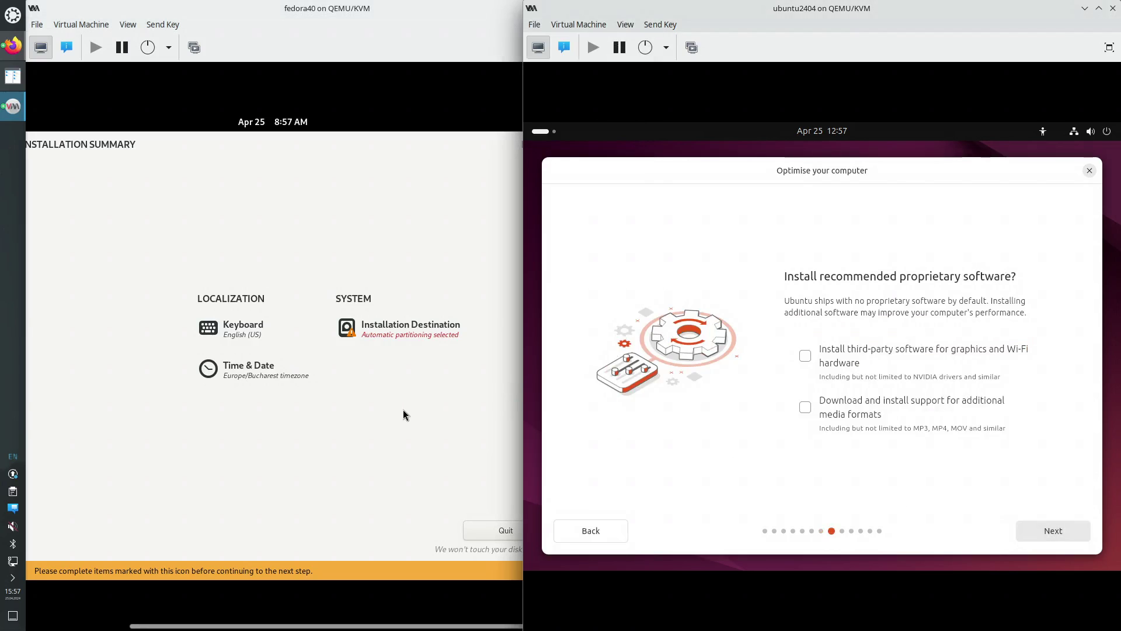
Open Fedora's Installation Destination, showing the single 120 GiB disk
click(365, 400)
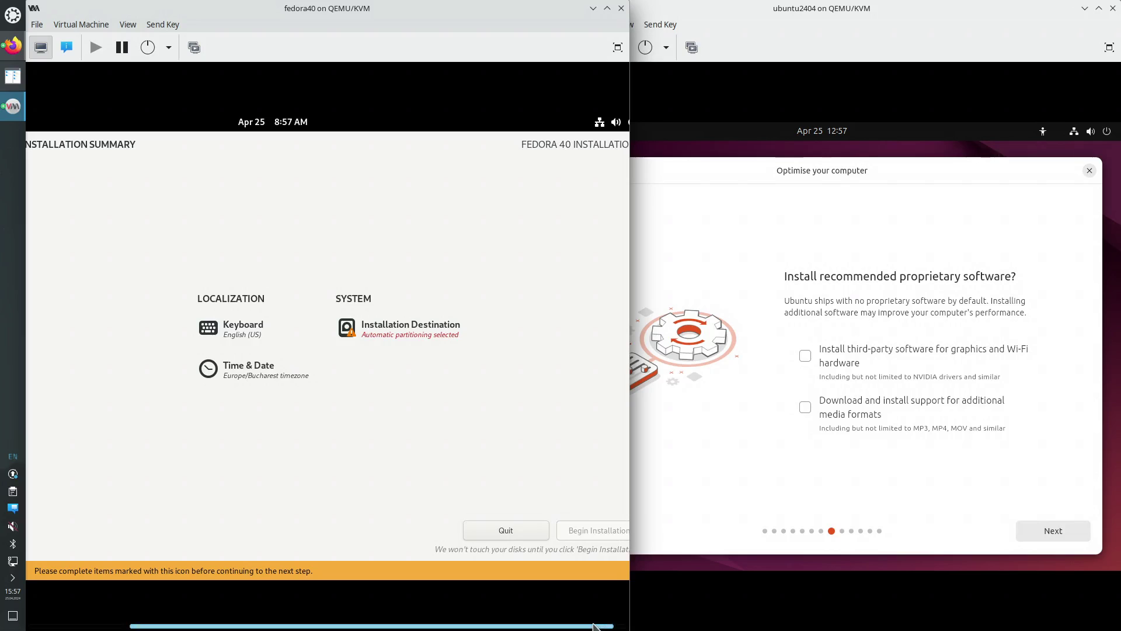
drag(373, 626, 389, 626)
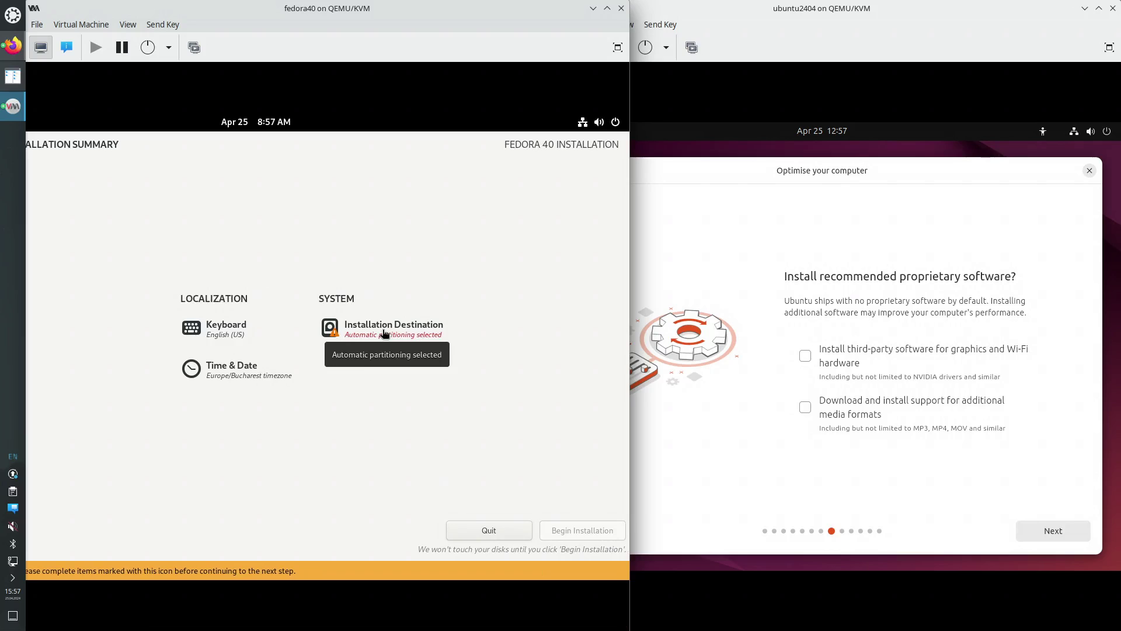
click(383, 333)
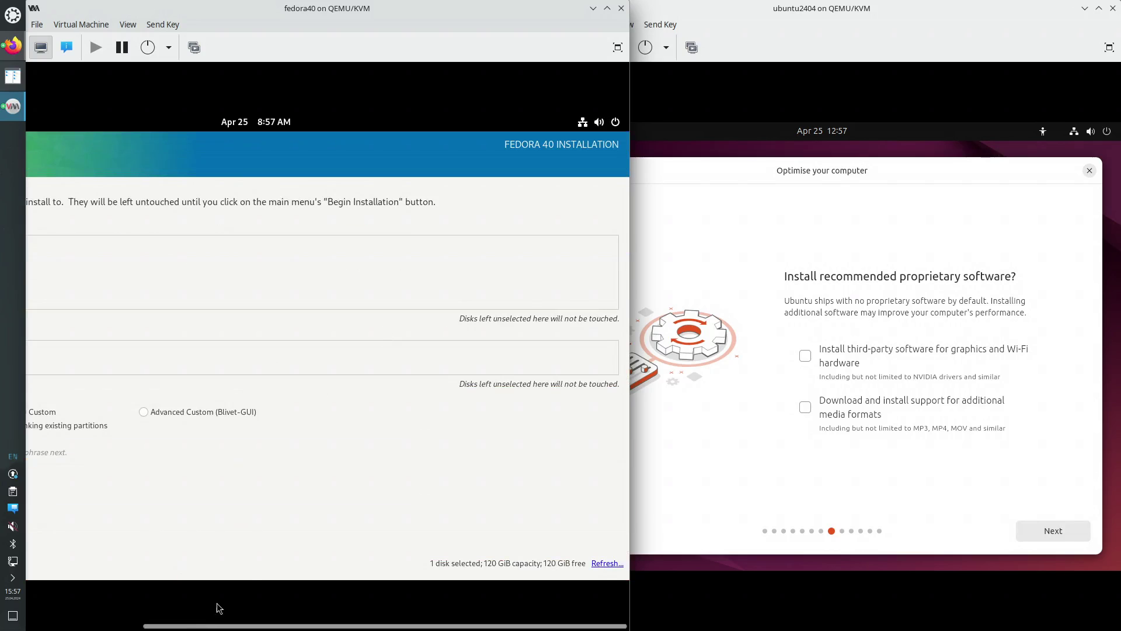
Keep the 120 GiB vda disk with Automatic storage and return to Fedora's summary
drag(208, 627, 90, 627)
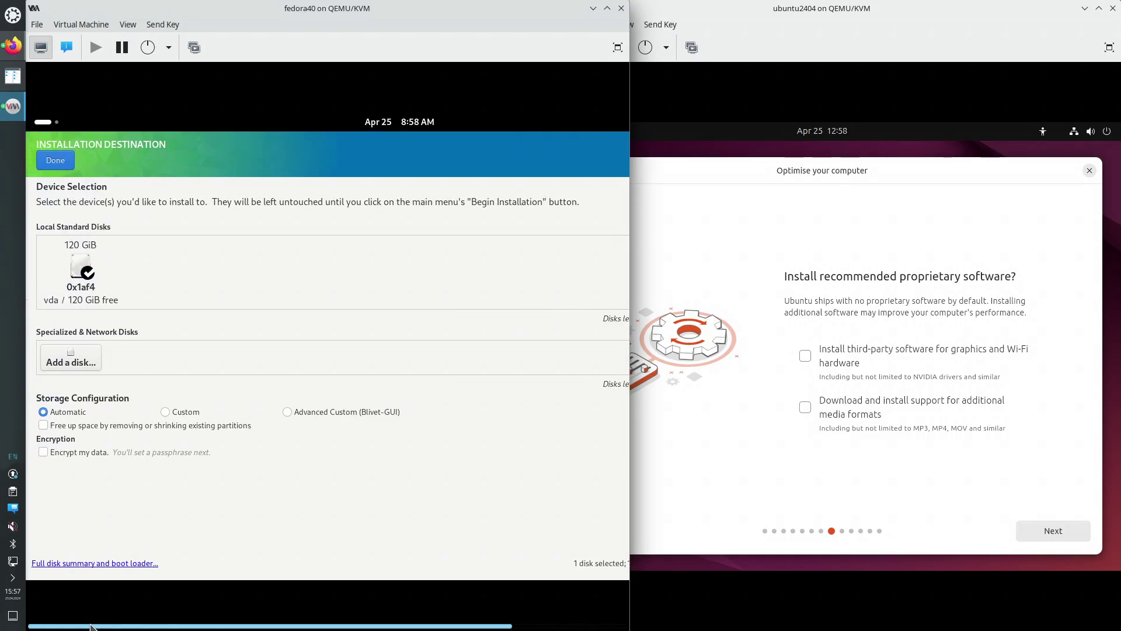
mouse_move(91, 627)
mouse_down()
mouse_move(253, 627)
mouse_move(81, 627)
mouse_up()
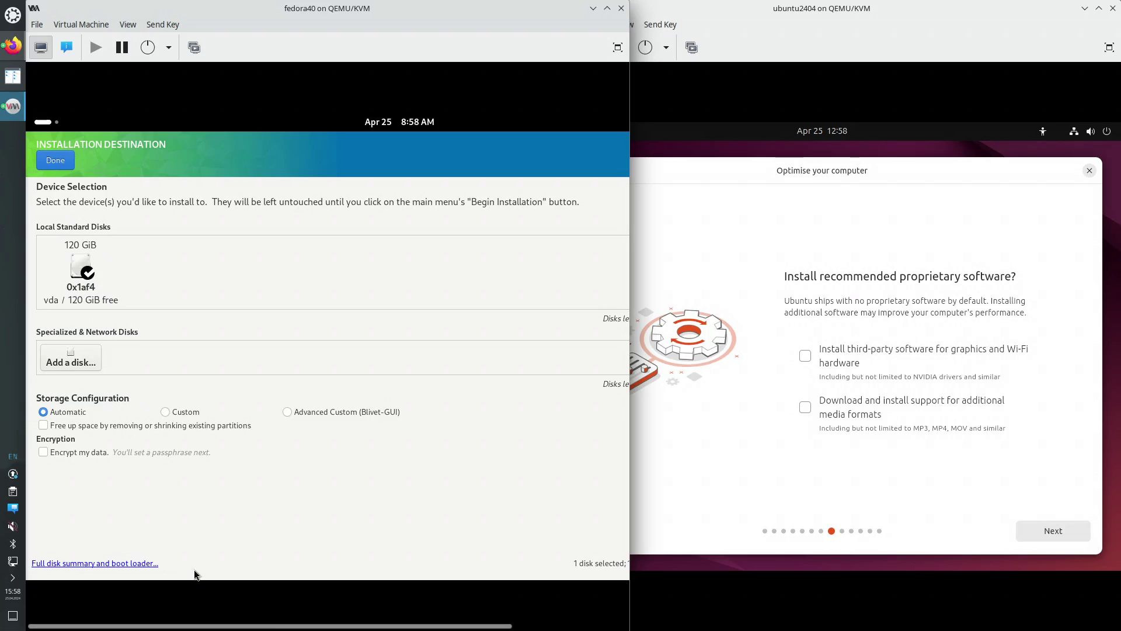
drag(262, 627, 195, 627)
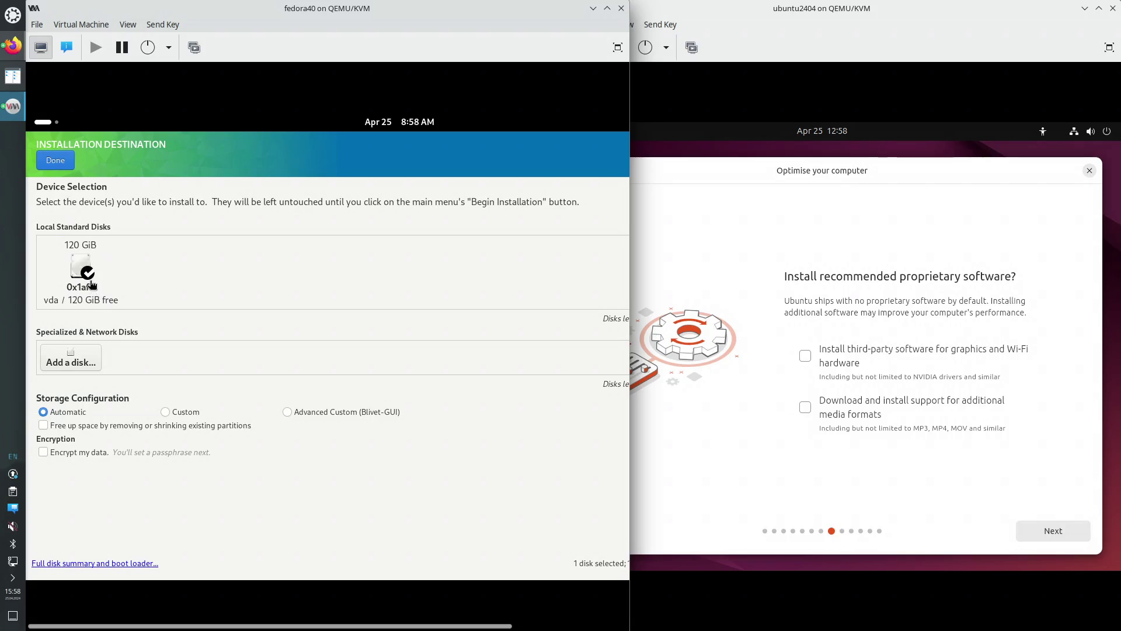
click(55, 160)
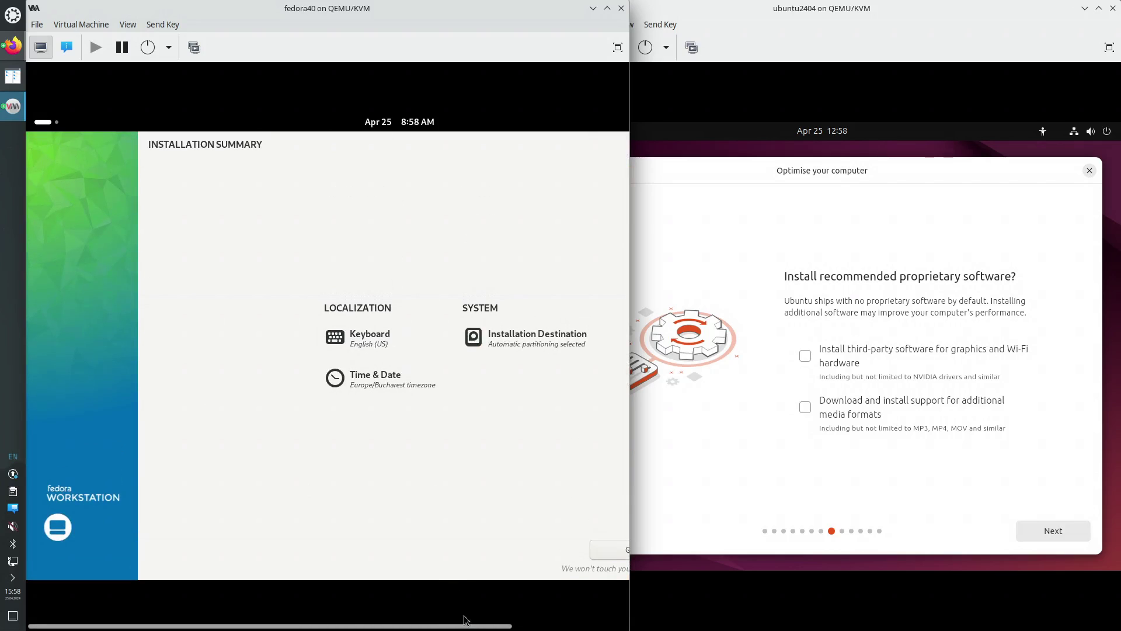
In Fedora's Time & Date screen, set the time zone region to Americas
click(389, 380)
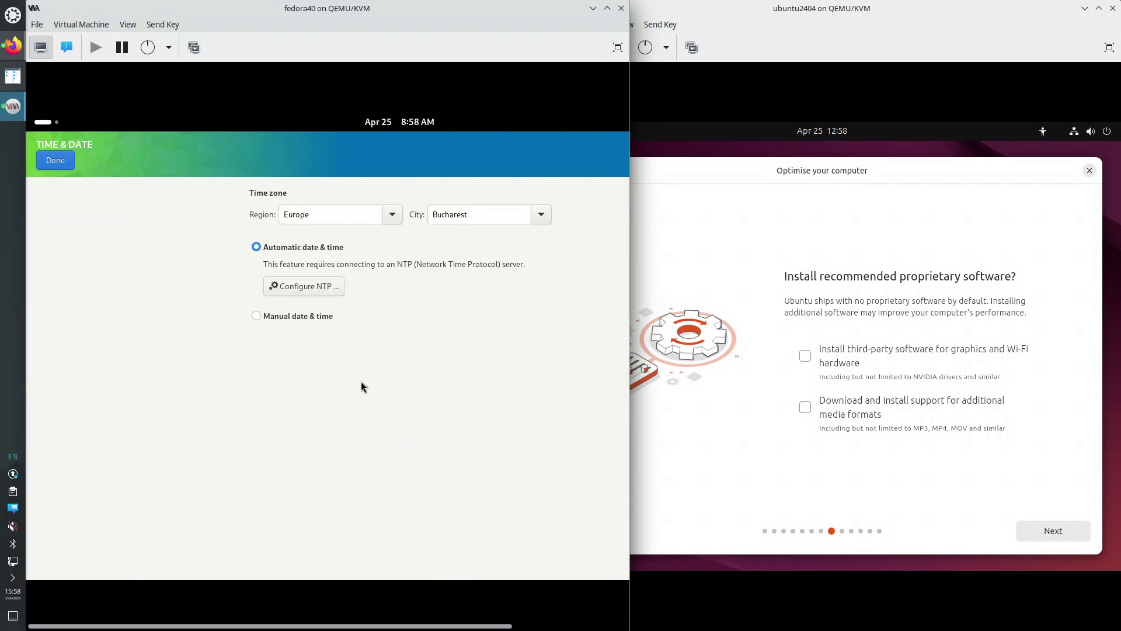
click(397, 215)
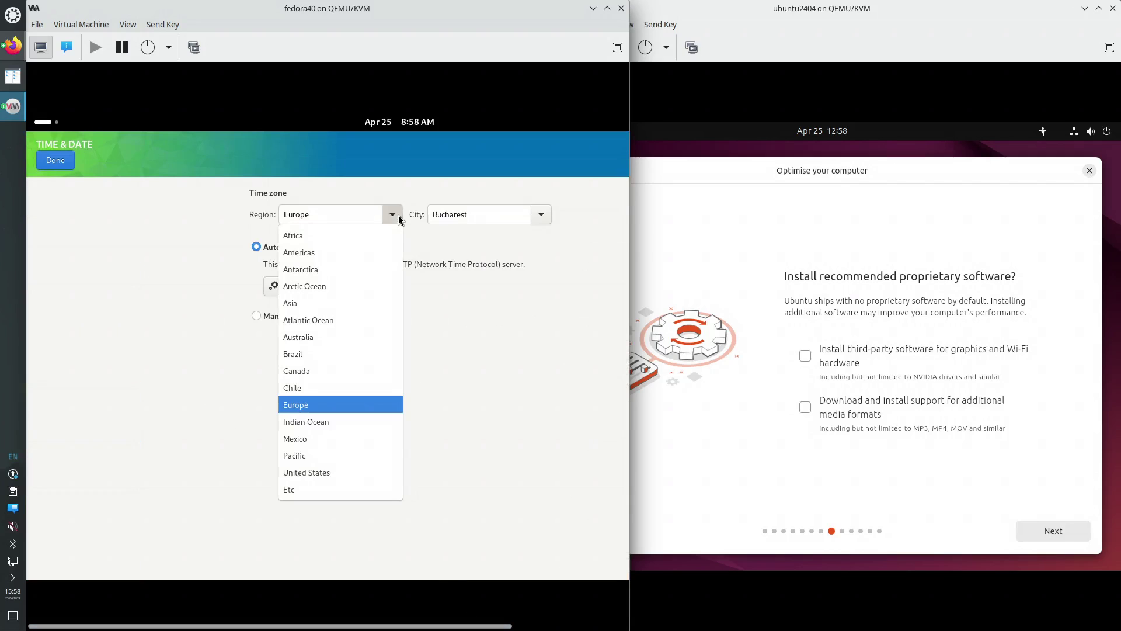
click(313, 255)
click(541, 216)
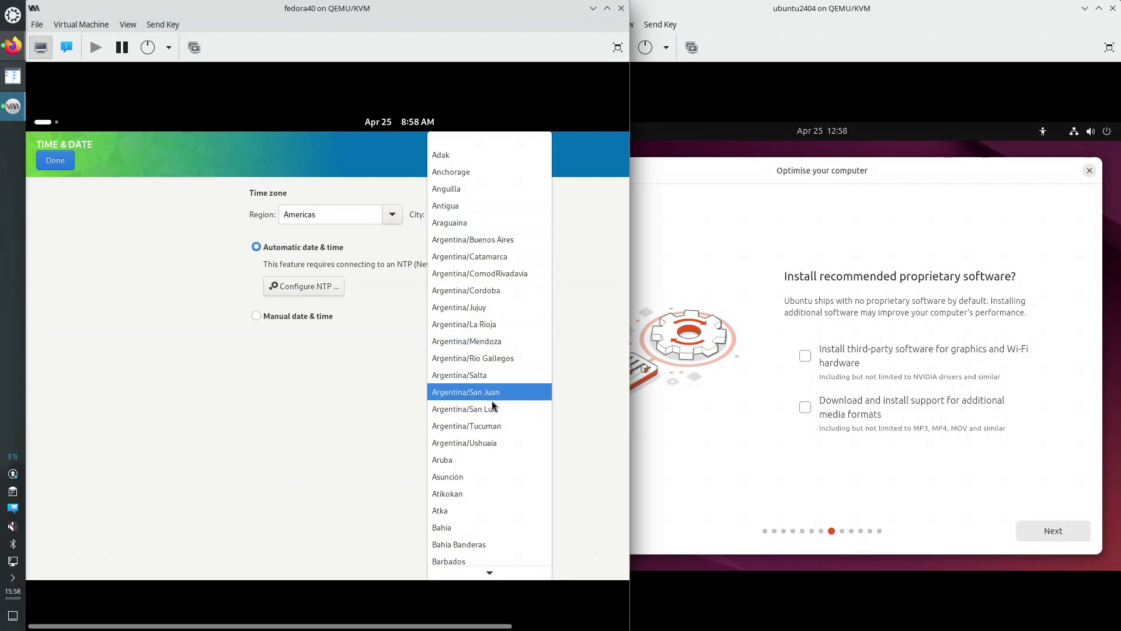
scroll(497, 439, down, 1)
scroll(500, 486, down, 3)
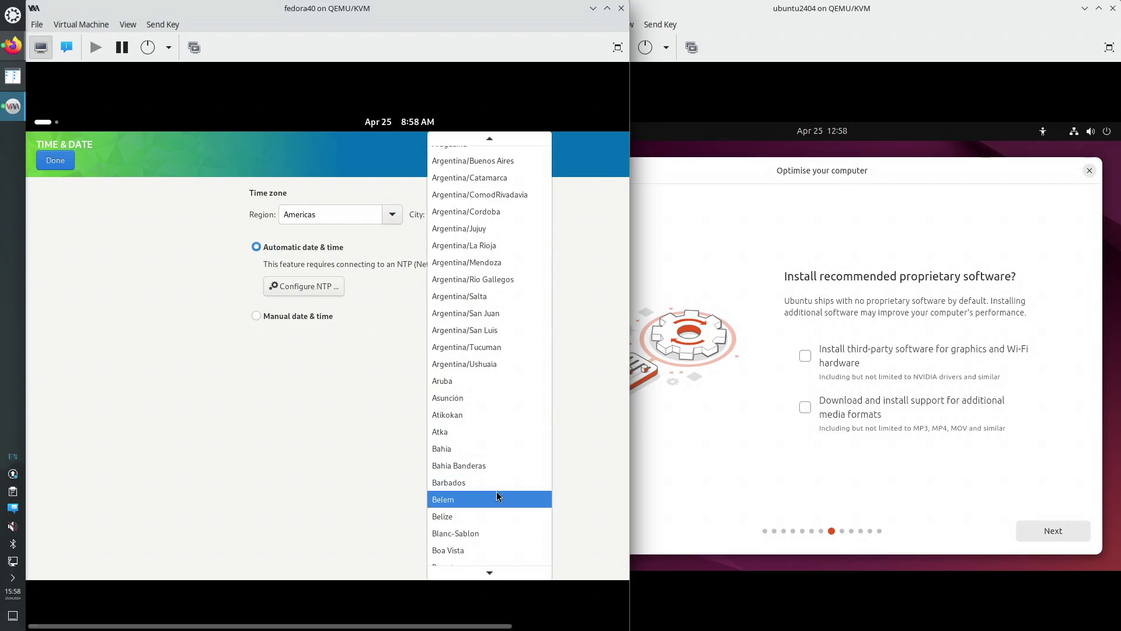
scroll(484, 514, down, 4)
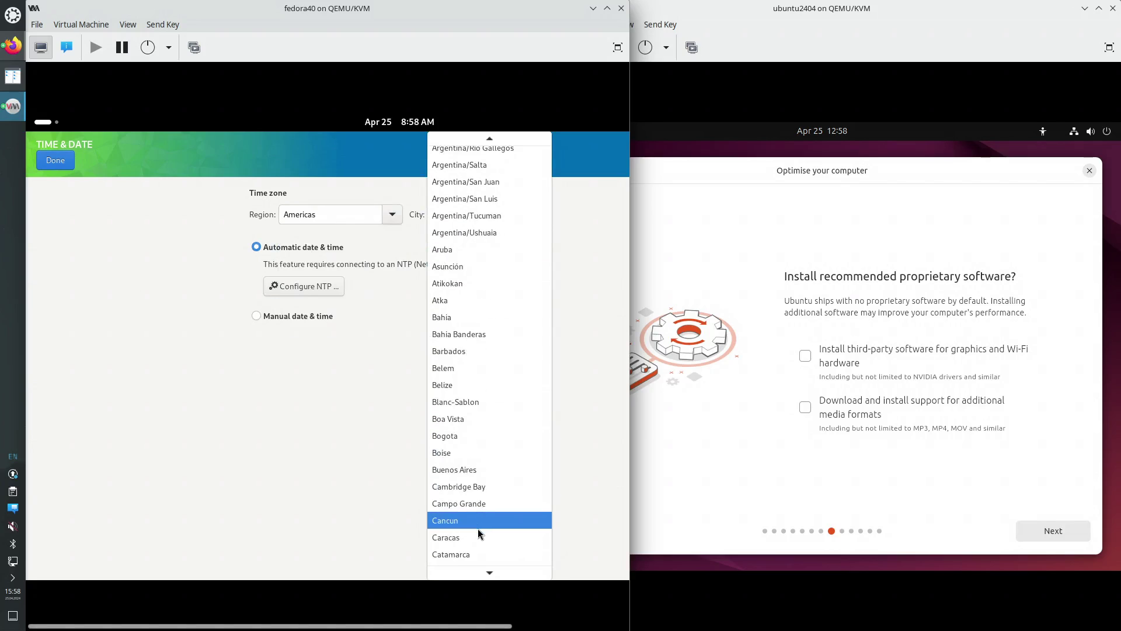
scroll(474, 531, down, 3)
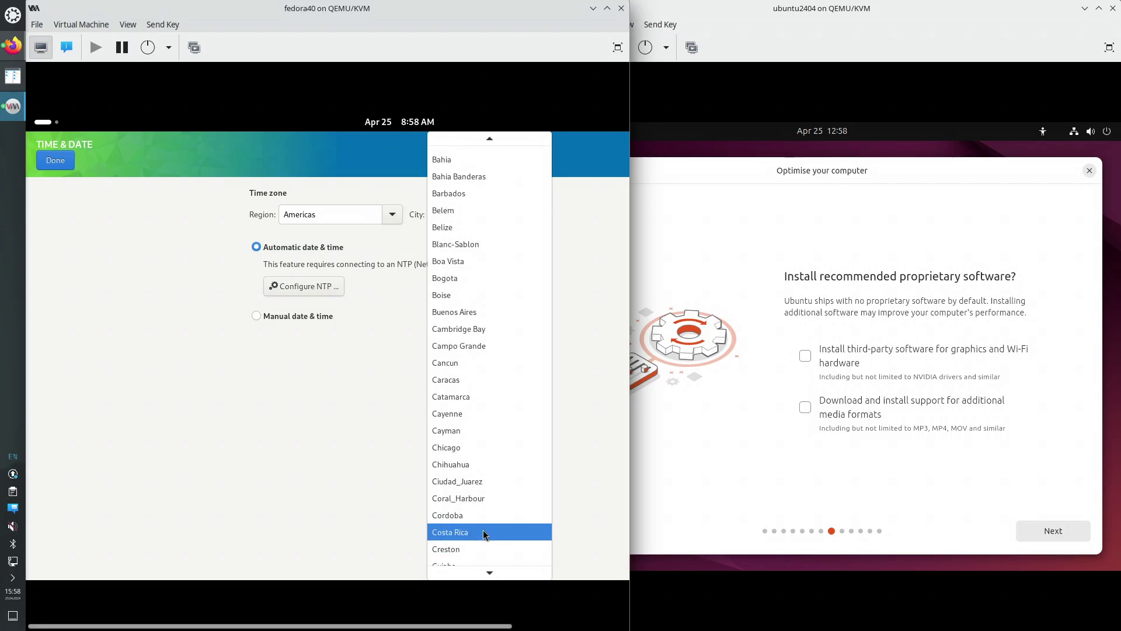
click(482, 531)
Replace the city with New_York and return to the Installation Summary
drag(490, 213, 410, 210)
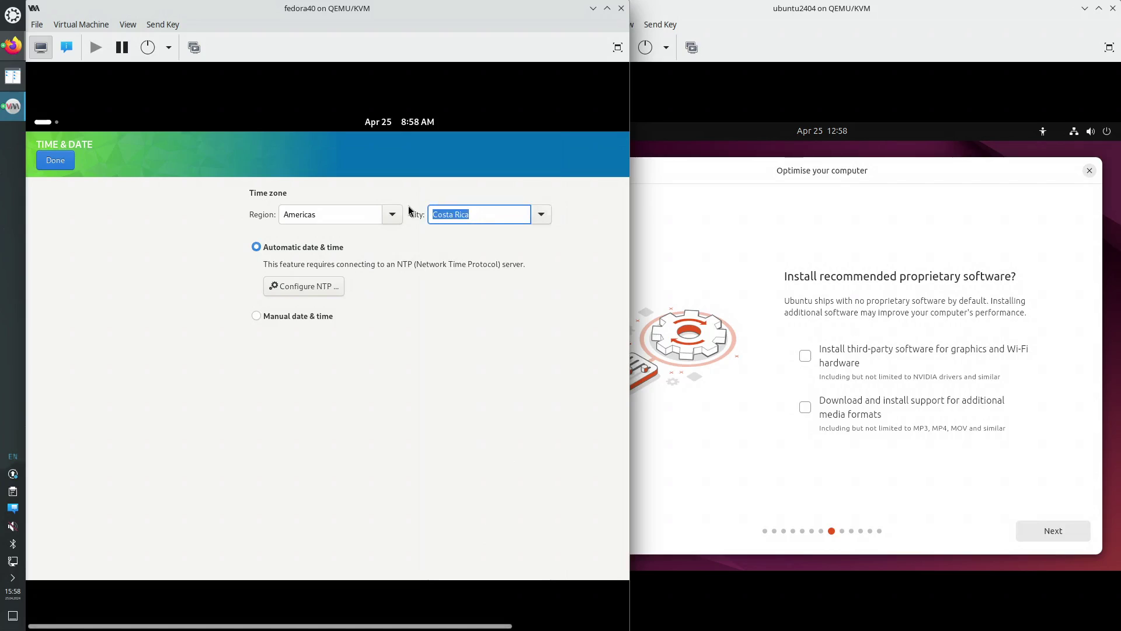
text(New_York)
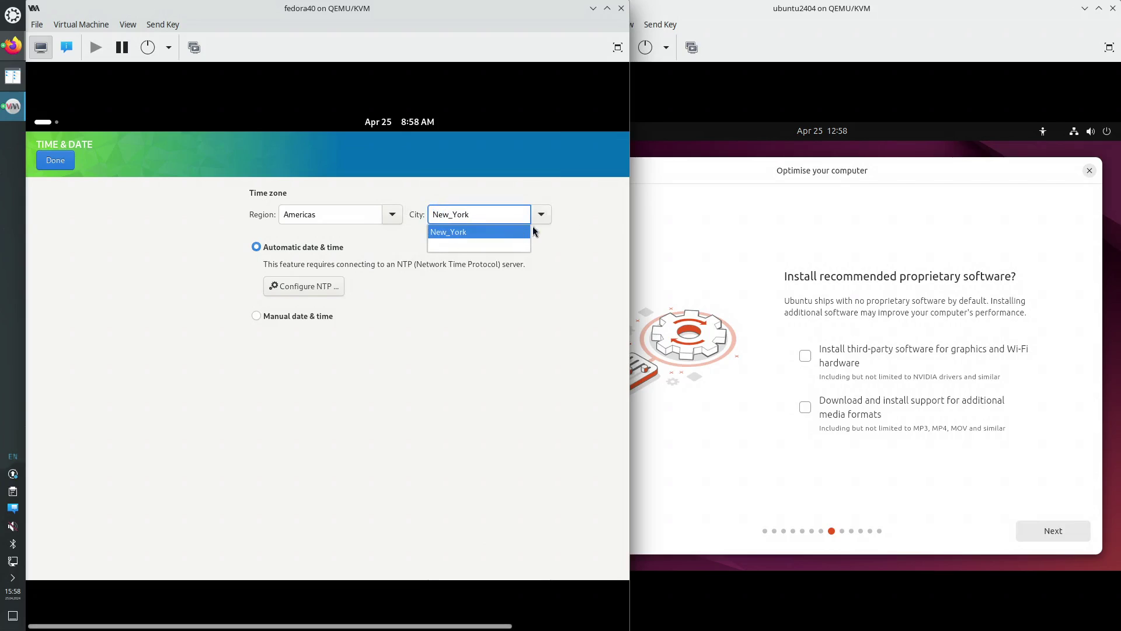
click(590, 220)
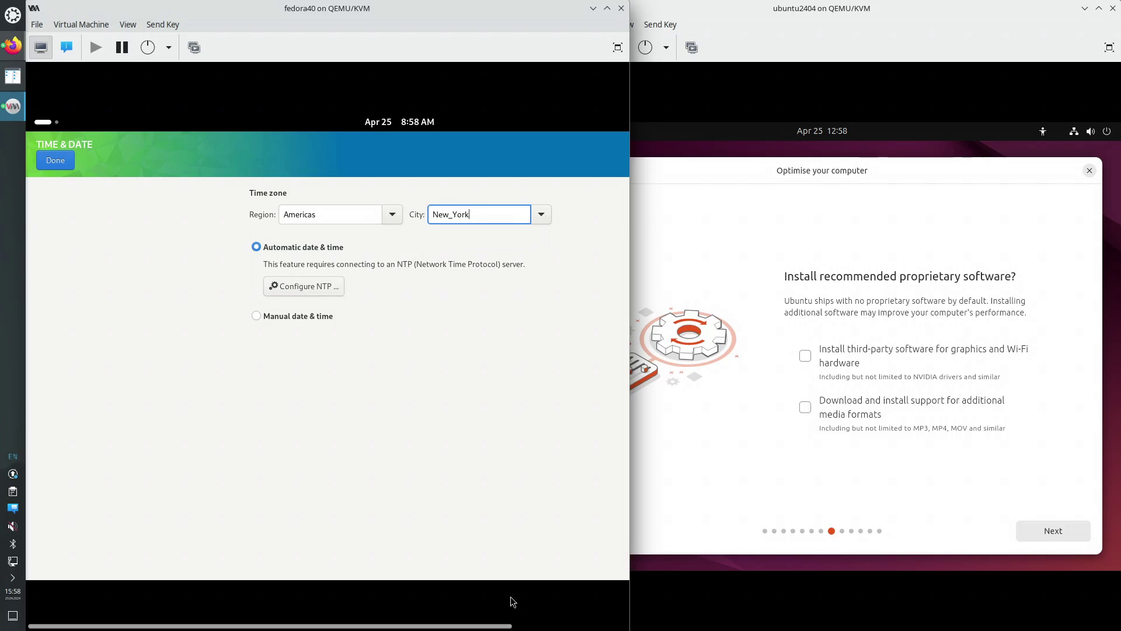
drag(507, 626, 422, 619)
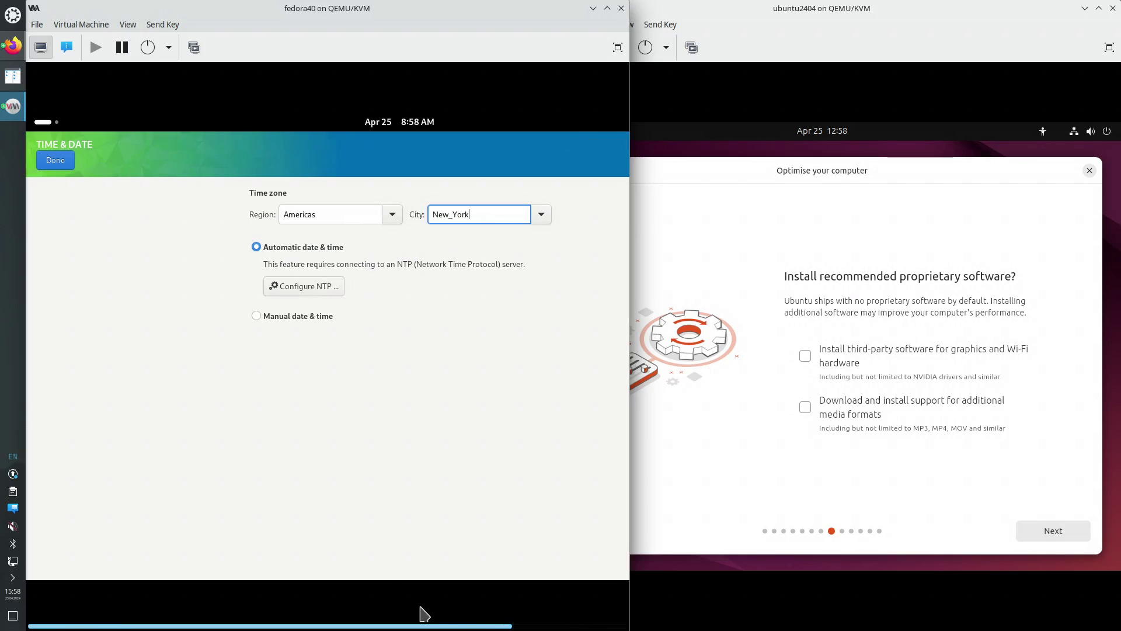
click(58, 162)
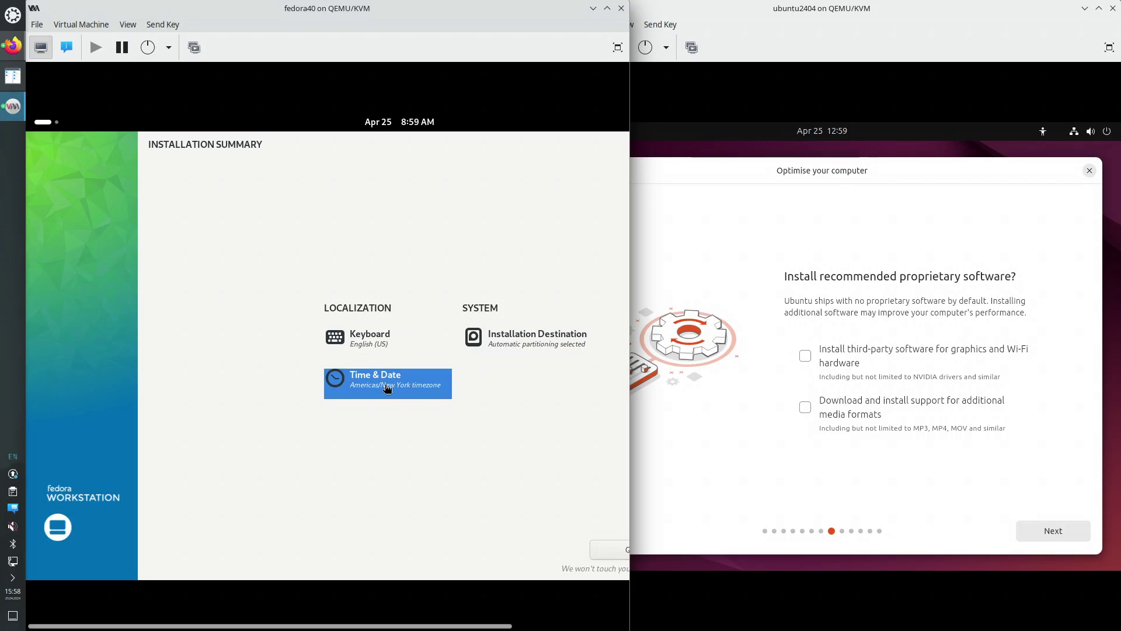
Move Ubuntu past proprietary software and erase-disk setup, then begin Fedora's installation
click(537, 627)
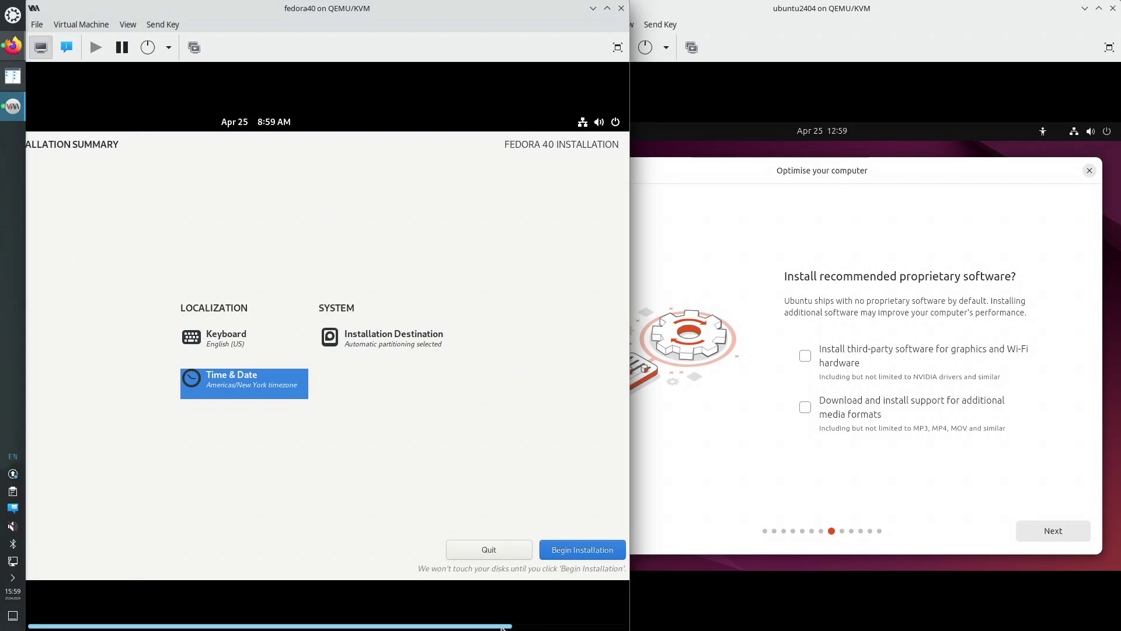
drag(507, 627, 595, 625)
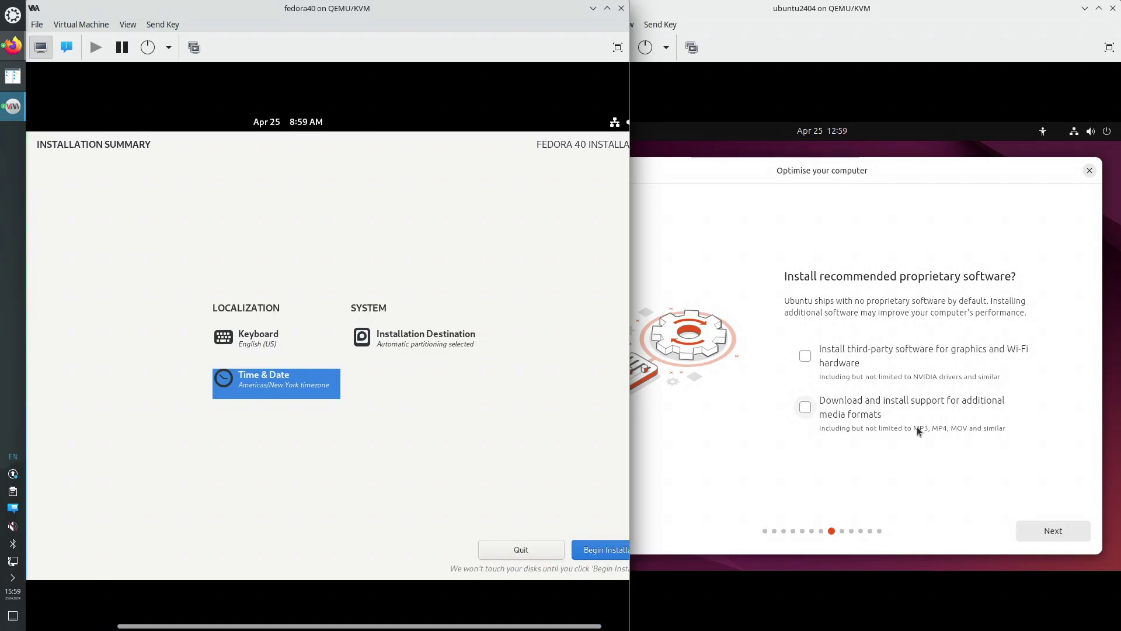
click(929, 216)
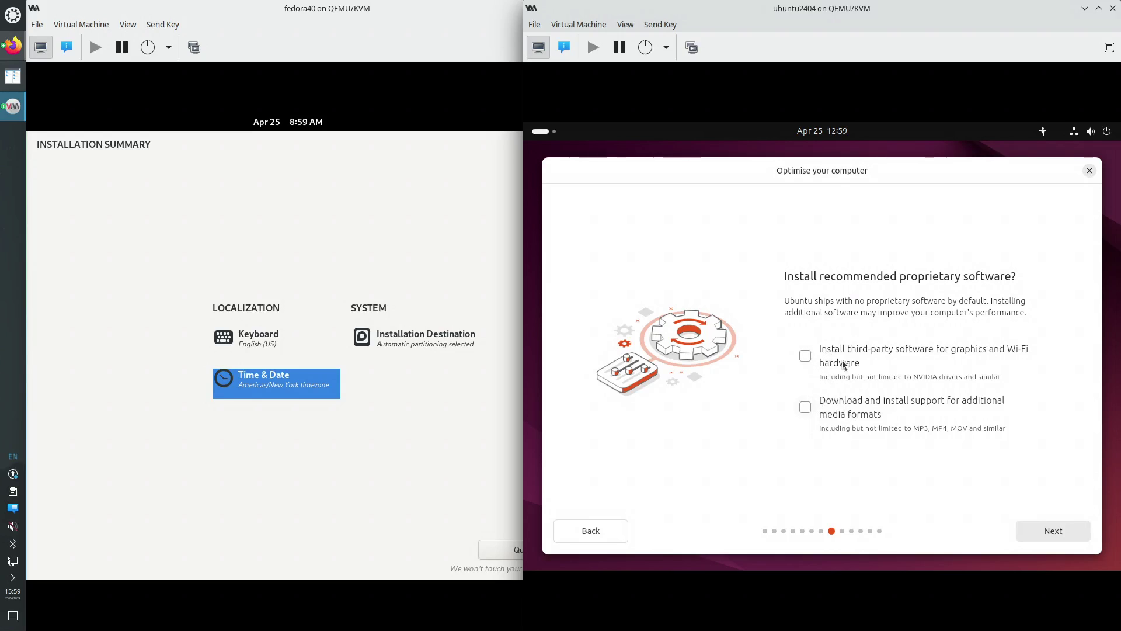
click(1058, 531)
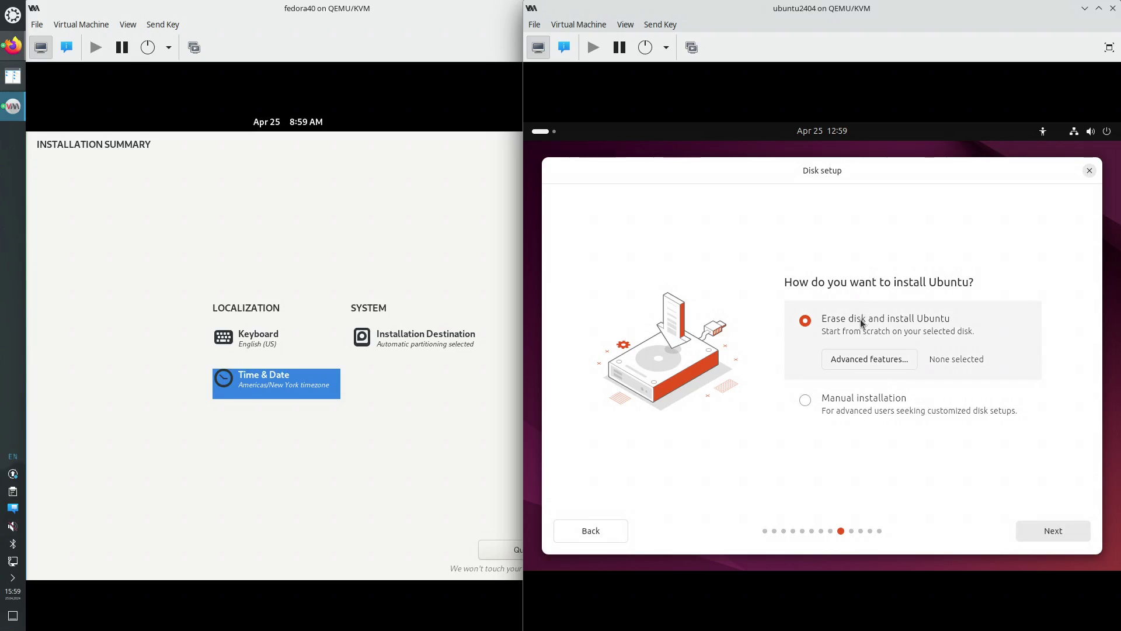
click(1059, 531)
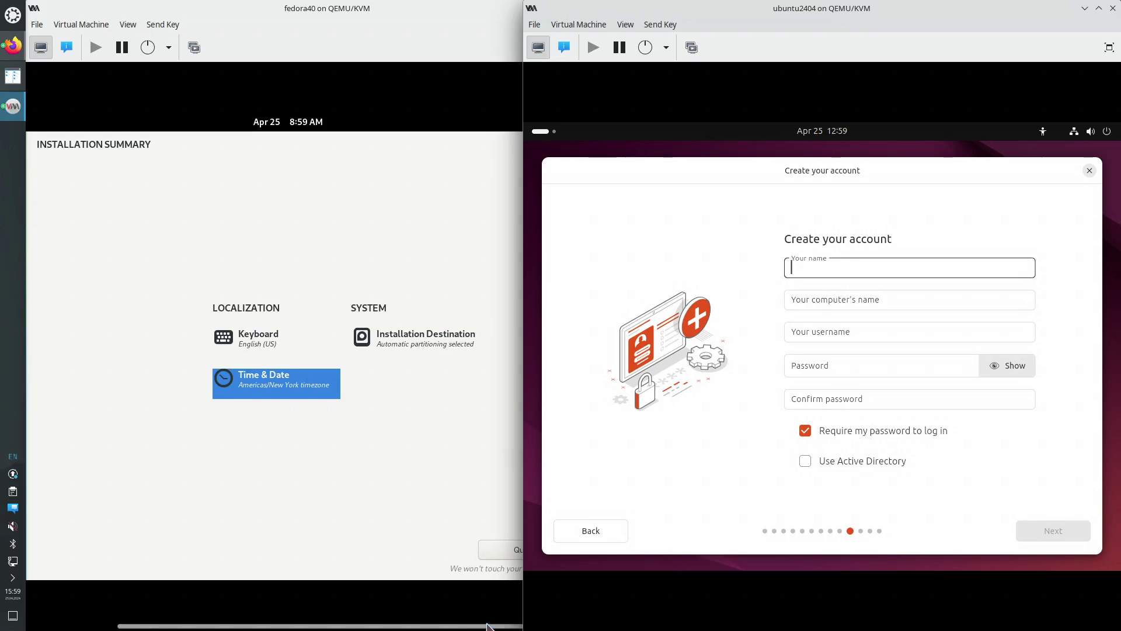
drag(488, 626, 513, 626)
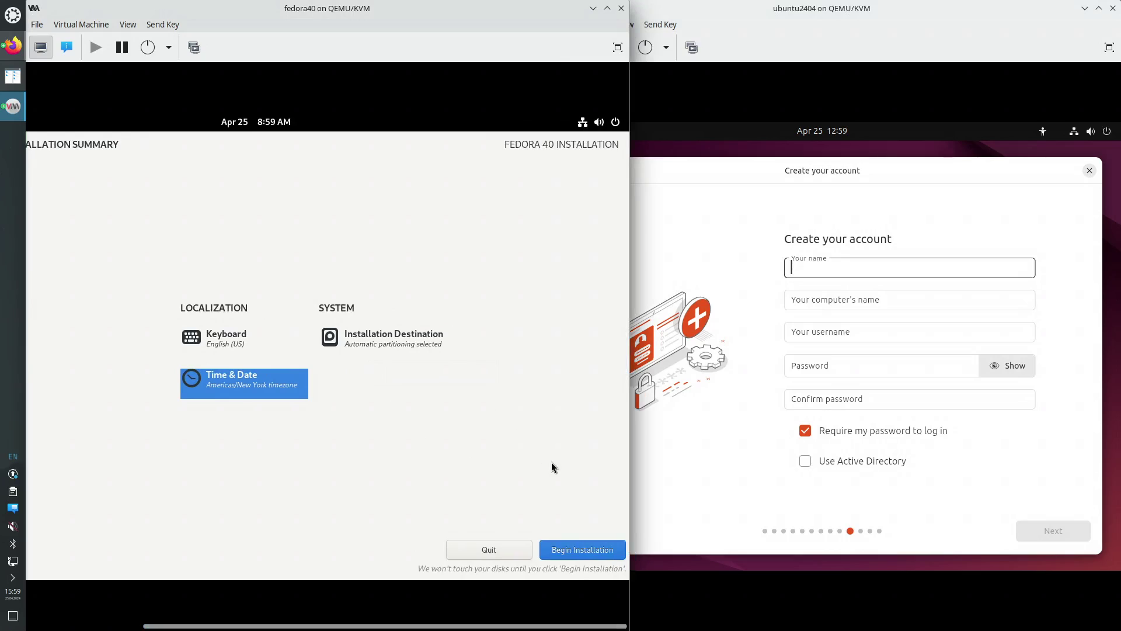
click(585, 553)
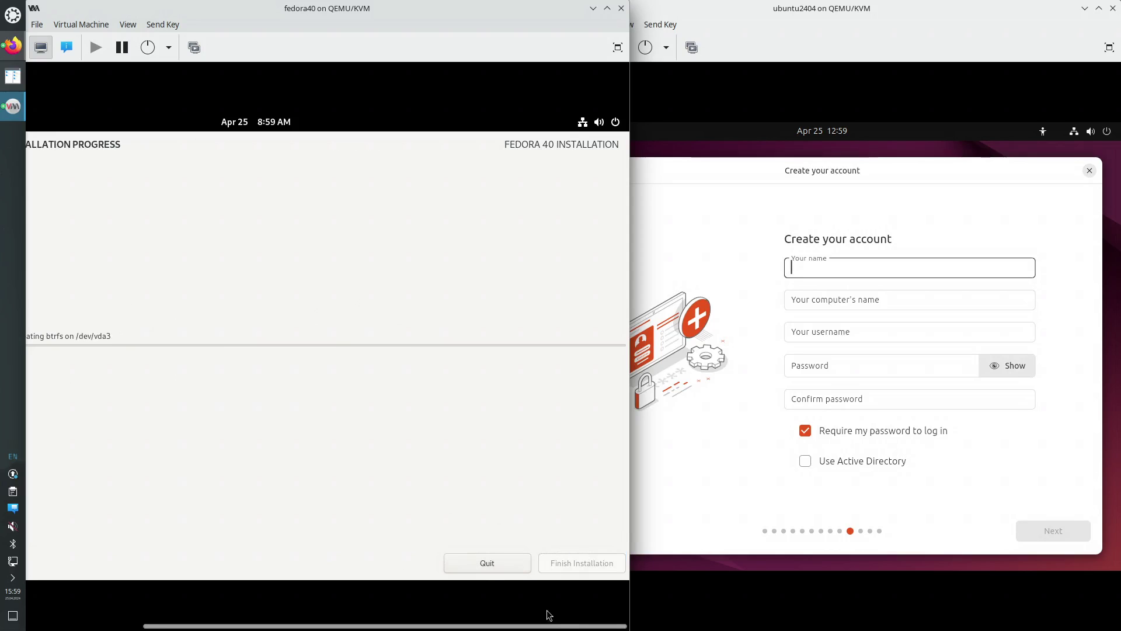
Scroll the Fedora viewer left to show the full Installation Progress screen
drag(568, 626, 431, 626)
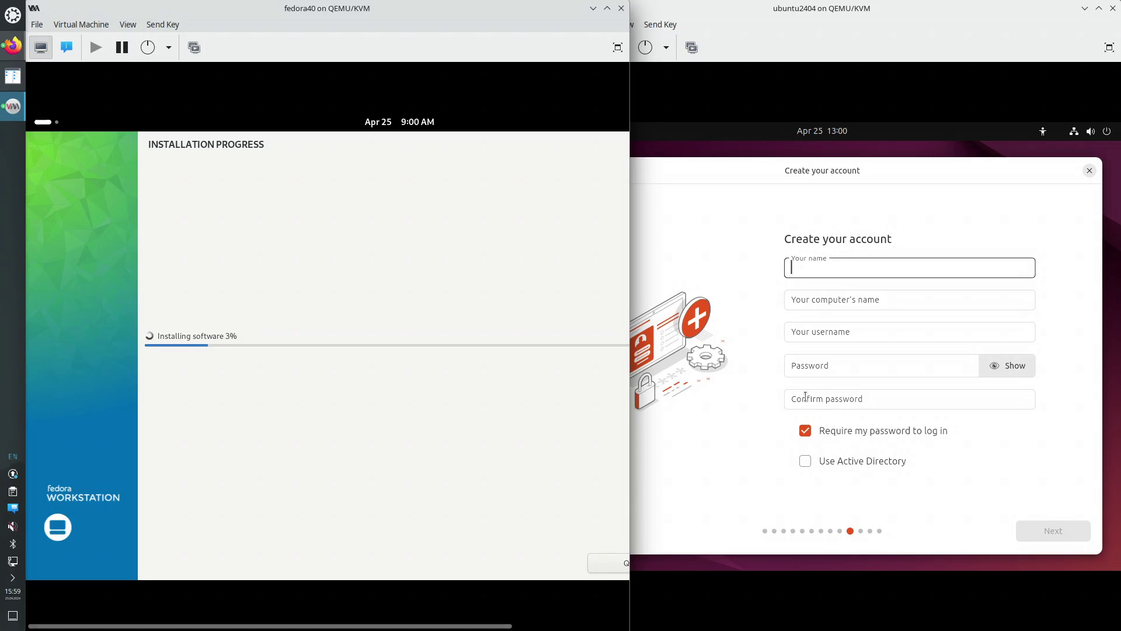
Create Ubuntu user 'administrator' on computer ubuntu2404, set and confirm its password, and continue
click(814, 268)
text(a)
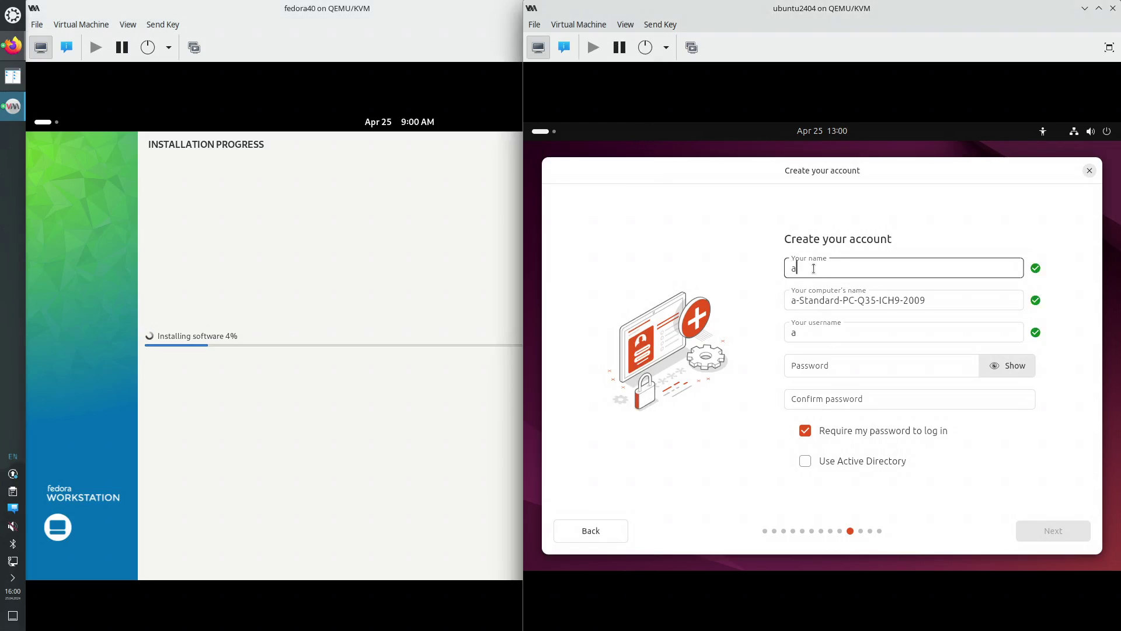
text(dministrator)
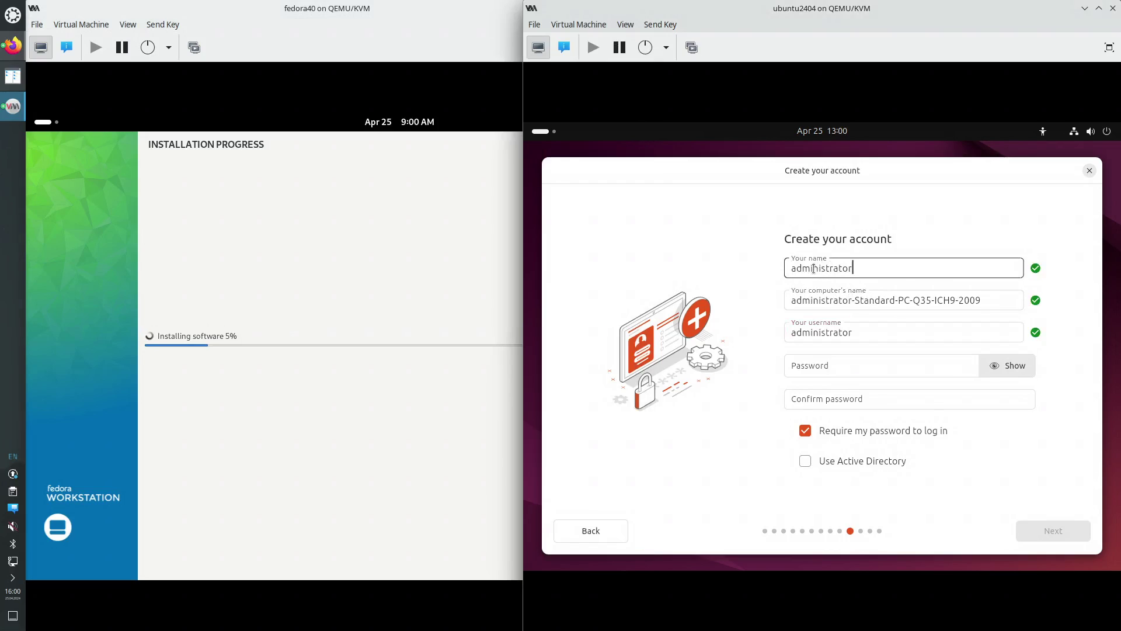
key(Tab)
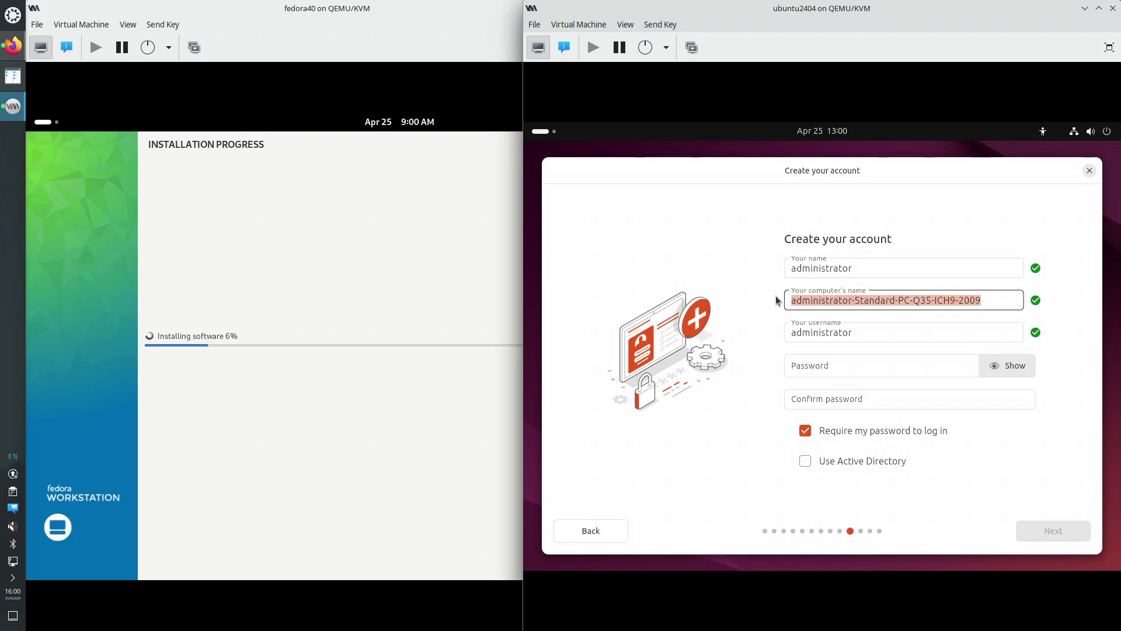
text(ubuntu)
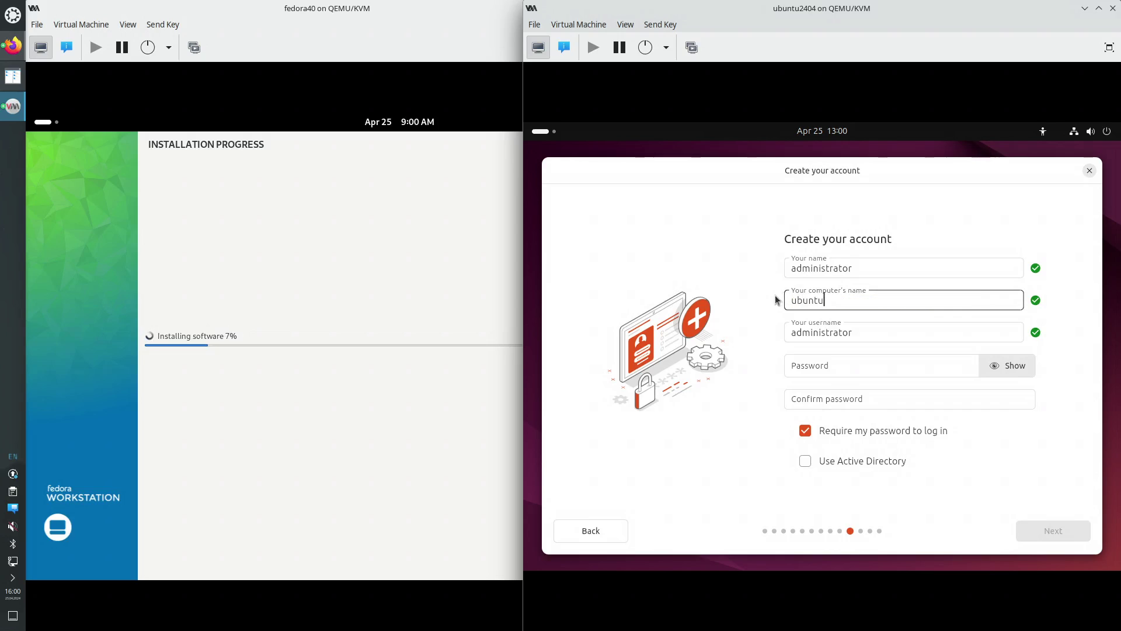
text(2404)
click(839, 369)
text(1234)
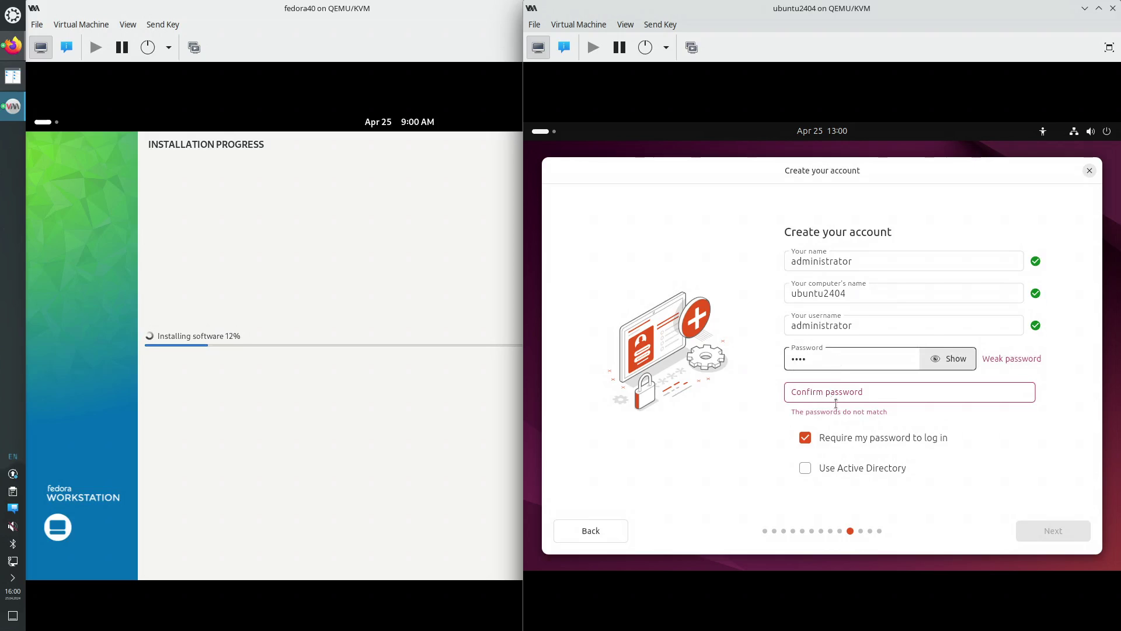
click(837, 390)
text(12)
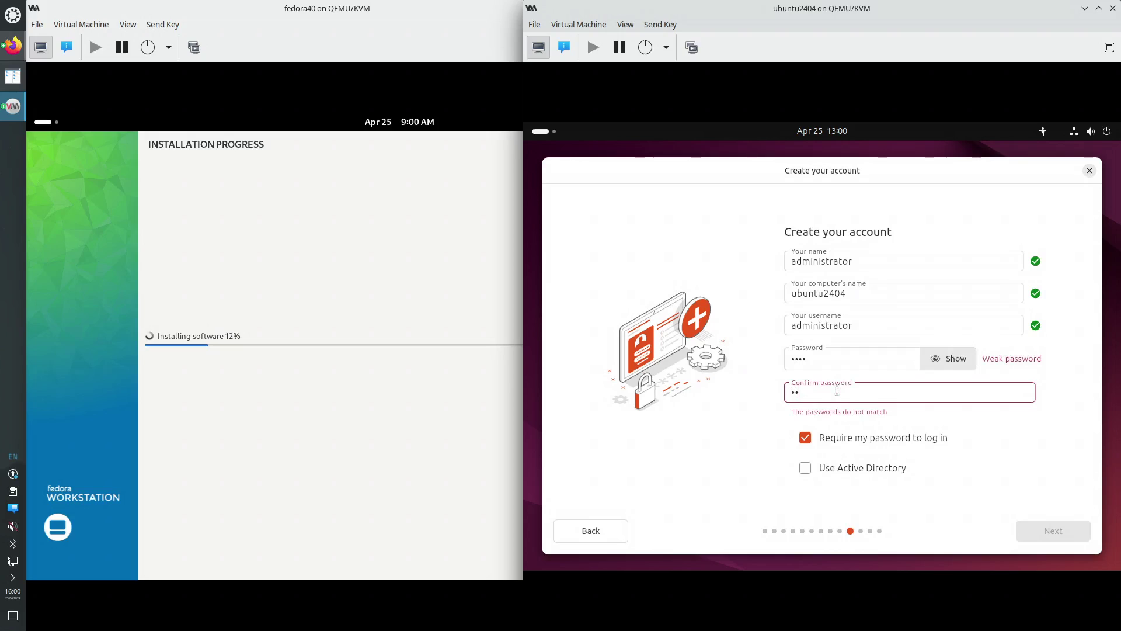
text(34)
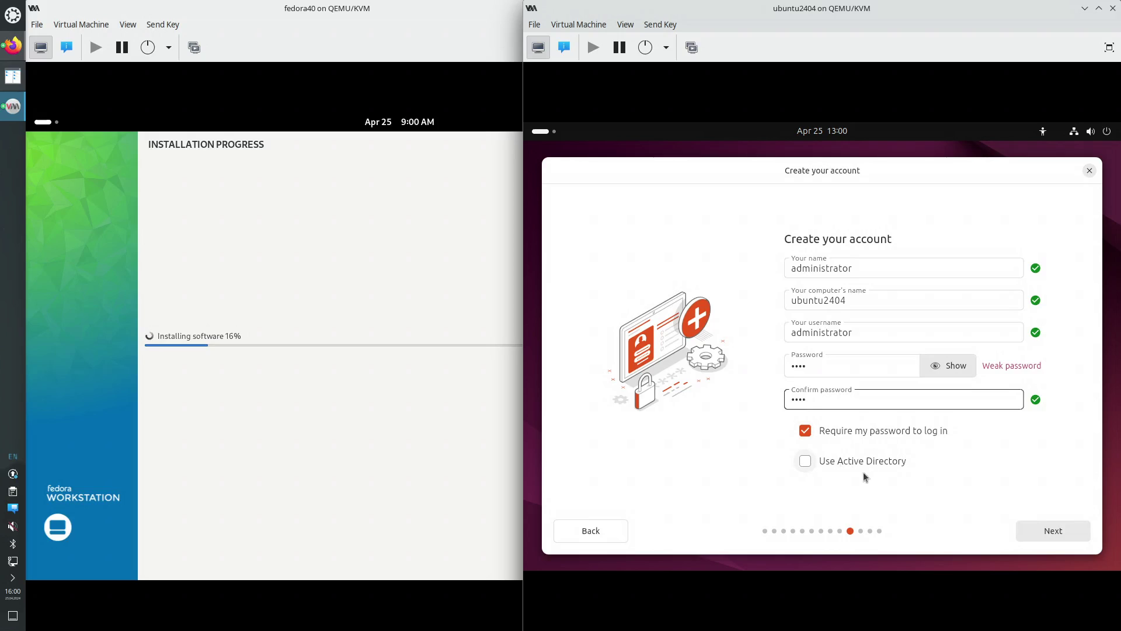
click(1023, 534)
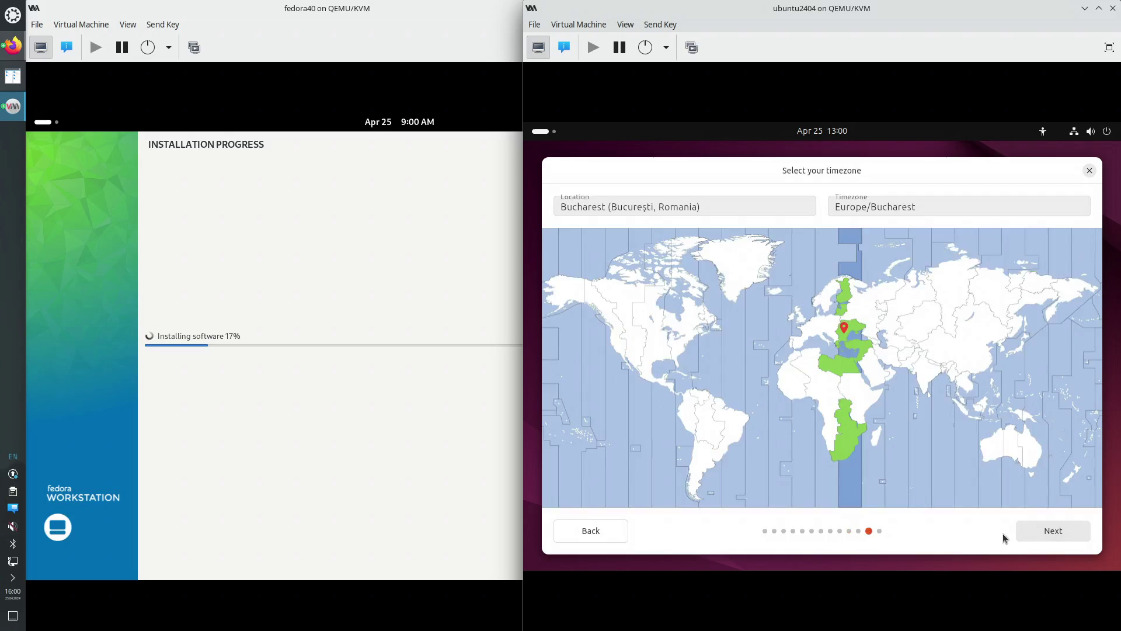
Pick New York on Ubuntu's timezone map and continue to Ready to install
click(688, 347)
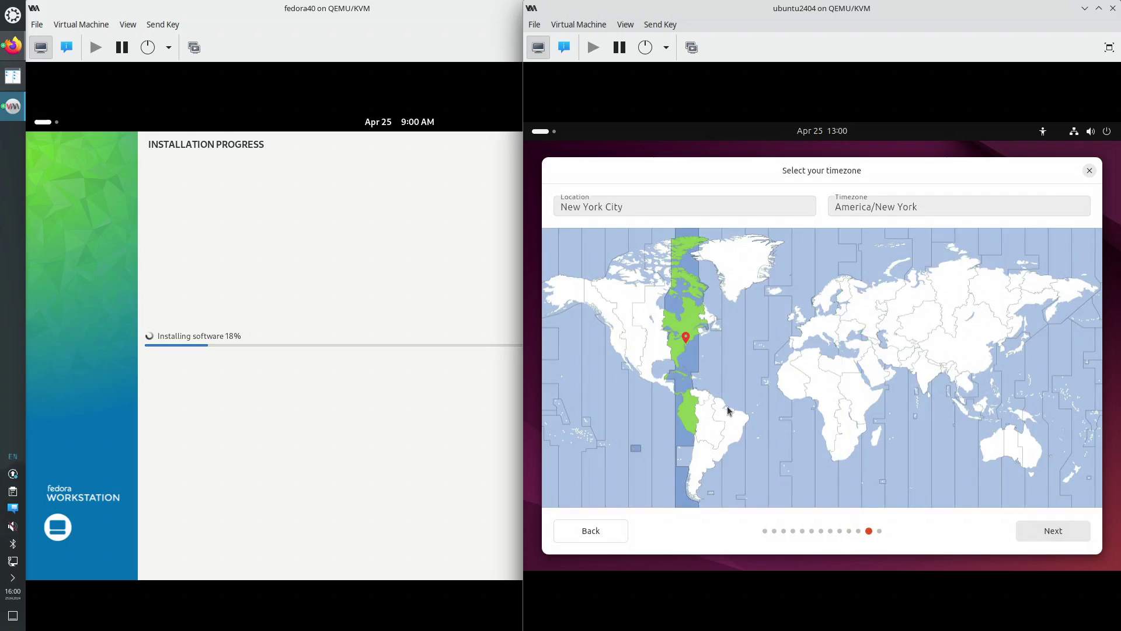
click(1048, 533)
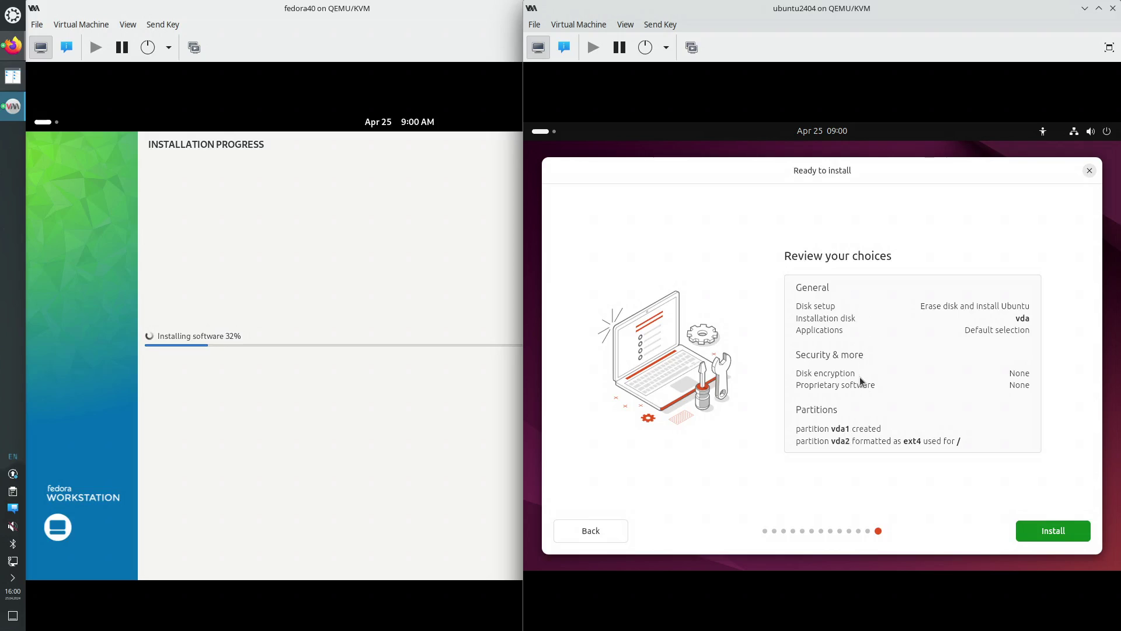
Start the Ubuntu installation, maximize and restore its window, then raise the Fedora VM
click(1067, 531)
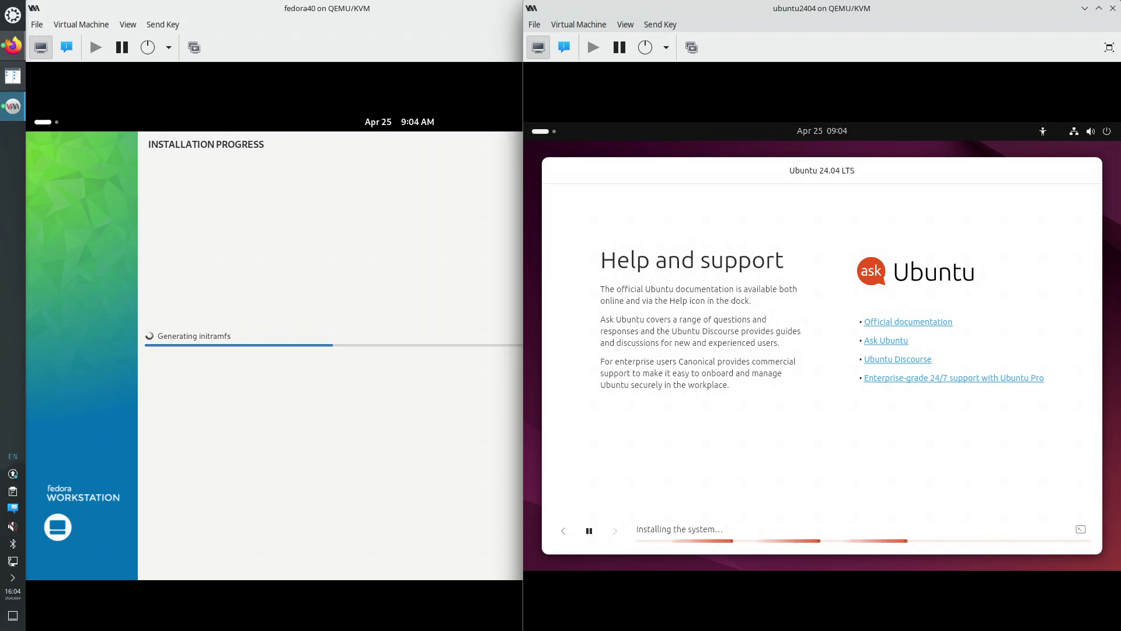
click(1099, 8)
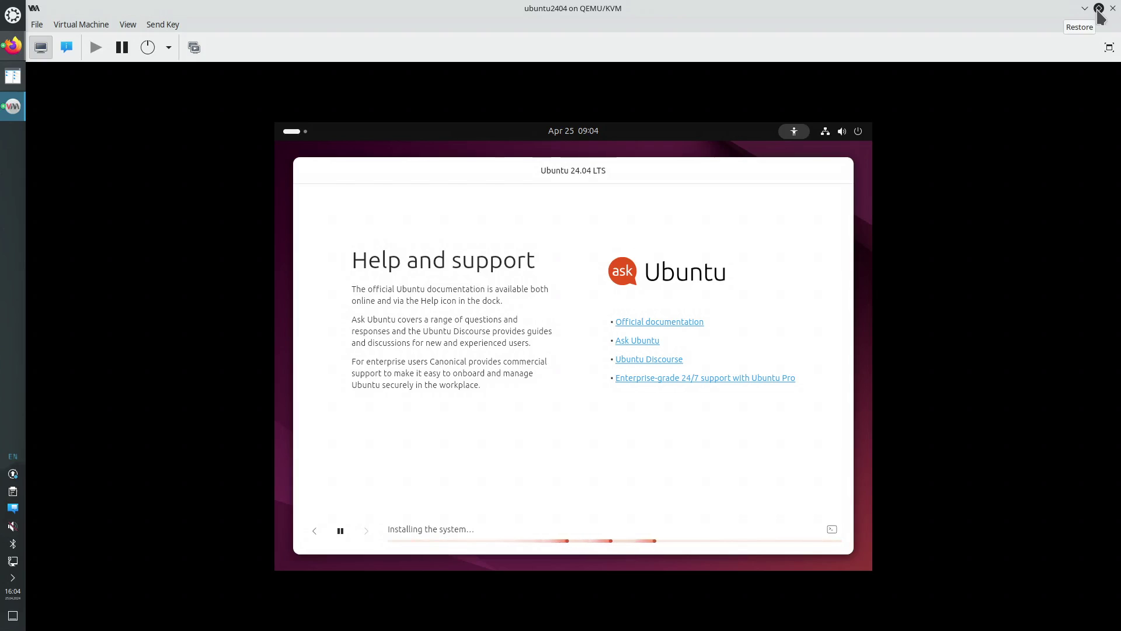
click(1098, 8)
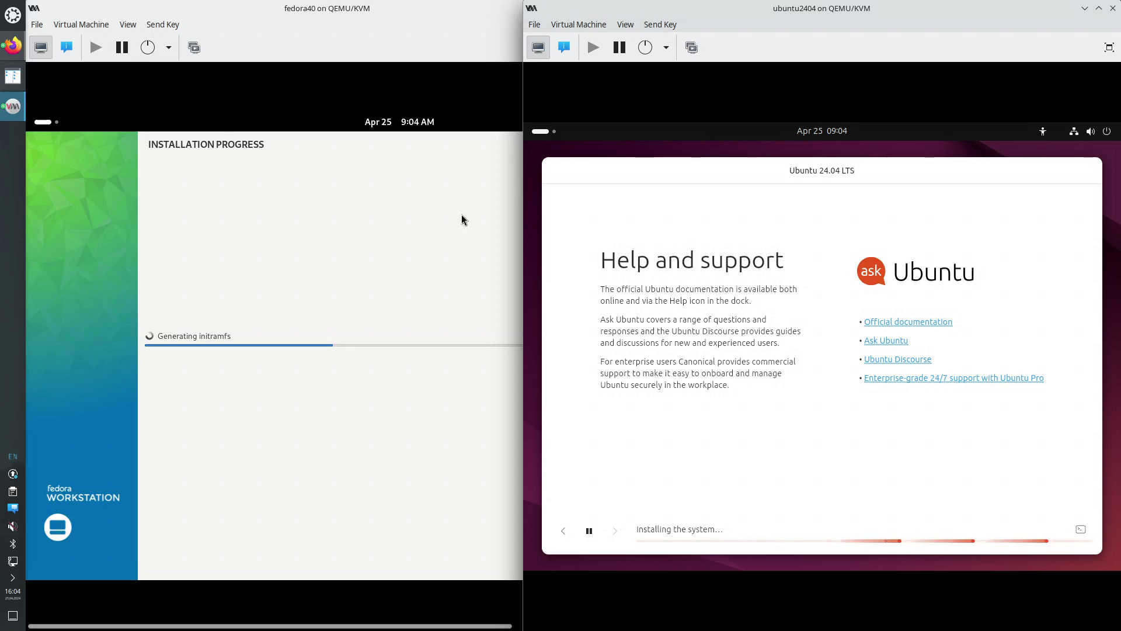
click(475, 11)
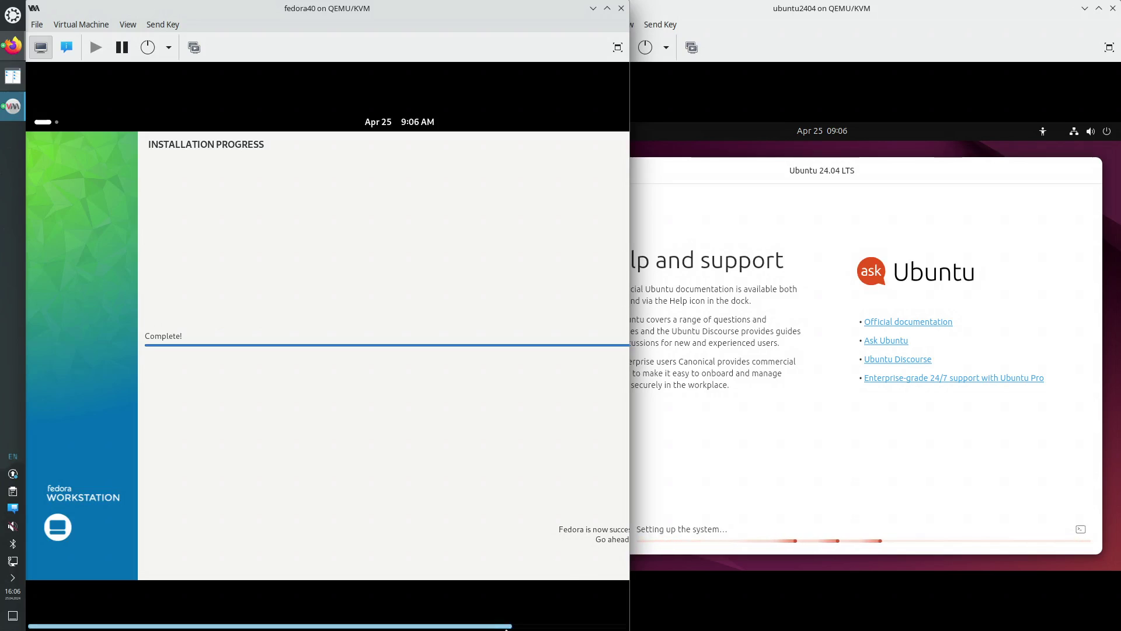
Scroll the Fedora viewer right to reveal Finish Installation, then nudge it back left
drag(499, 628, 612, 628)
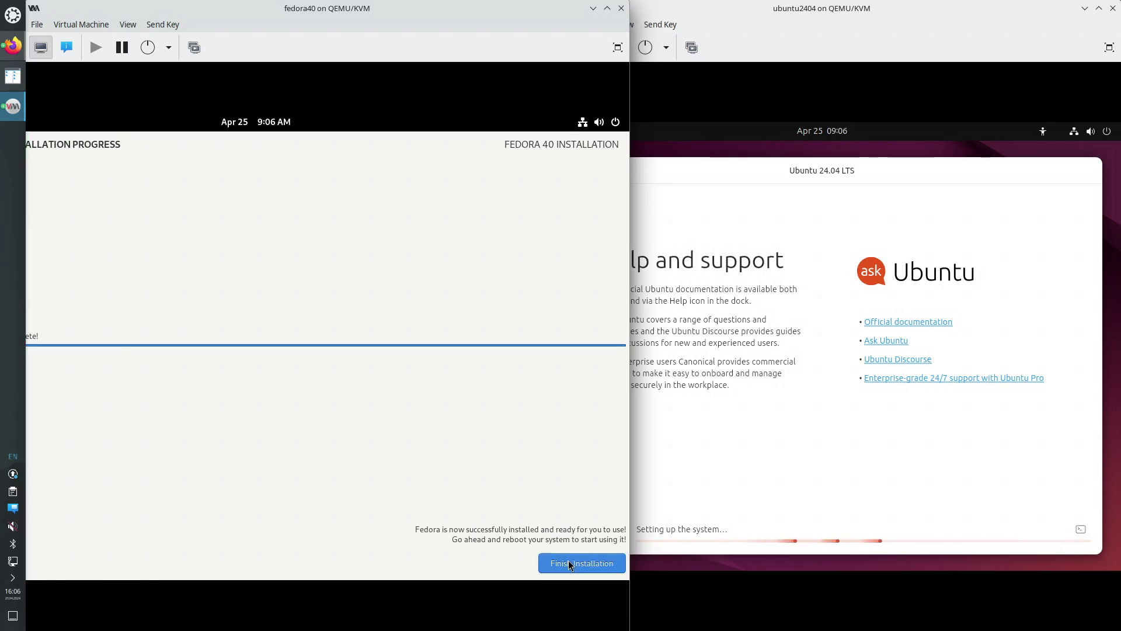
mouse_move(589, 628)
mouse_down()
mouse_move(448, 628)
mouse_move(586, 628)
mouse_up()
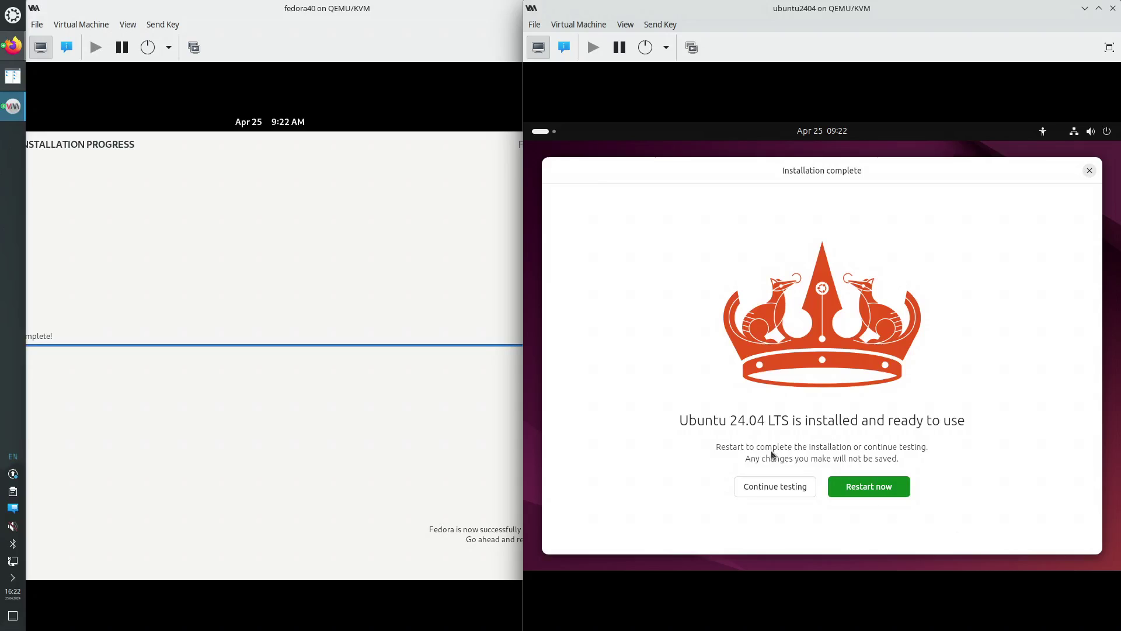
Raise the fedora40 window above ubuntu2404 to show its completed installation screen
click(410, 491)
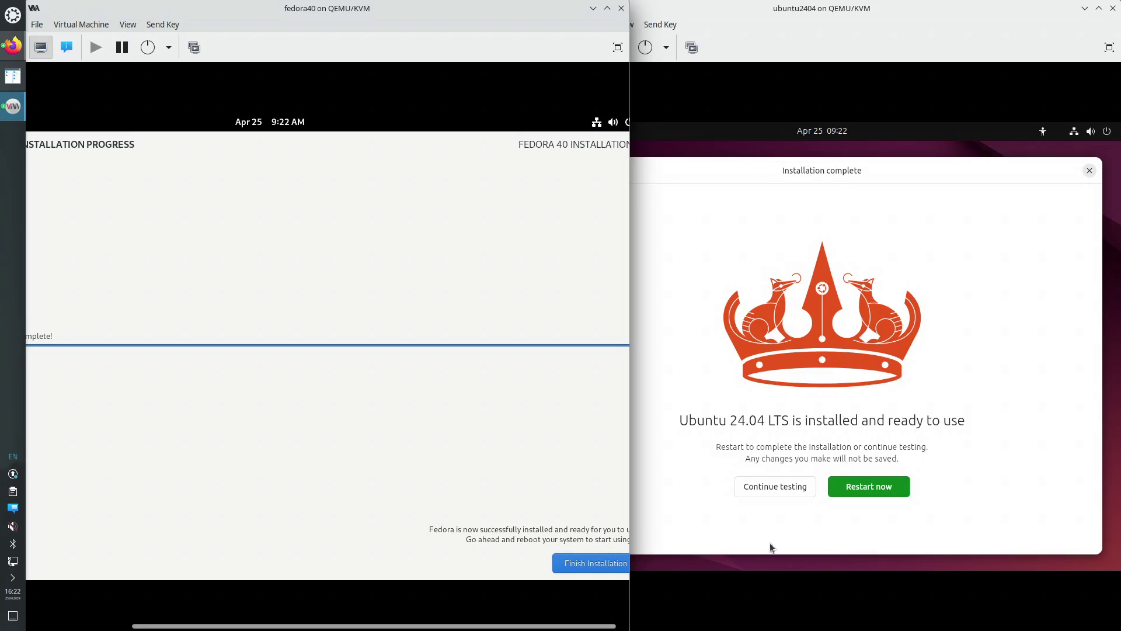
Confirm the reboot of the newly installed Ubuntu VM
click(875, 489)
click(875, 488)
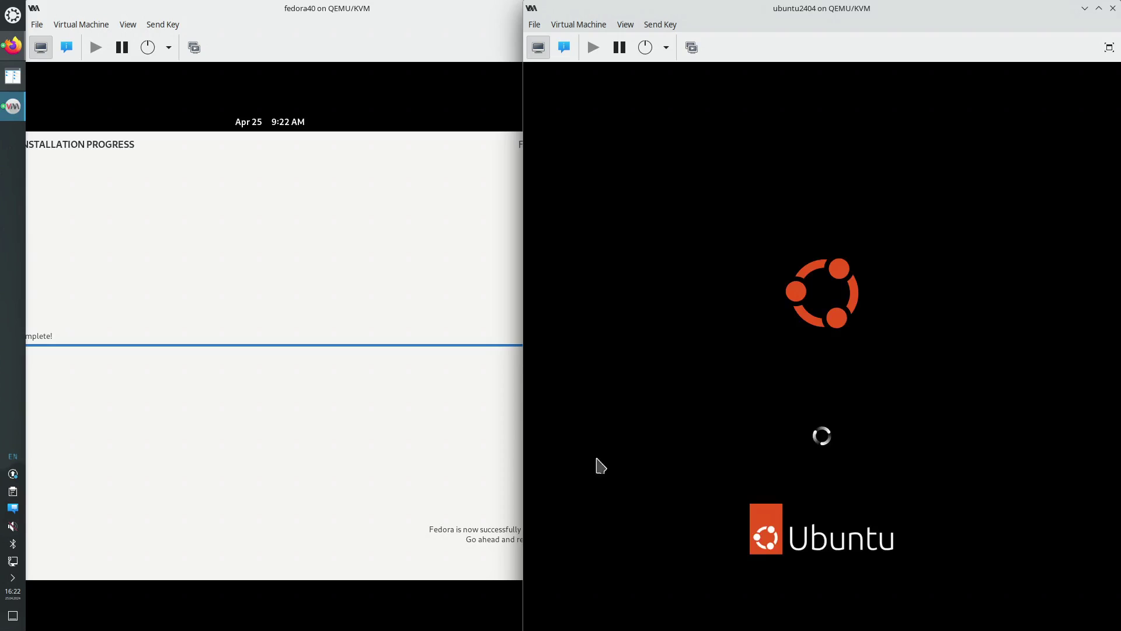
click(553, 545)
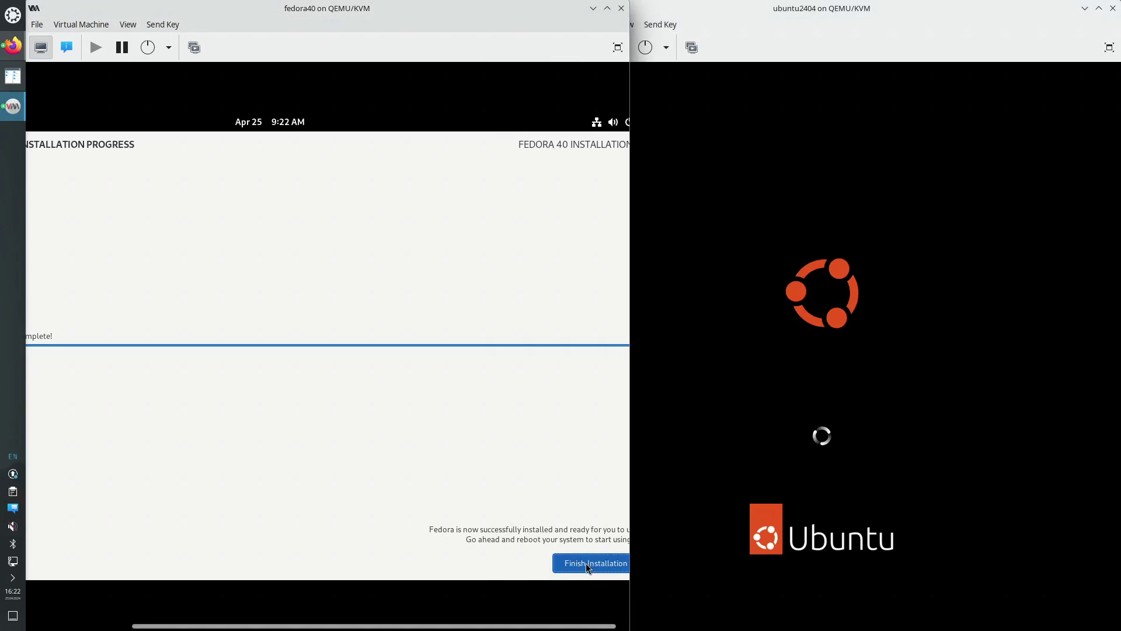
Finish the Fedora installation and scroll the viewer across the whole guest screen
click(561, 567)
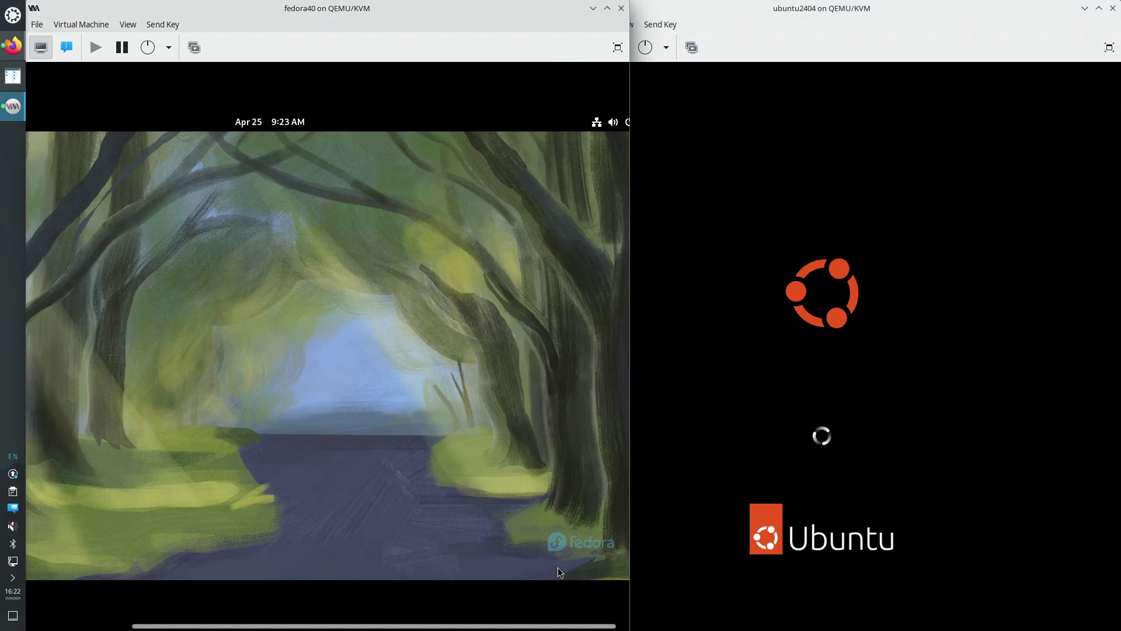
drag(590, 628, 629, 627)
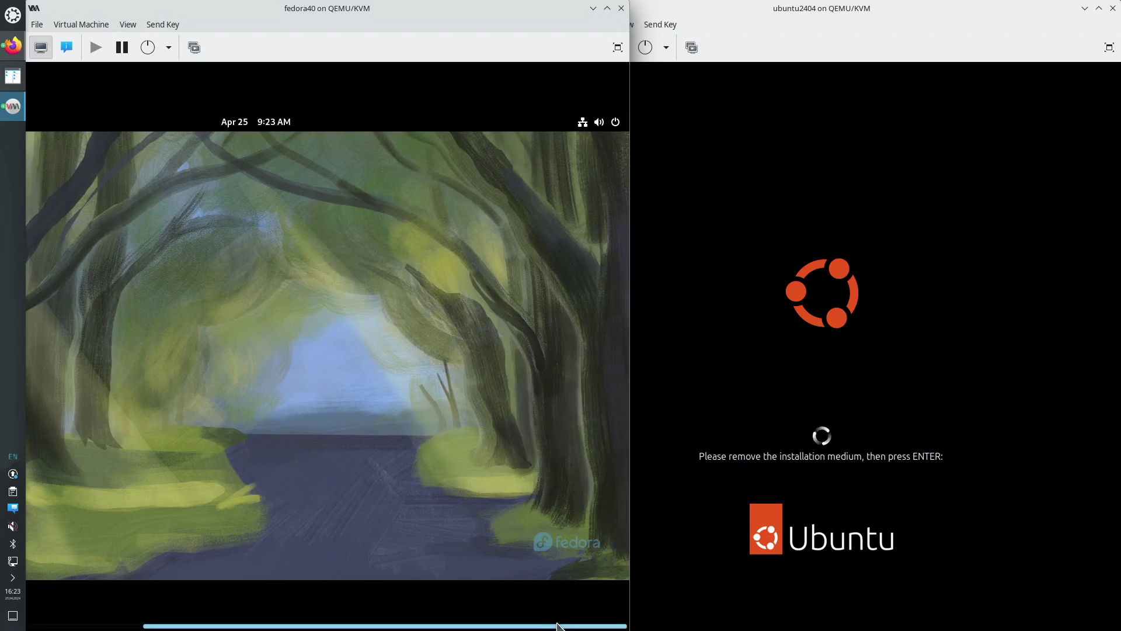
drag(555, 623, 445, 626)
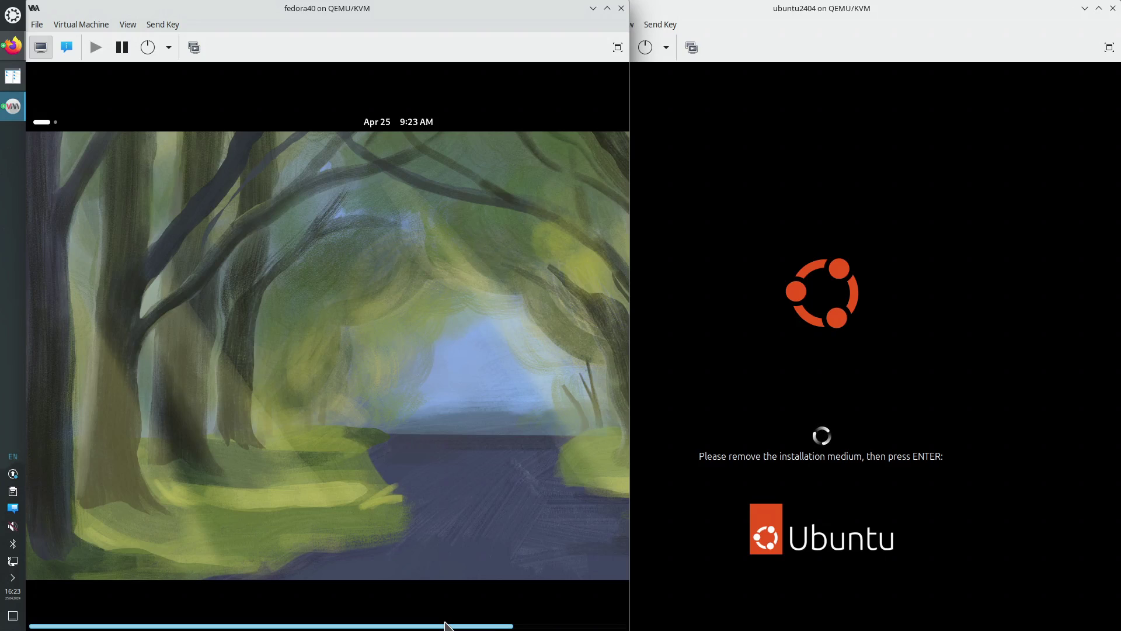
drag(446, 625, 560, 626)
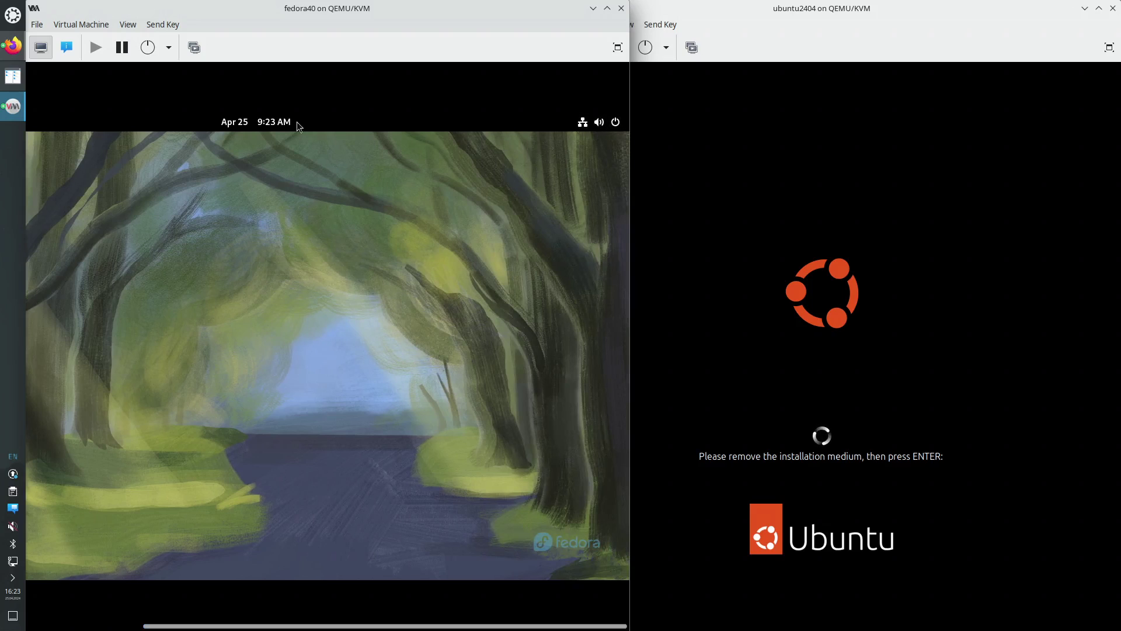
Request a Fedora restart from the quick-settings power menu, then raise the Ubuntu window
click(612, 124)
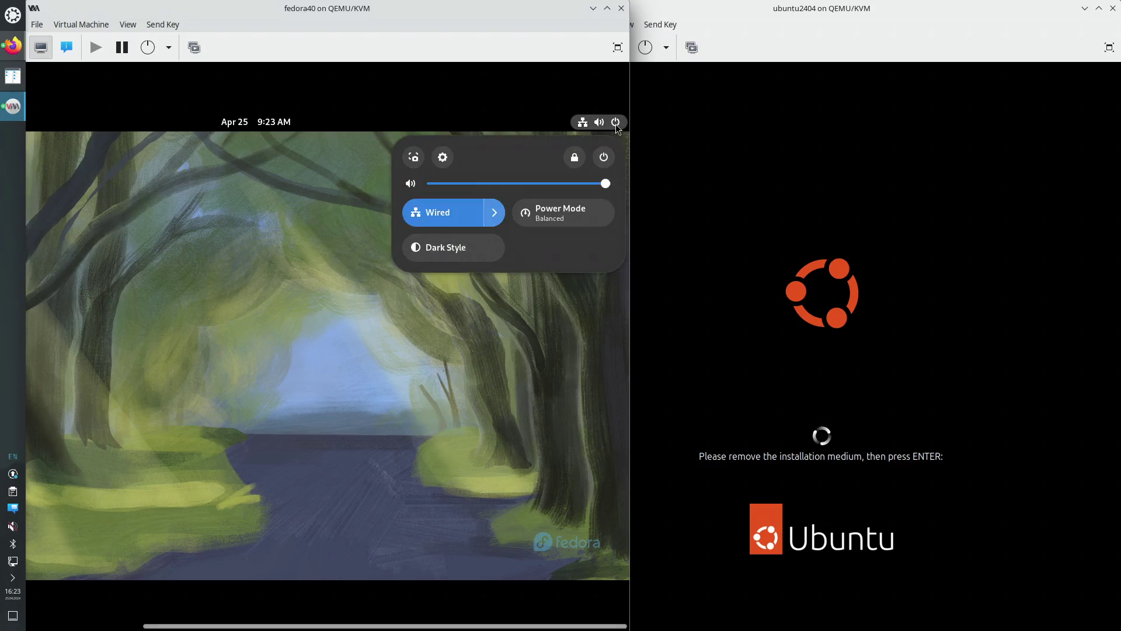
click(373, 168)
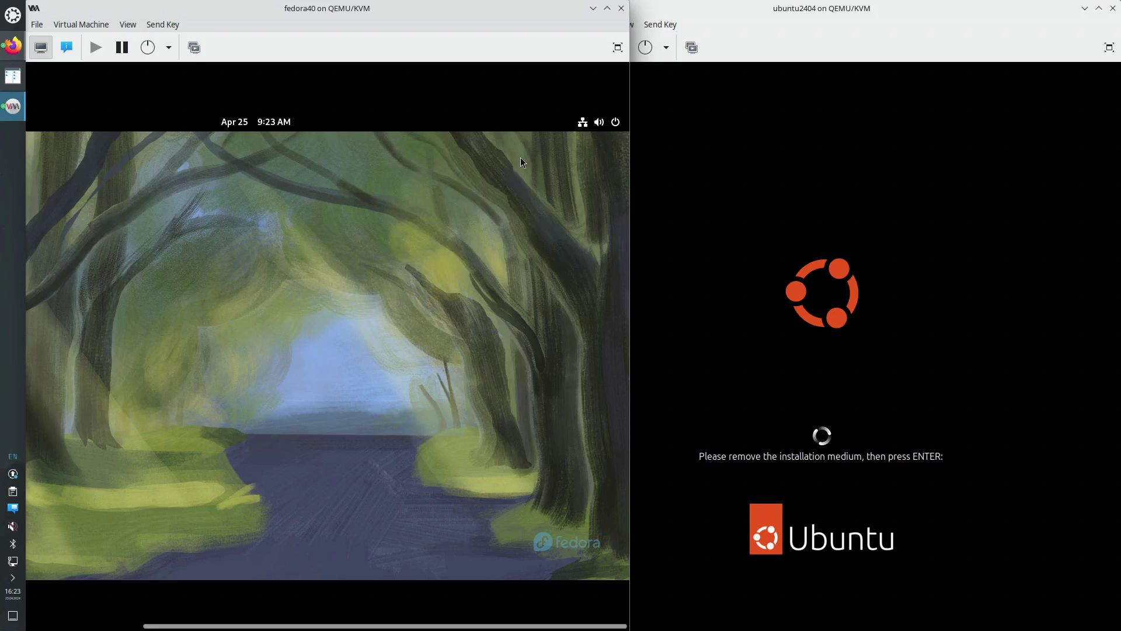
click(622, 124)
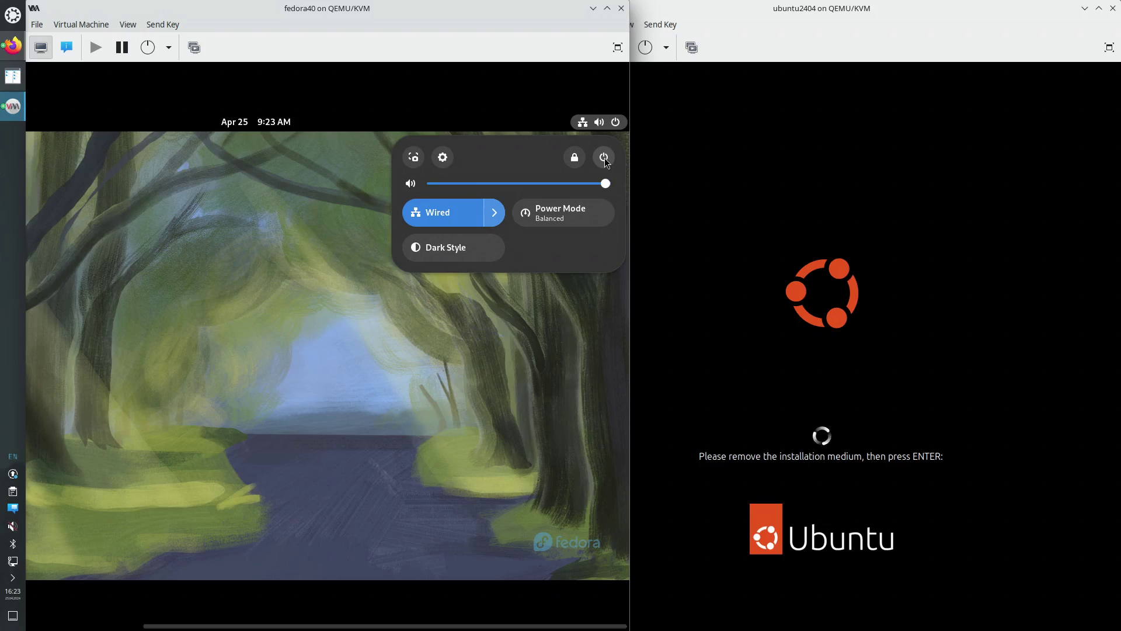
click(604, 158)
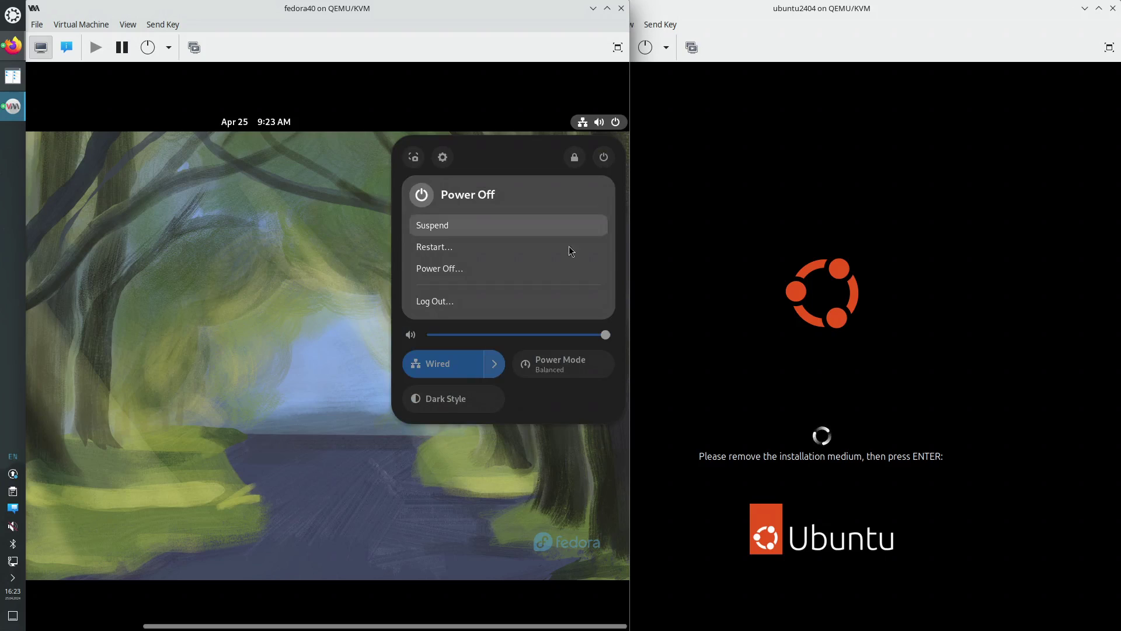
click(453, 247)
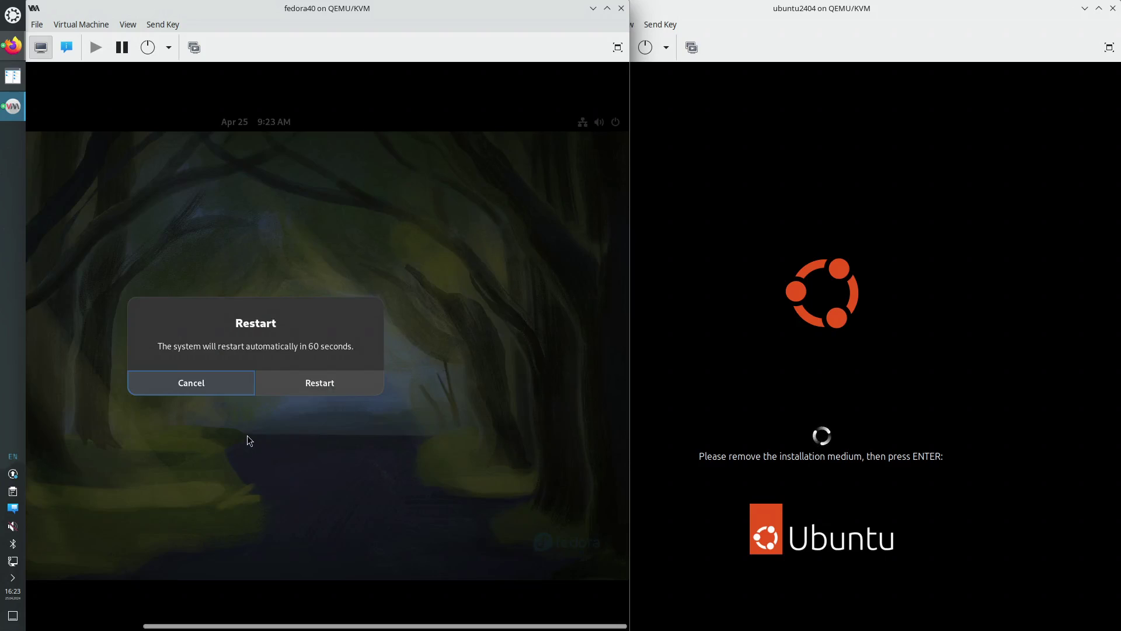
click(827, 469)
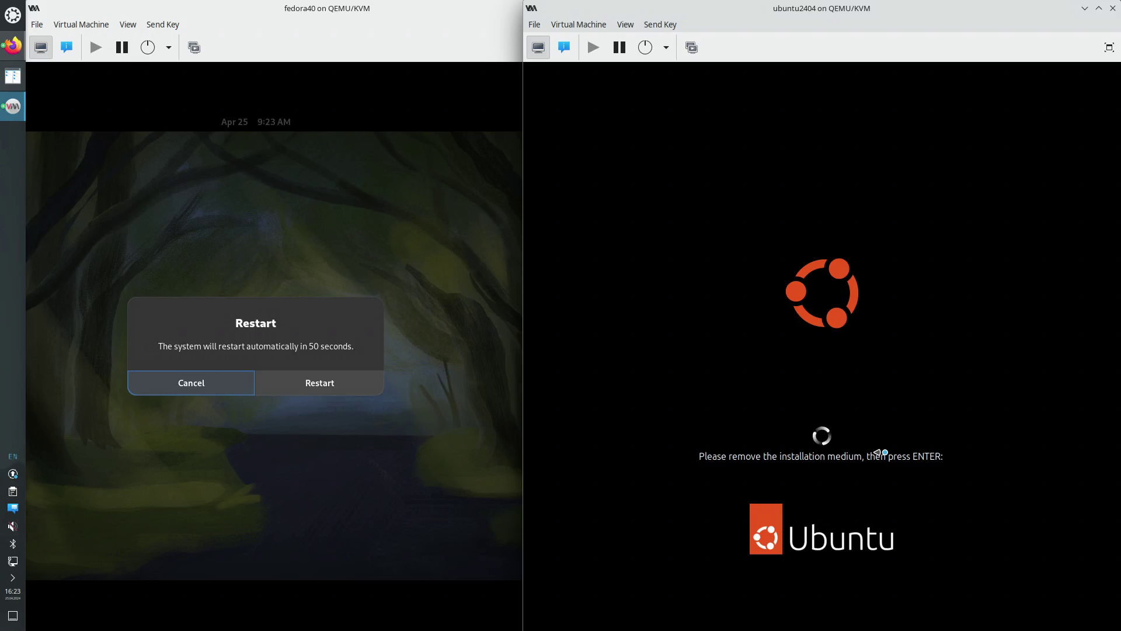
Reboot Ubuntu after medium removal and restart Fedora, cancelling both KDE Wallet prompts
key(Return)
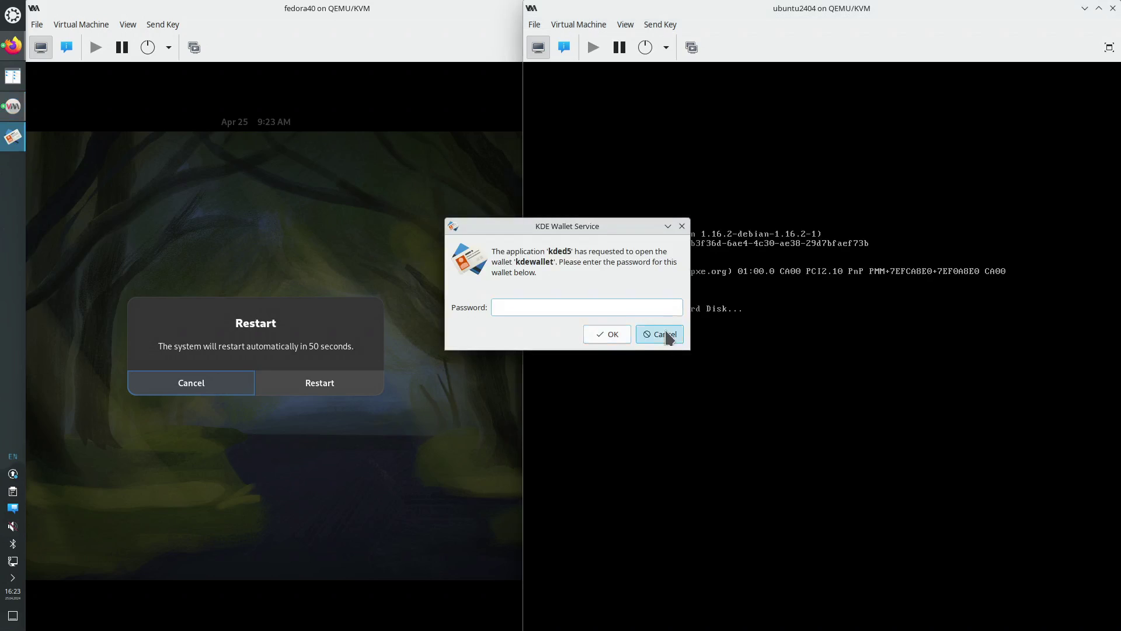
click(662, 334)
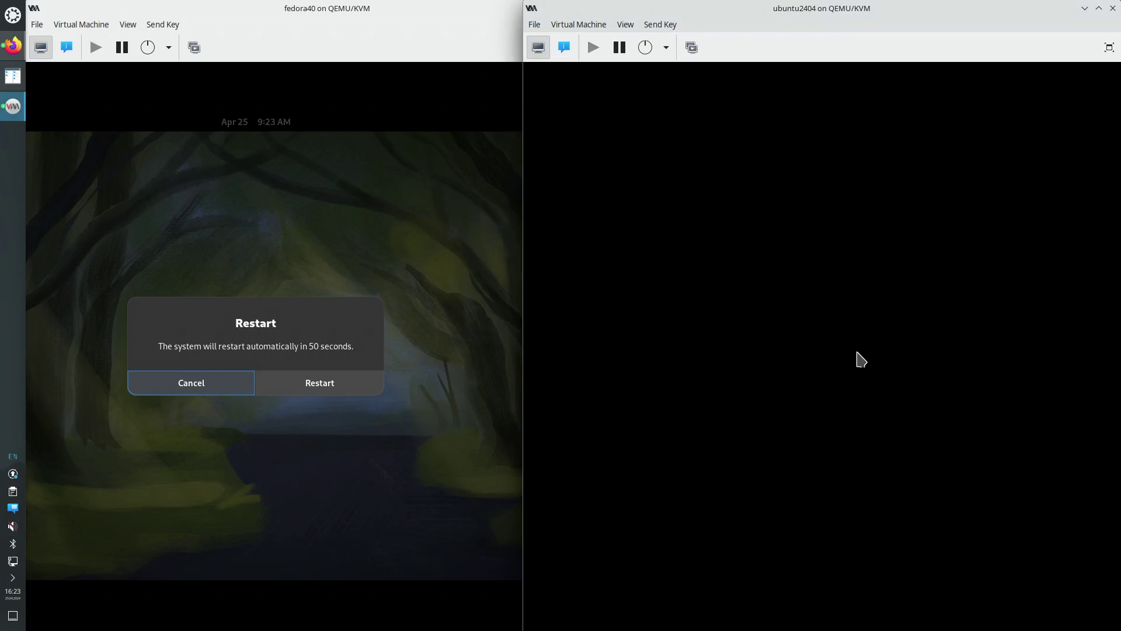
click(319, 382)
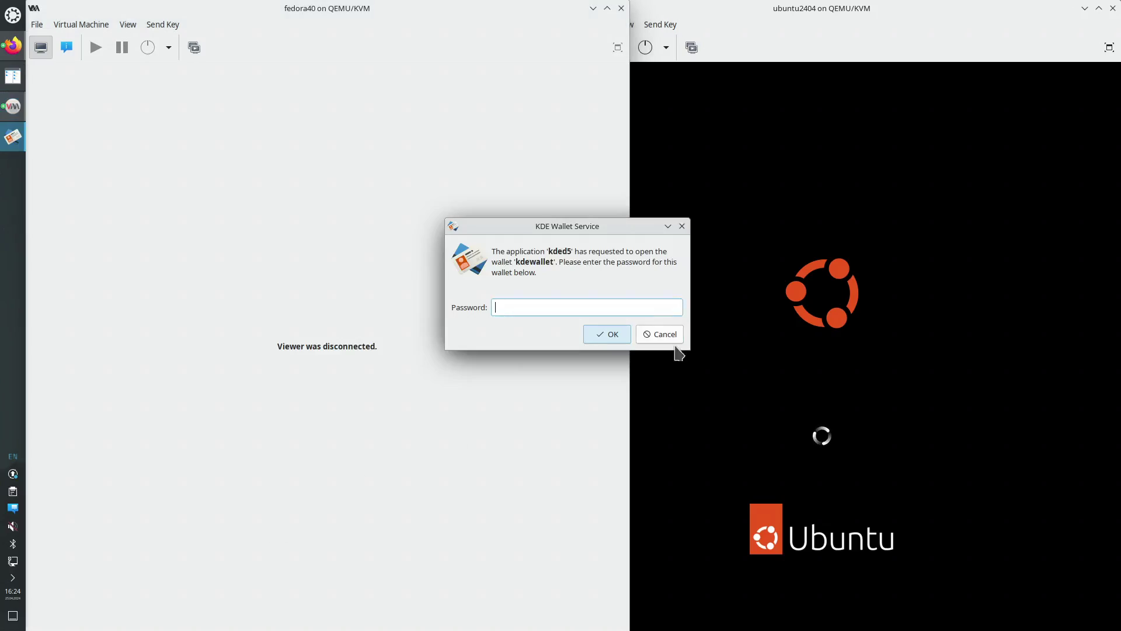
click(665, 335)
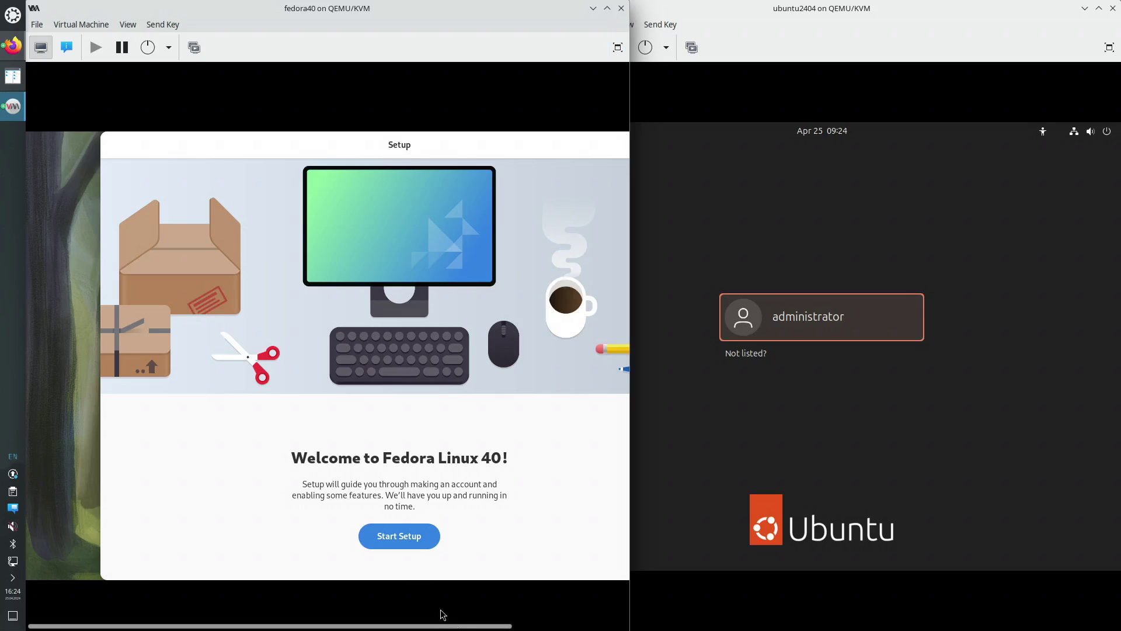
Start Fedora setup with Location Services off, passing the Privacy and Third-Party Repositories pages
drag(460, 627, 518, 625)
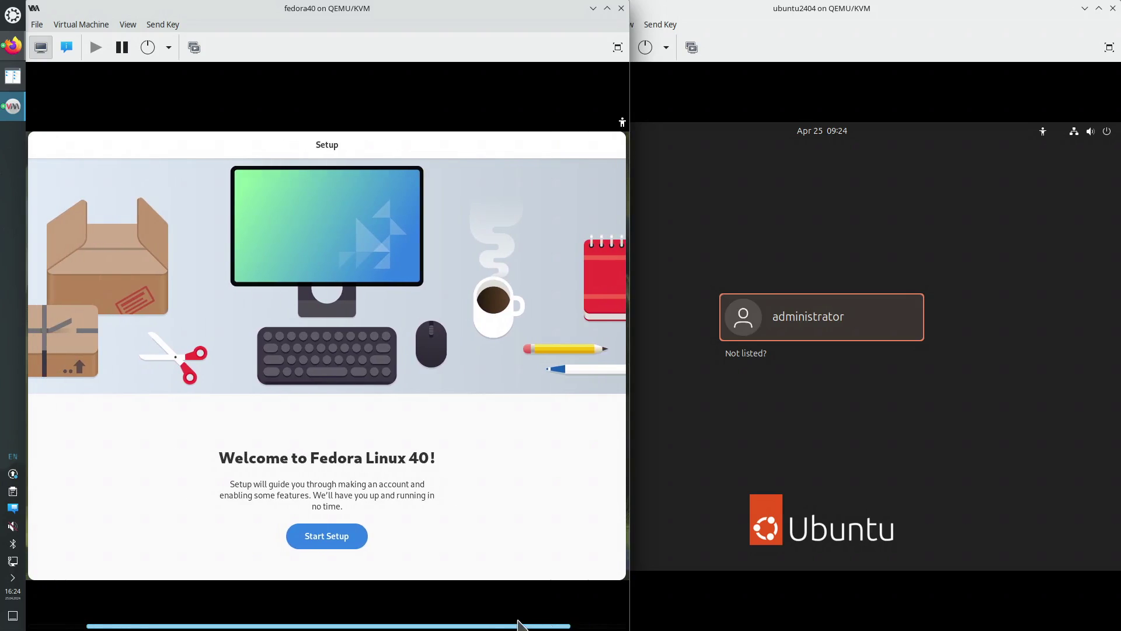
click(344, 537)
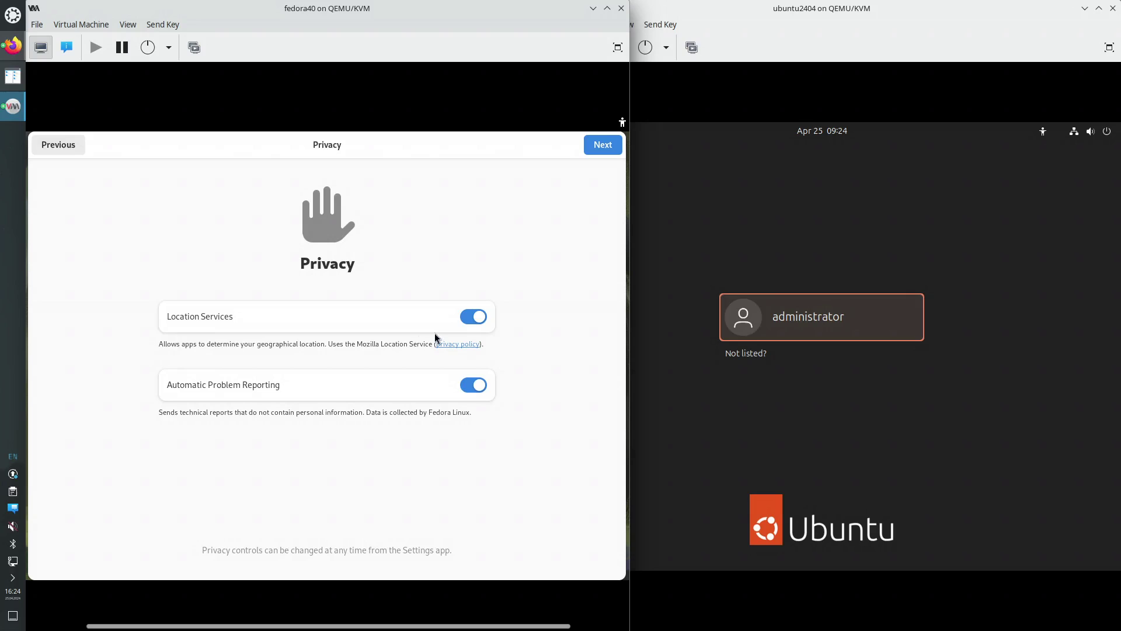
click(464, 316)
click(605, 148)
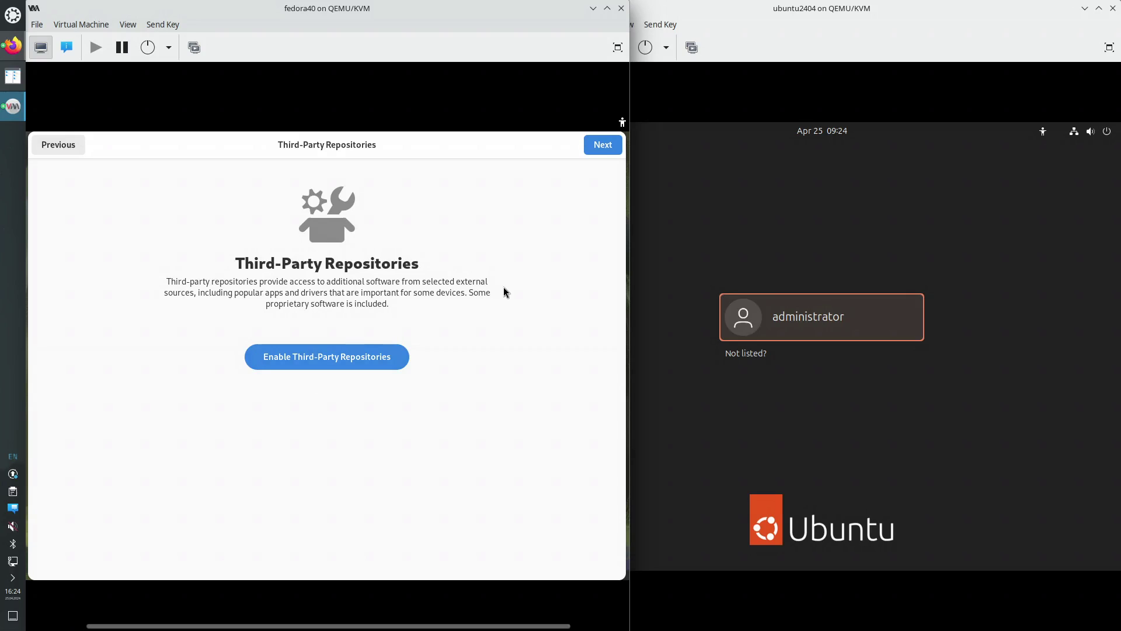
click(600, 150)
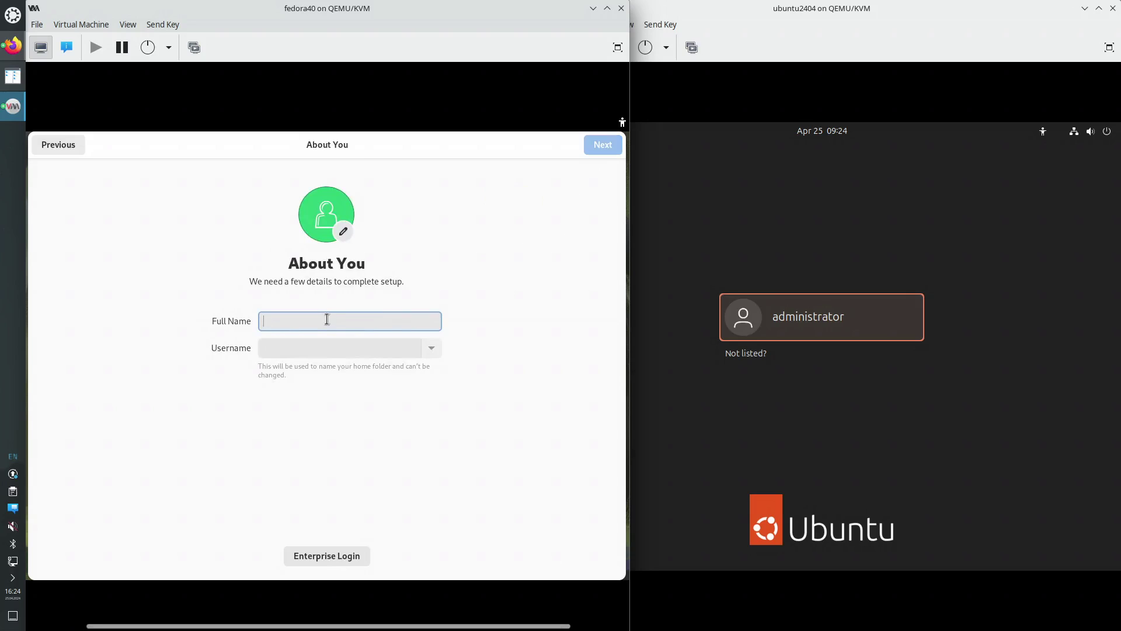
Enter the full name 'administrator', then set and confirm the account password
text(ad)
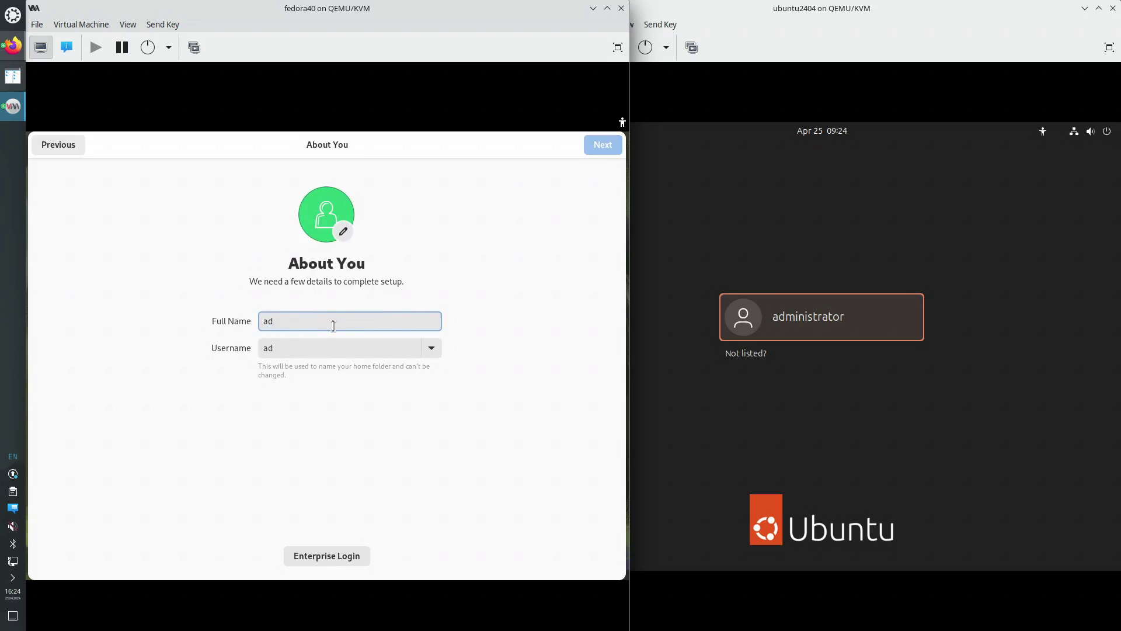
text(ministrator)
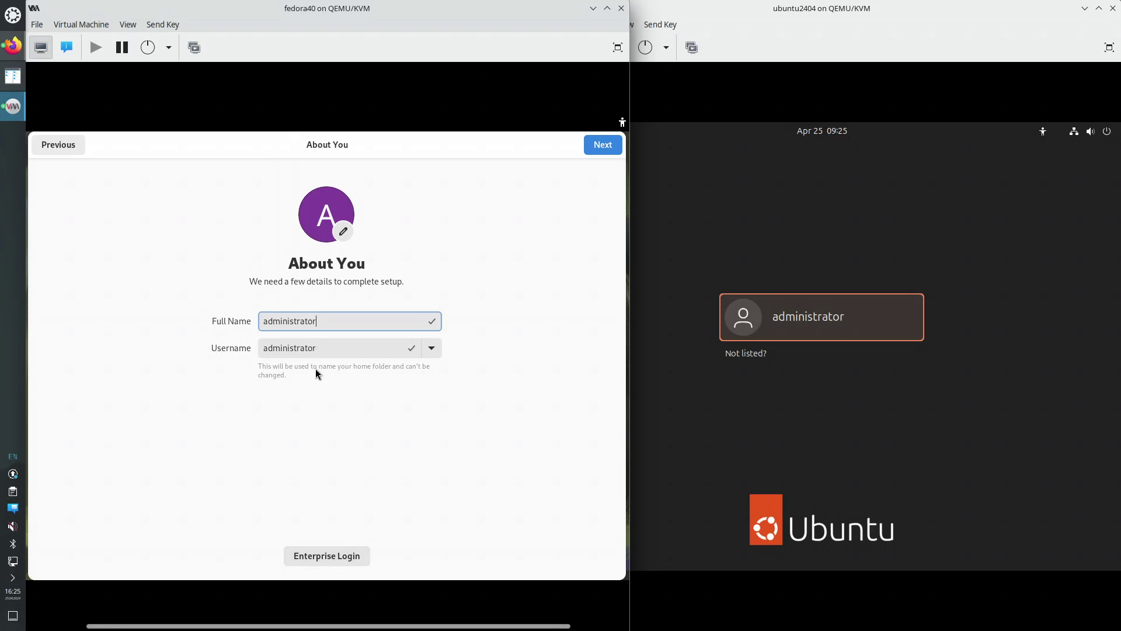
click(608, 146)
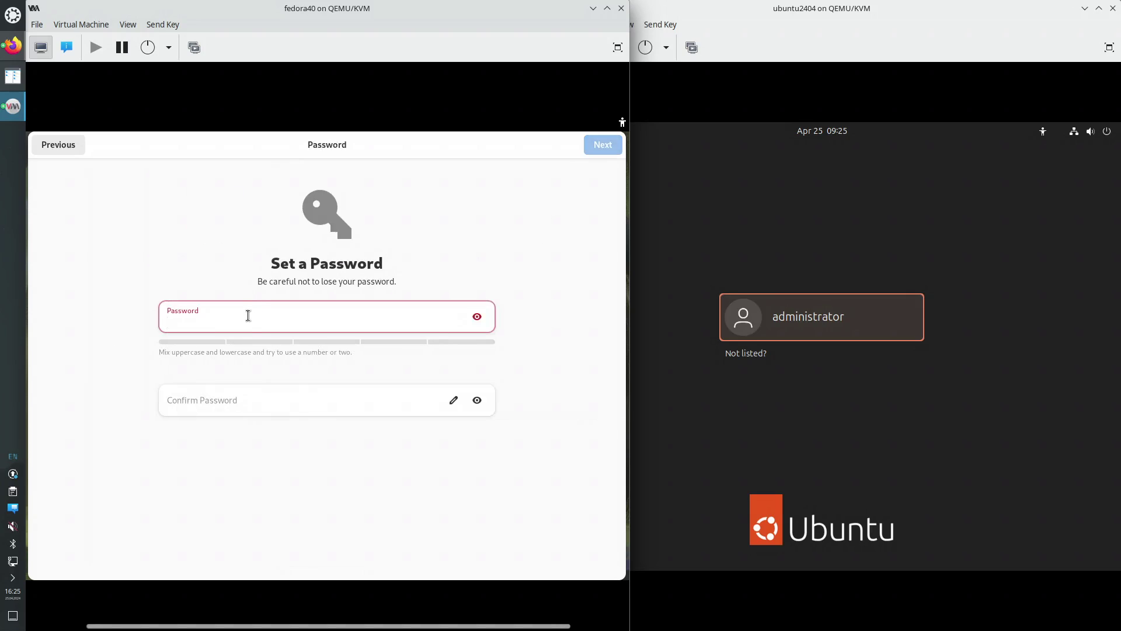
text(p)
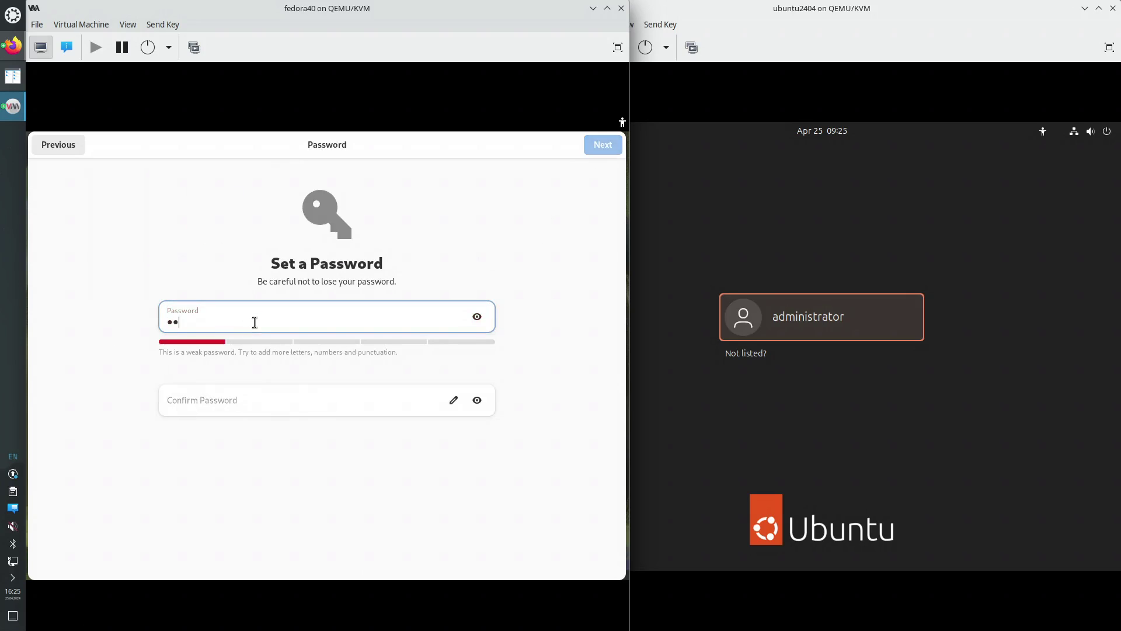
text(••)
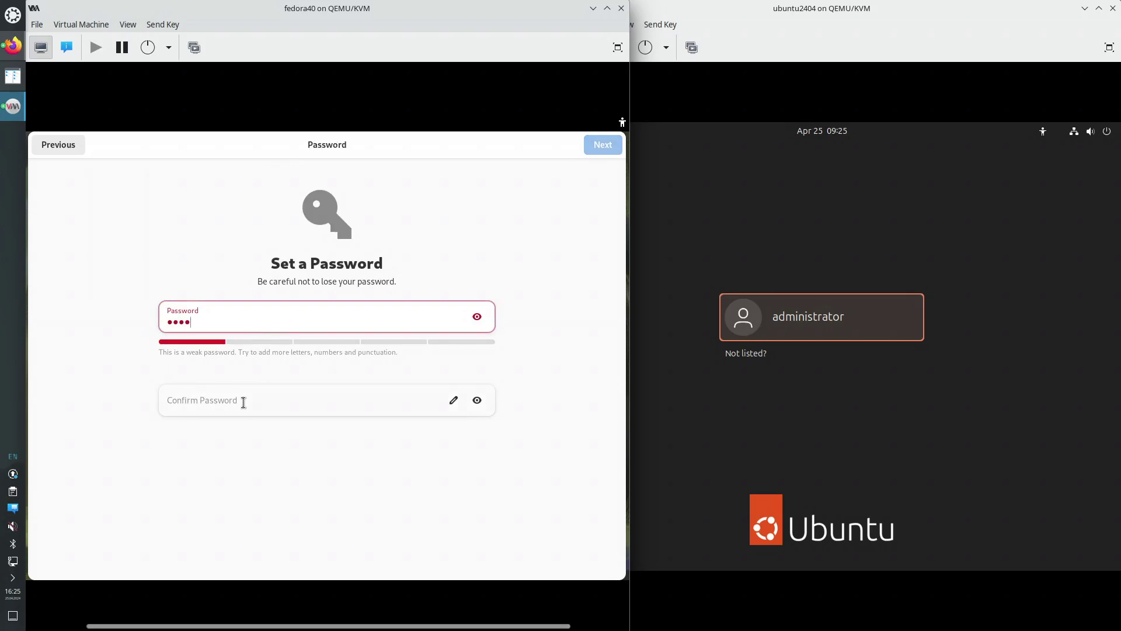
click(243, 400)
text(••)
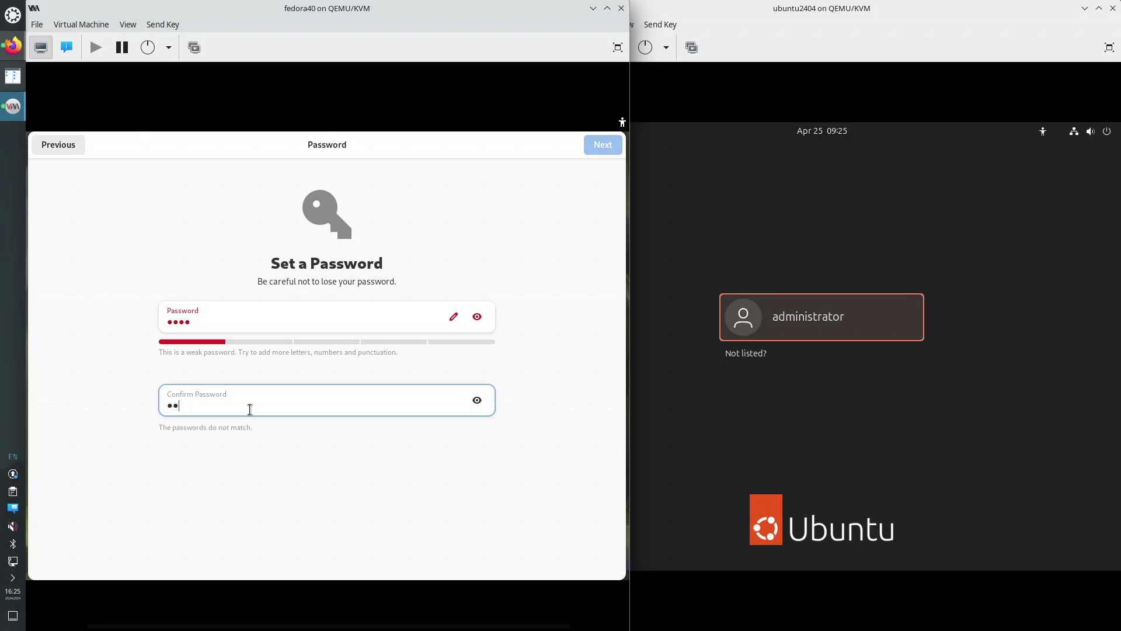
text(••)
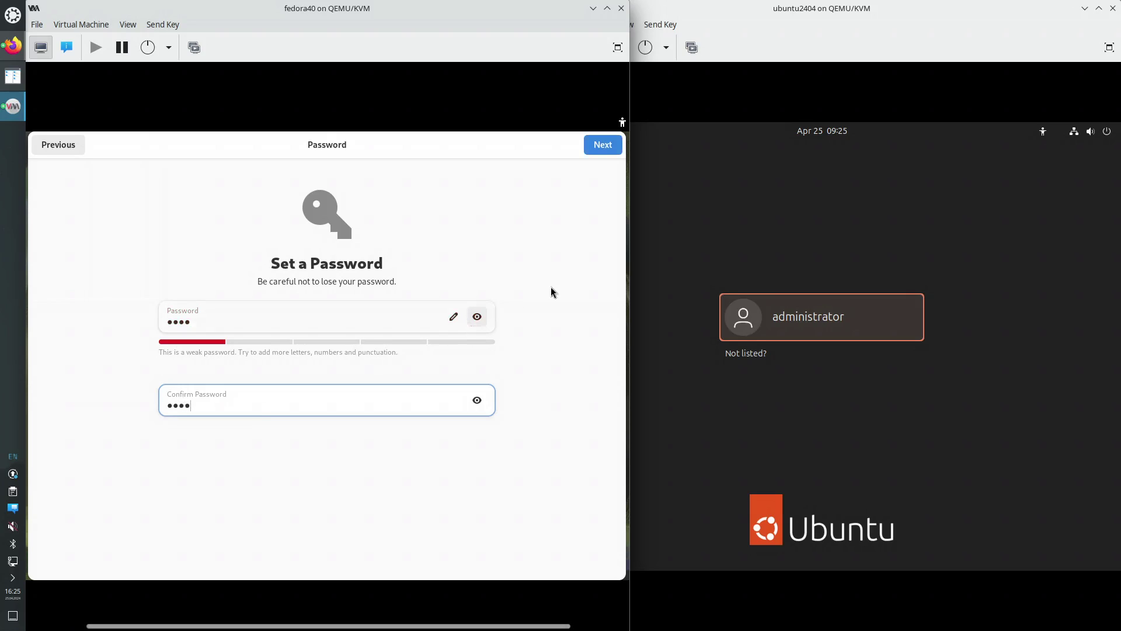
click(604, 148)
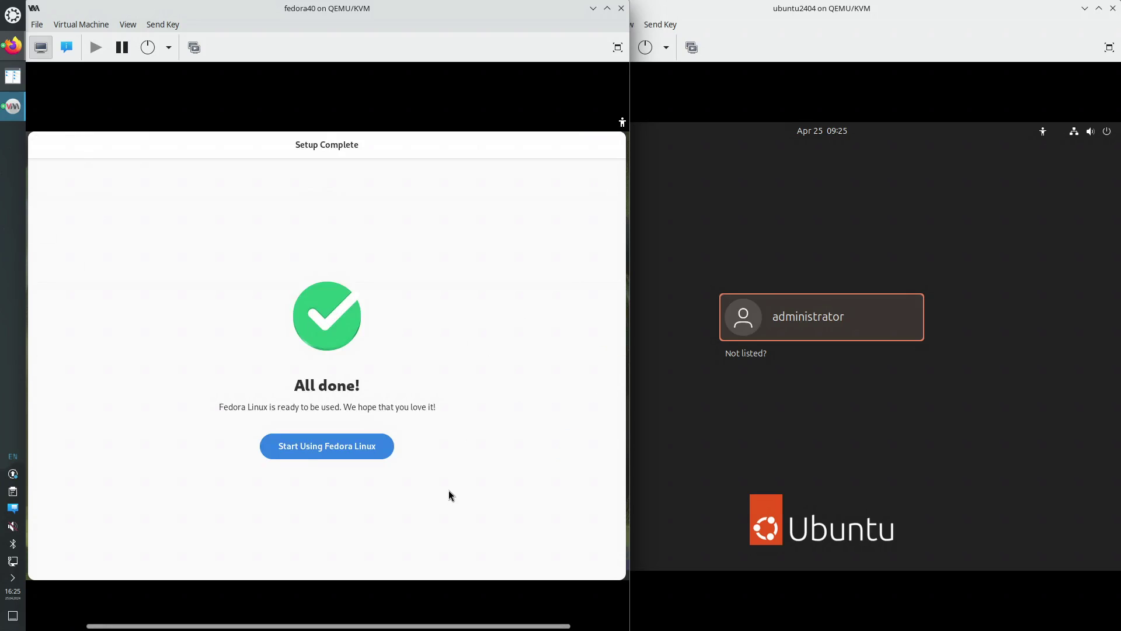
Start using Fedora, page through the welcome tour to its last page, and close it
click(342, 452)
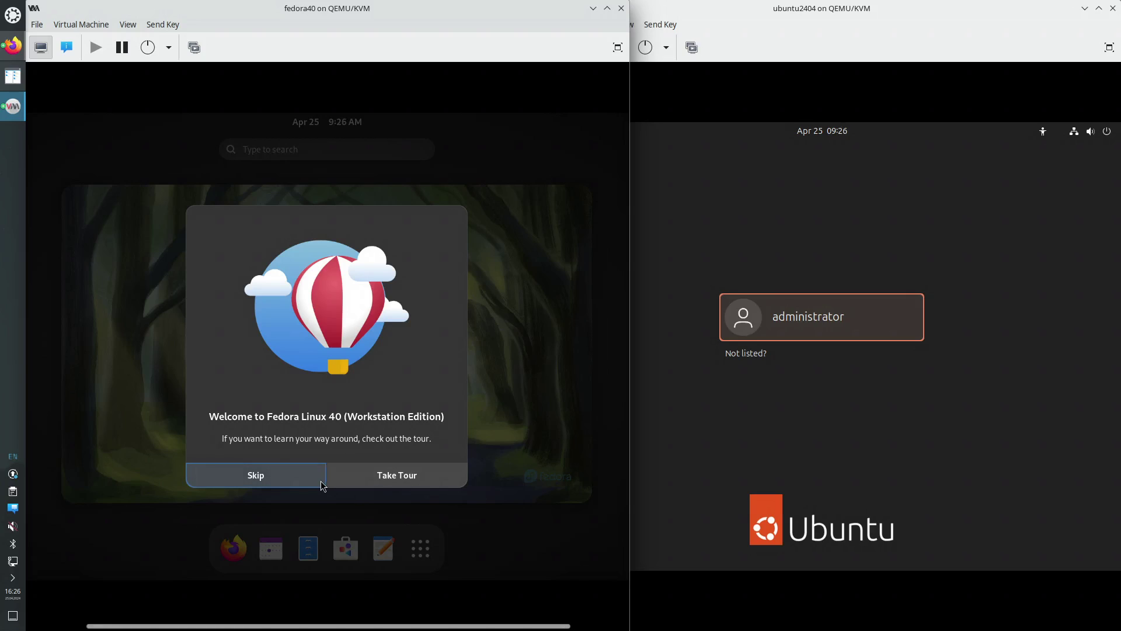
click(420, 485)
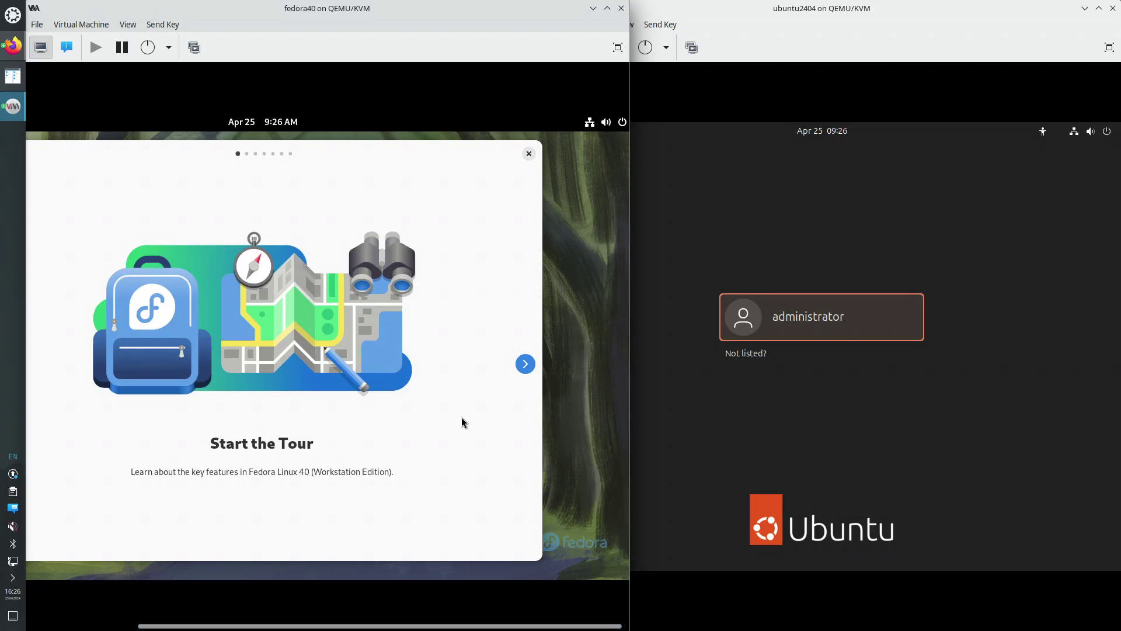
click(525, 364)
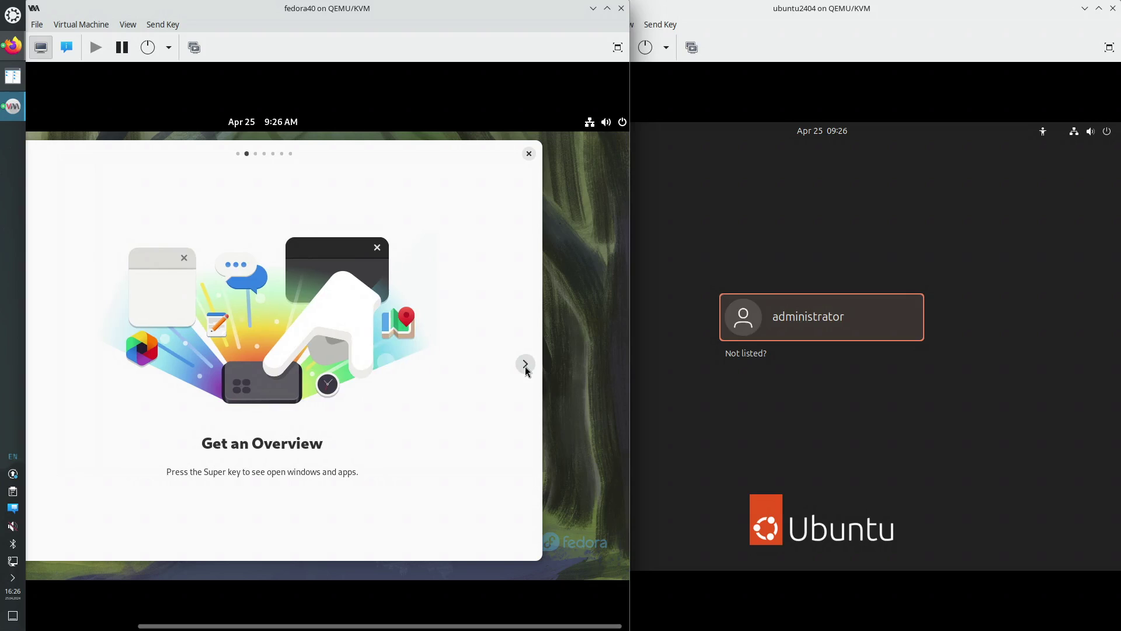
click(525, 365)
click(525, 364)
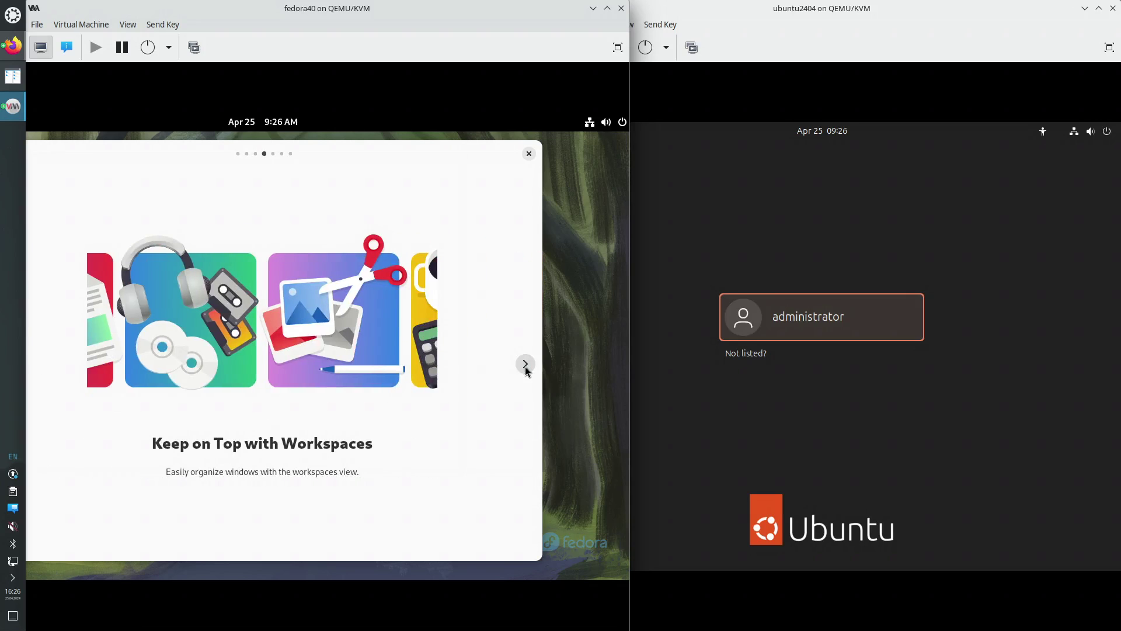
click(526, 365)
click(526, 366)
click(525, 366)
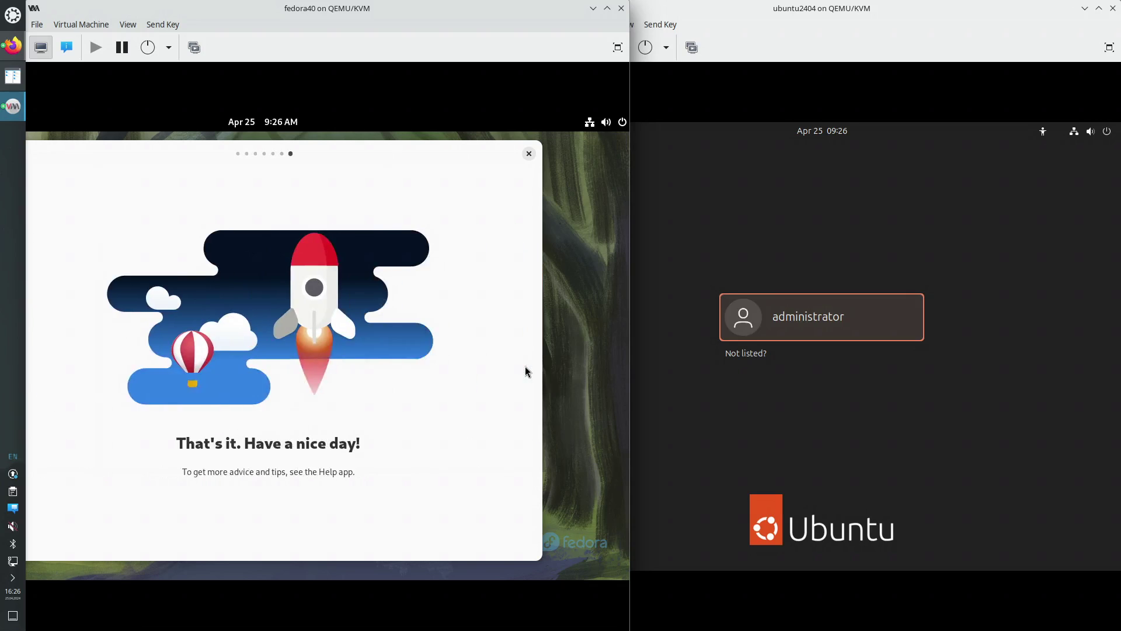
click(530, 154)
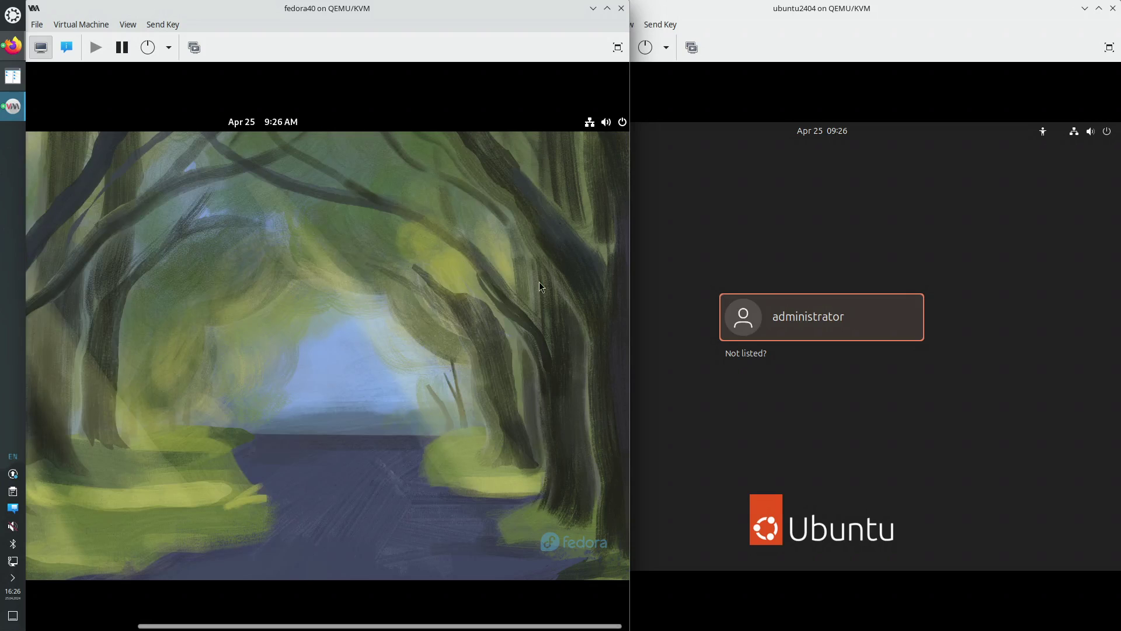
Launch Terminal from the Show Apps grid in Fedora's Activities overview
drag(568, 628, 661, 629)
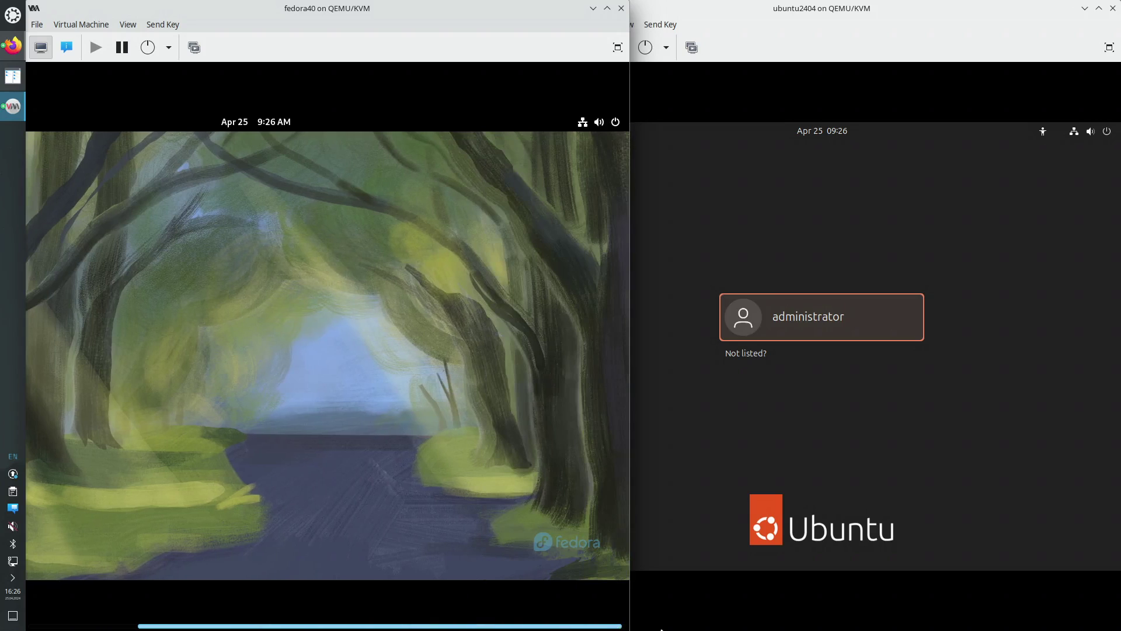
click(618, 123)
click(282, 284)
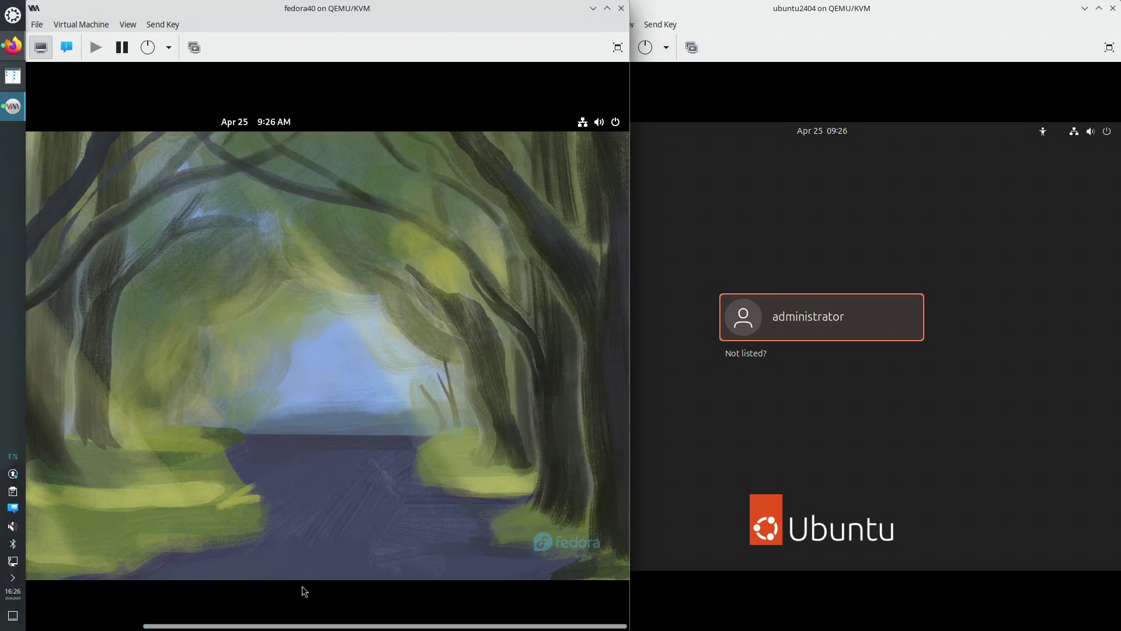
drag(292, 621, 133, 555)
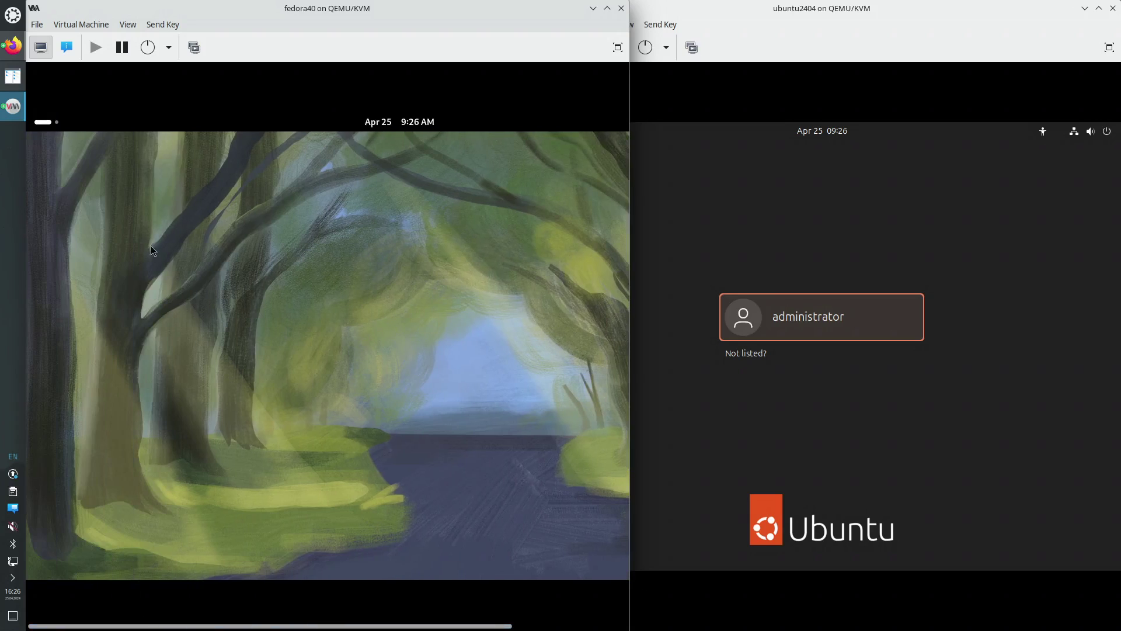
click(46, 123)
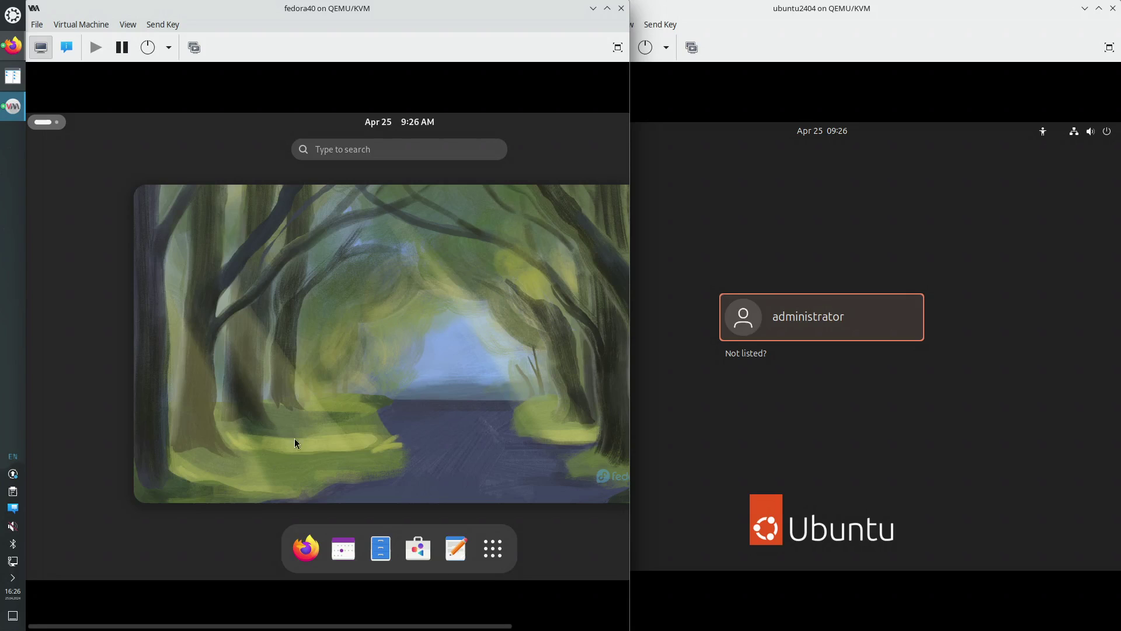
click(497, 557)
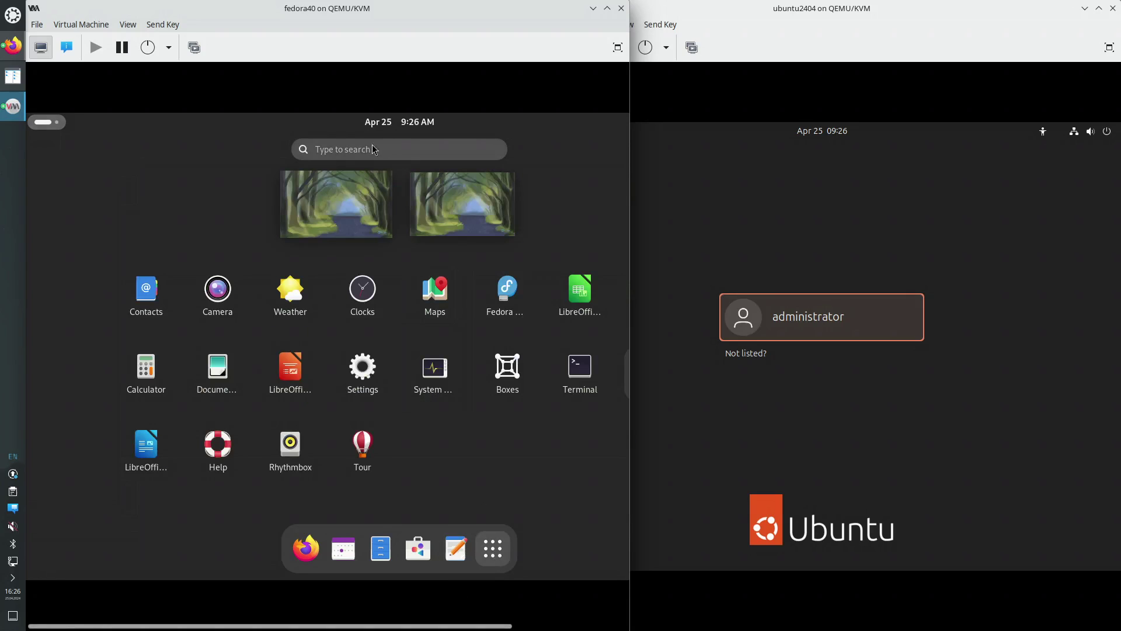
click(580, 369)
Run whoami in the Fedora terminal, which prints administrator, then raise the Ubuntu window
text(w)
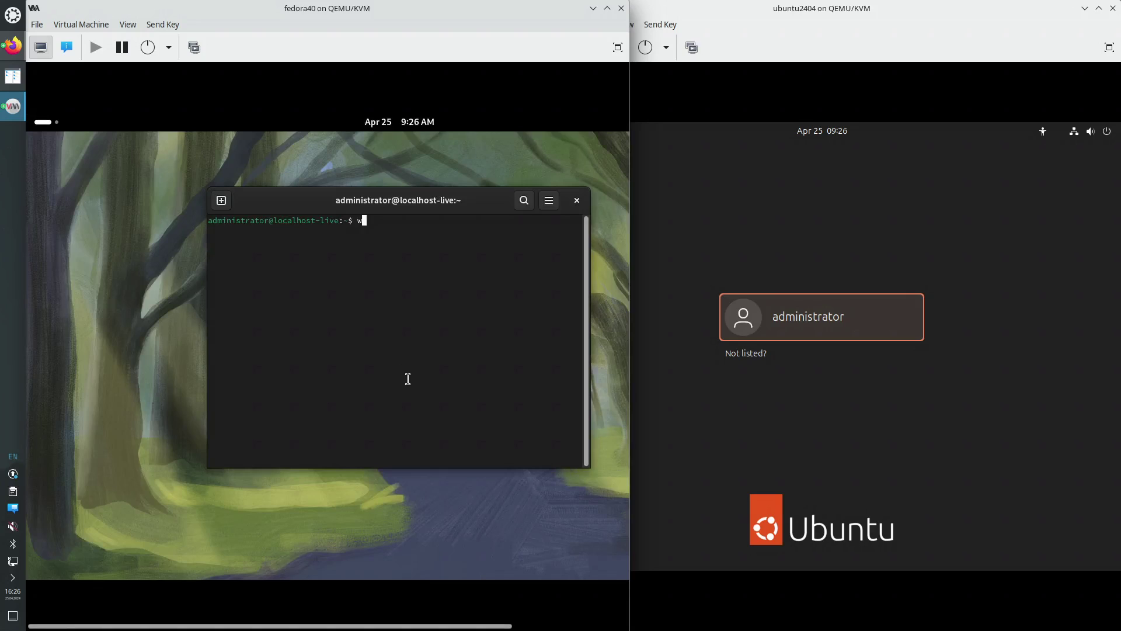
text(hoami)
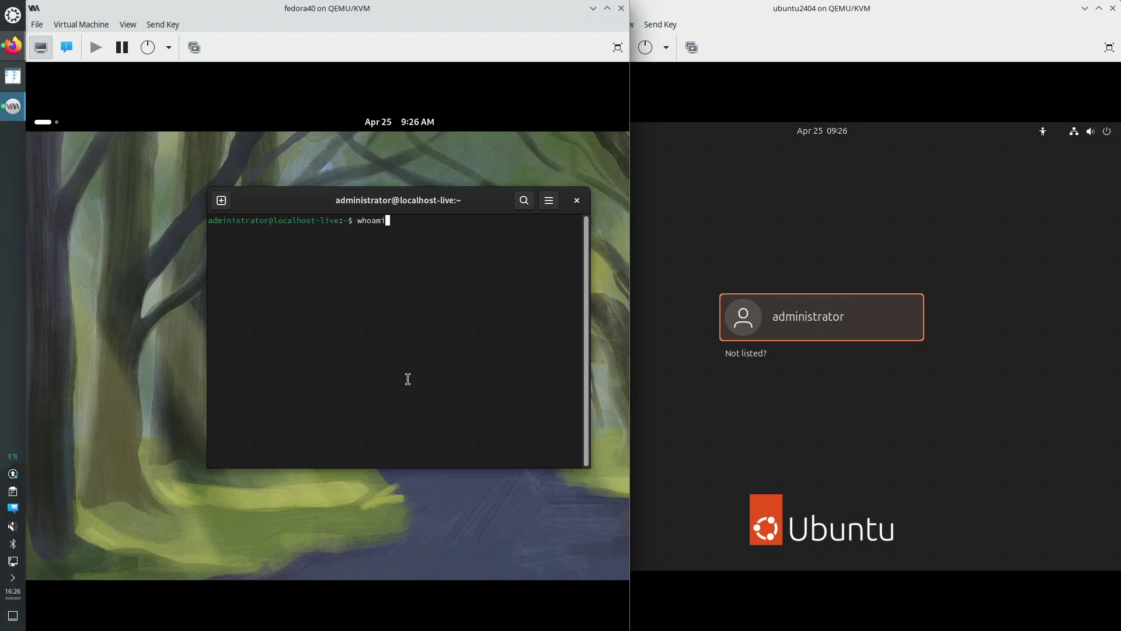
key(Return)
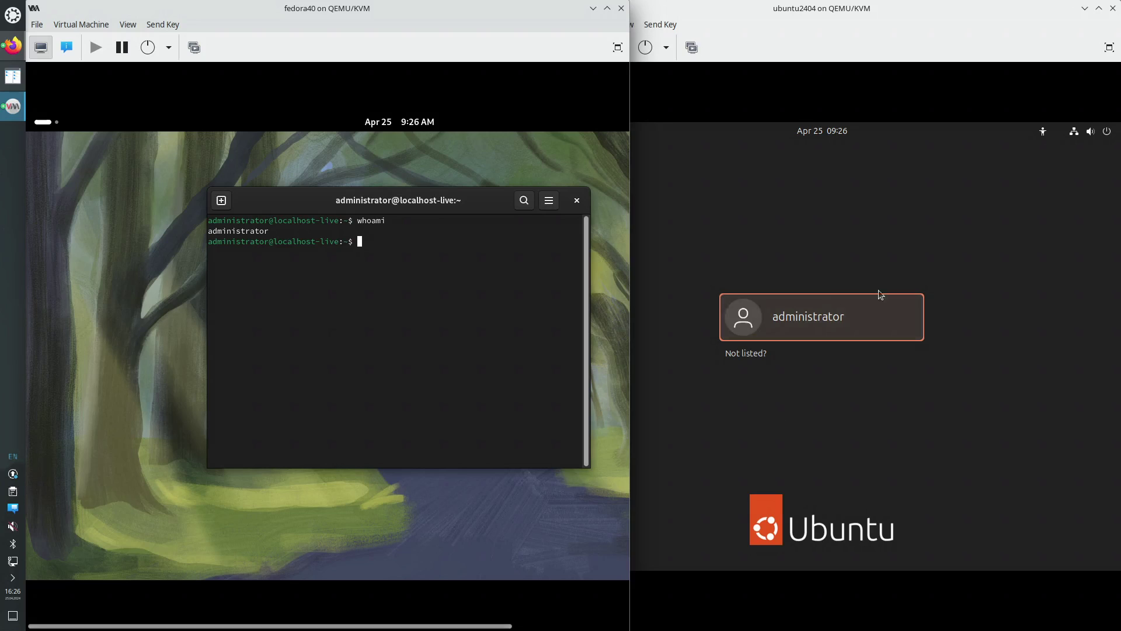
click(909, 255)
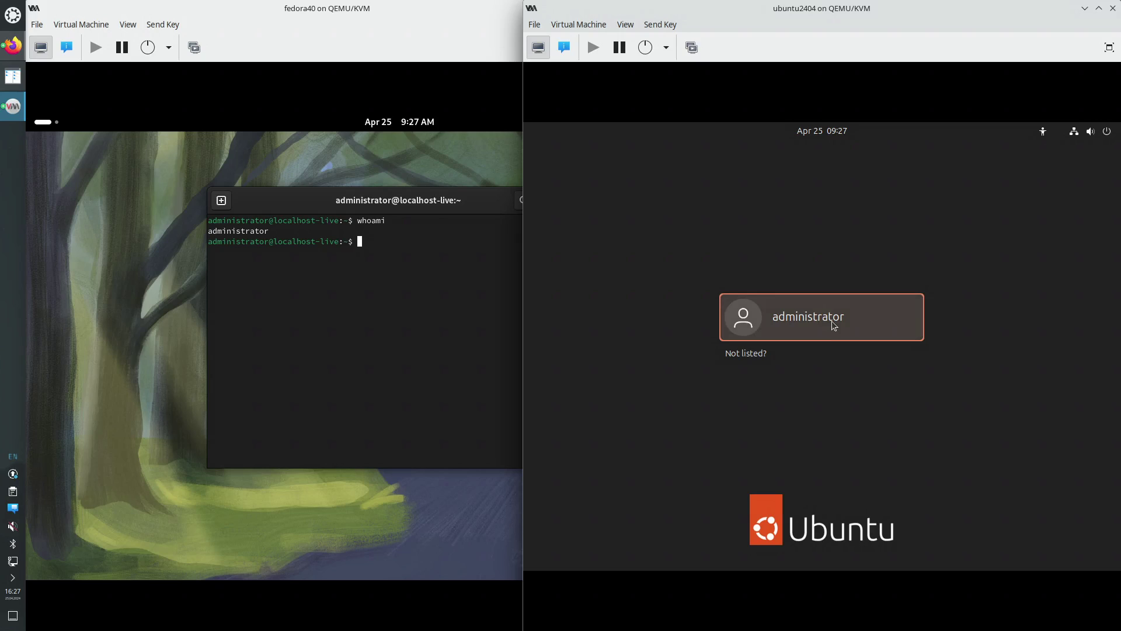
Log in to the Ubuntu VM as administrator with the account password
click(835, 325)
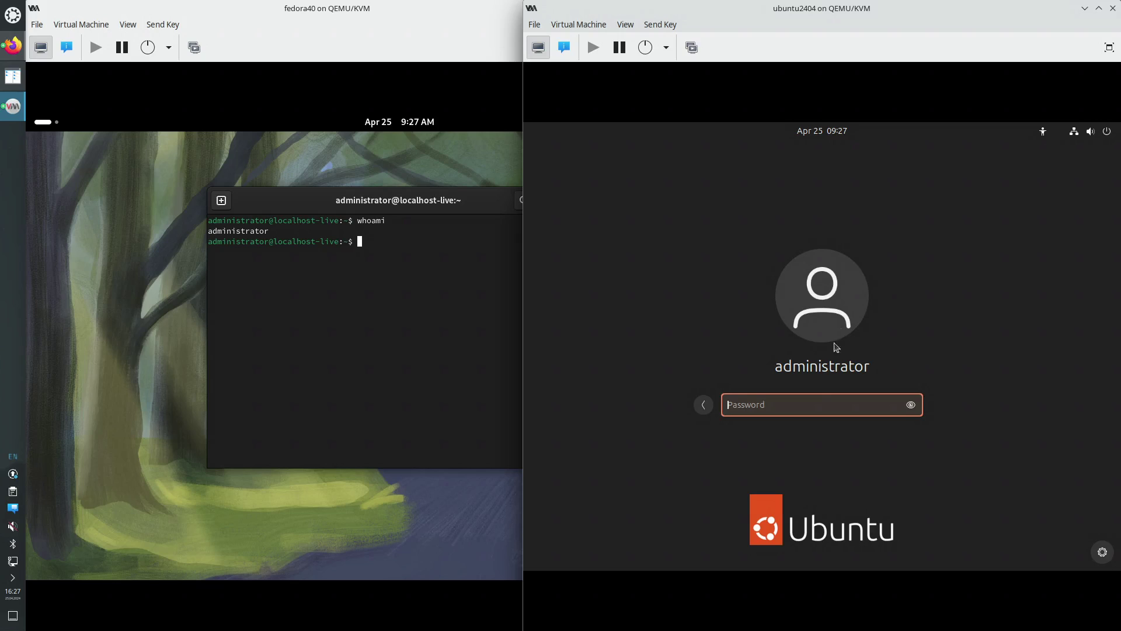
text(••••)
key(Return)
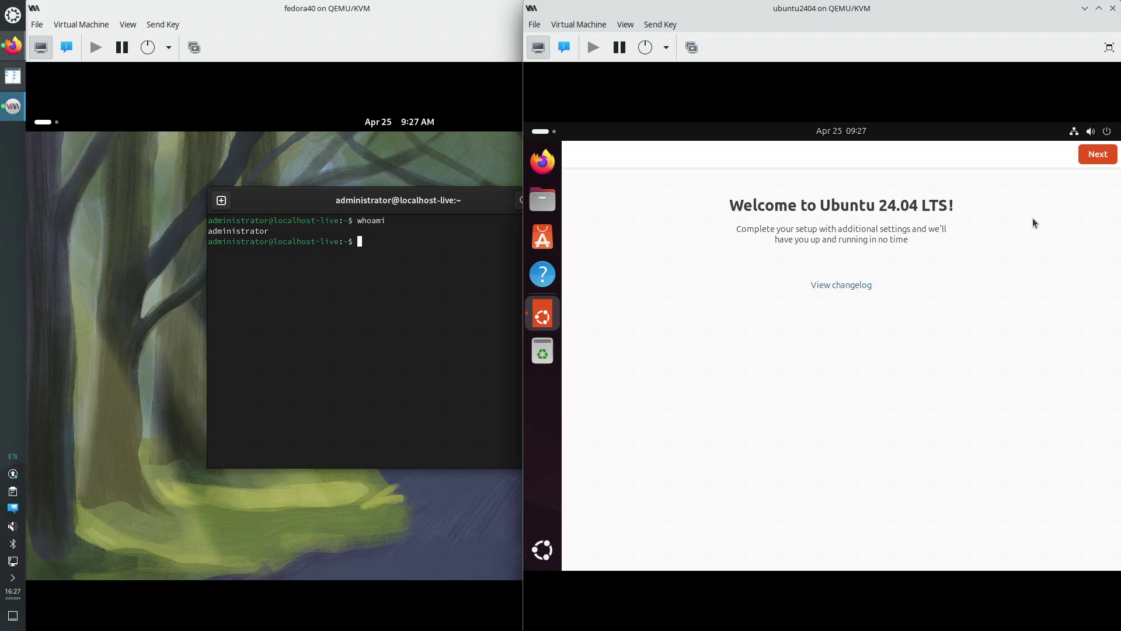
Skip Ubuntu Pro and data sharing, open and minimize App Center, then finish Ubuntu setup
click(1091, 161)
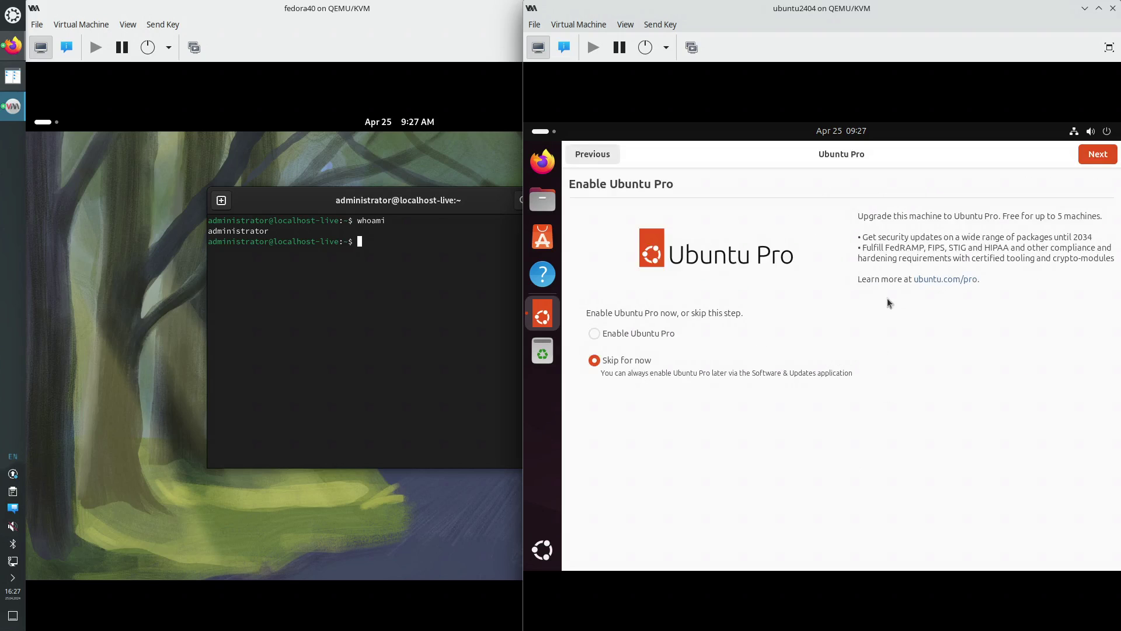
click(1096, 156)
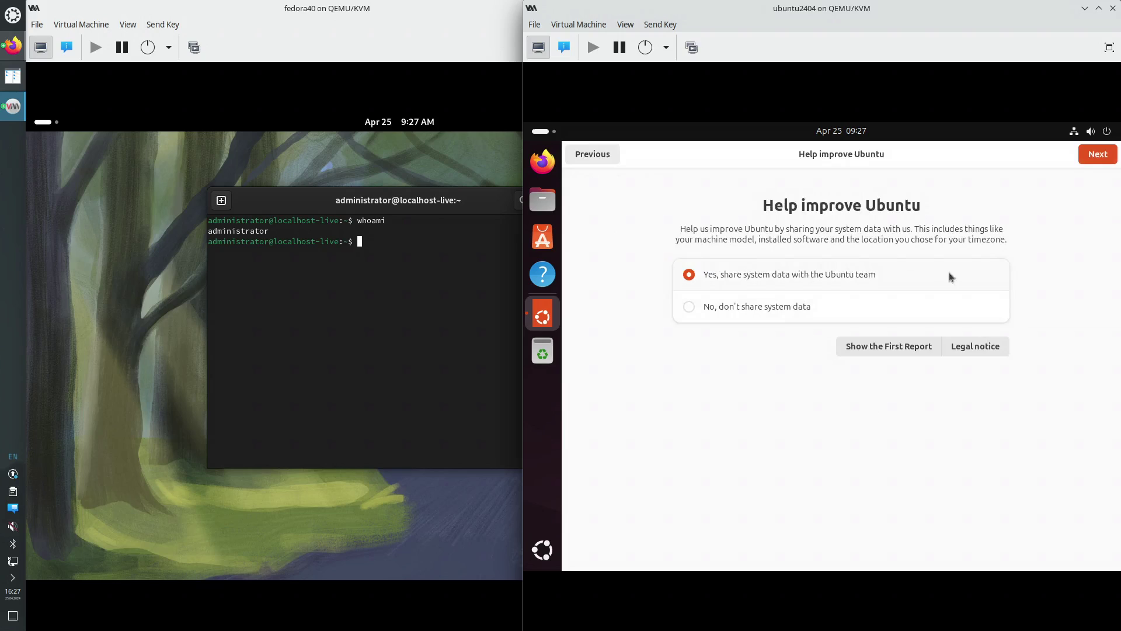
click(1097, 155)
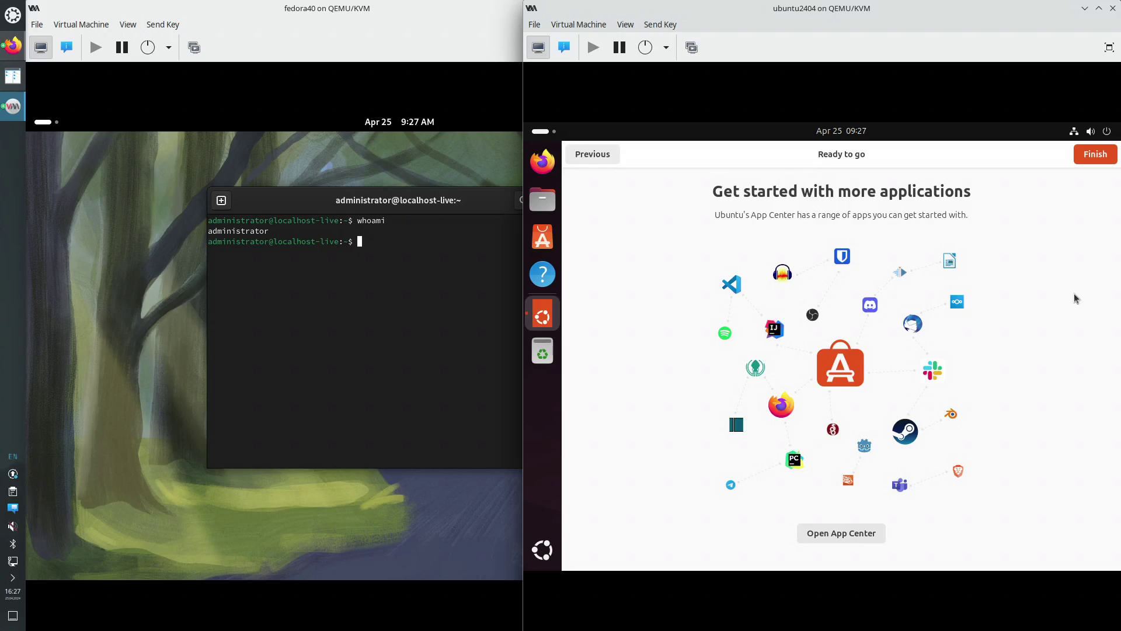
click(848, 537)
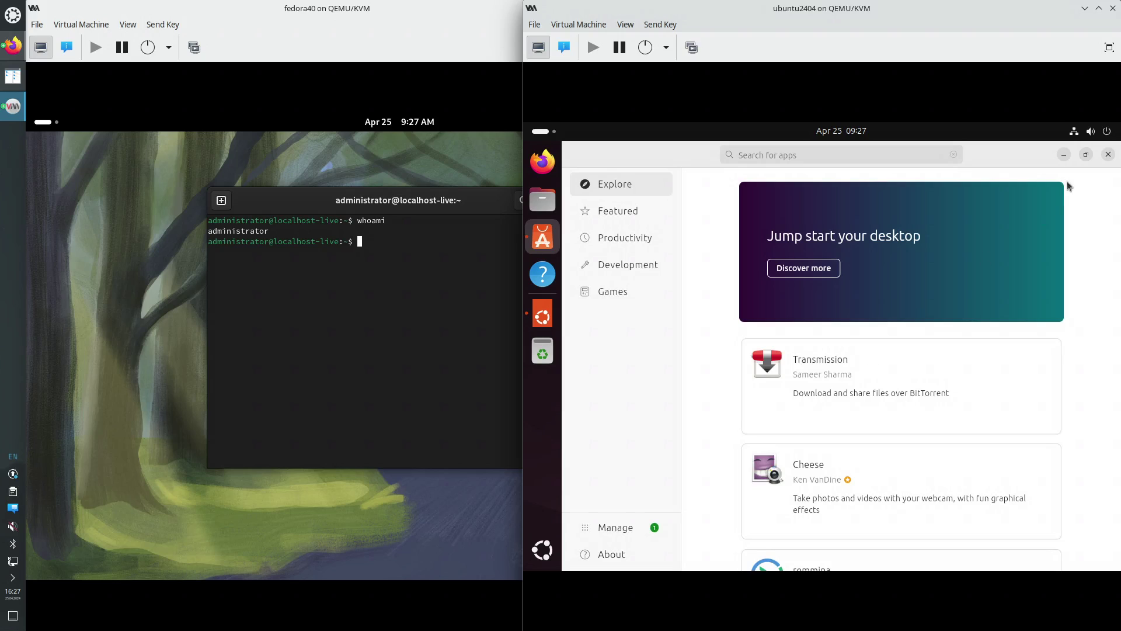
click(1063, 155)
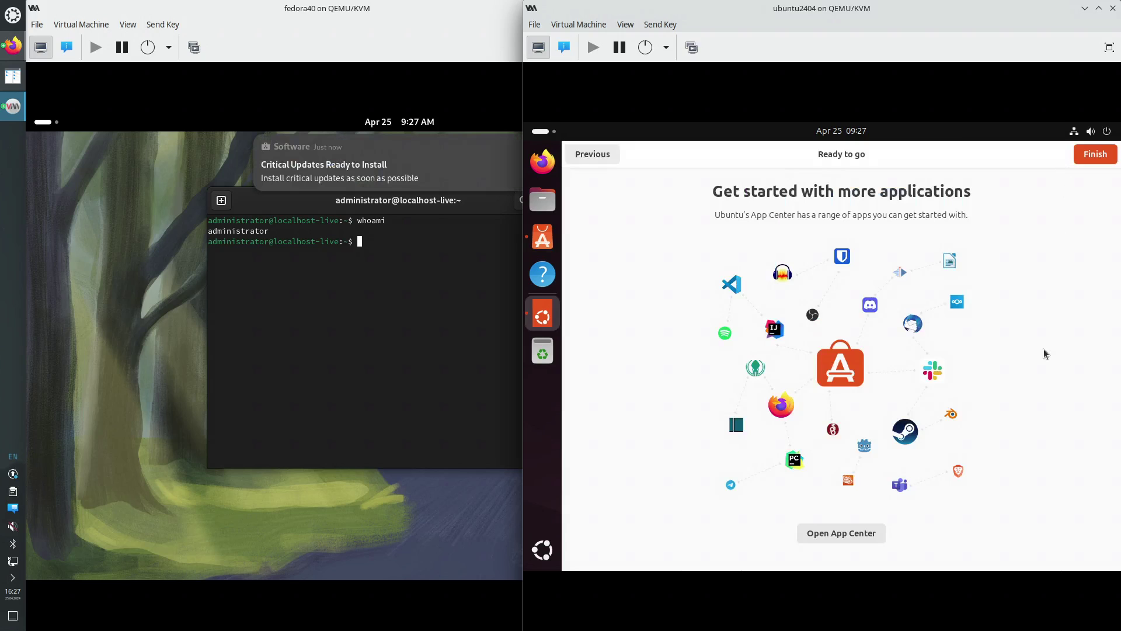
click(1090, 157)
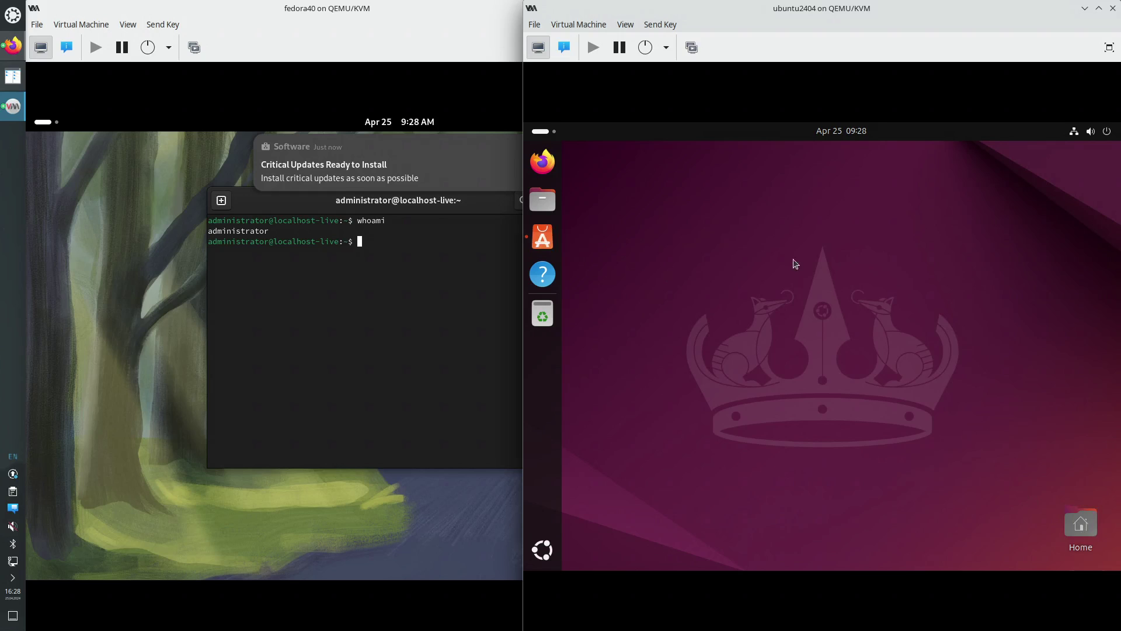
Open a Terminal from the Ubuntu VM's app grid
click(175, 387)
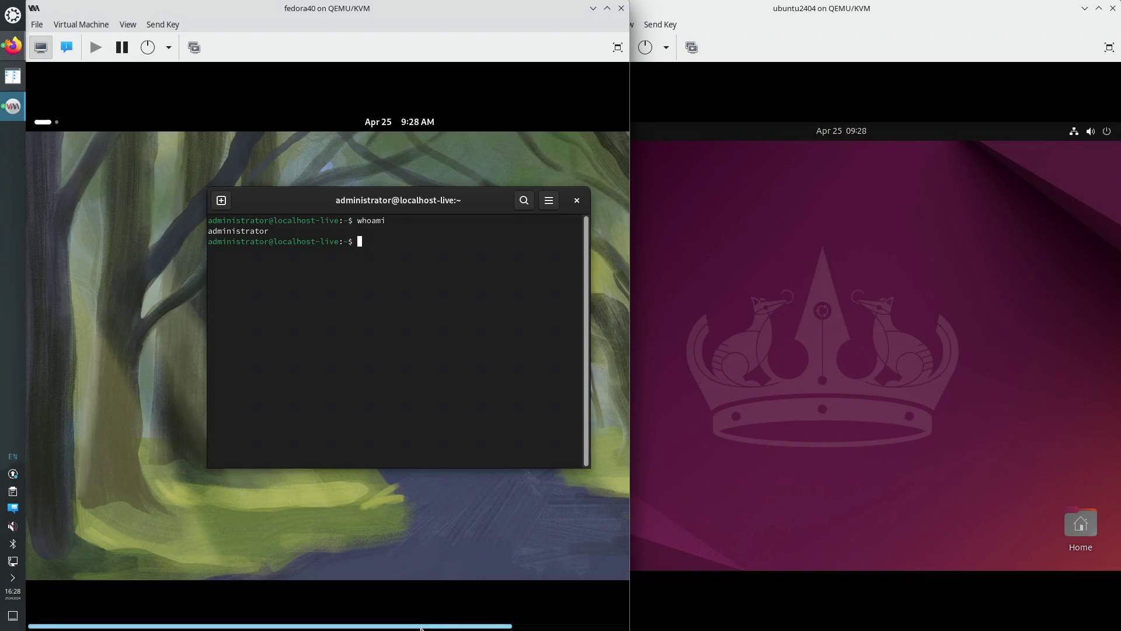
drag(421, 629, 347, 625)
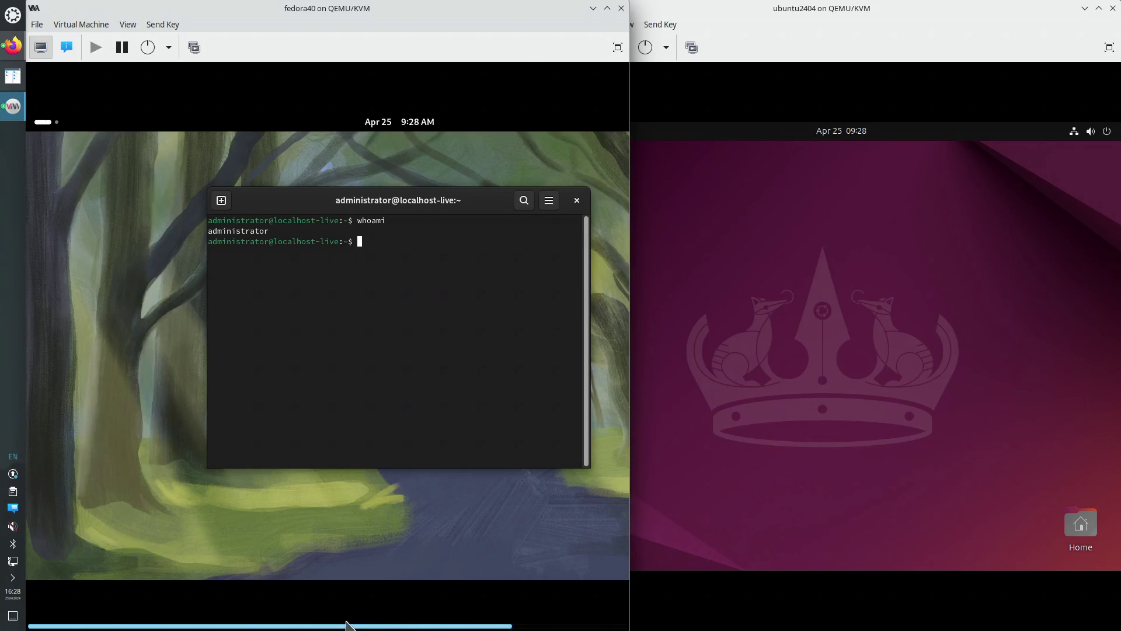
click(796, 421)
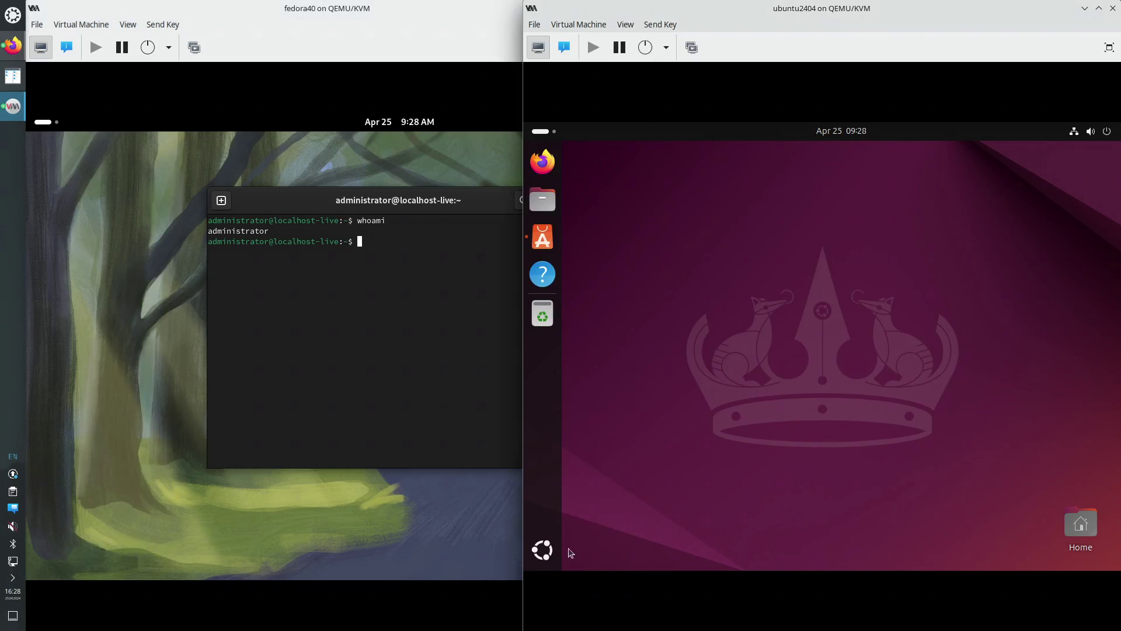
click(545, 552)
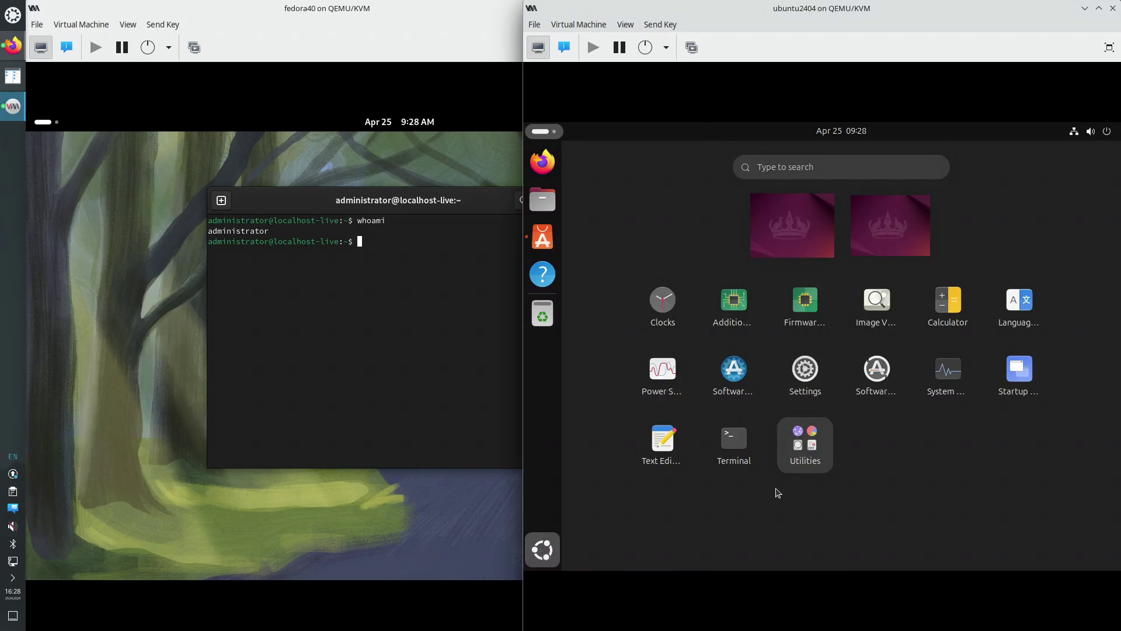
click(729, 464)
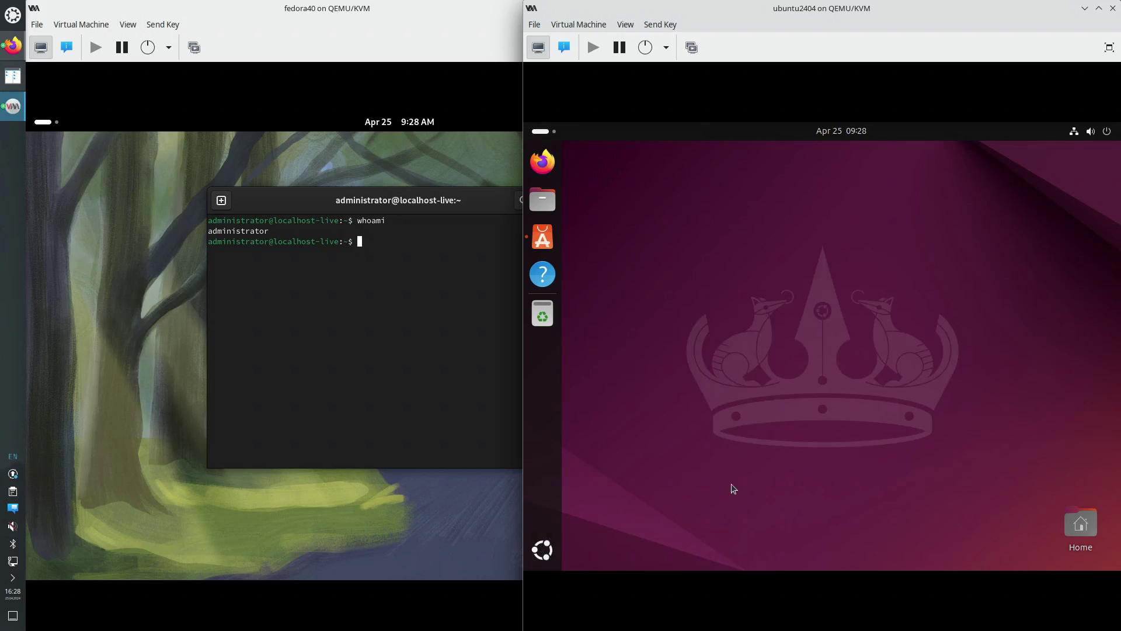
Run whoami in Ubuntu (returns administrator) and move the Fedora terminal to its upper left
text(whoami)
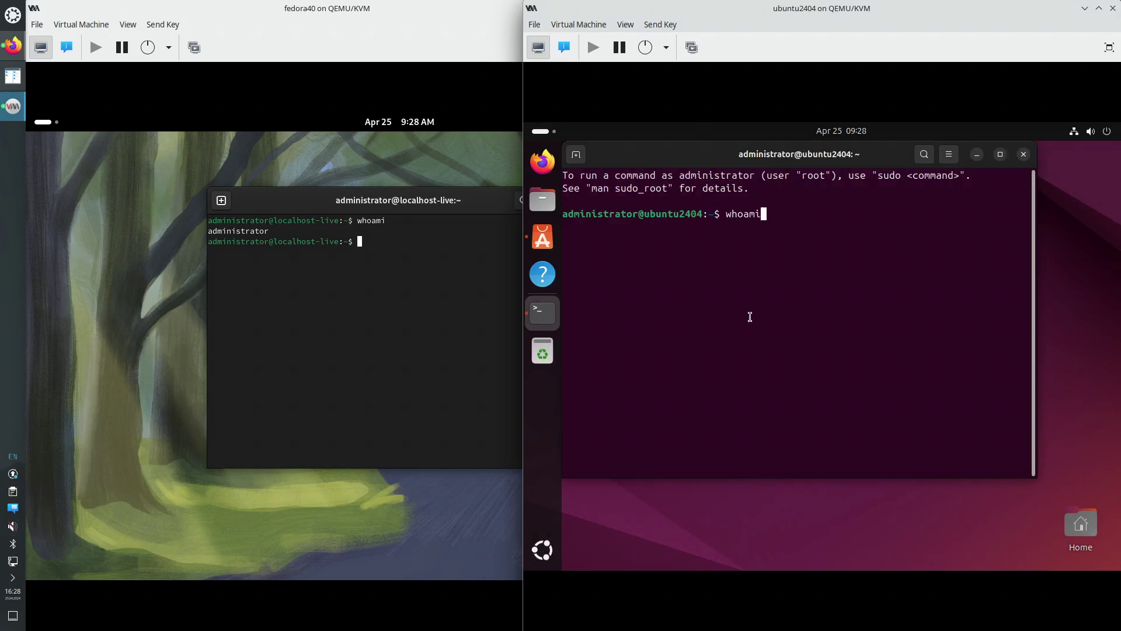
key(Return)
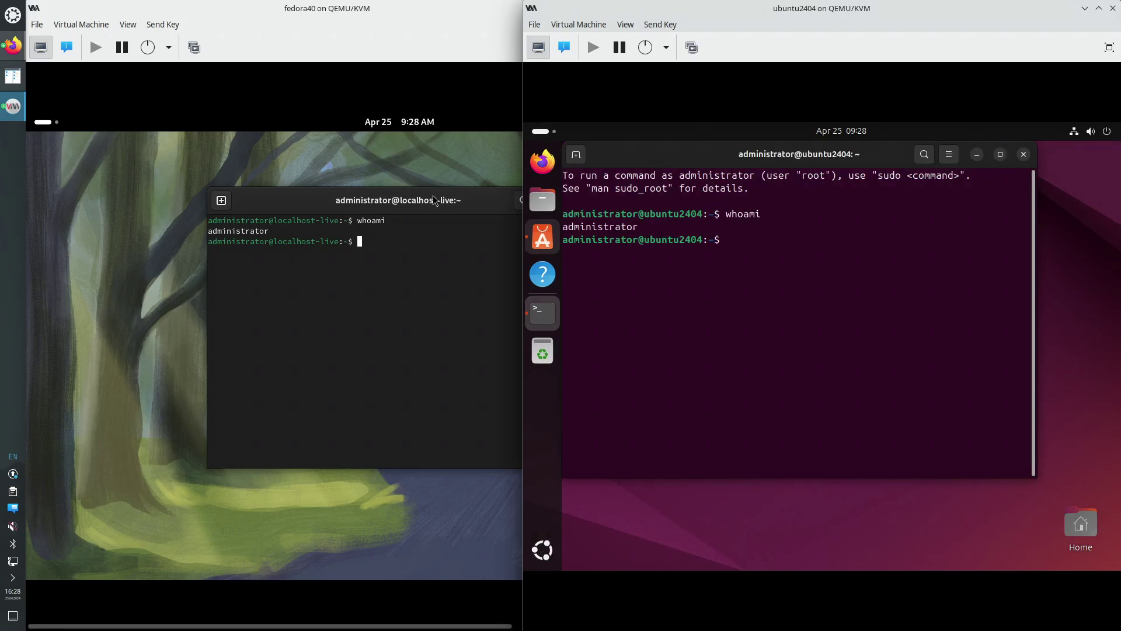
drag(431, 198, 254, 141)
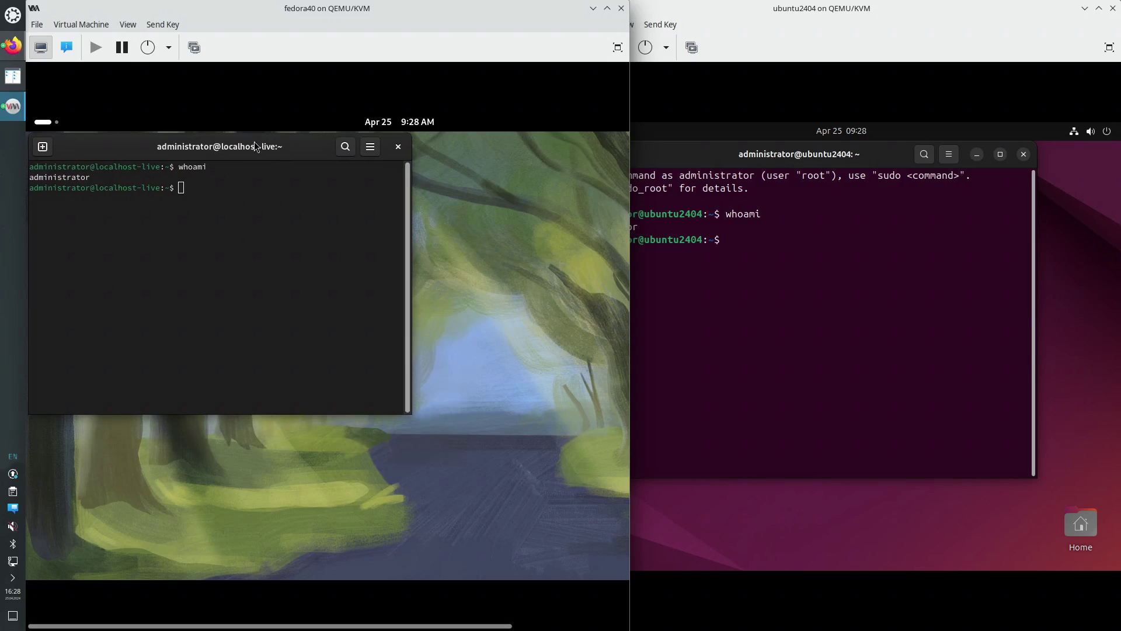
click(768, 288)
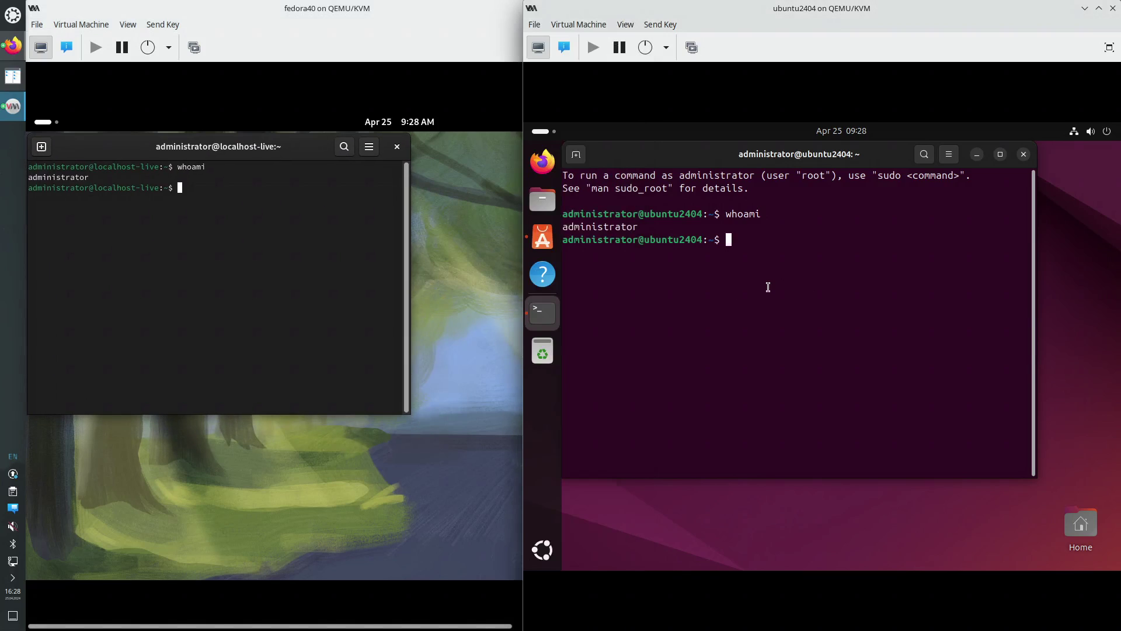
Run uname -a in both terminals: Fedora kernel 6.8.5-301.fc40, Ubuntu 6.8.0-31-generic
text(uname -a)
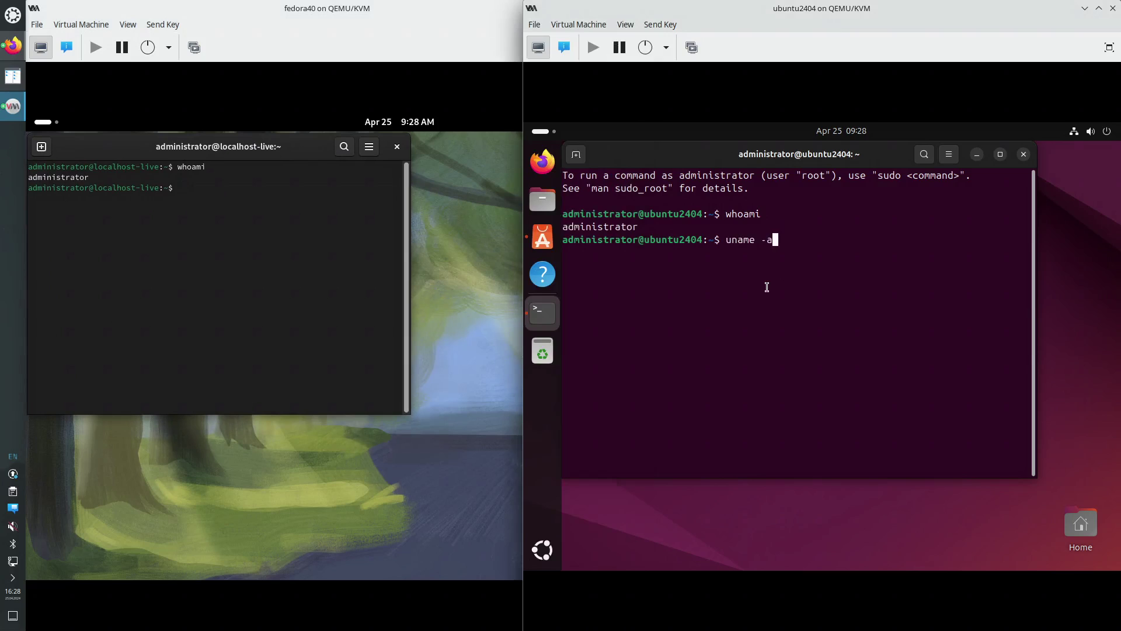
key(Return)
click(263, 205)
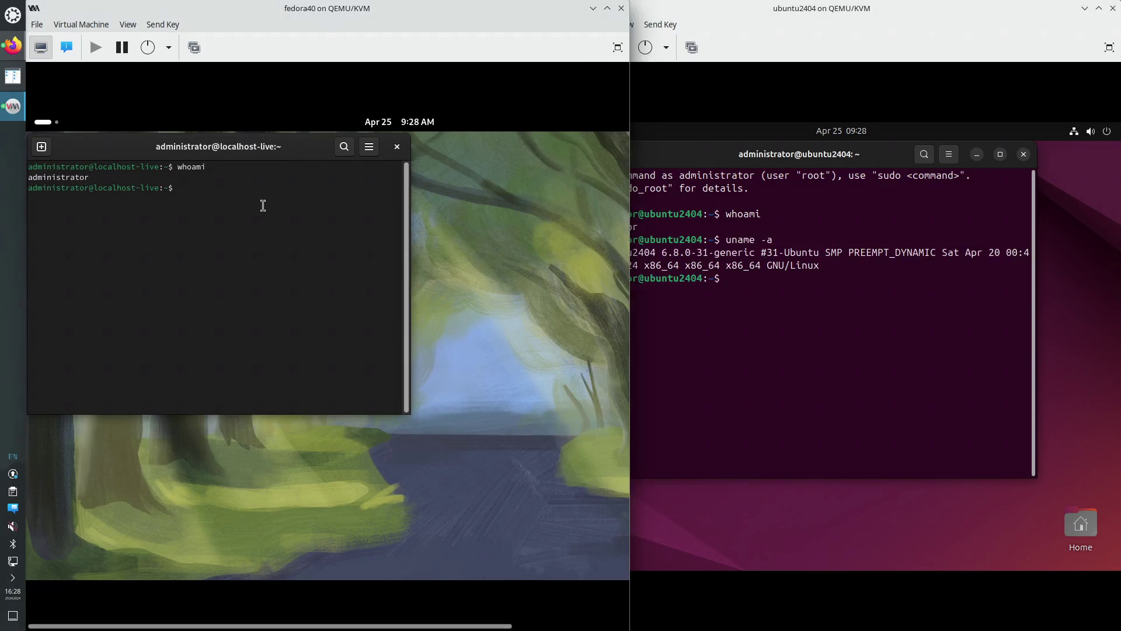
text(uname )
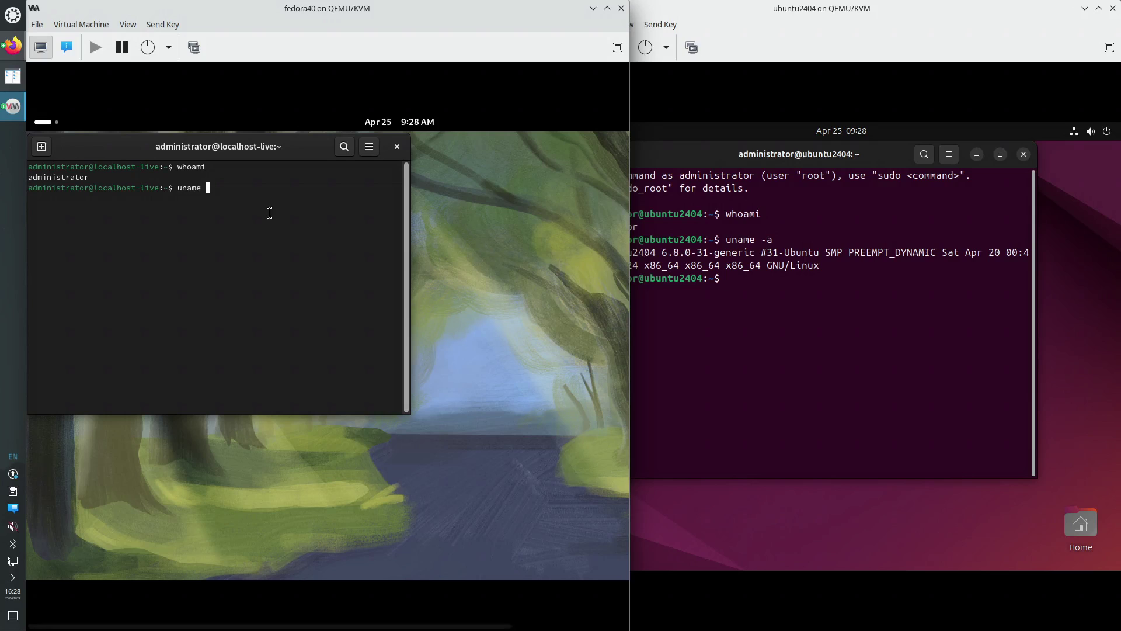
text(-a)
key(Return)
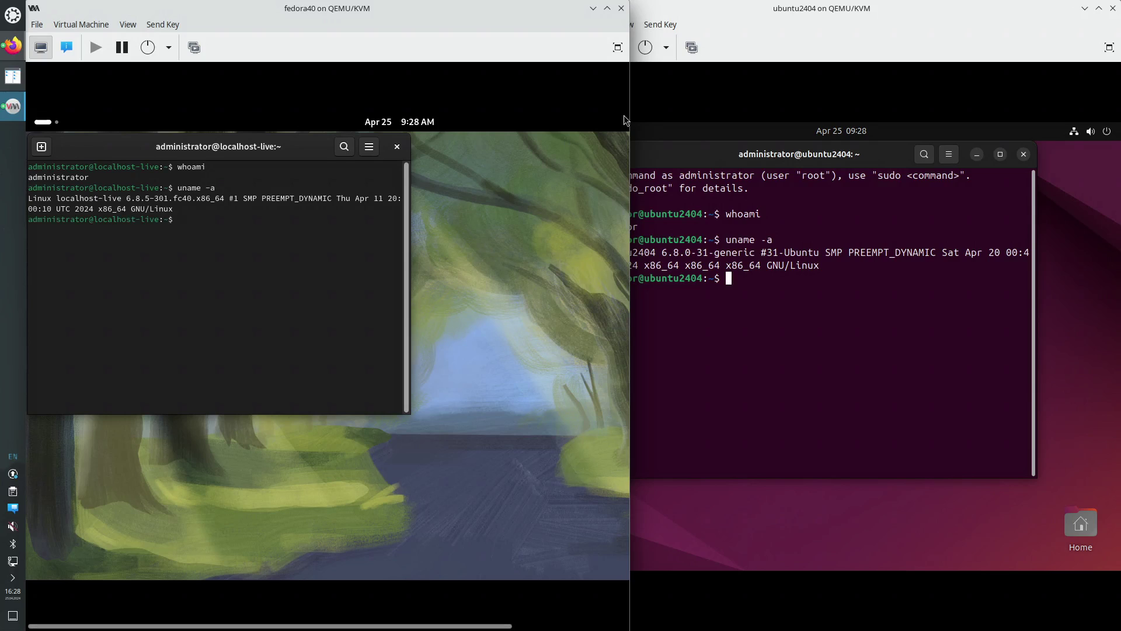
Arrange the two VM windows side by side and zoom the Fedora terminal's text in twice
drag(488, 4, 1, 196)
drag(618, 9, 1118, 365)
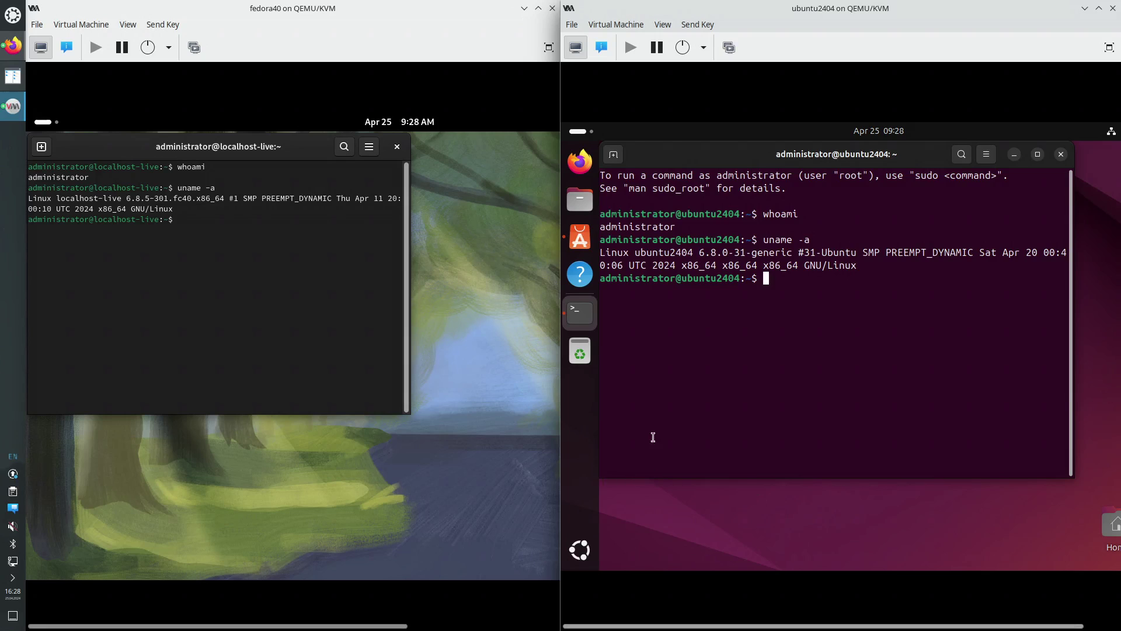
click(290, 259)
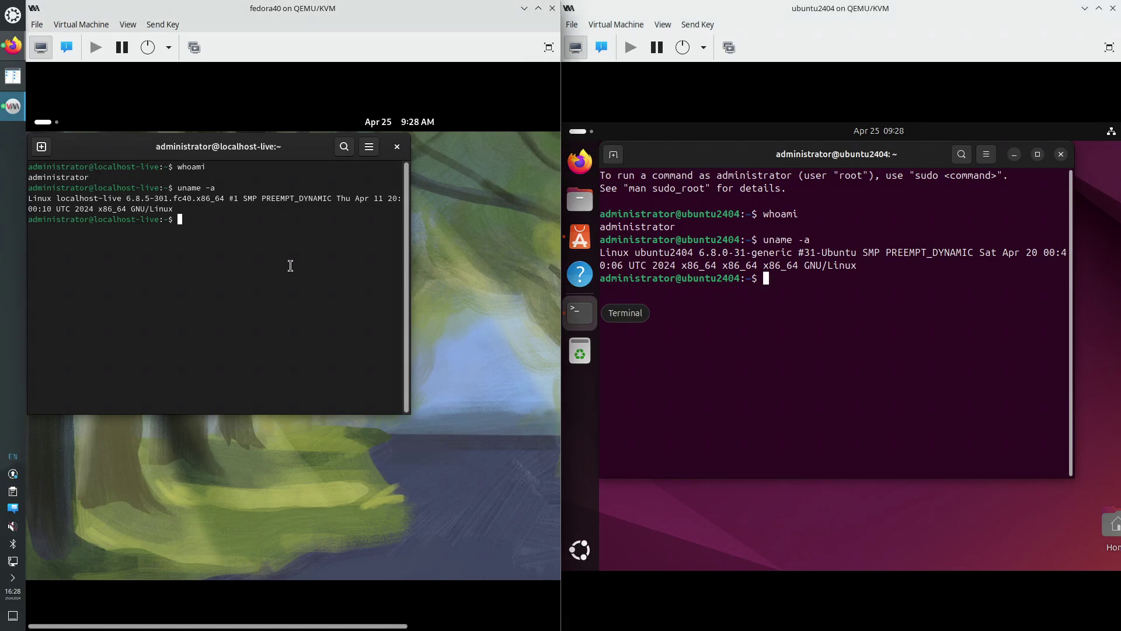
click(368, 148)
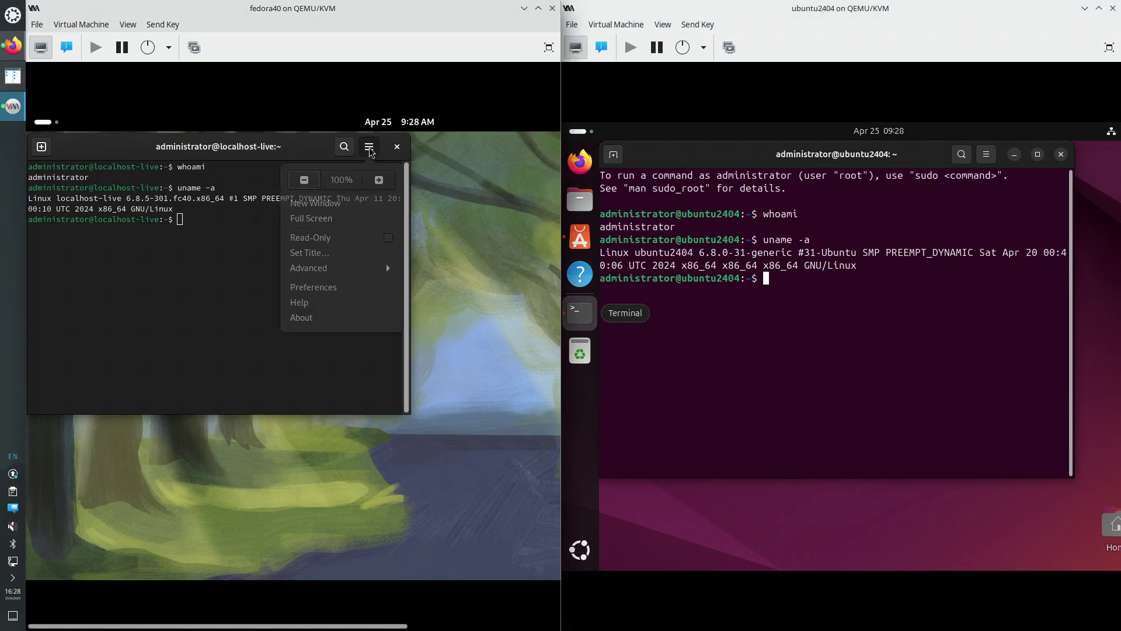
click(379, 184)
click(462, 153)
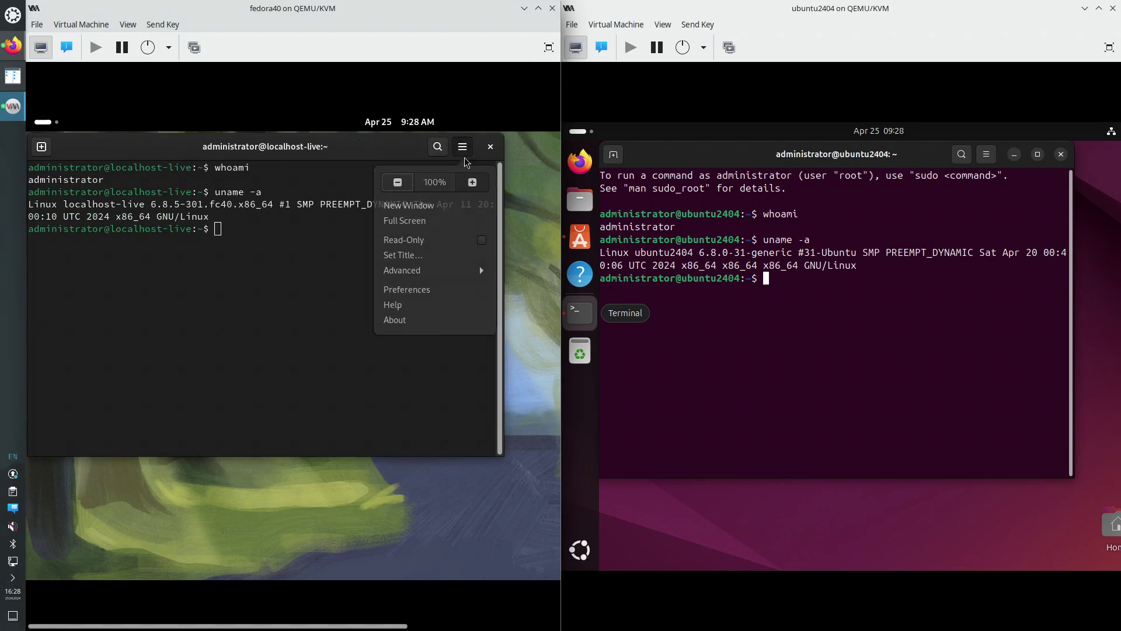
click(477, 185)
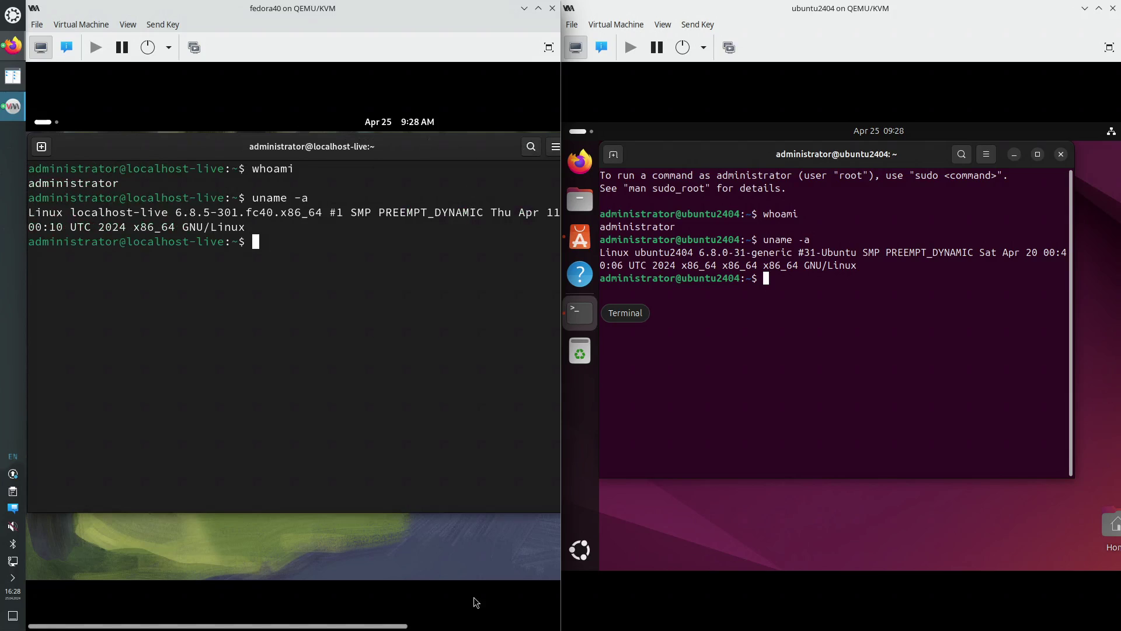
Snap the Fedora and Ubuntu terminals to the left half of their screens
drag(377, 627, 346, 597)
drag(465, 152, 5, 308)
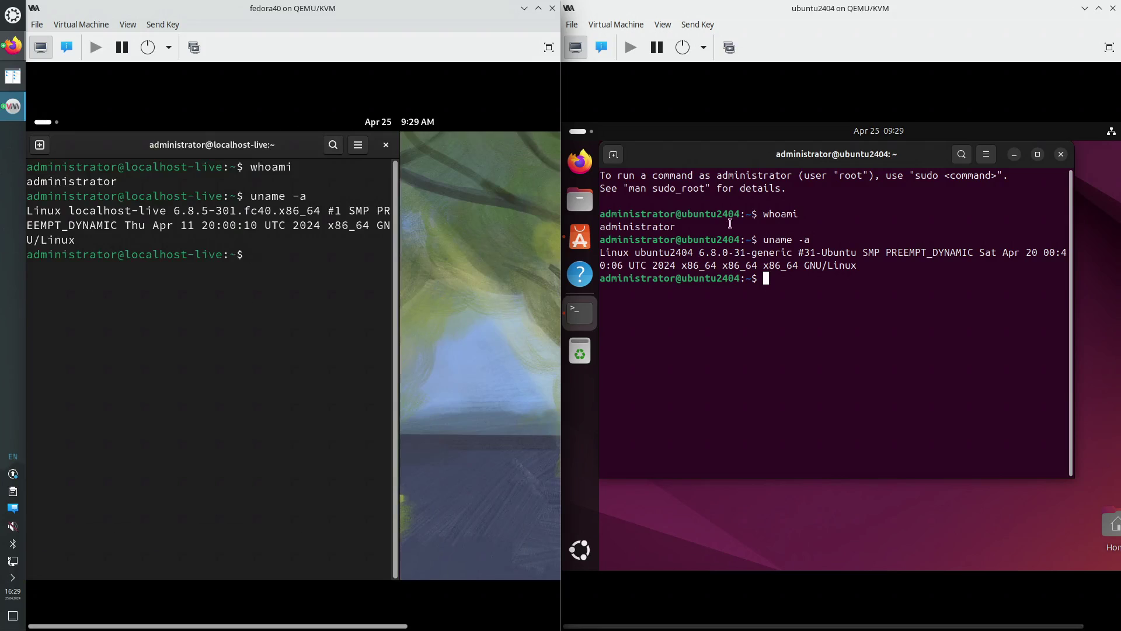
drag(734, 154, 565, 303)
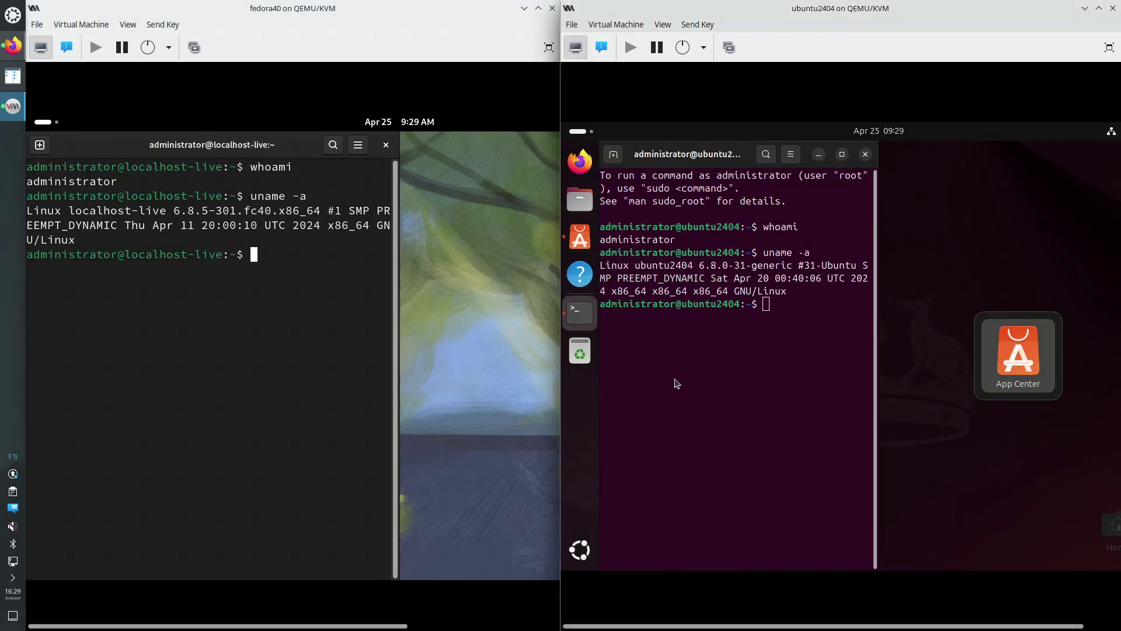
click(751, 407)
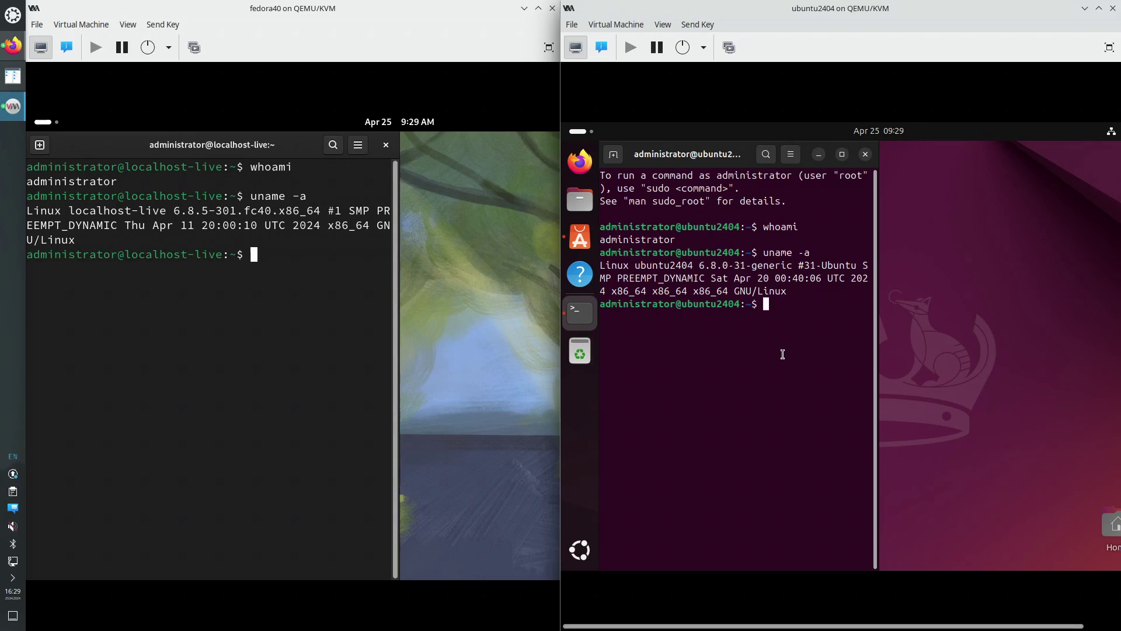
Run free in the Ubuntu and Fedora terminals to show memory usage
text(free)
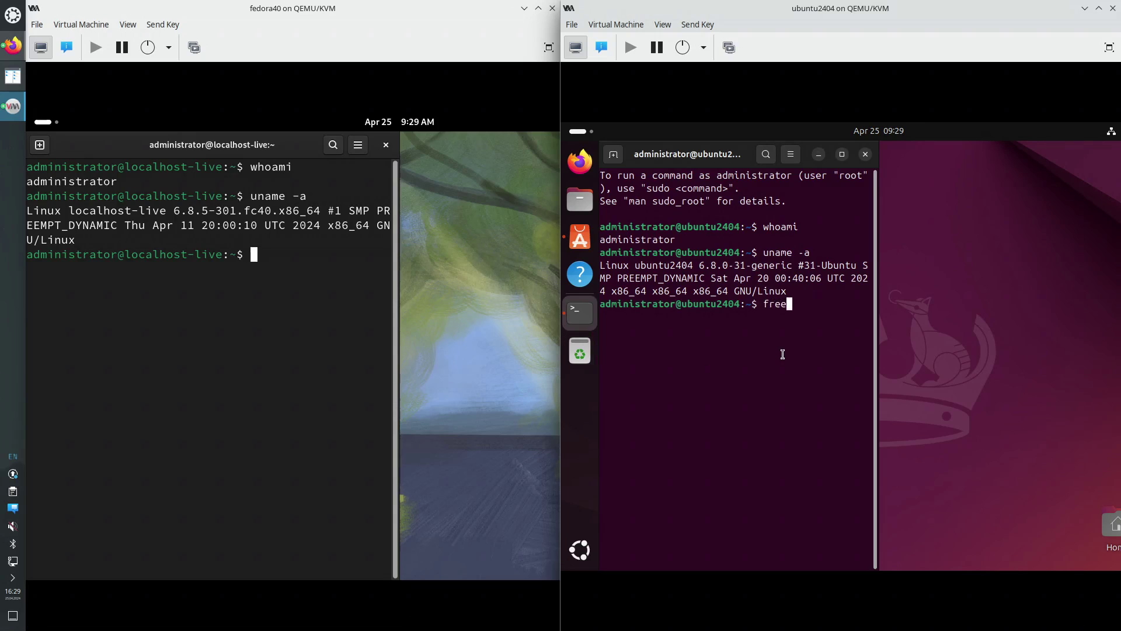
key(Return)
click(287, 258)
text(fre)
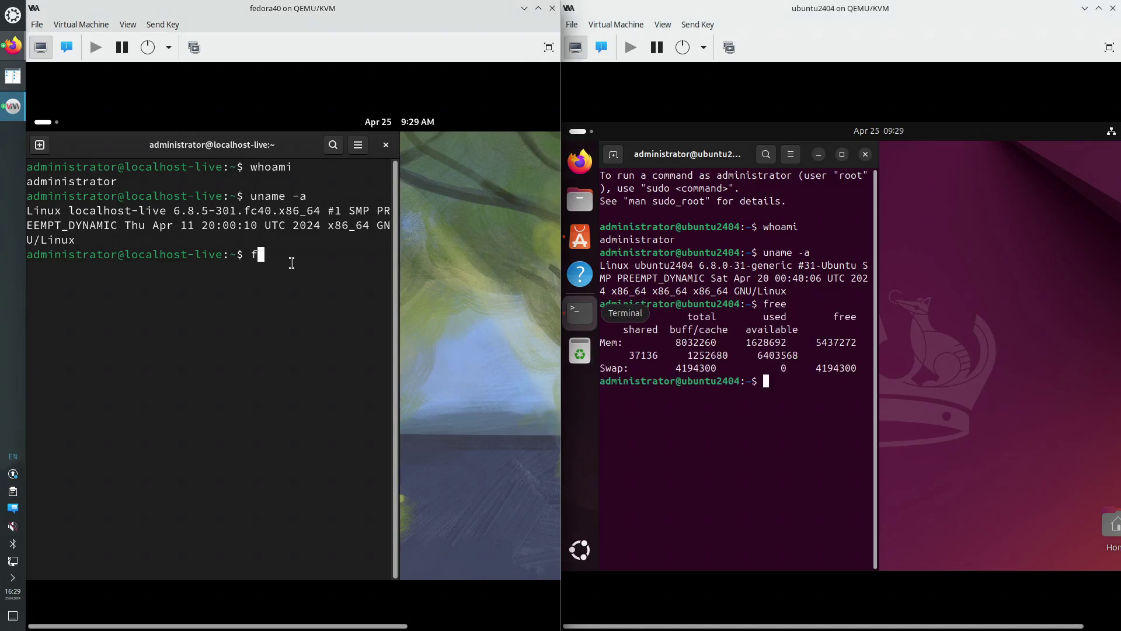
text(e)
key(Return)
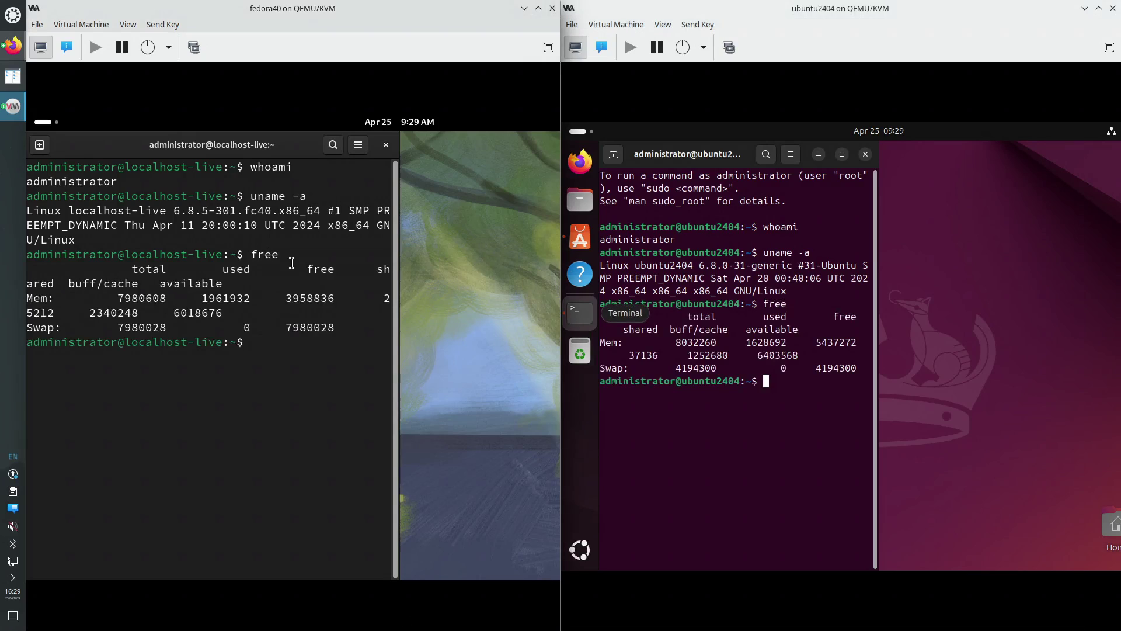
Run swapon in both: Ubuntu uses a 4G swap file, Fedora 7.6G zram0
click(760, 397)
text(w)
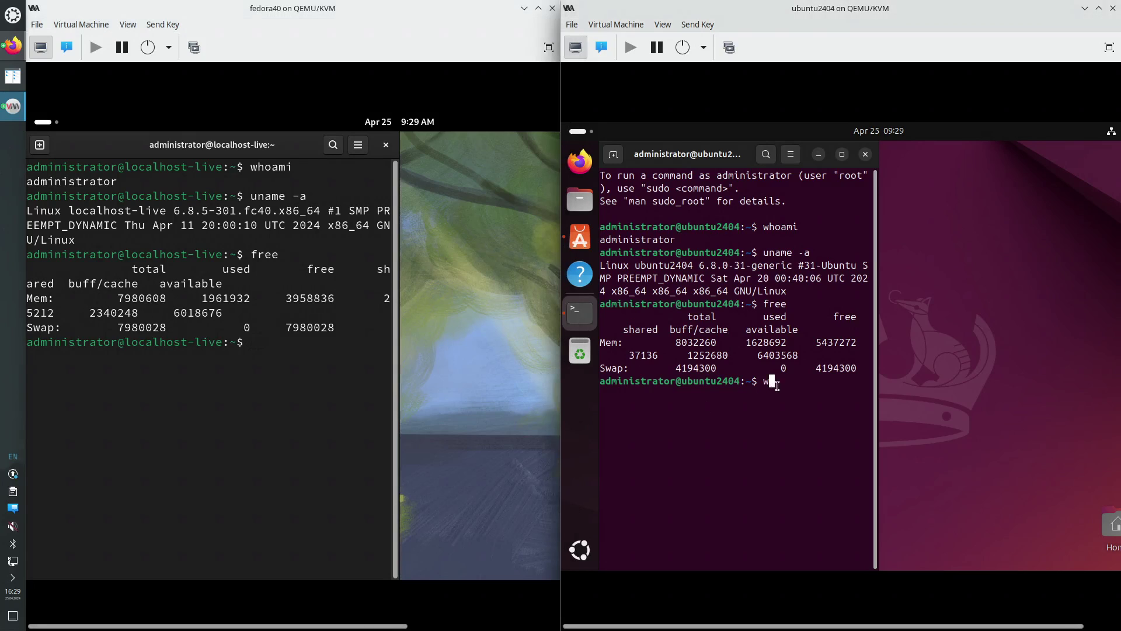
text(wapon)
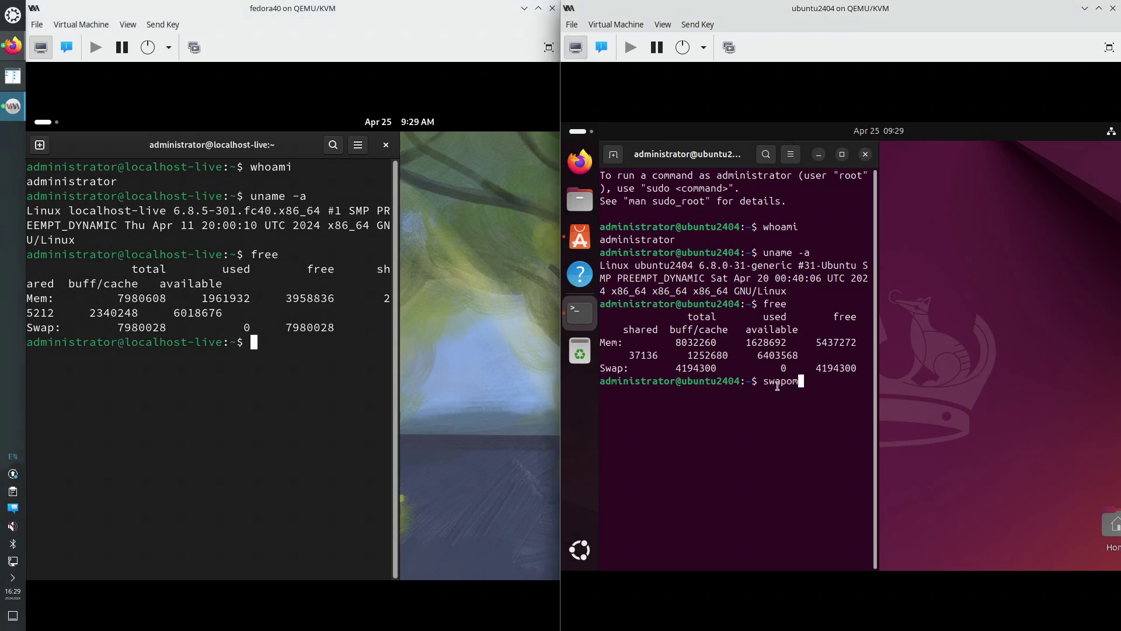
key(Return)
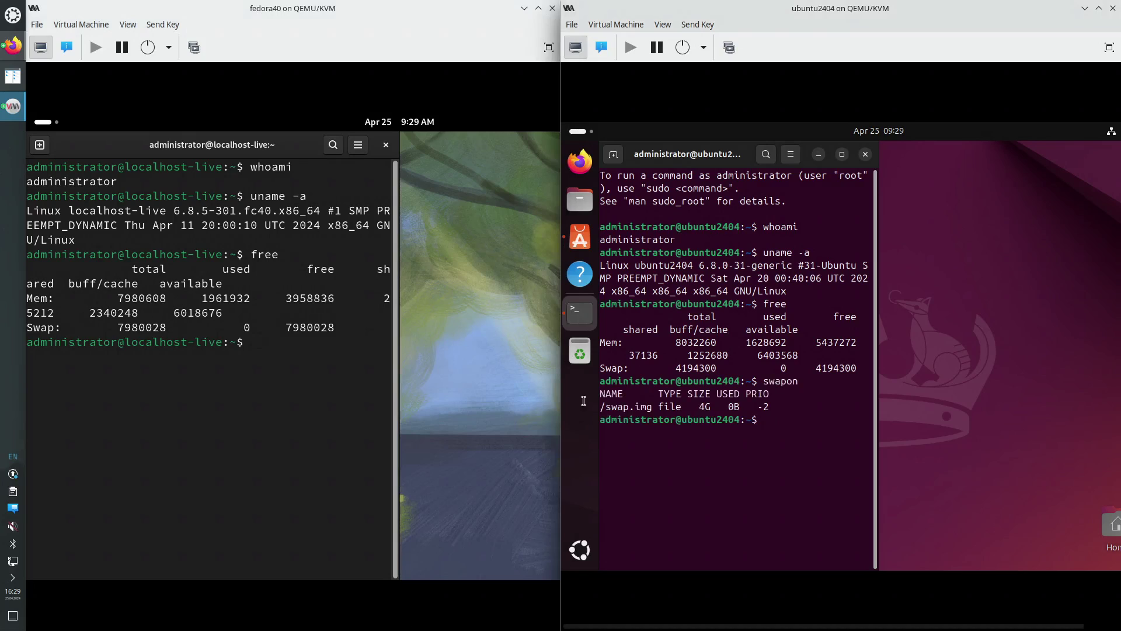
click(283, 362)
text(s)
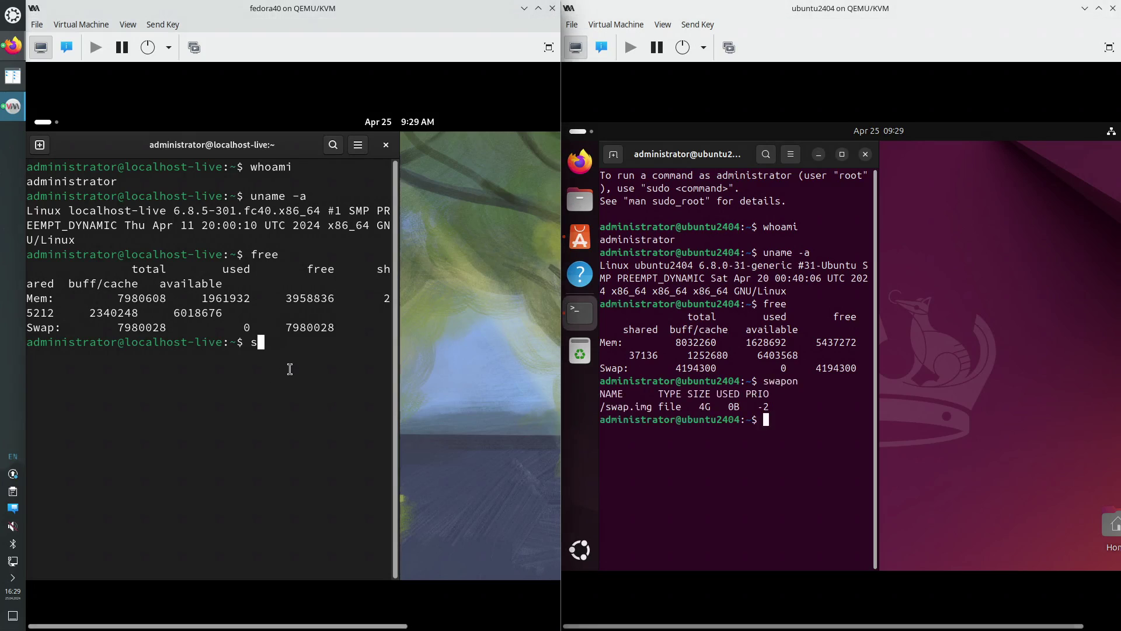
text(wapon)
key(Return)
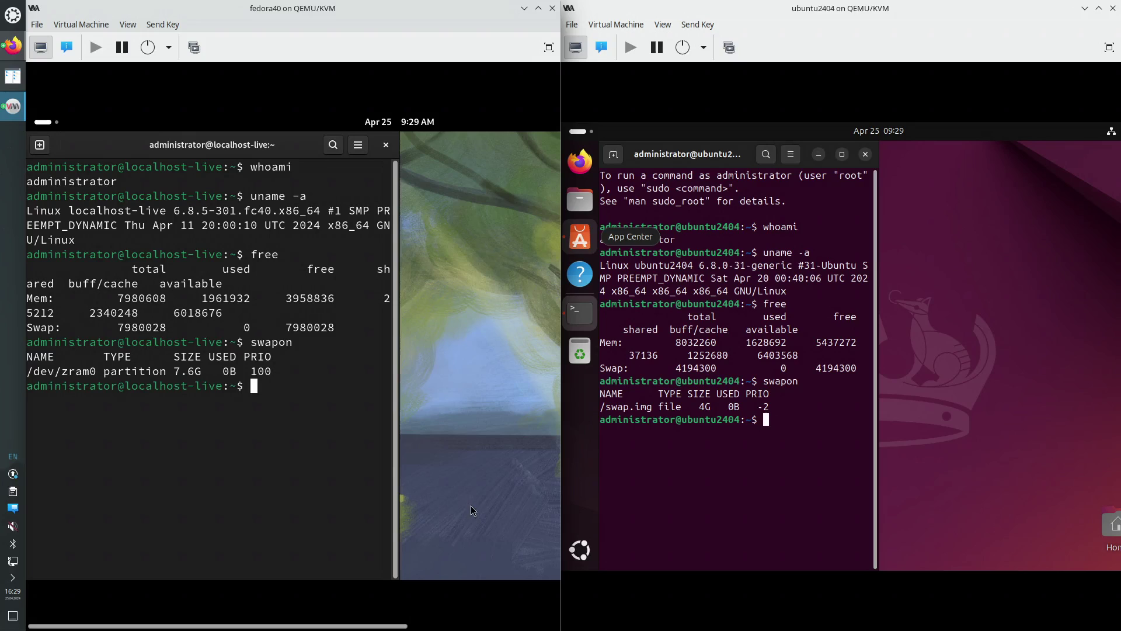
Run df -h in the Ubuntu and Fedora terminals
click(796, 418)
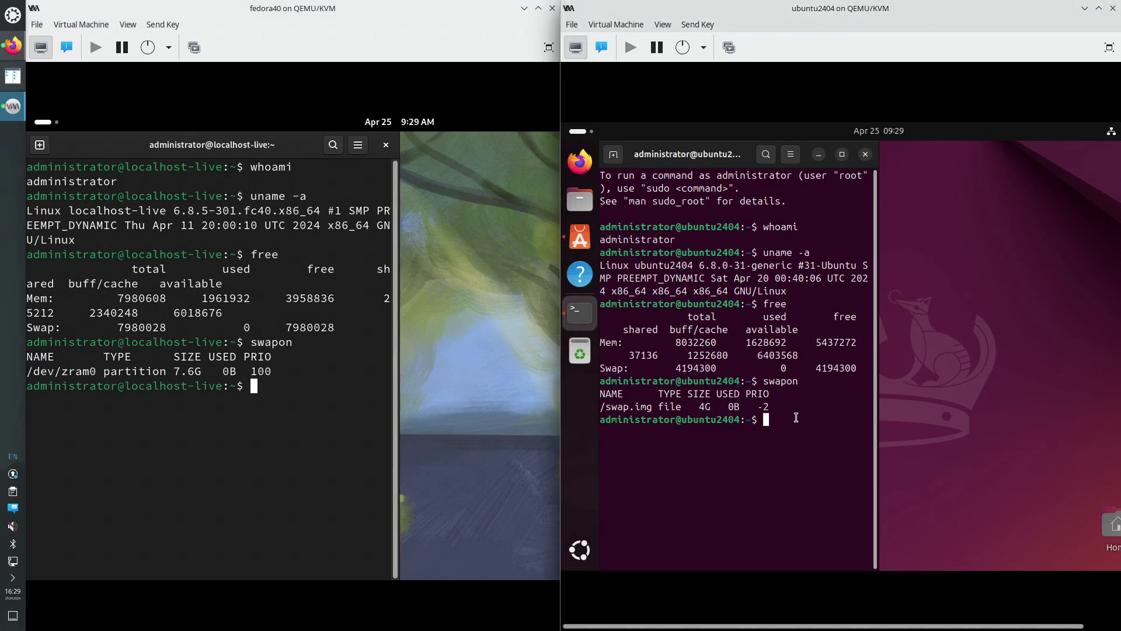
text(df -)
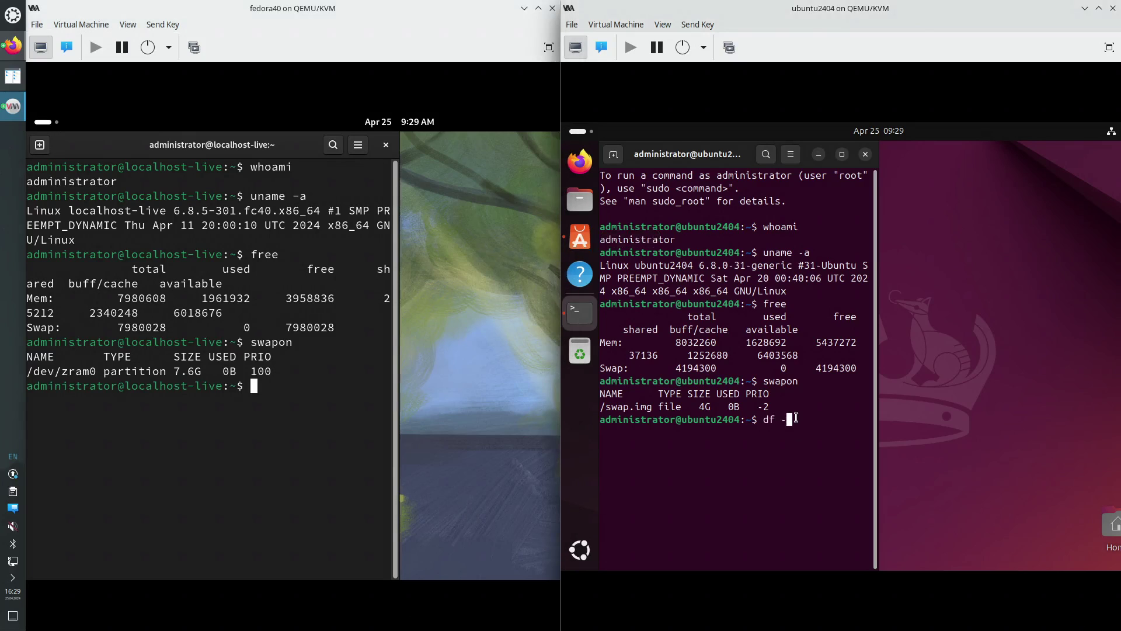
text(h)
key(Return)
click(278, 387)
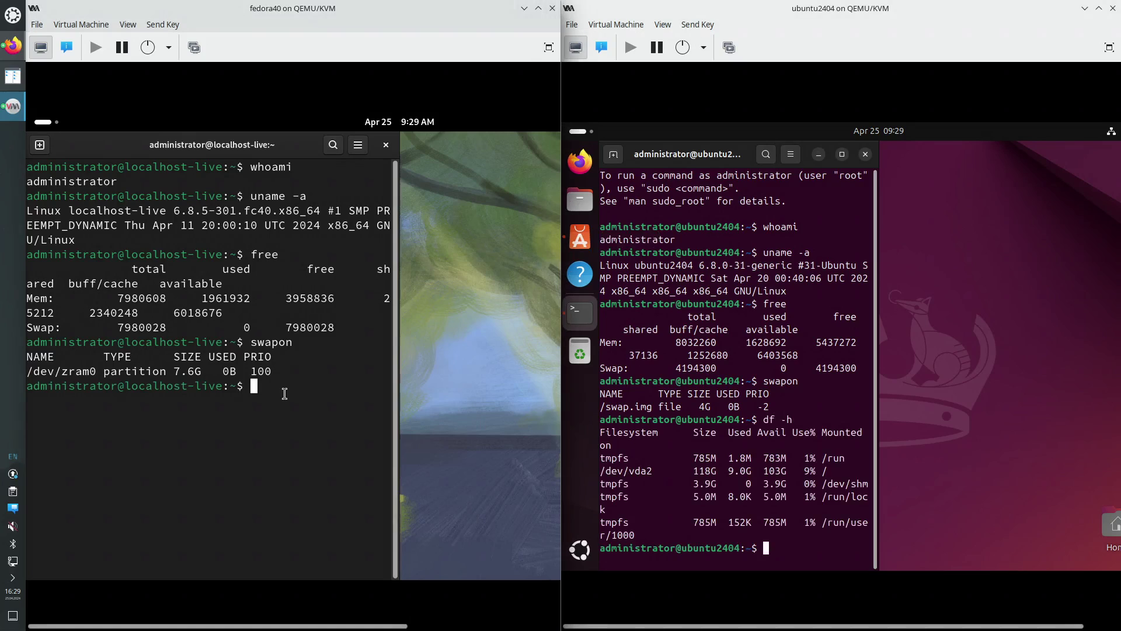
text(df -h)
key(Return)
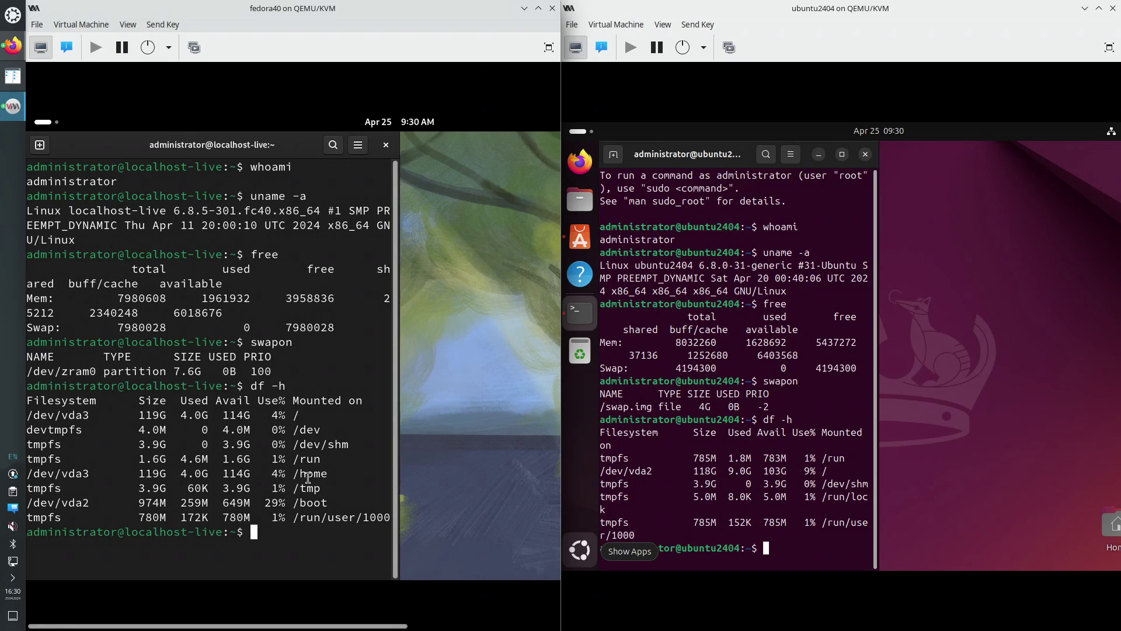
Highlight the root rows: Fedora /dev/vda3 119G 4% used, Ubuntu /dev/vda2 118G 9%
drag(48, 474, 335, 473)
drag(62, 415, 327, 415)
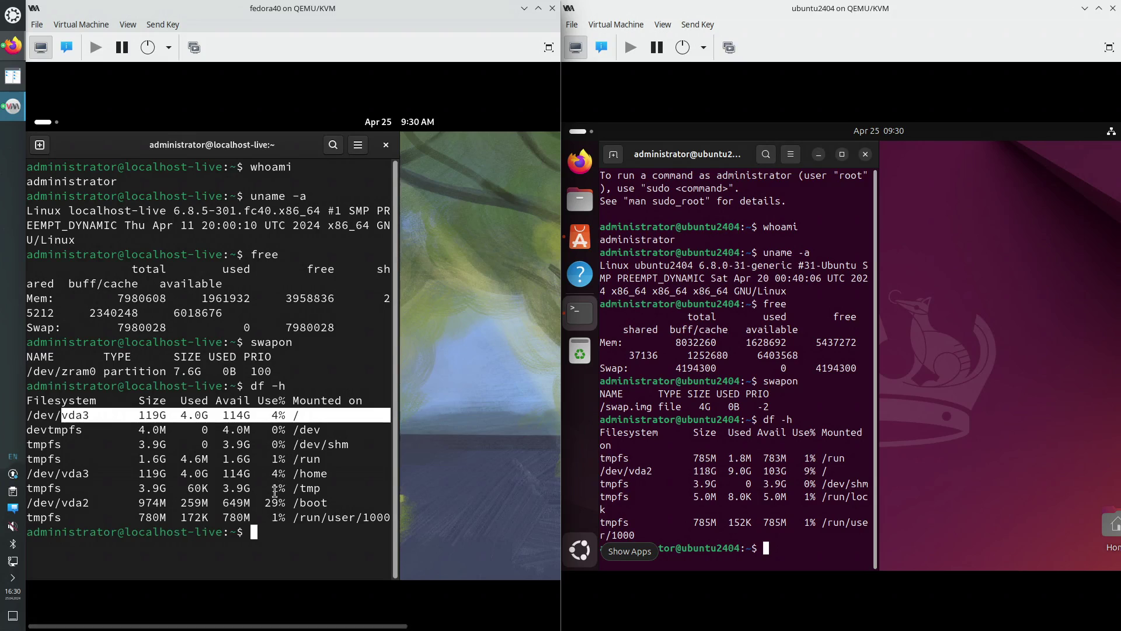
click(783, 546)
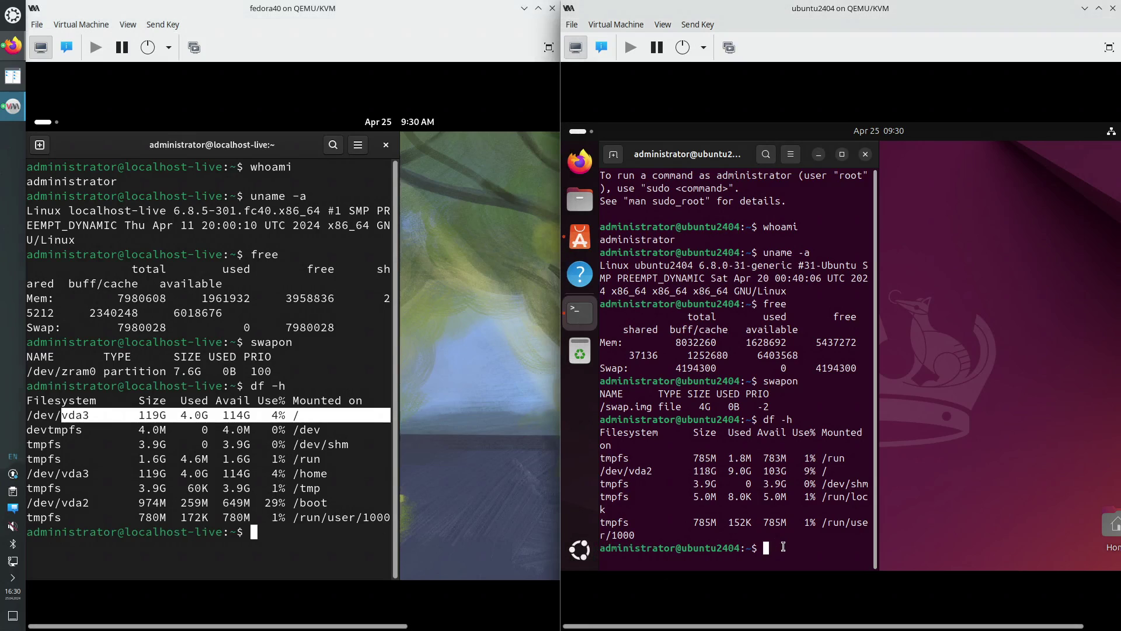
drag(616, 470, 824, 476)
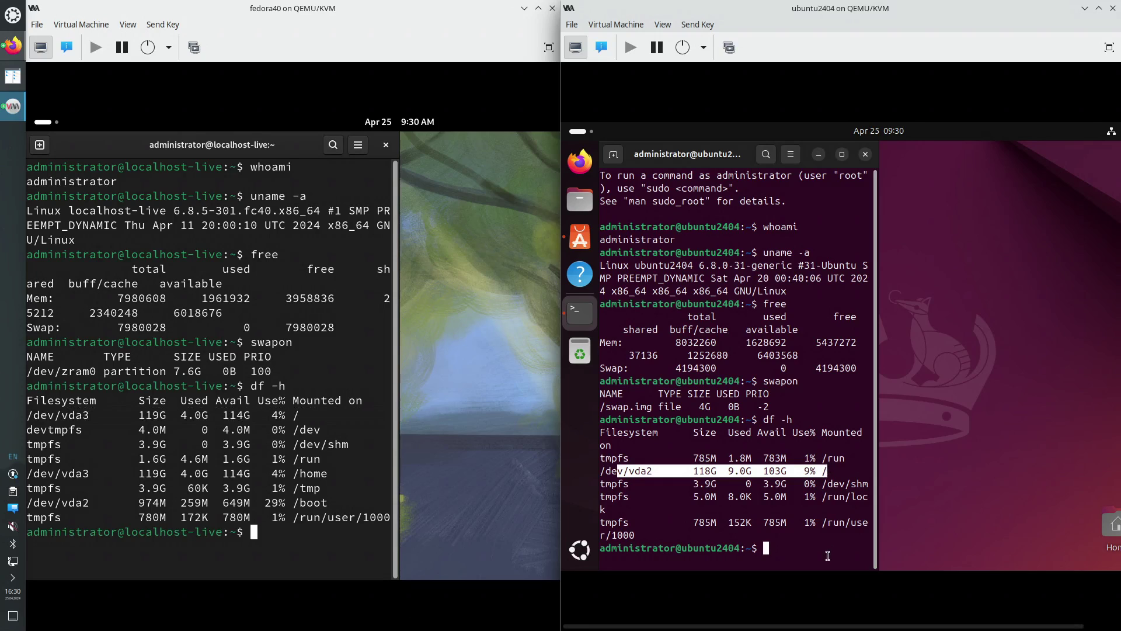
click(806, 549)
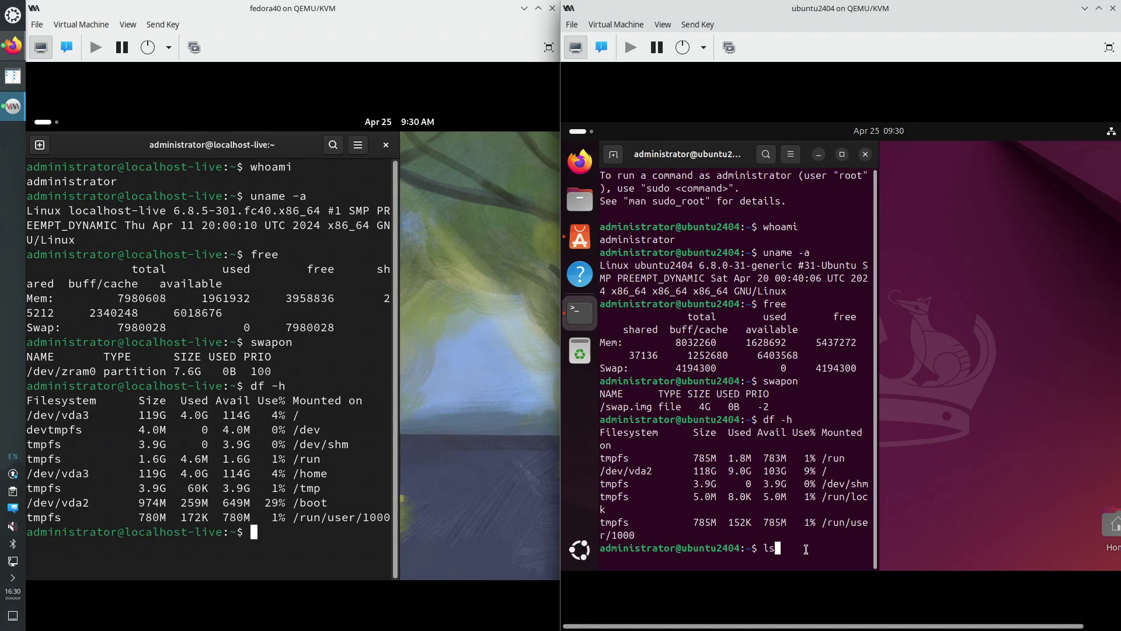
Run lsblk in both terminals to list the 120G vda disks
text(lsblk)
key(Return)
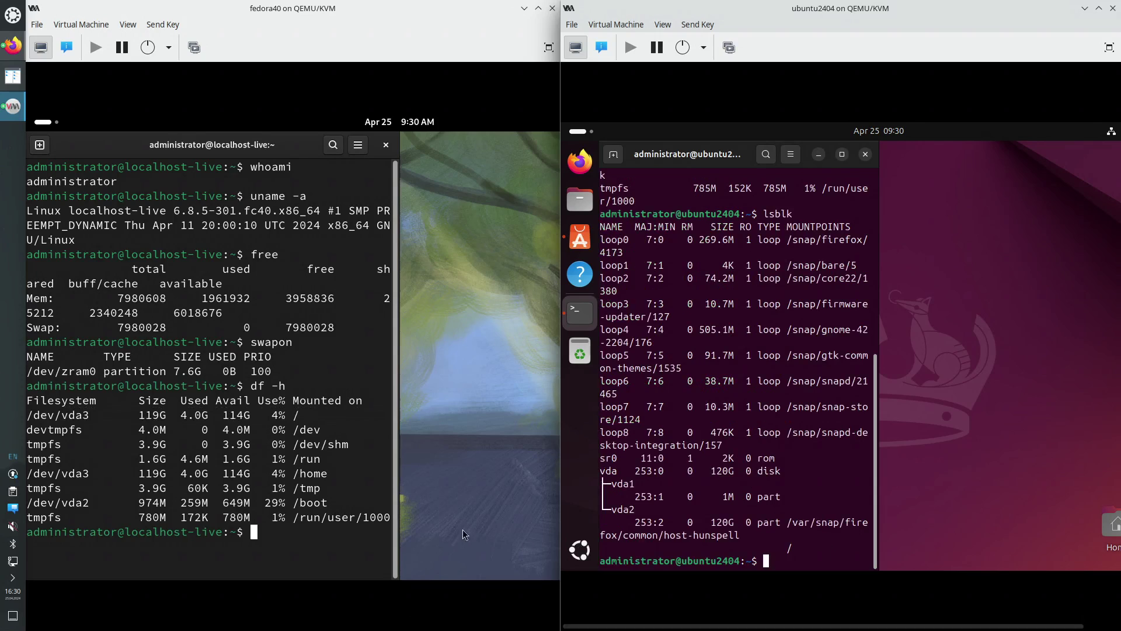
text(sblk)
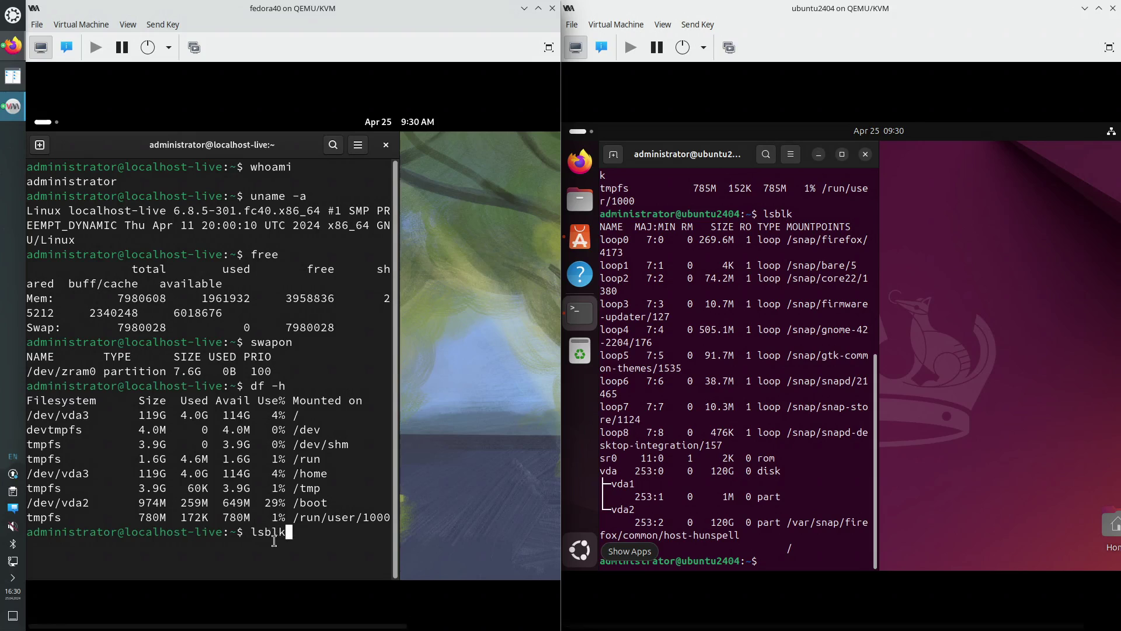
key(Return)
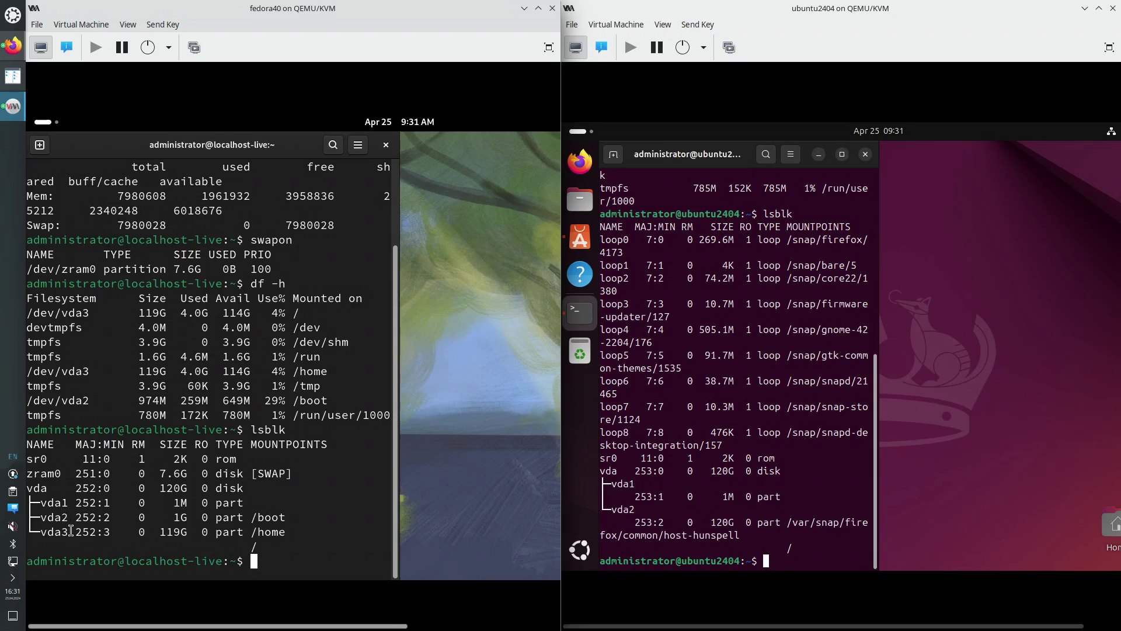
Highlight the vda partition rows in both lsblk outputs, then launch Firefox in Ubuntu
drag(68, 532, 61, 501)
drag(641, 509, 612, 483)
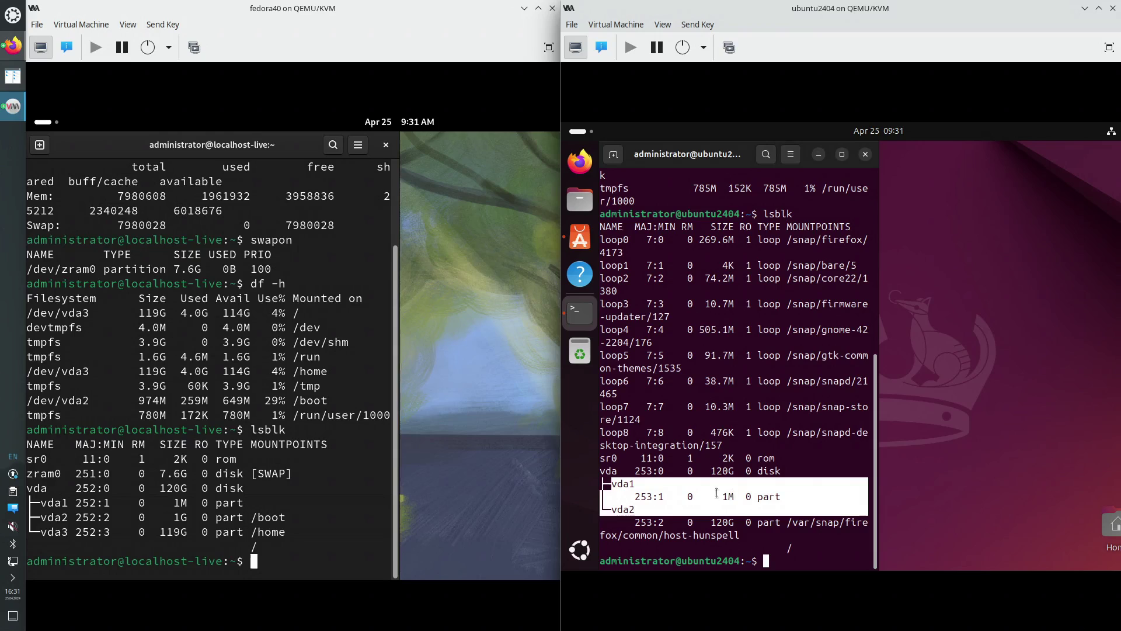
drag(187, 502, 43, 499)
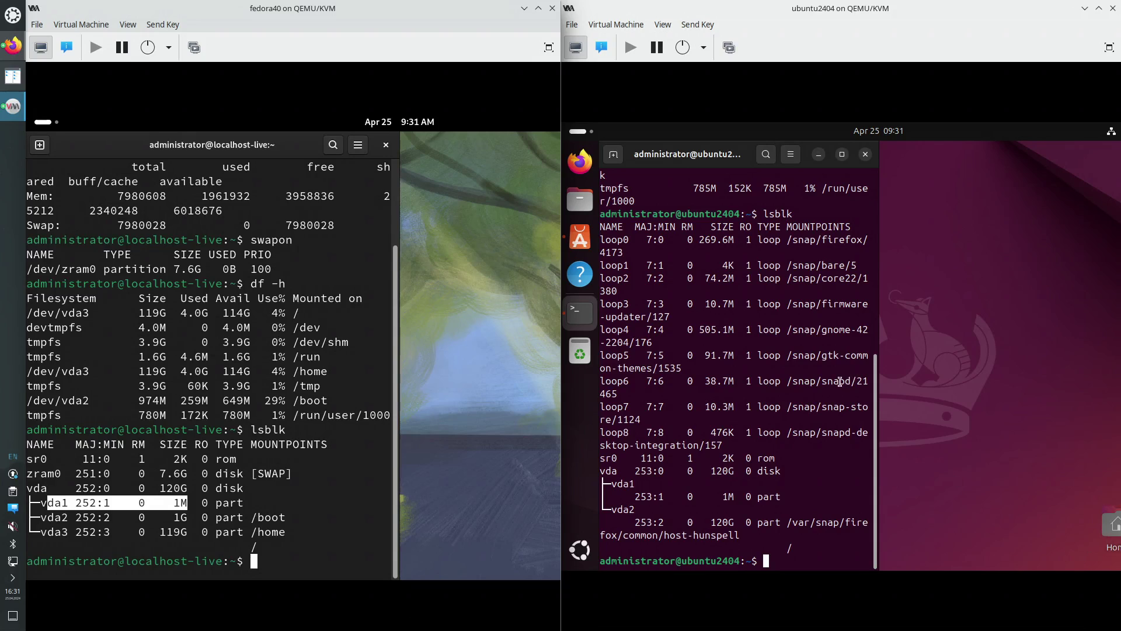
click(581, 162)
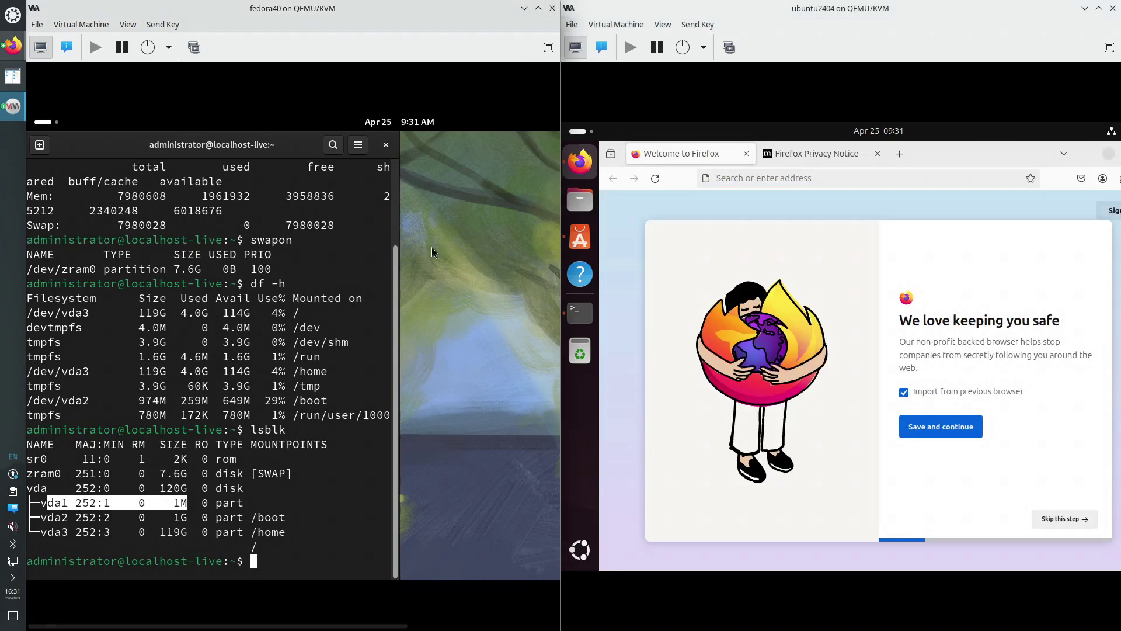
Launch Firefox in Fedora by searching 'fire' in the Activities overview
click(42, 124)
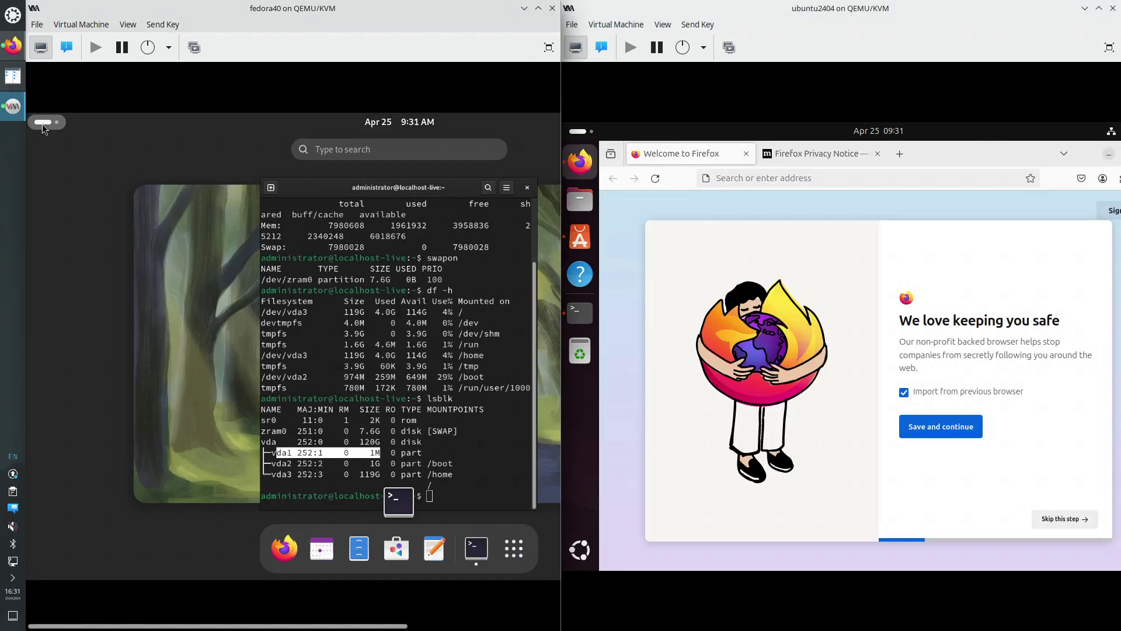
text(fire)
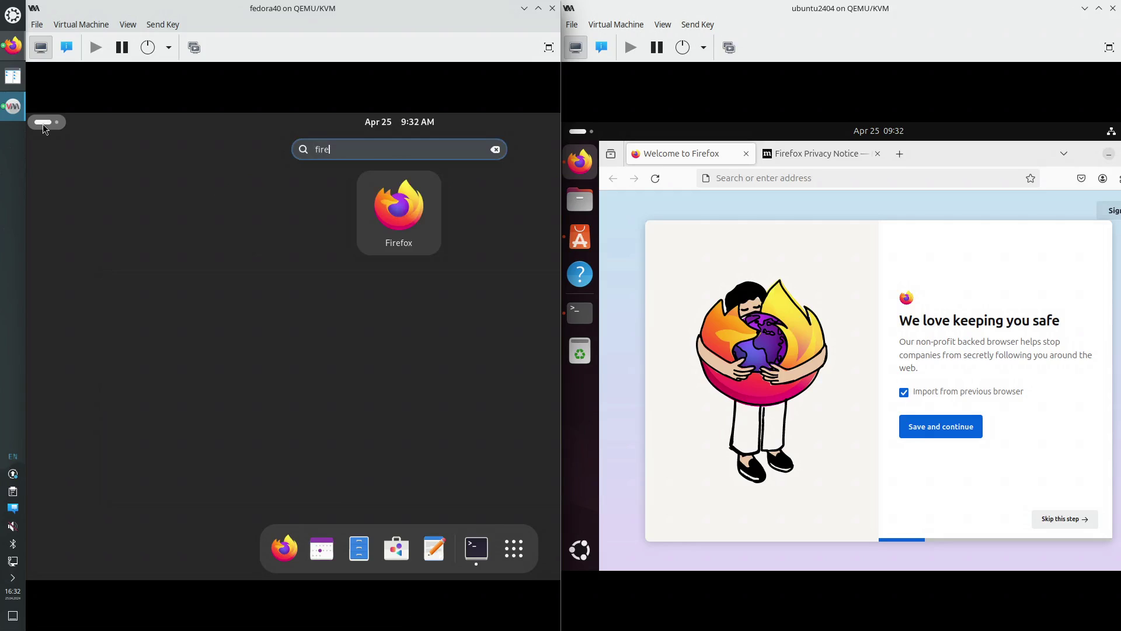
key(BackSpace)
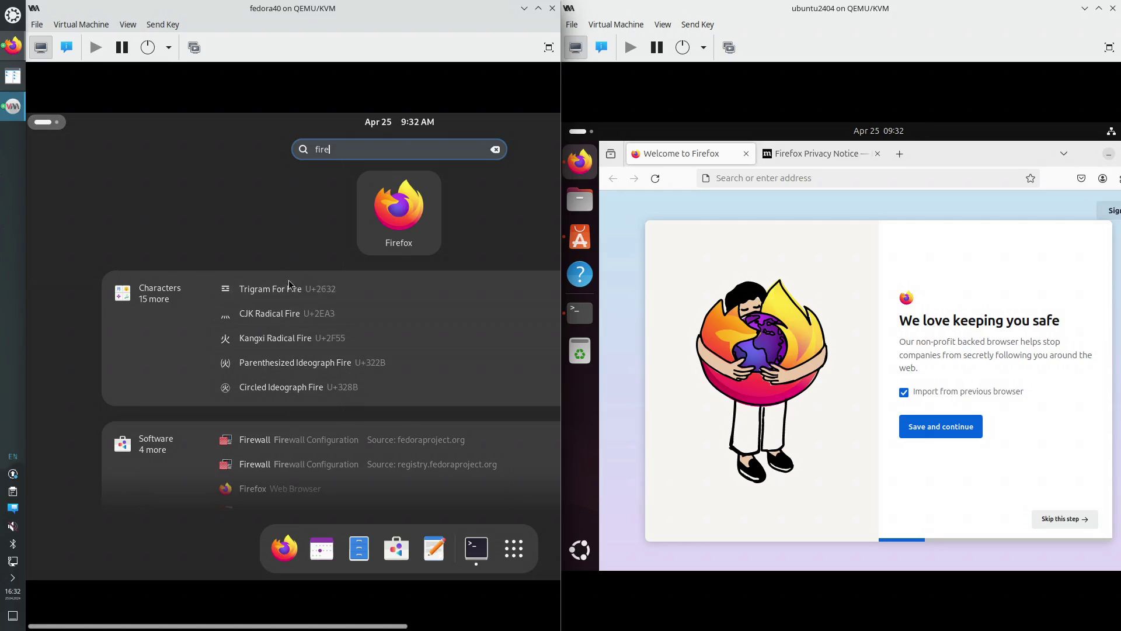
scroll(257, 467, down, 2)
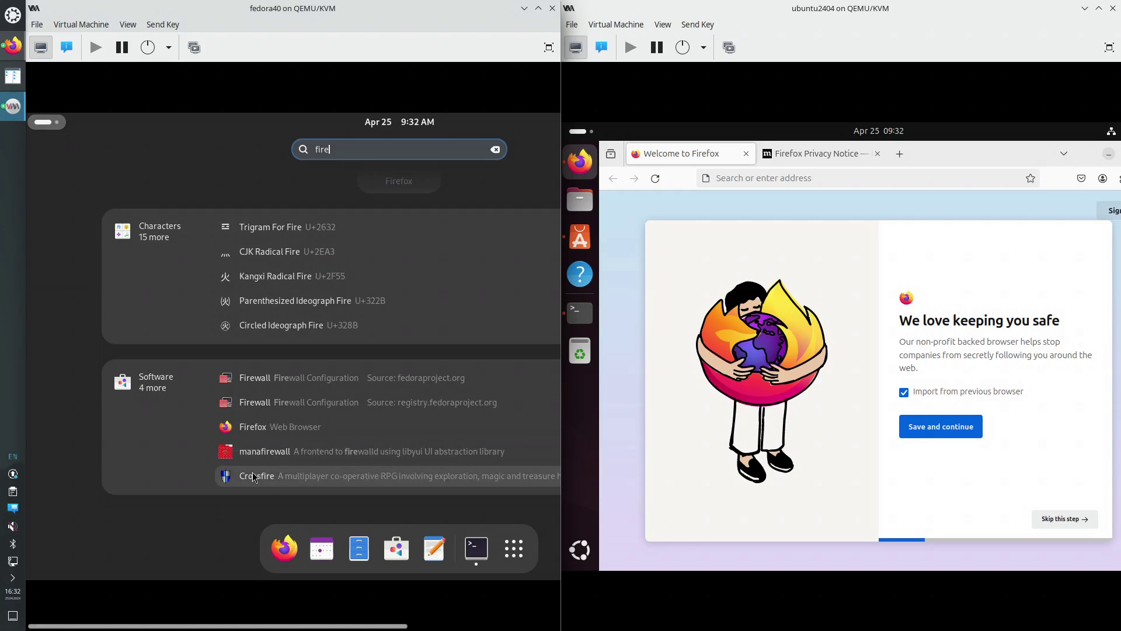
scroll(255, 476, up, 2)
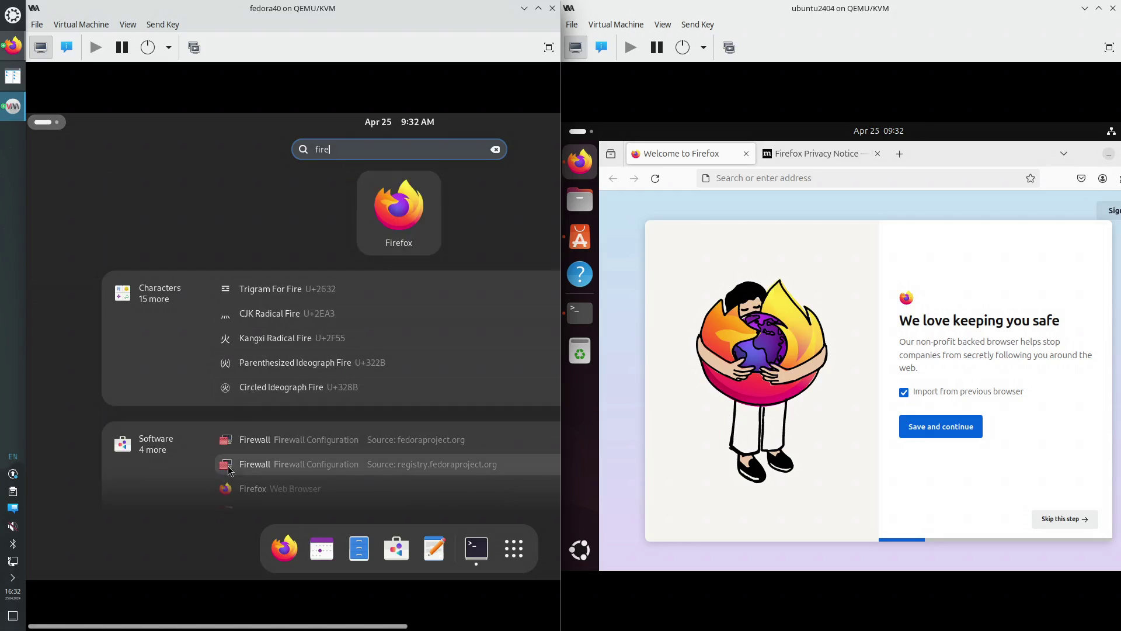
scroll(228, 471, down, 1)
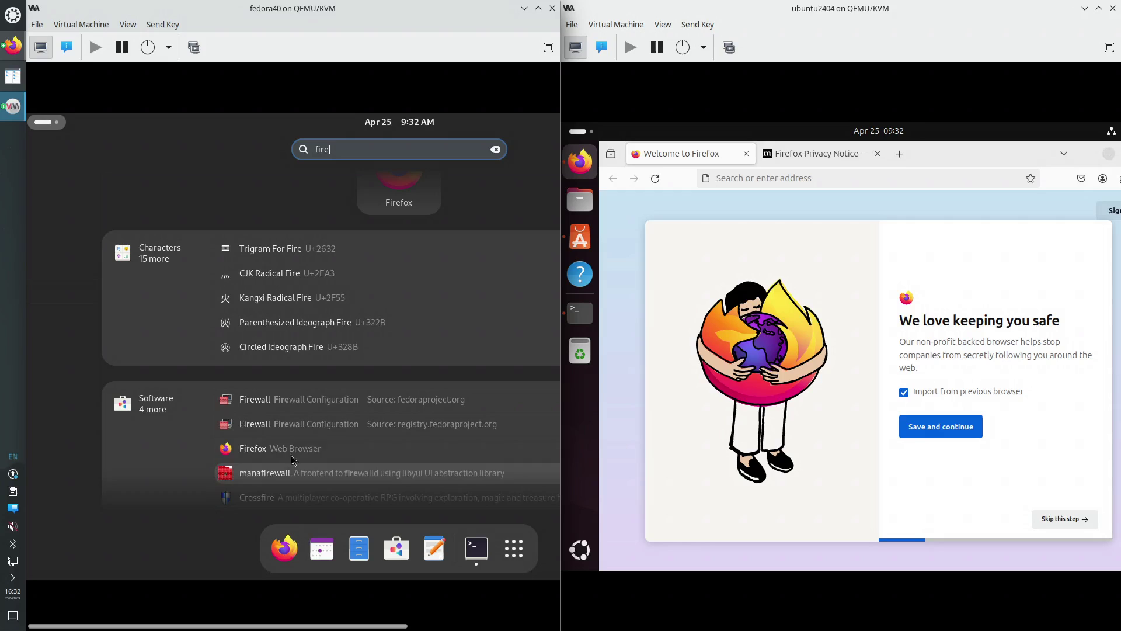
scroll(374, 196, up, 1)
click(417, 227)
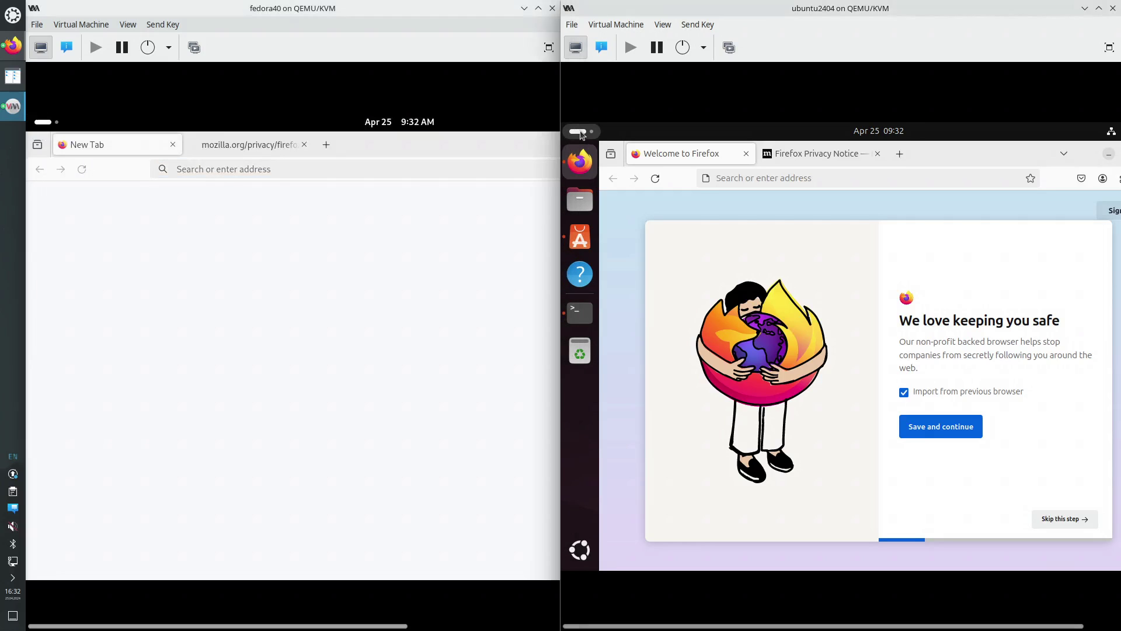
Quit Ubuntu's Firefox from its dock menu, then search Ubuntu's apps for 'fire' again
click(583, 135)
text(f)
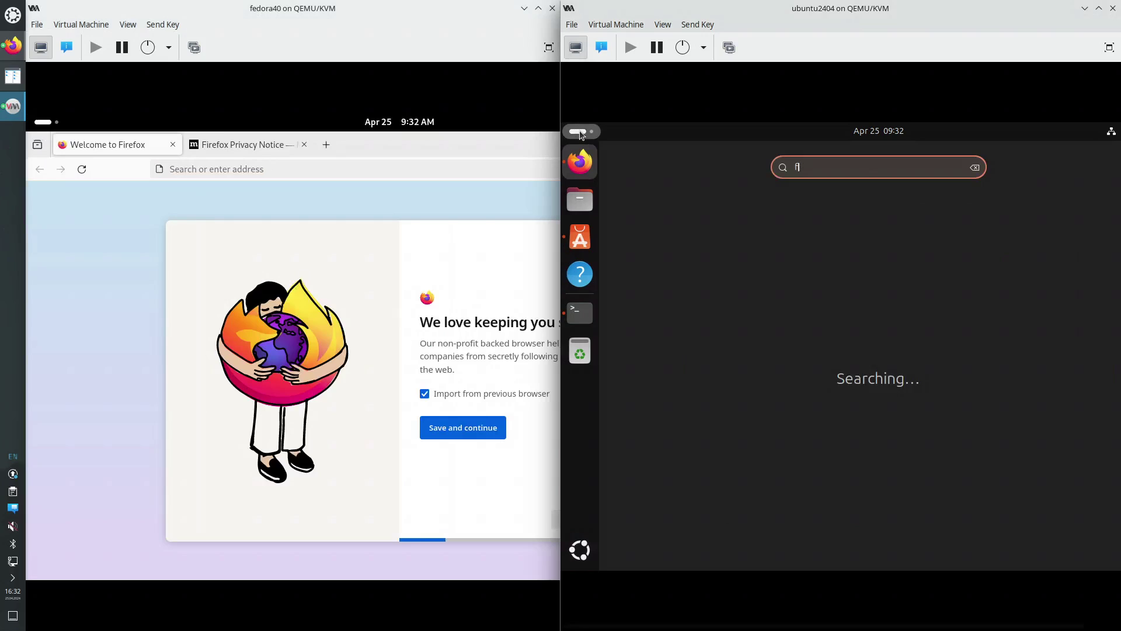
text(ire)
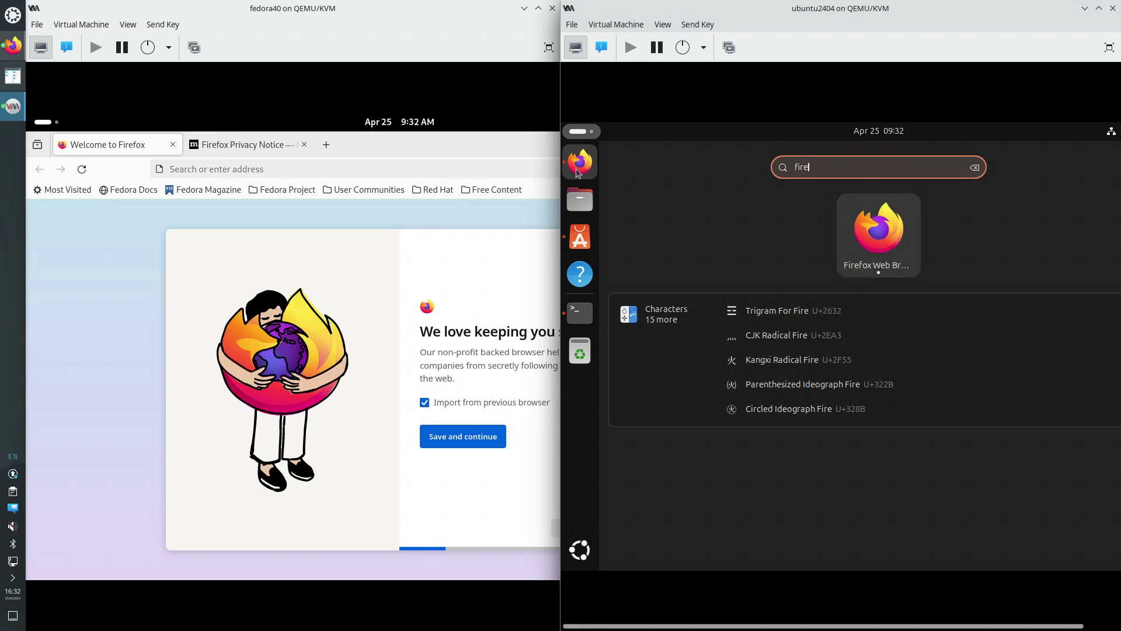
right_click(577, 173)
click(647, 305)
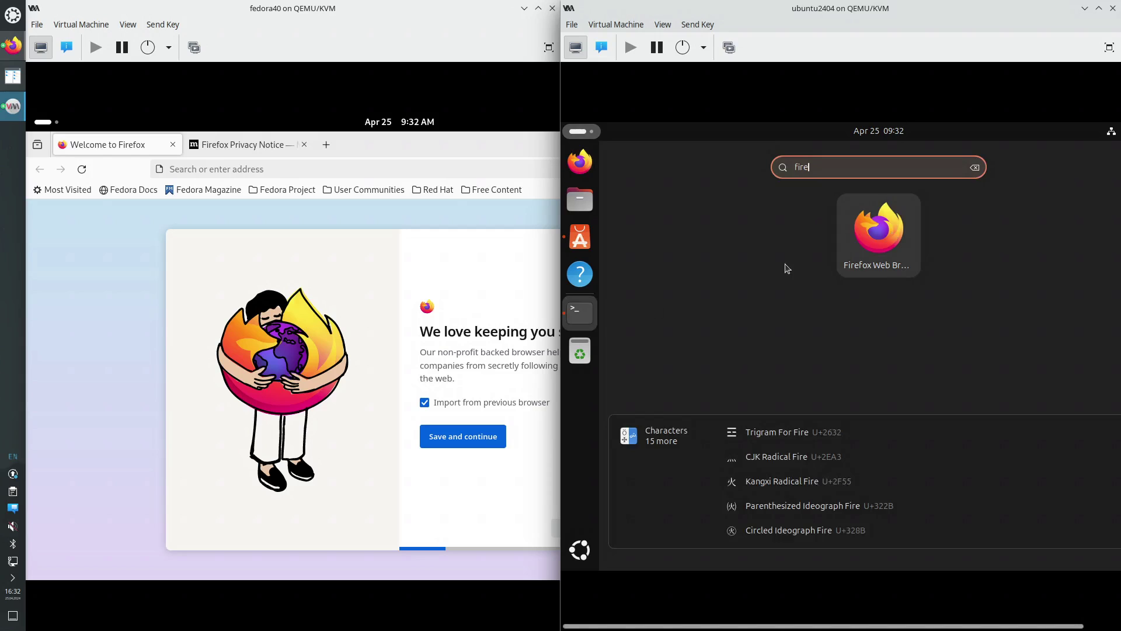
key(Escape)
click(577, 132)
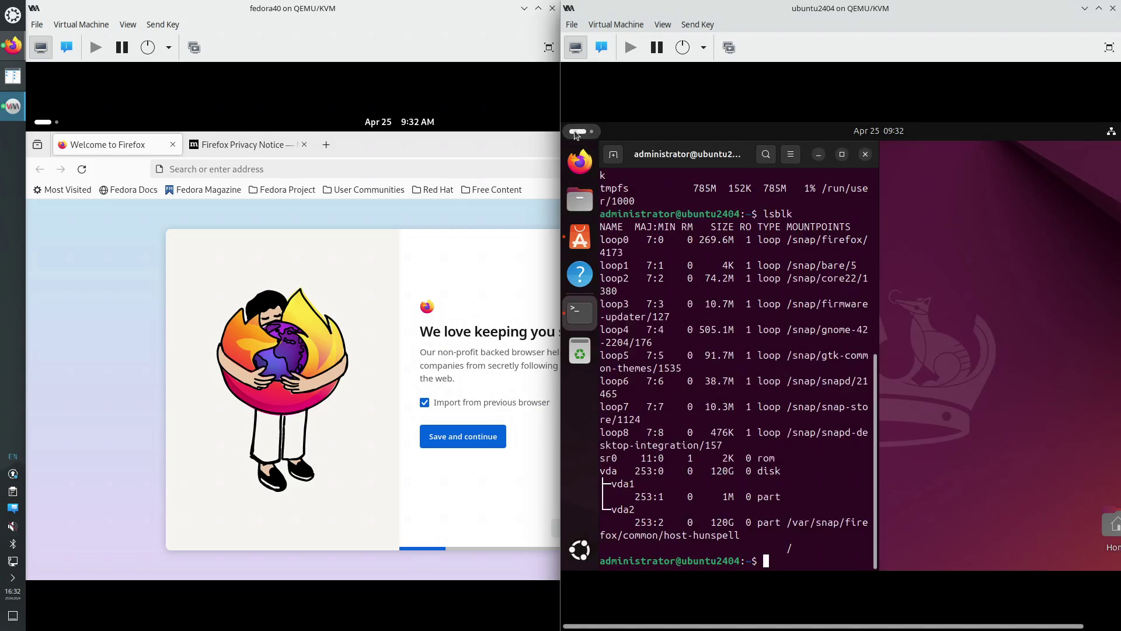
click(576, 133)
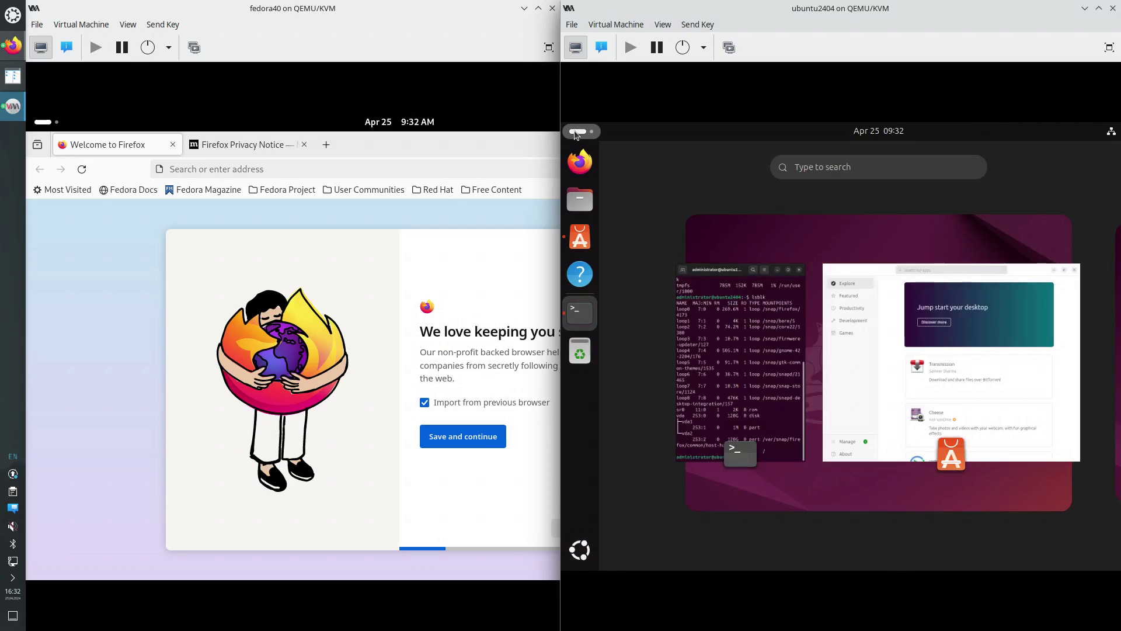
text(fire)
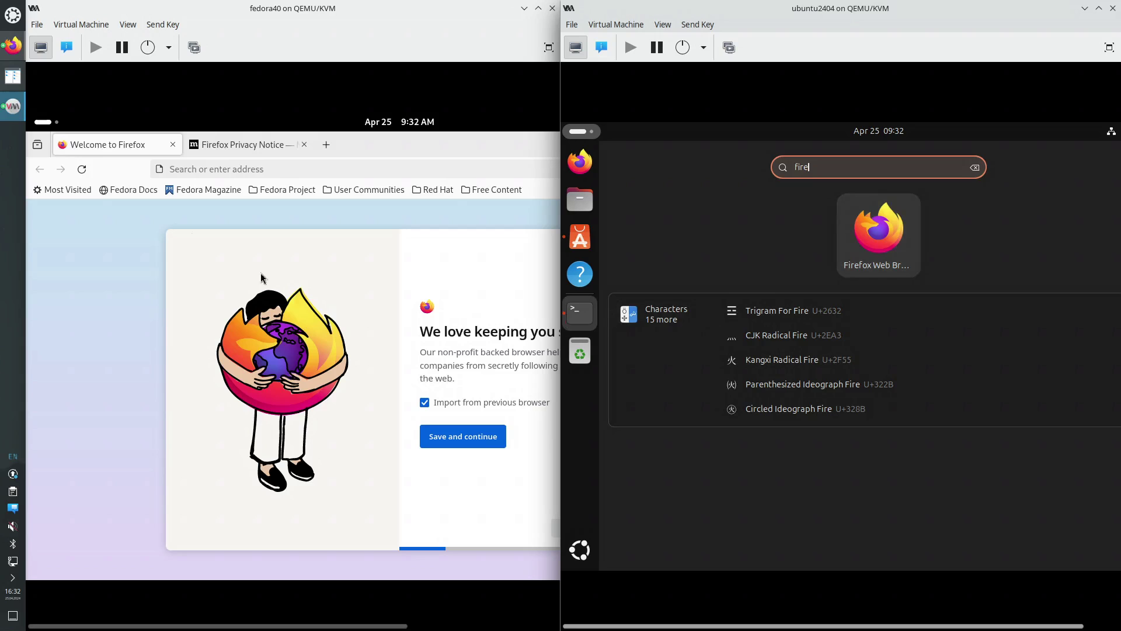
Relaunch Firefox in Fedora via a 'fire' search, then quit it with Ctrl+Q
click(44, 125)
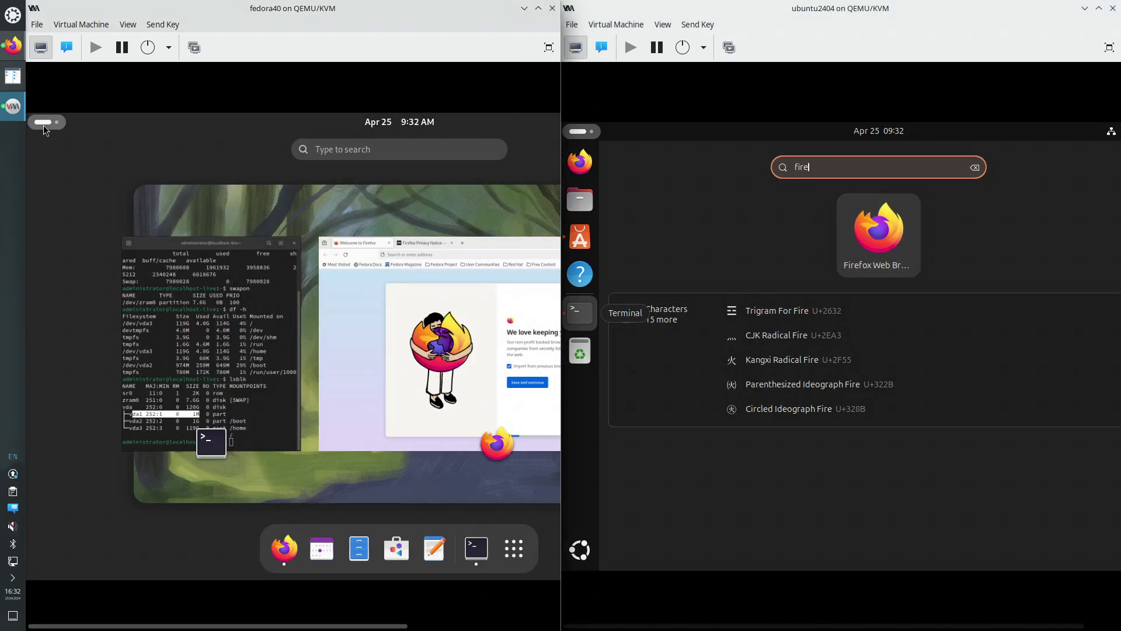
text(fire)
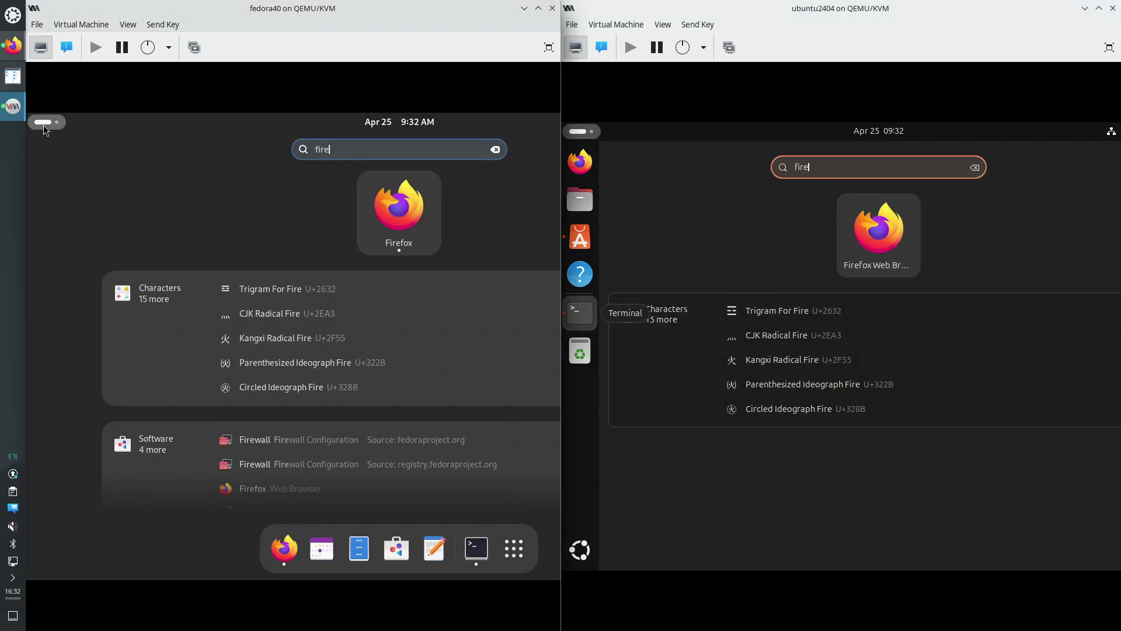
click(404, 216)
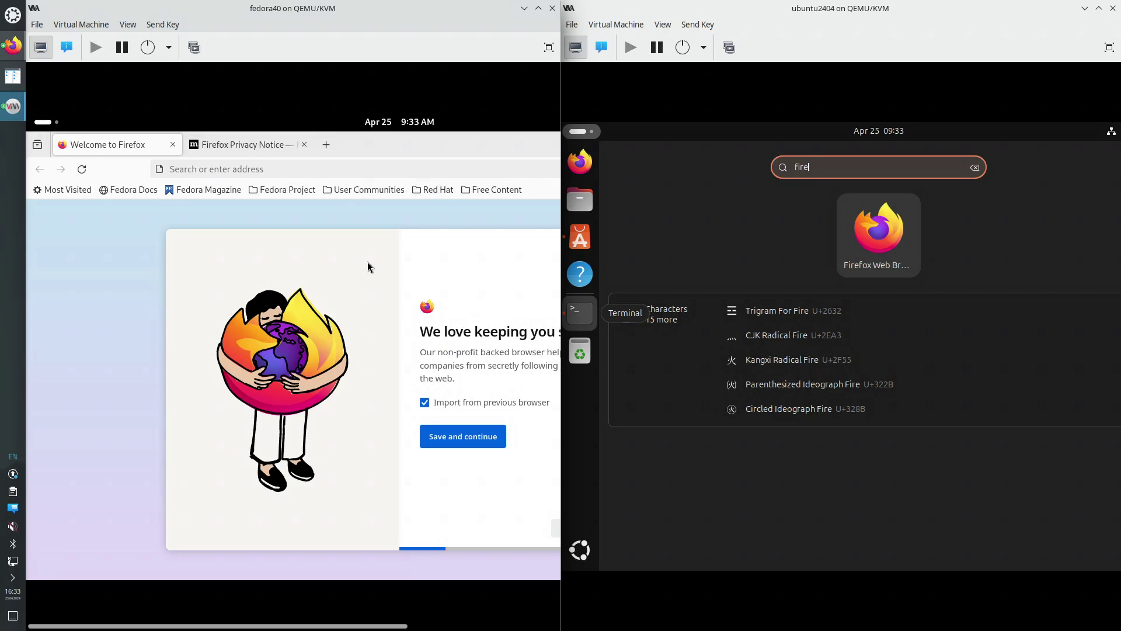
key(ctrl+q)
click(496, 256)
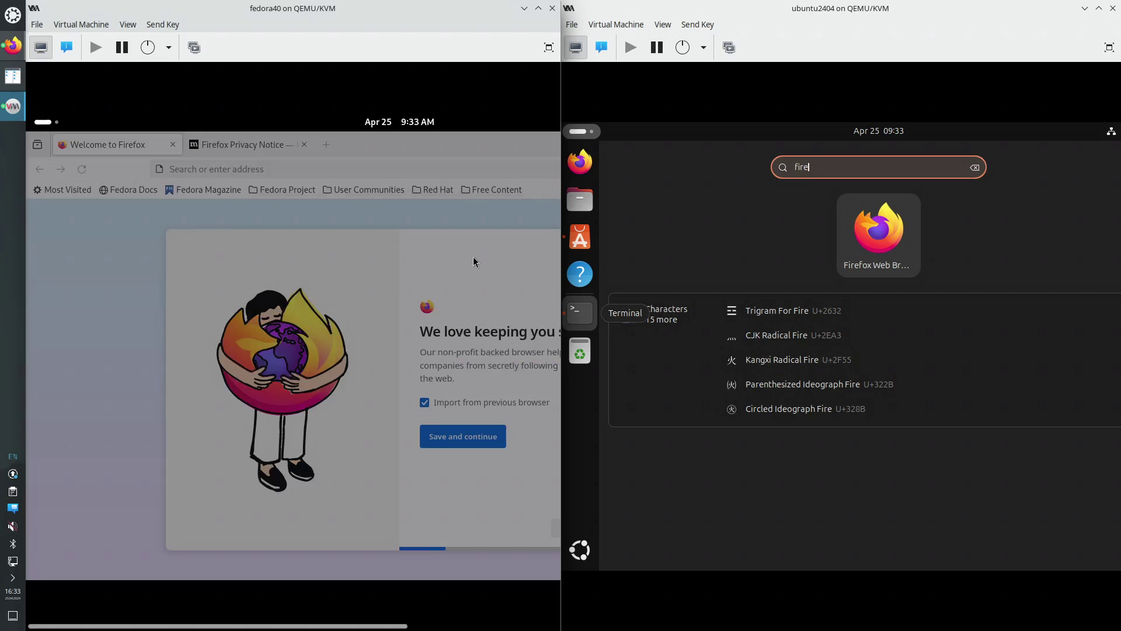
Search 'fire' in Fedora's overview and open the Crossfire entry in Software
click(40, 122)
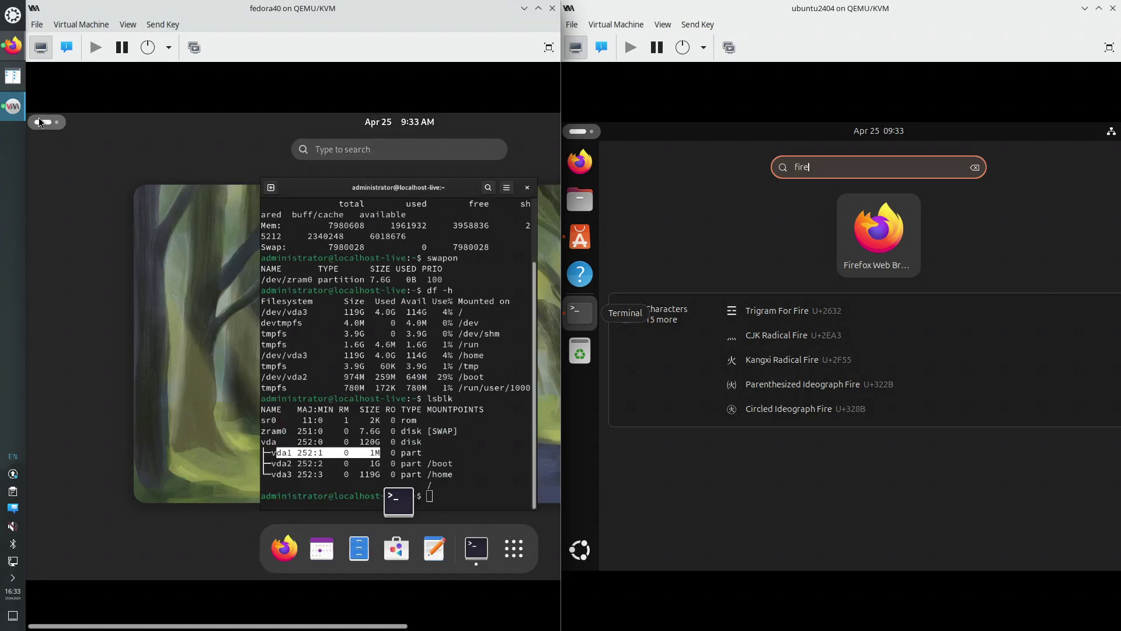
text(fire)
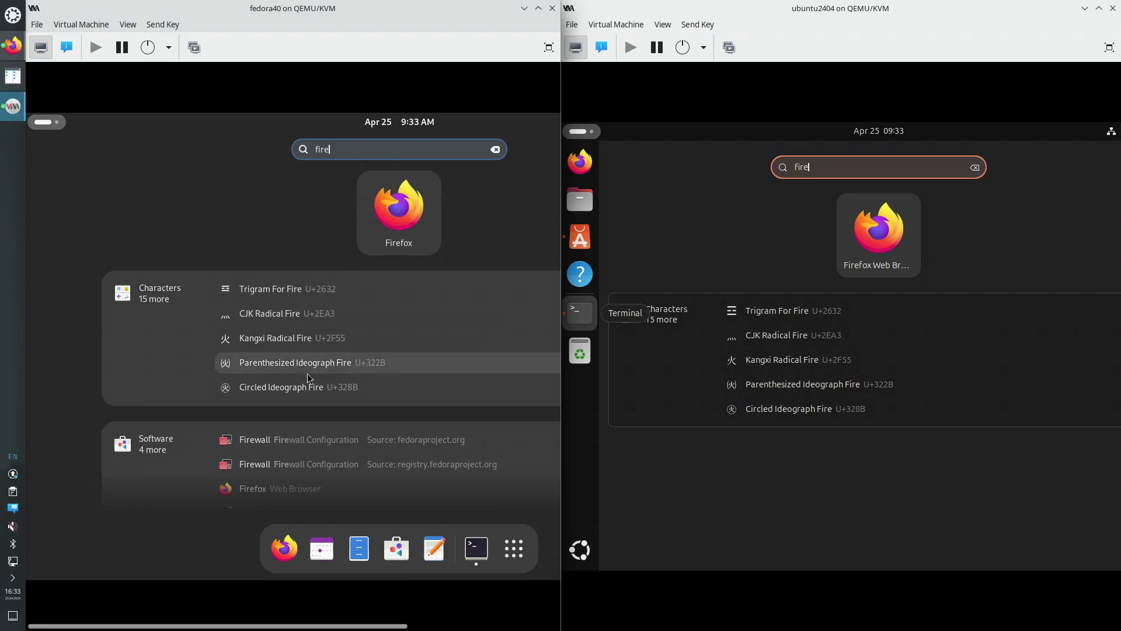
scroll(339, 427, down, 2)
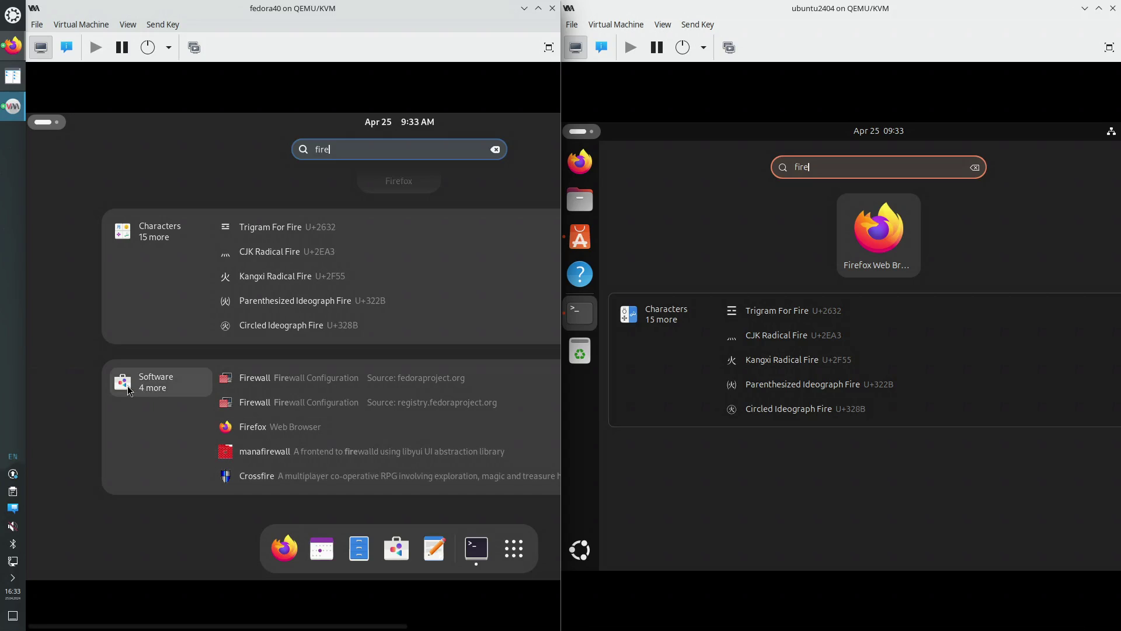
click(268, 477)
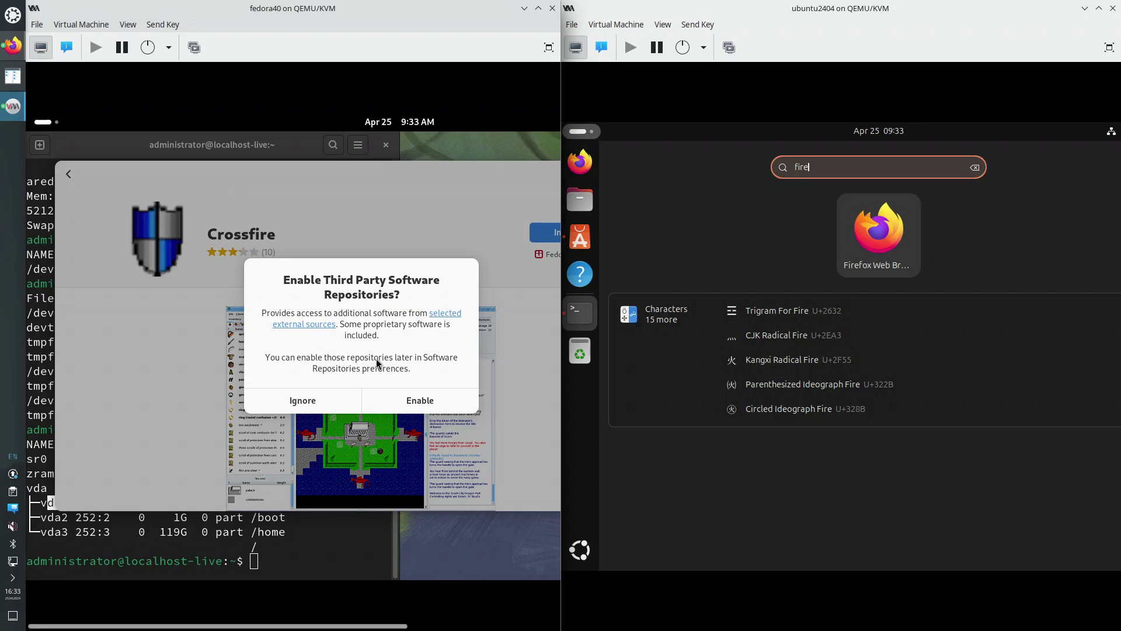
Enable third-party repositories in Fedora, authenticating with the admin password
click(414, 410)
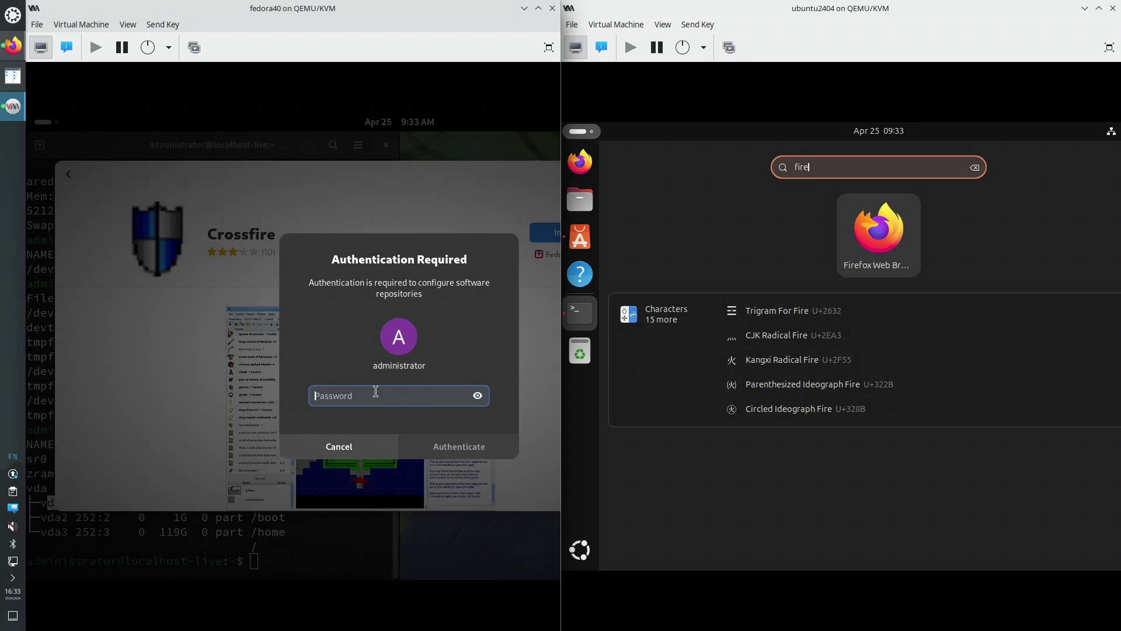
text(•••••)
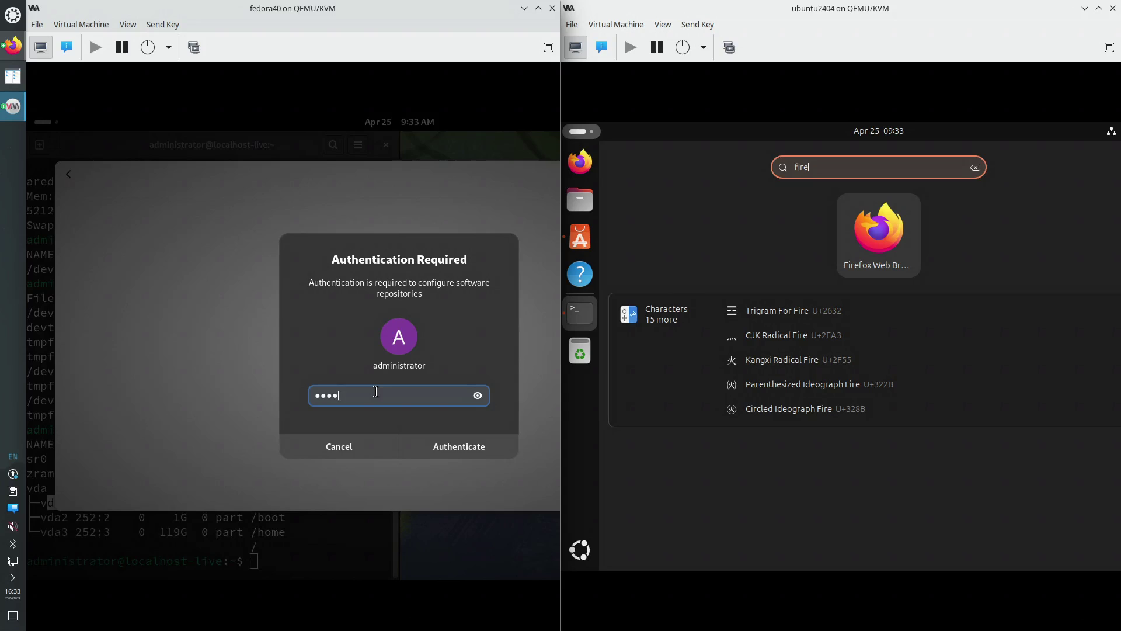
key(Return)
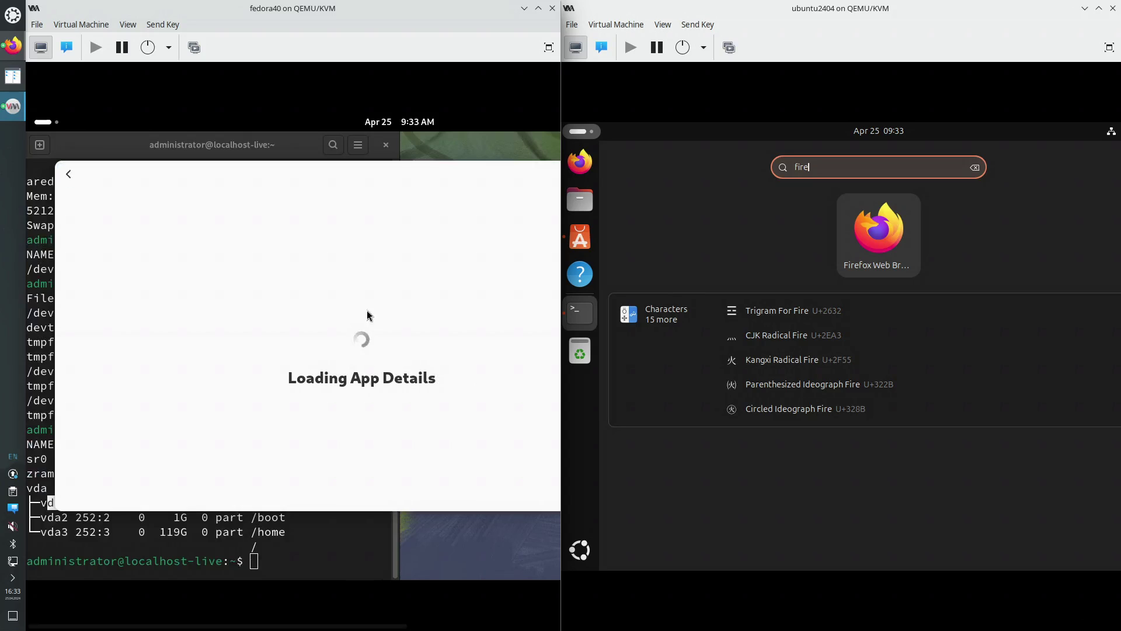
Search Ubuntu's apps for 'softwa' to find App Center
drag(400, 166, 377, 169)
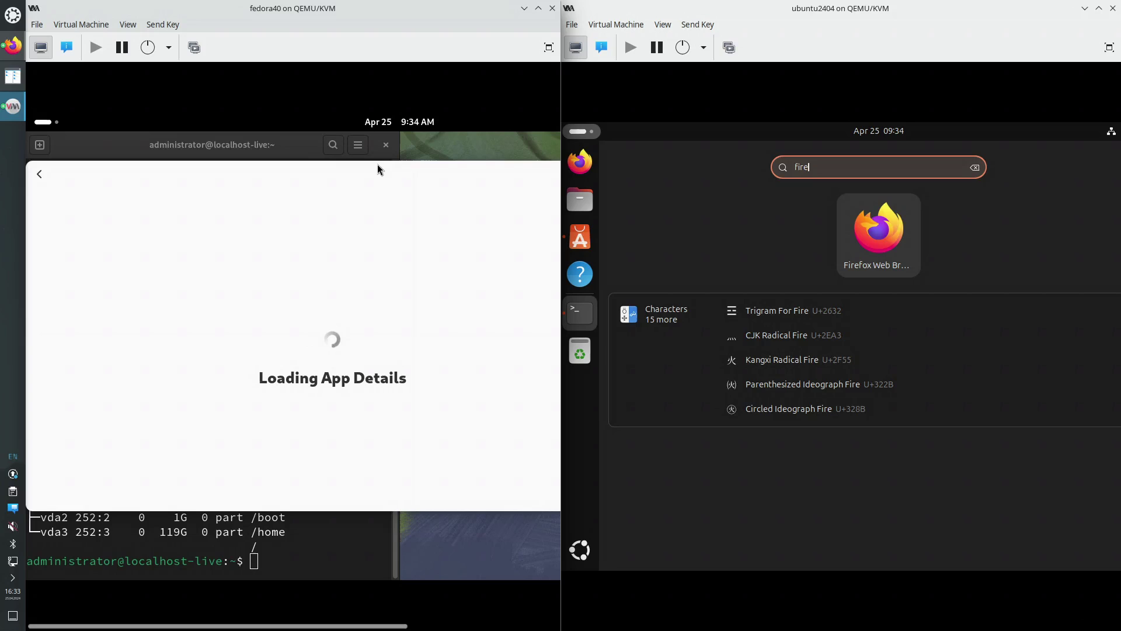
click(580, 132)
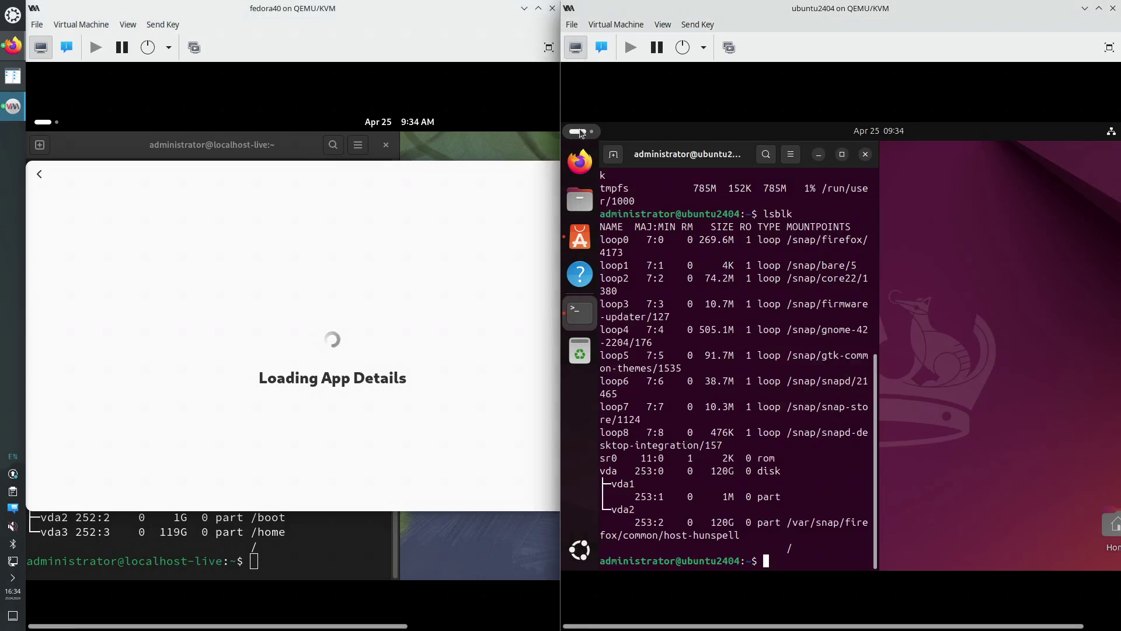
click(580, 131)
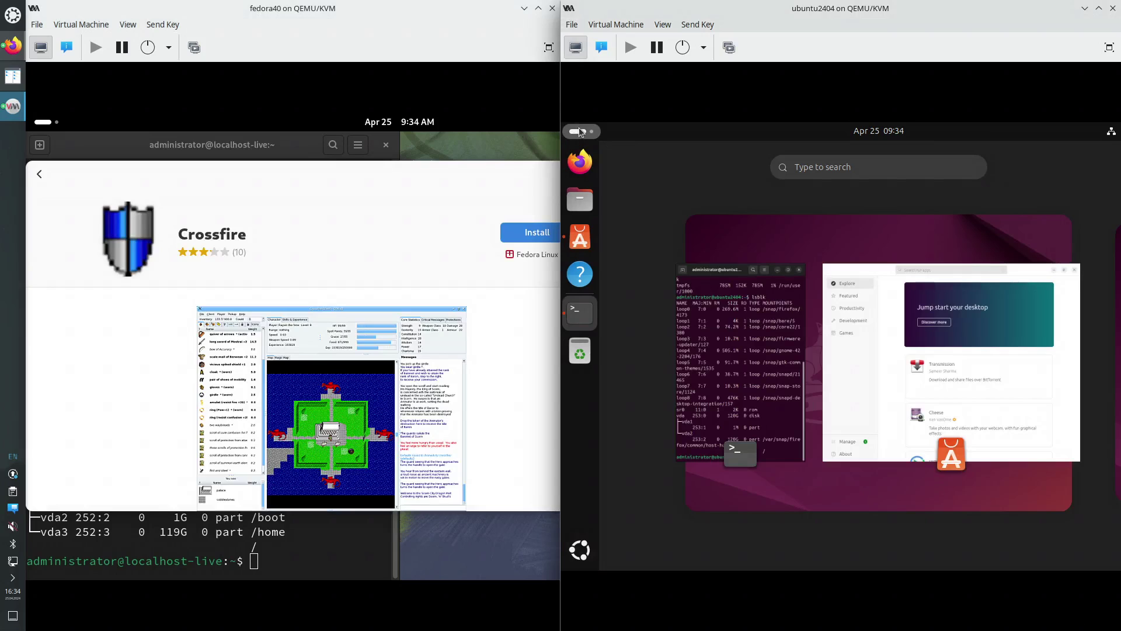
text(sof)
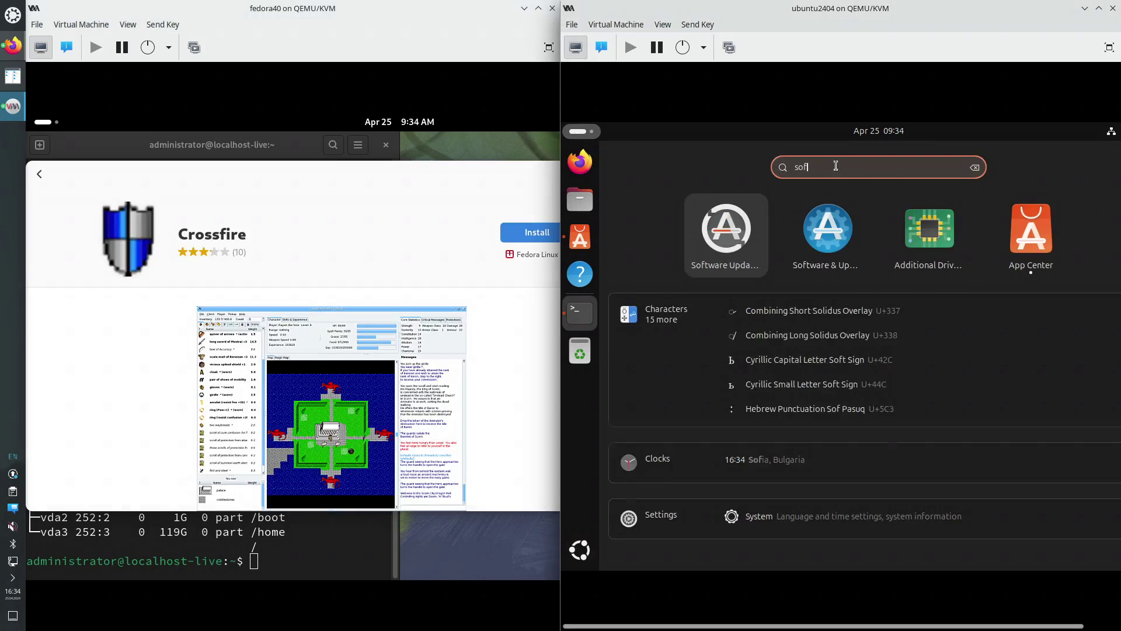
text(twa)
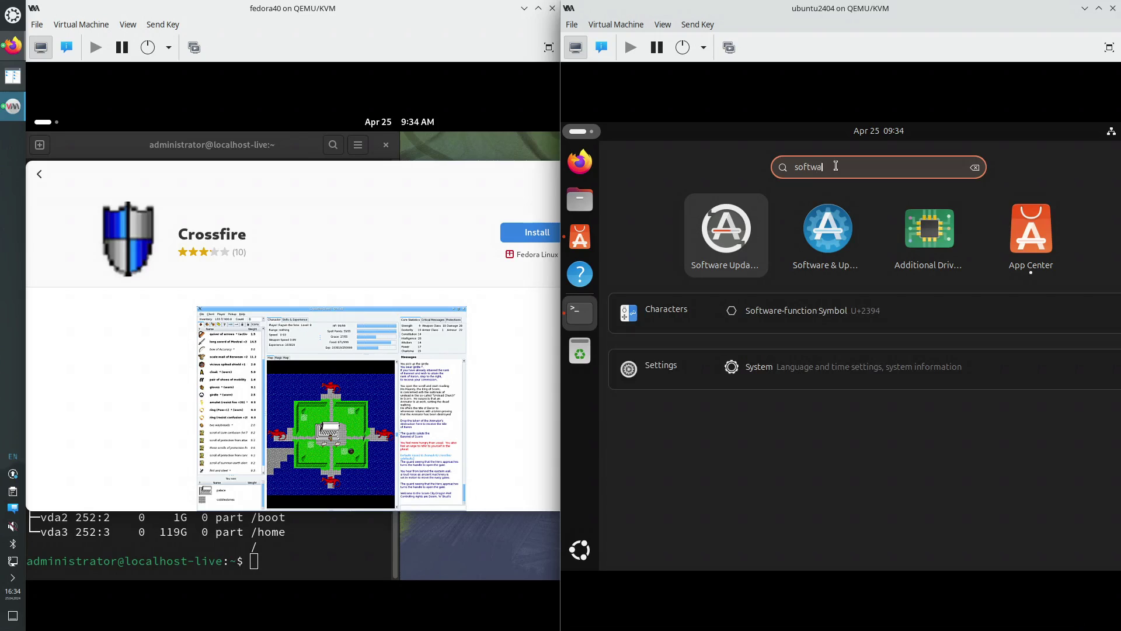
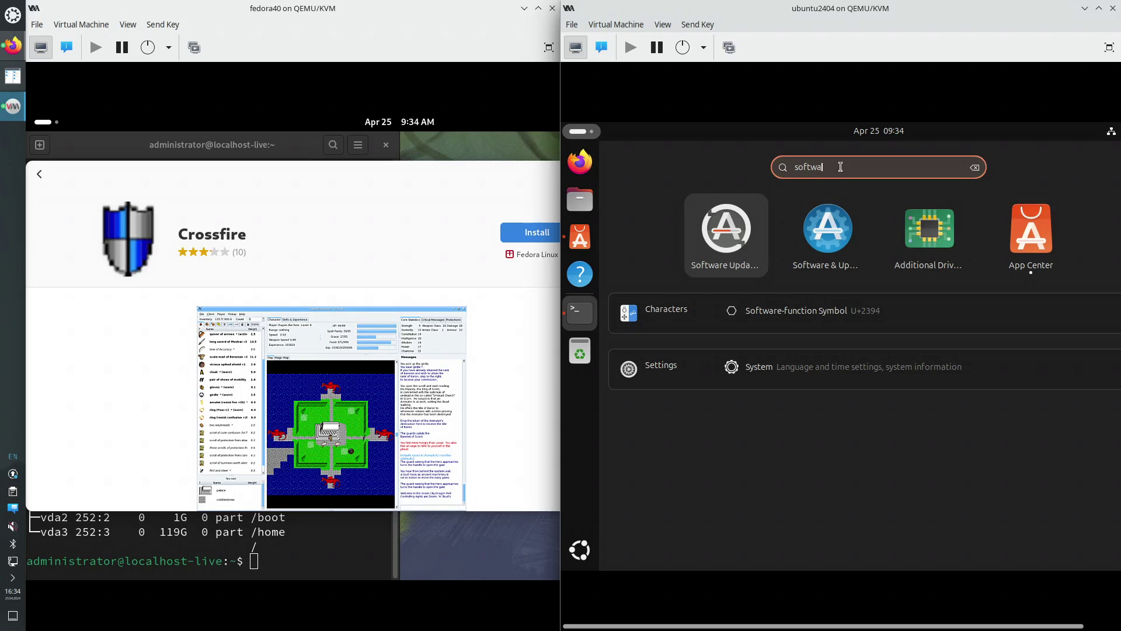
Re-enter 'fire' in the search and scroll through Fedora's Crossfire details page
drag(840, 167, 752, 164)
text(fire)
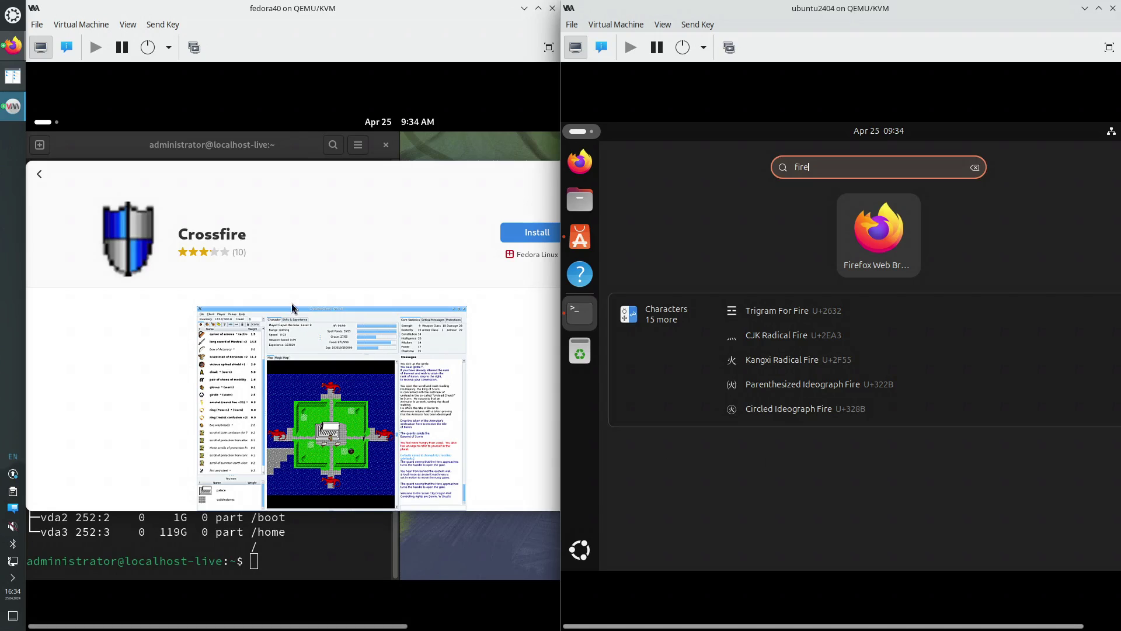
click(270, 284)
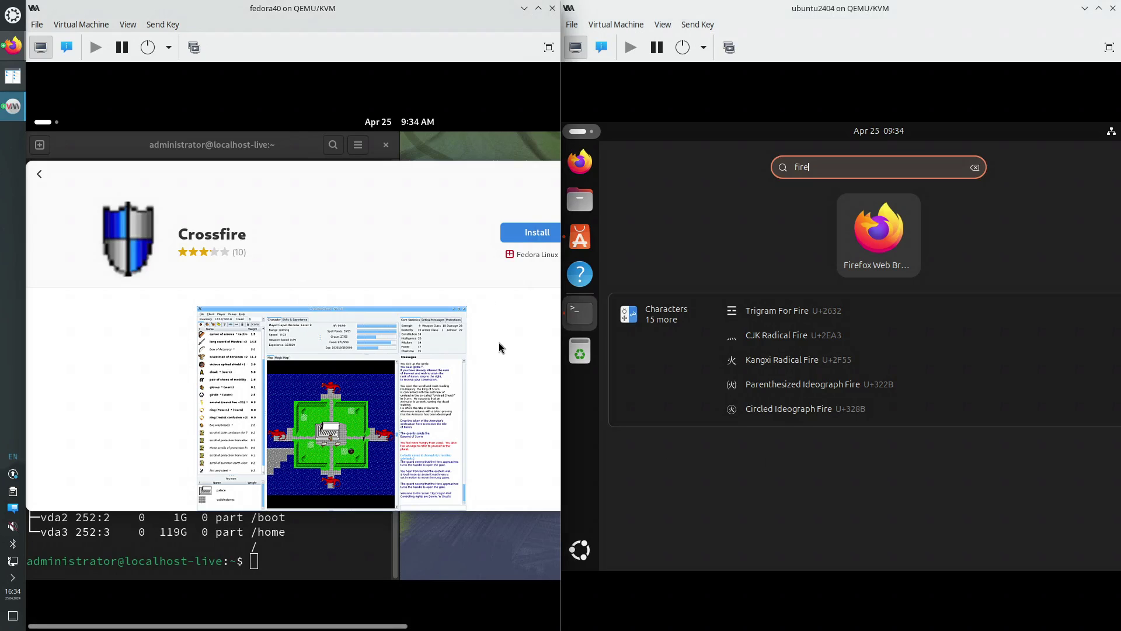
scroll(499, 347, down, 2)
scroll(499, 347, down, 2)
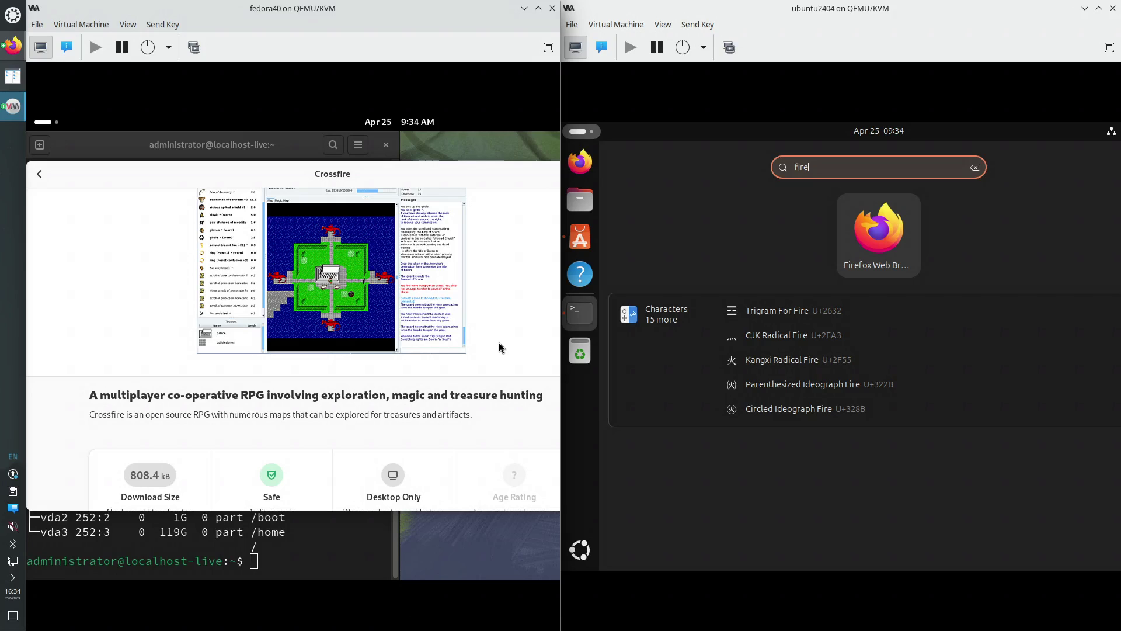
scroll(499, 342, down, 2)
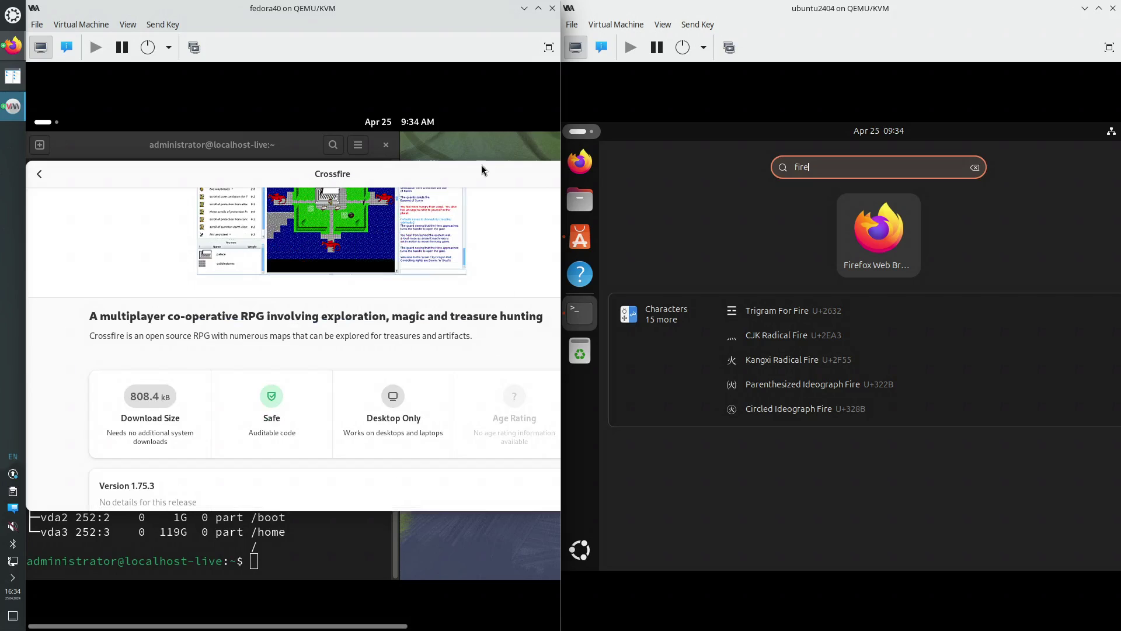
Maximize the Crossfire window and check its Fedora Linux package source
double_click(457, 170)
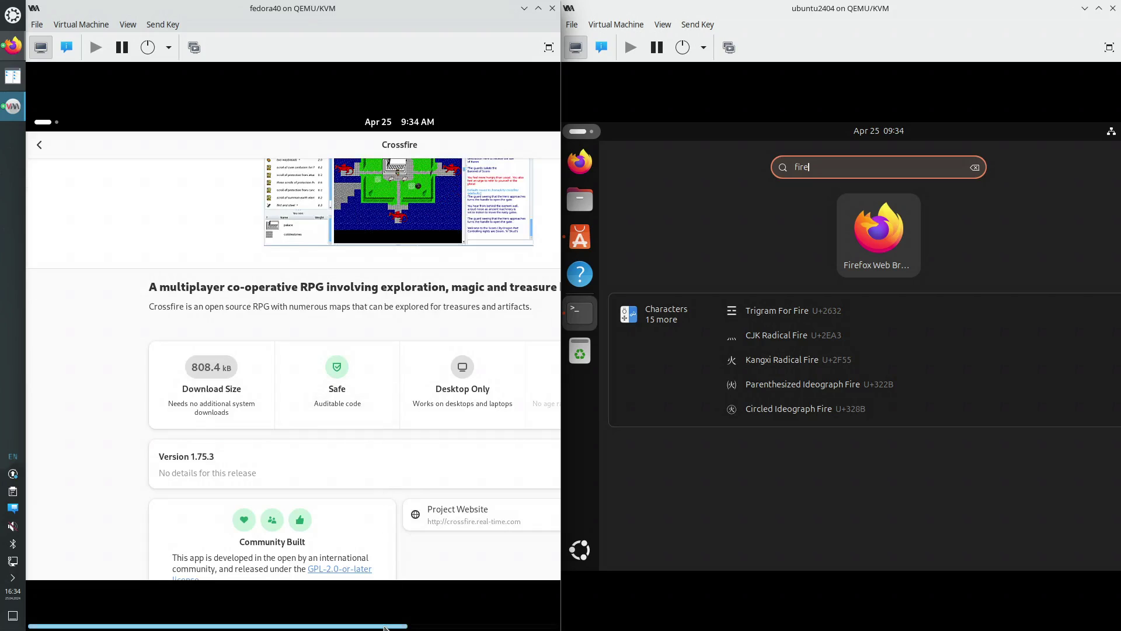
drag(384, 628, 535, 628)
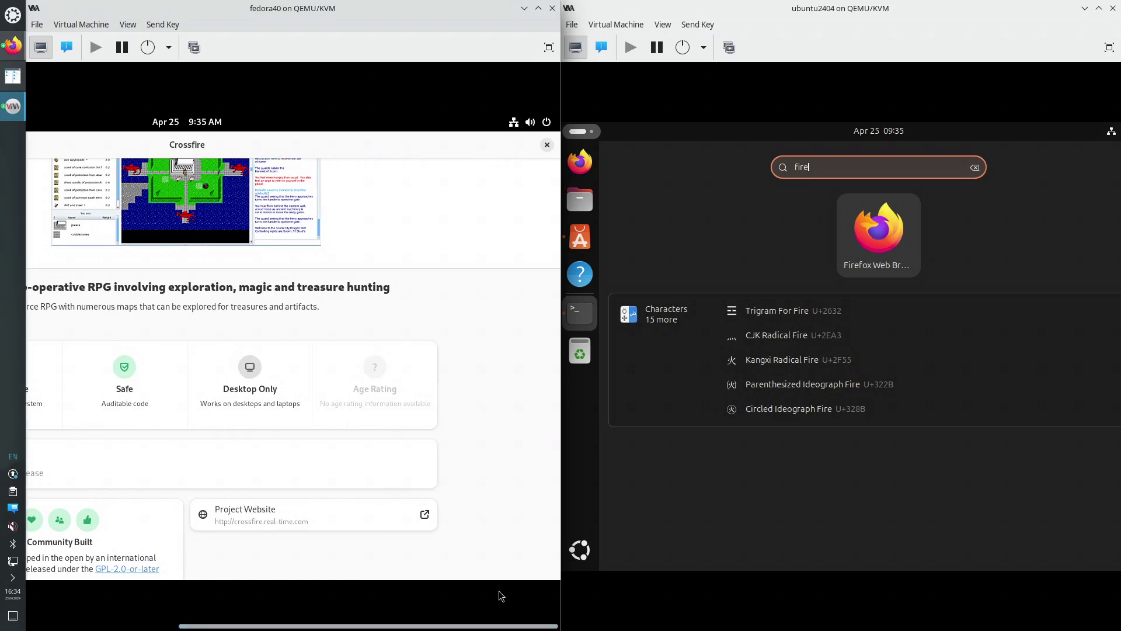
scroll(474, 480, up, 5)
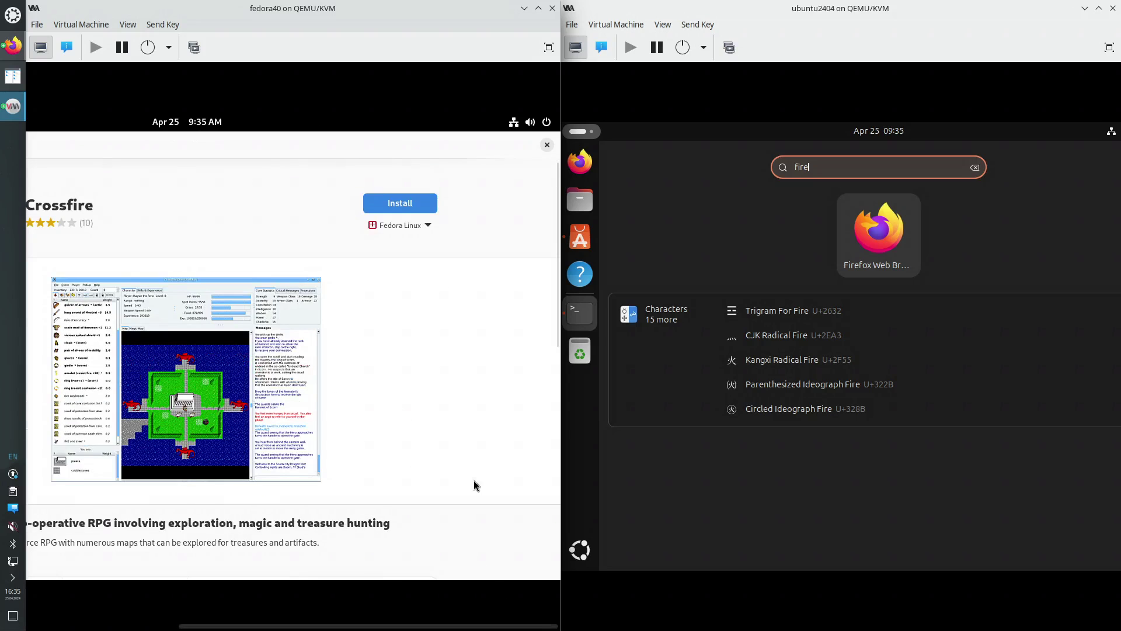
click(428, 226)
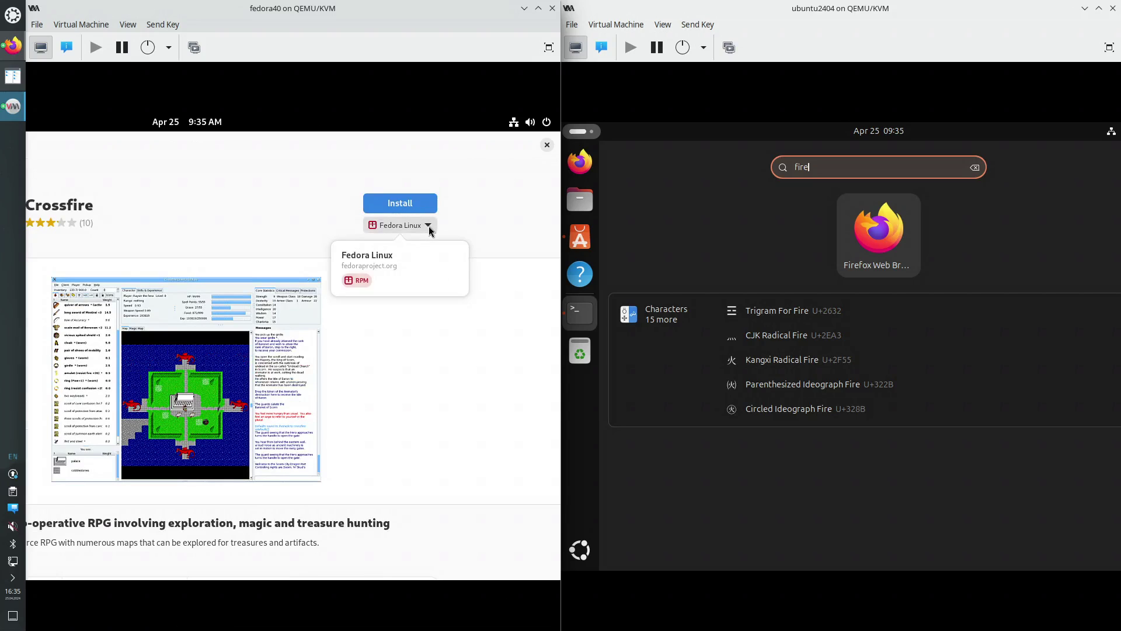
click(488, 224)
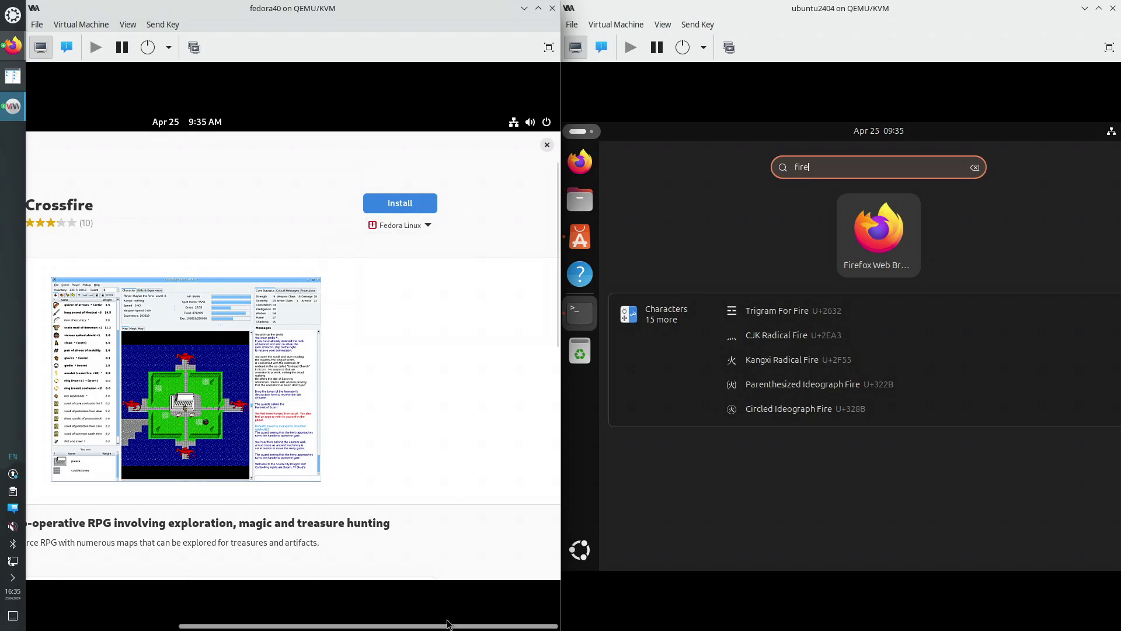
drag(451, 627, 112, 621)
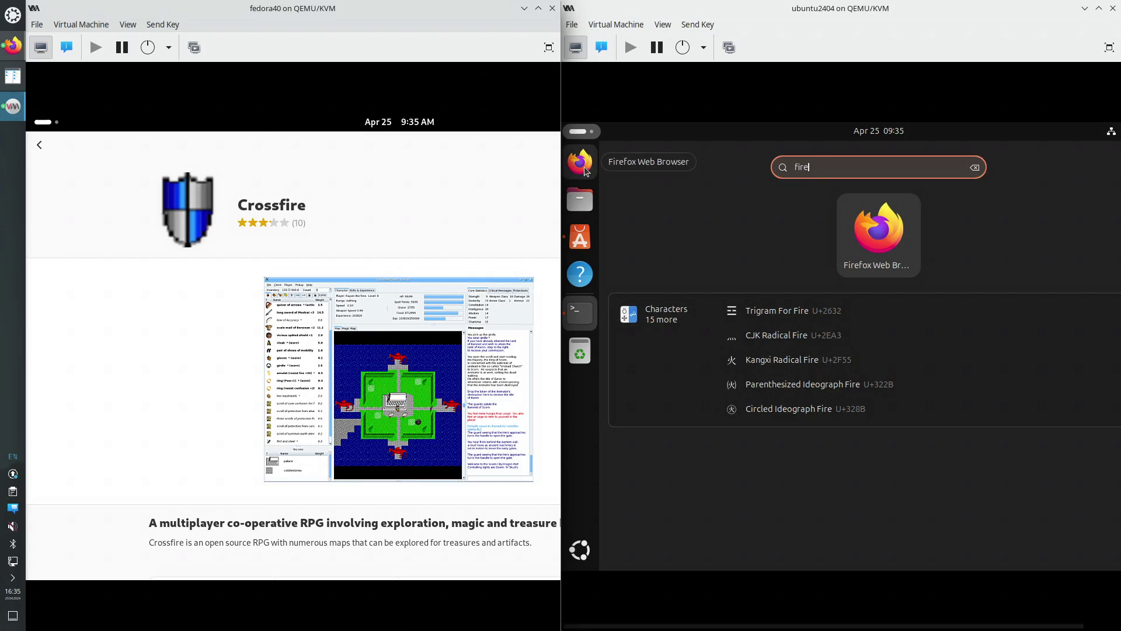
Search Firefox for 'flathub', open the Flathub site in a new tab, then minimize the browser
click(12, 46)
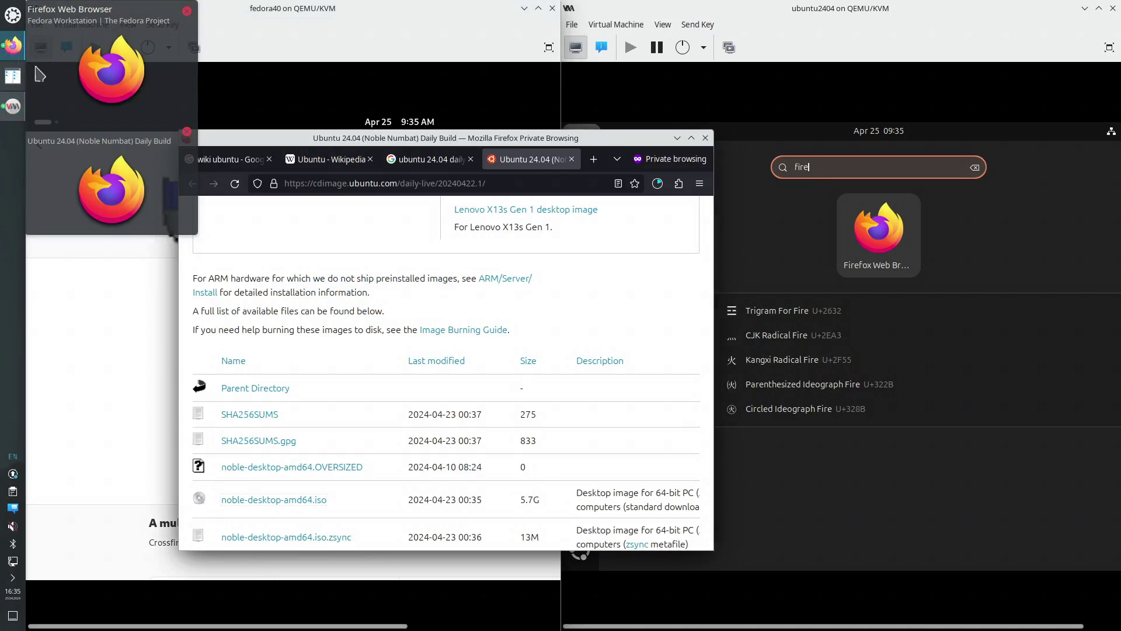
key(ctrl+l)
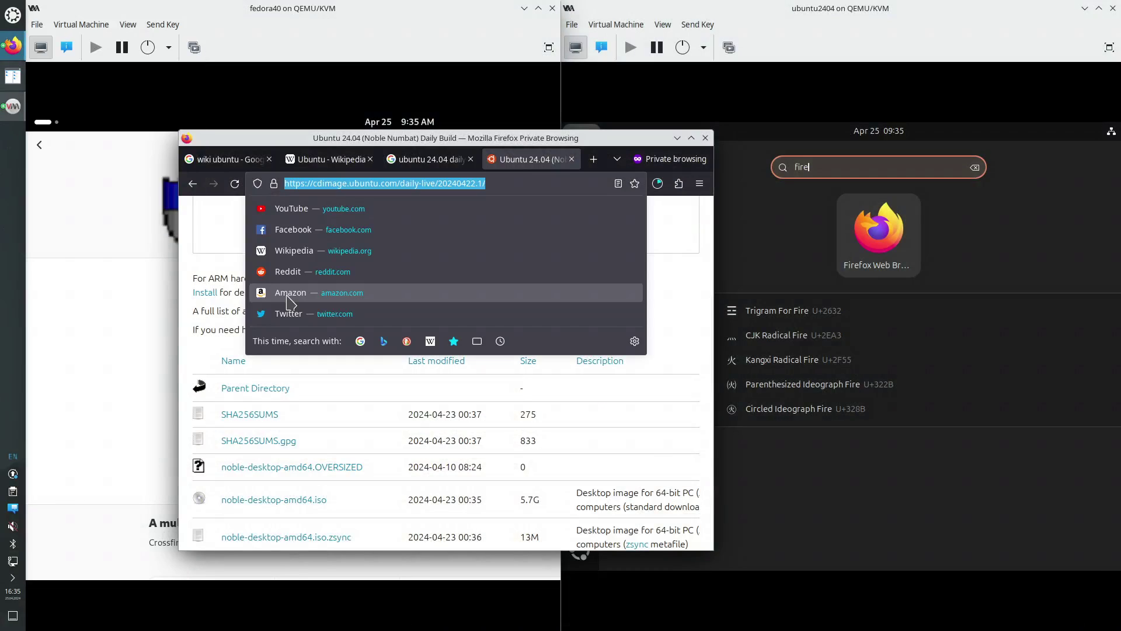
text(flathu)
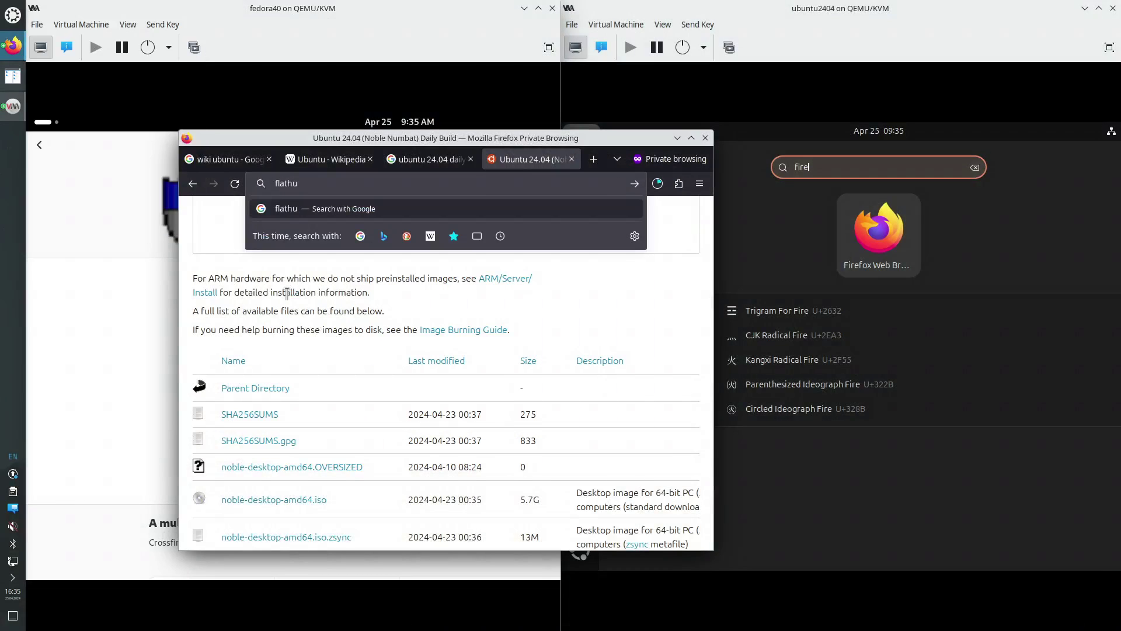
text(b)
key(Return)
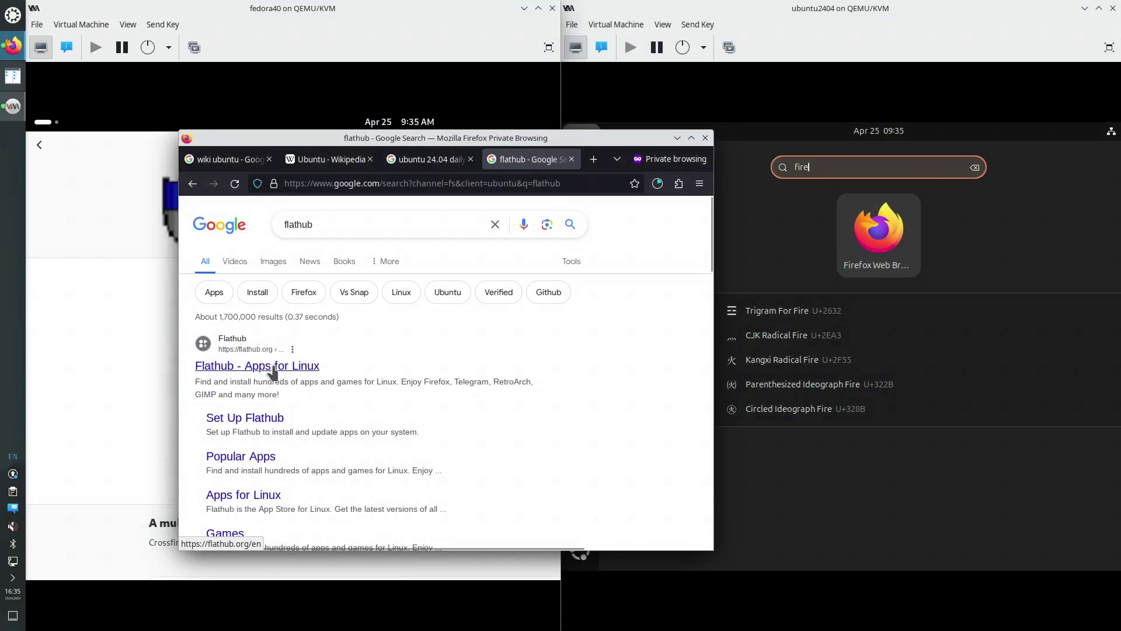
right_click(273, 369)
click(315, 377)
click(540, 159)
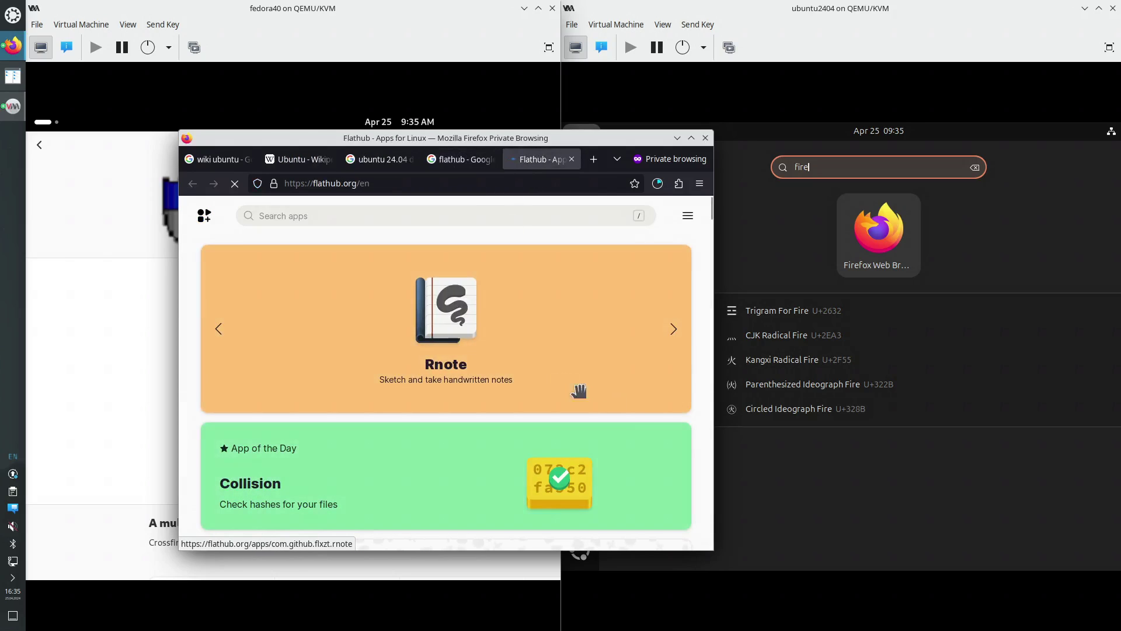
click(678, 138)
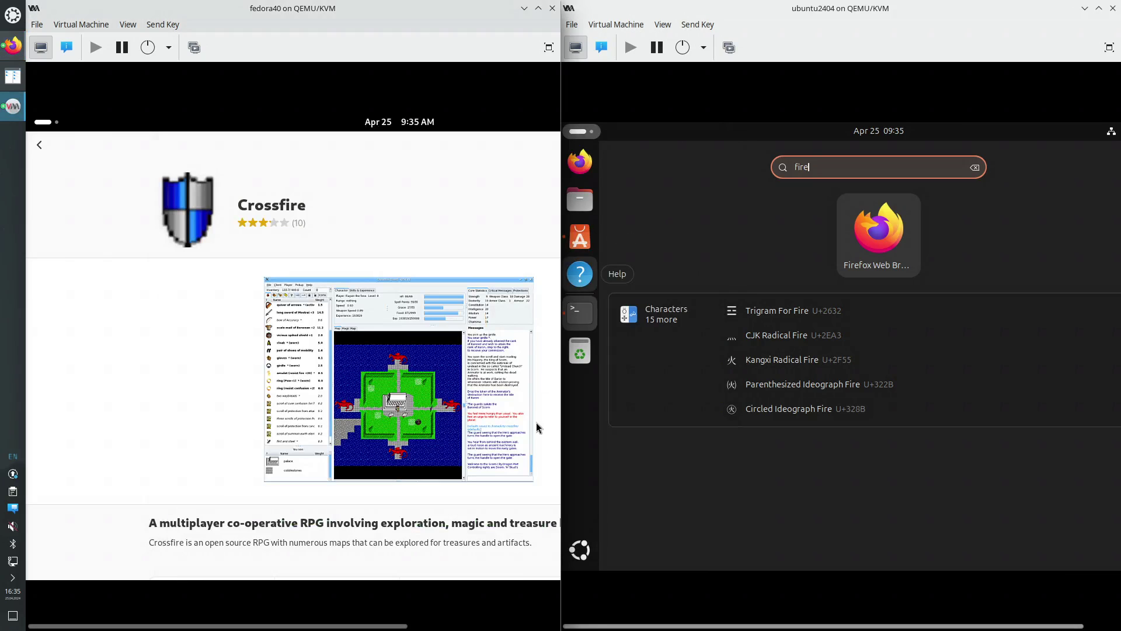
Return to the 'fire' results, show Fedora's Installed apps, and bring App Center forward
click(39, 145)
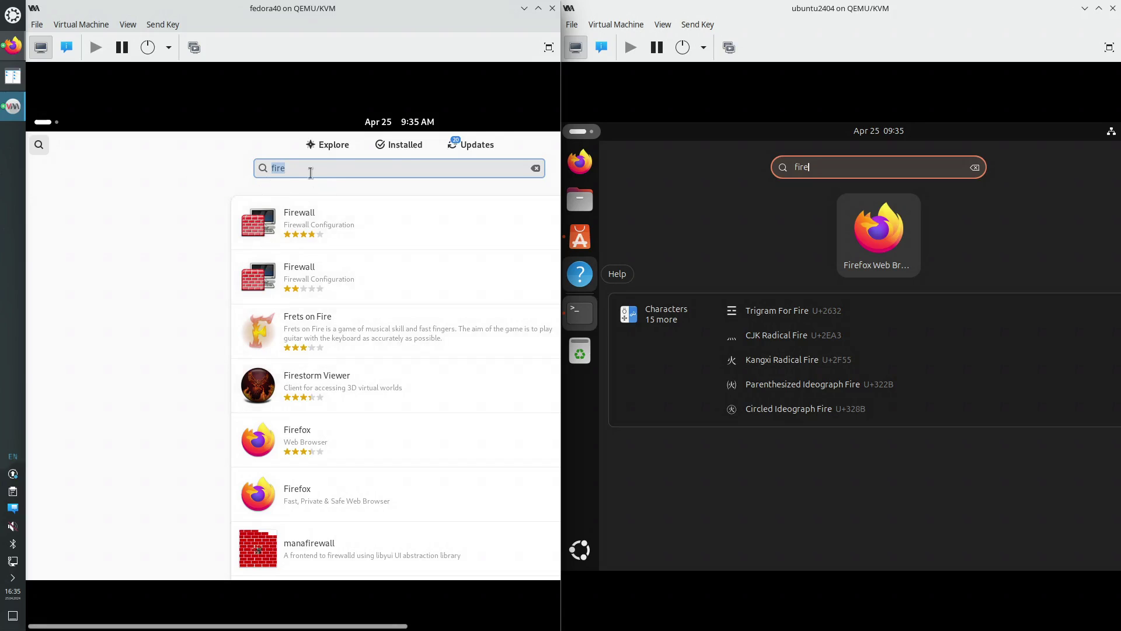
click(389, 148)
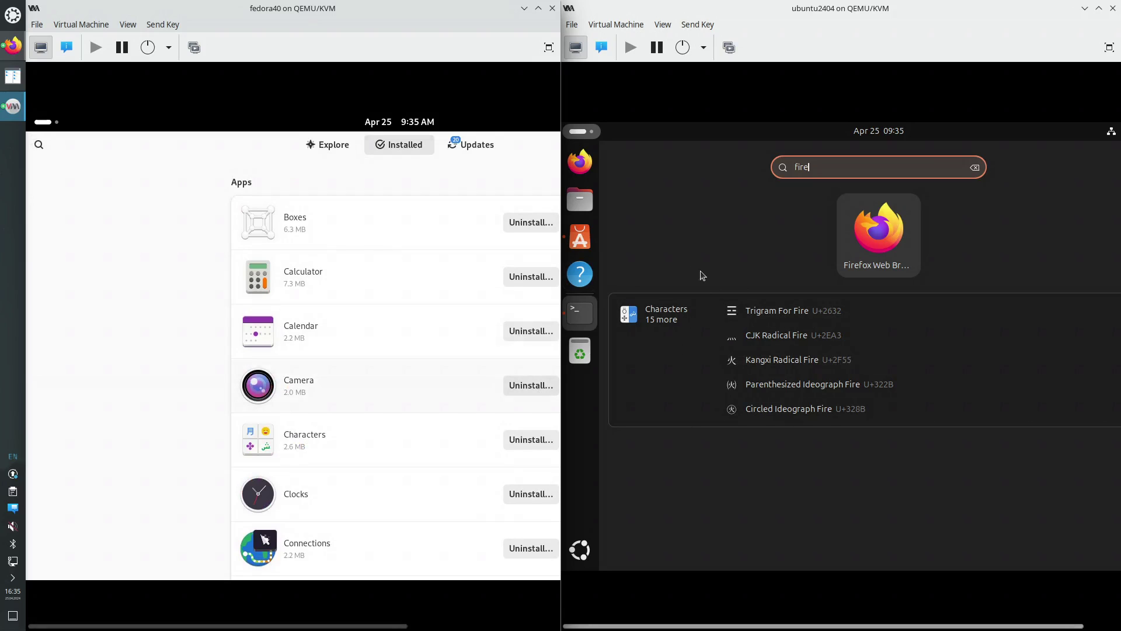
click(580, 239)
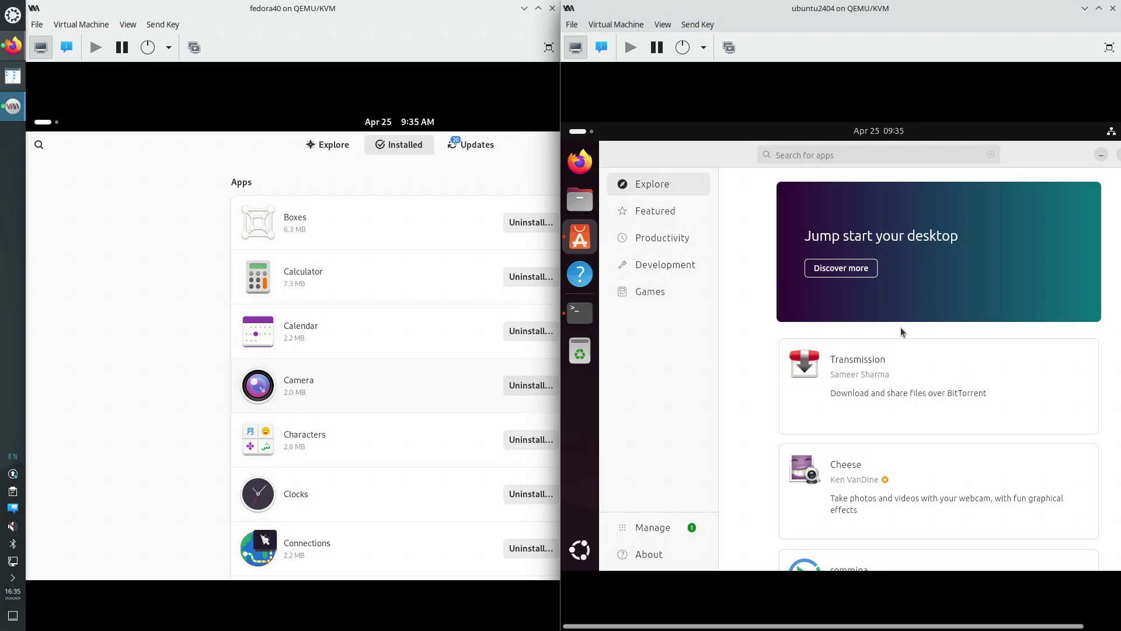
Browse App Center's Explore, Featured and Games pages, then view available updates under Manage
scroll(902, 330, down, 8)
scroll(901, 331, down, 5)
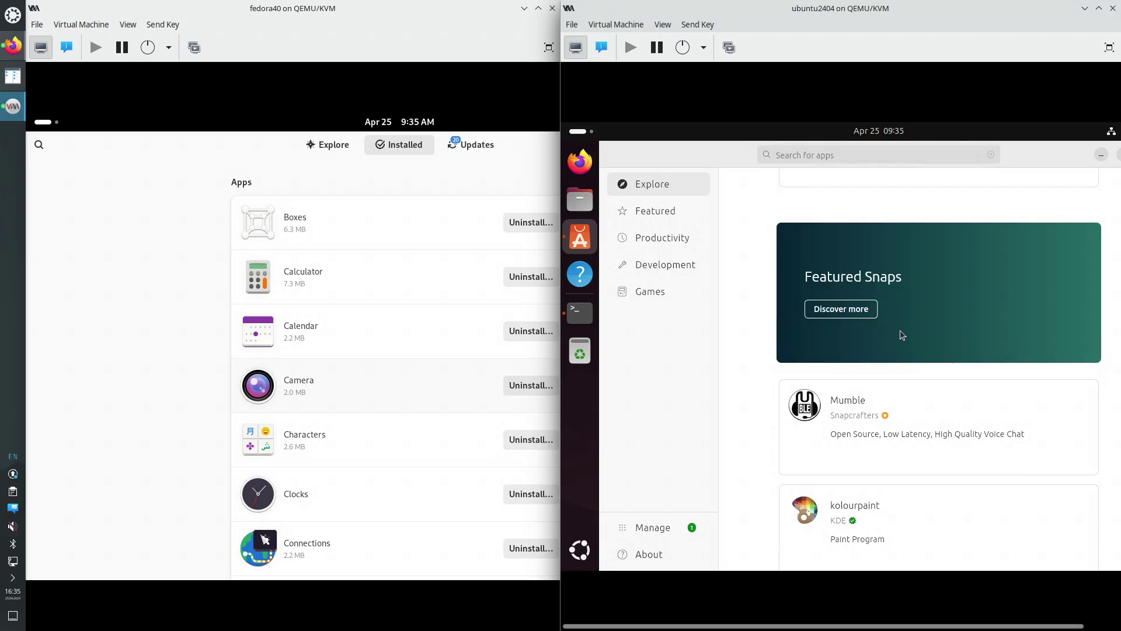
drag(1067, 626, 1119, 629)
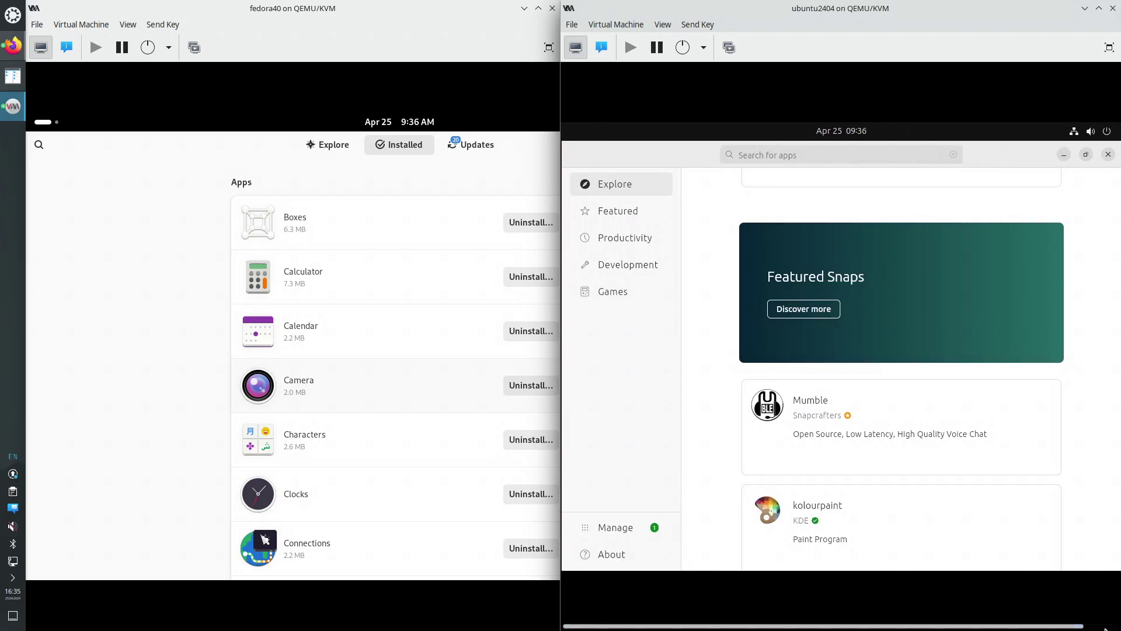
scroll(913, 369, up, 7)
scroll(911, 370, up, 5)
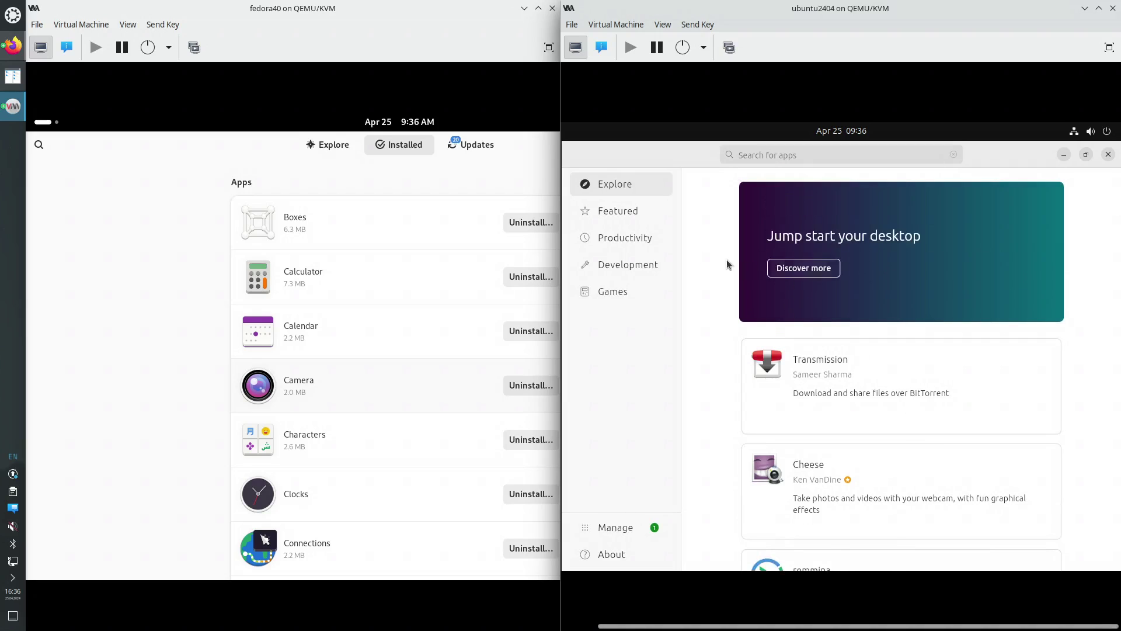
click(634, 219)
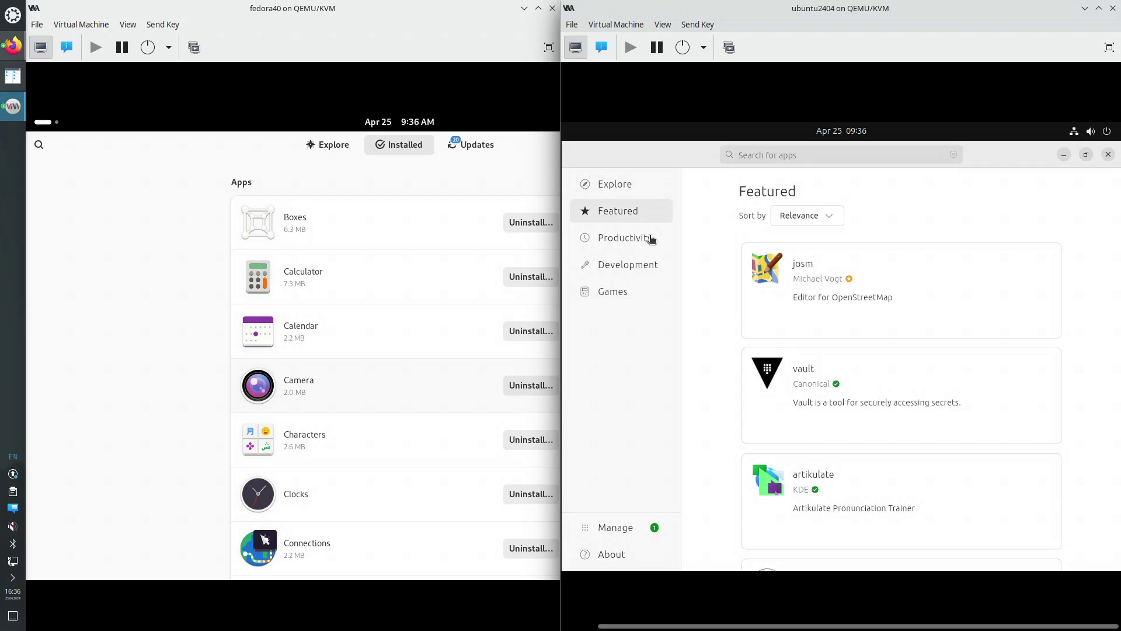
click(614, 292)
click(616, 527)
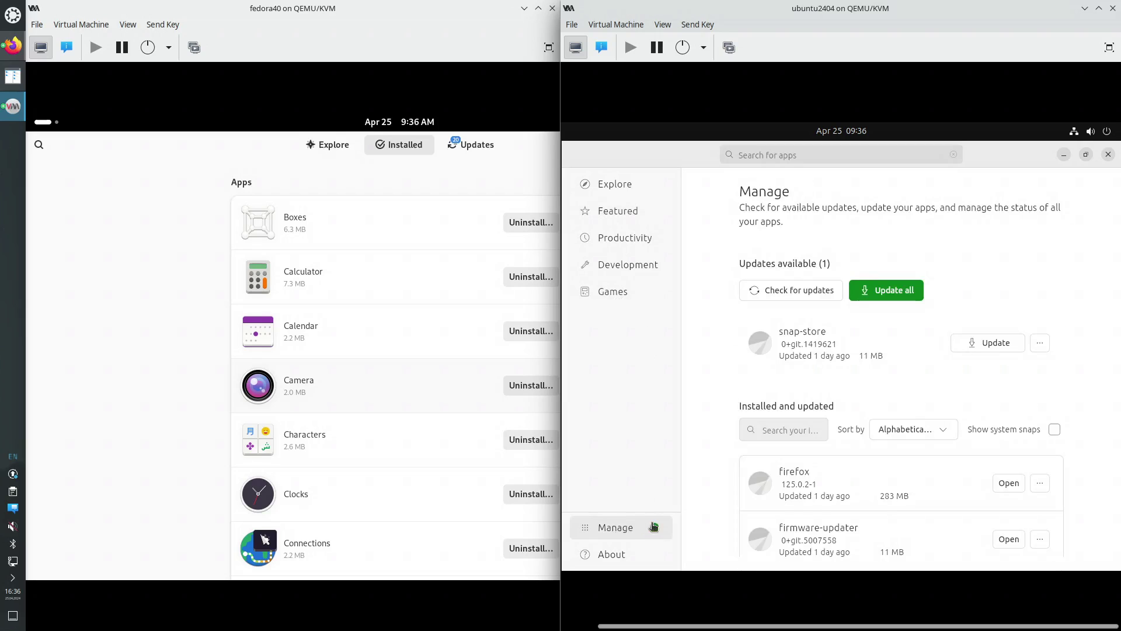
scroll(719, 366, down, 1)
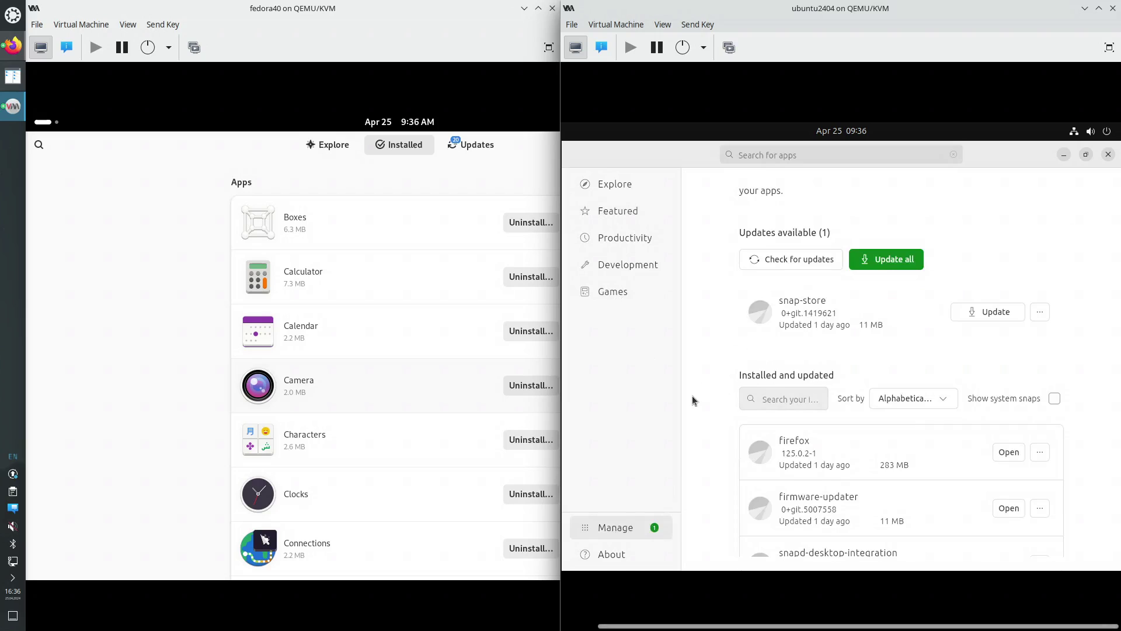
scroll(692, 395, down, 1)
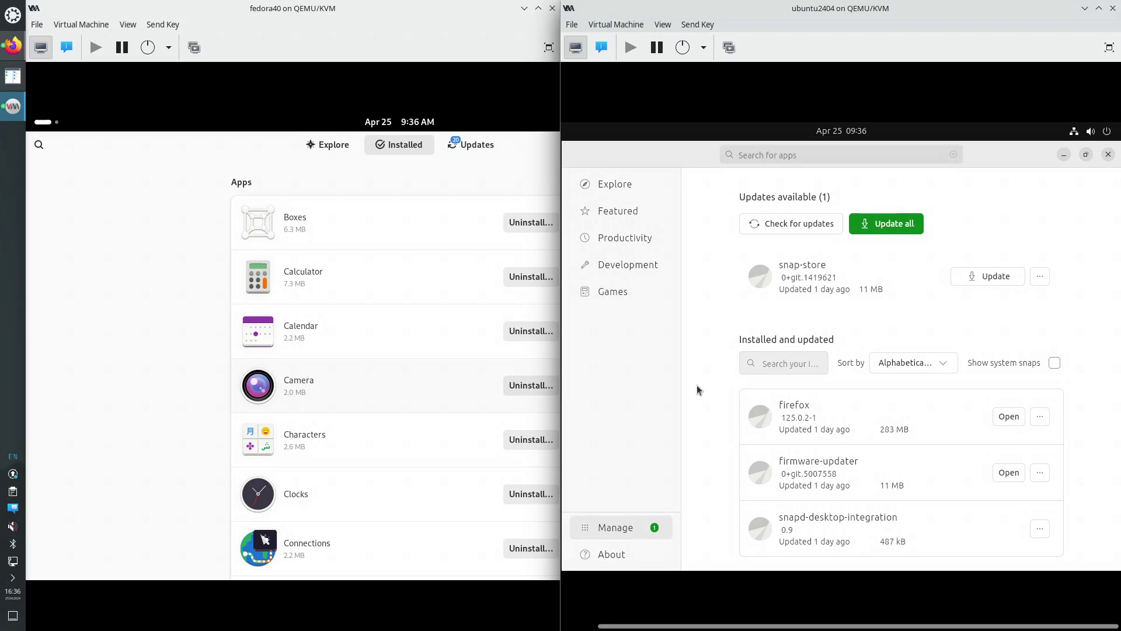
scroll(696, 384, up, 2)
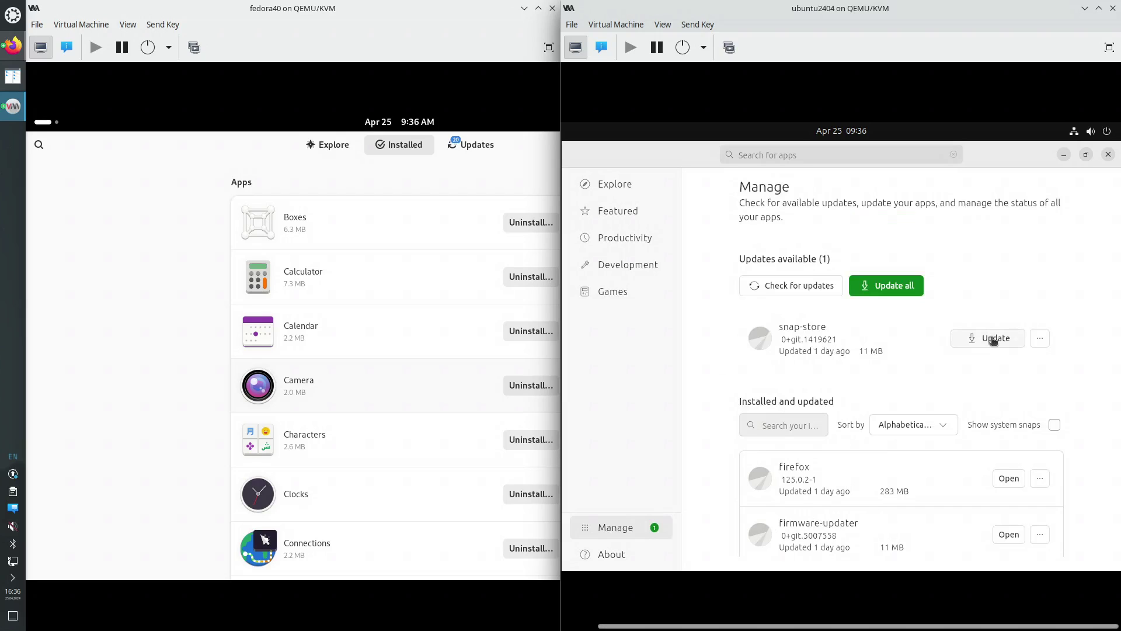
Run Update all with the admin password, then dismiss the snapd error about snap-store running
click(890, 290)
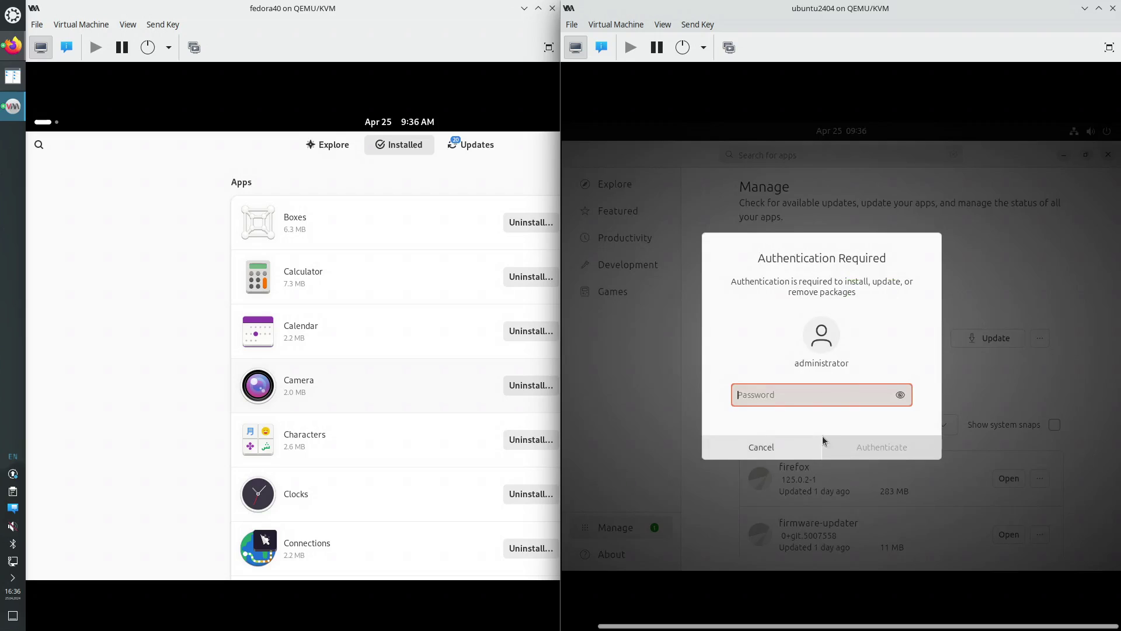
text(a●)
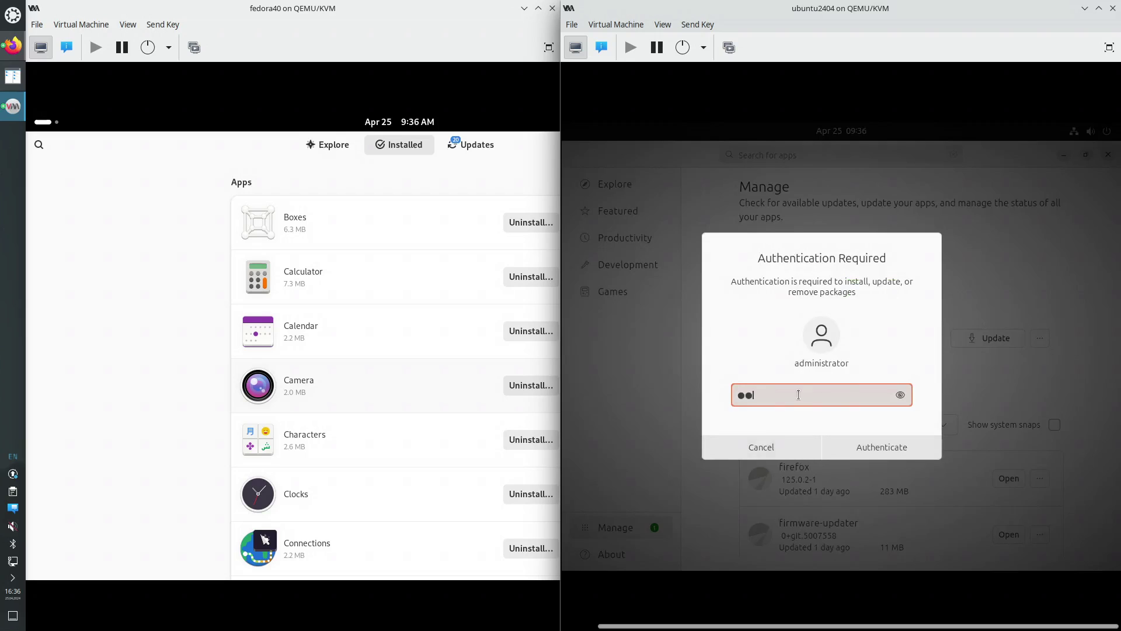
text(●●)
key(Return)
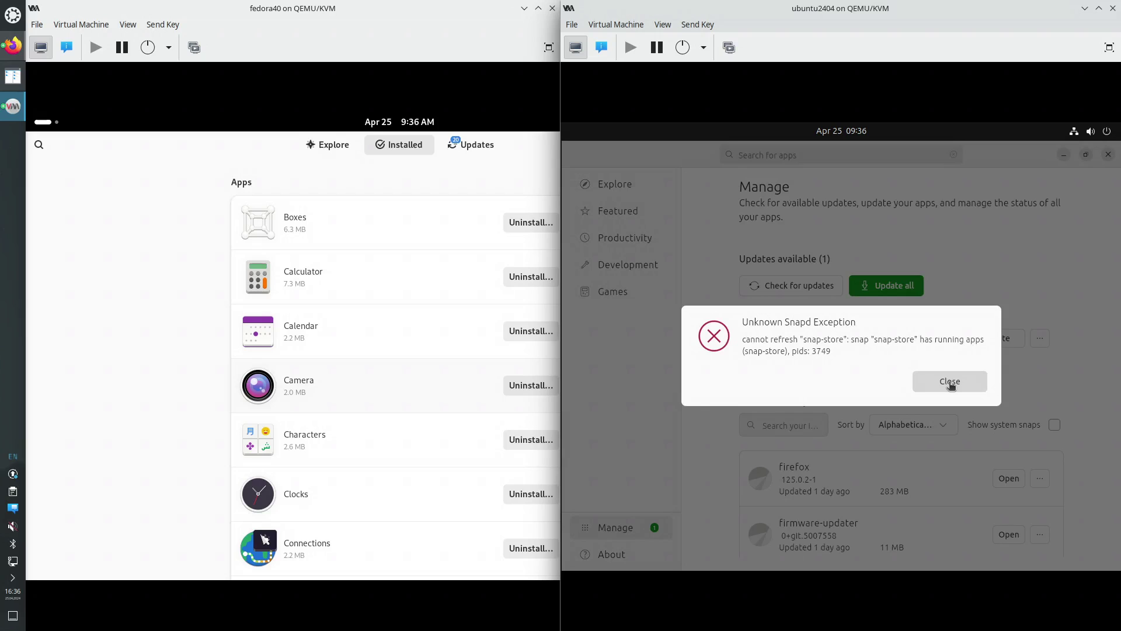
click(950, 381)
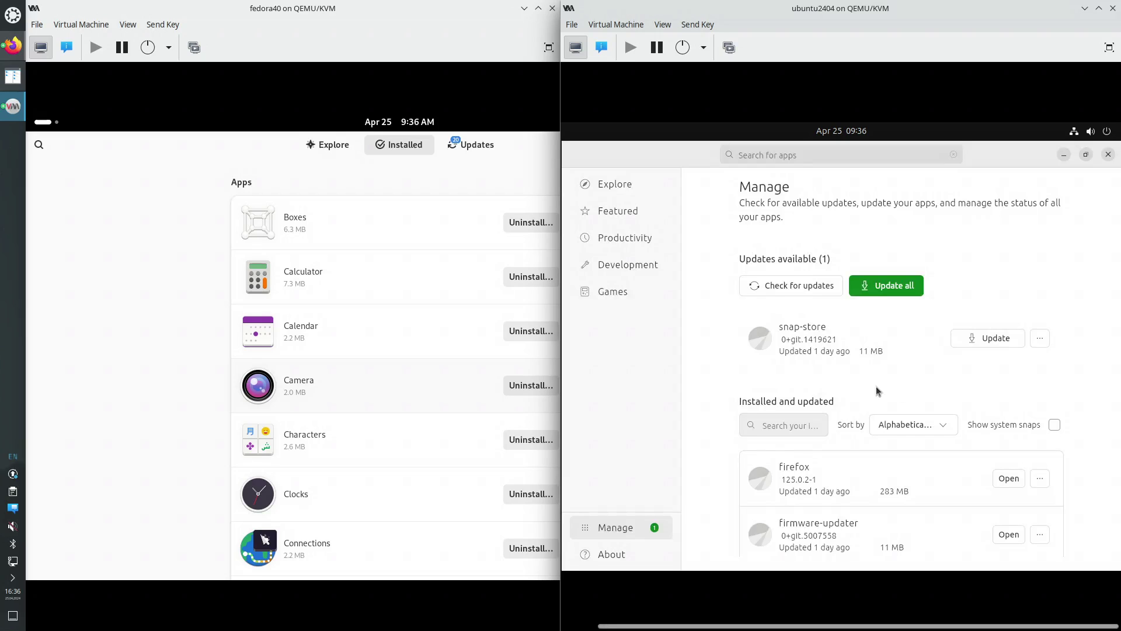
Glance at snap-store's options menu, view App Center's About page, then show Fedora's Updates list
click(1040, 338)
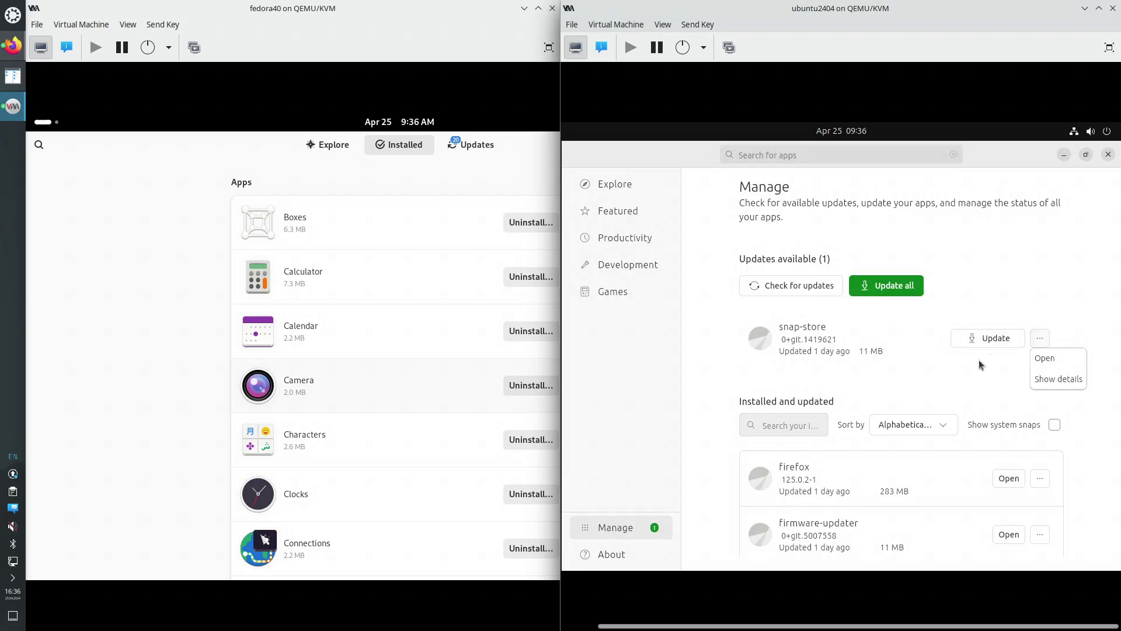
click(934, 383)
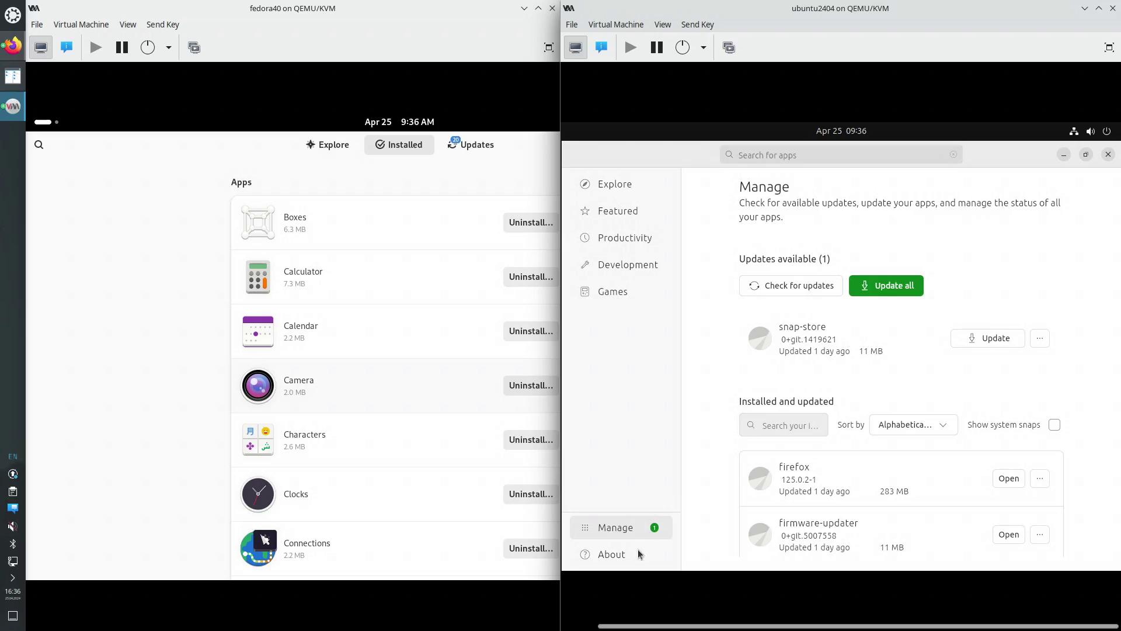
click(605, 556)
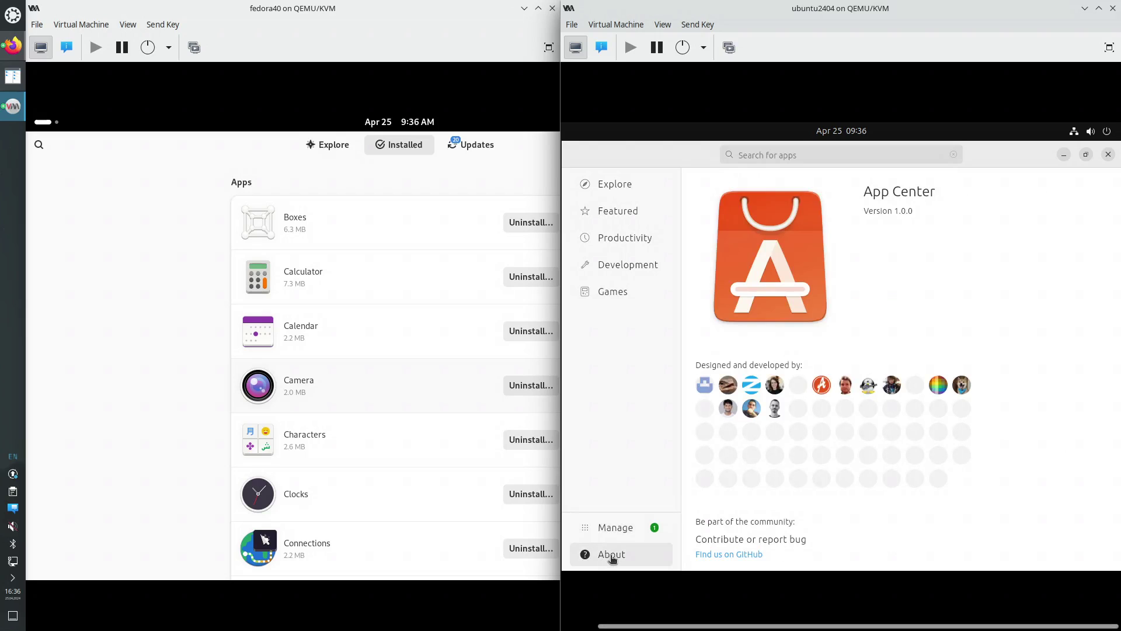
scroll(1021, 495, down, 1)
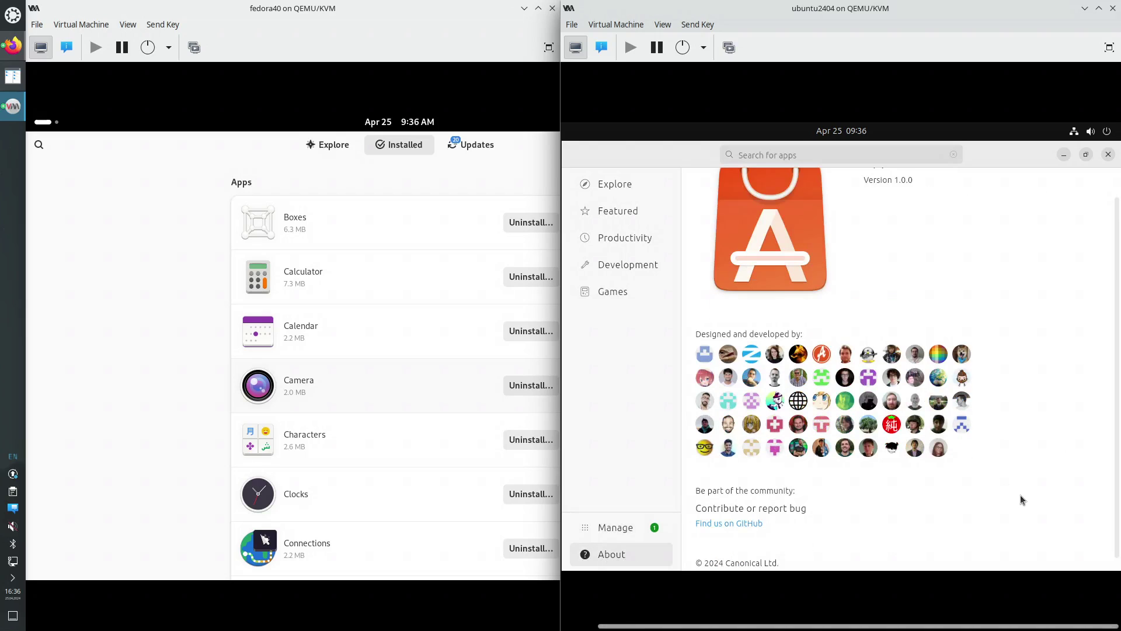
scroll(1021, 495, up, 1)
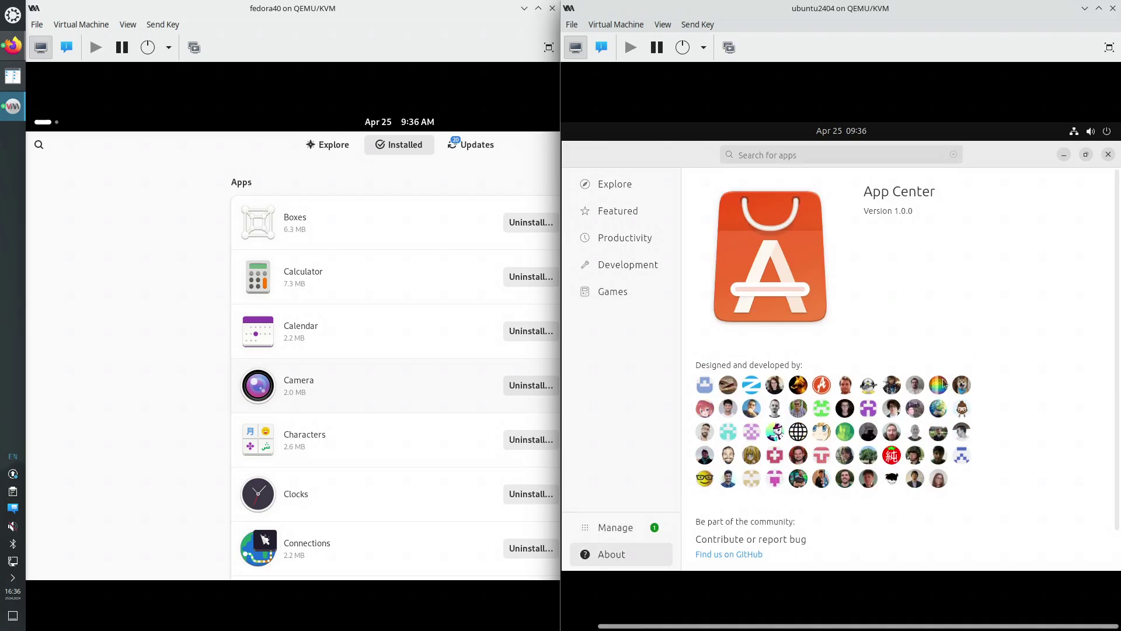
click(475, 146)
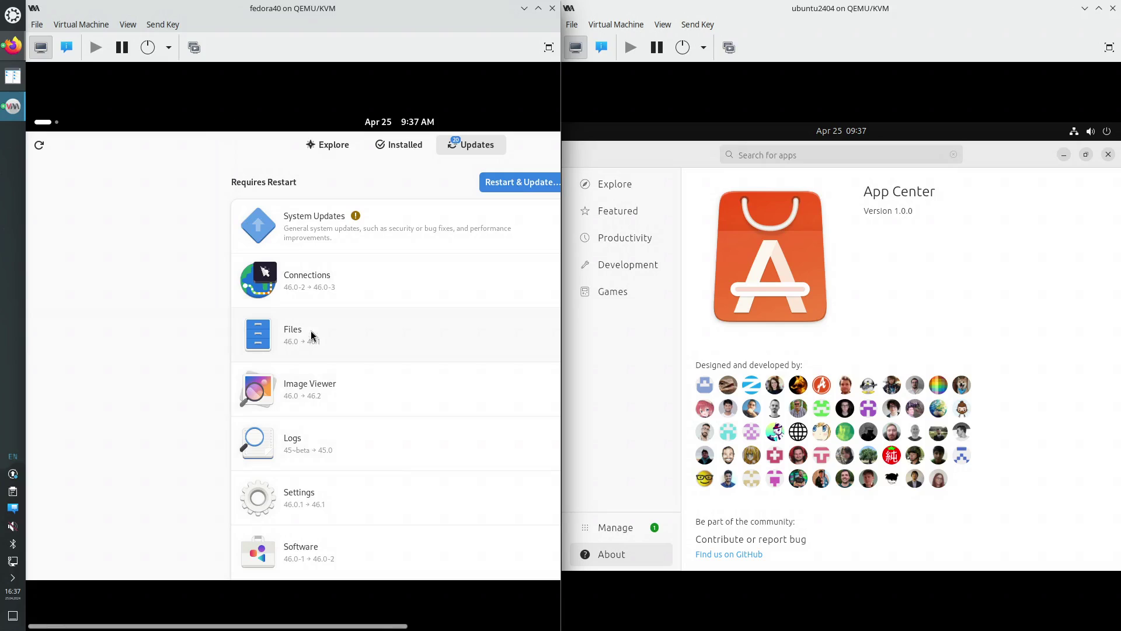
Review Fedora's pending updates and start downloading them
scroll(339, 411, down, 1)
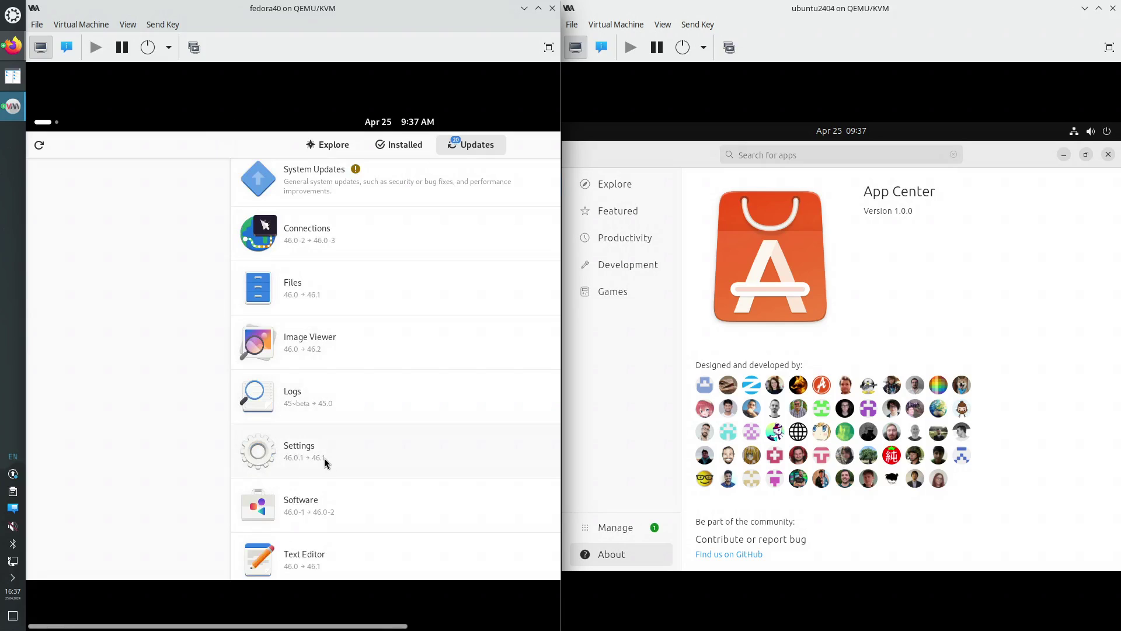
scroll(324, 457, down, 5)
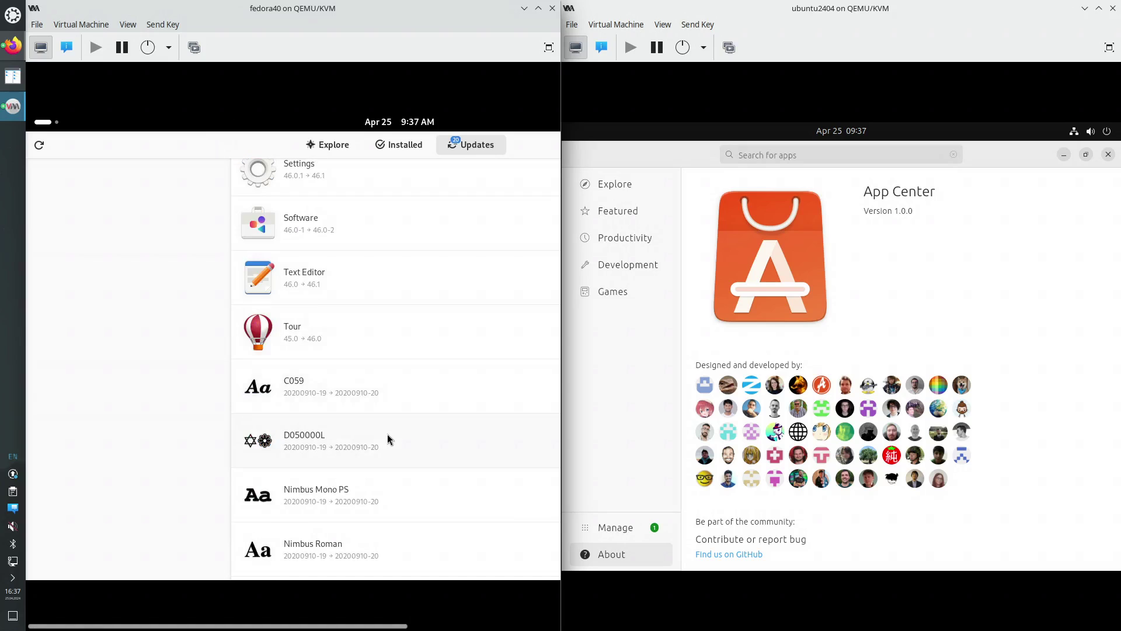
scroll(389, 440, down, 3)
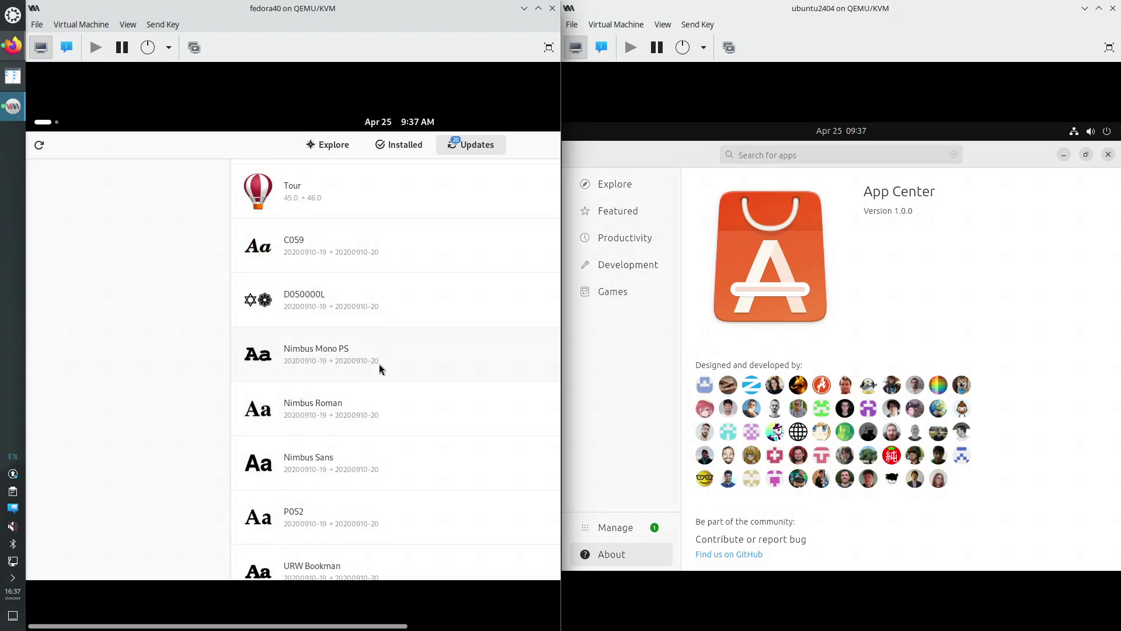
scroll(380, 368, down, 5)
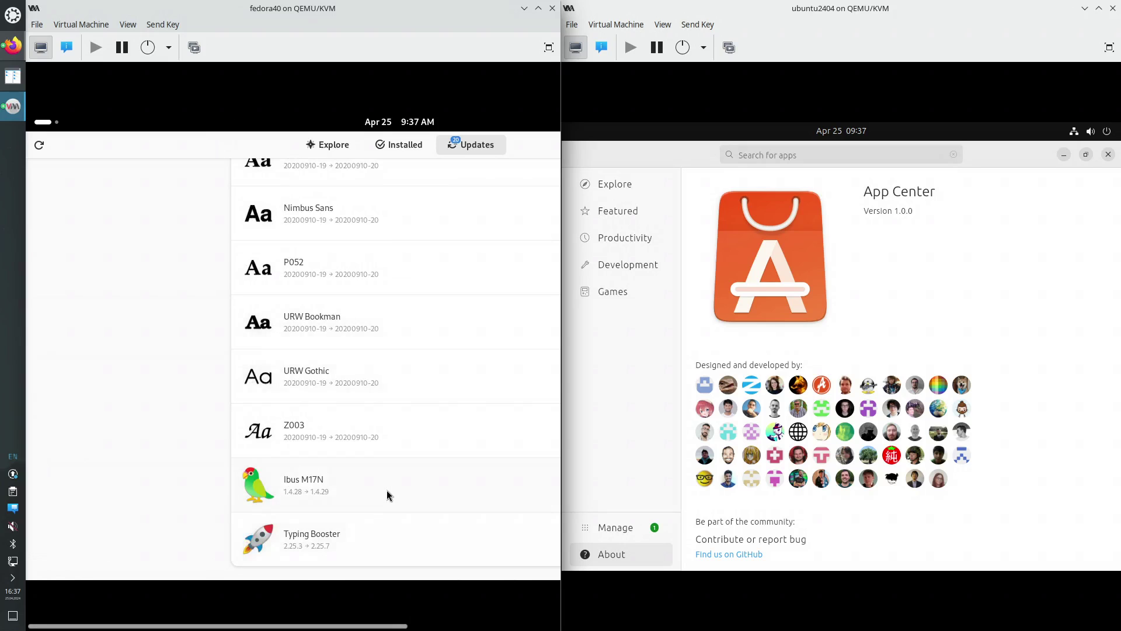
scroll(387, 491, up, 15)
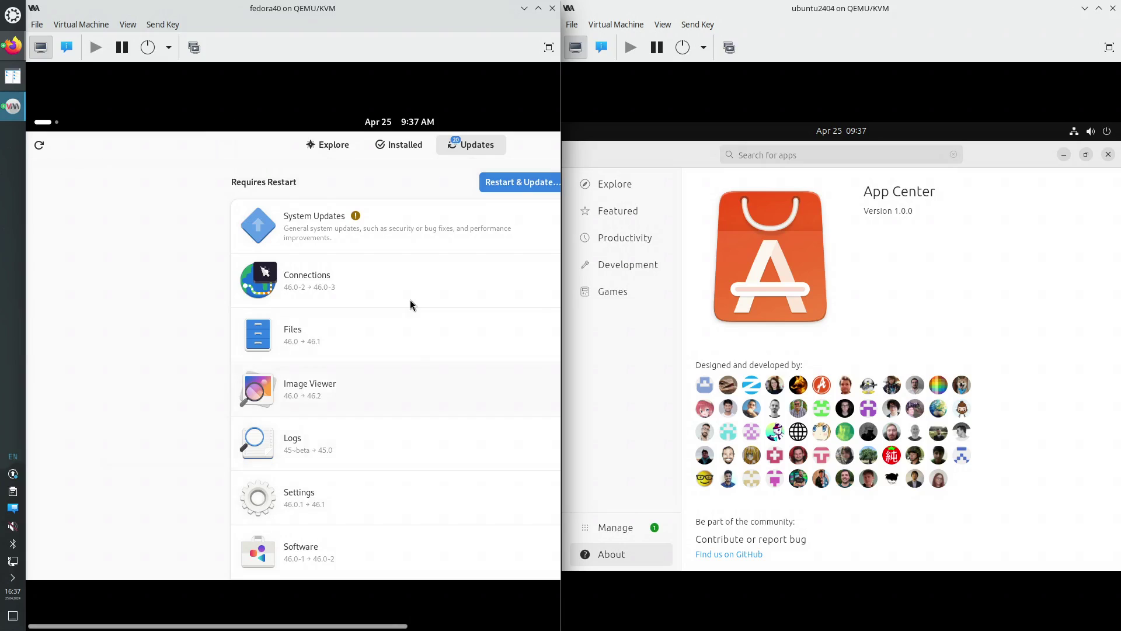
click(513, 181)
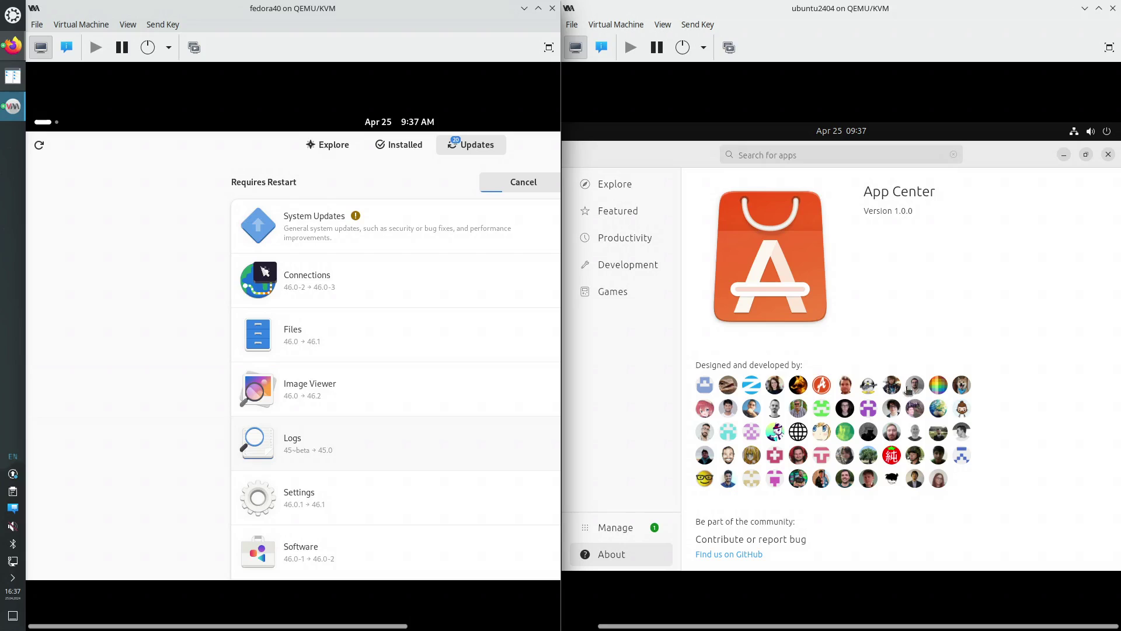
Retry Update all in App Center, dismiss the error, restart Fedora to install updates, close App Center
click(615, 528)
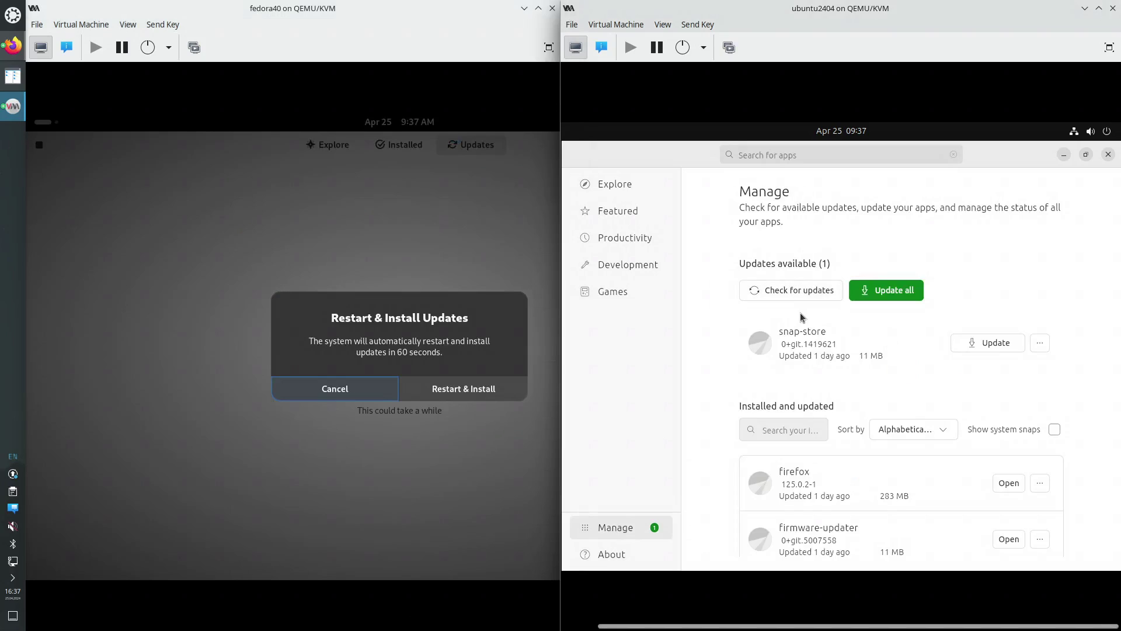
click(888, 297)
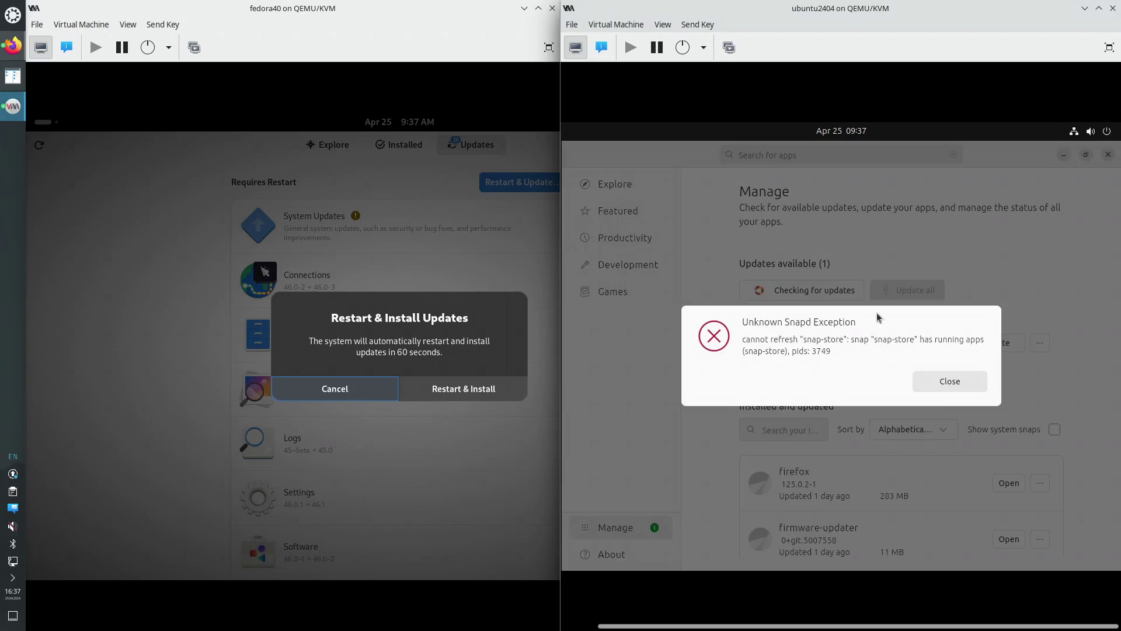
click(961, 390)
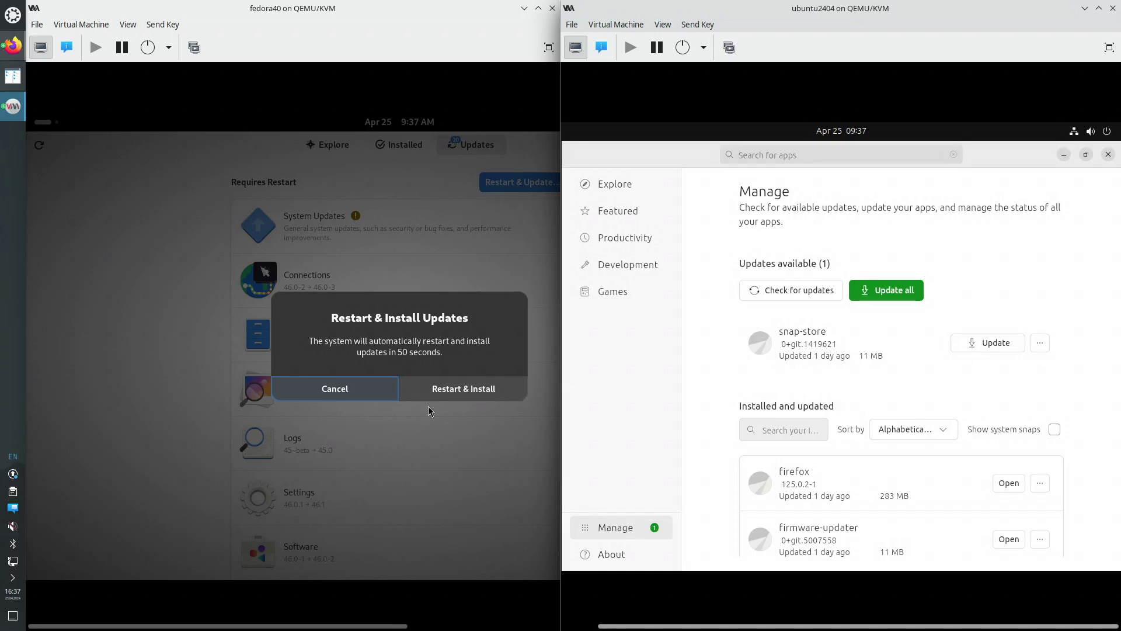
click(452, 390)
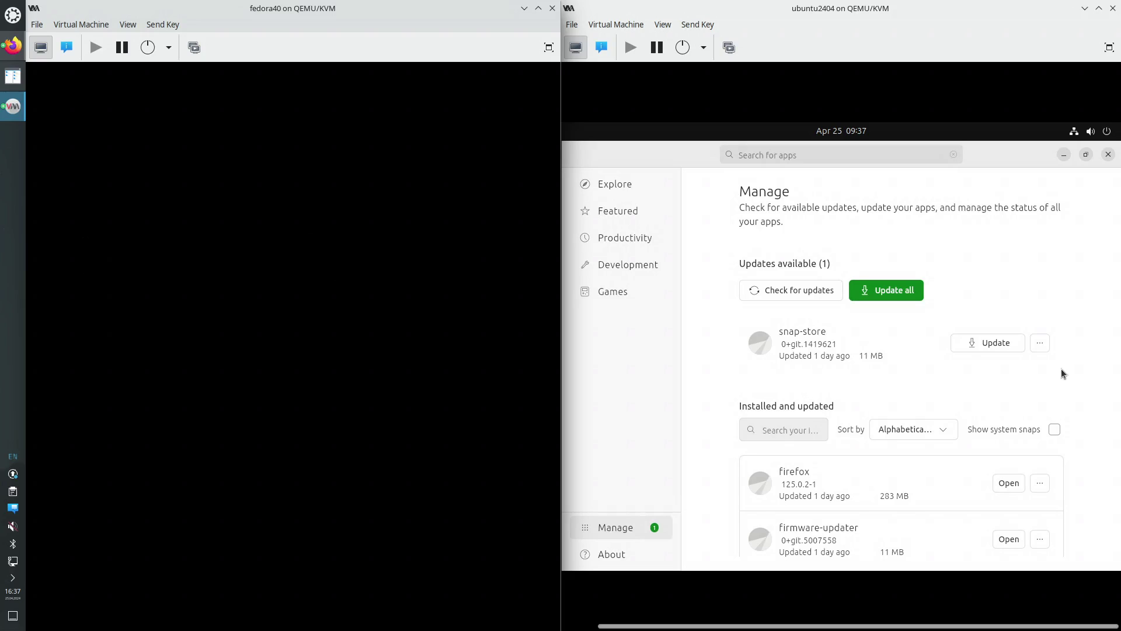
click(1109, 154)
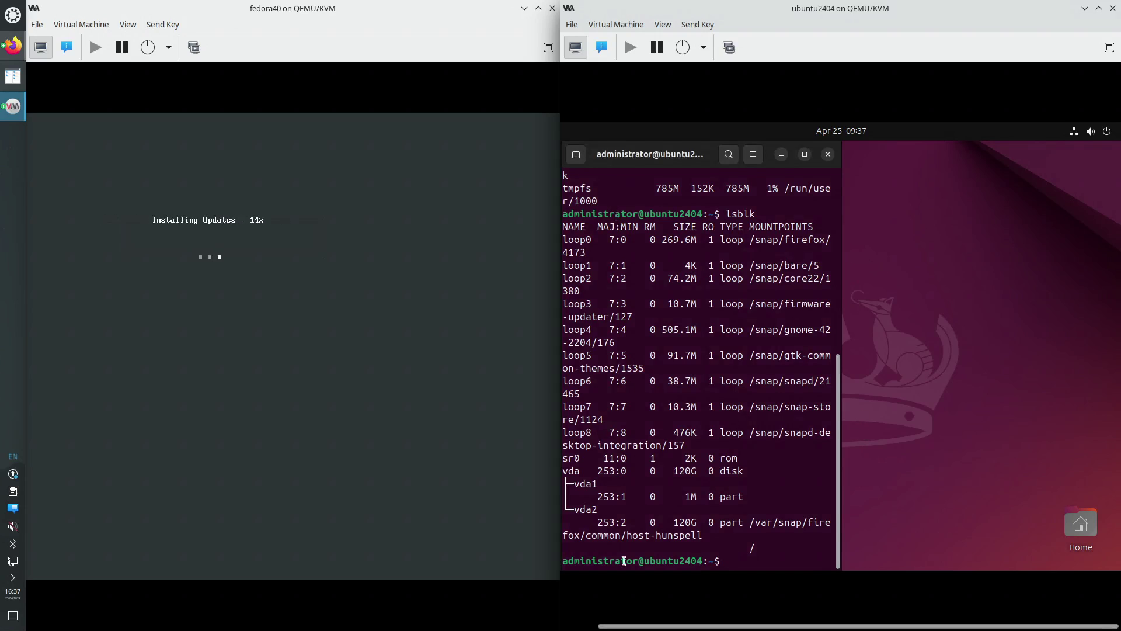
Launch Software Updater from Ubuntu's app grid
drag(620, 626, 584, 626)
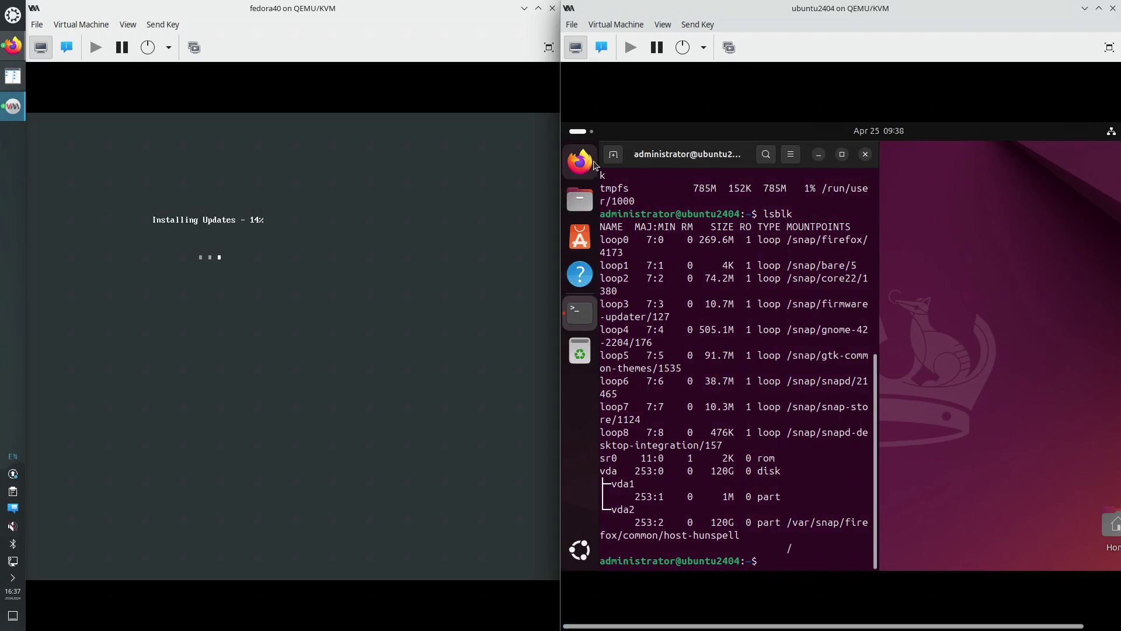
click(580, 550)
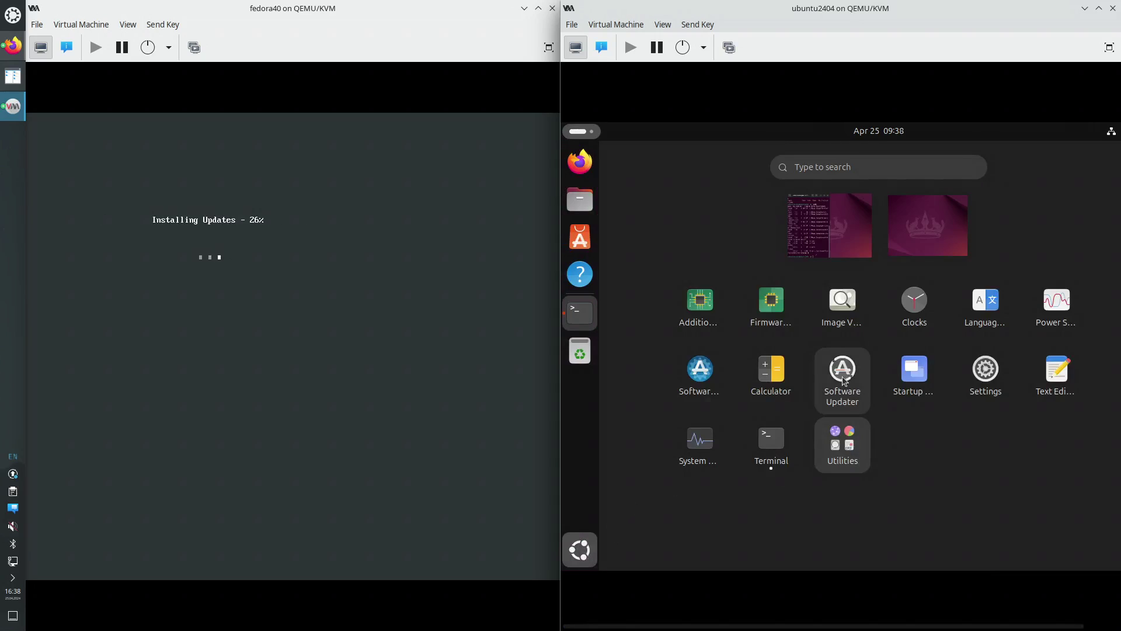
key(Escape)
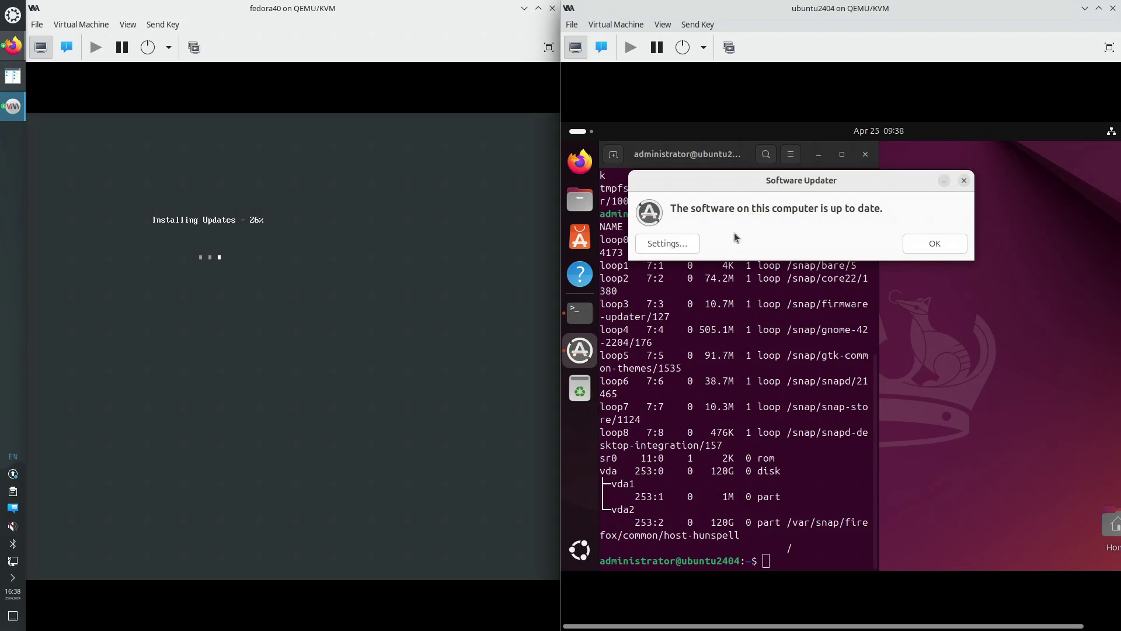
Switch the Ubuntu Software download server to Main server, authenticating with the admin password
click(683, 244)
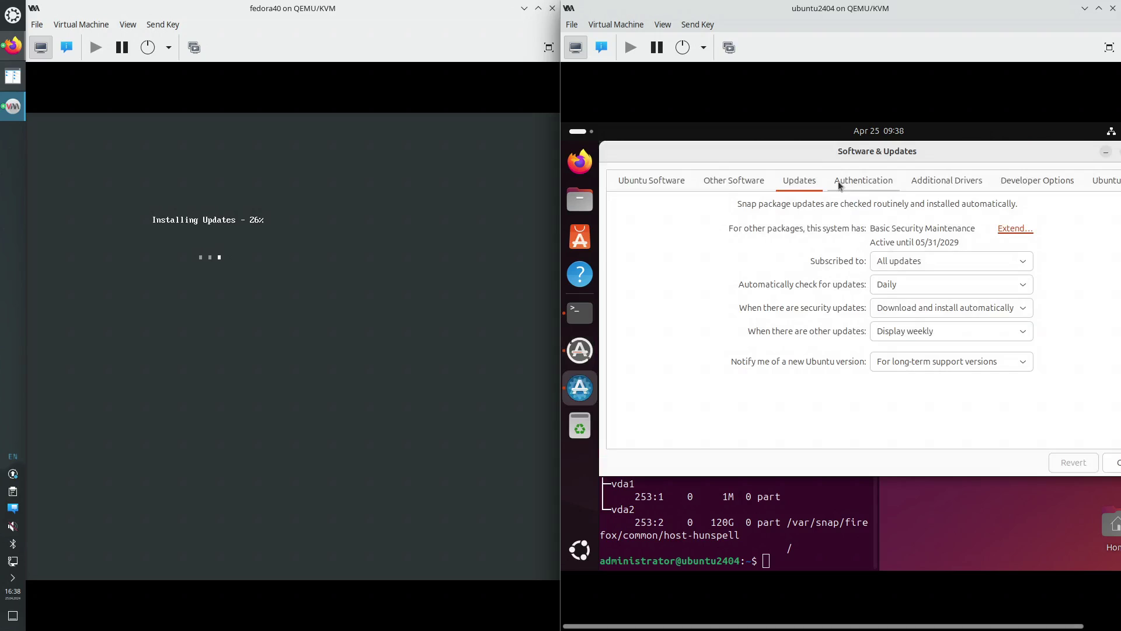
click(654, 185)
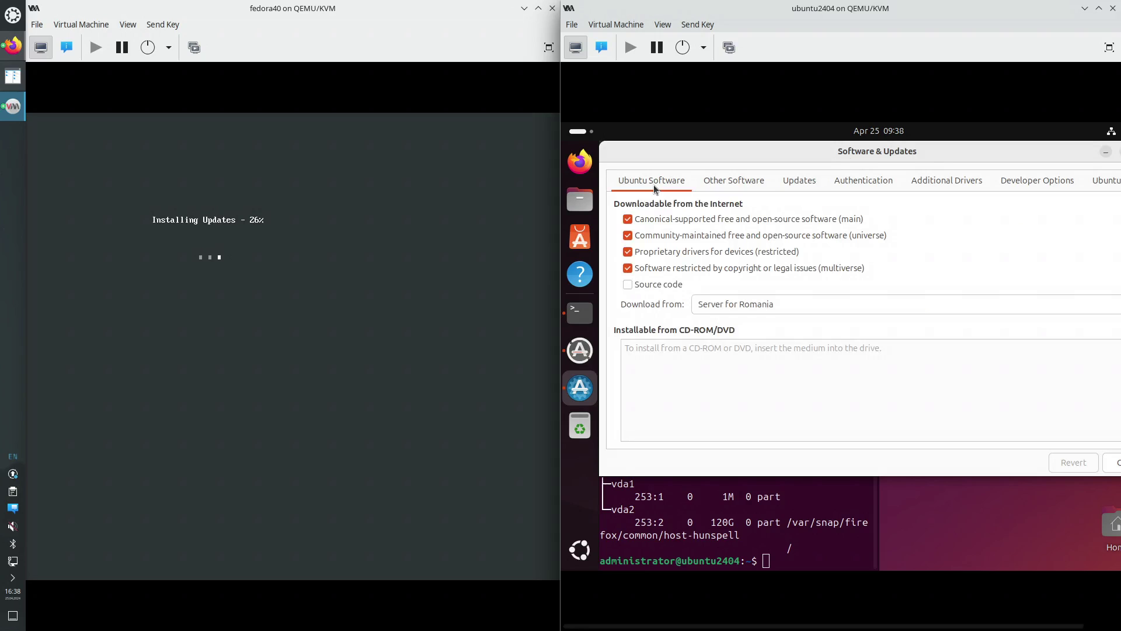
click(732, 305)
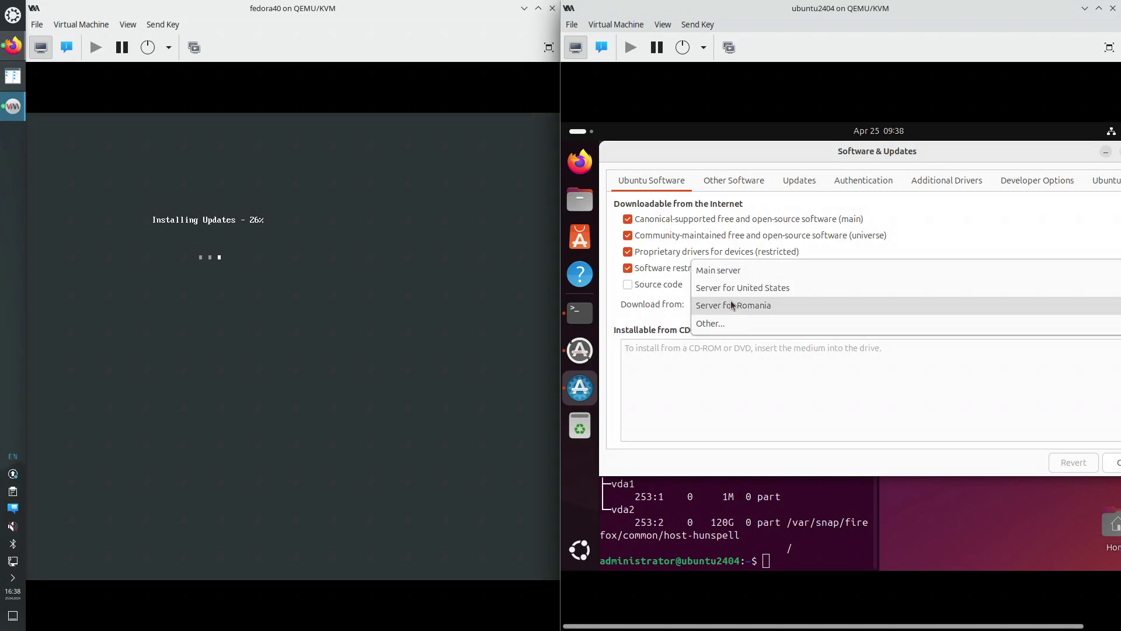
click(742, 271)
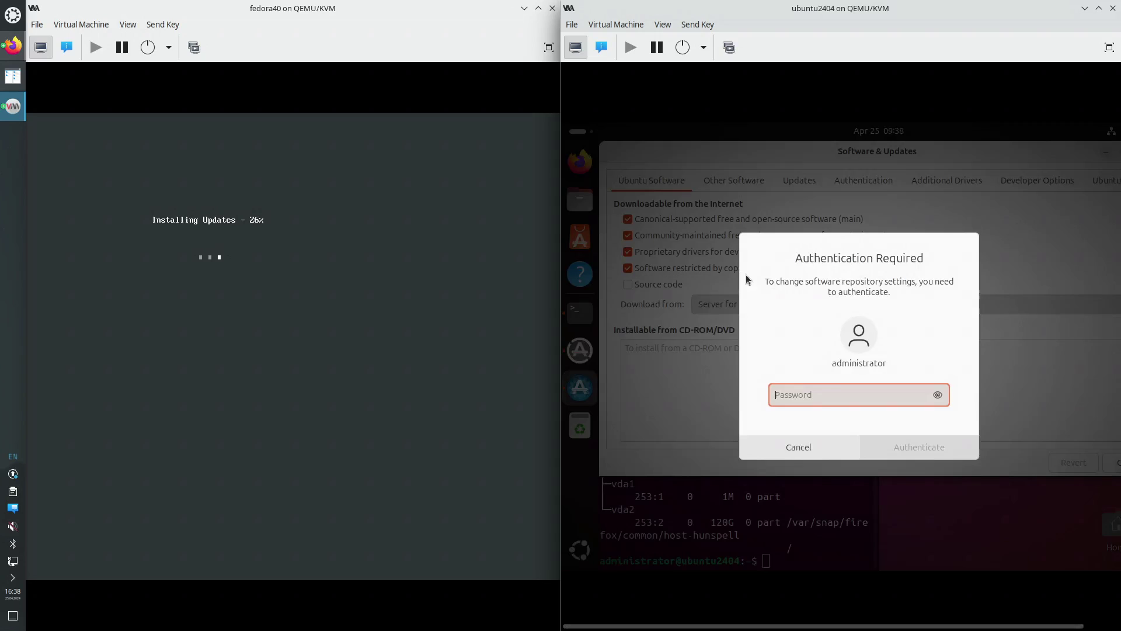
text(******)
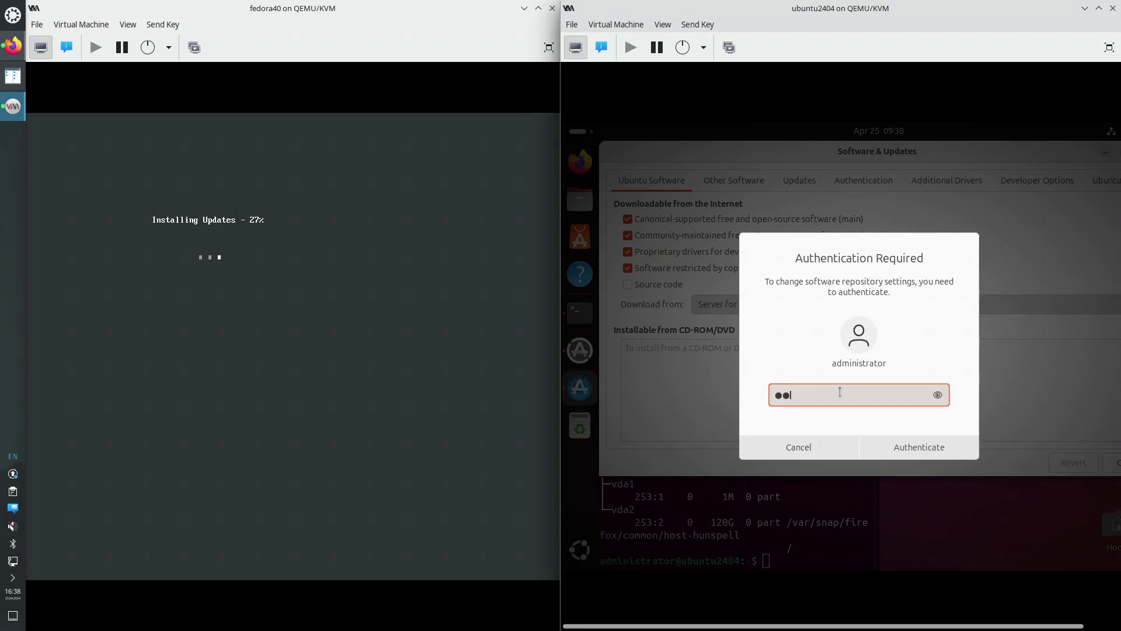
key(Return)
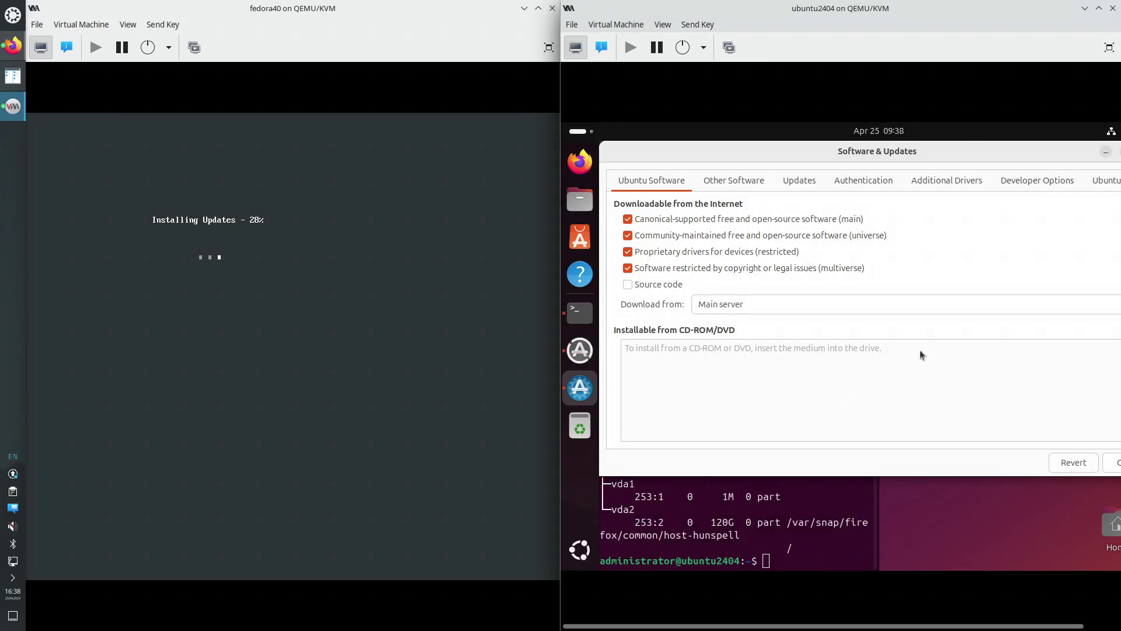
drag(965, 151, 941, 175)
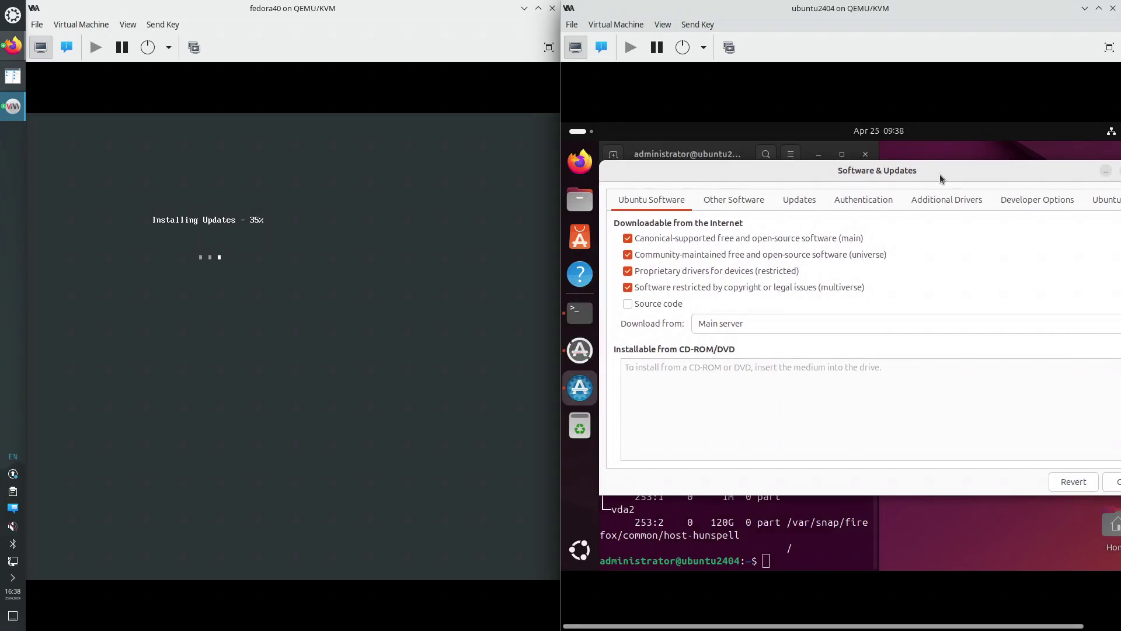
Open the Updates tab and review the security-update and check-frequency options
click(730, 199)
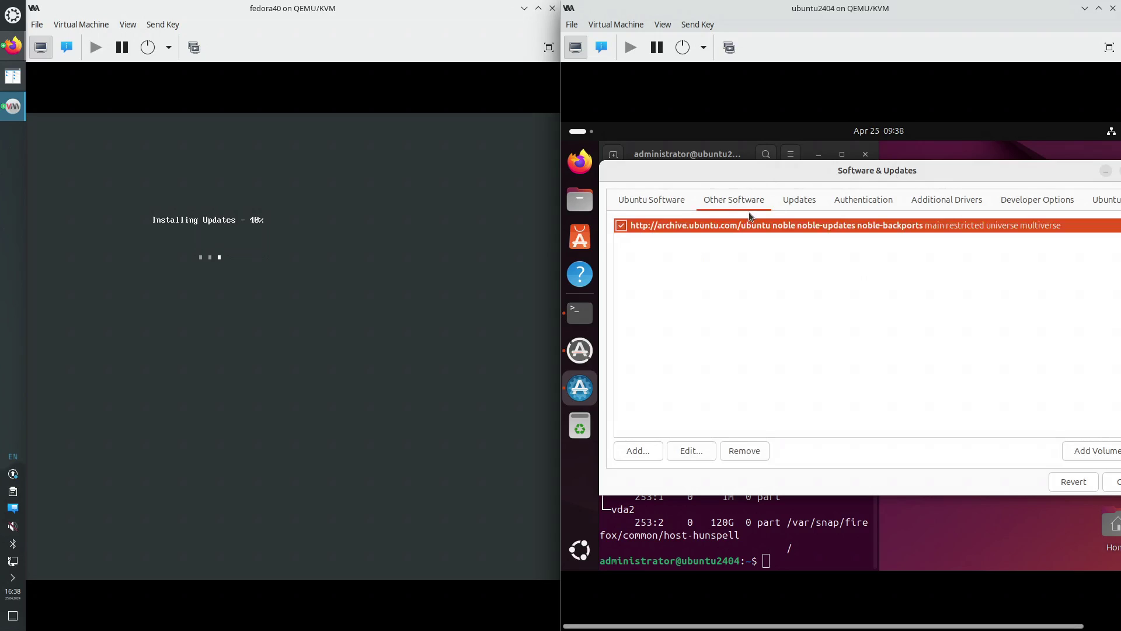
click(805, 205)
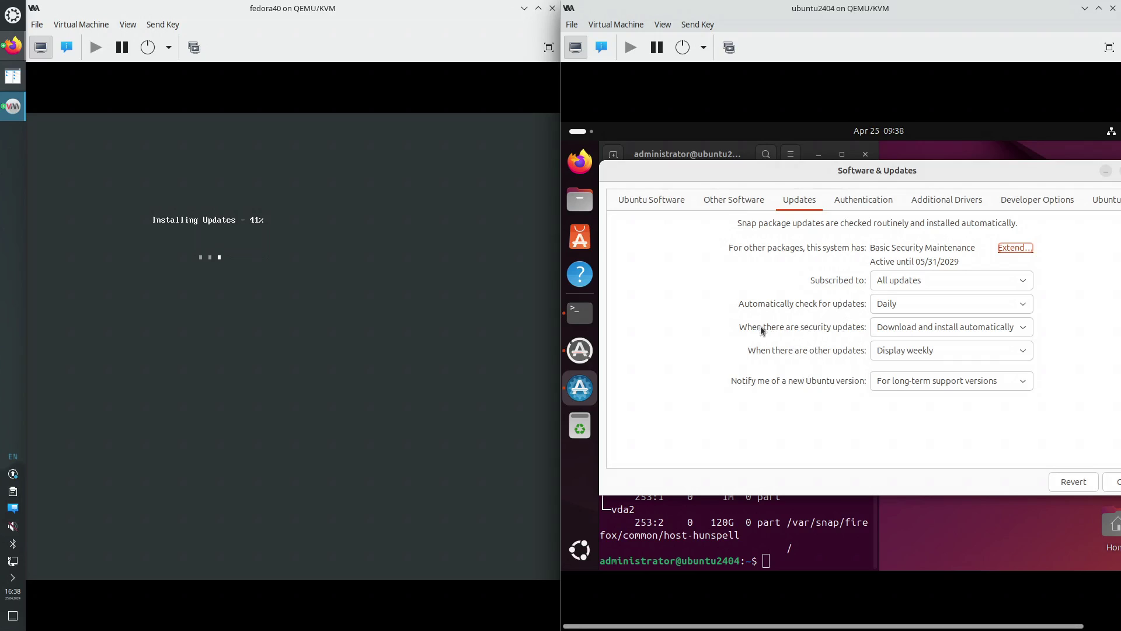
click(918, 328)
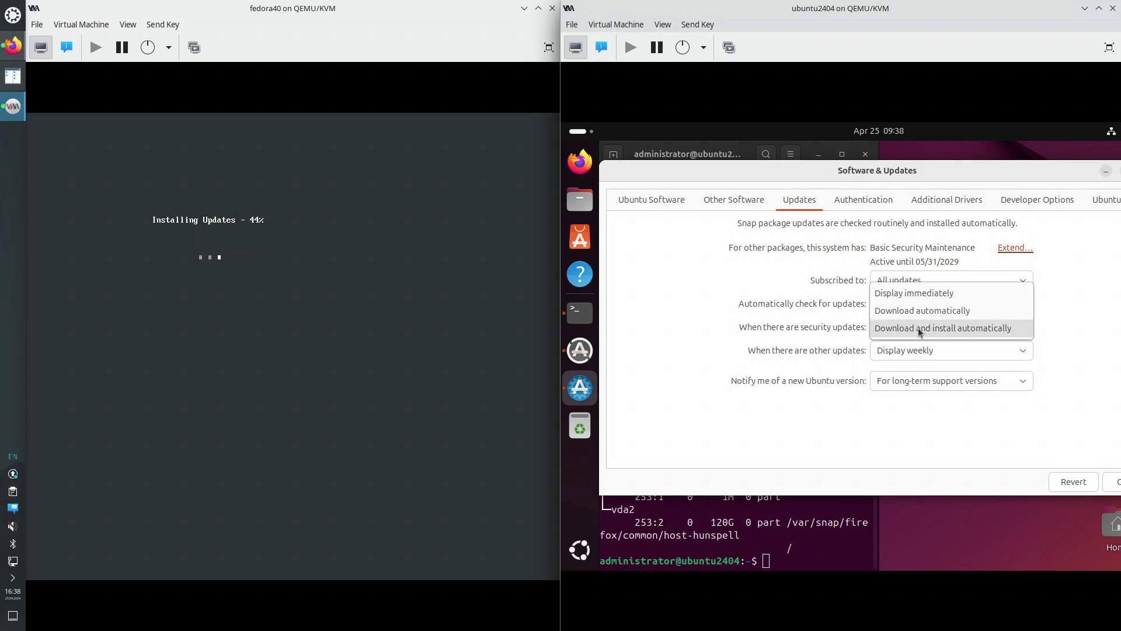
click(1074, 339)
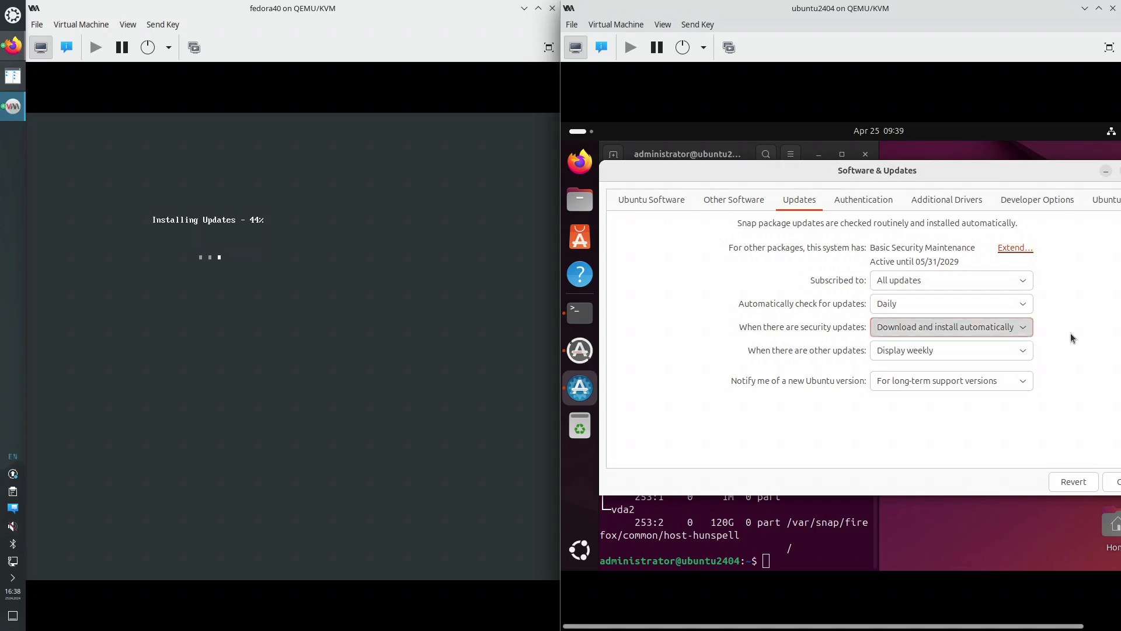
click(1019, 304)
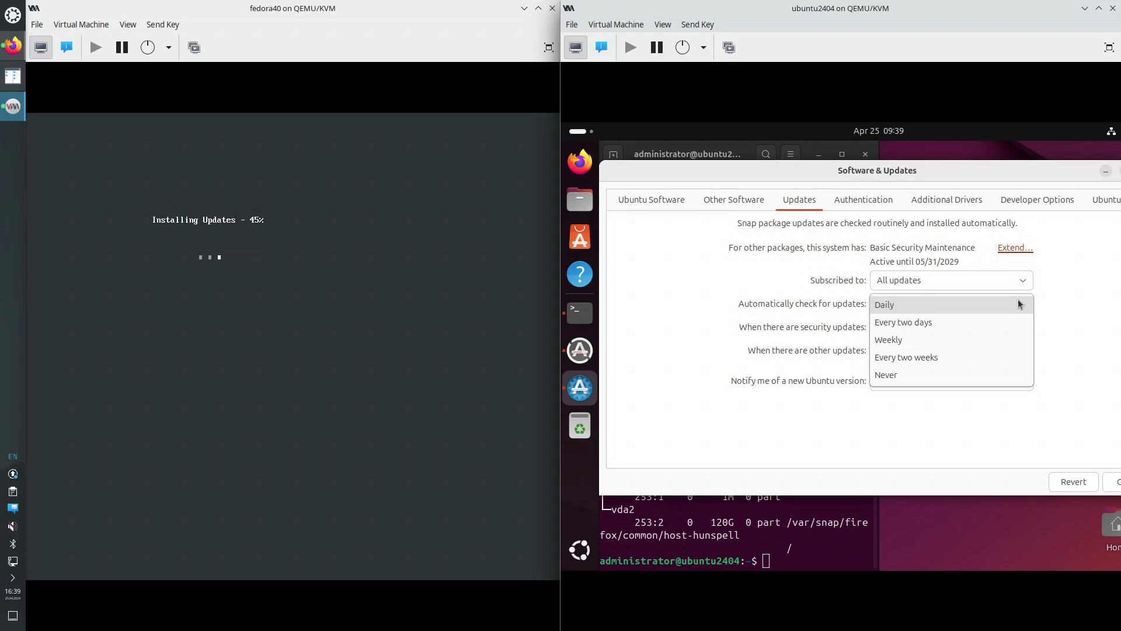
click(1052, 323)
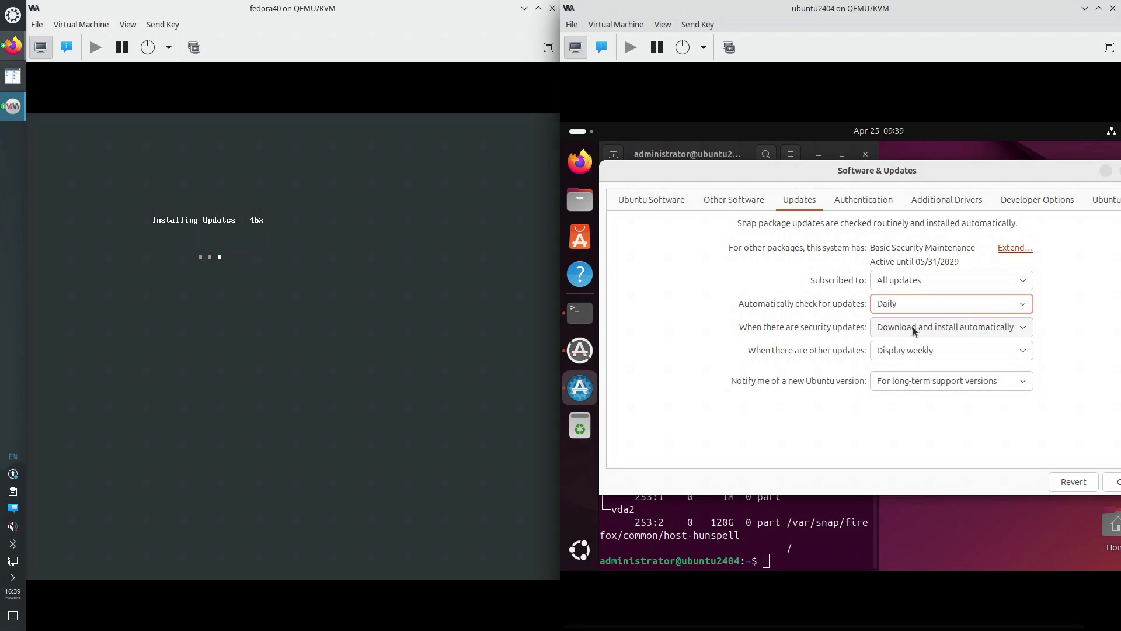
Set update checks to Every two weeks and security updates to Download automatically
click(914, 328)
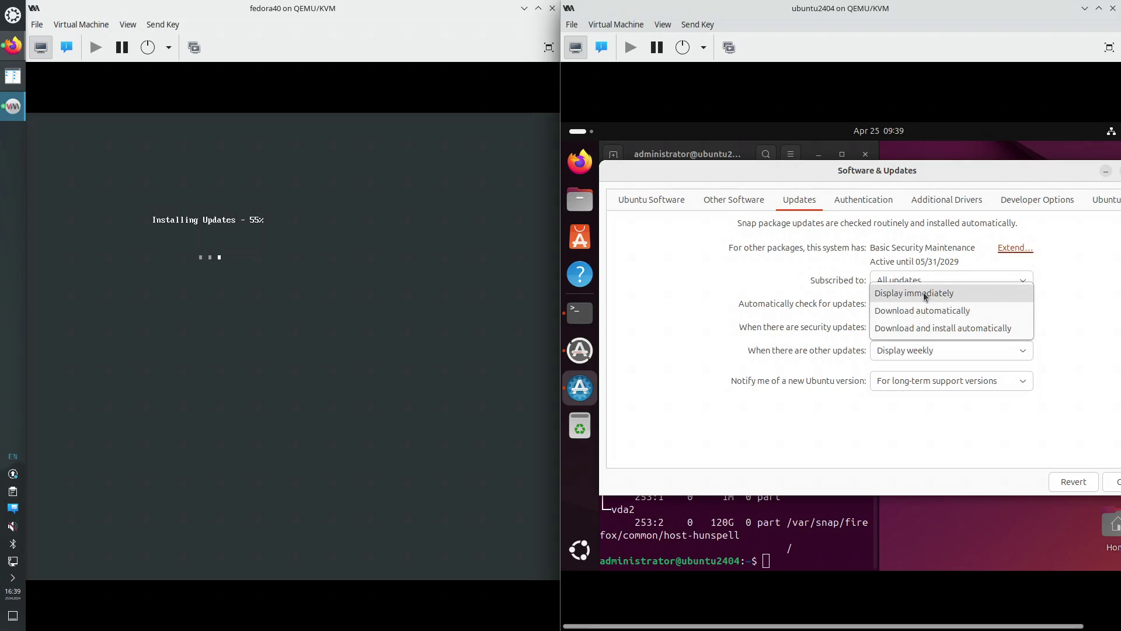
click(926, 331)
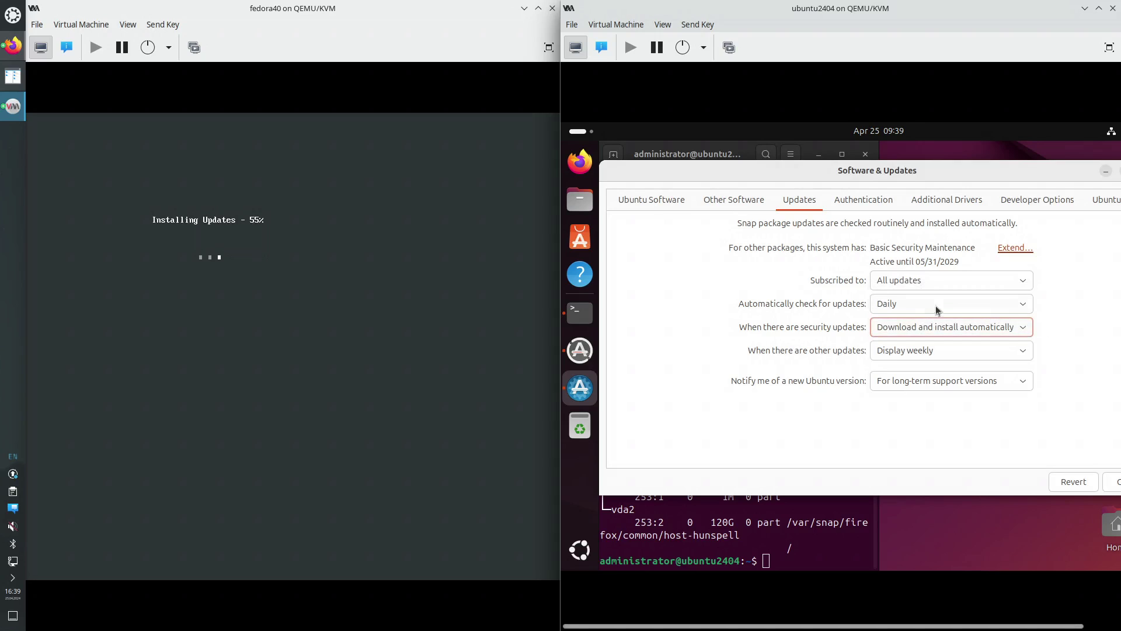
click(920, 305)
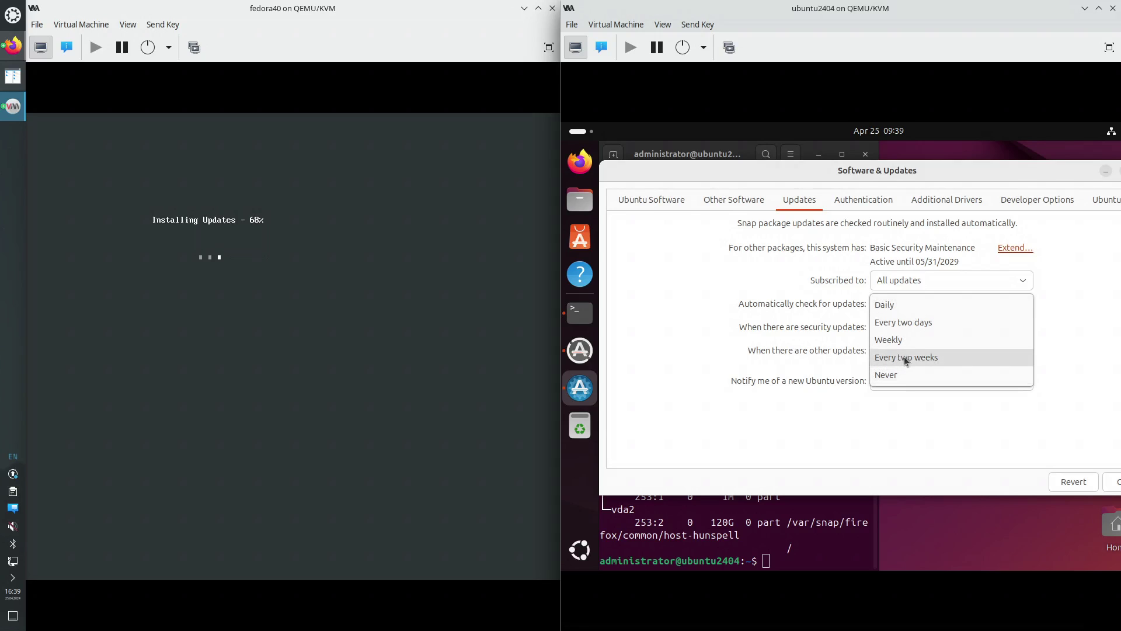
click(902, 358)
click(916, 326)
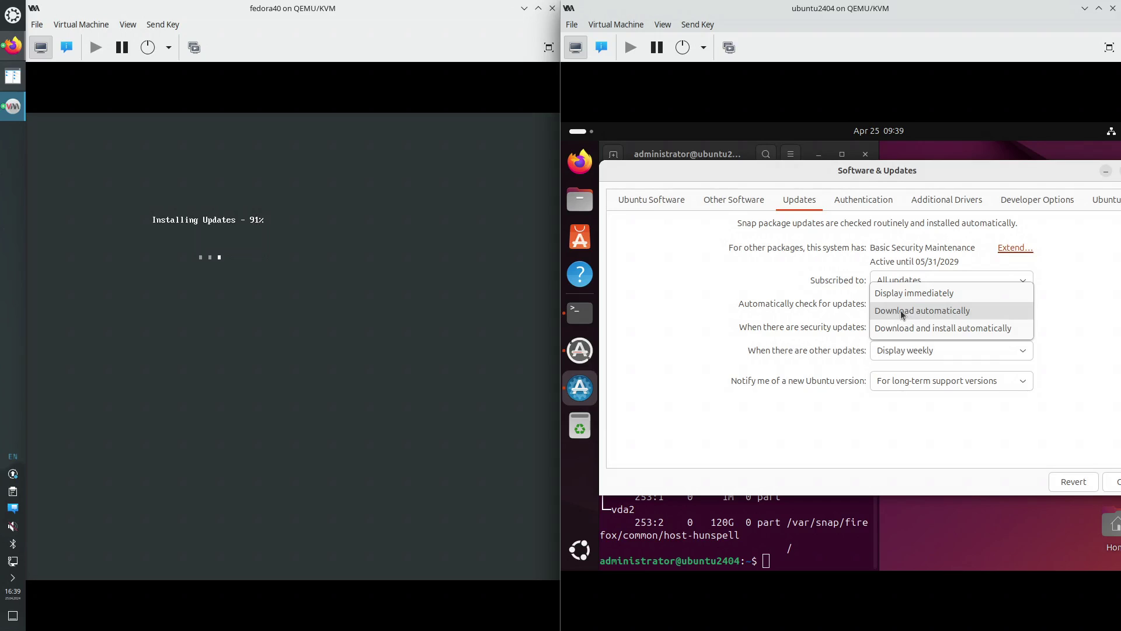
click(900, 310)
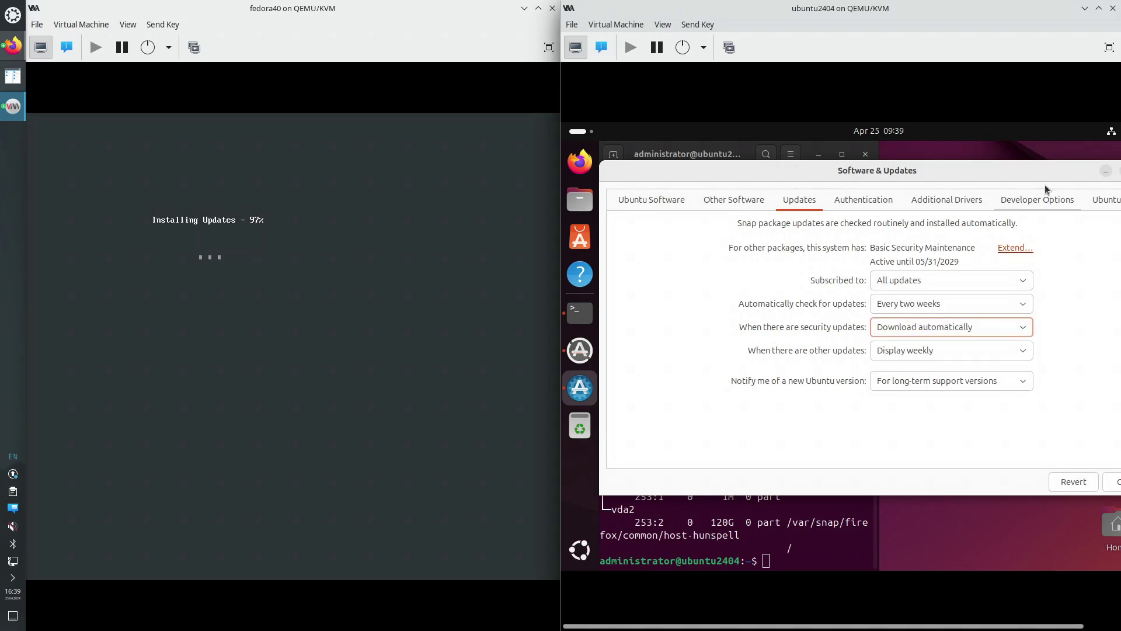
drag(1027, 164, 987, 176)
Review the Authentication, Additional Drivers, Developer Options and Ubuntu Pro tabs, then close Software & Updates
click(828, 213)
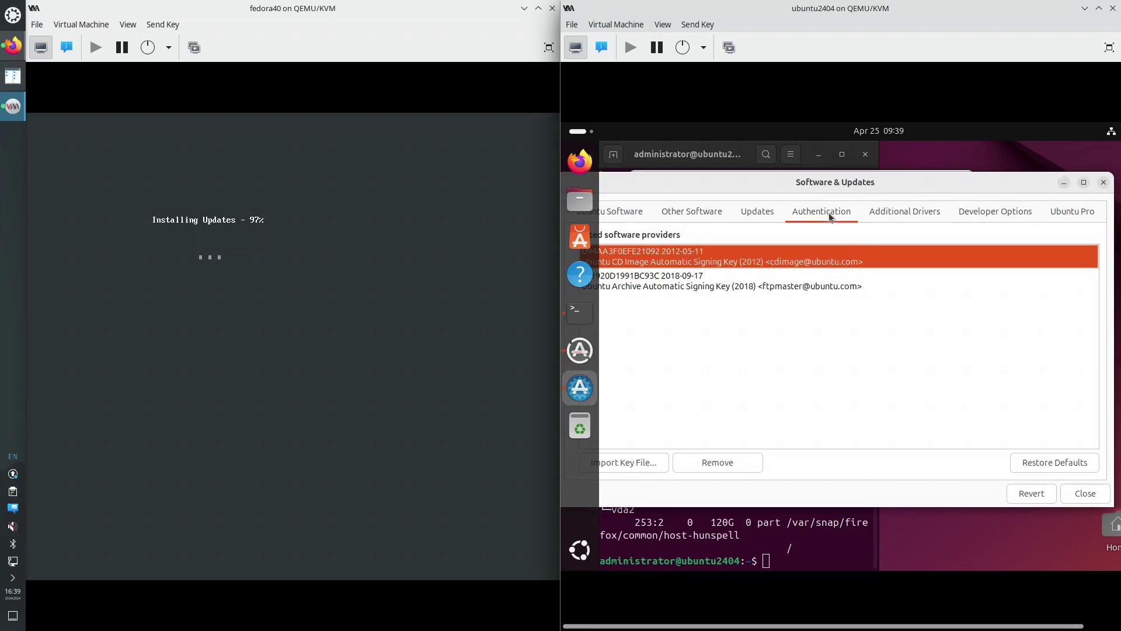
click(907, 213)
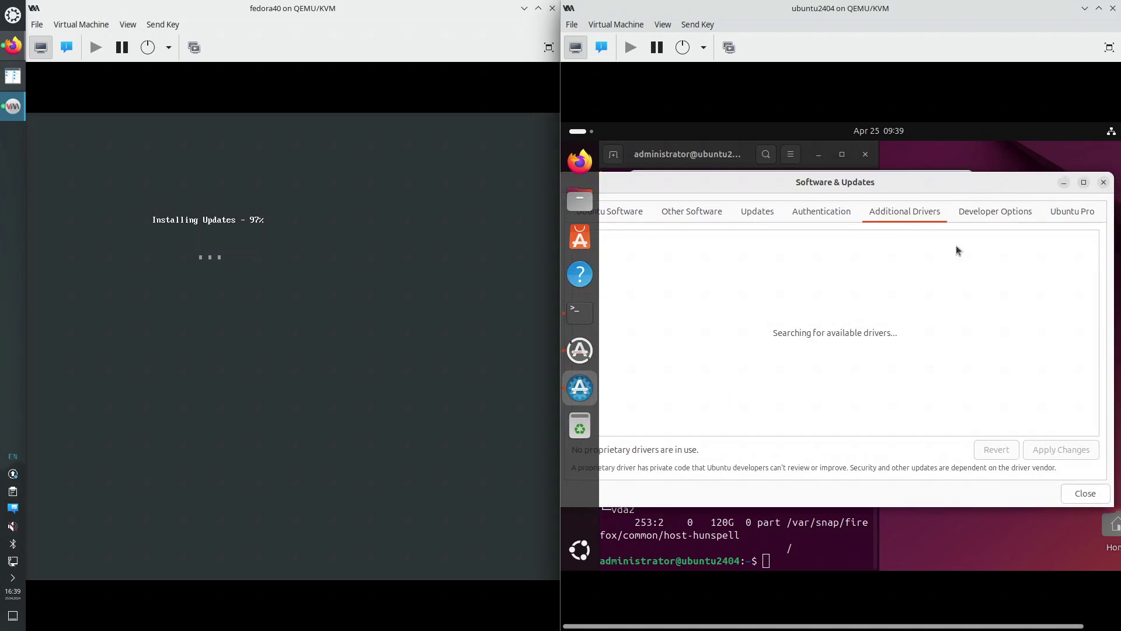
click(982, 212)
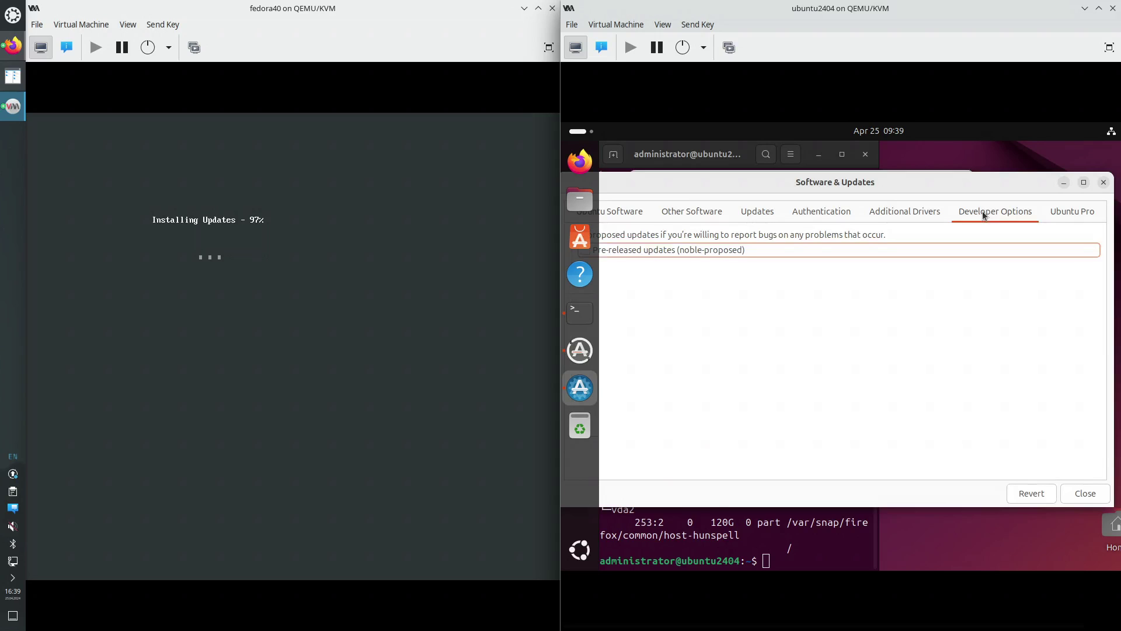
click(1061, 213)
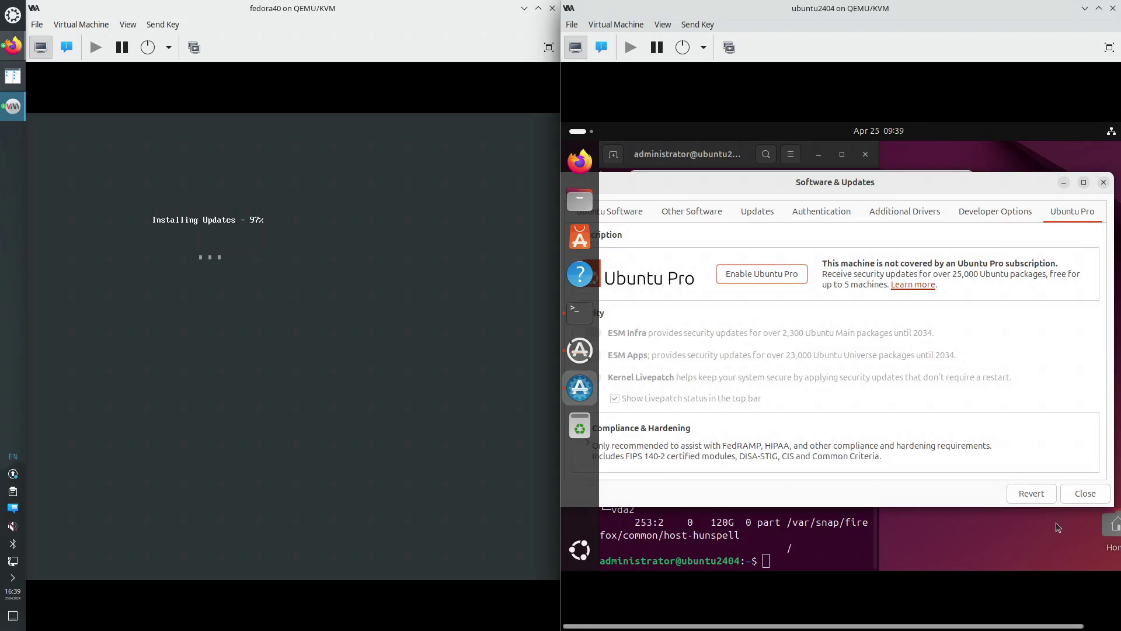
click(1085, 493)
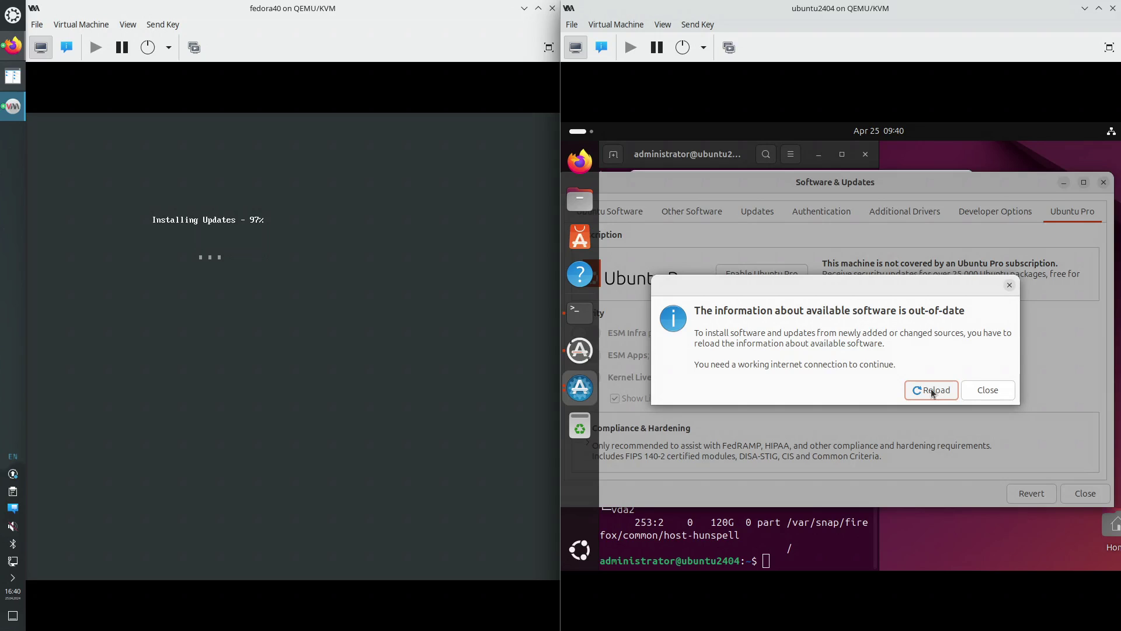
Reload Ubuntu's out-of-date software information until the updater reports the system is up to date
click(931, 387)
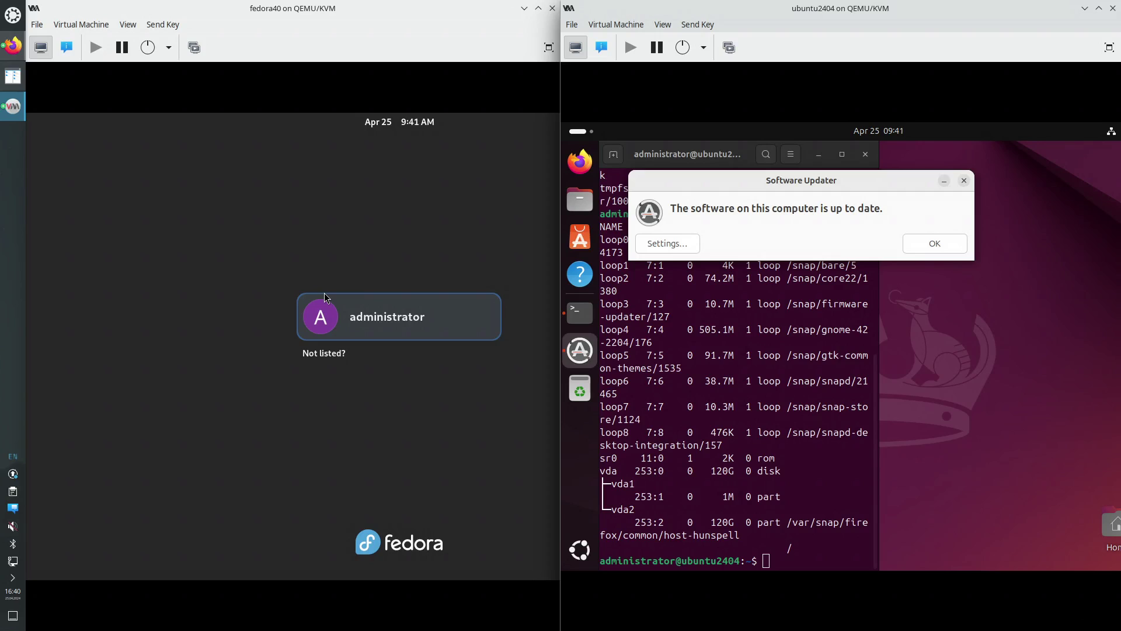
Log into the Fedora guest as its user with the account password
click(392, 336)
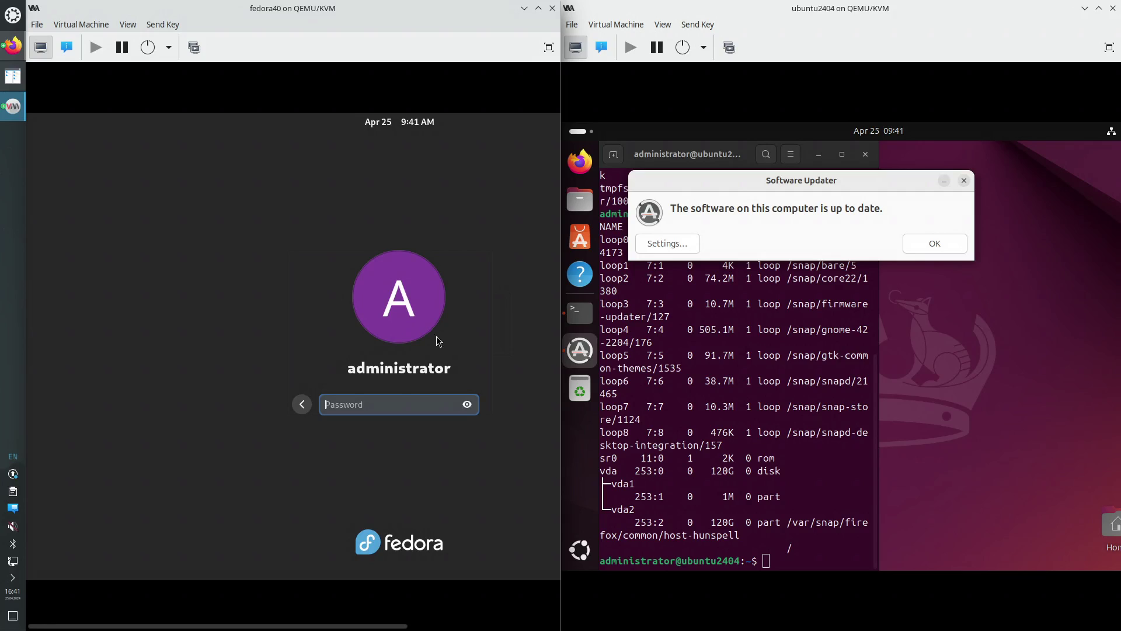
text(••)
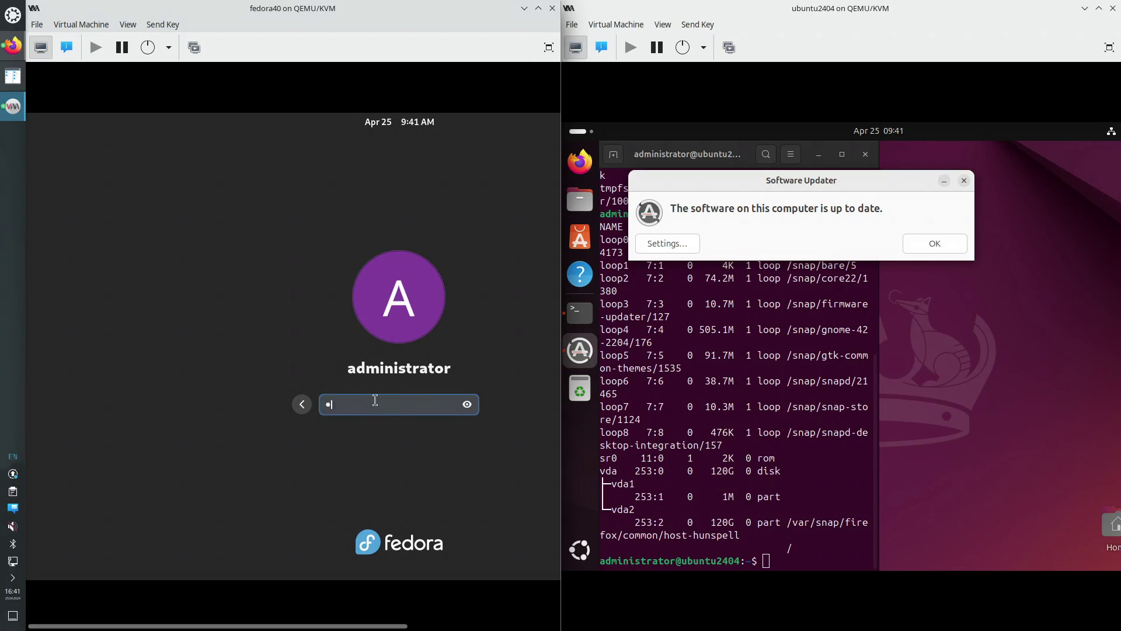
text(••)
key(Return)
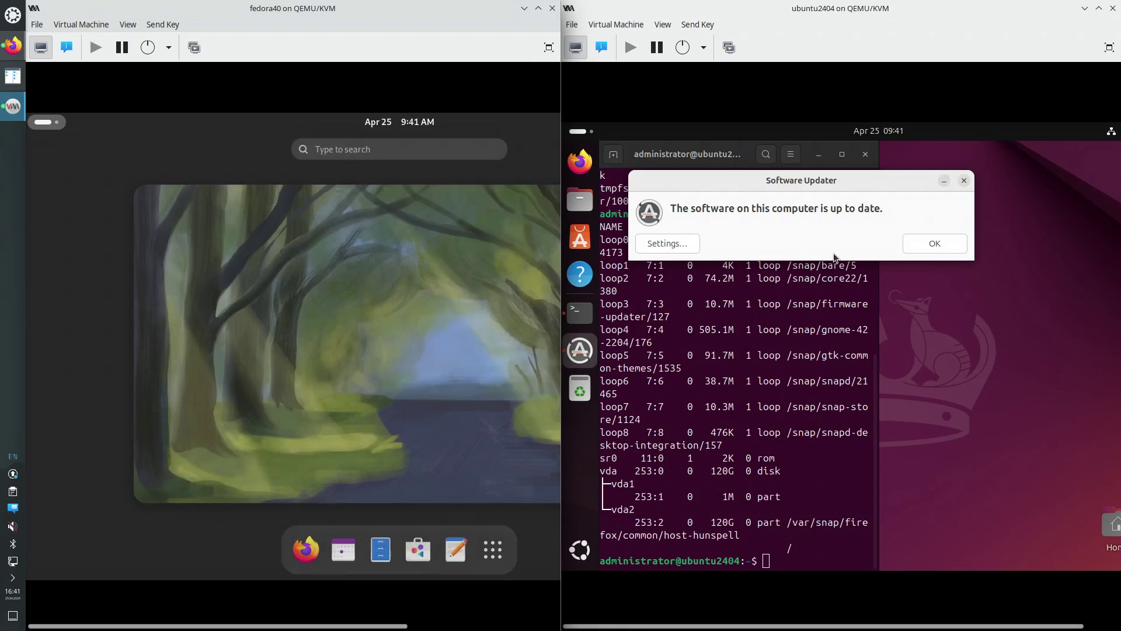
In Ubuntu, dismiss the up-to-date notice, search 'soft', then open and close Software & Updates
click(949, 244)
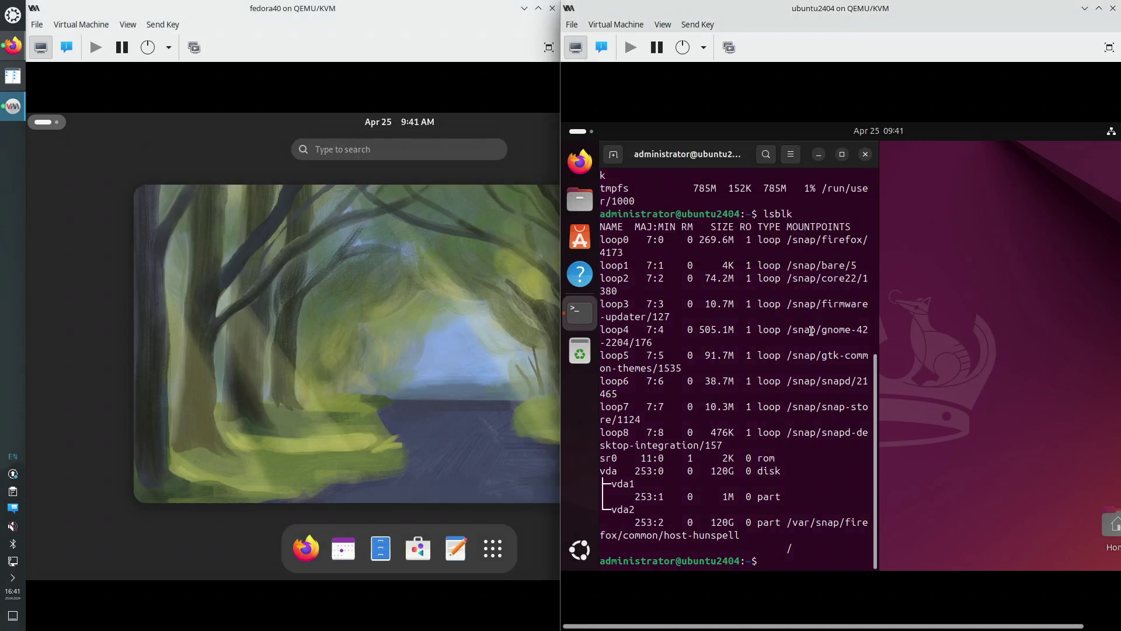
click(581, 140)
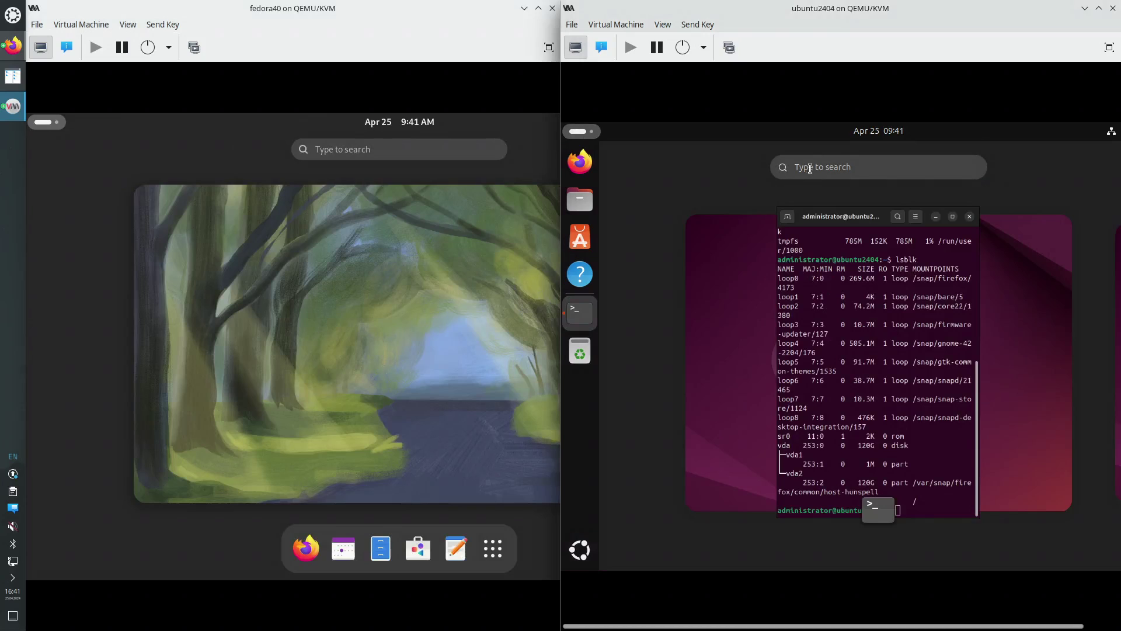
click(817, 166)
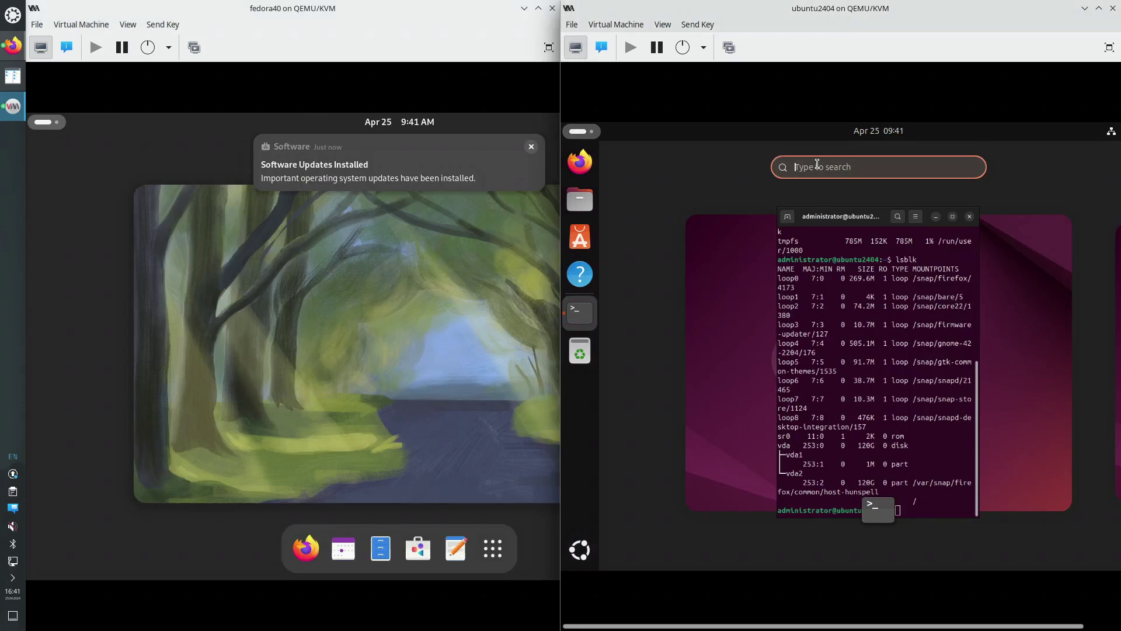
text(soft)
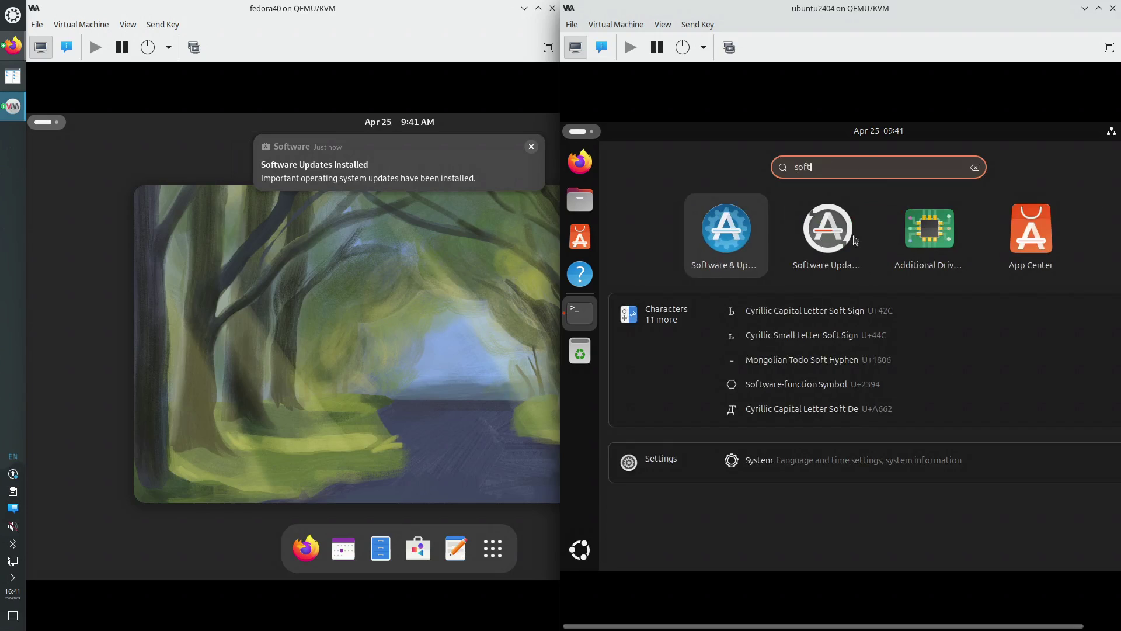
click(722, 246)
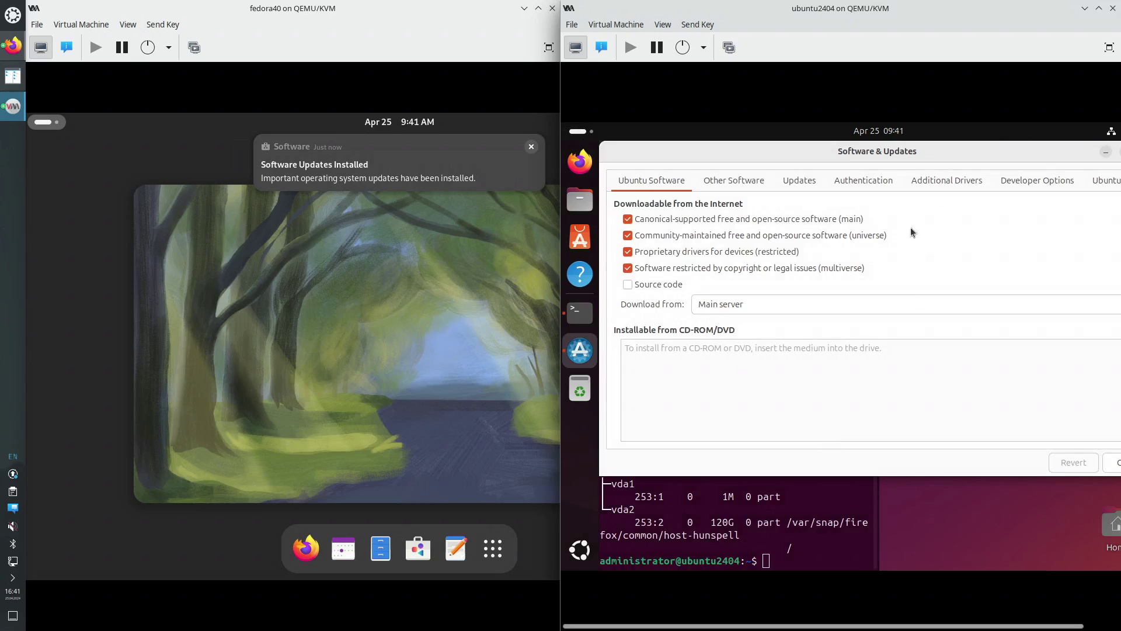
drag(917, 155, 816, 172)
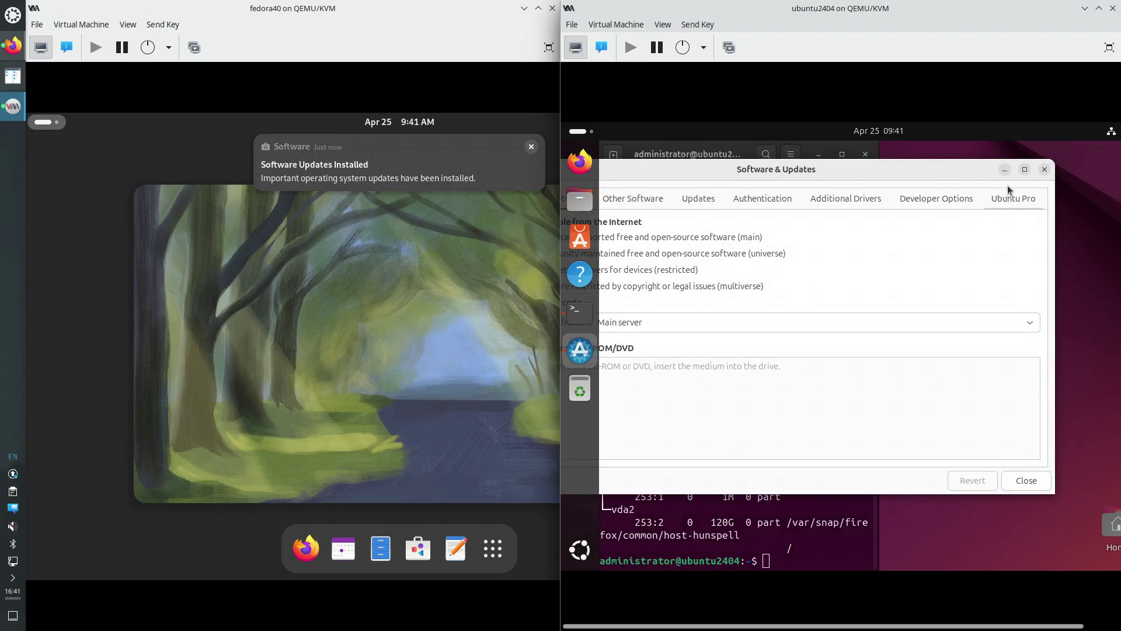
click(1045, 169)
Run Software Updater from a 'soft' search, dismiss its up-to-date notice, and search 'soft' again
click(586, 135)
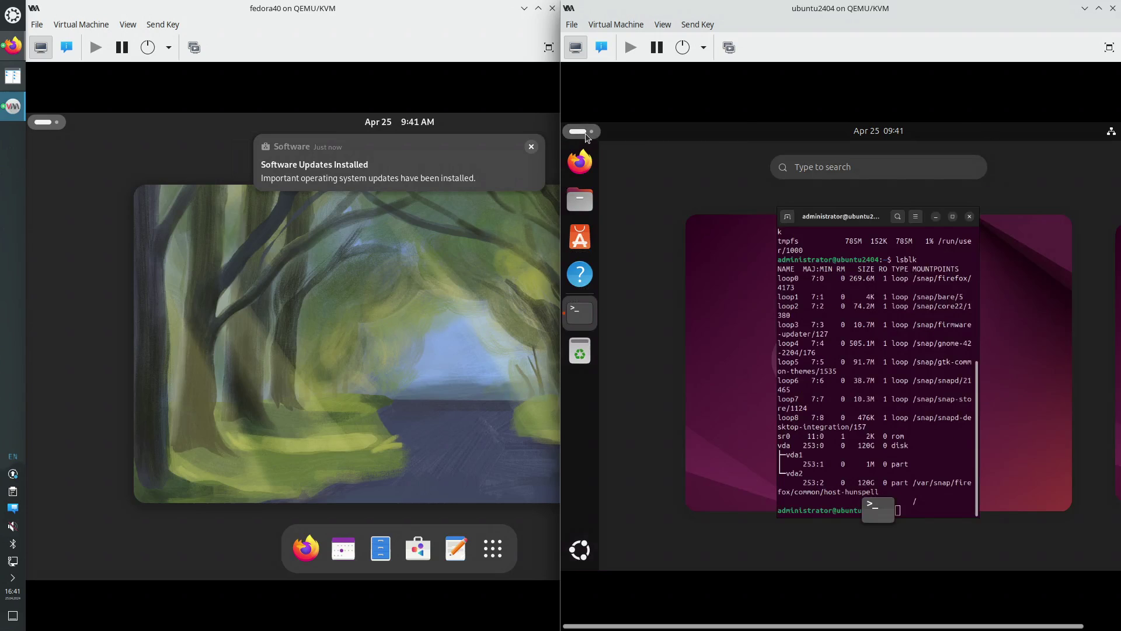
text(soft)
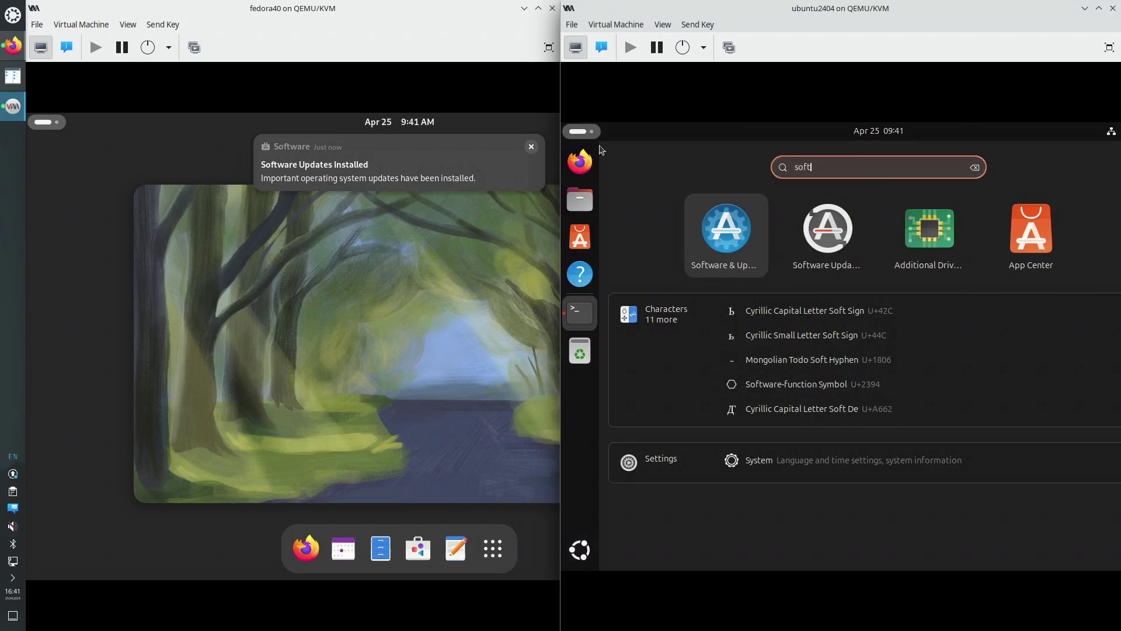
click(828, 234)
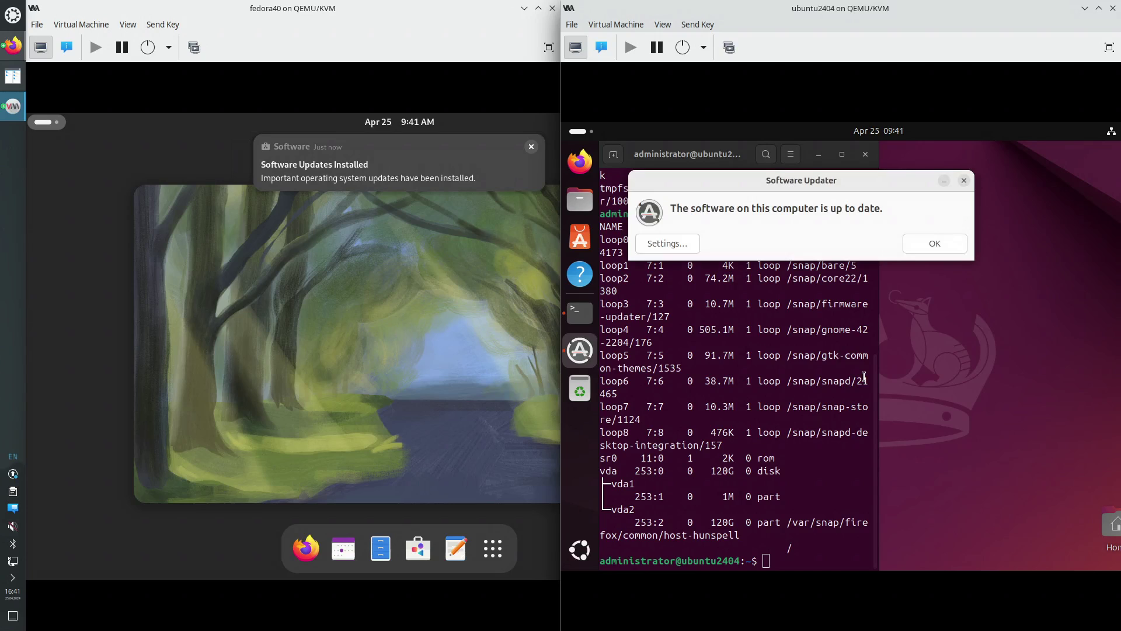
click(933, 243)
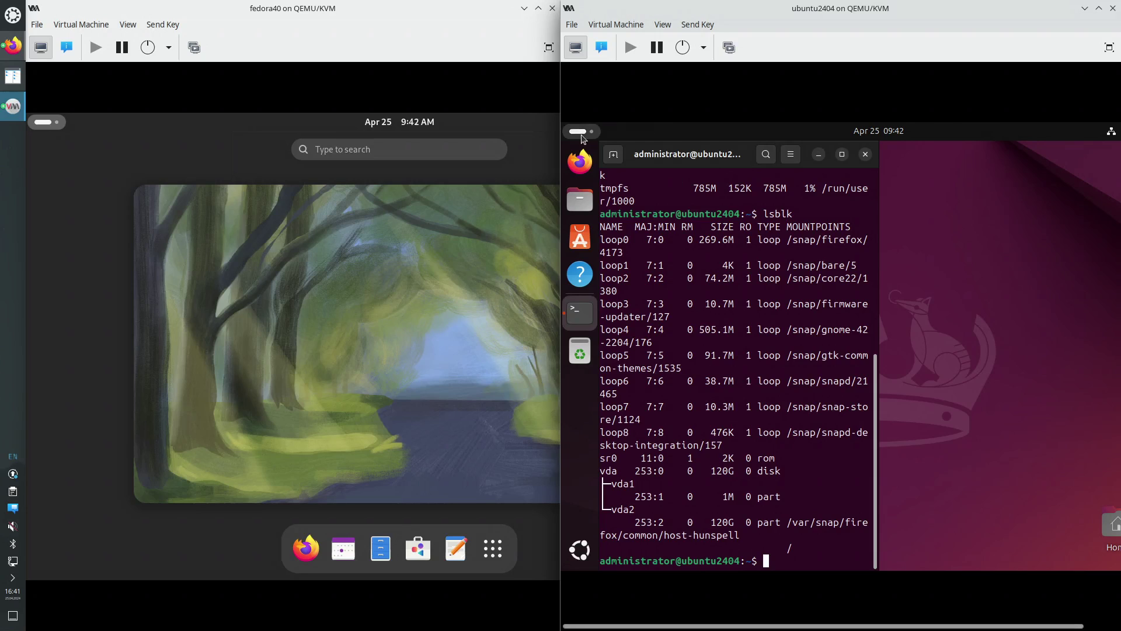
click(581, 133)
text(soft)
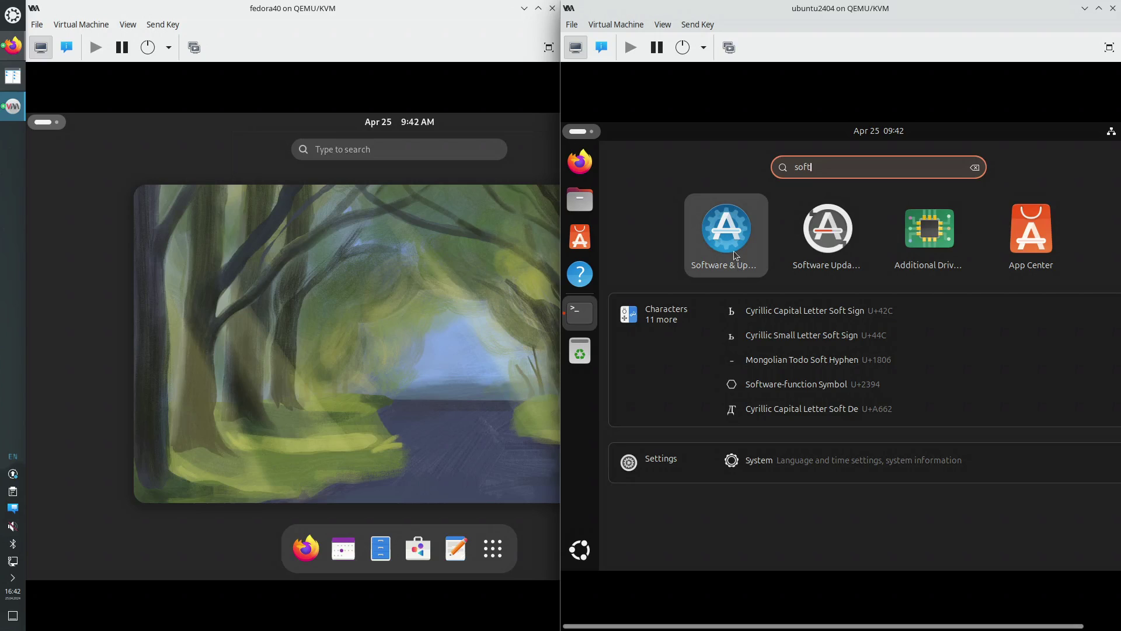
Enable Source code in Ubuntu's Software & Updates with the admin password, then close and reload the cache
click(735, 237)
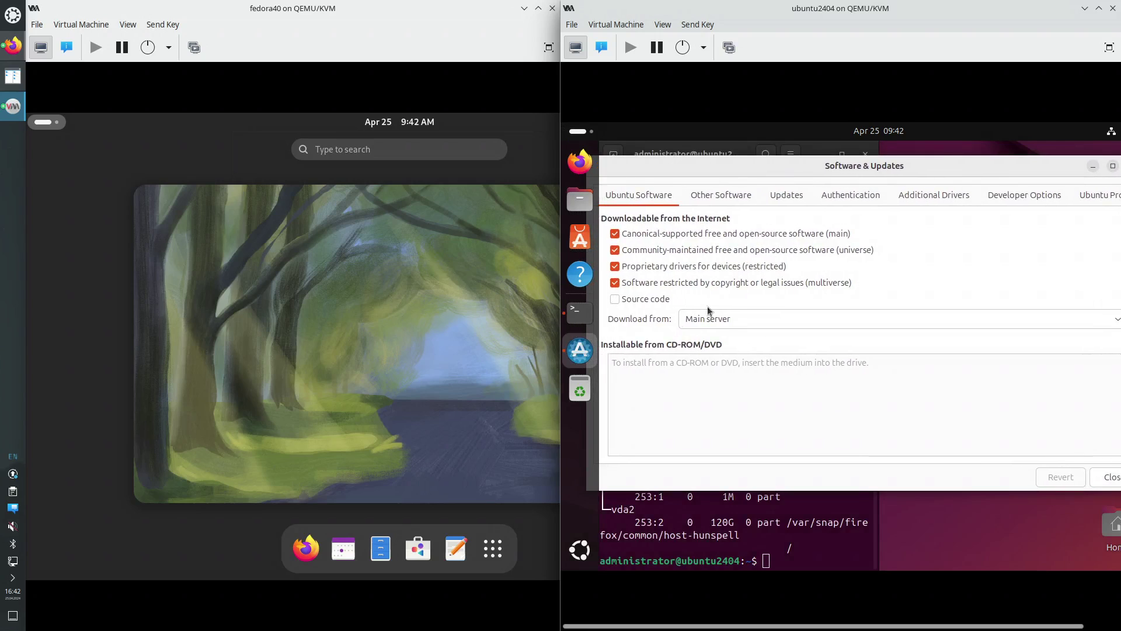
click(637, 301)
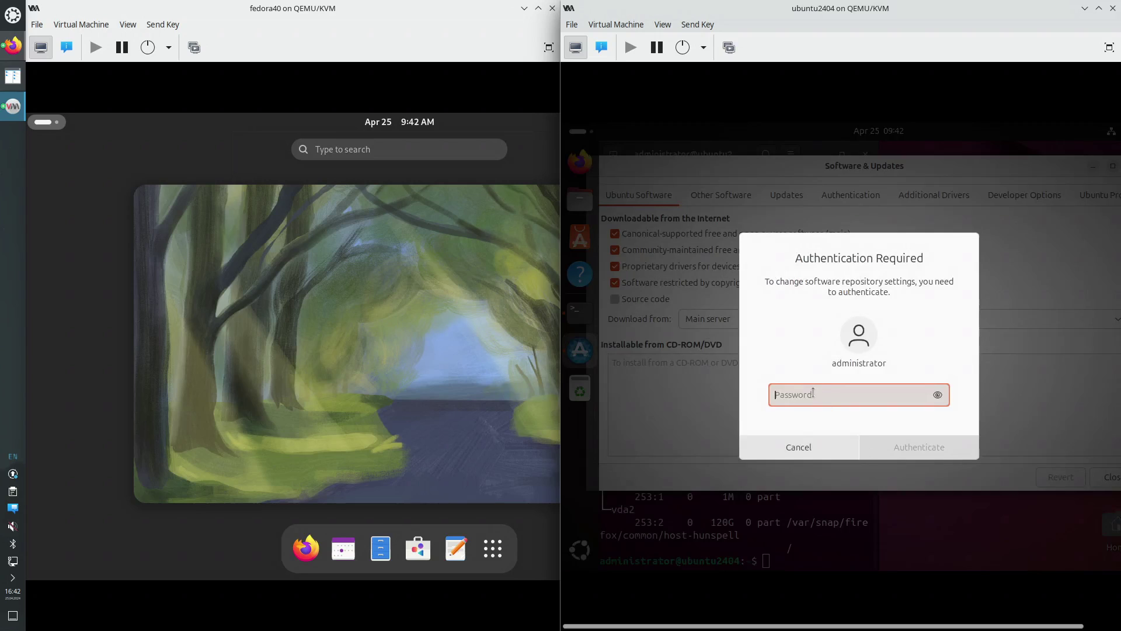
text(••••)
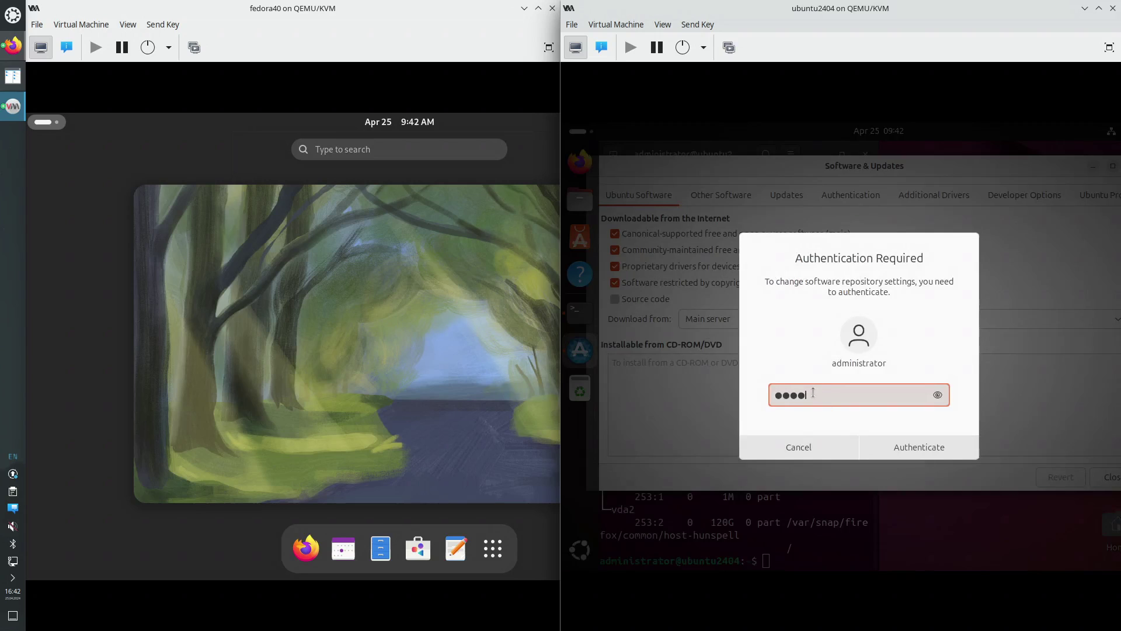
key(Return)
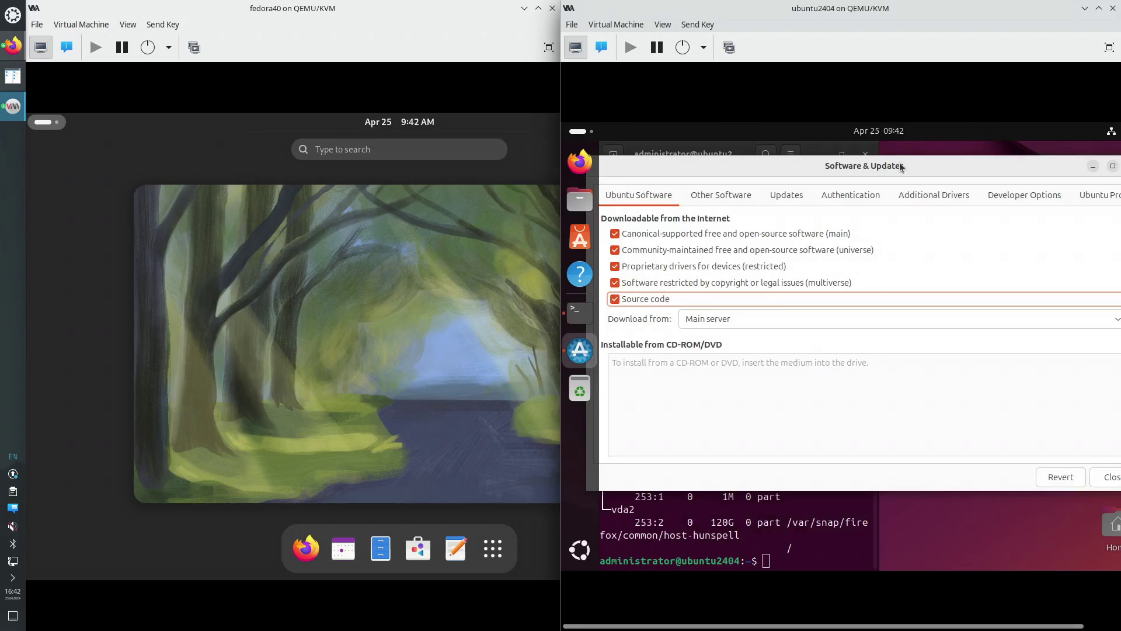
drag(902, 167, 870, 168)
click(1081, 478)
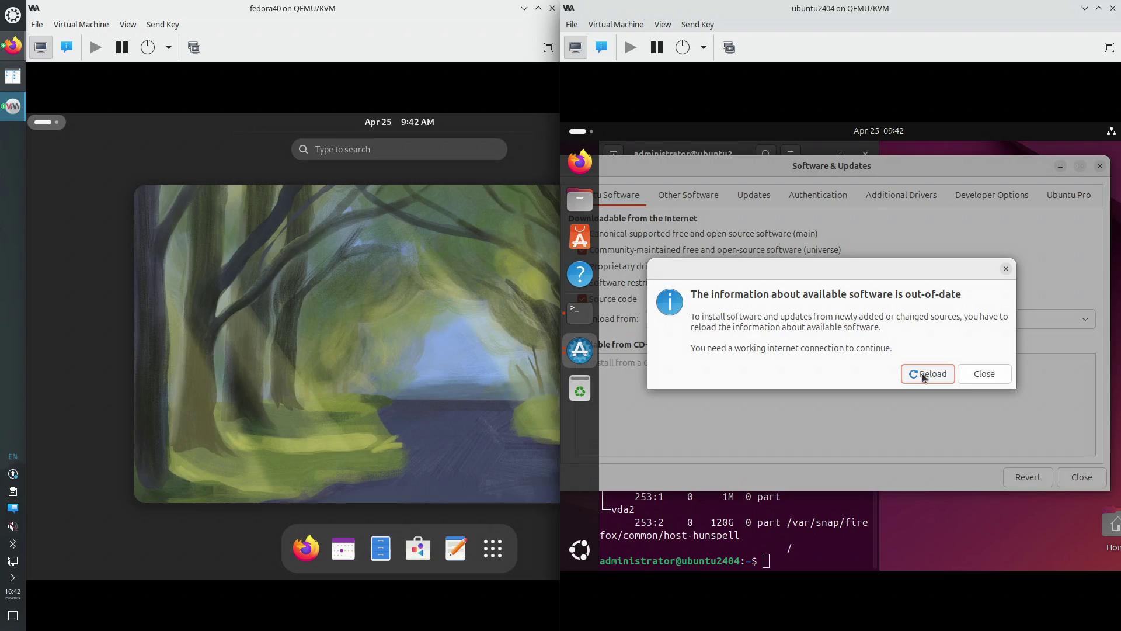
click(924, 377)
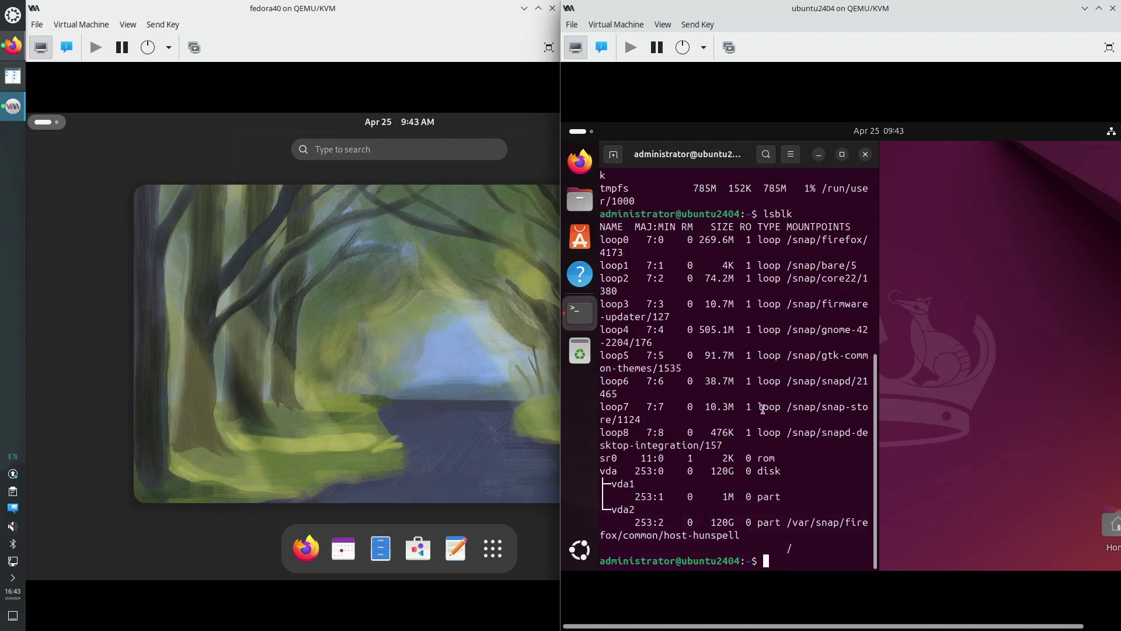
Launch GNOME Software from the Fedora guest's activities overview
click(346, 379)
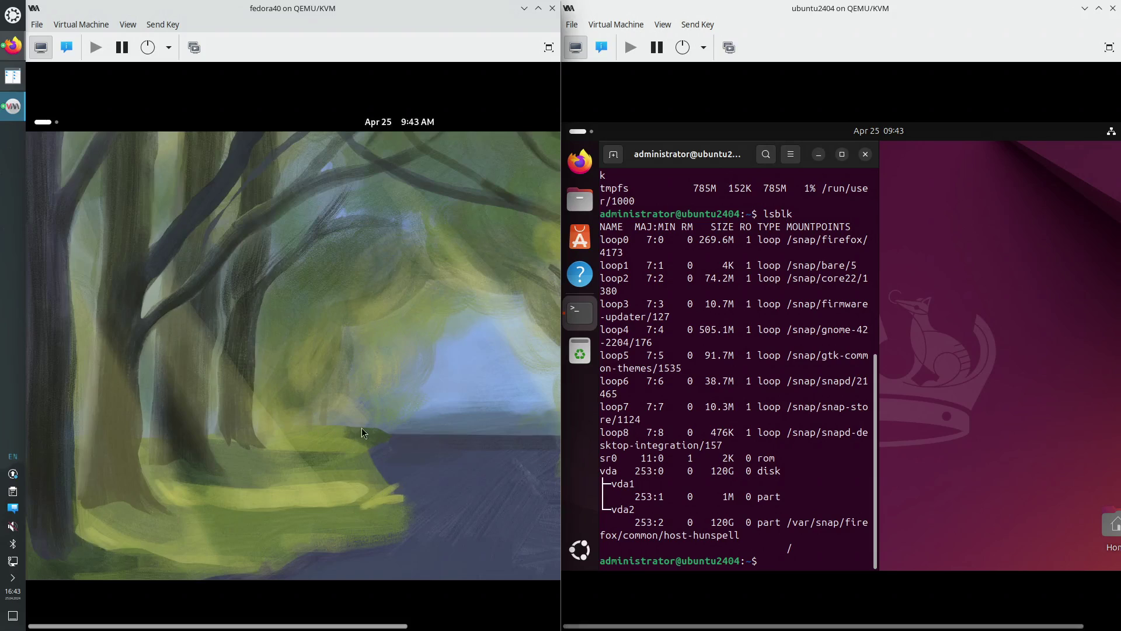
click(46, 123)
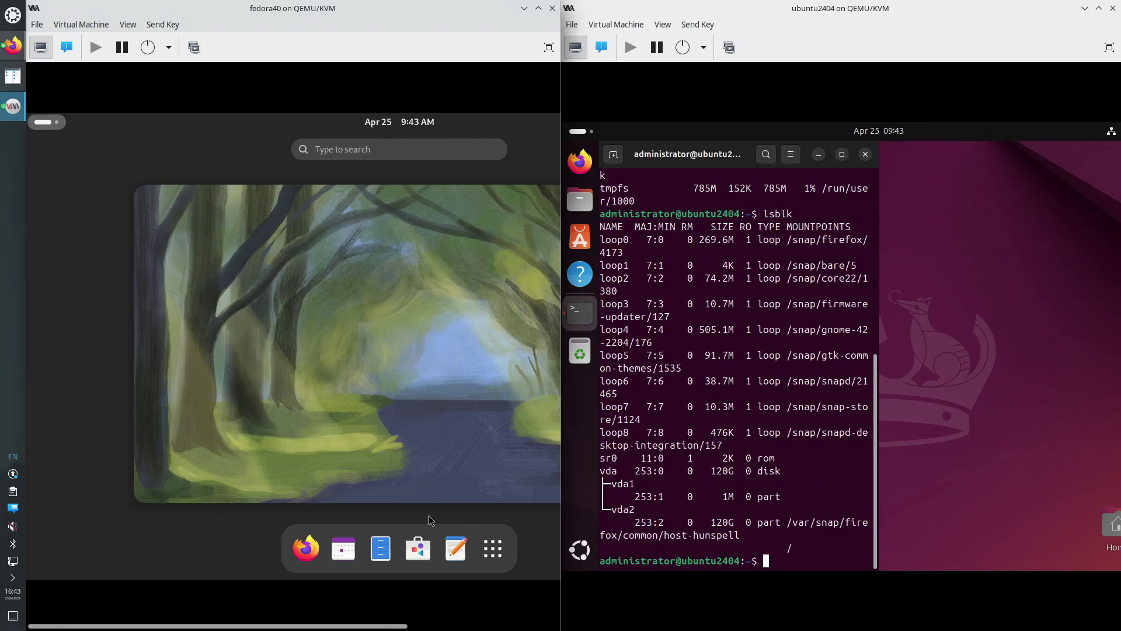
click(418, 551)
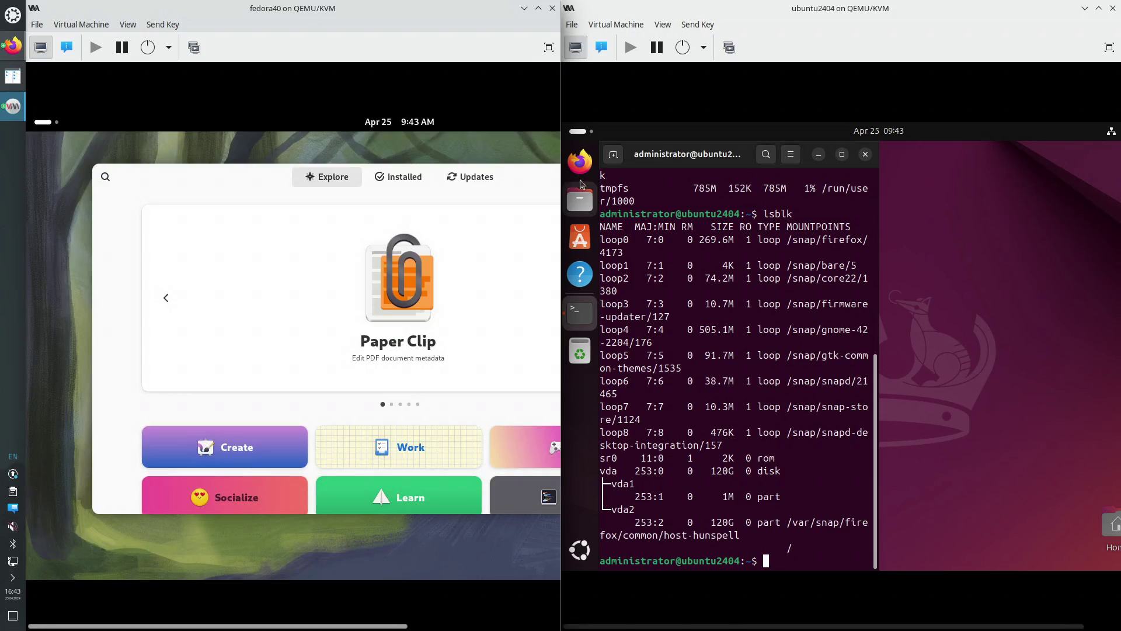
Open and minimize Ubuntu's App Center while positioning the Fedora Software window
click(581, 240)
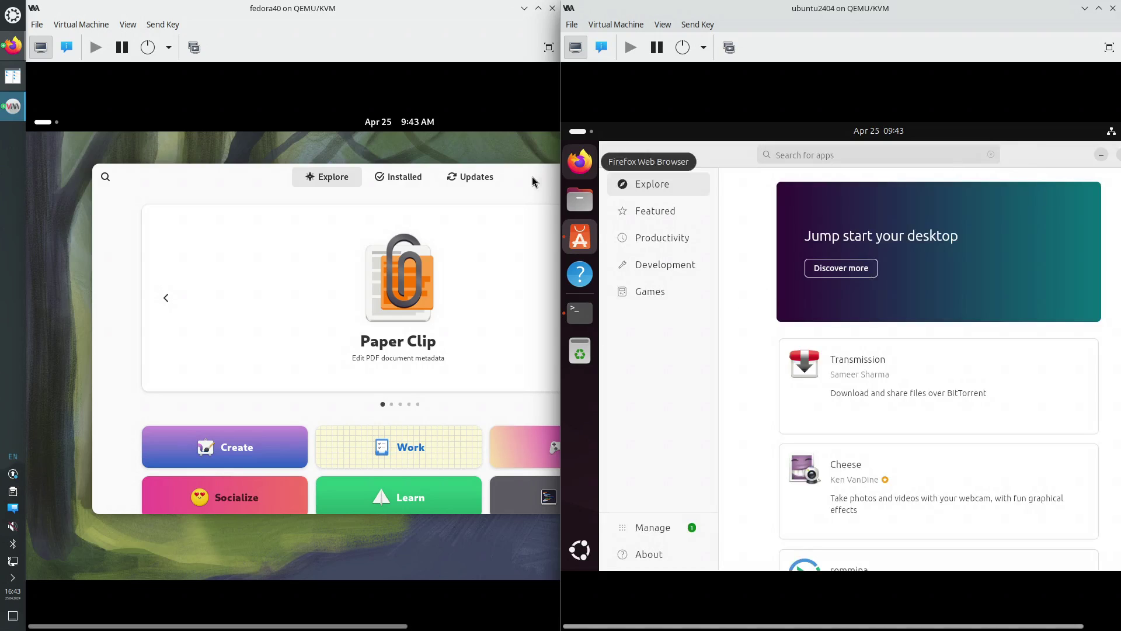
drag(547, 171, 367, 204)
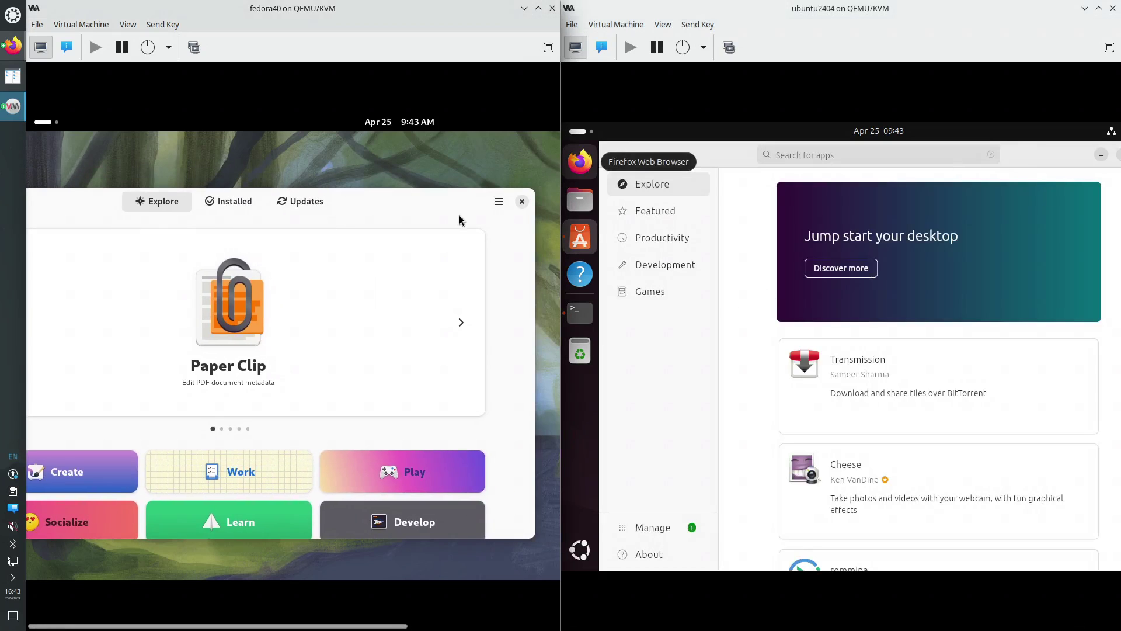
drag(454, 213, 401, 199)
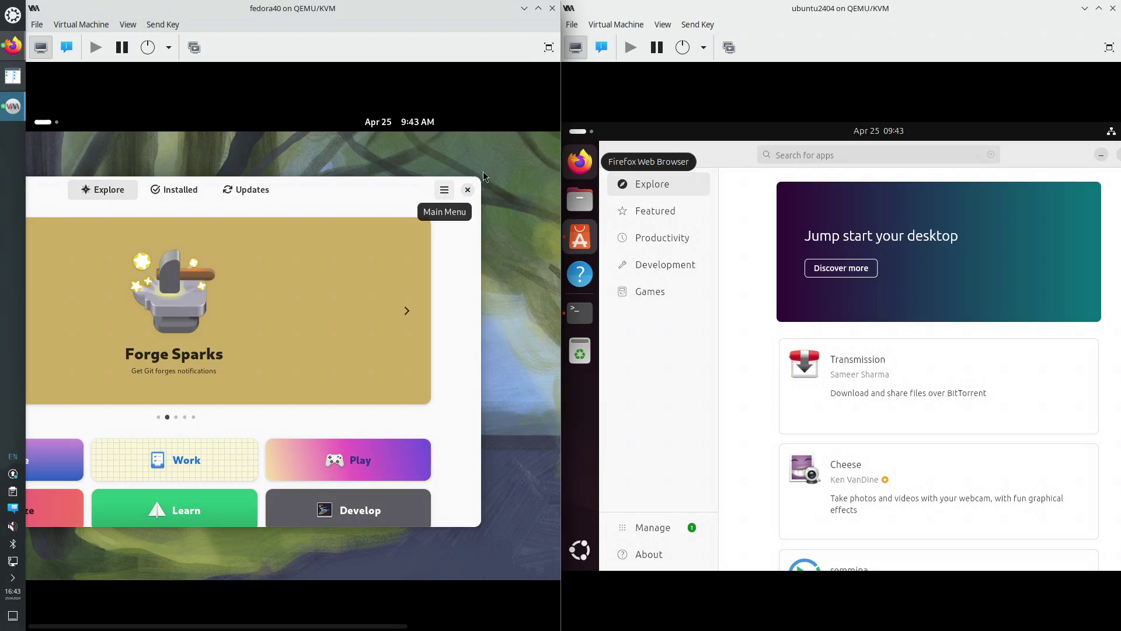
drag(1079, 159, 1012, 170)
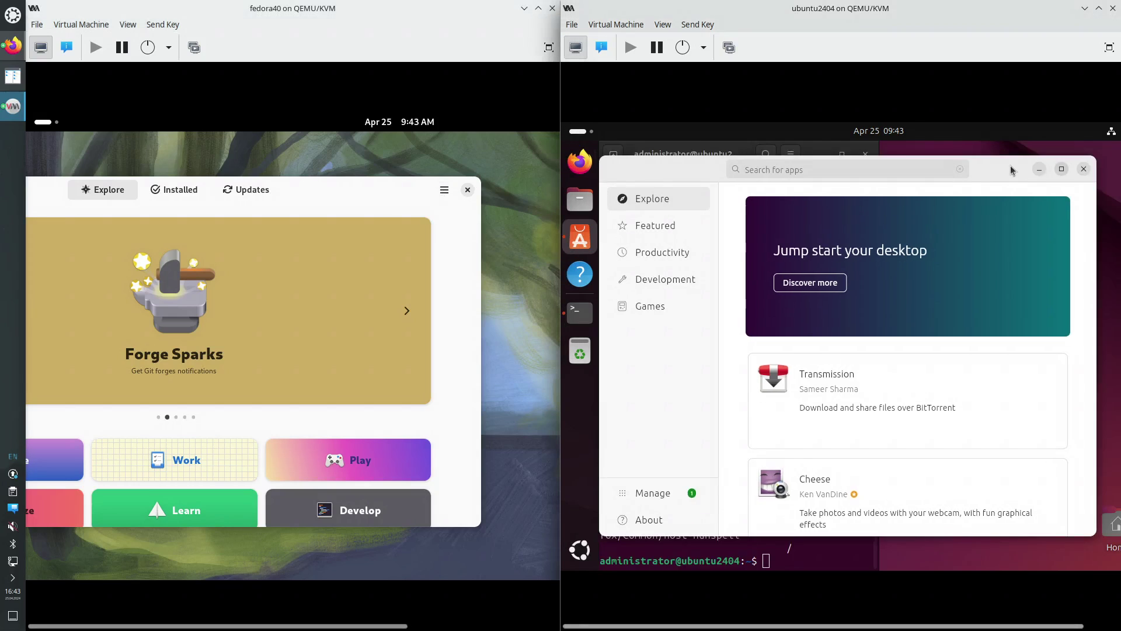
click(1039, 169)
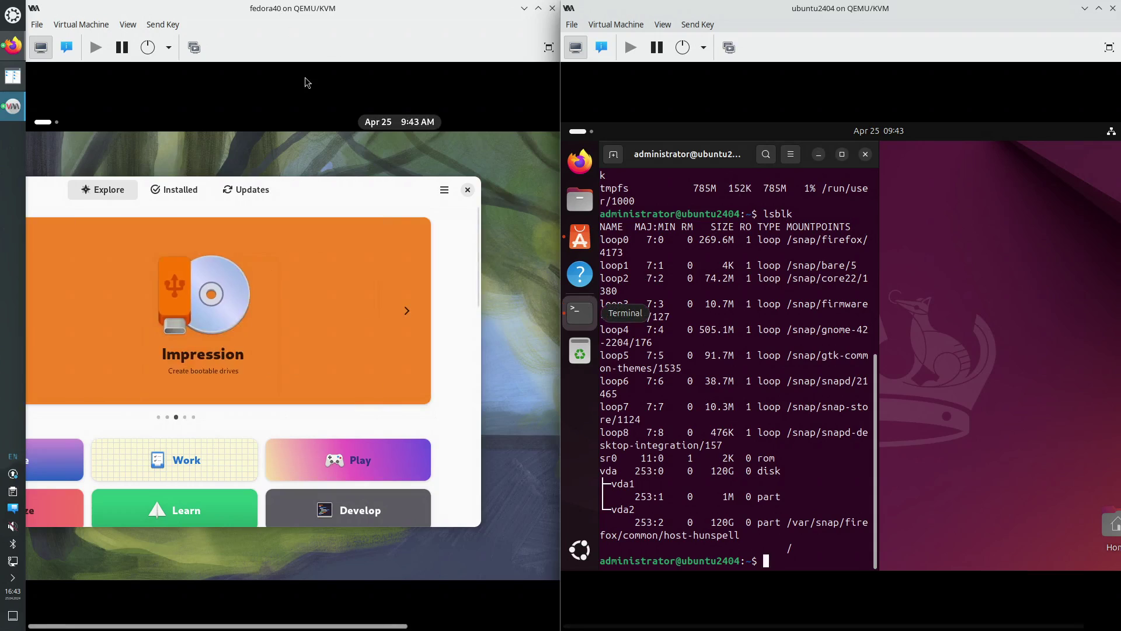
drag(369, 184, 429, 182)
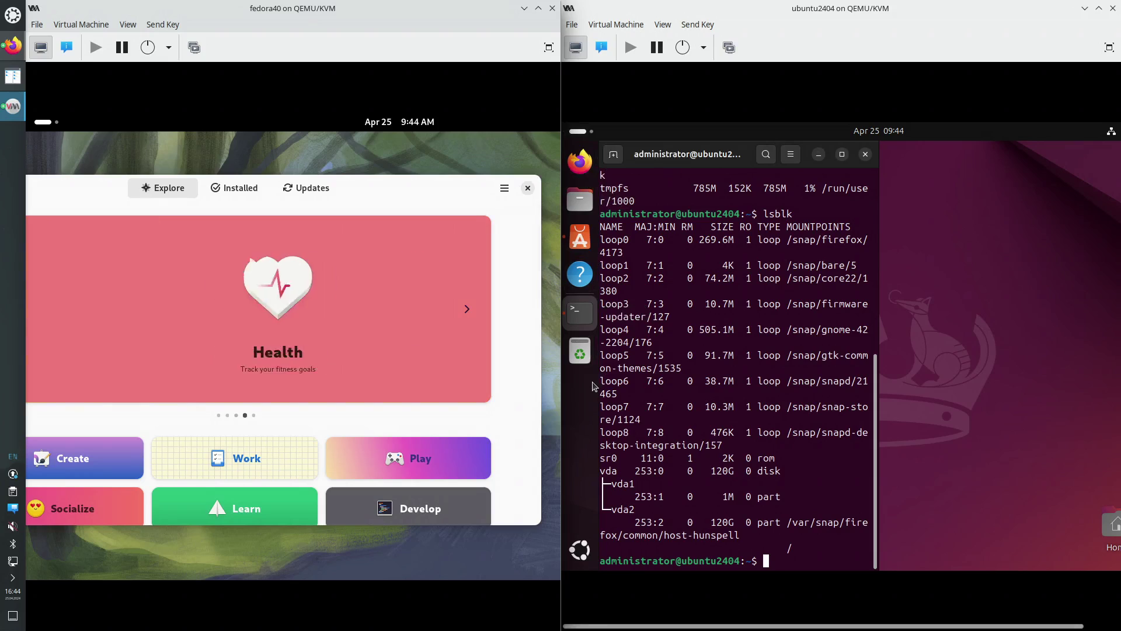
Toggle Ubuntu's app grid and Fedora Software's maximize state, ending with Ubuntu's terminal maximized
click(582, 555)
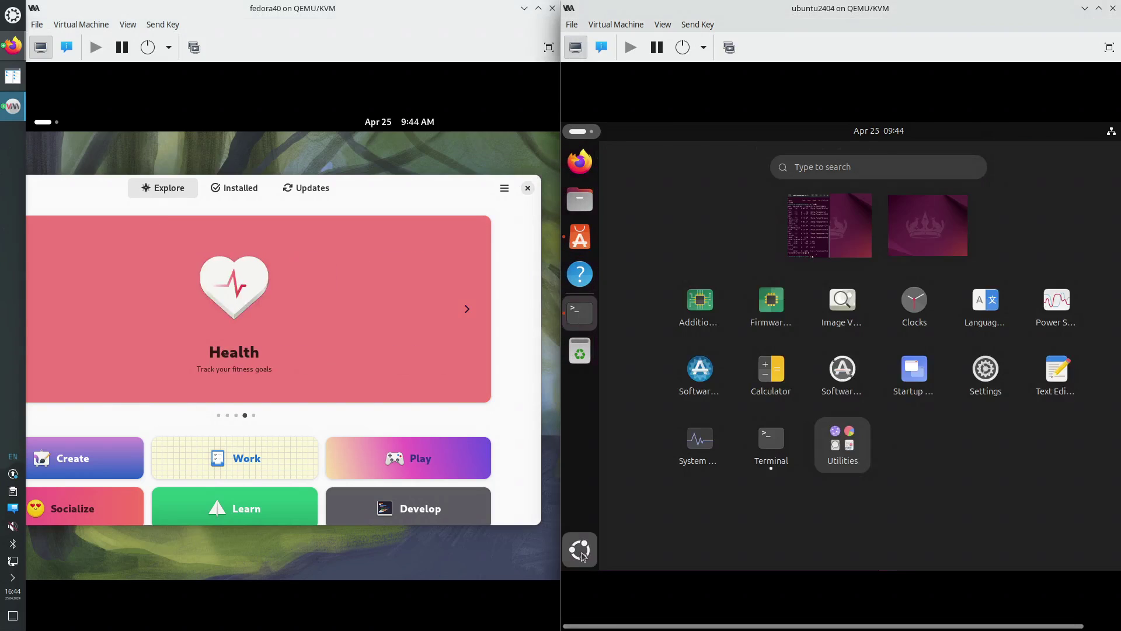
click(583, 555)
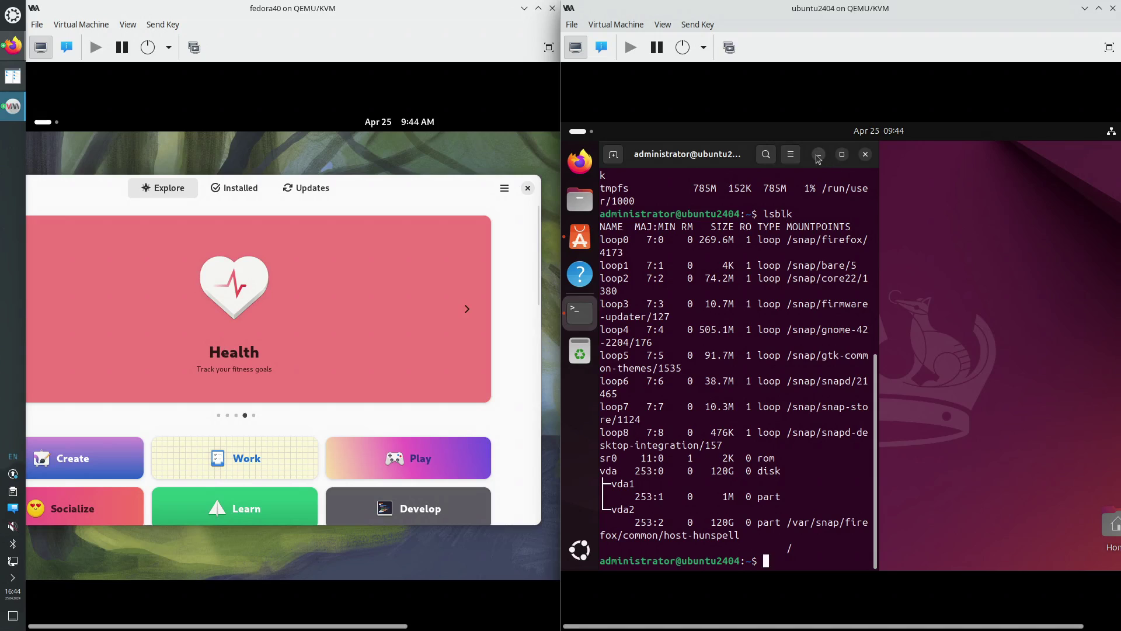
click(847, 156)
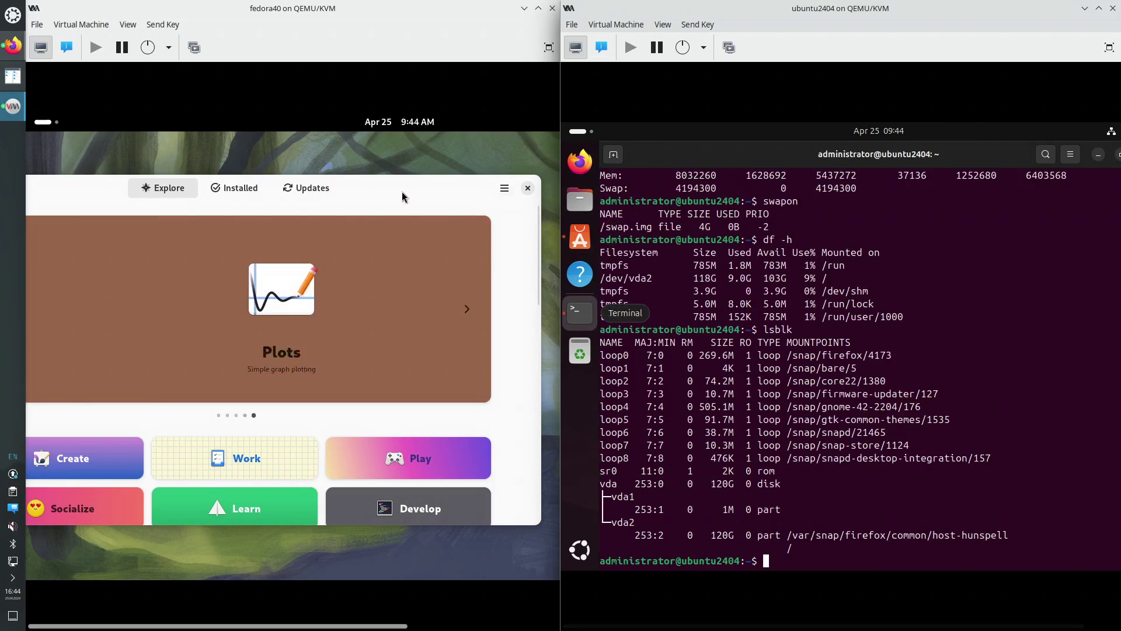
double_click(398, 183)
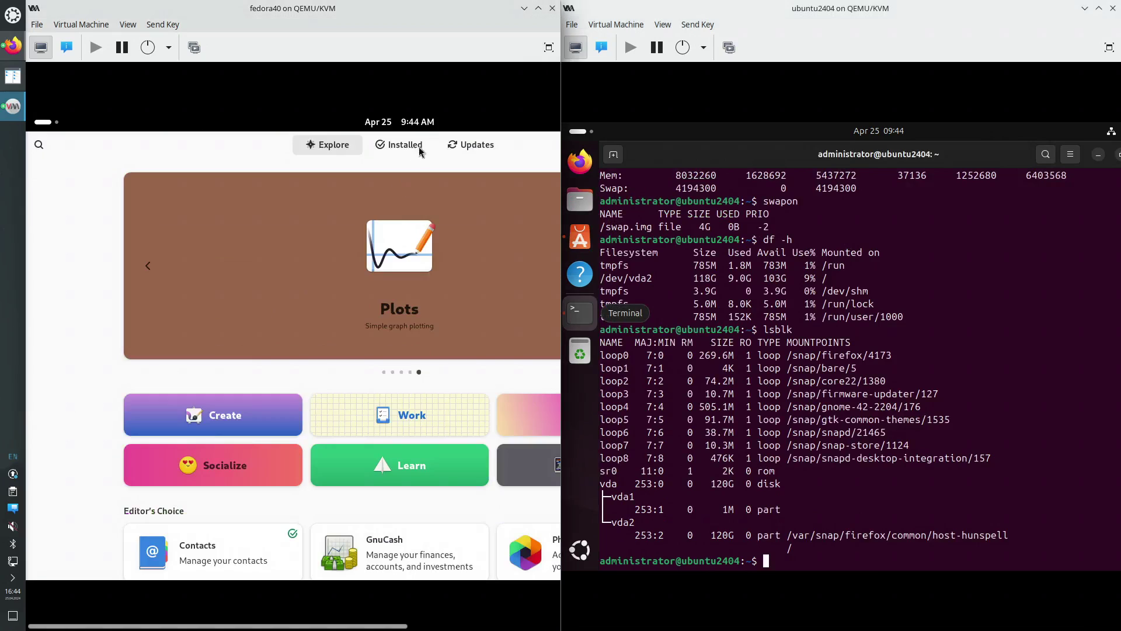
double_click(236, 147)
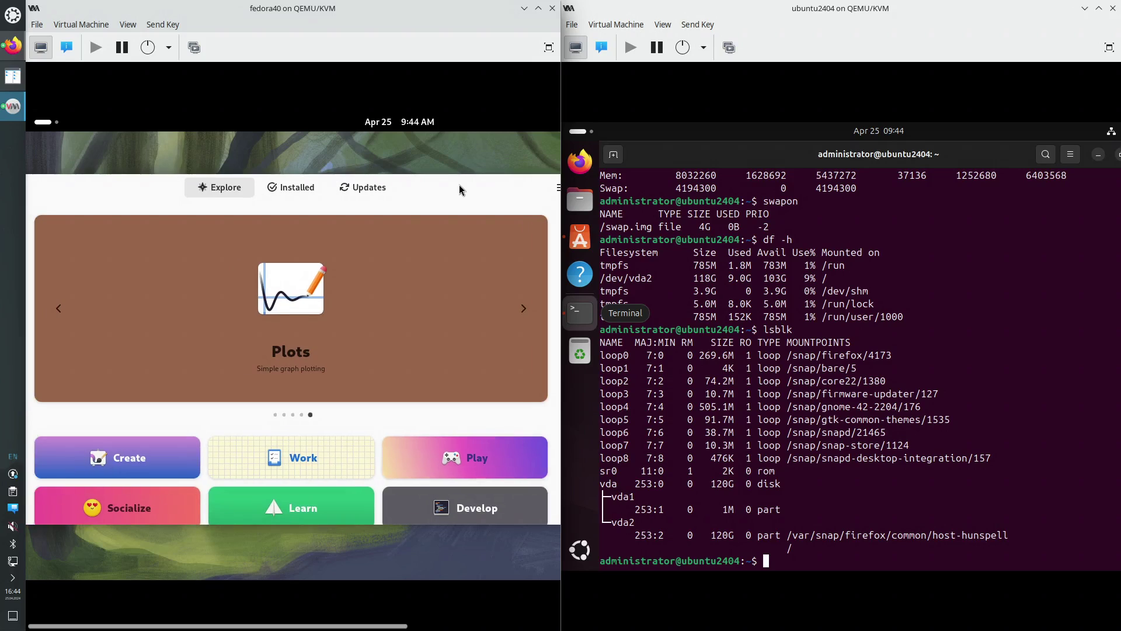
drag(459, 185, 452, 188)
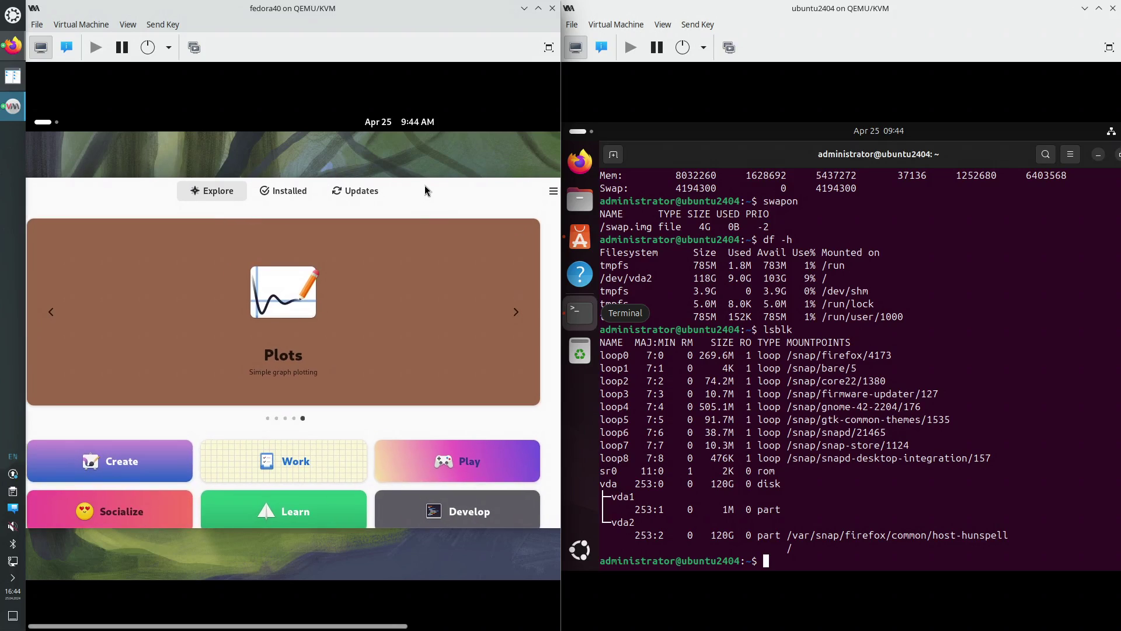
double_click(424, 186)
double_click(206, 153)
double_click(775, 153)
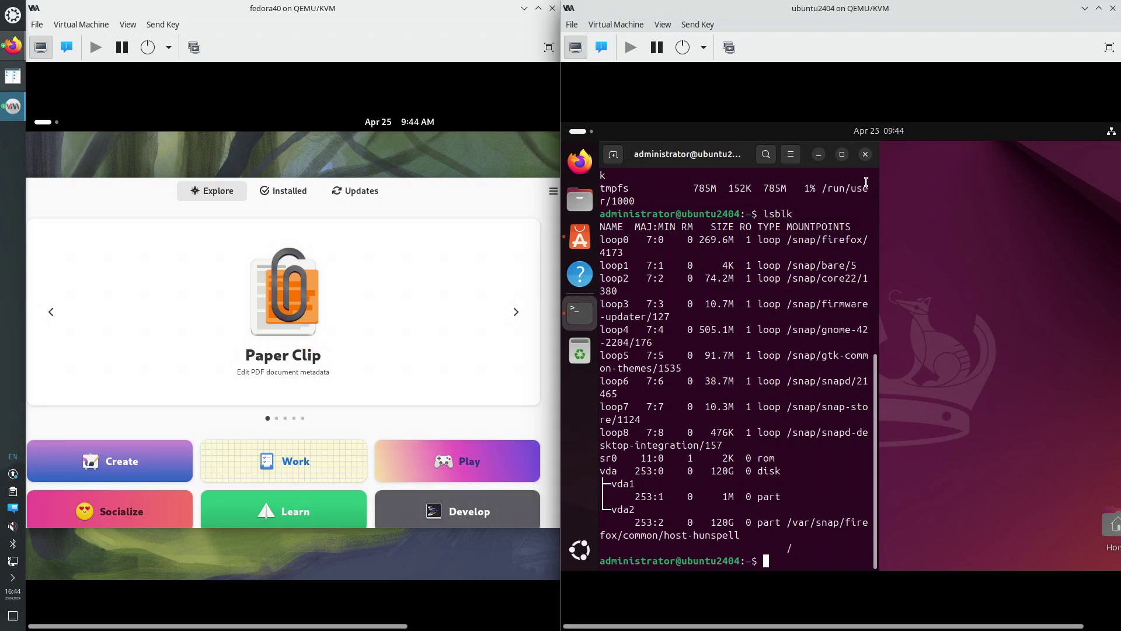
click(841, 154)
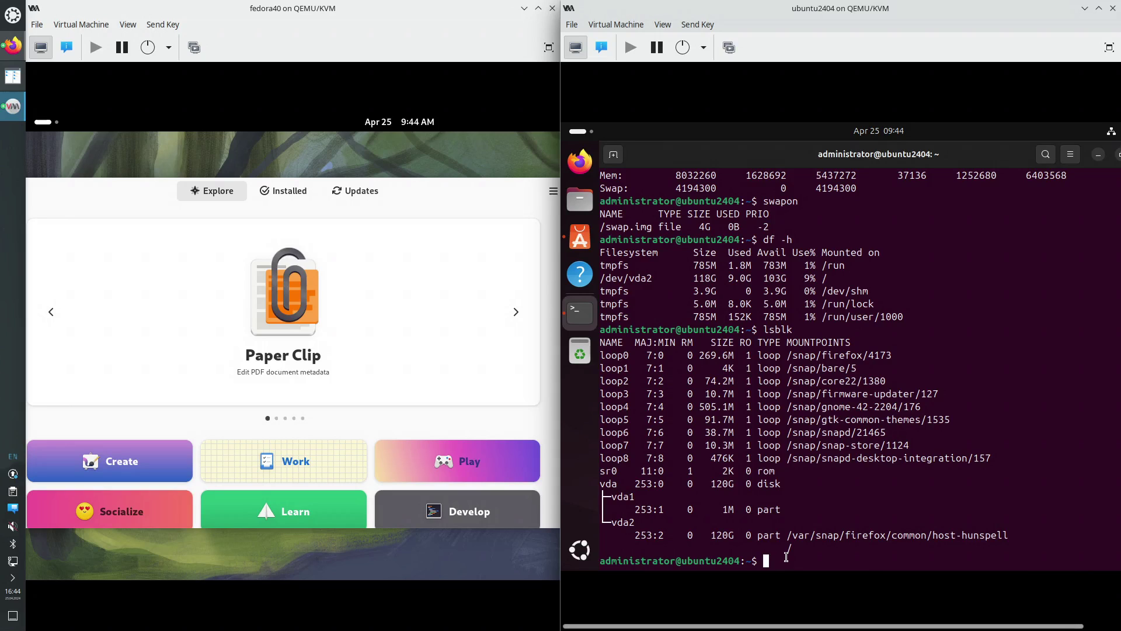
In a new terminal tab, become root with sudo su and run apt update && apt upgrade && apt autoremove
key(ctrl+shift+t)
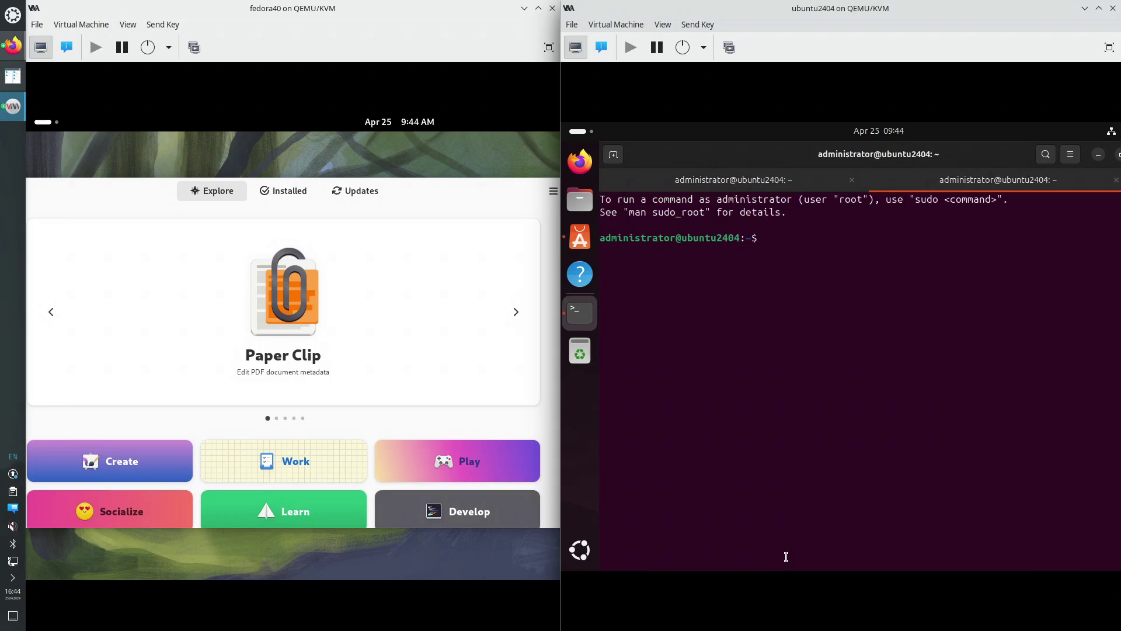
text(sudo su)
key(Return)
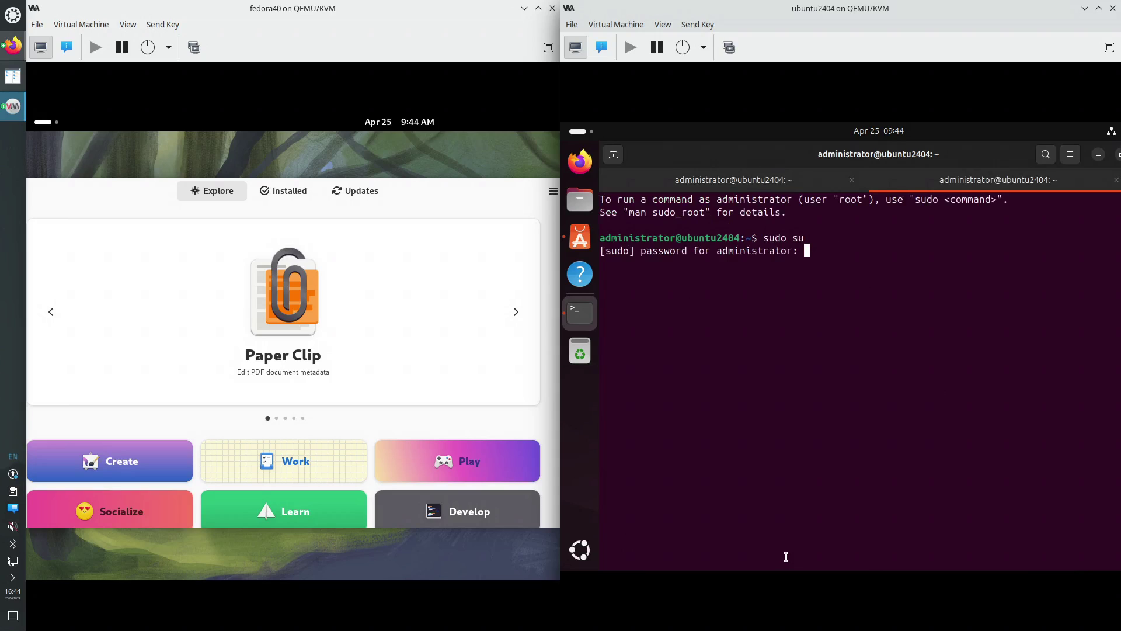
key(Return)
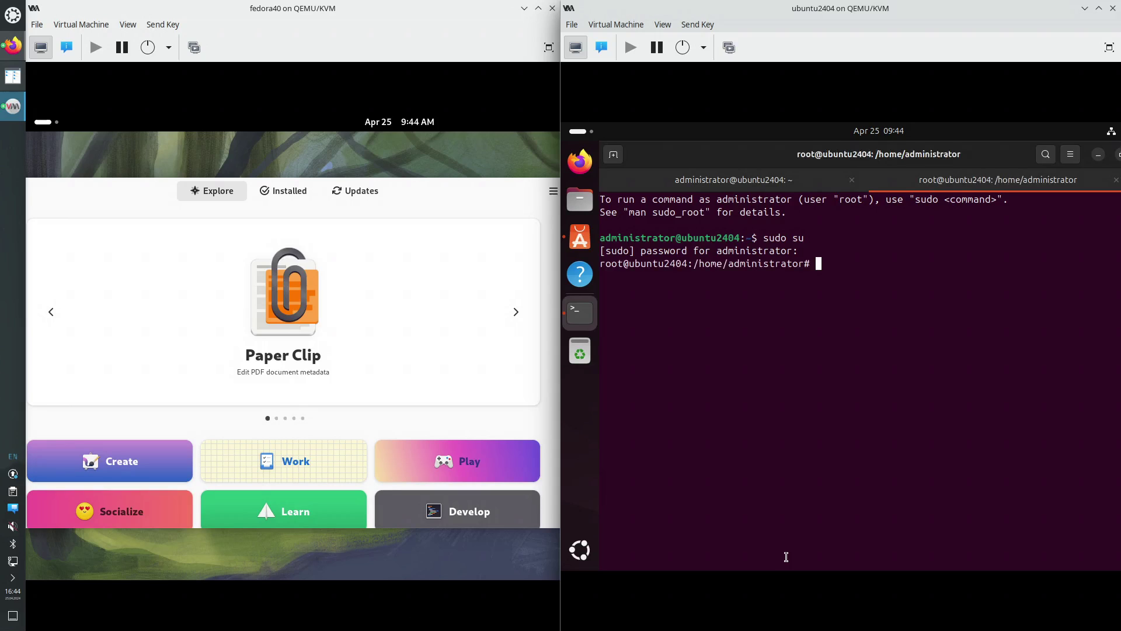
text(apt )
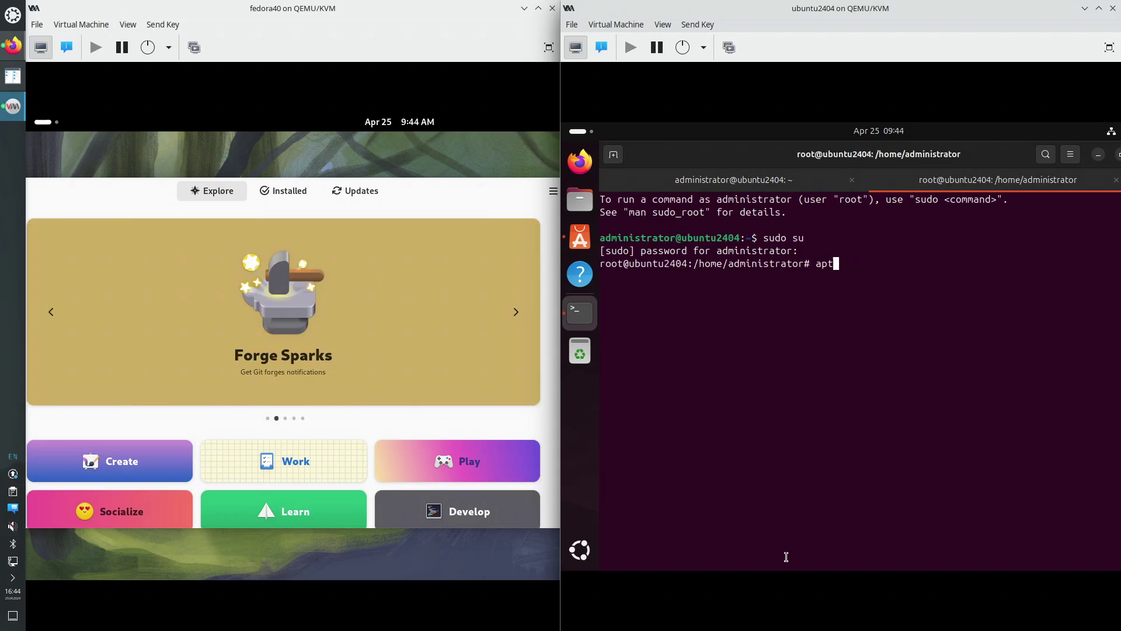
text(update && apt upgrade &&)
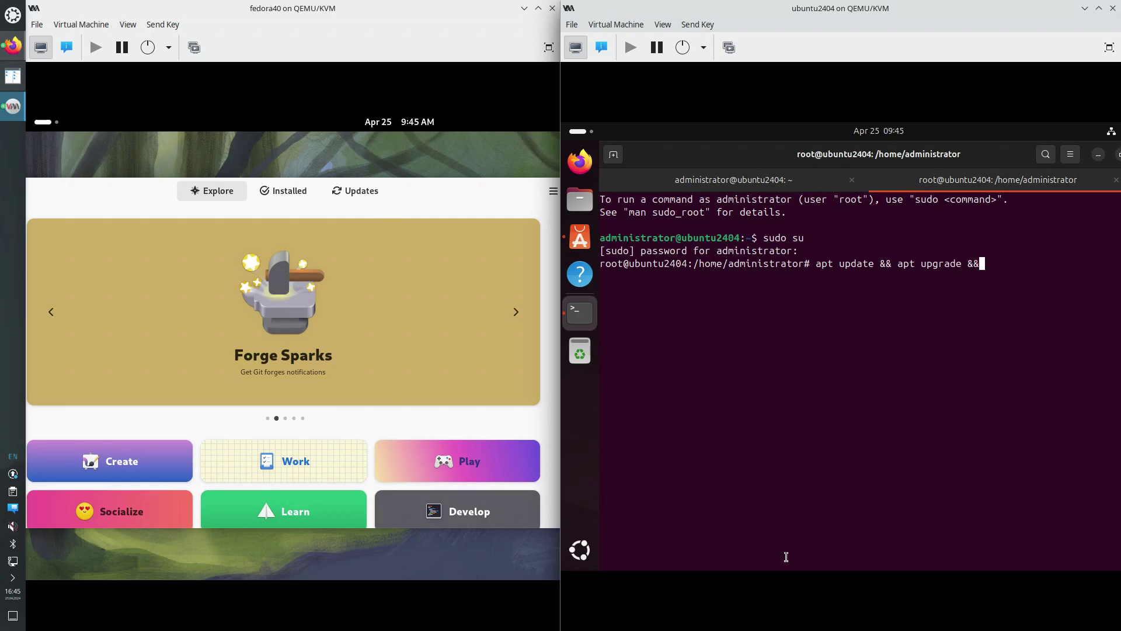
text( apt autoremove)
key(Return)
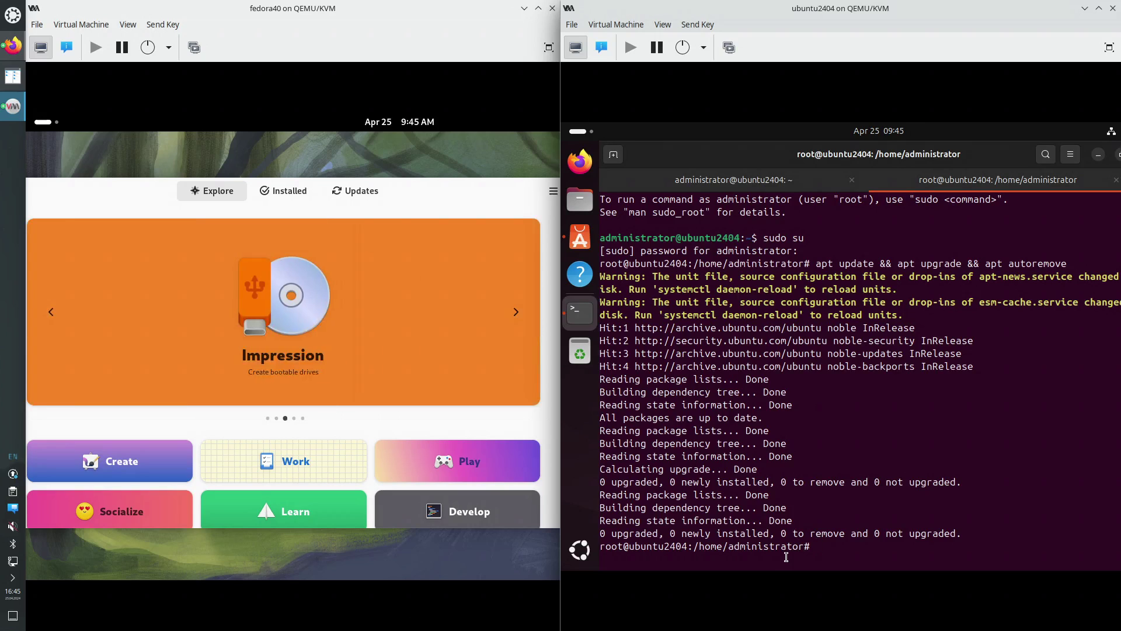
Install Midnight Commander with apt install mc, then start typing cd /etc/ap
text(apt install mc)
key(Return)
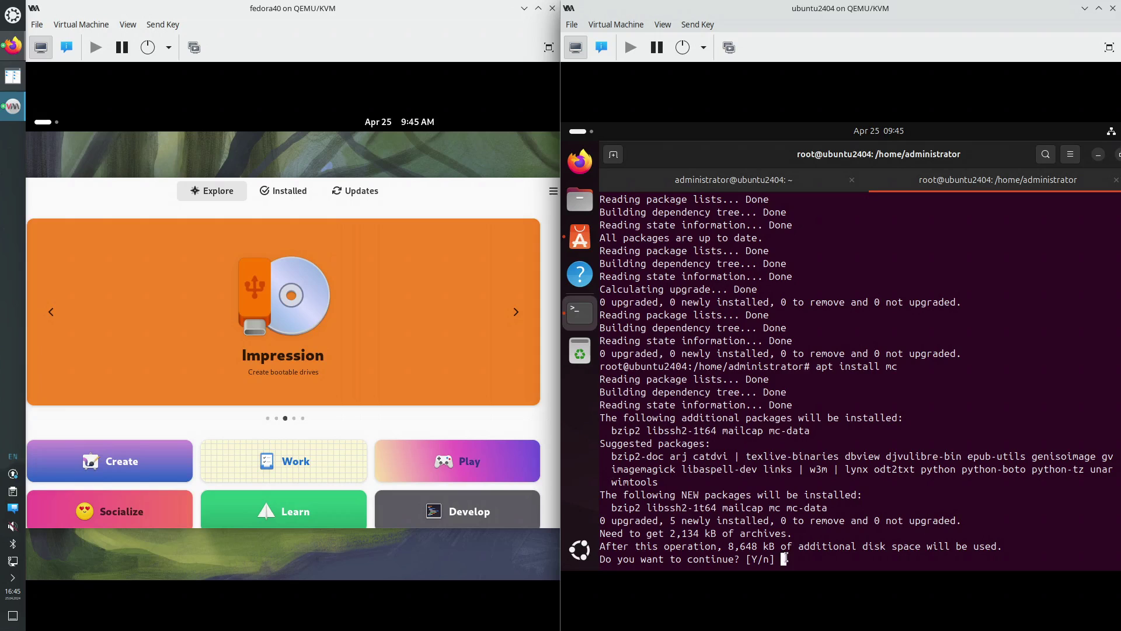
key(Return)
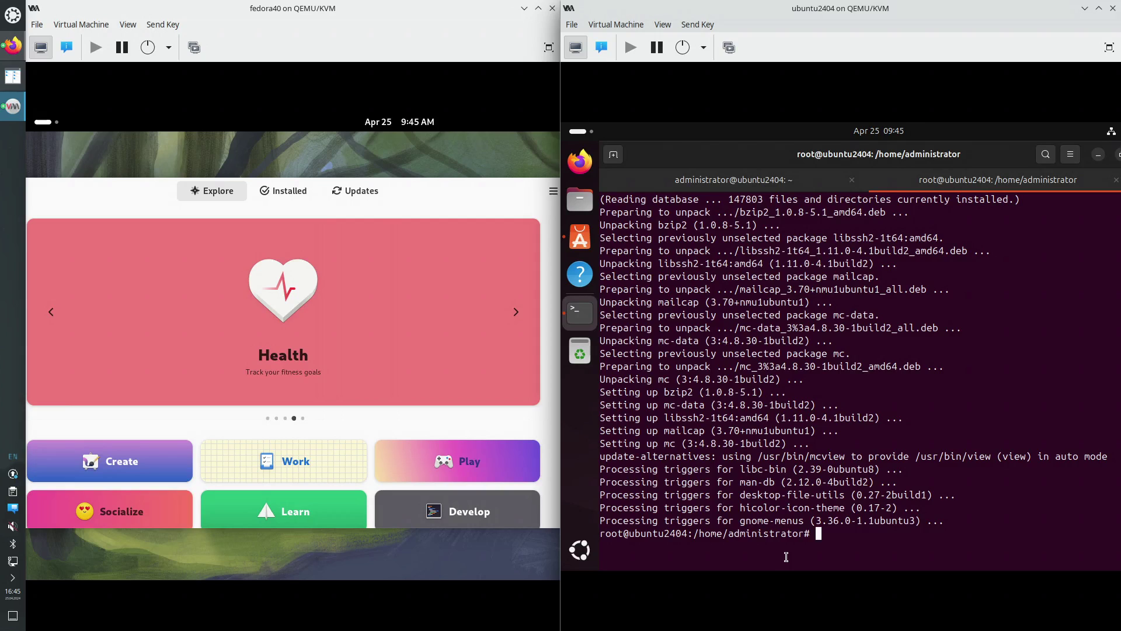
text(cd /etc/ap)
key(Tab)
key(Tab)
key(Tab)
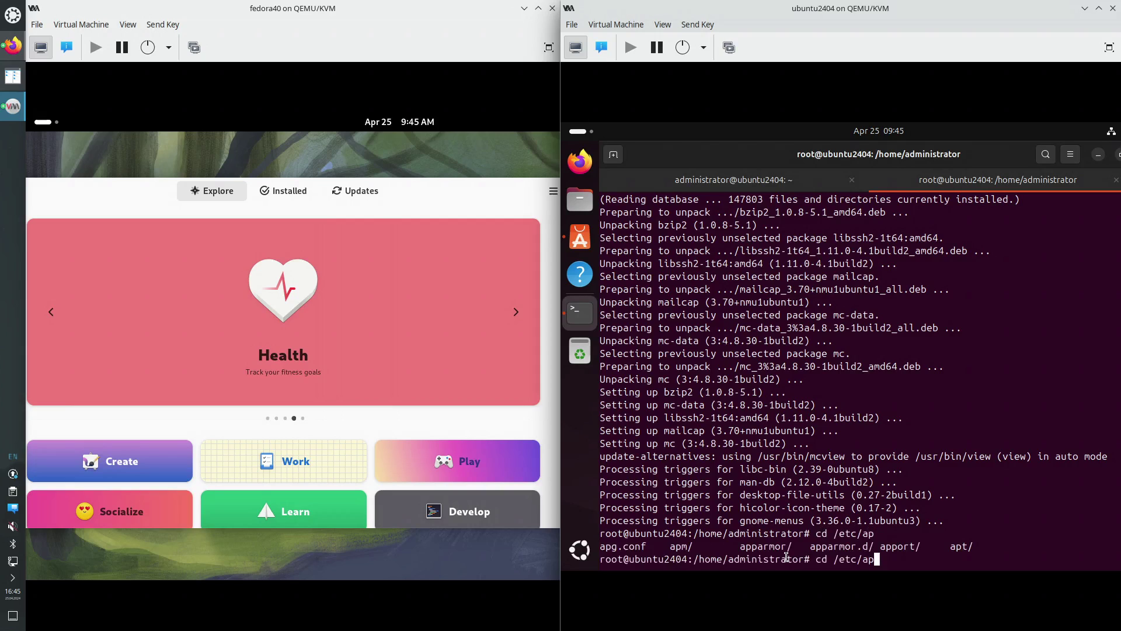
Change into /etc/apt, launch mc, and view sources.list with F3
text(t)
key(Tab)
key(Return)
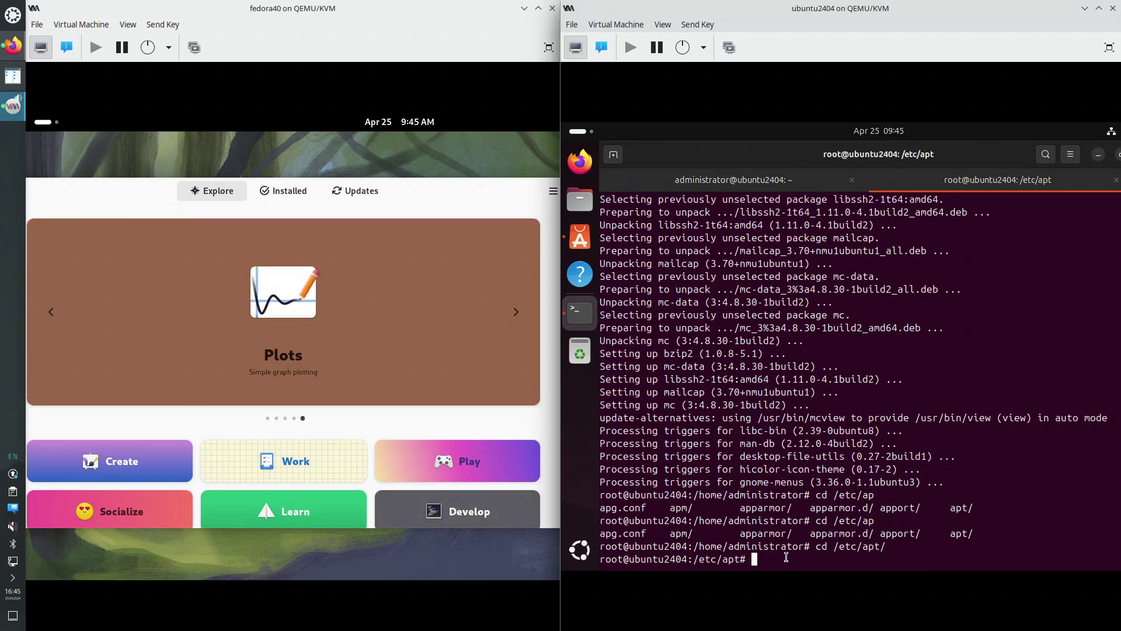
text(mc)
key(Return)
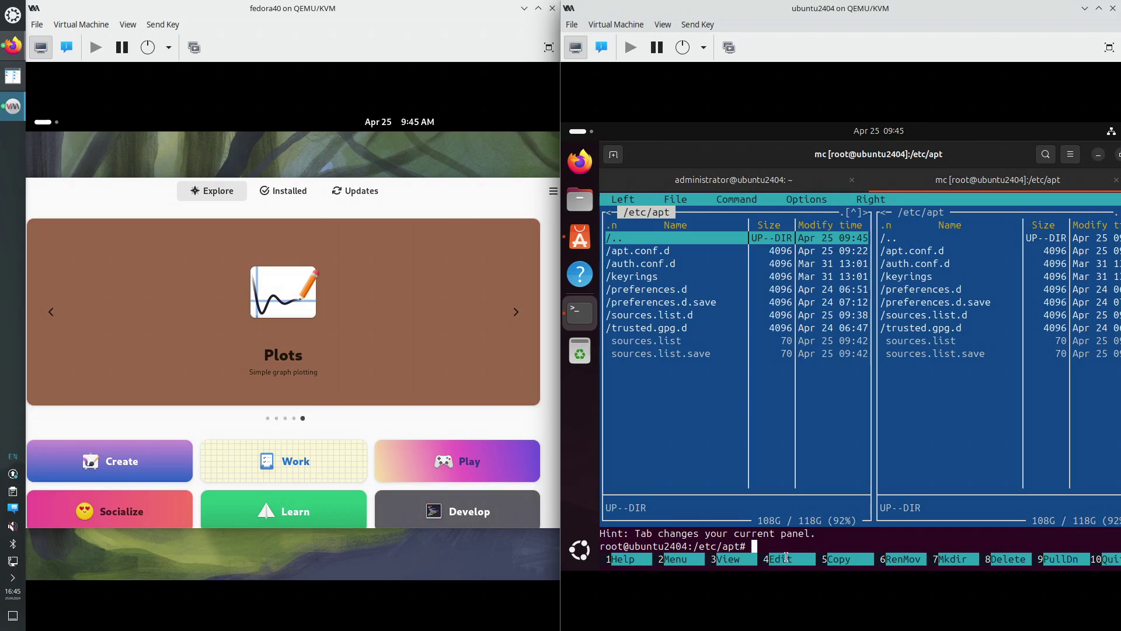
key(Down)
key(Down)
key(Down)
key(Down)
key(Down)
key(Down)
key(Down)
key(Down)
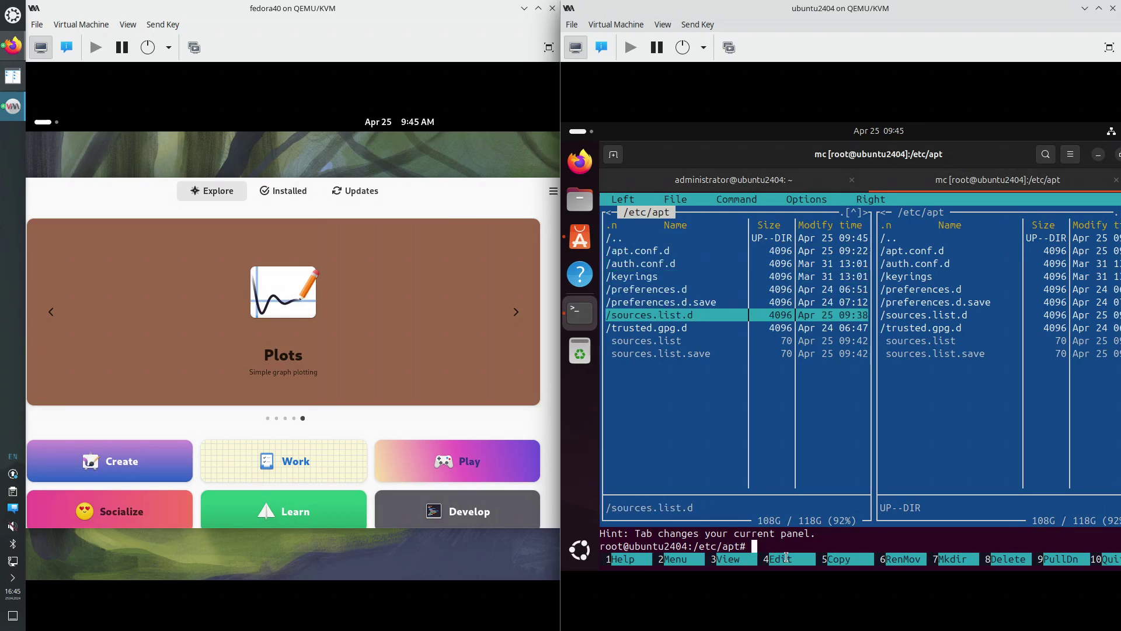
key(F3)
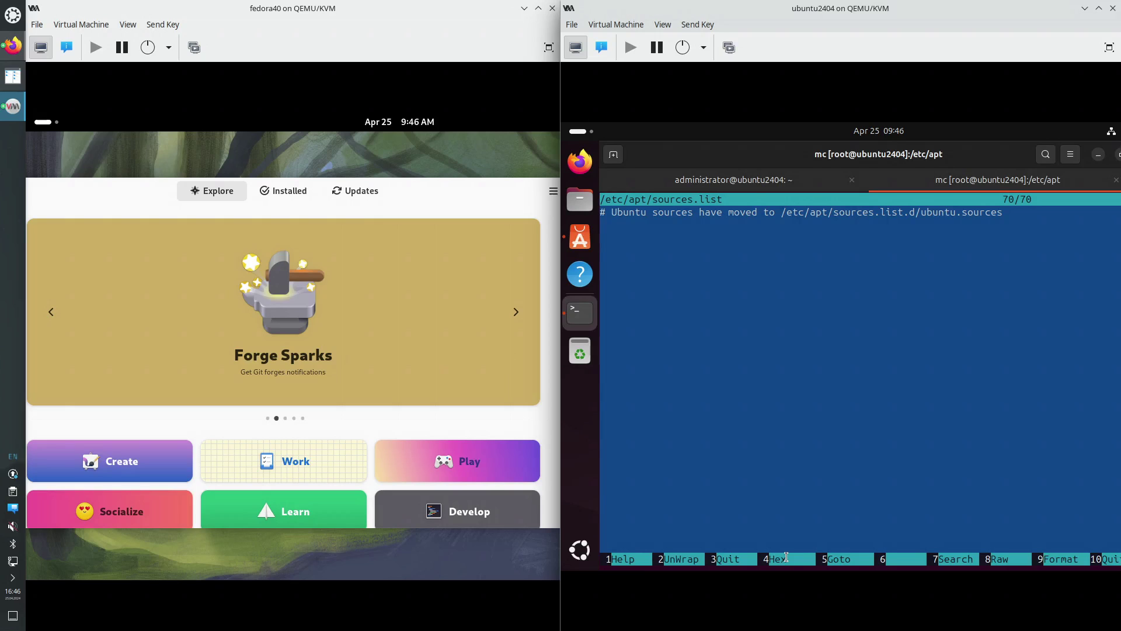
key(F3)
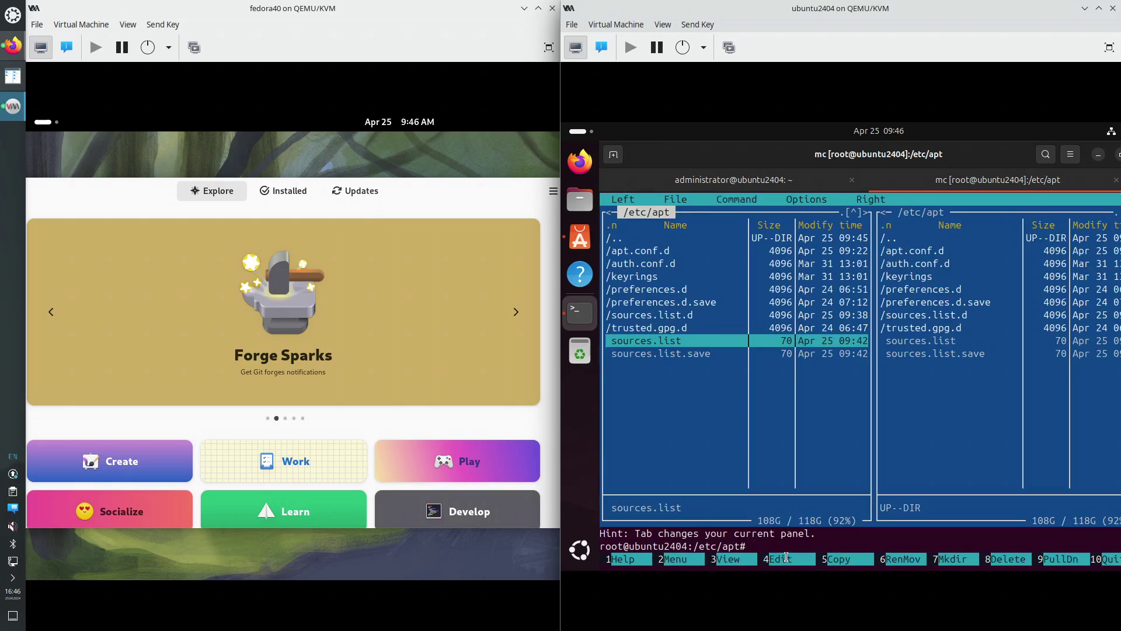
Open sources.list.d/ubuntu.sources for editing in mcedit (choice 2)
key(Up)
key(Up)
key(Return)
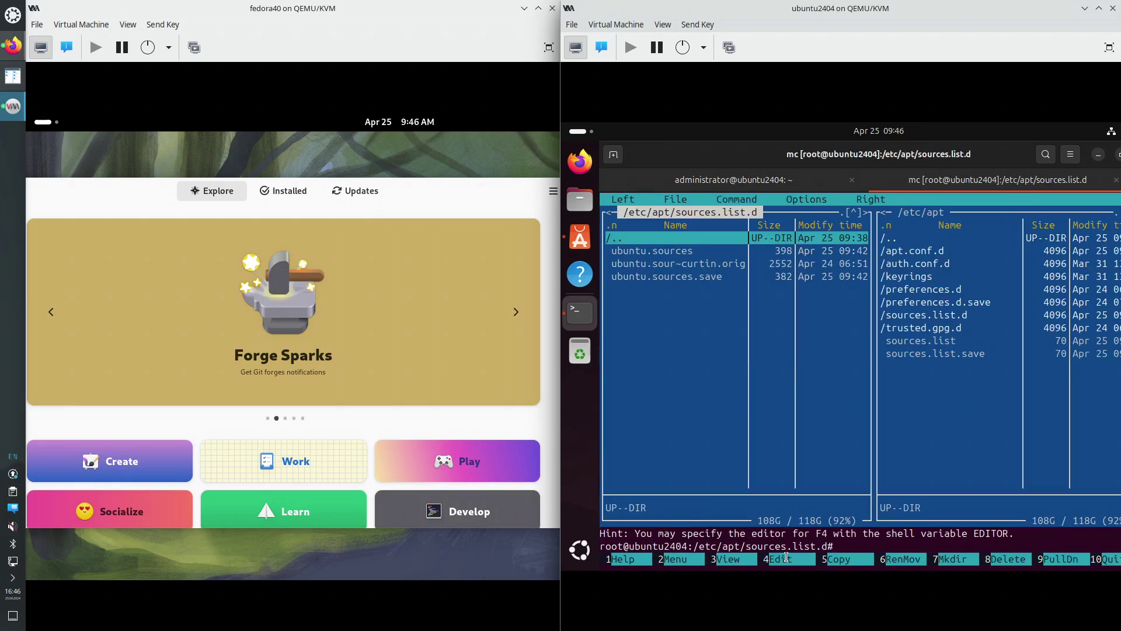
key(Down)
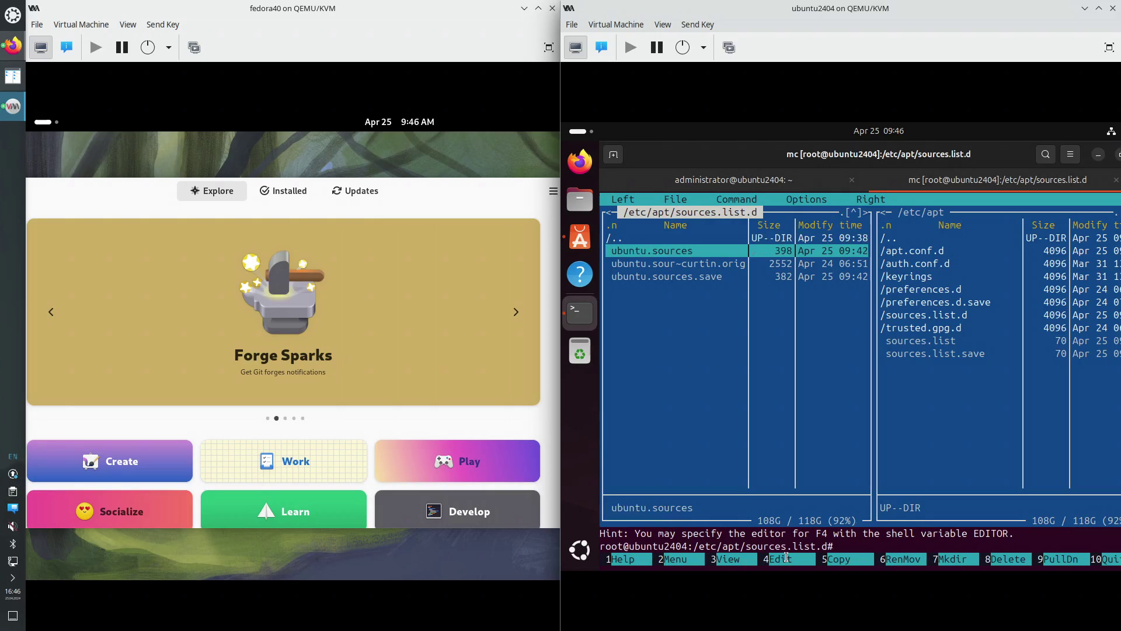
click(787, 558)
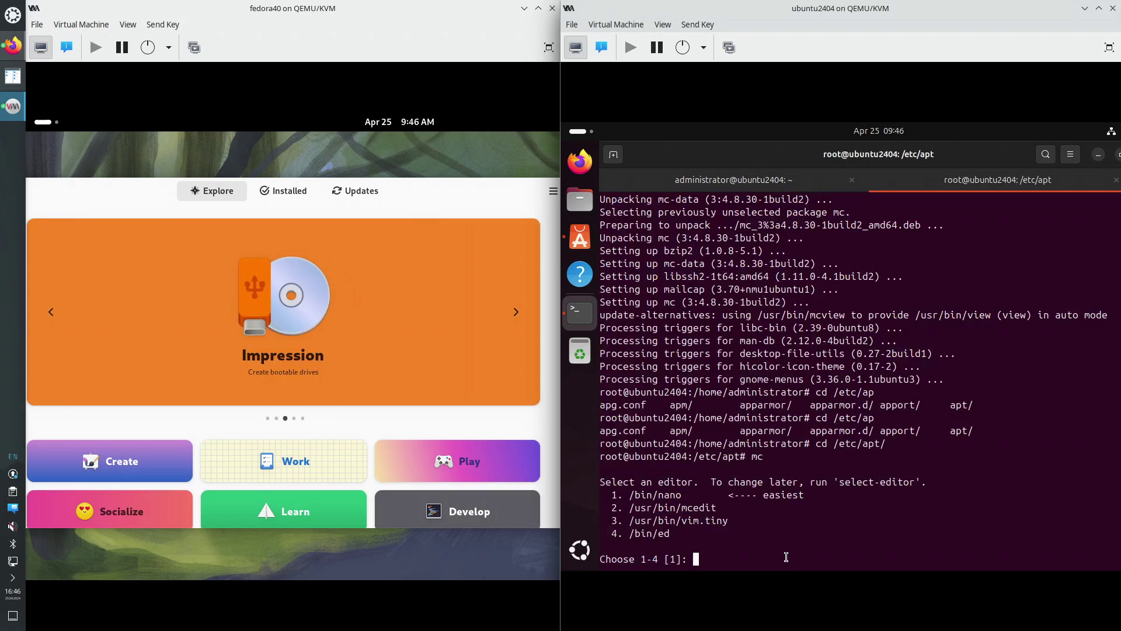
text(2)
key(Return)
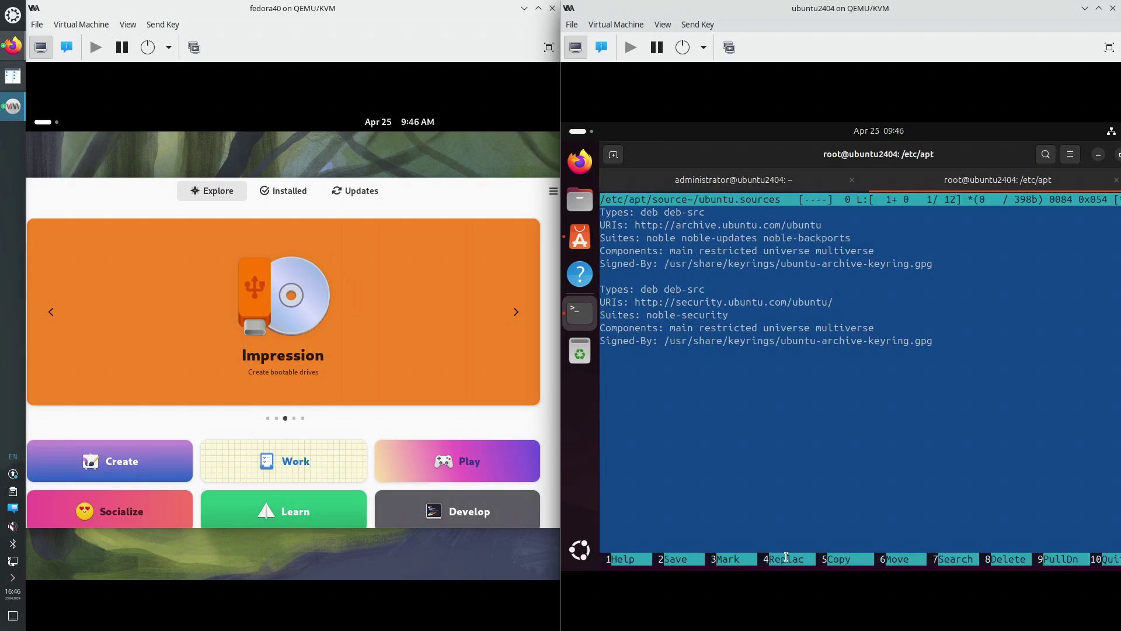
Step through the Suites, Components and noble-security lines of both ubuntu.sources entries
key(Down)
key(Down)
key(Down)
key(Down)
key(Down)
key(Down)
key(Up)
key(Up)
key(Up)
key(Up)
key(Up)
key(Up)
key(Down)
key(Down)
key(Right)
key(Right)
key(Right)
key(Right)
key(Right)
key(Right)
key(Right)
key(Right)
key(Right)
key(Right)
key(Down)
key(Right)
key(Right)
key(Right)
key(Right)
key(Right)
key(Right)
key(Right)
key(Right)
key(Right)
key(Right)
key(Right)
key(Right)
key(Right)
key(Right)
key(Right)
key(Right)
key(Right)
key(Right)
key(Right)
key(Right)
key(Right)
key(Right)
key(Right)
key(Right)
key(Right)
key(Right)
key(Right)
key(Right)
key(Right)
key(Right)
key(Right)
key(Right)
key(Right)
key(Up)
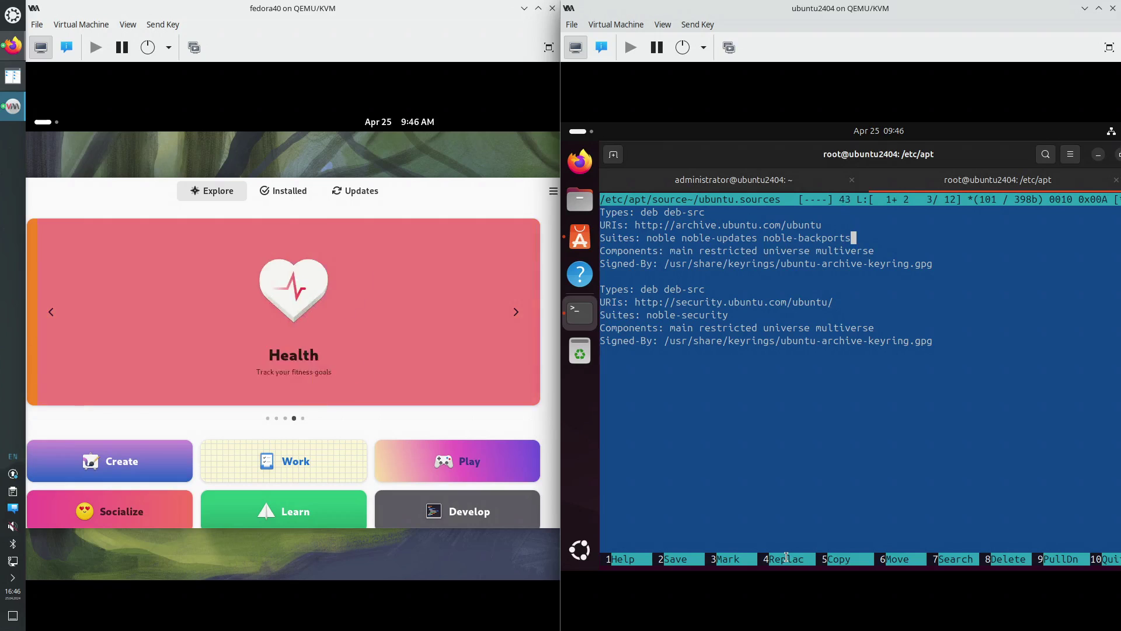
key(Down)
key(Down)
key(Down)
key(Down)
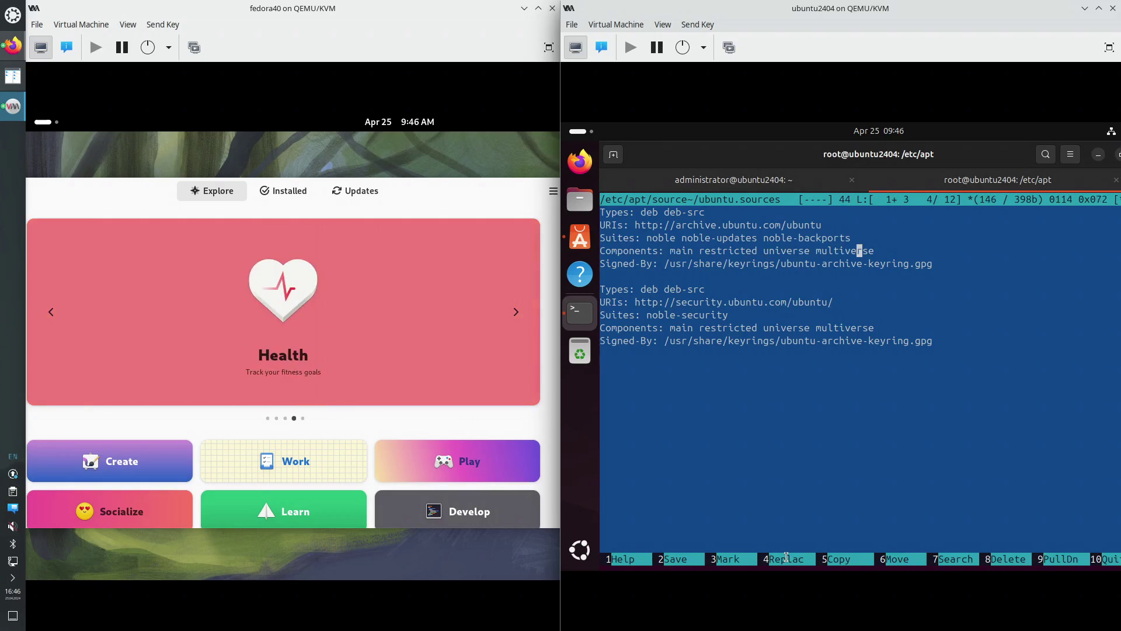
key(Down)
key(Down)
key(Down)
key(Down)
key(Up)
key(Up)
key(Up)
key(Down)
key(Up)
key(Up)
key(Up)
key(Up)
key(Up)
key(Up)
key(Up)
key(Up)
key(Down)
key(Down)
key(Down)
key(Down)
key(Down)
key(Down)
key(Down)
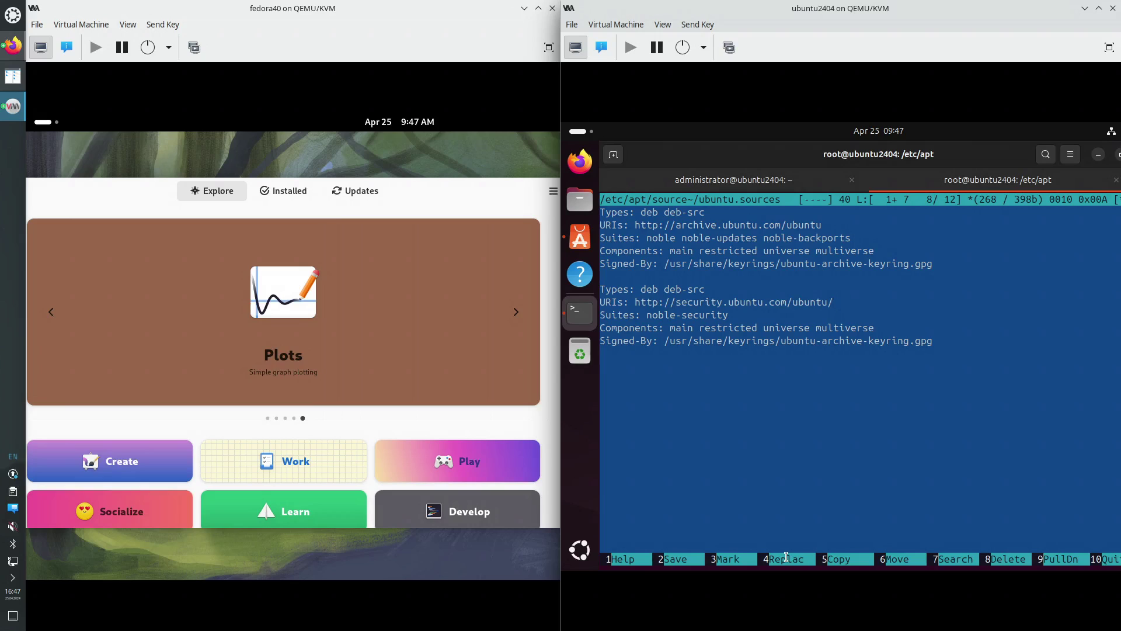
Check both Types lines of ubuntu.sources, which now read deb deb-src
key(Up)
key(Up)
key(Up)
key(Up)
key(Up)
key(Up)
key(Up)
key(Left)
key(Left)
key(Left)
key(Left)
key(Left)
key(Left)
key(Left)
key(Left)
key(Right)
key(Right)
key(Right)
key(Right)
key(Right)
key(Right)
key(Right)
key(Right)
key(Down)
key(Down)
key(Down)
key(Down)
key(Down)
key(Down)
key(Down)
key(Down)
key(Down)
key(Left)
key(Left)
key(Up)
key(Up)
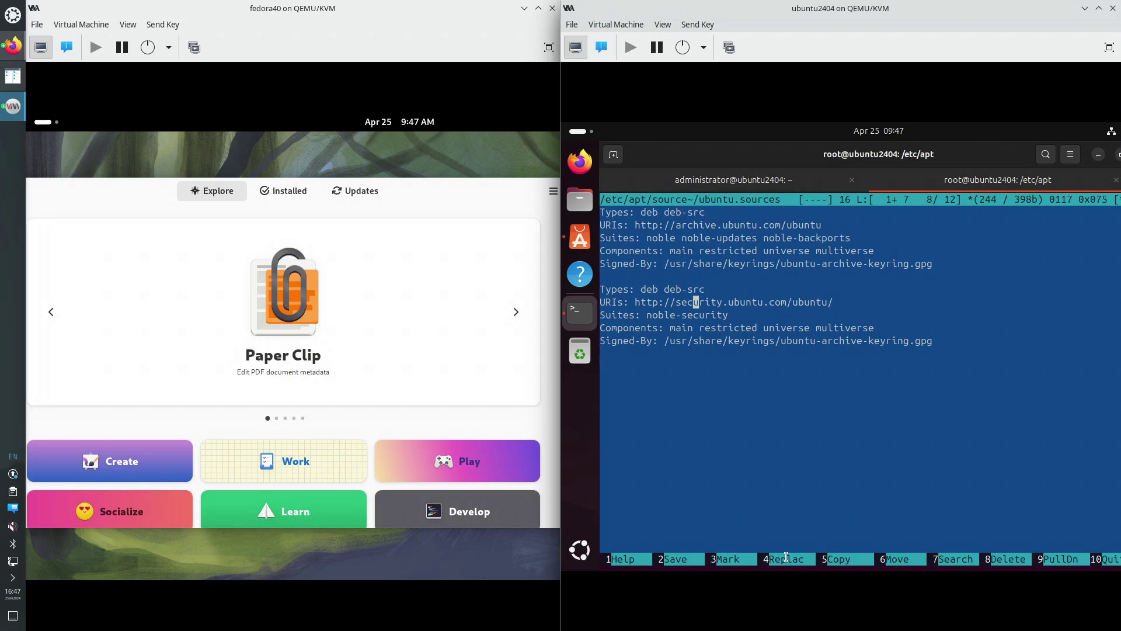
key(Up)
key(Left)
key(Left)
key(Left)
key(Left)
key(Left)
key(Left)
key(Right)
key(Right)
key(Right)
key(Right)
key(Right)
key(Right)
key(Right)
key(Right)
click(584, 137)
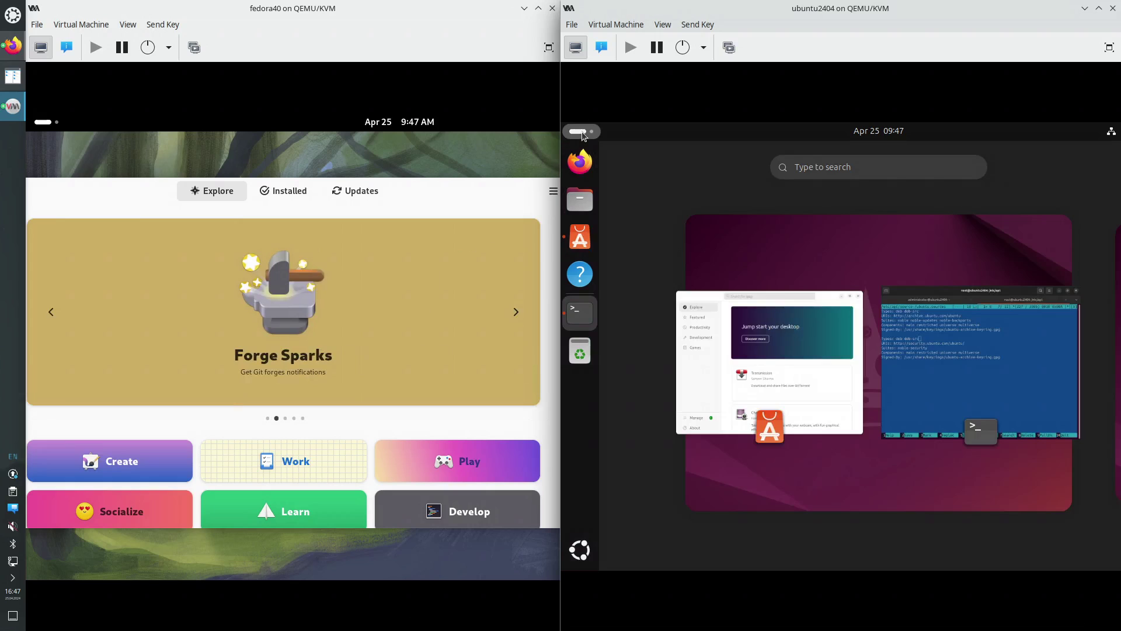
Untick Source code in Software & Updates and authorise the change with the admin password
text(soft)
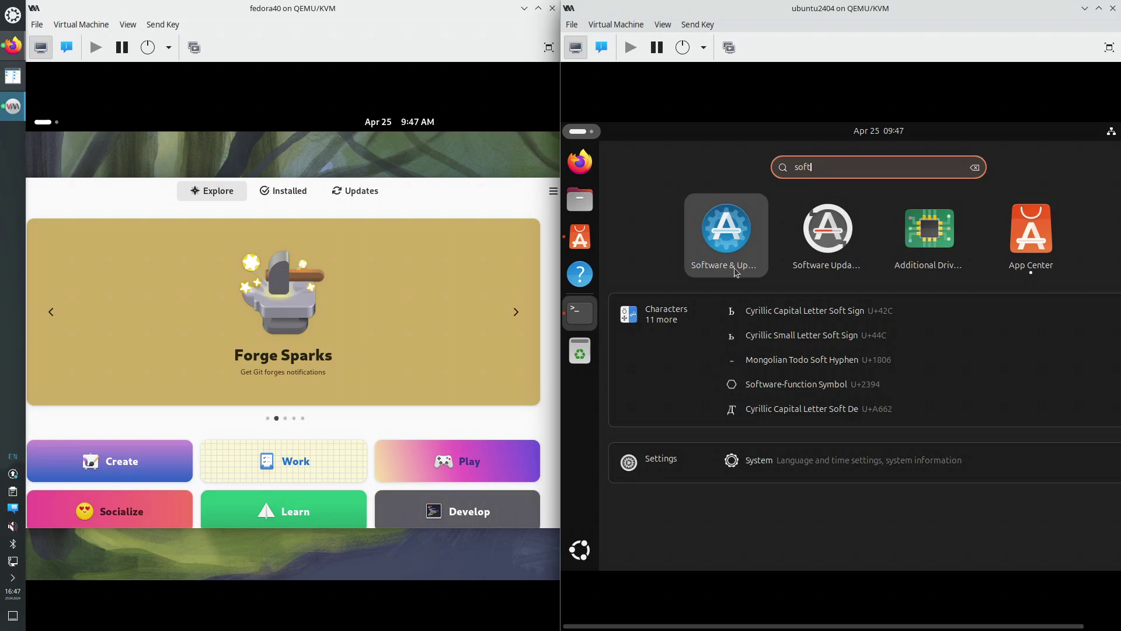
click(727, 229)
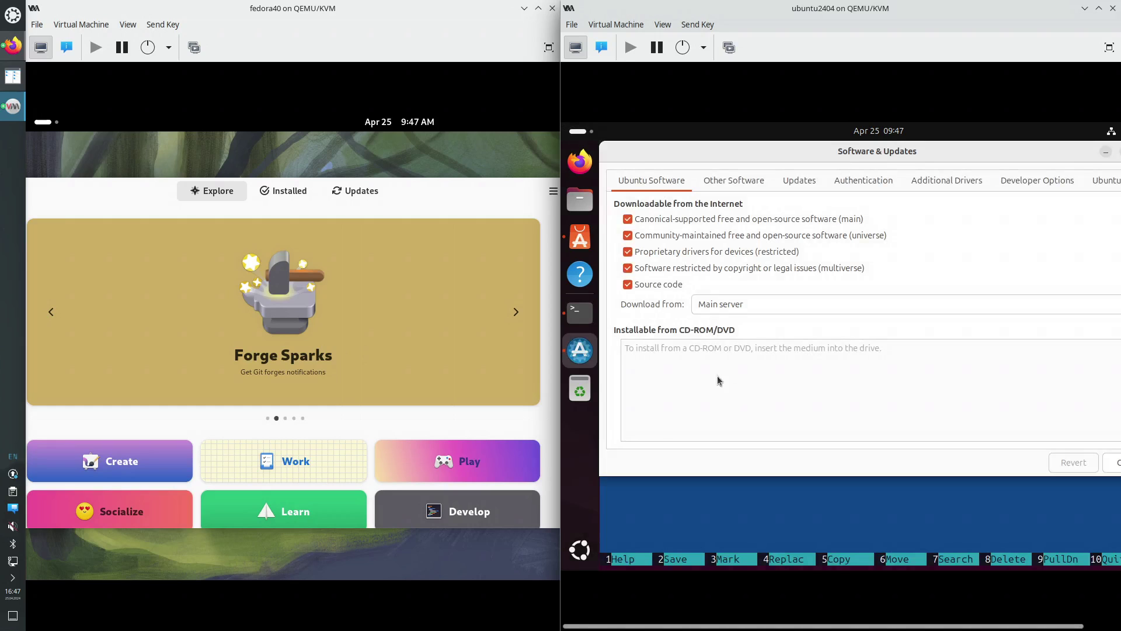
drag(793, 169, 902, 268)
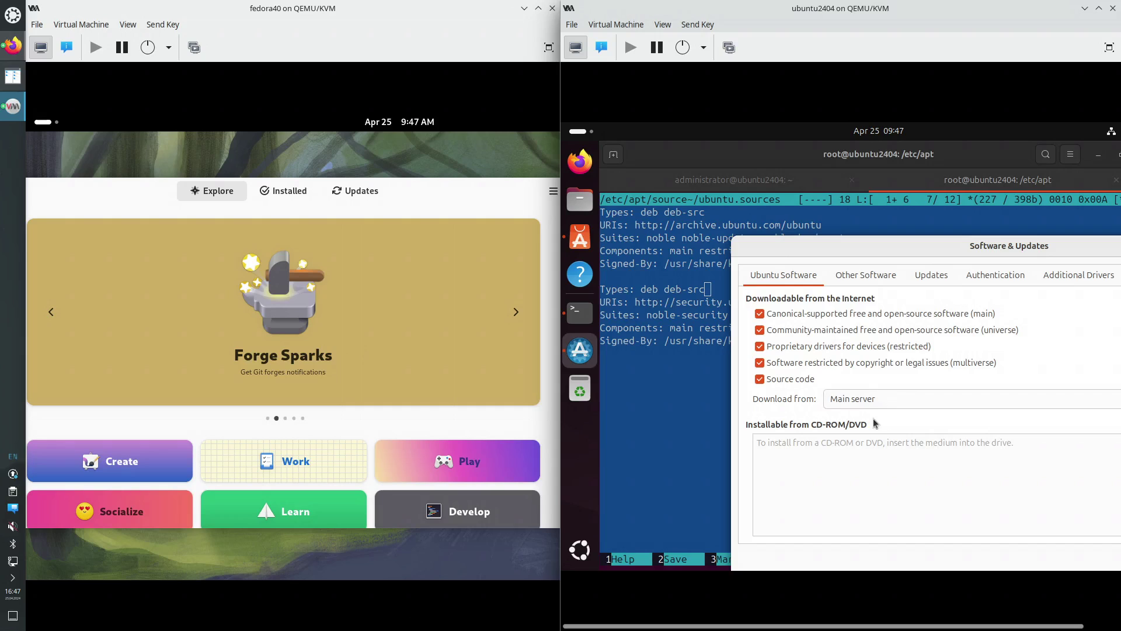
click(850, 399)
click(850, 399)
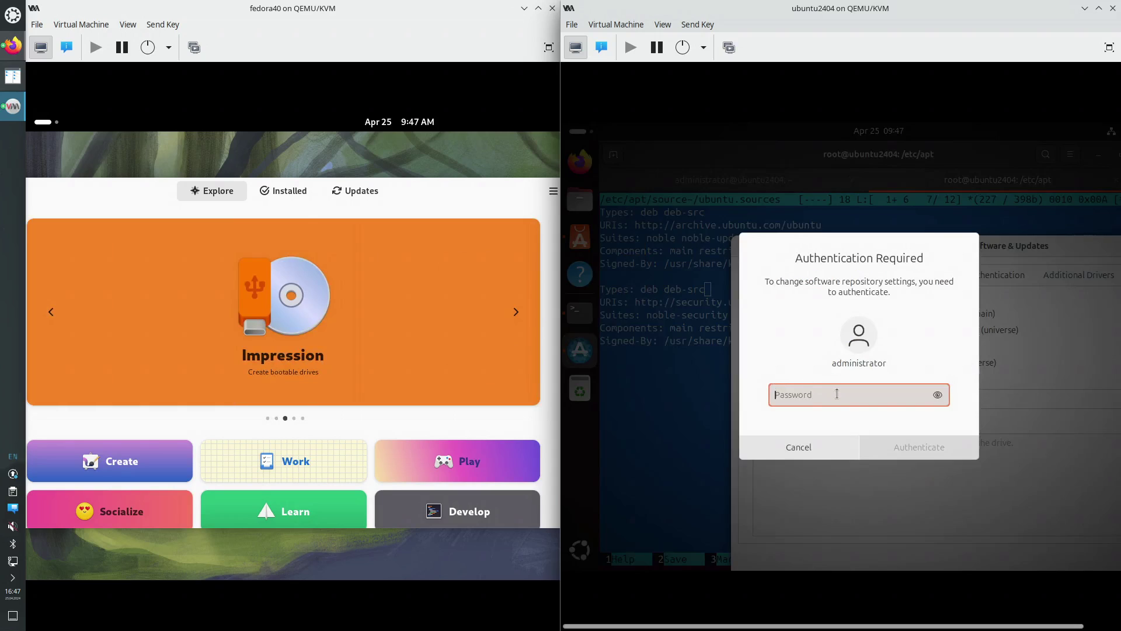
text(•••••)
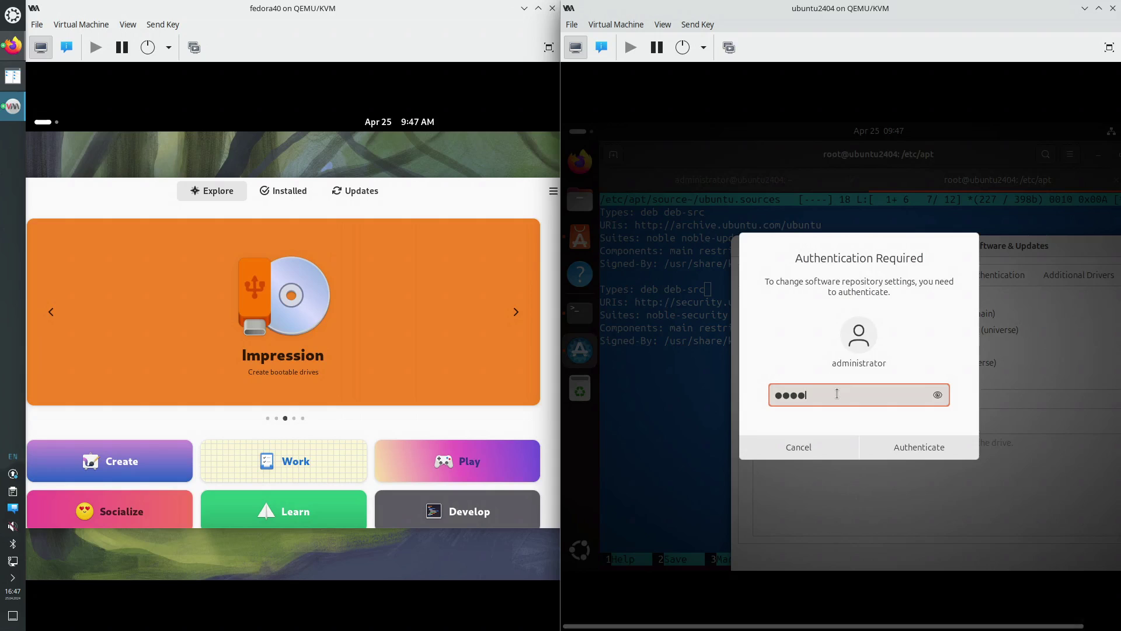
click(892, 453)
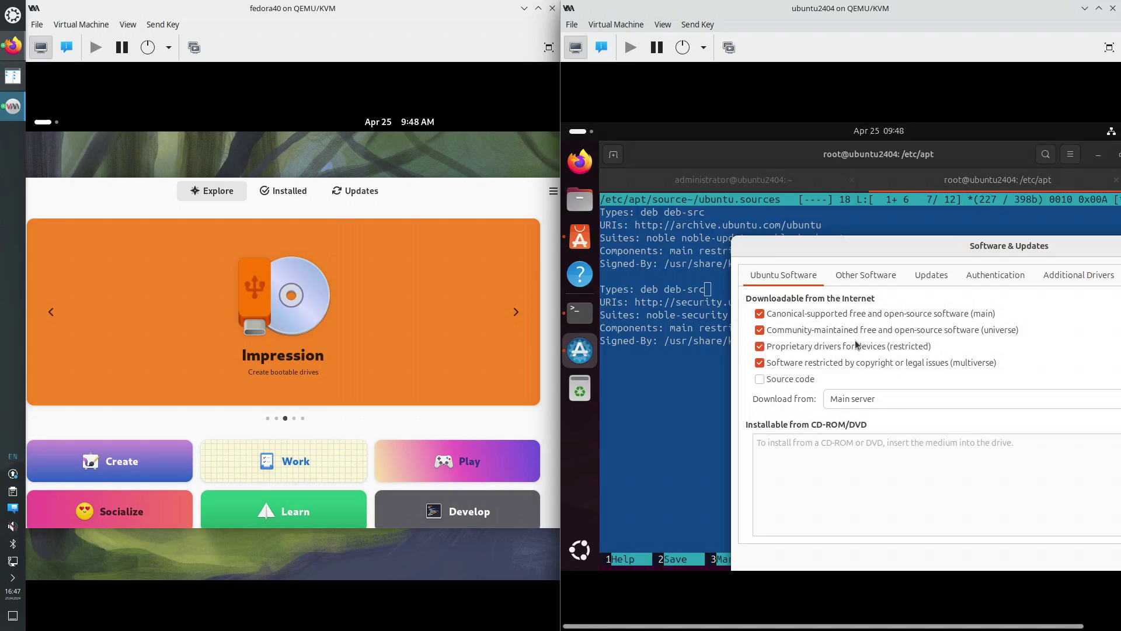
Close Software & Updates and reload the available software information
drag(890, 254, 735, 239)
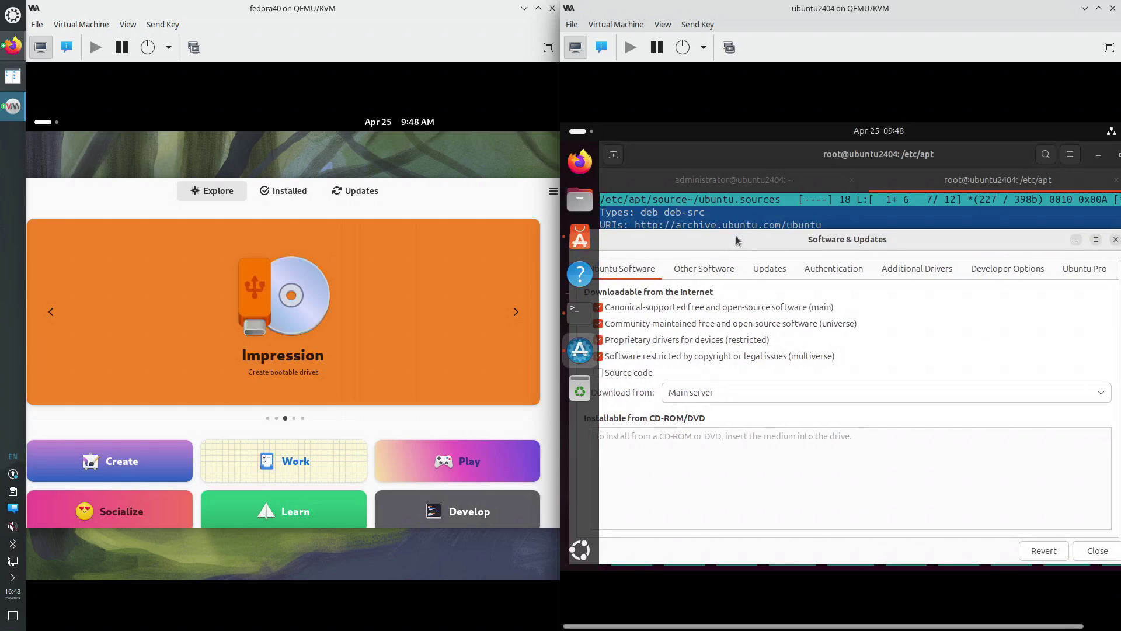
click(1085, 552)
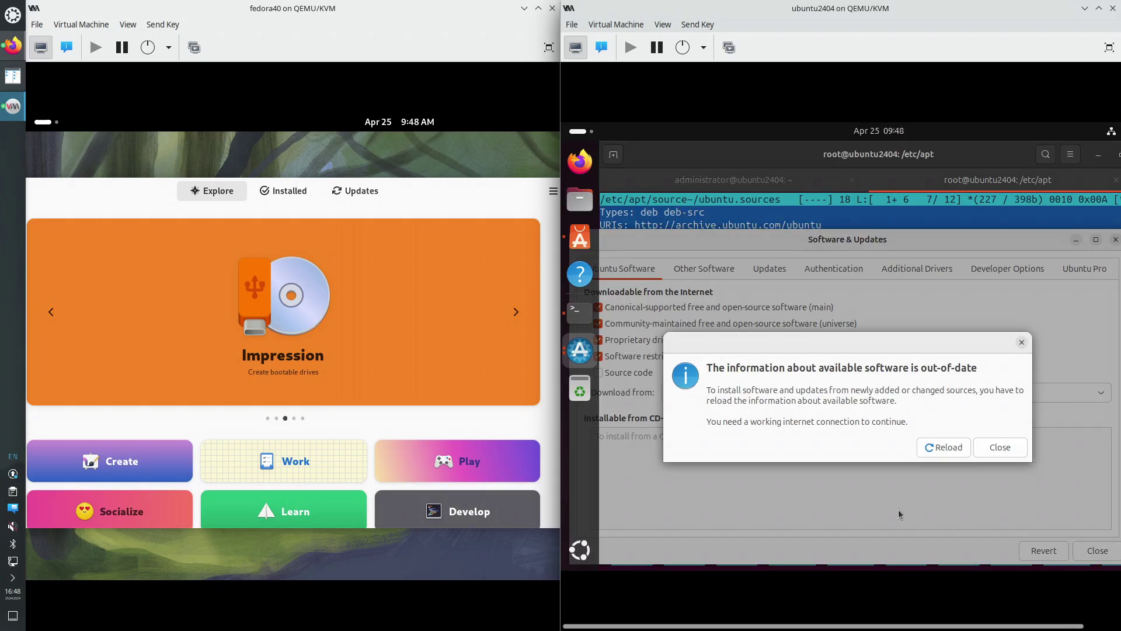
click(948, 448)
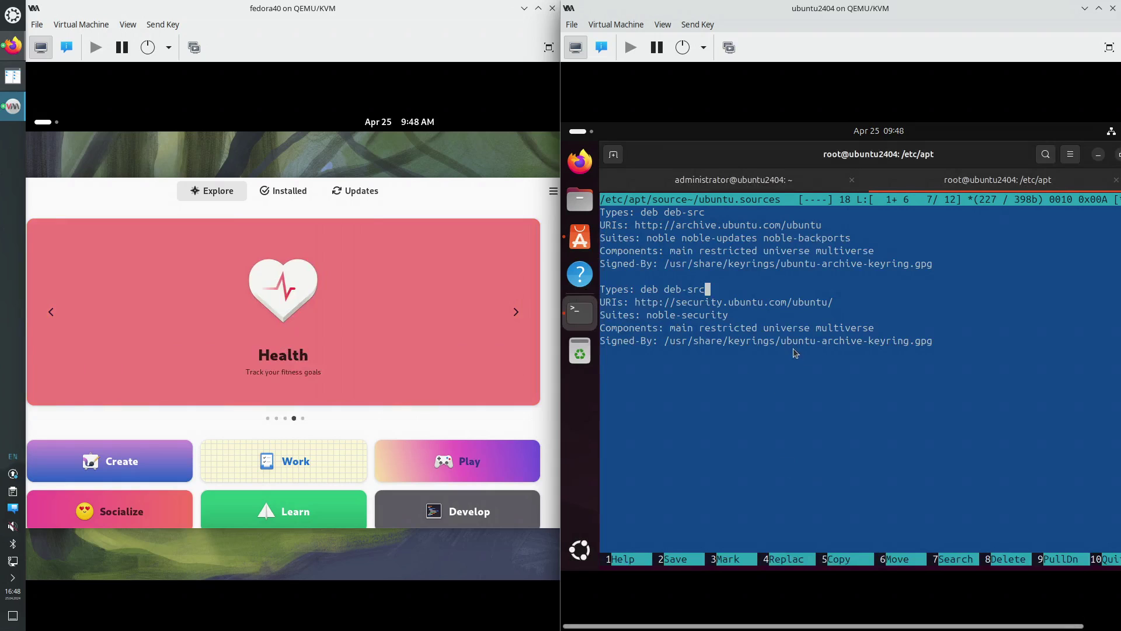
Reopen ubuntu.sources to confirm the second Types line no longer lists deb-src, then close it
key(F10)
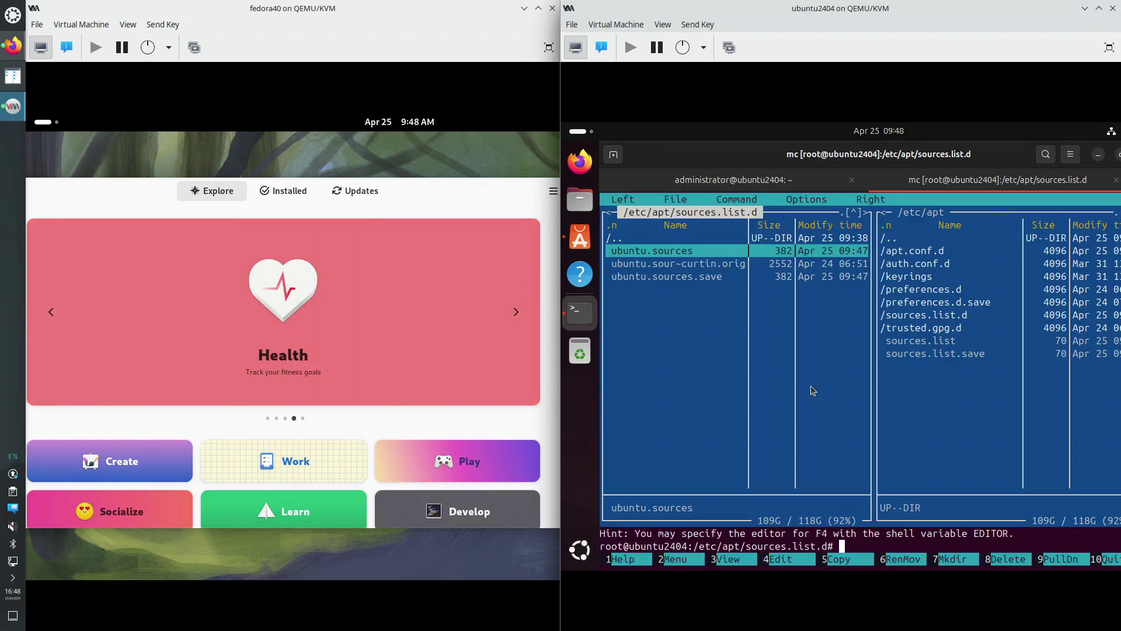
key(F4)
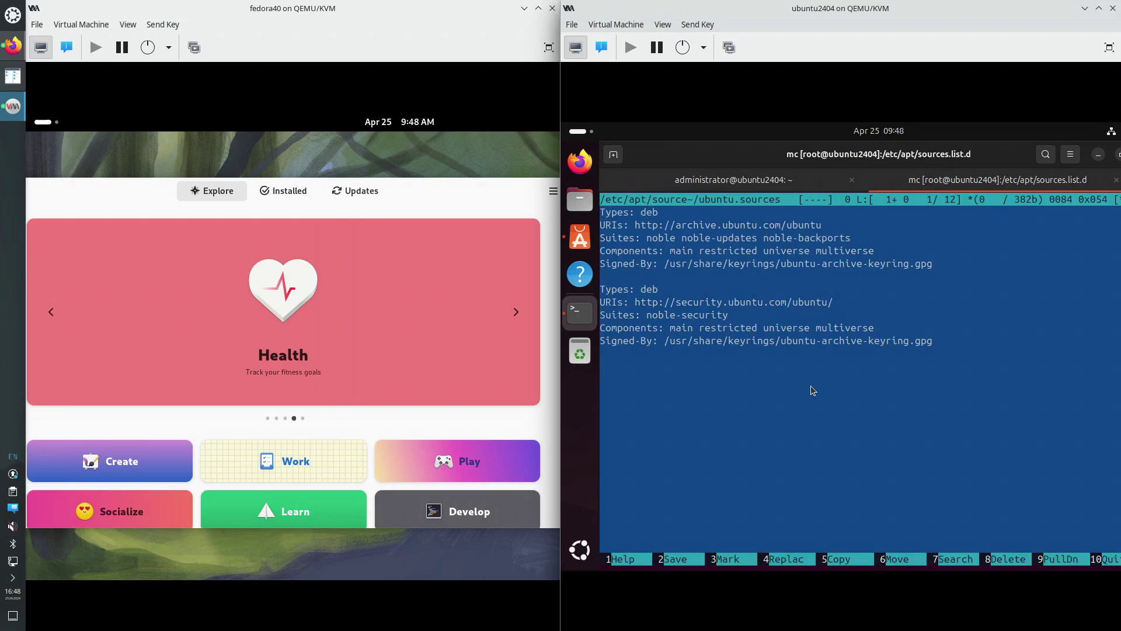
key(Right)
key(Right)
key(Right)
key(Right)
key(Right)
key(Right)
key(Right)
key(Right)
key(Right)
key(Right)
key(Right)
key(Up)
key(Right)
key(Right)
key(Right)
key(Right)
key(Right)
key(Right)
key(Right)
key(Right)
key(Right)
key(Right)
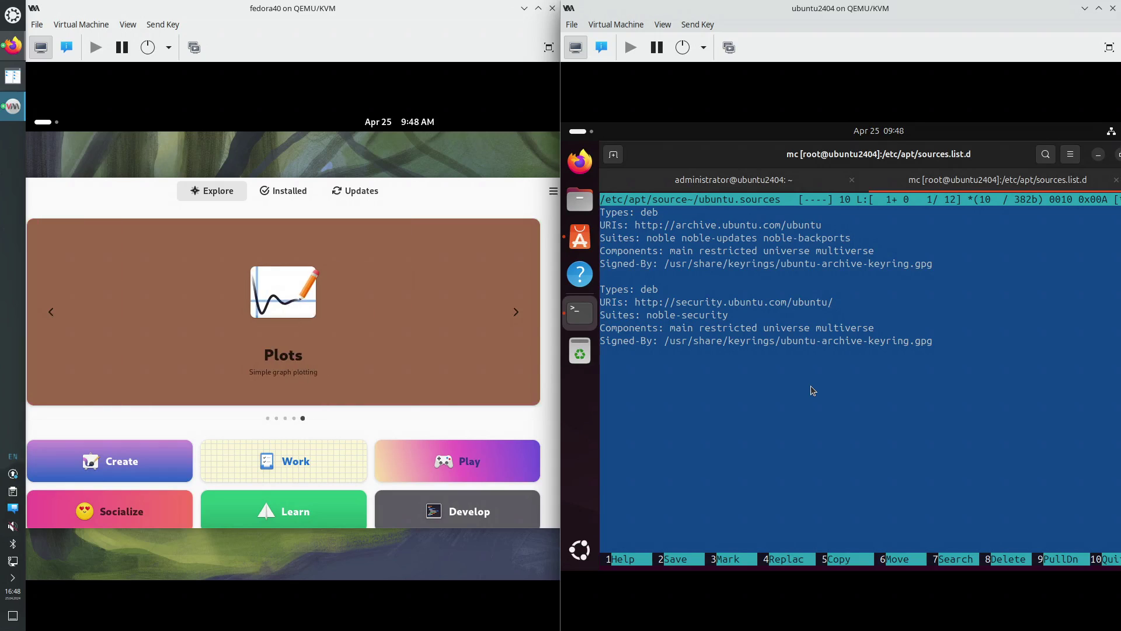
key(Down)
key(Down)
key(Down)
key(Down)
key(Down)
key(Down)
key(F10)
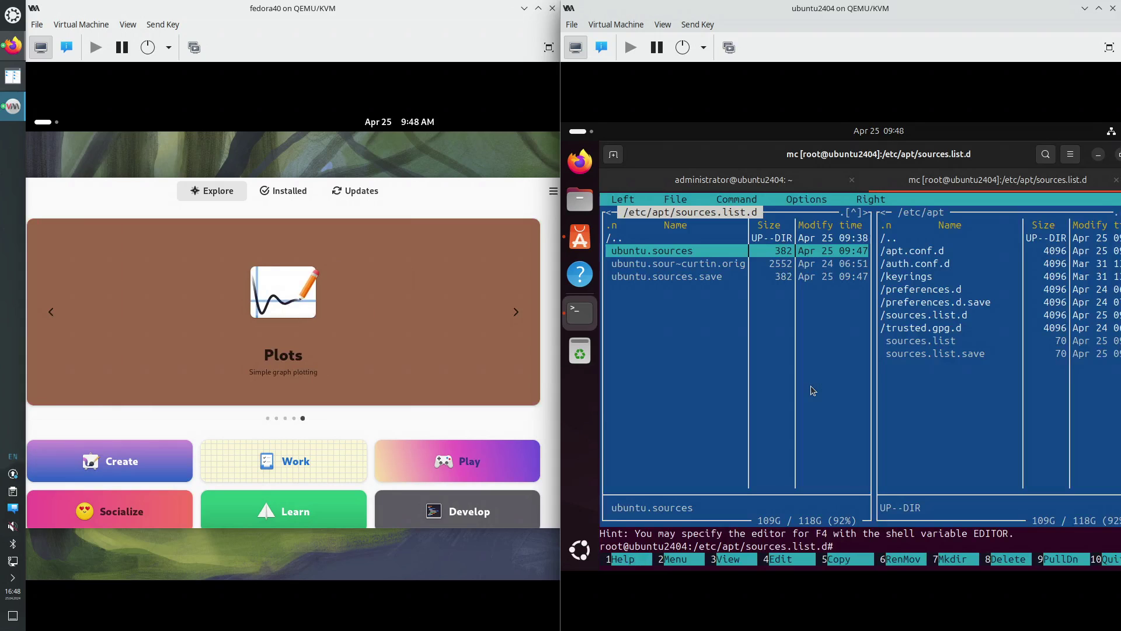
Browse between /etc/apt and sources.list.d, then quit Midnight Commander to the root shell
key(Up)
key(Return)
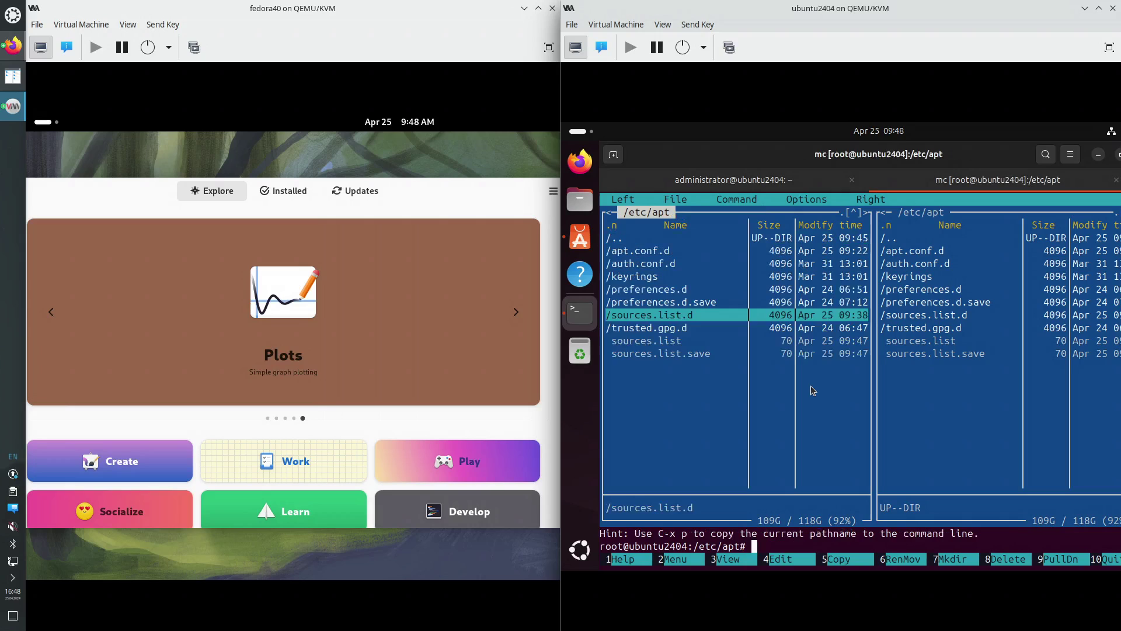
key(Down)
key(Down)
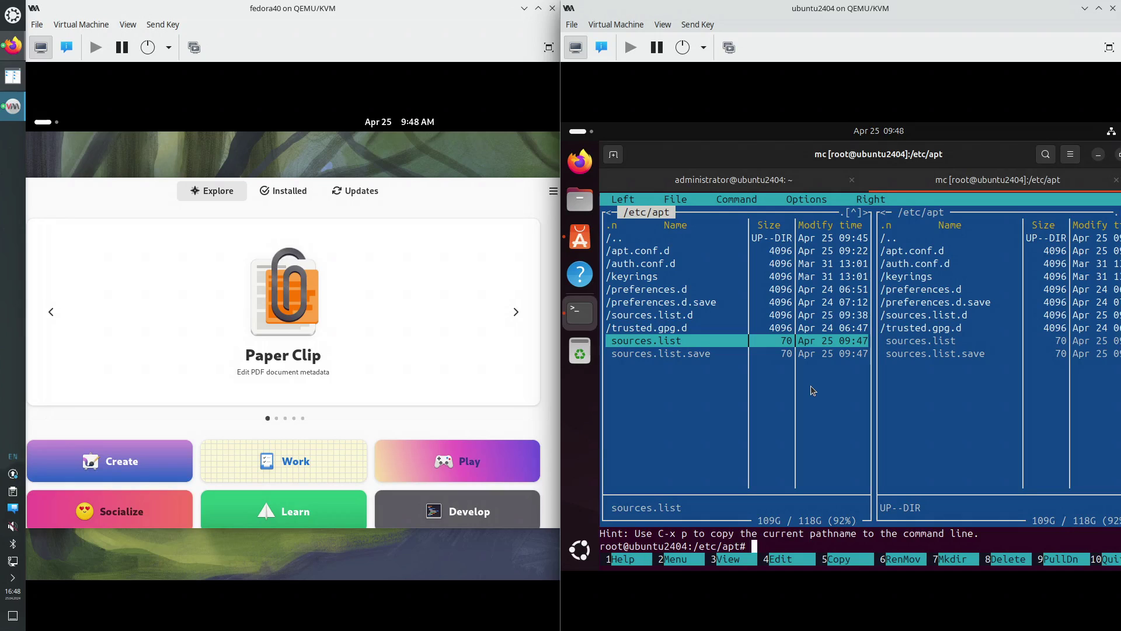
key(Up)
key(Up)
key(Return)
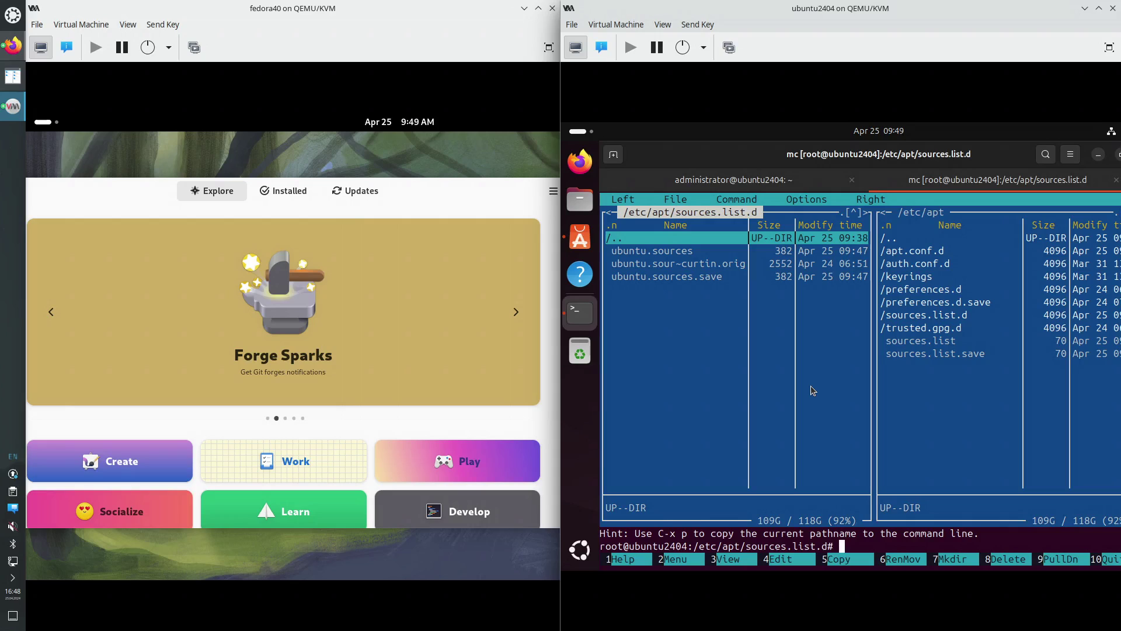
key(F10)
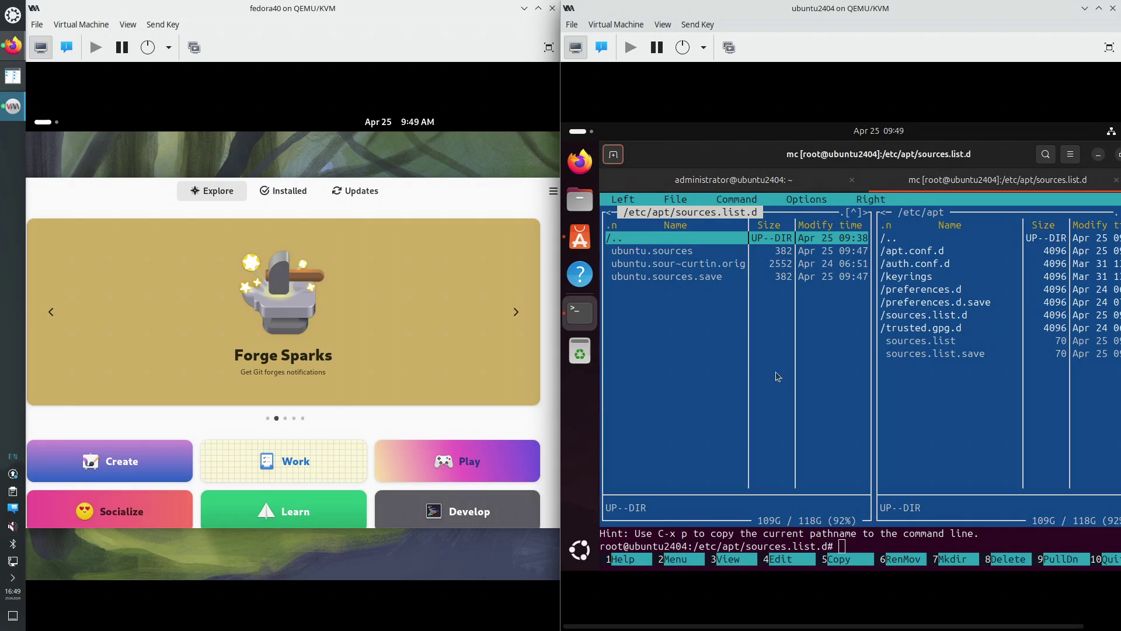
click(730, 358)
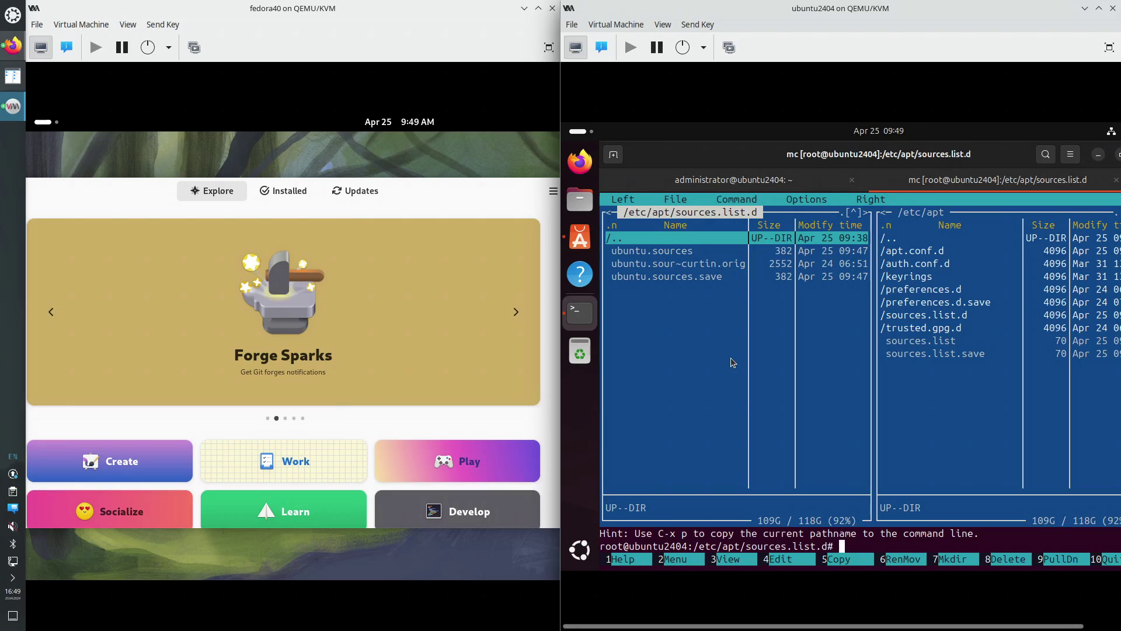
key(F10)
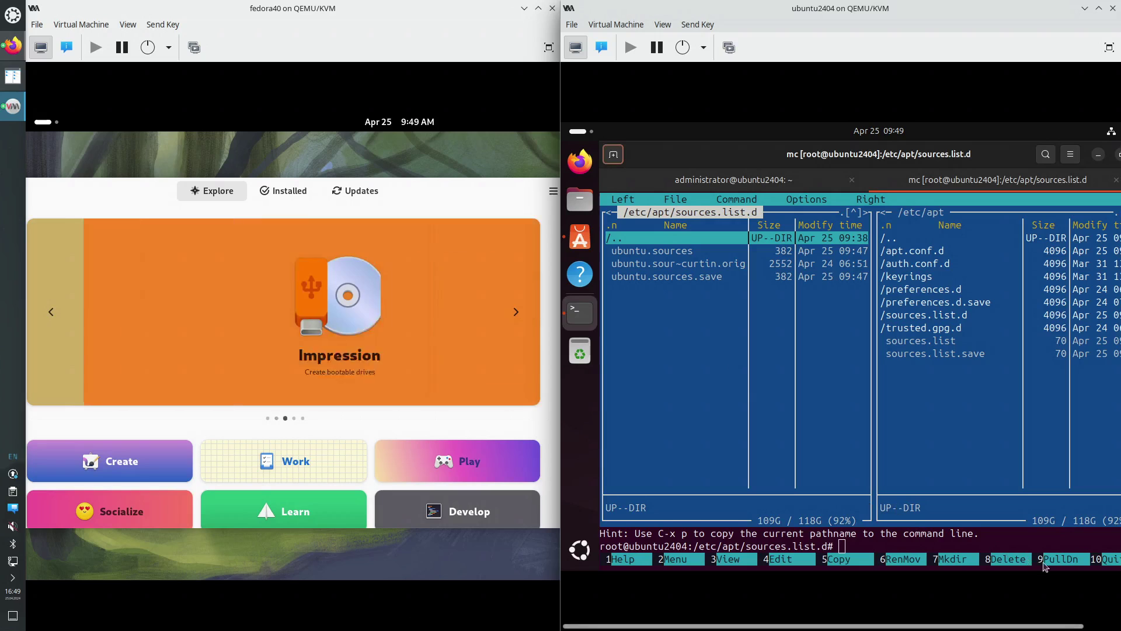
click(1112, 560)
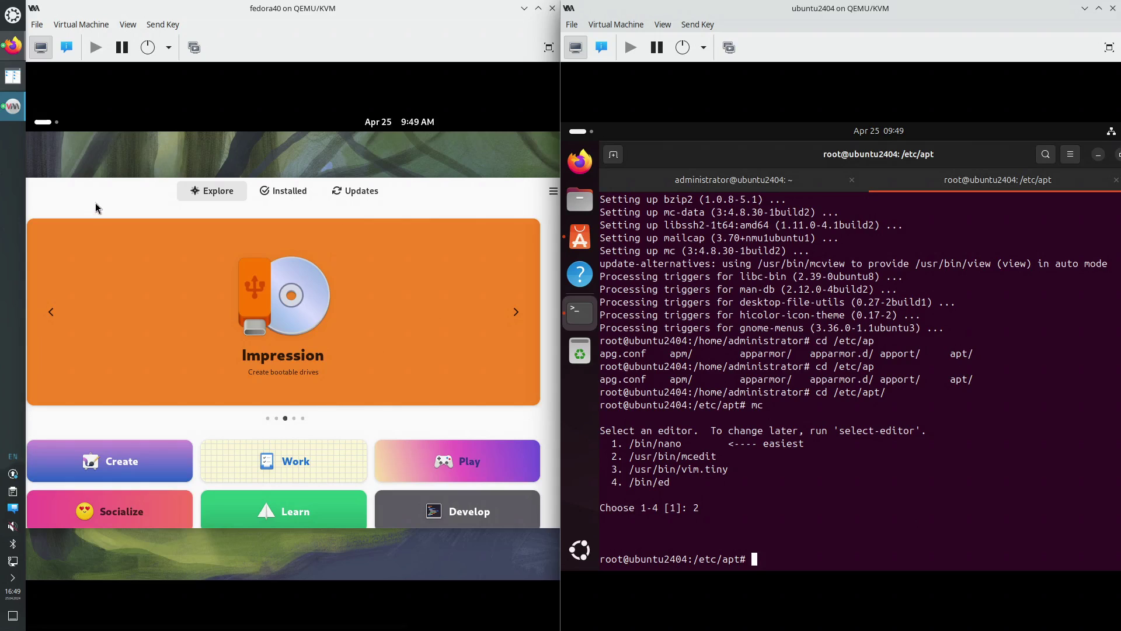
Show Fedora's software updates, then launch Terminal via a 'term' search in Activities
click(377, 188)
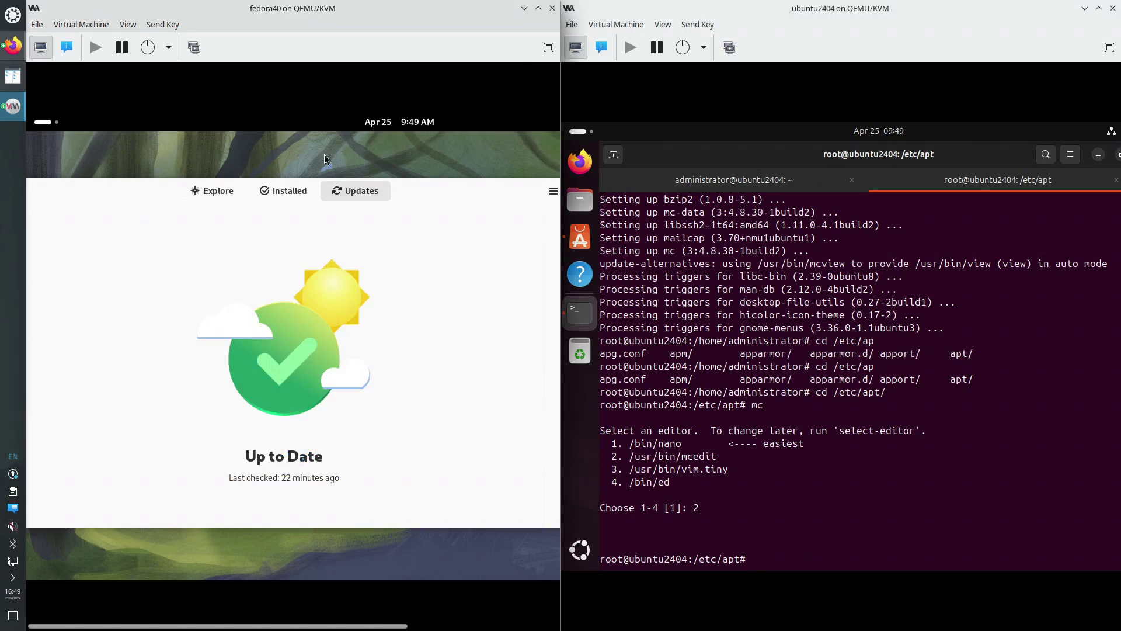
click(46, 124)
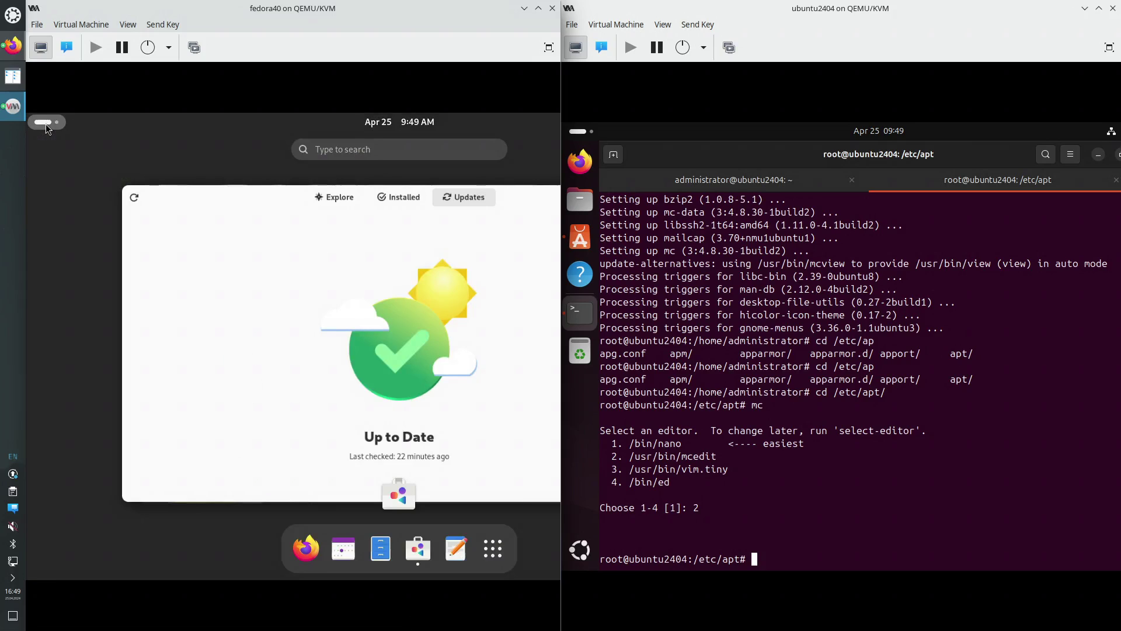
text(term)
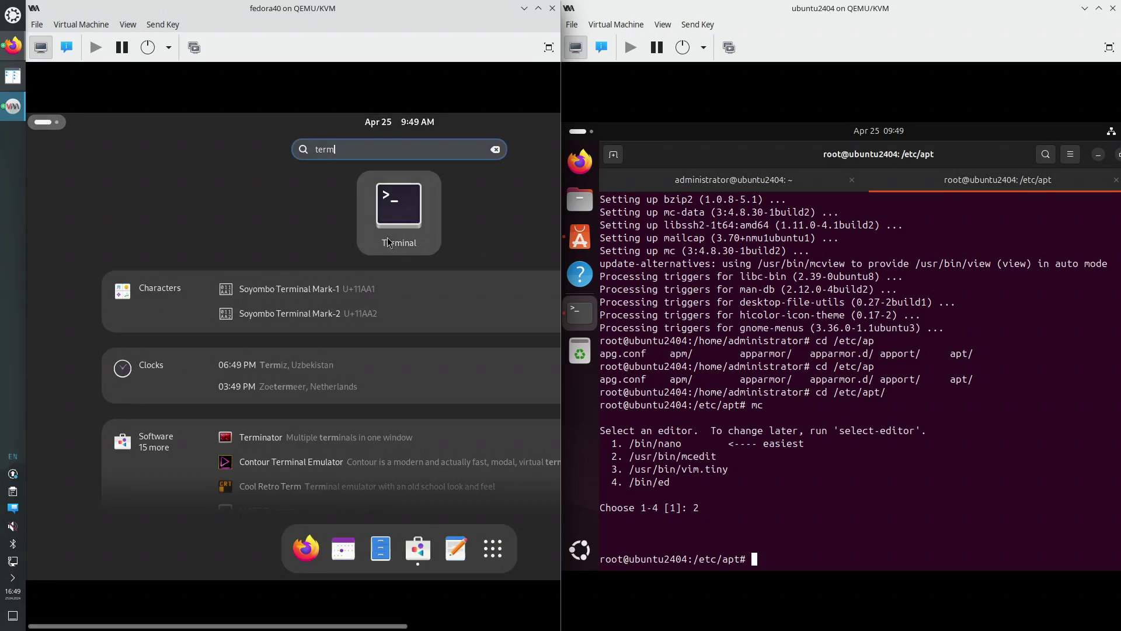
click(397, 225)
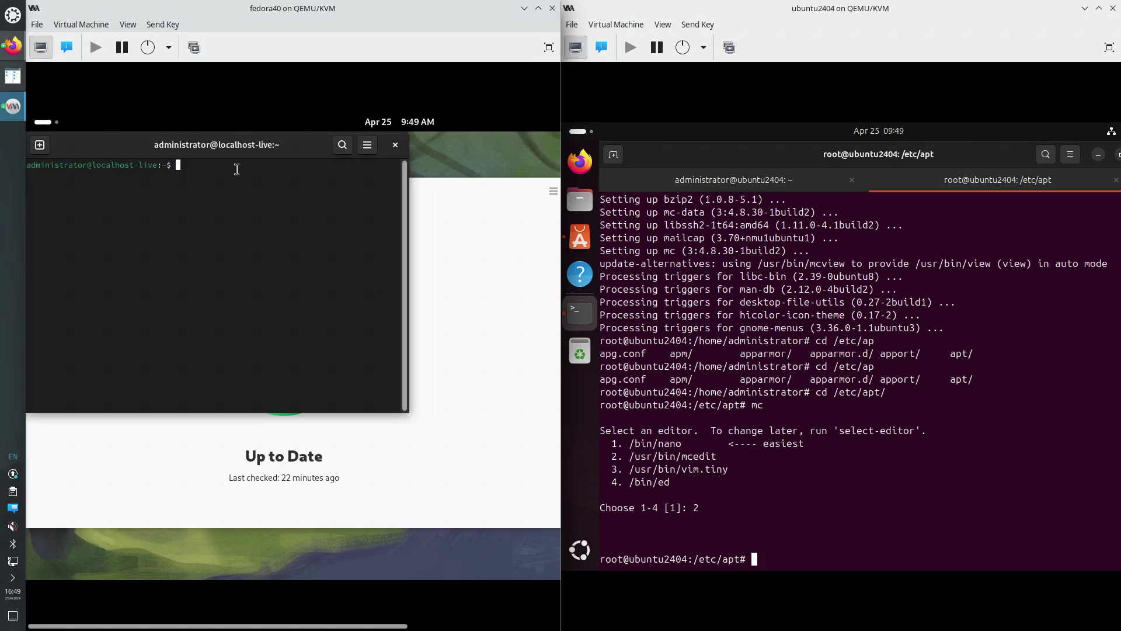
drag(260, 148, 313, 183)
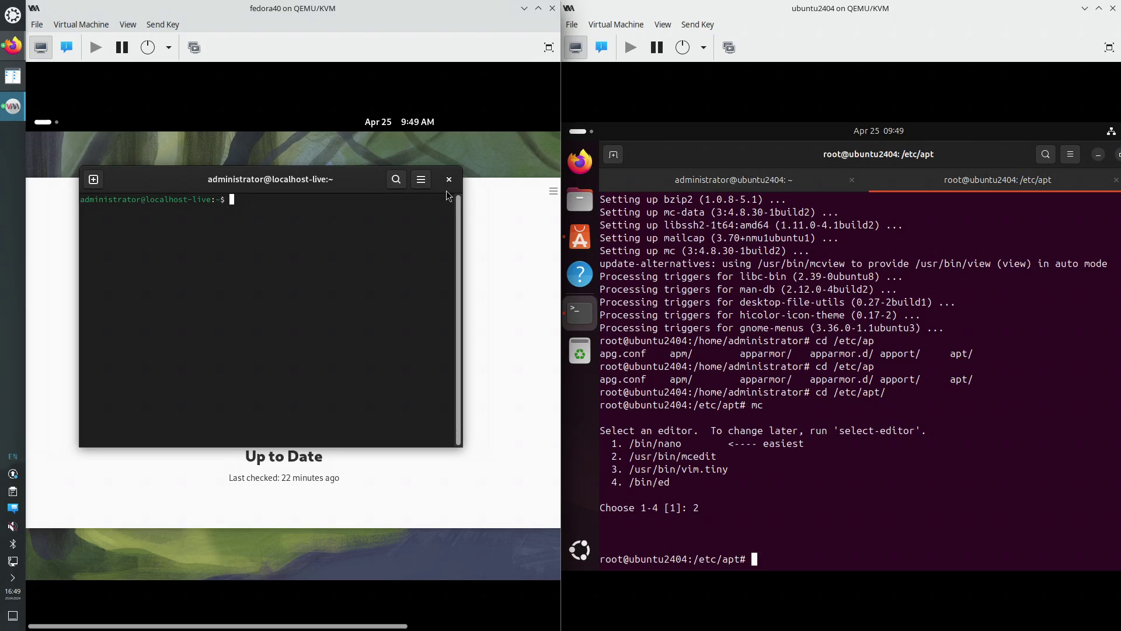
Enlarge the Fedora terminal text, become root with sudo su, and type dnf search mc
click(424, 186)
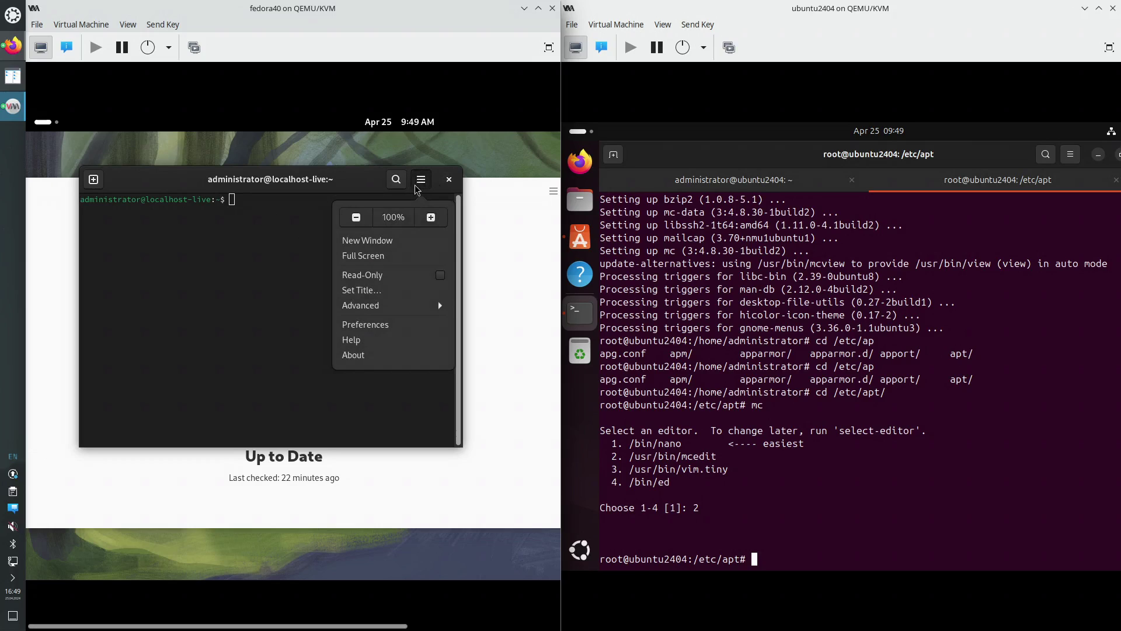
click(431, 217)
drag(384, 182, 313, 189)
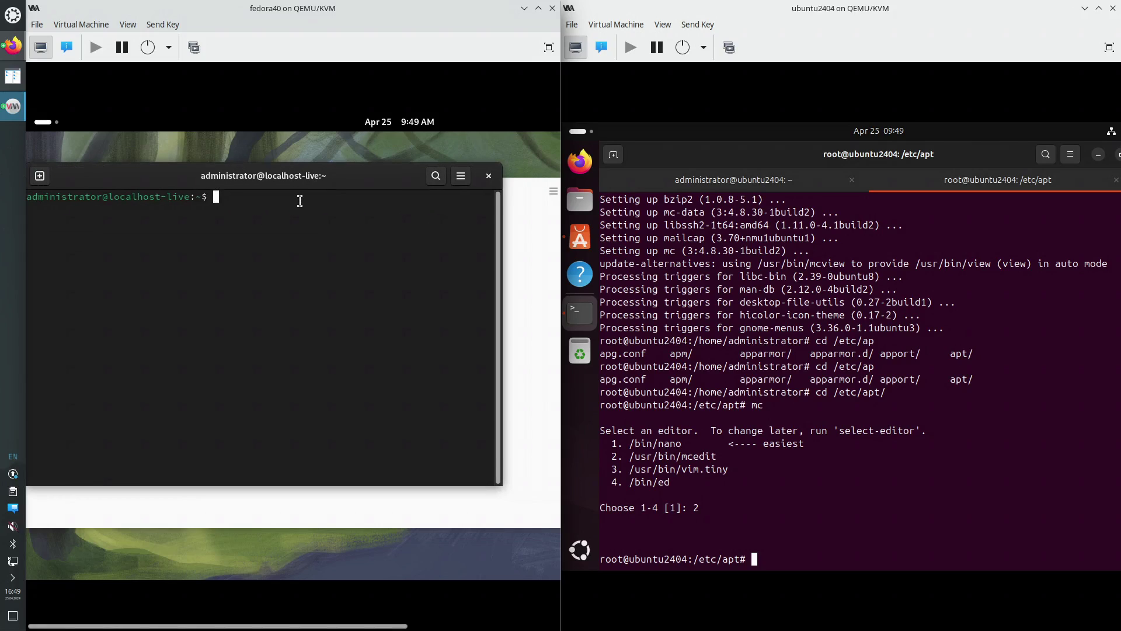
text(sudo su)
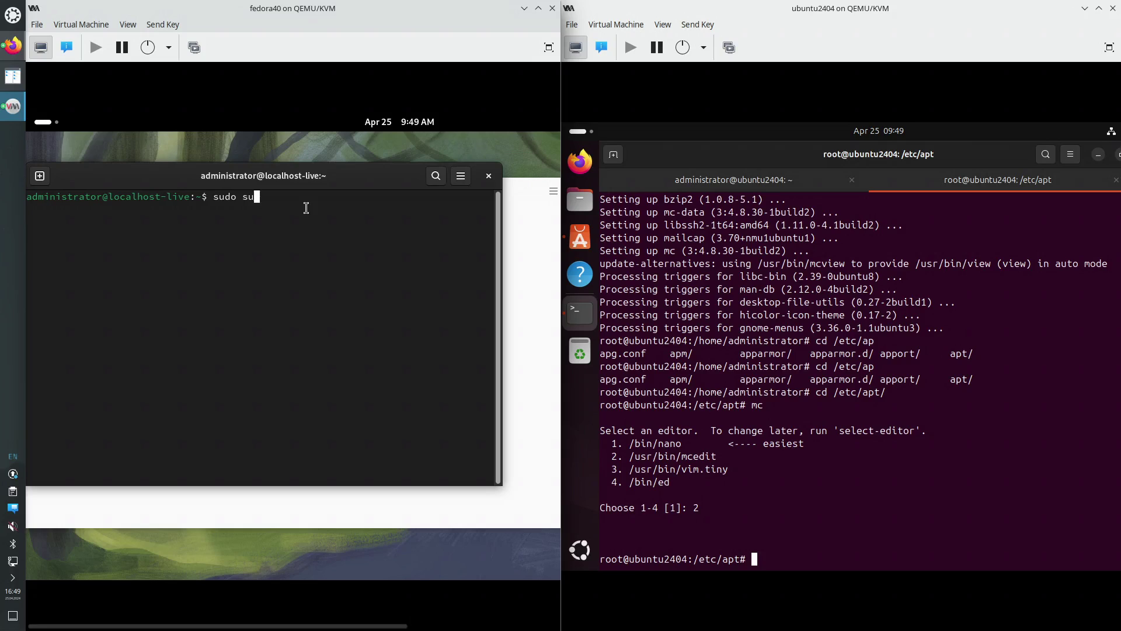
key(Return)
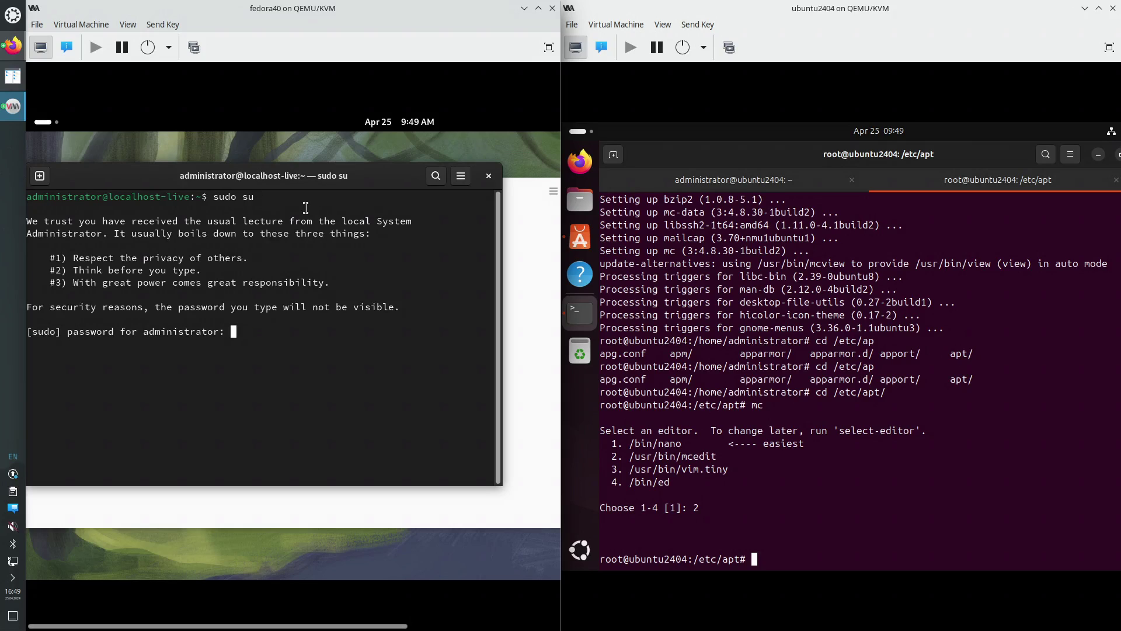
key(Return)
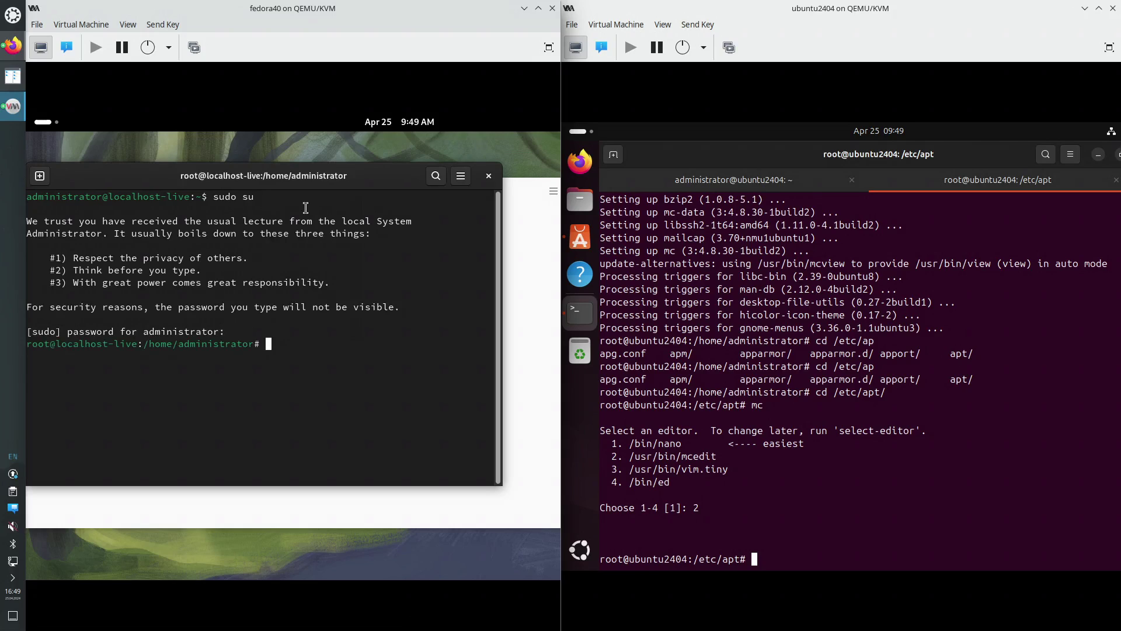
text(dnf search mc)
Run dnf search mc and scroll back through the results to find mc.x86_64
key(Return)
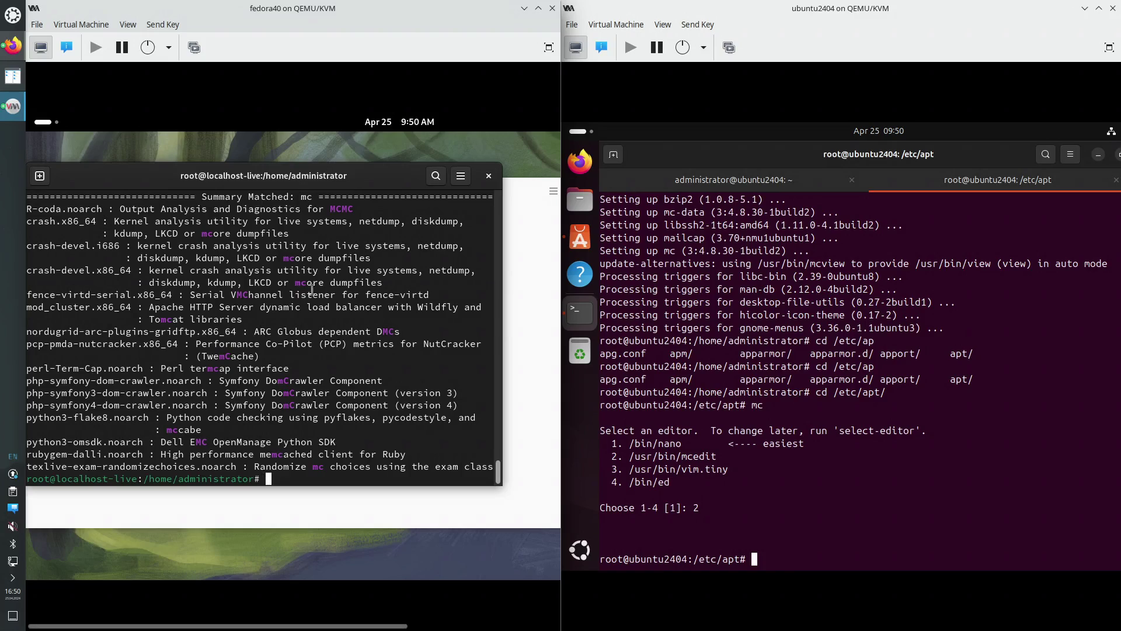
scroll(312, 317, up, 10)
scroll(311, 317, up, 5)
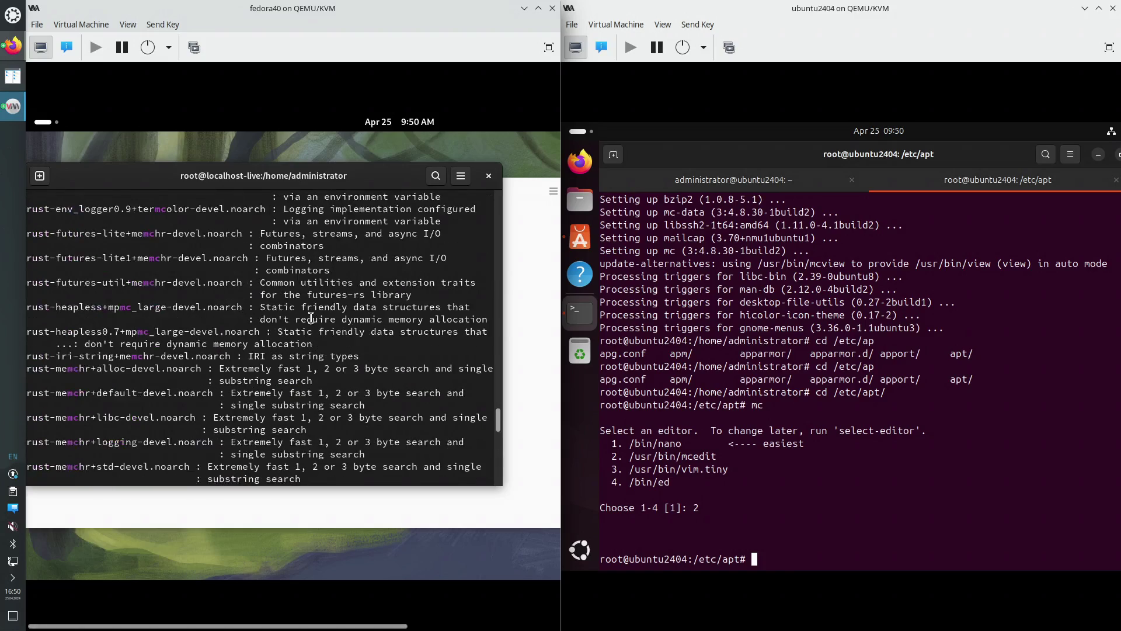
drag(500, 412, 482, 209)
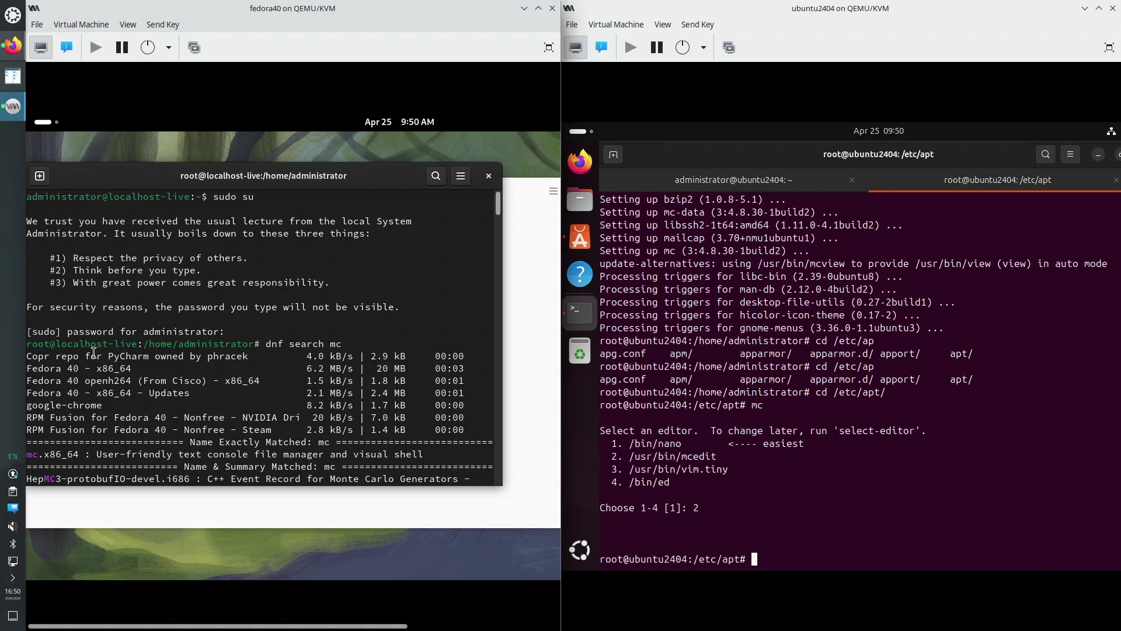
drag(92, 353, 150, 357)
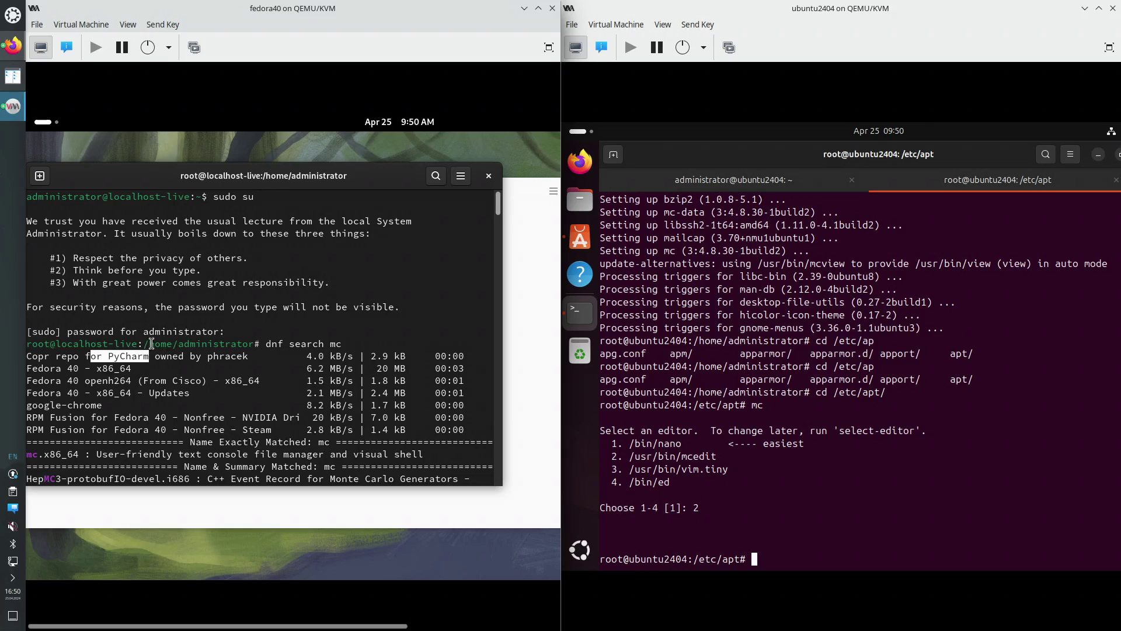
scroll(152, 348, down, 2)
double_click(32, 380)
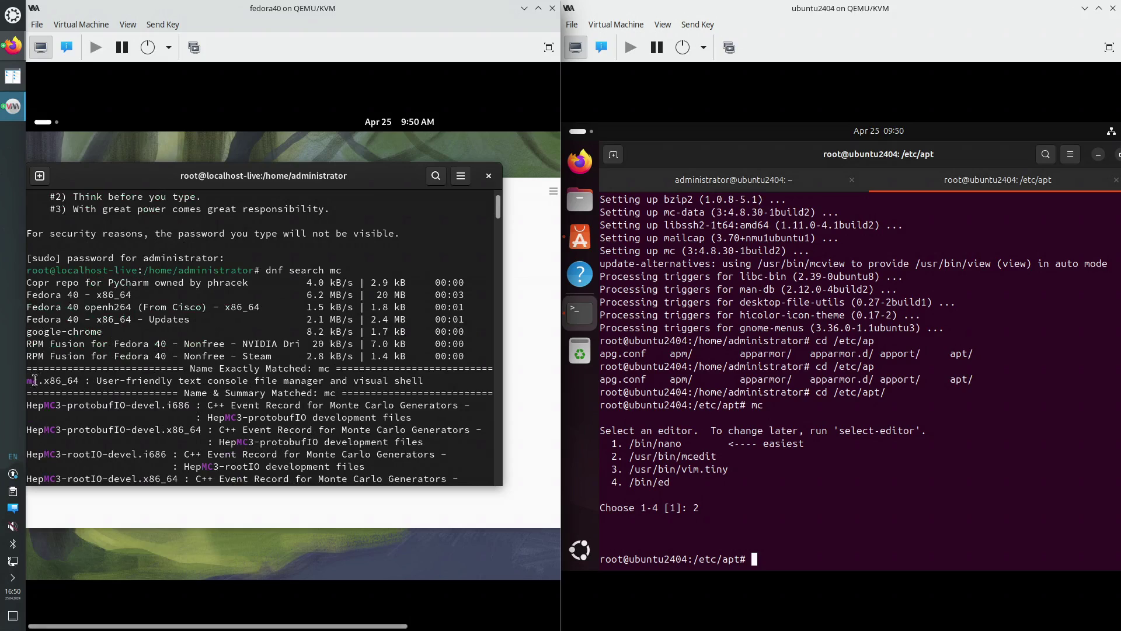
click(121, 398)
Install mc with dnf install mc, confirming the three packages with y
text(d)
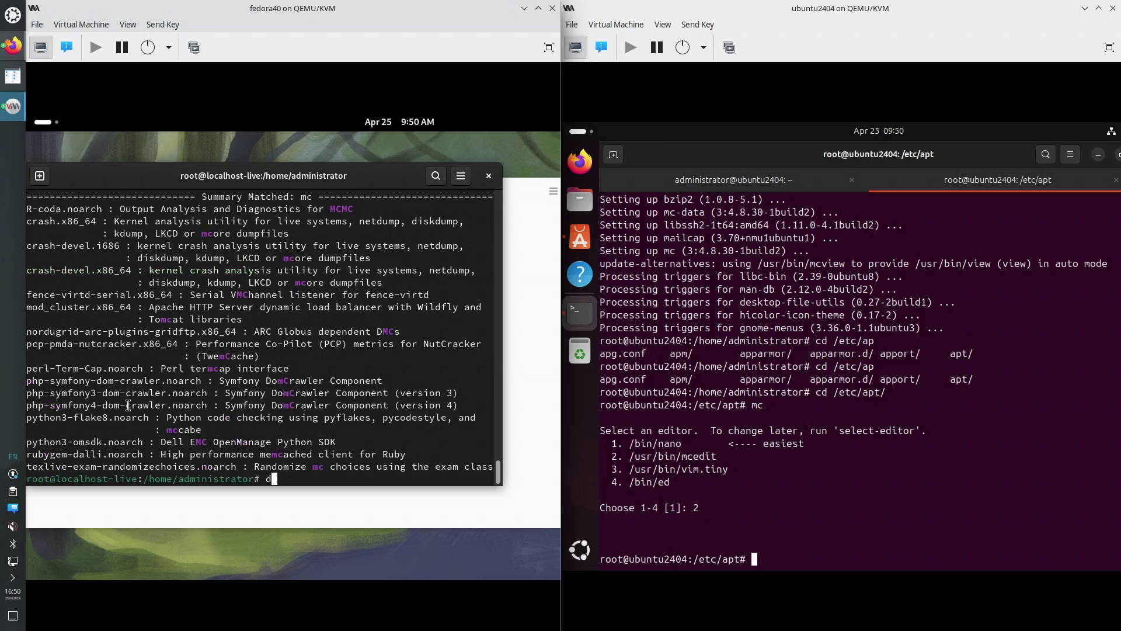
text(nf install mc)
key(Return)
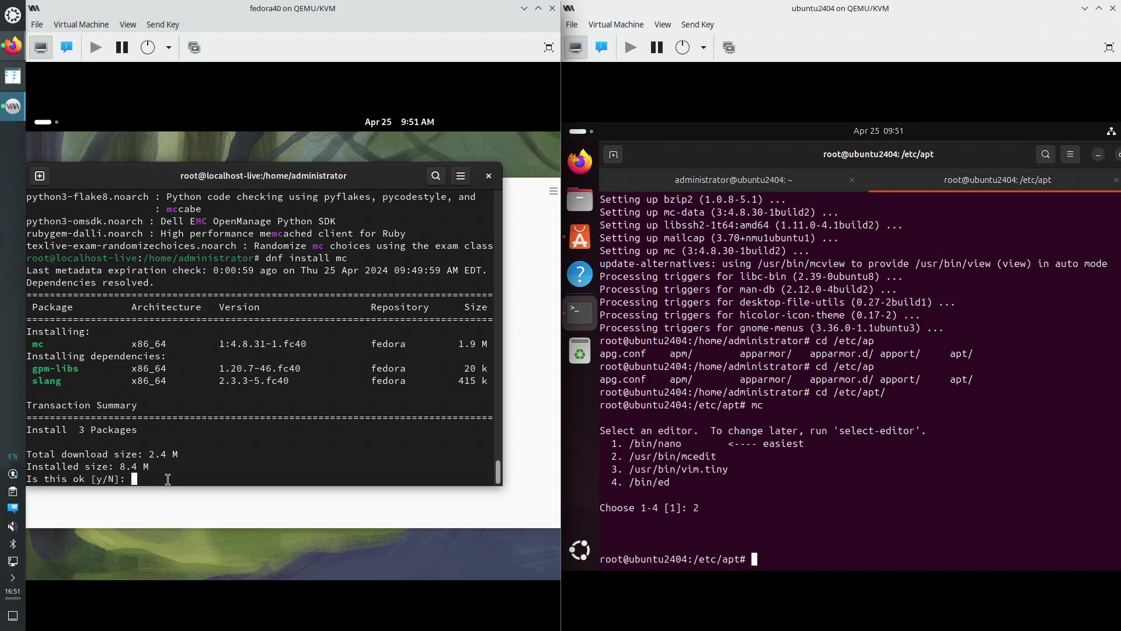
text(y)
key(Return)
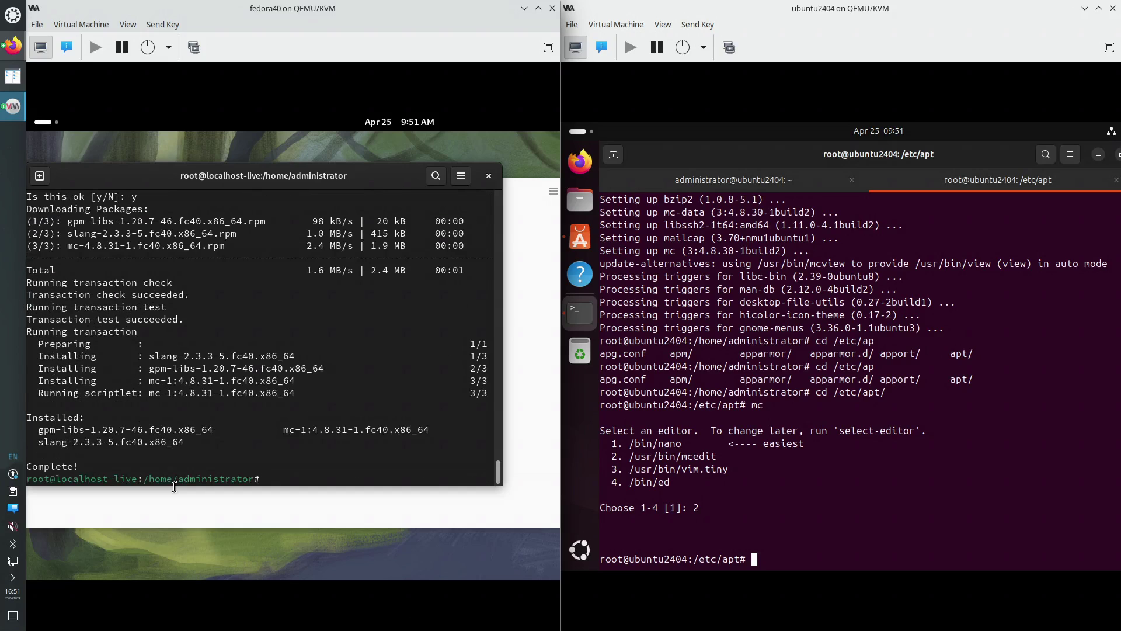
Change into /etc/ and launch Midnight Commander there
text(cd /etc/)
key(Return)
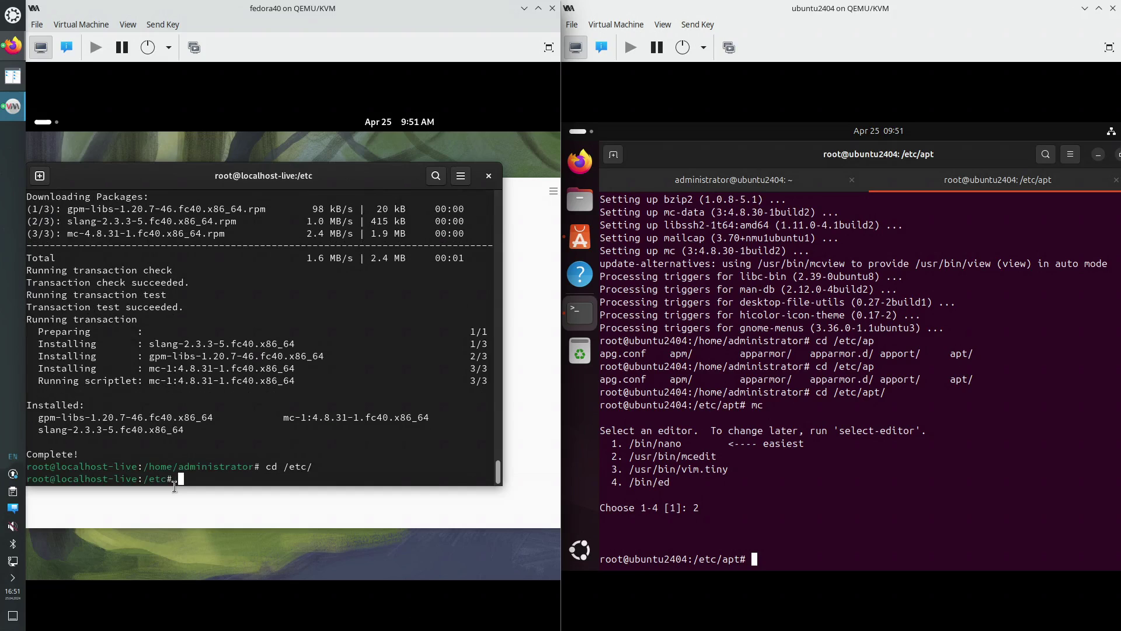
text(mc)
key(Return)
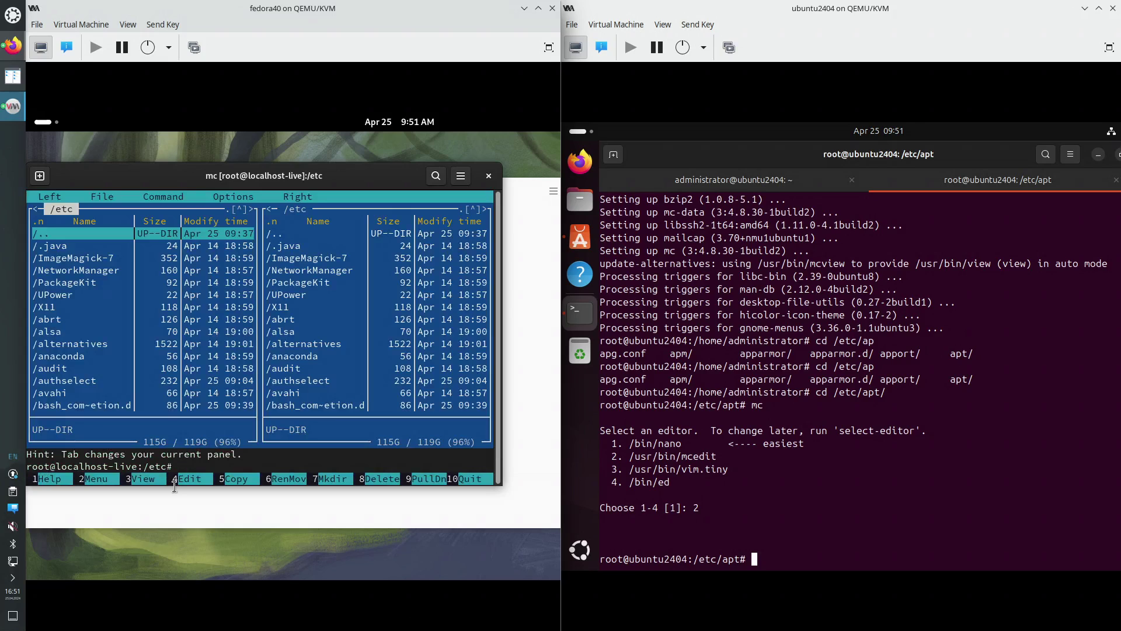
Enter /etc/dnf in Midnight Commander and view dnf.conf with F3, then close the viewer
key(Down)
key(Down)
key(Down)
key(Down)
key(Down)
key(Down)
key(Down)
key(Down)
key(Down)
key(Down)
key(Down)
key(Down)
key(Down)
key(Down)
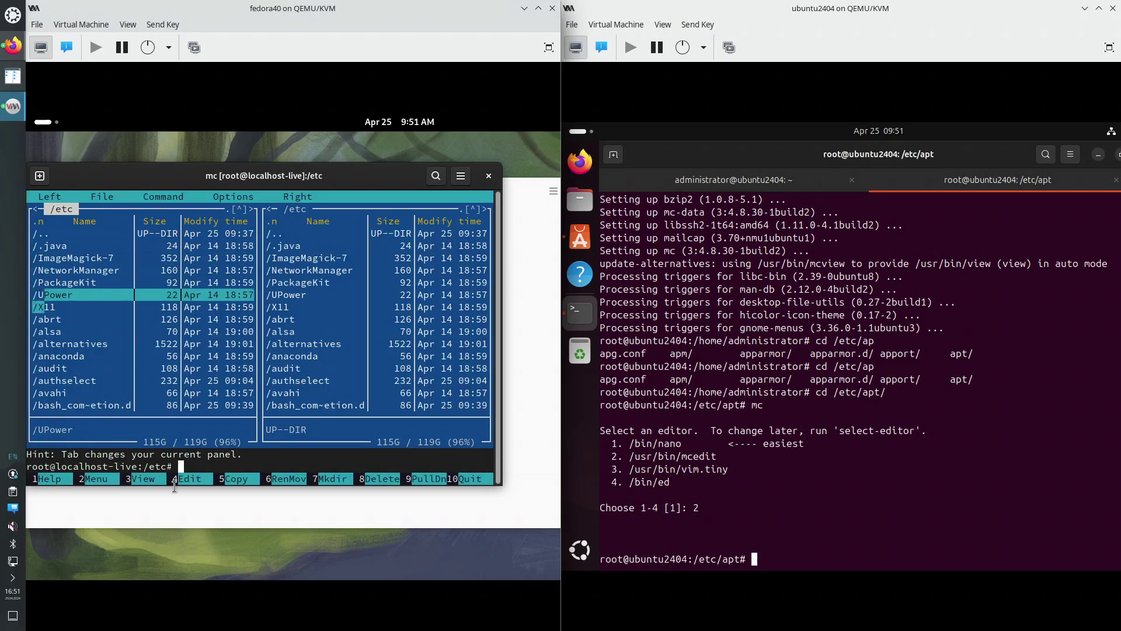
key(Down)
key(Down)
key(Down)
key(Down)
key(Down)
key(Down)
key(Down)
key(Down)
key(Down)
key(Down)
key(Down)
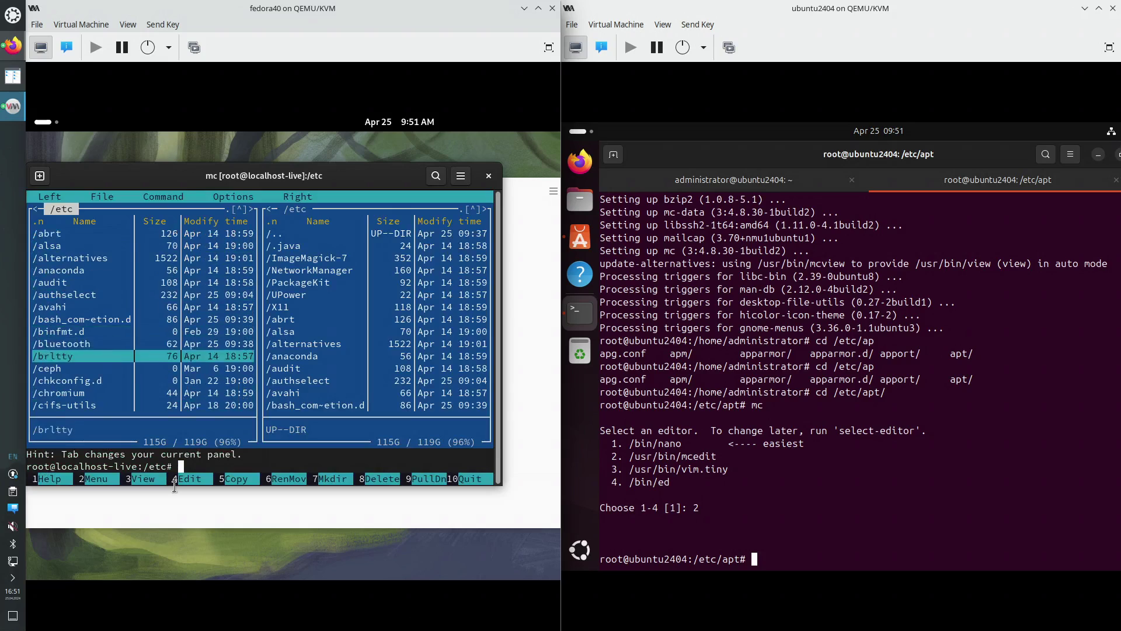
key(Down)
key(Down)
key(Down)
key(Down)
key(Down)
key(Down)
key(Down)
key(Down)
key(Down)
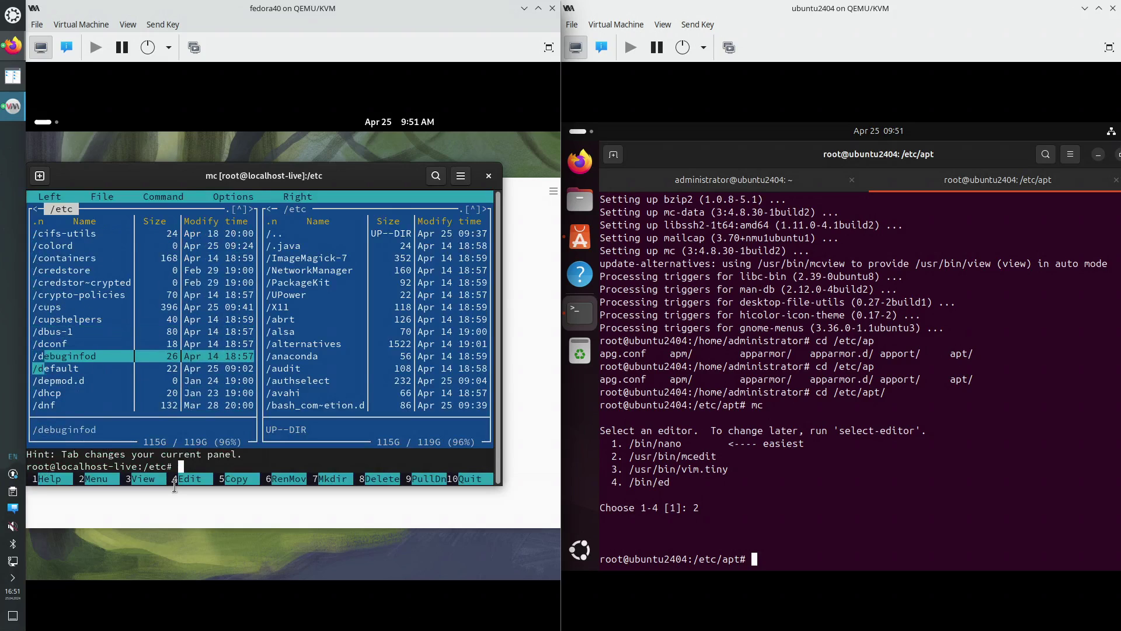
key(Return)
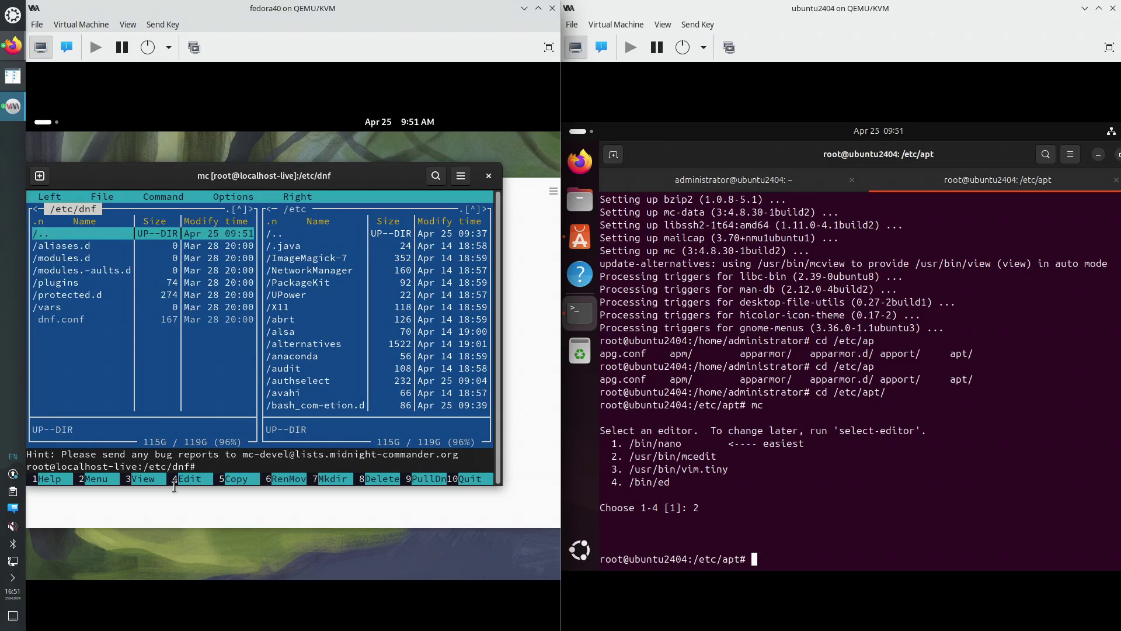
key(Down)
key(End)
key(F3)
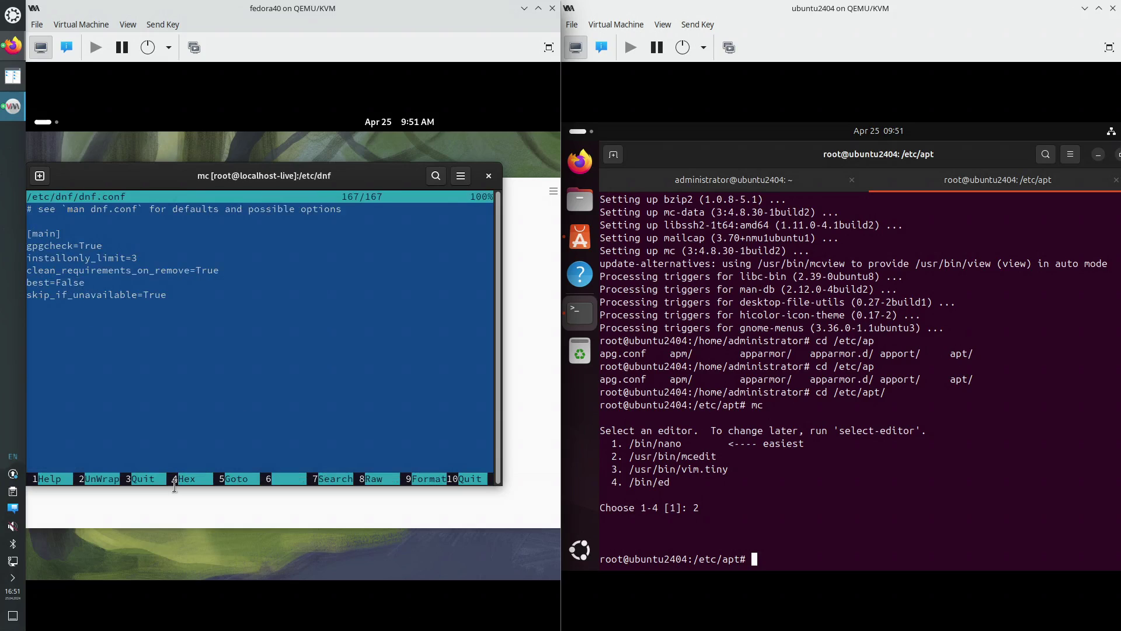
key(F3)
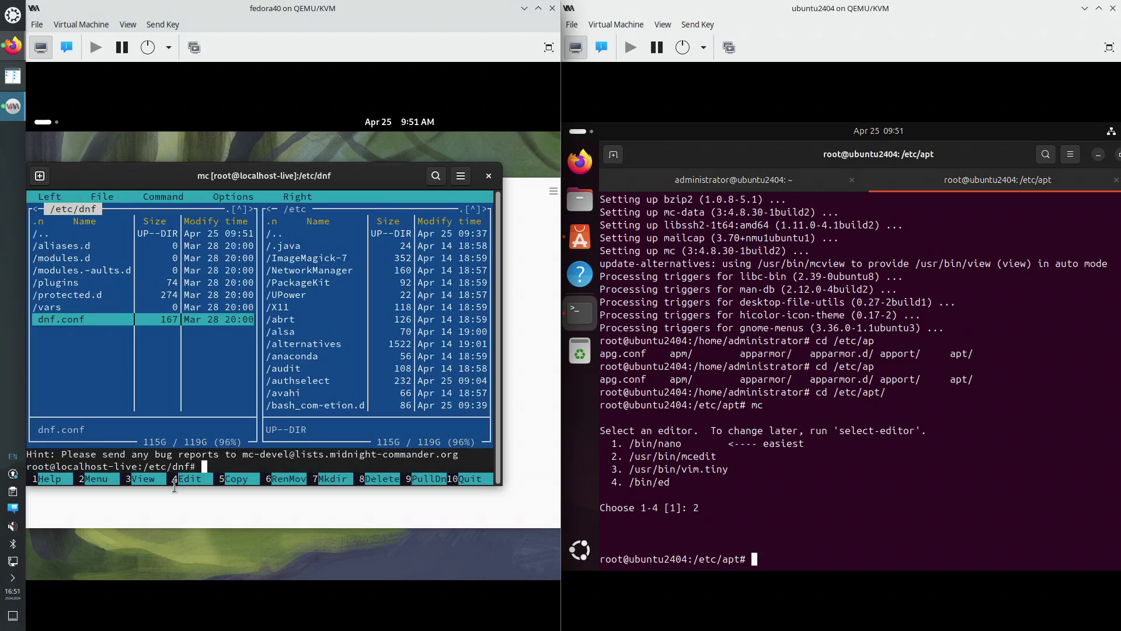
key(Up)
key(Up)
key(Up)
key(Up)
key(Up)
key(Up)
key(Up)
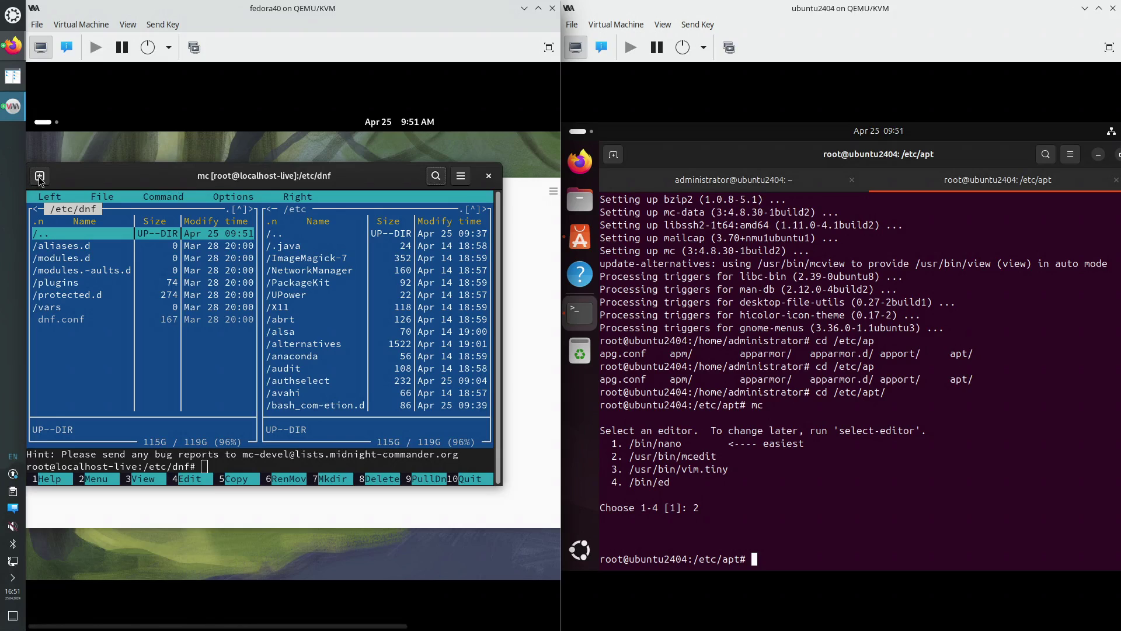
Open a second shell tab in Fedora's terminal and restore the maximized Ubuntu terminal
click(221, 345)
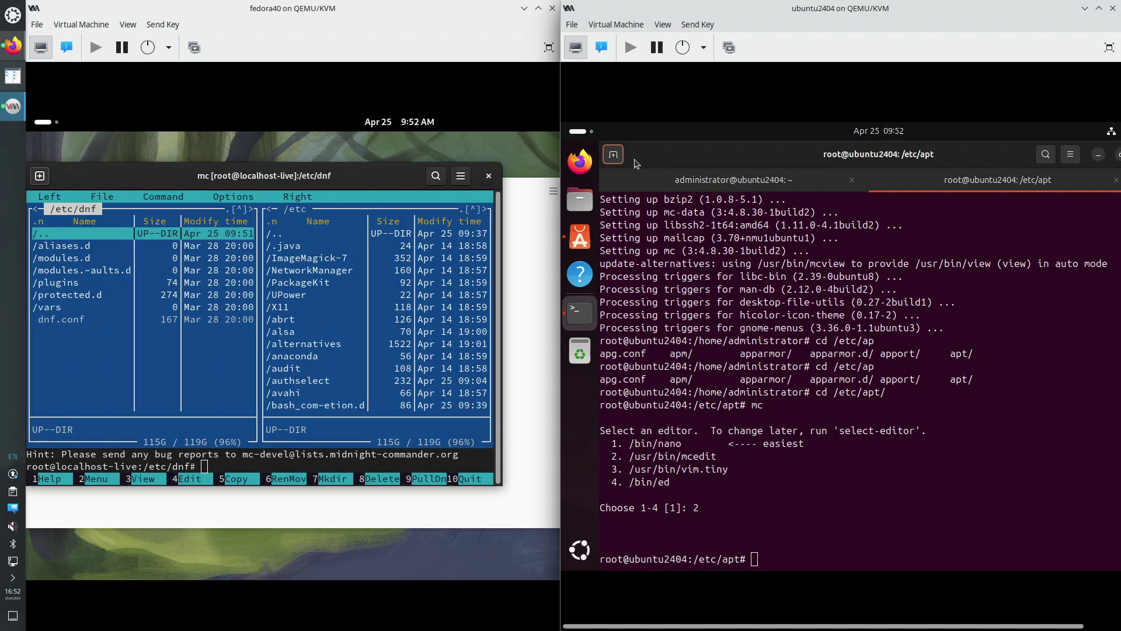
click(840, 398)
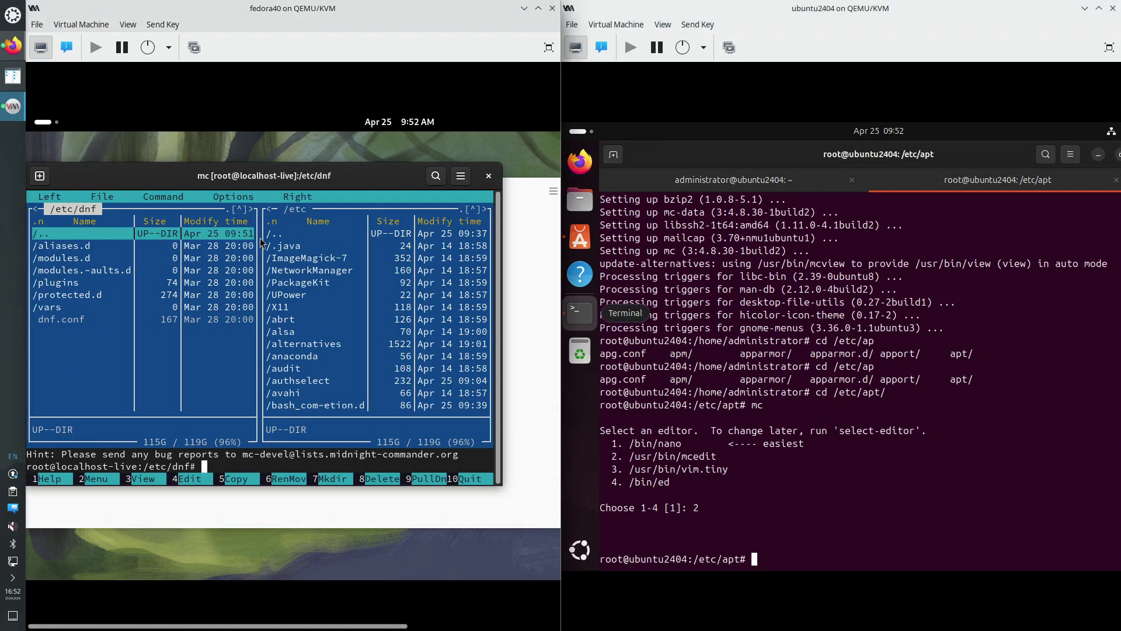
key(Down)
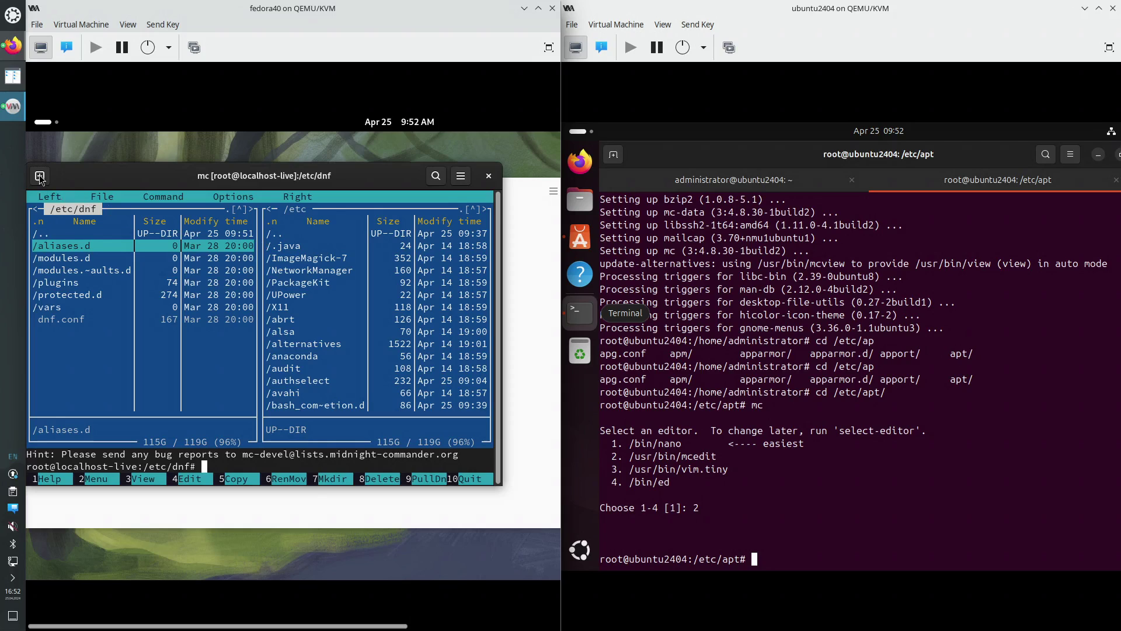
click(39, 175)
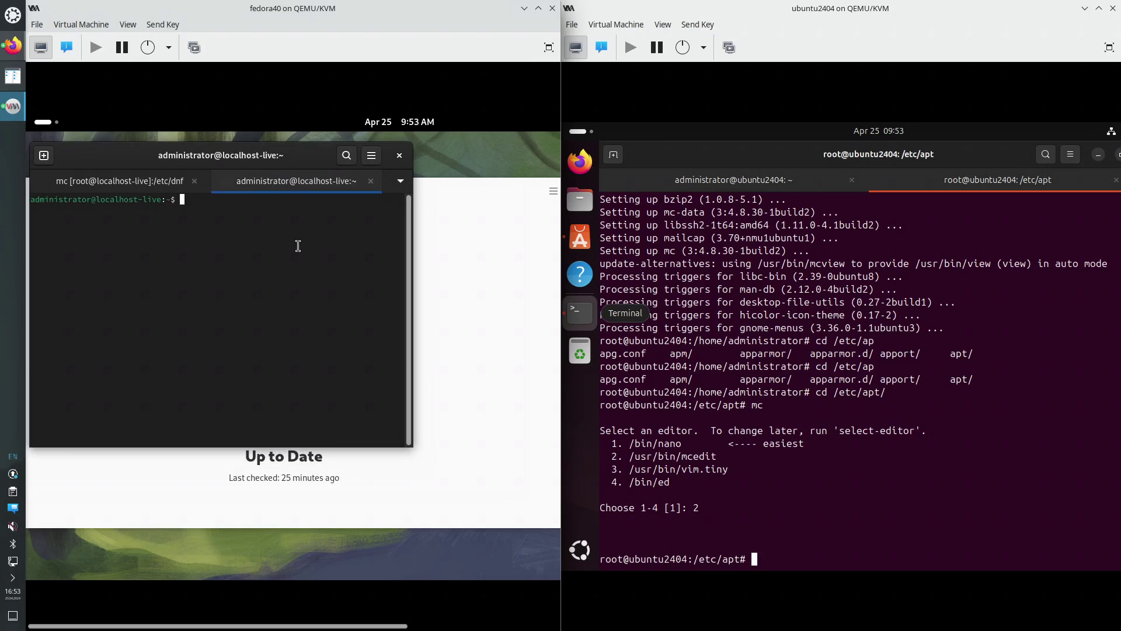
double_click(669, 161)
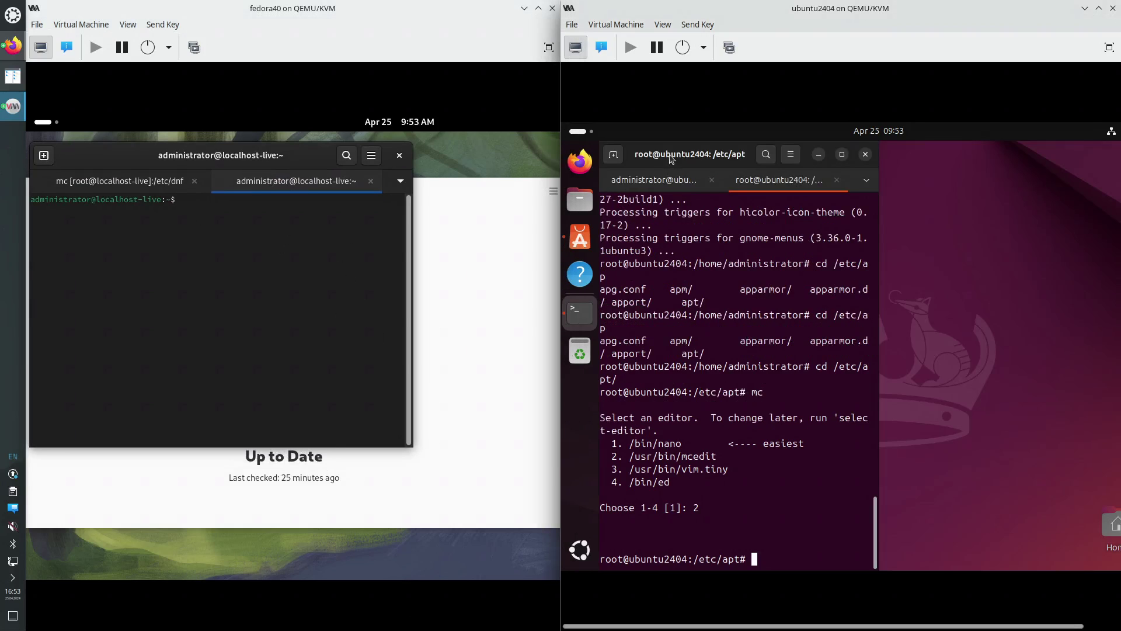
Float the Ubuntu terminal on its administrator tab with lsblk output; return Fedora to mc
drag(670, 162, 750, 188)
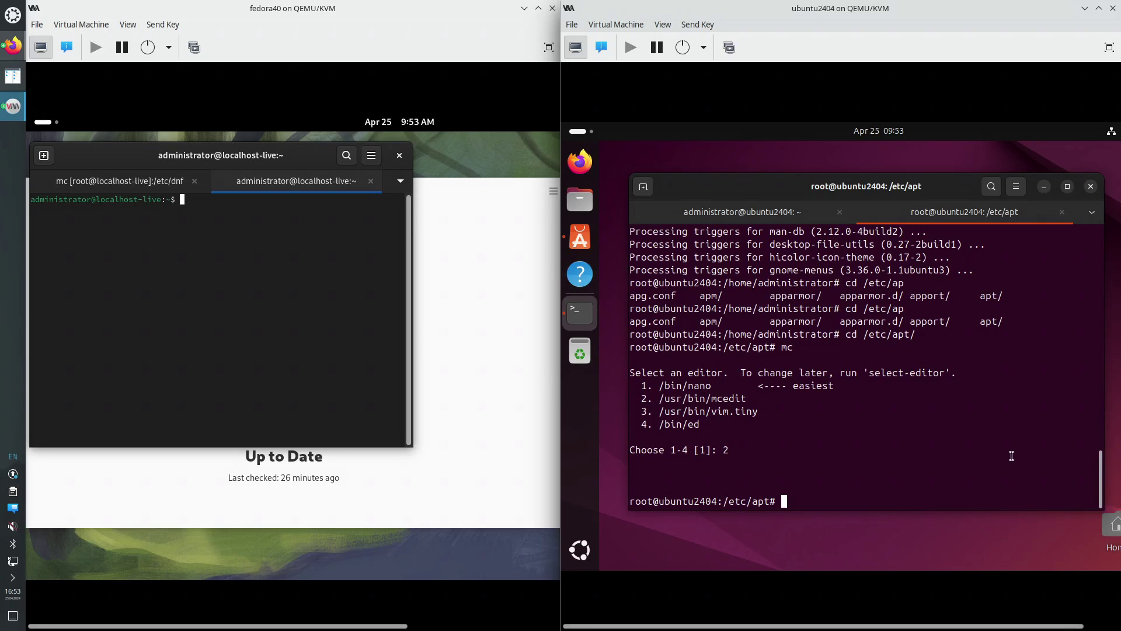
scroll(1010, 456, up, 16)
scroll(1008, 455, up, 13)
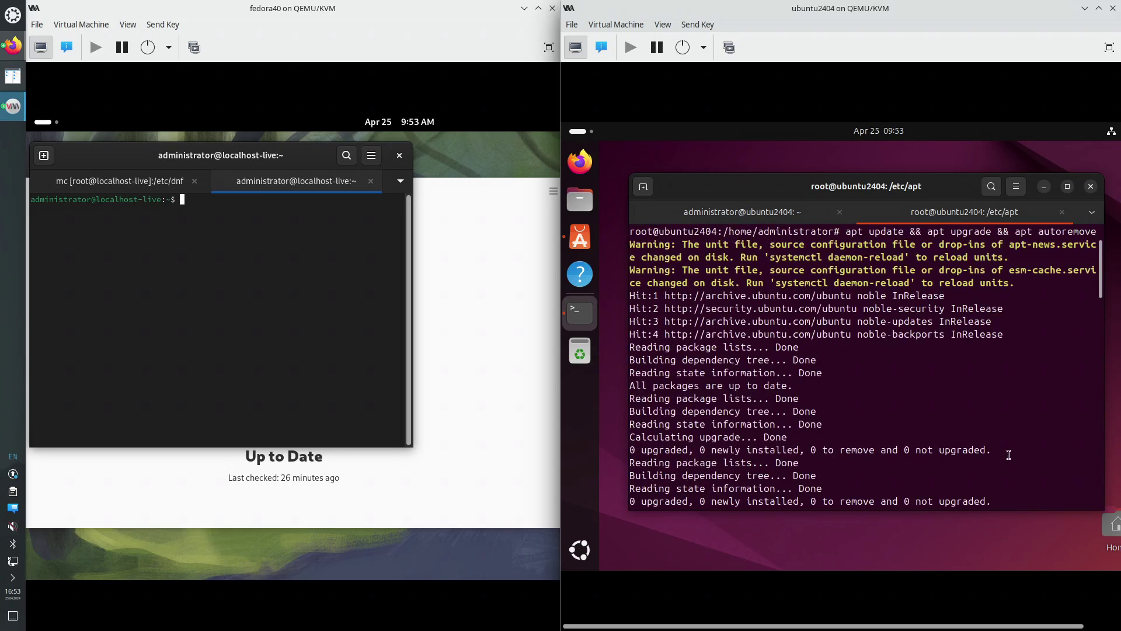
scroll(914, 412, down, 3)
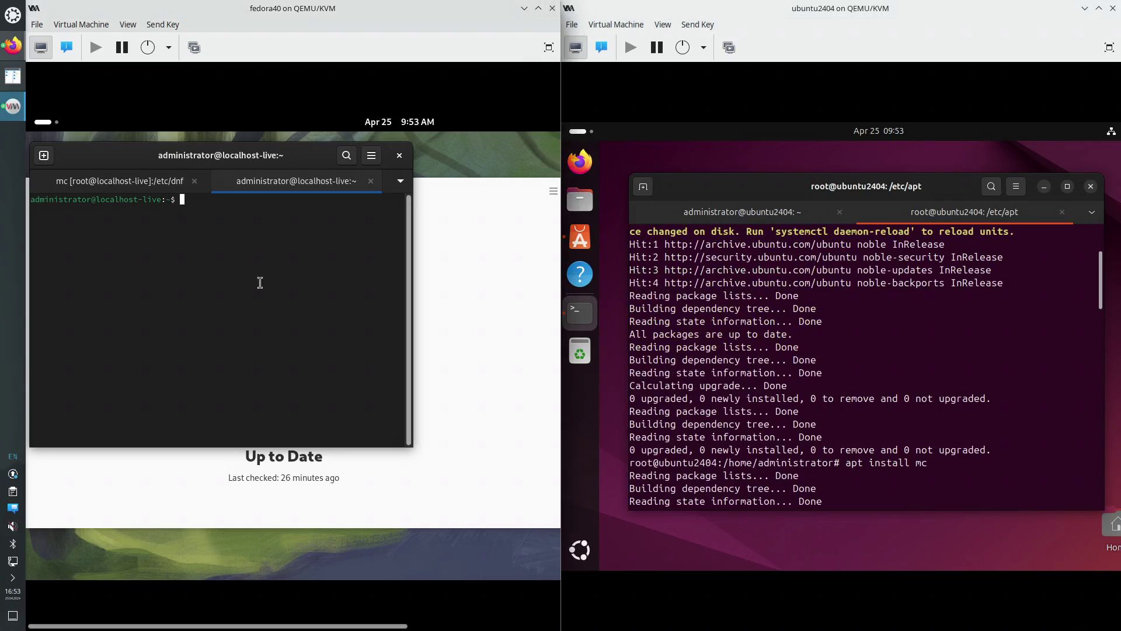
click(745, 214)
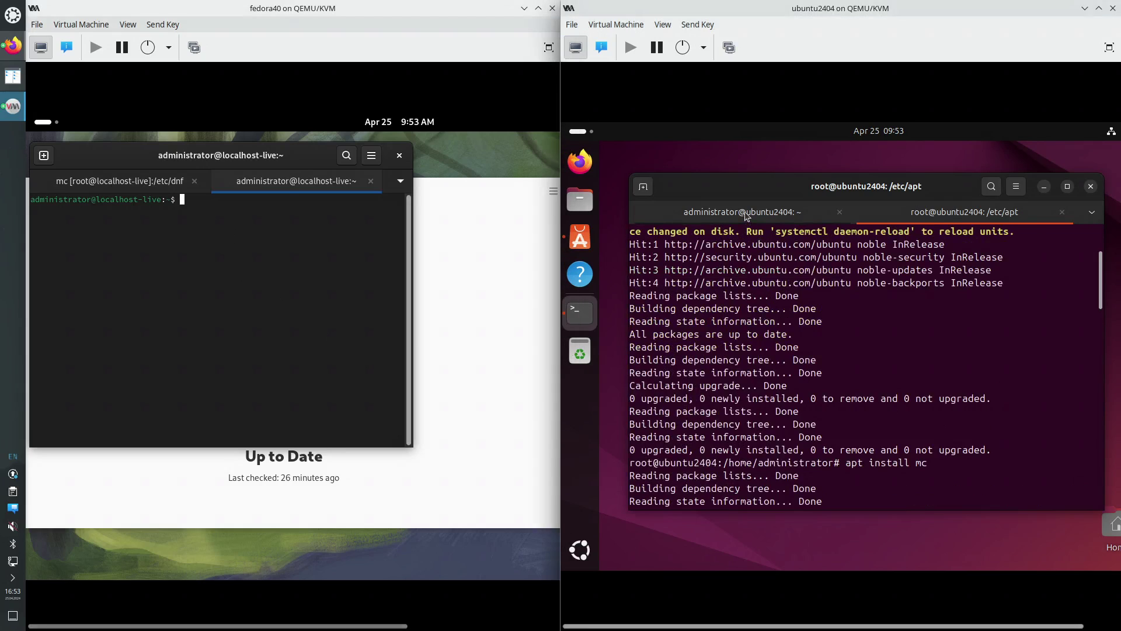
click(146, 185)
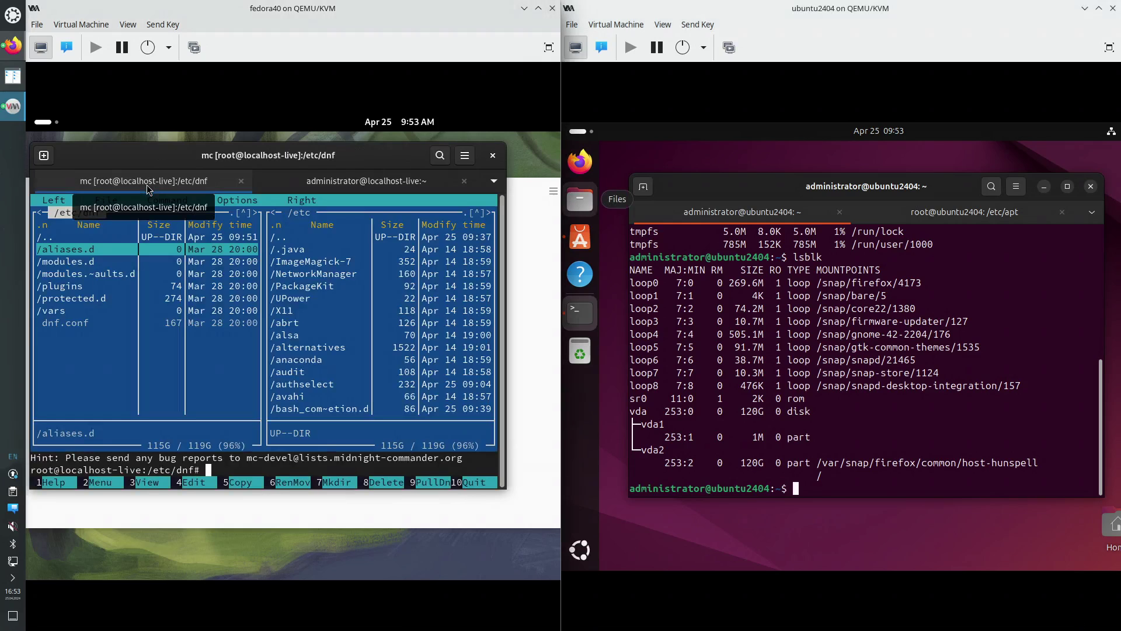
Search 'font' in each VM's Activities and open the Settings Accessibility result
click(47, 123)
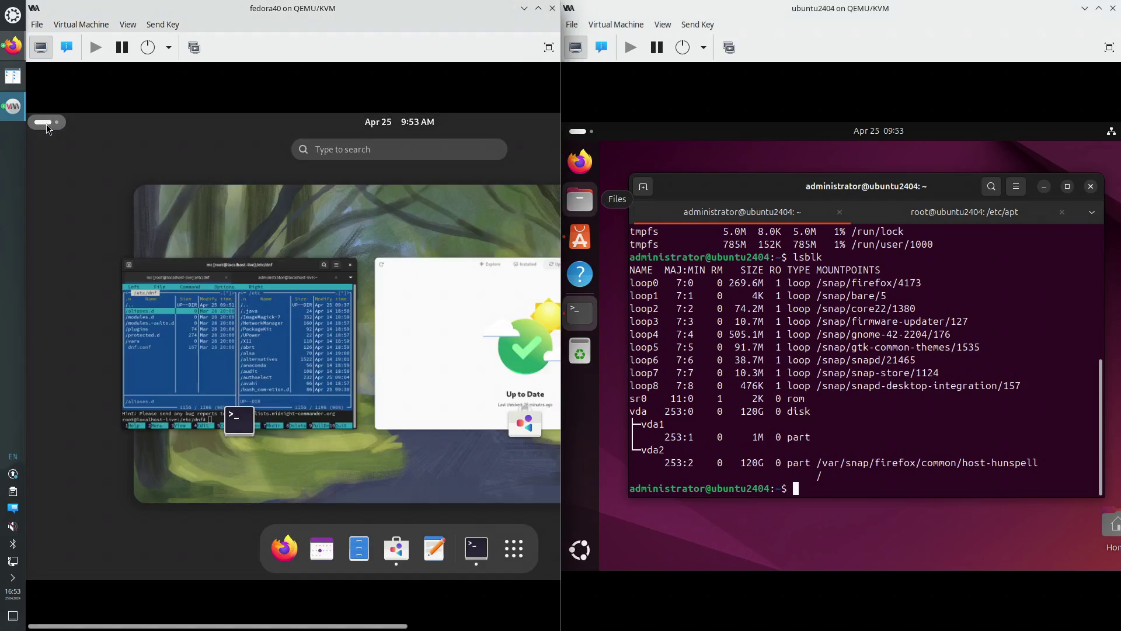
text(font)
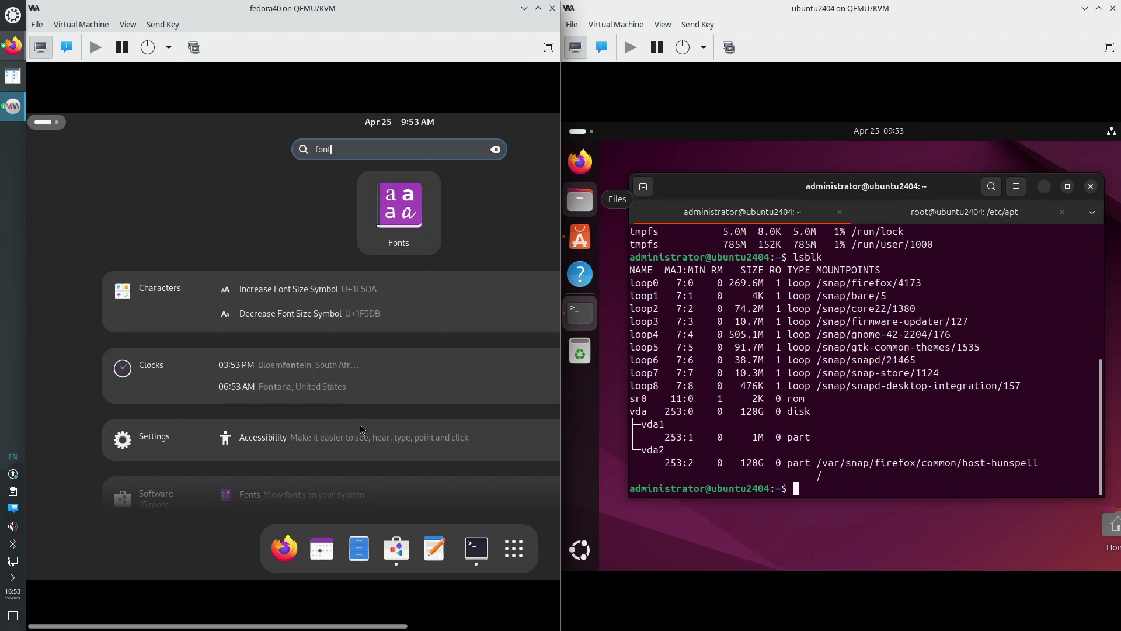
click(577, 133)
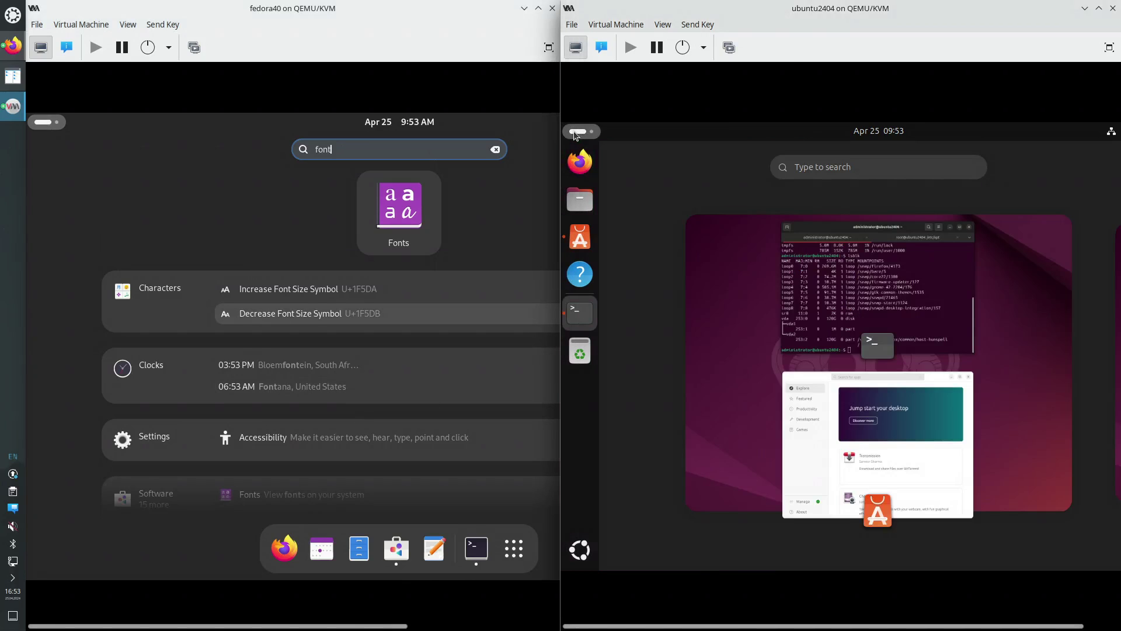
text(font)
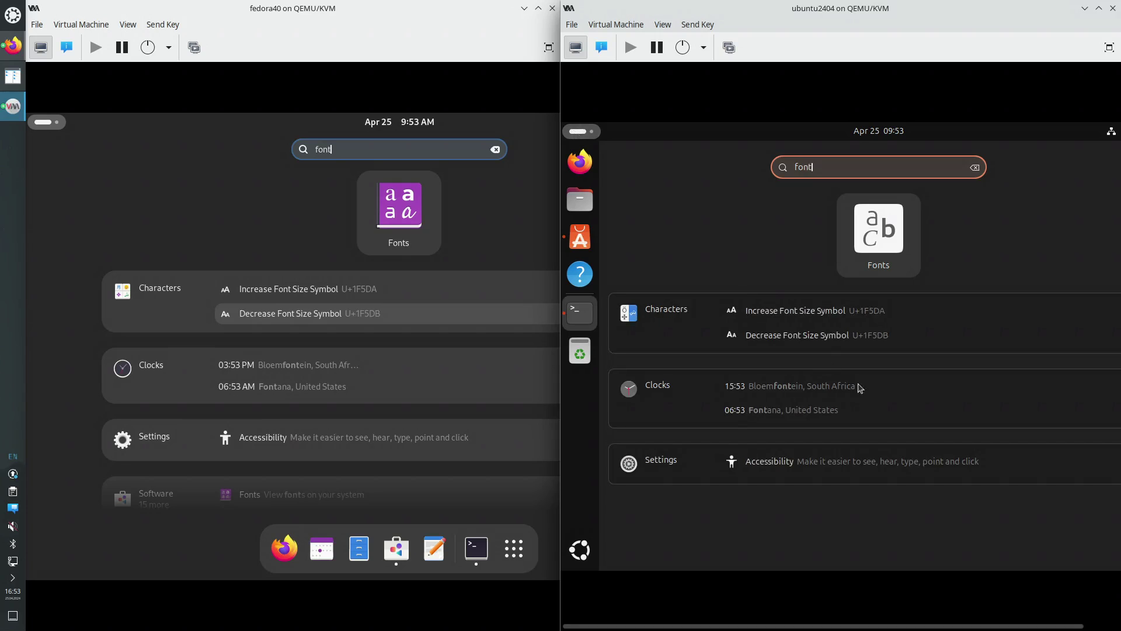
click(830, 466)
click(273, 447)
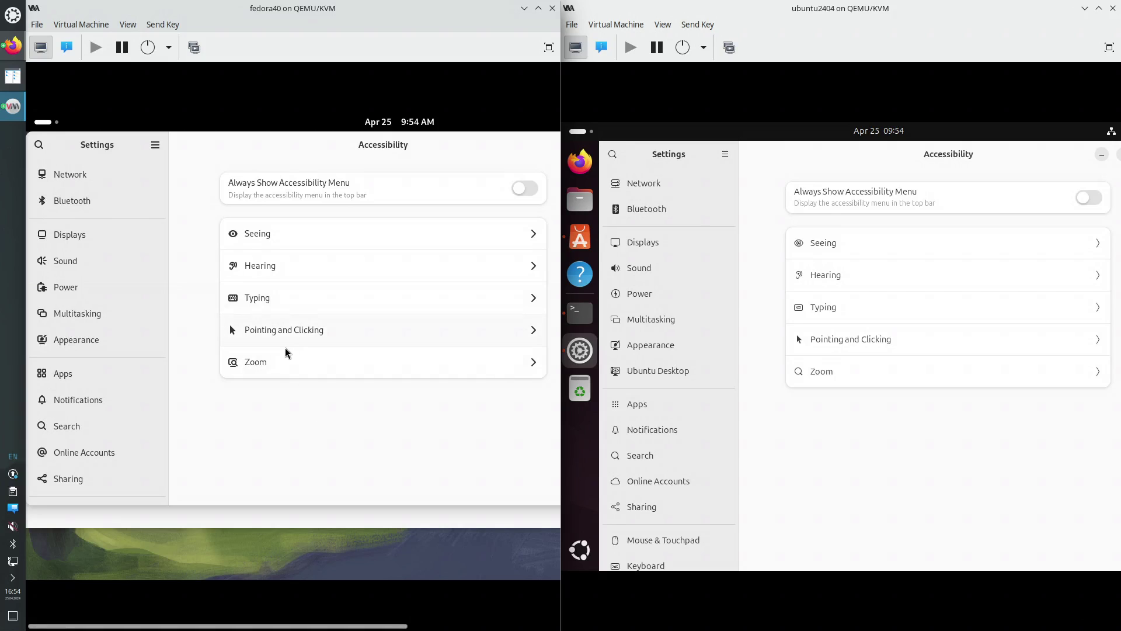
Open Seeing in both VMs' Accessibility settings, briefly trying a 'font' search in Fedora Settings
click(273, 228)
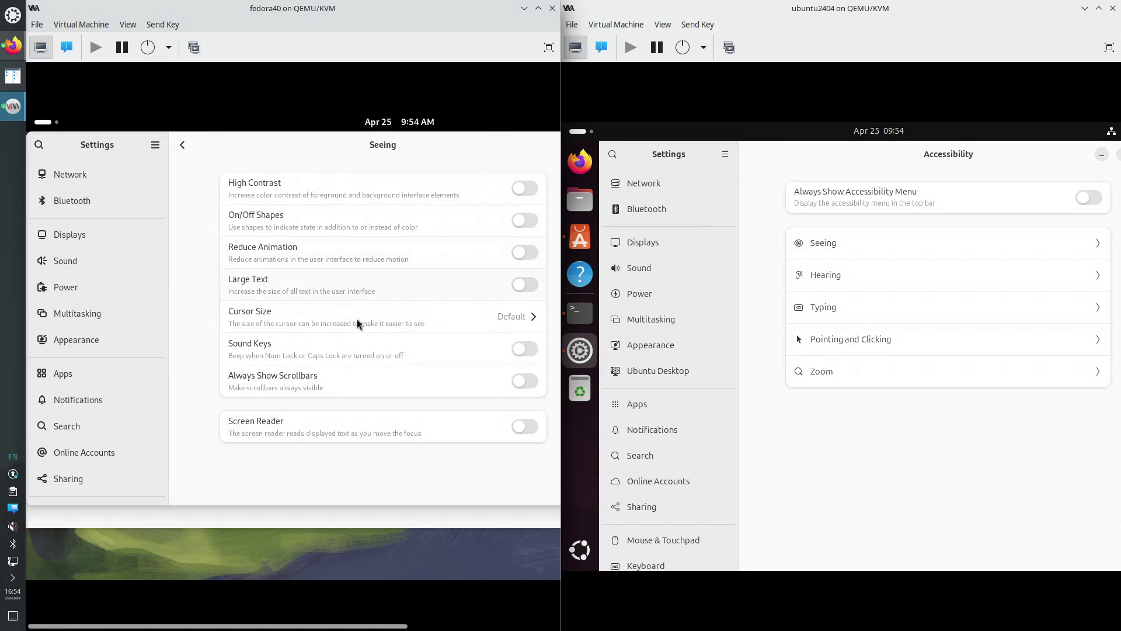
click(834, 244)
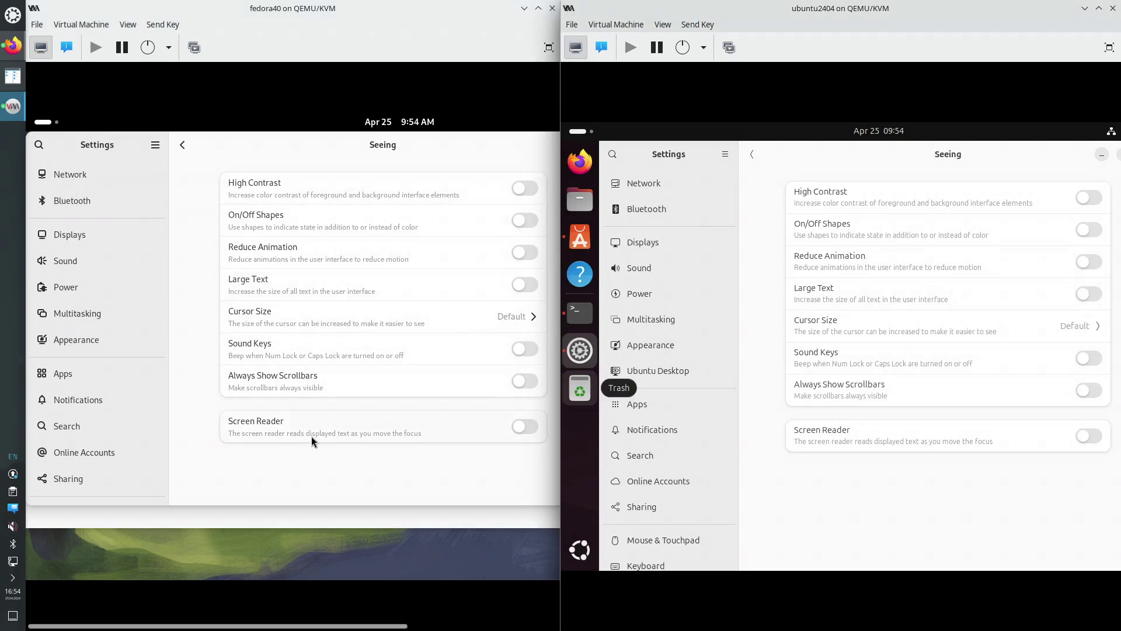
click(44, 149)
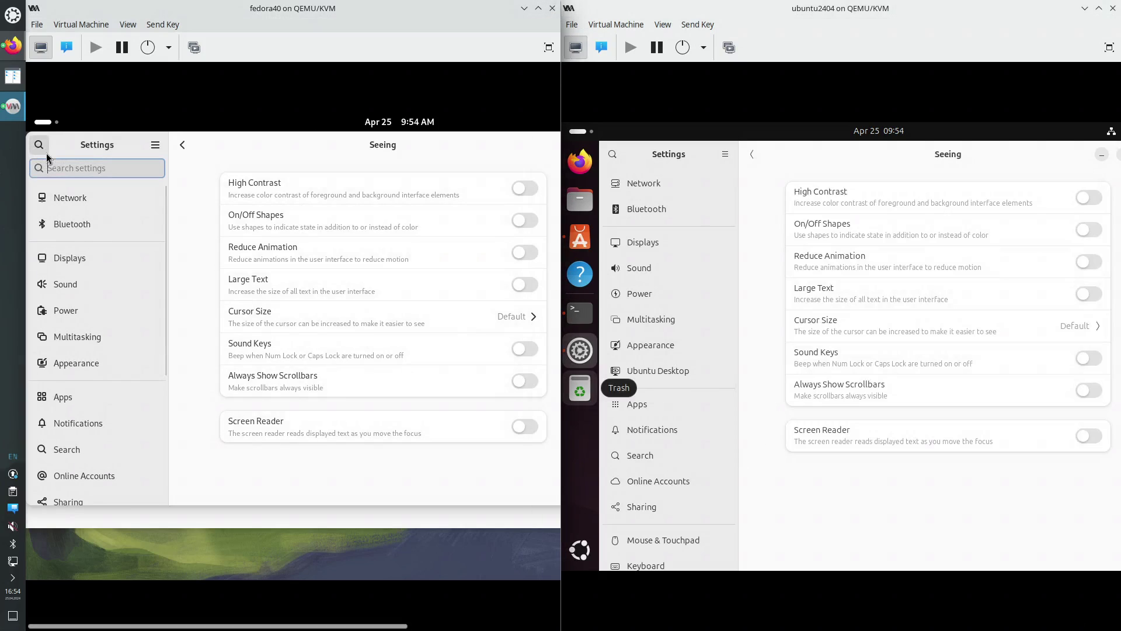
text(font)
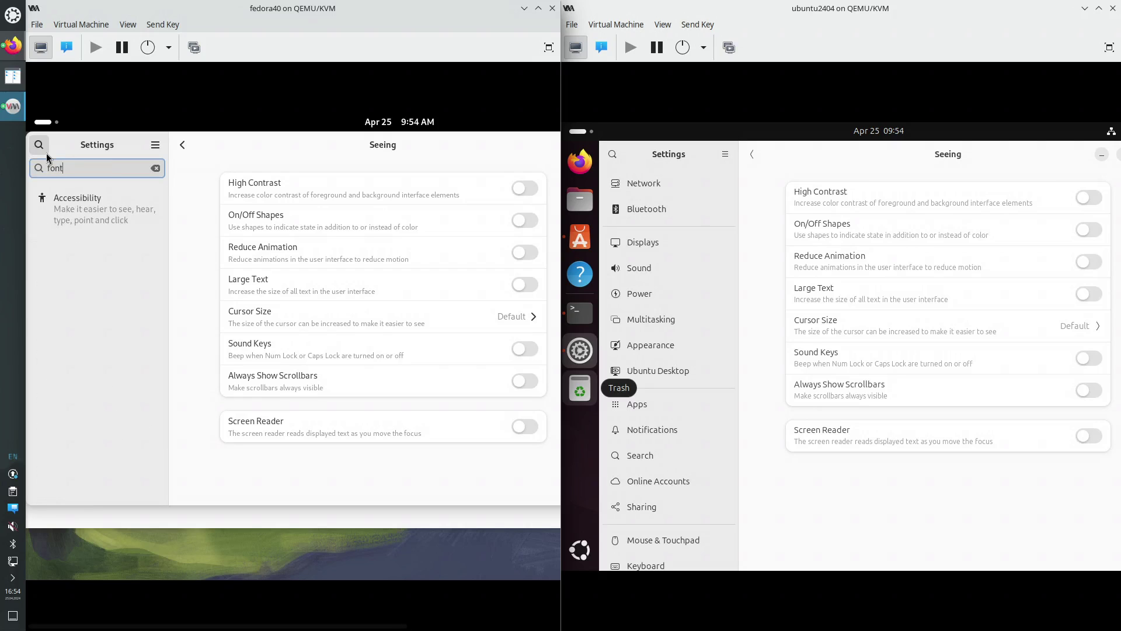
click(47, 153)
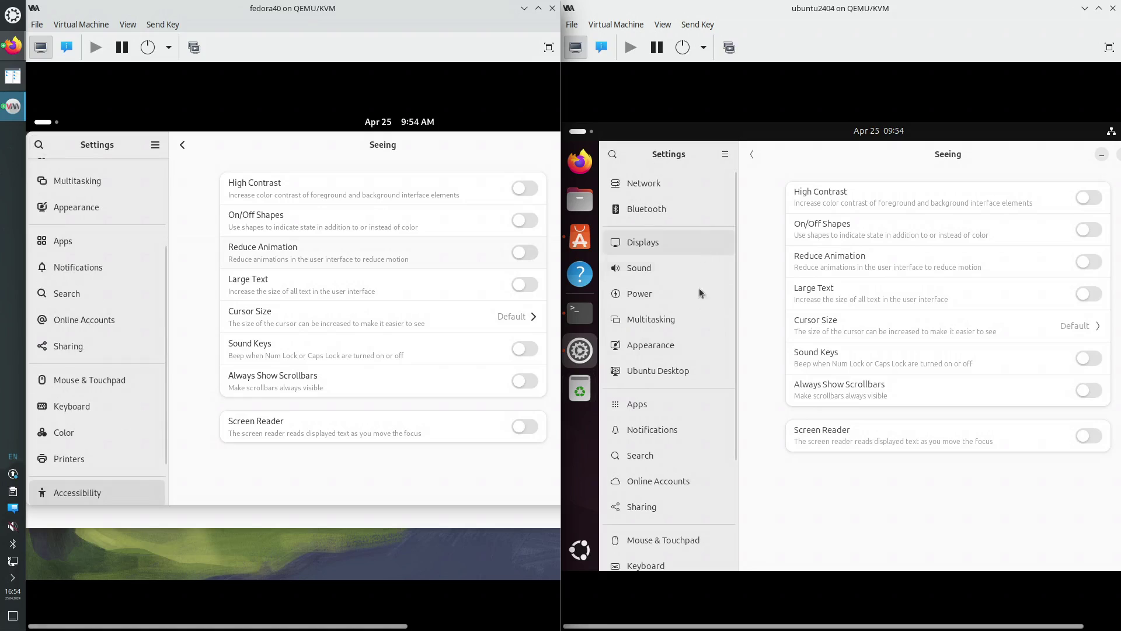
scroll(685, 488, down, 5)
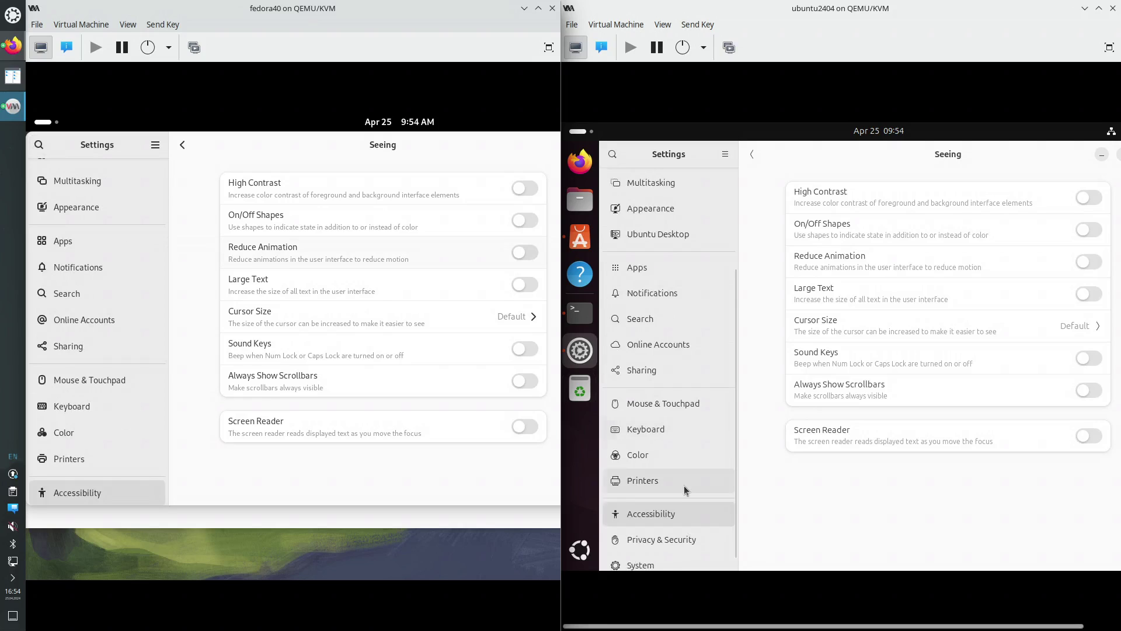
scroll(693, 491, down, 1)
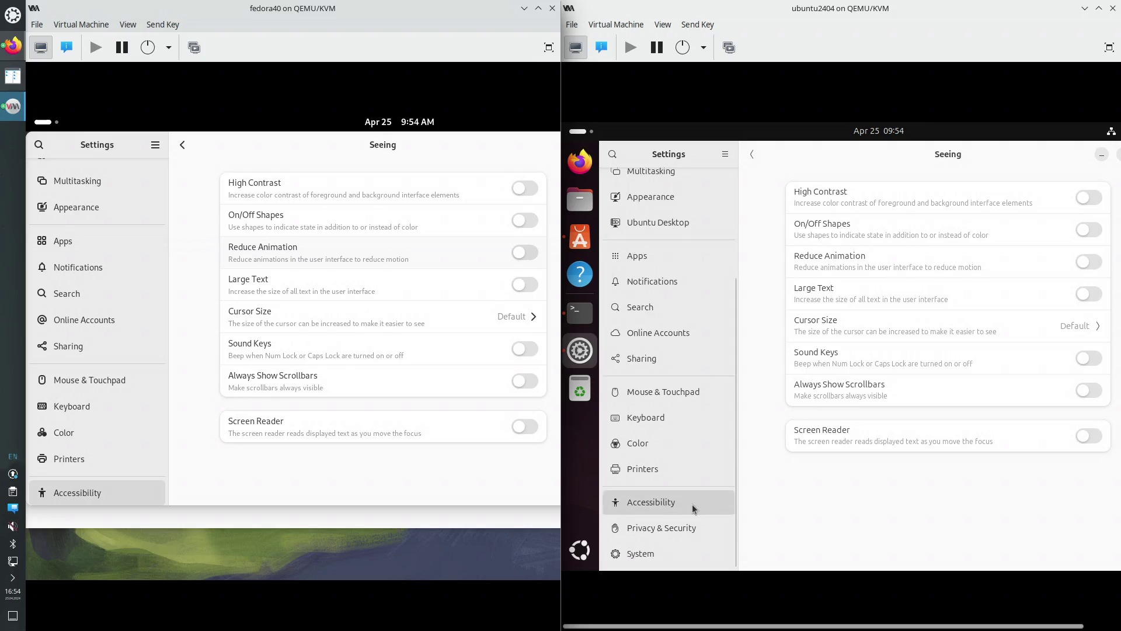
scroll(694, 513, up, 5)
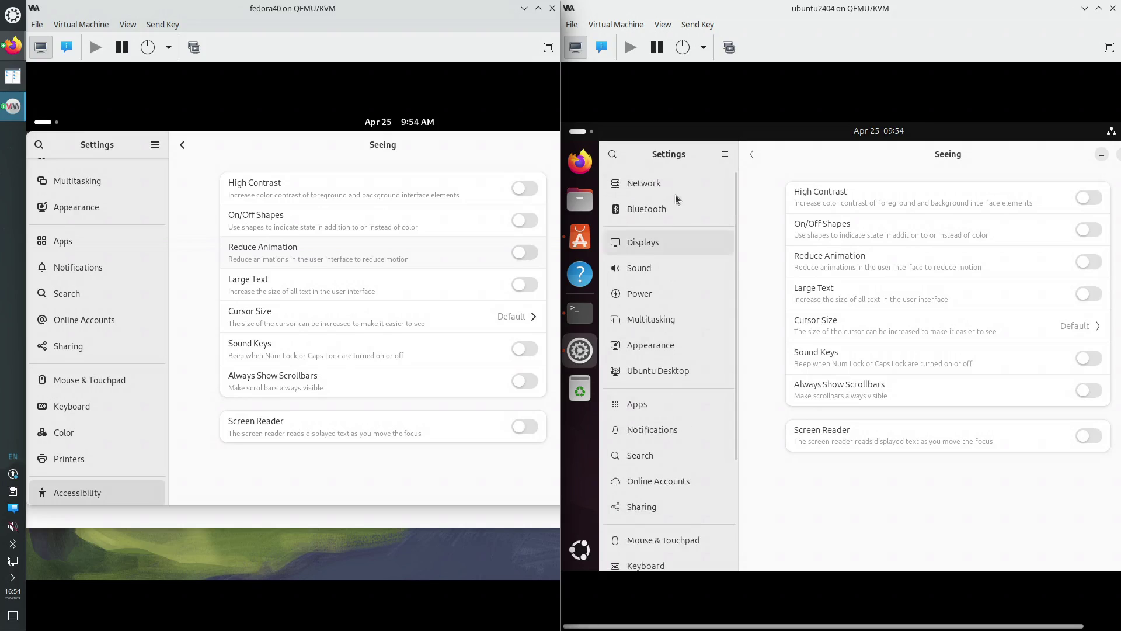
Open Appearance in Ubuntu and Fedora Settings and browse the background wallpapers
click(679, 351)
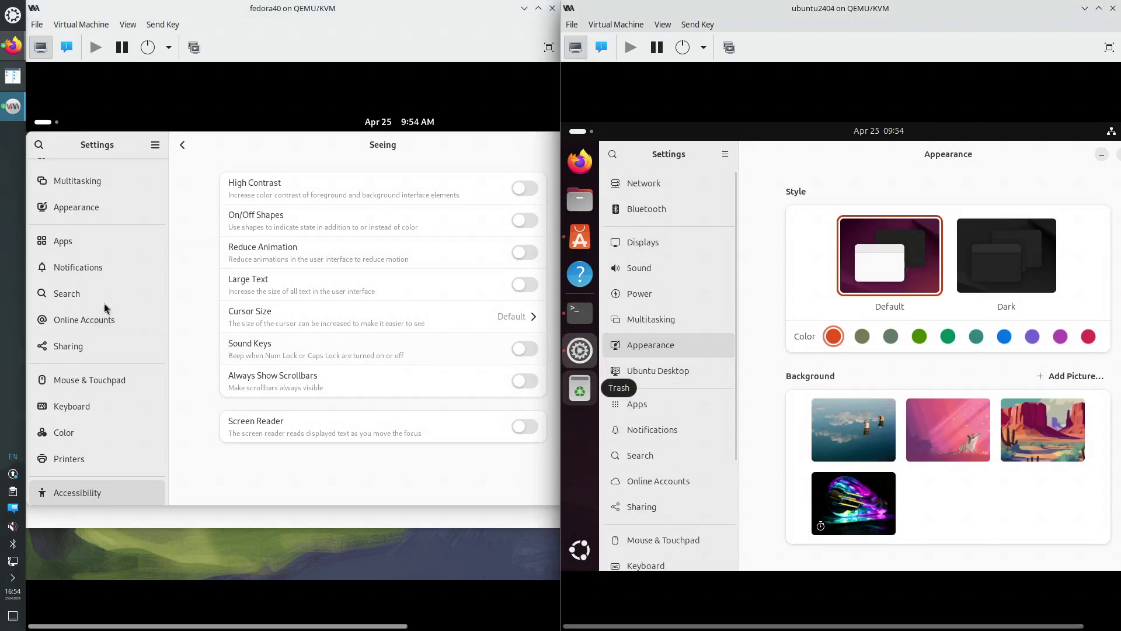
click(105, 213)
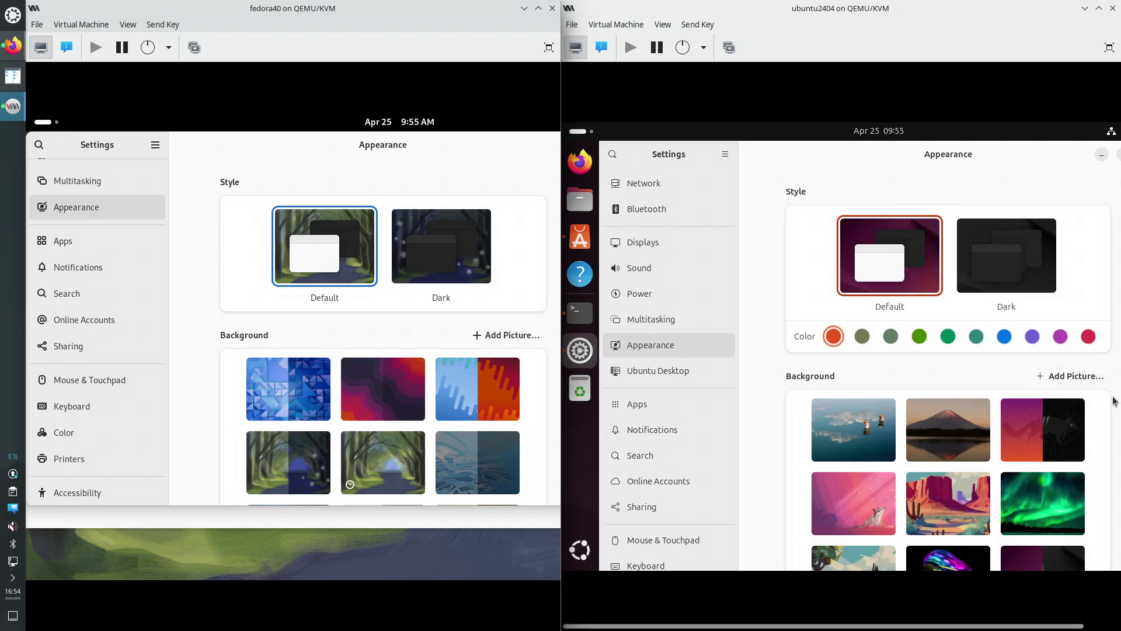
scroll(1114, 403, down, 5)
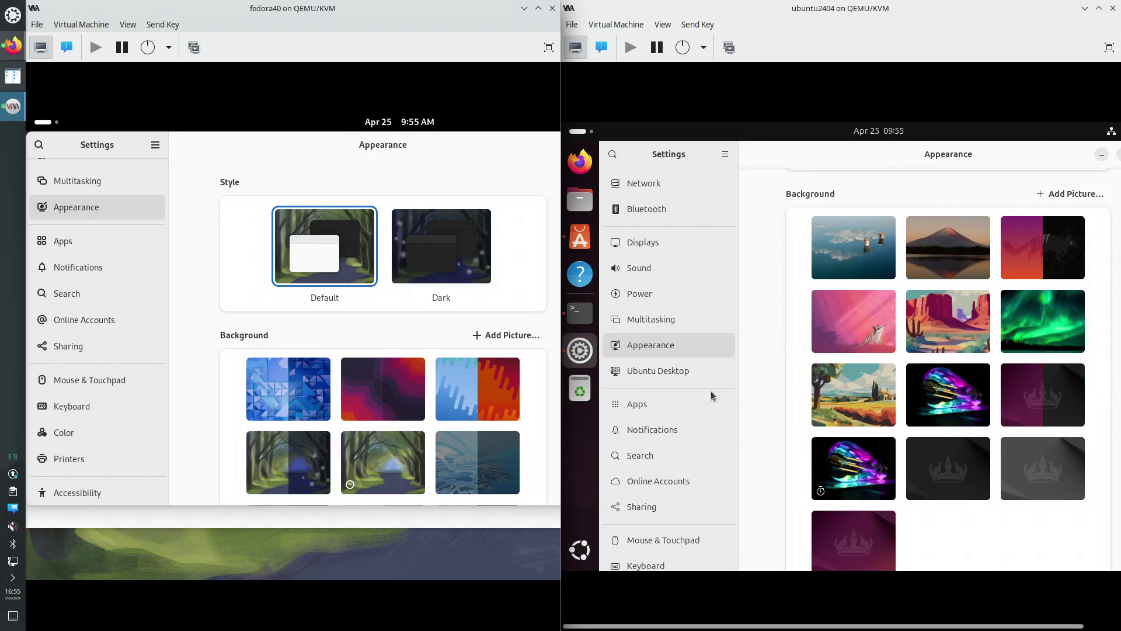
scroll(534, 421, down, 3)
scroll(534, 418, down, 3)
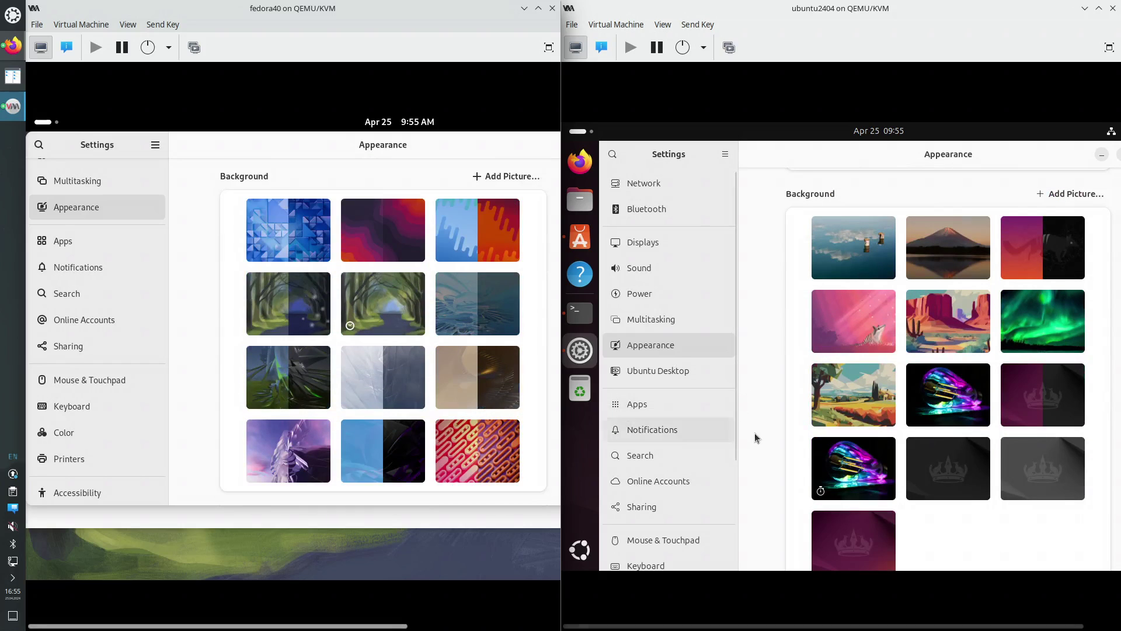
scroll(766, 436, down, 1)
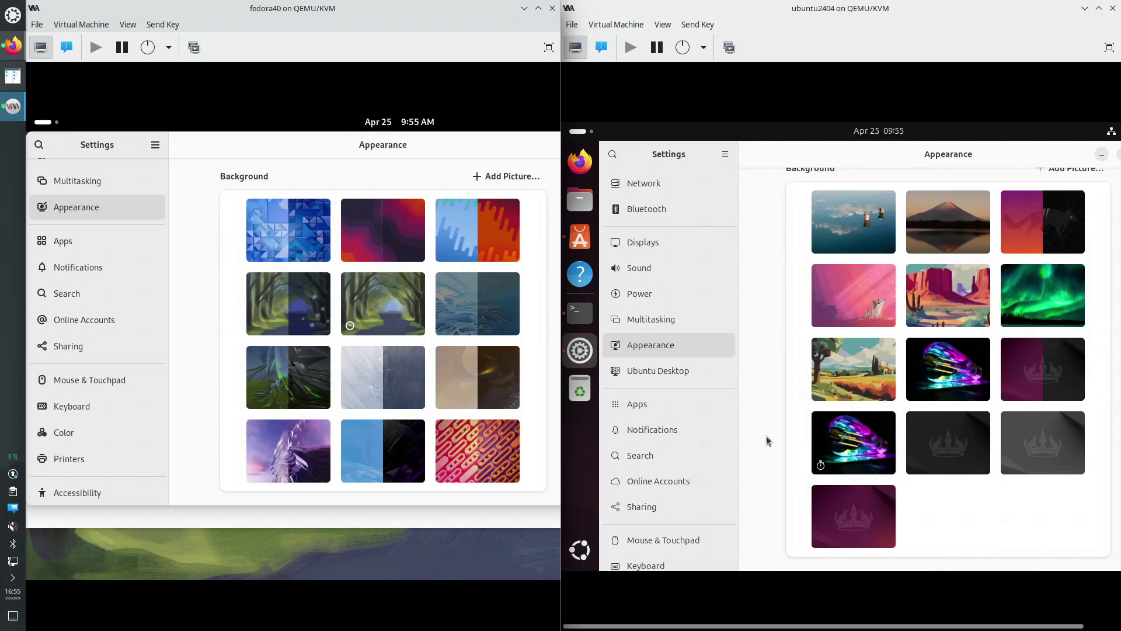
scroll(766, 436, up, 5)
scroll(767, 435, down, 3)
scroll(766, 436, down, 2)
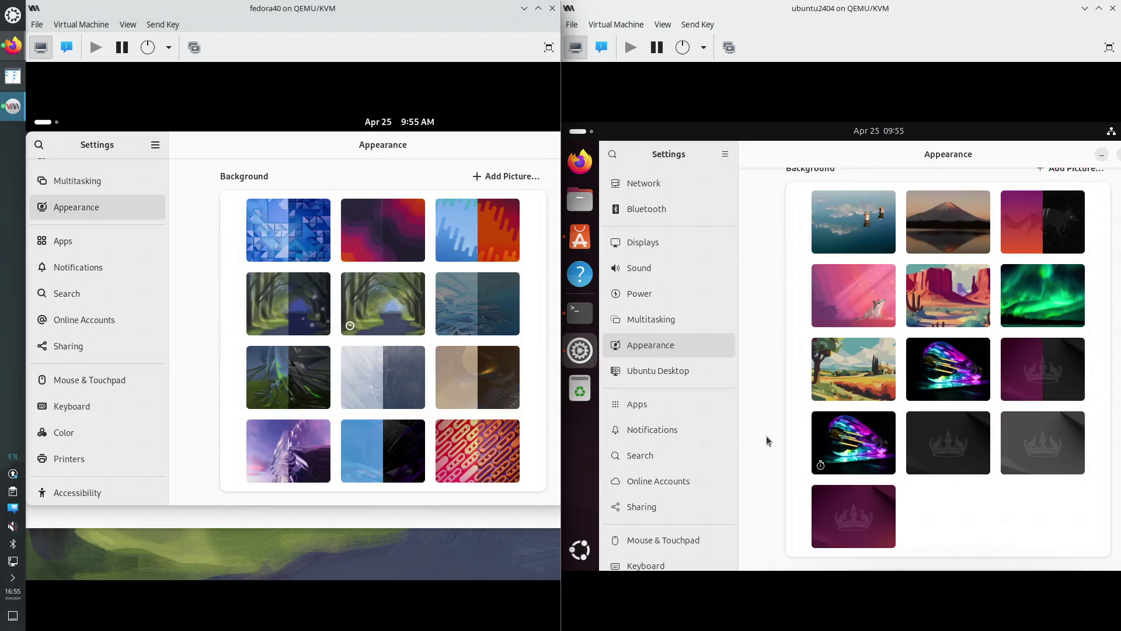
scroll(766, 435, up, 8)
scroll(536, 382, up, 6)
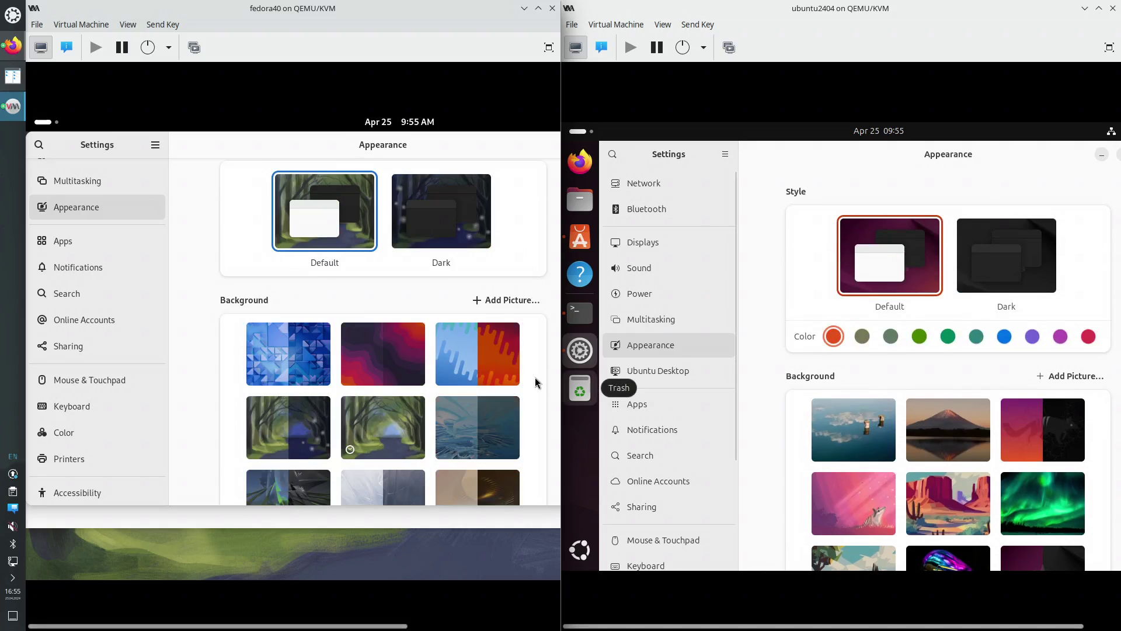
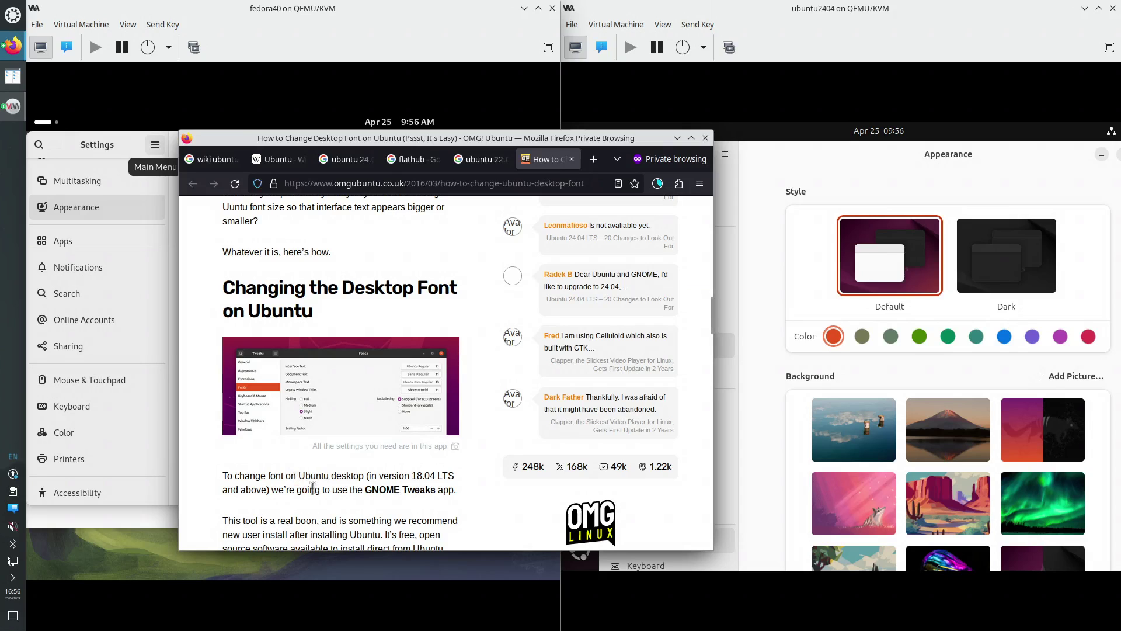
Read through the OMG! Ubuntu article's GNOME Tweaks install steps in Firefox
drag(312, 488, 298, 476)
scroll(367, 514, down, 2)
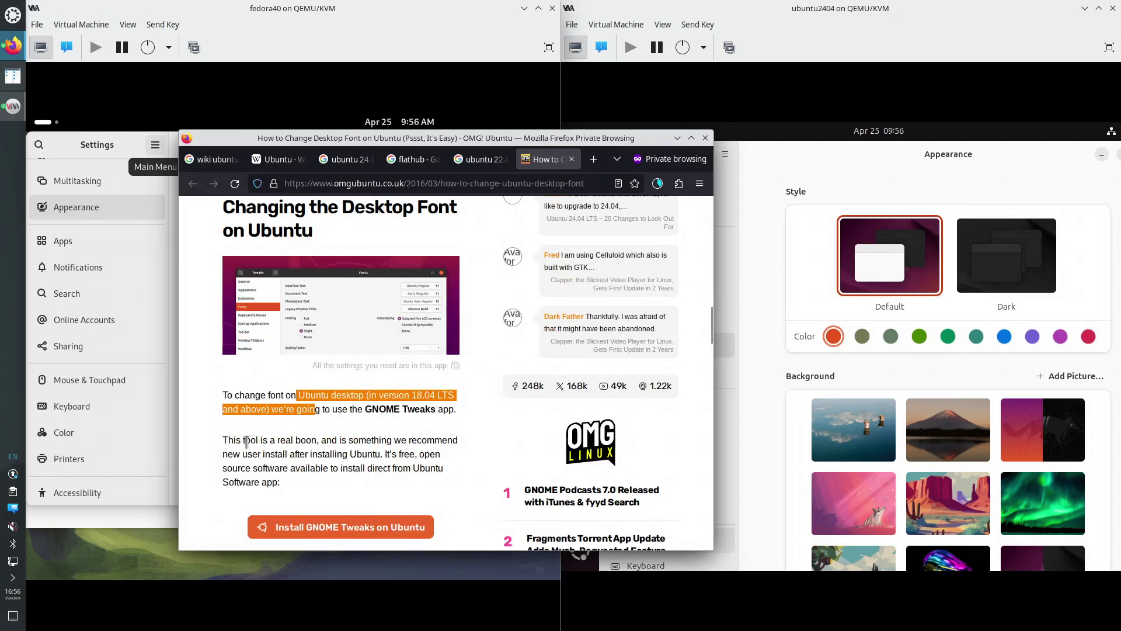
drag(226, 440, 283, 483)
scroll(350, 461, down, 4)
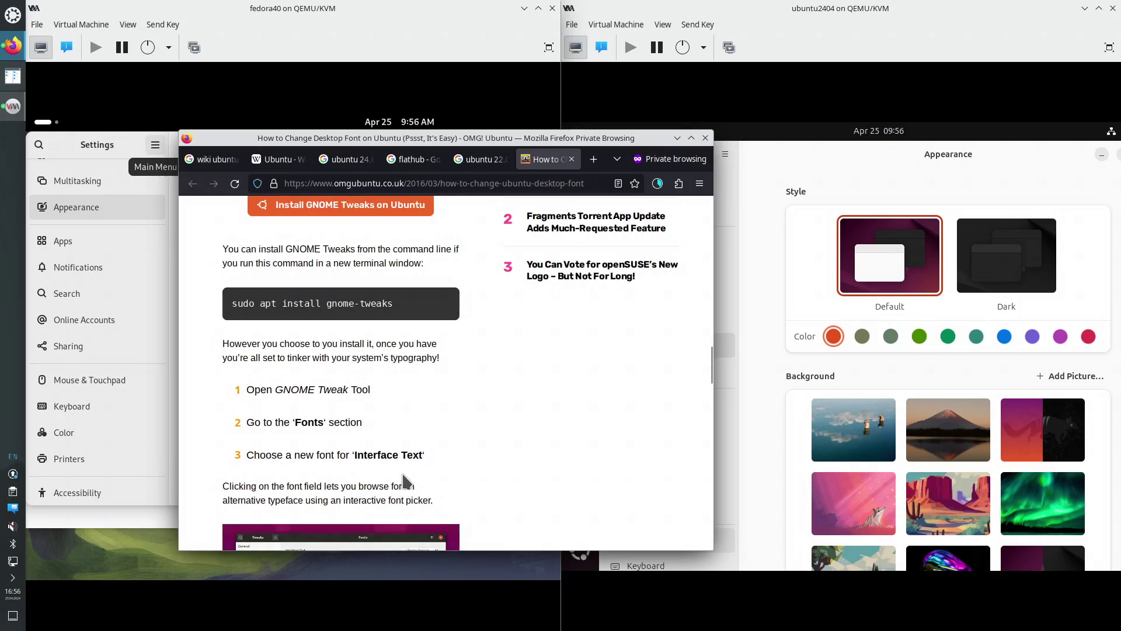
scroll(407, 480, up, 5)
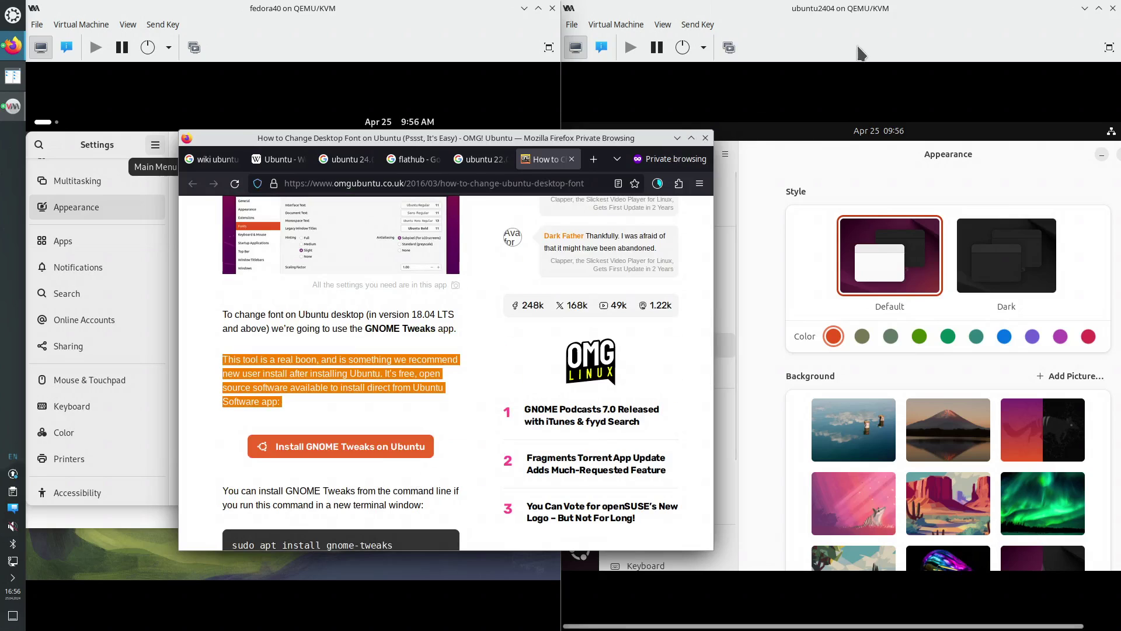
Bring the Ubuntu and then Fedora VM windows forward, and minimize Firefox
click(853, 26)
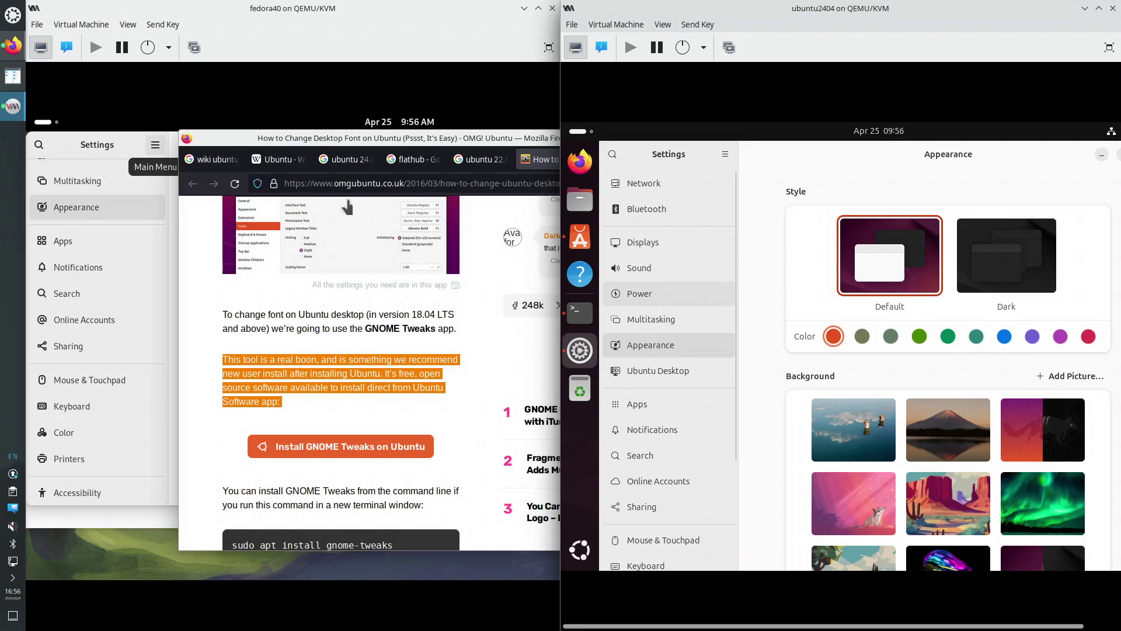
click(527, 138)
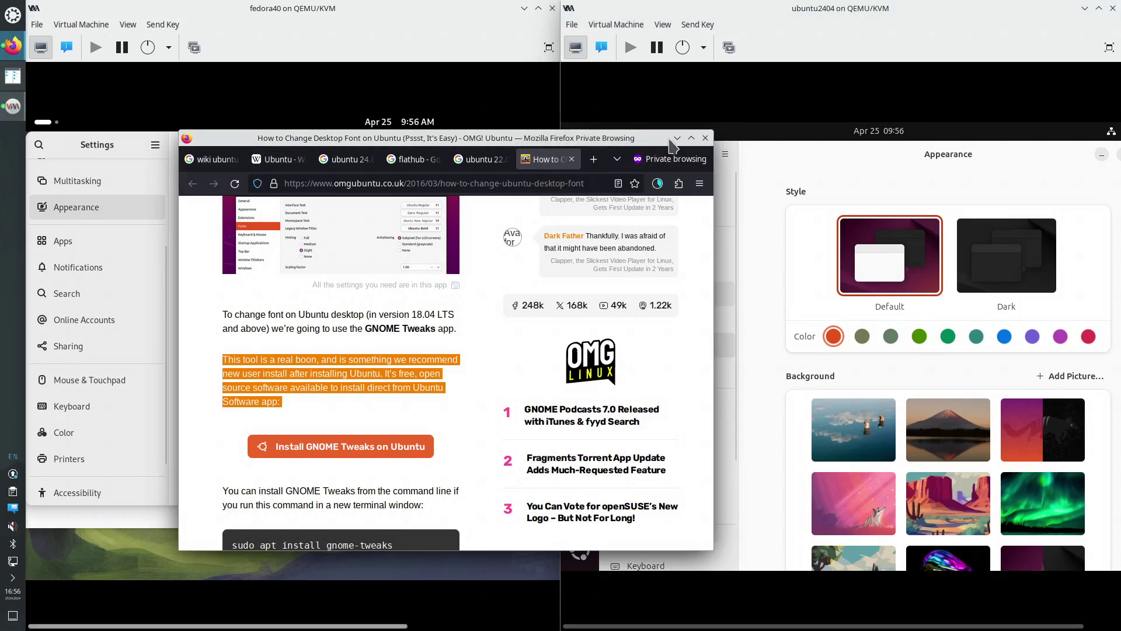
click(677, 138)
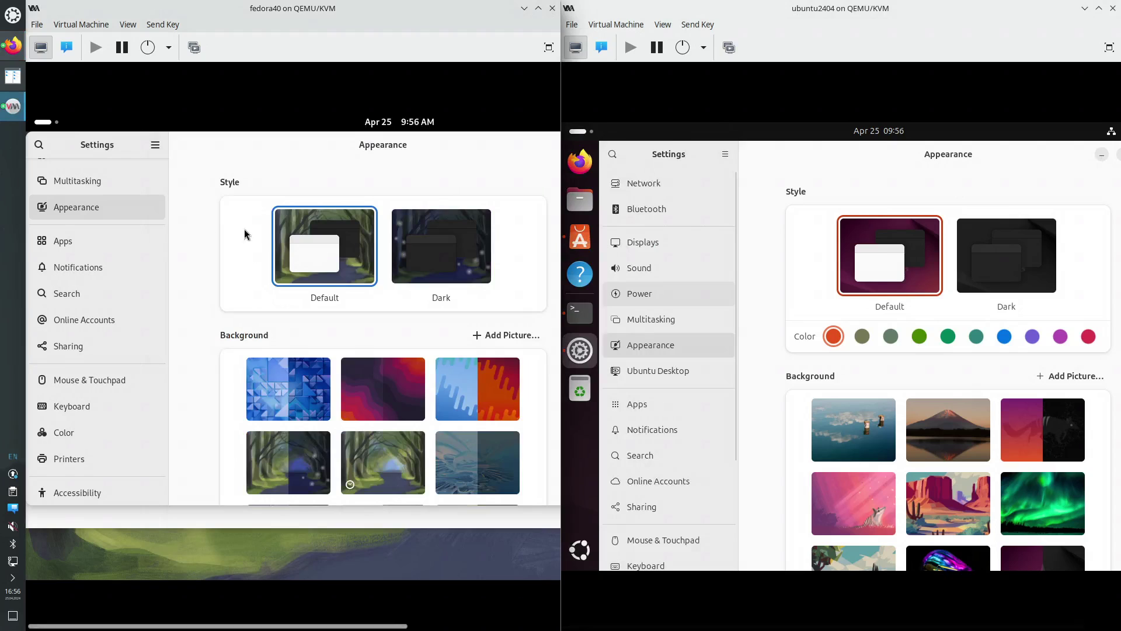
Launch the Software app on Fedora from an Activities search for 'soft'
click(37, 124)
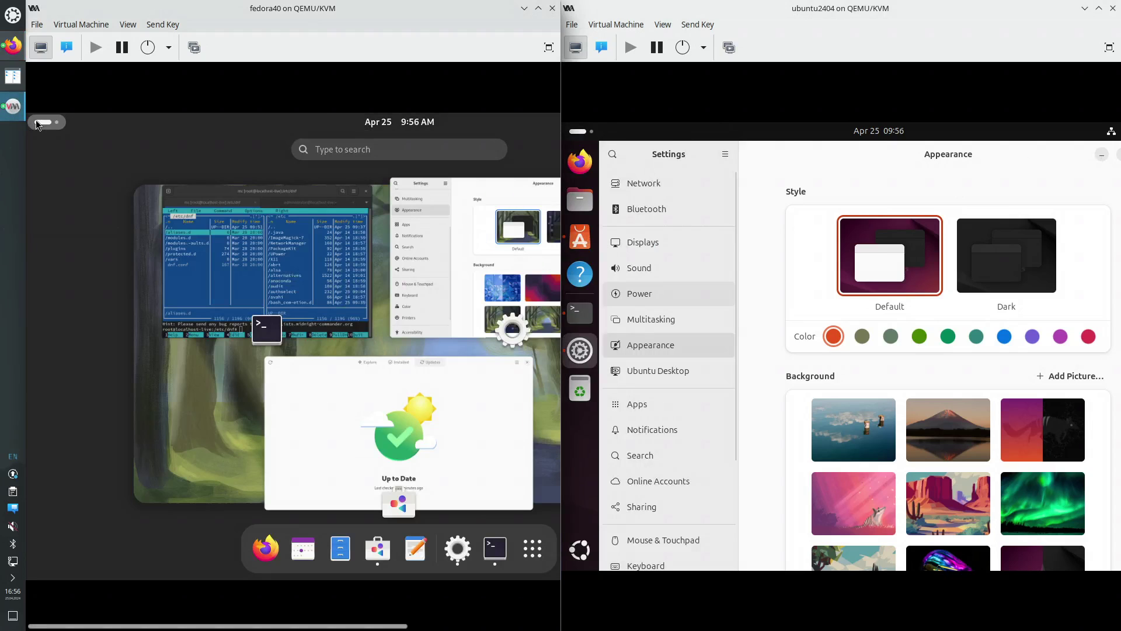
text(soft)
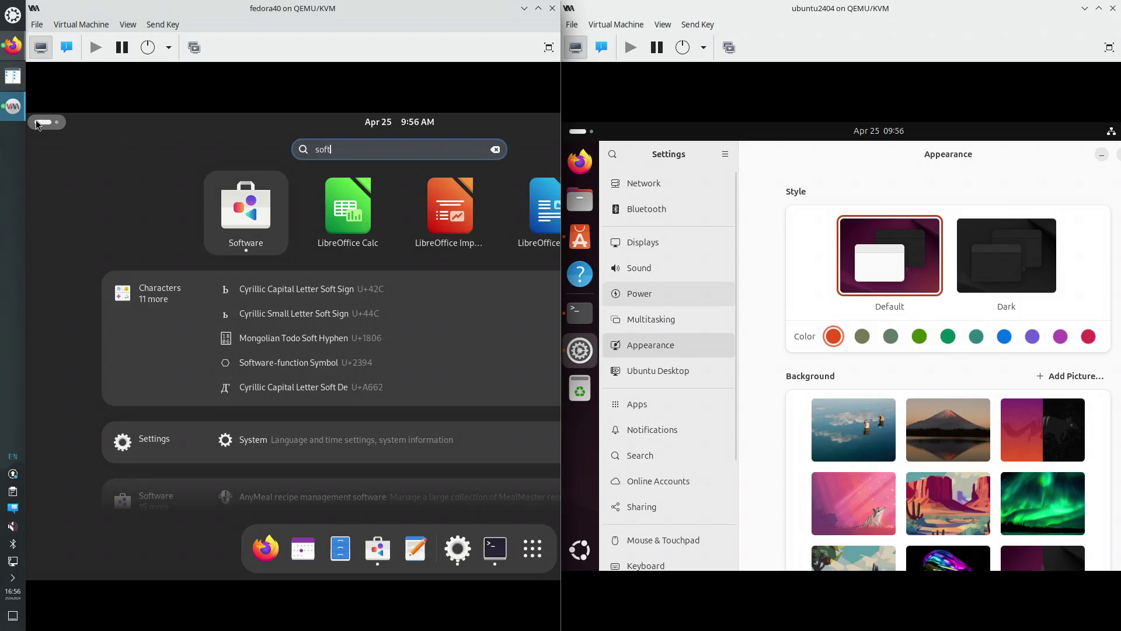
click(264, 251)
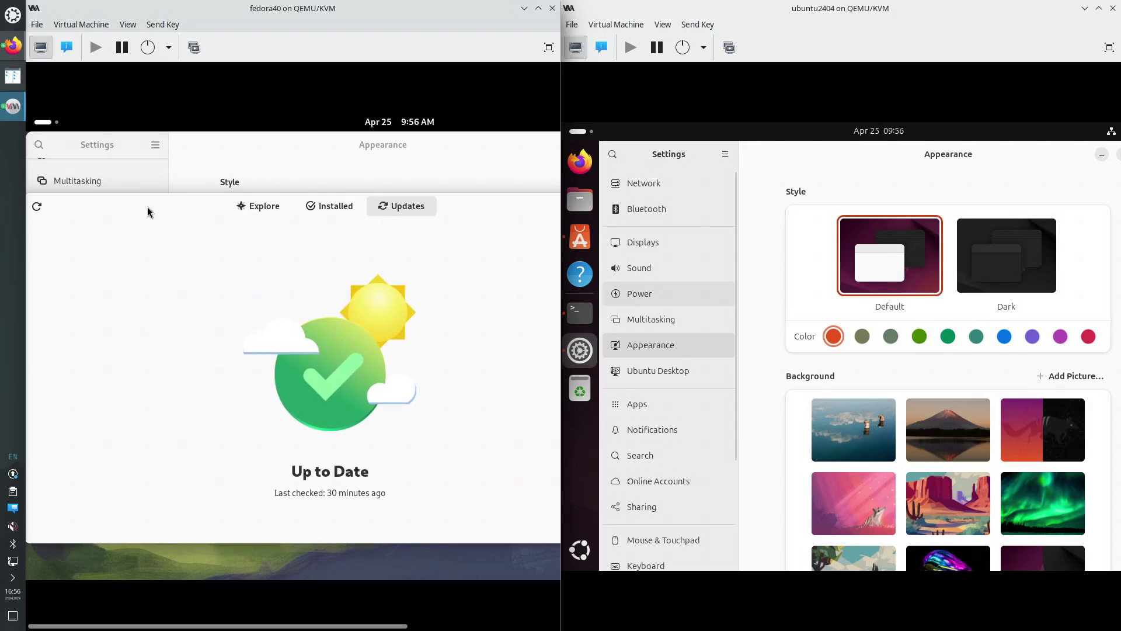
Search Software for 'tweaks' and install GNOME Tweaks from the Fedora Linux RPM source
click(258, 206)
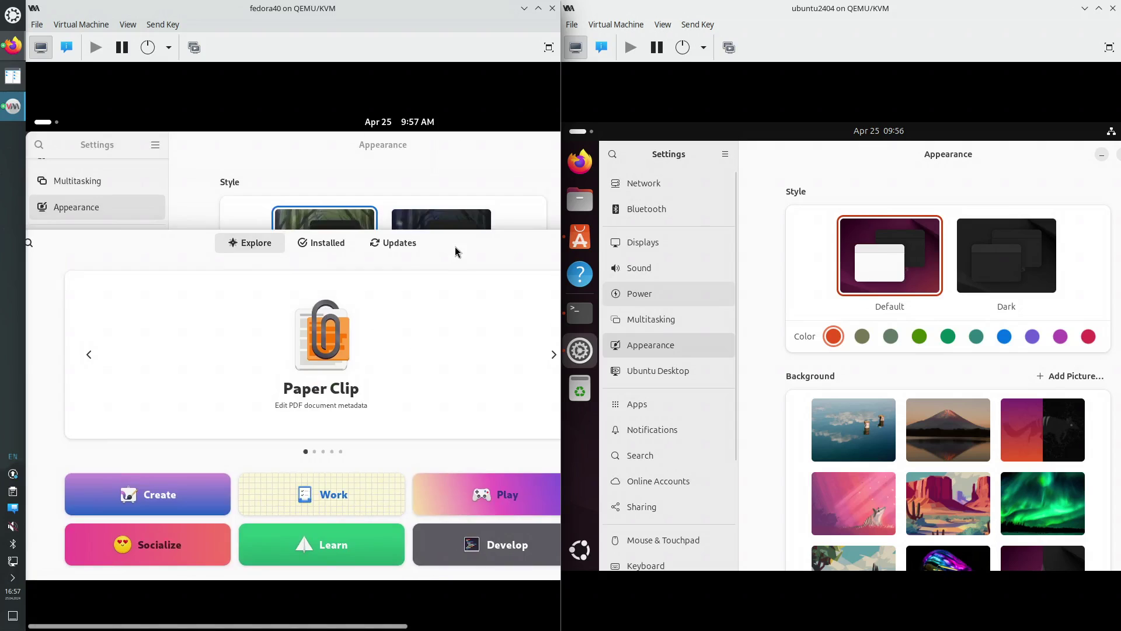
click(39, 144)
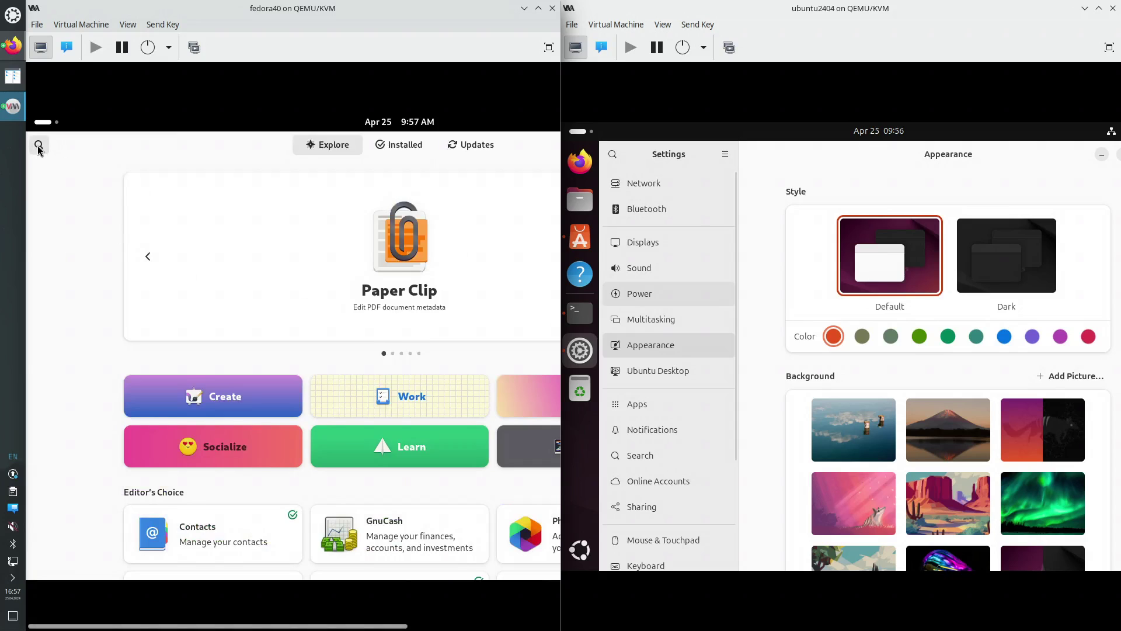
text(twea)
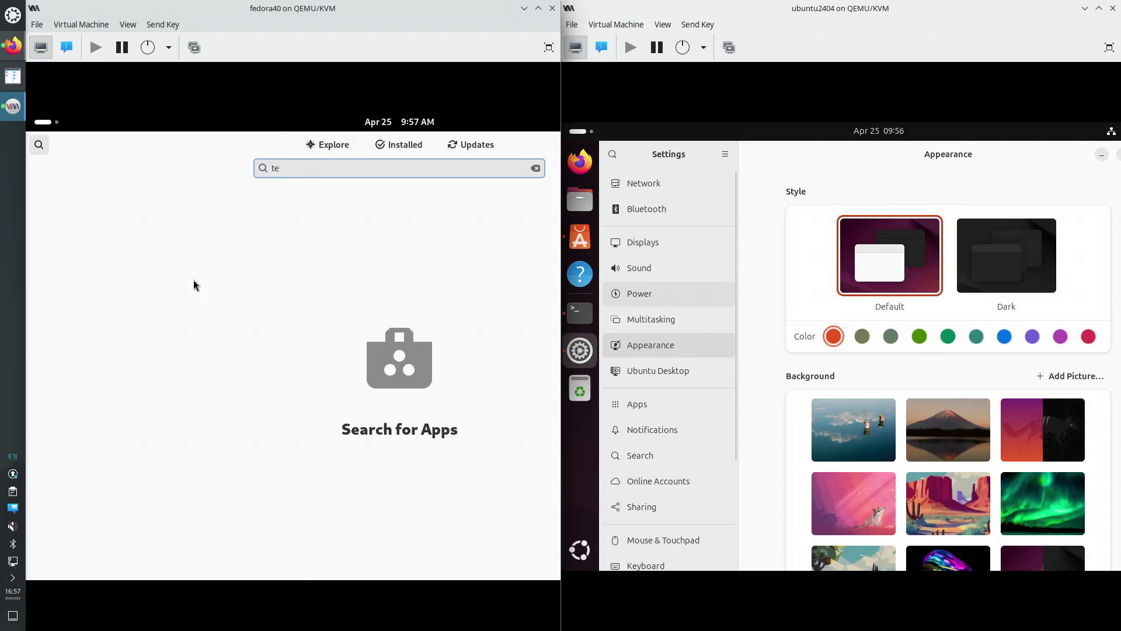
text(ks)
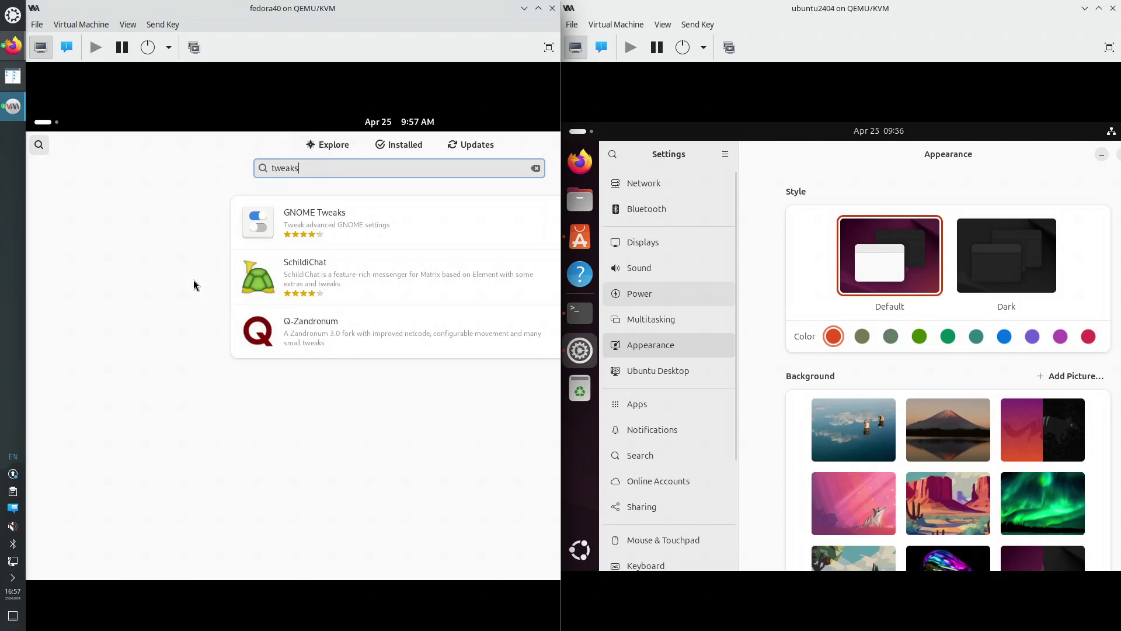
click(334, 215)
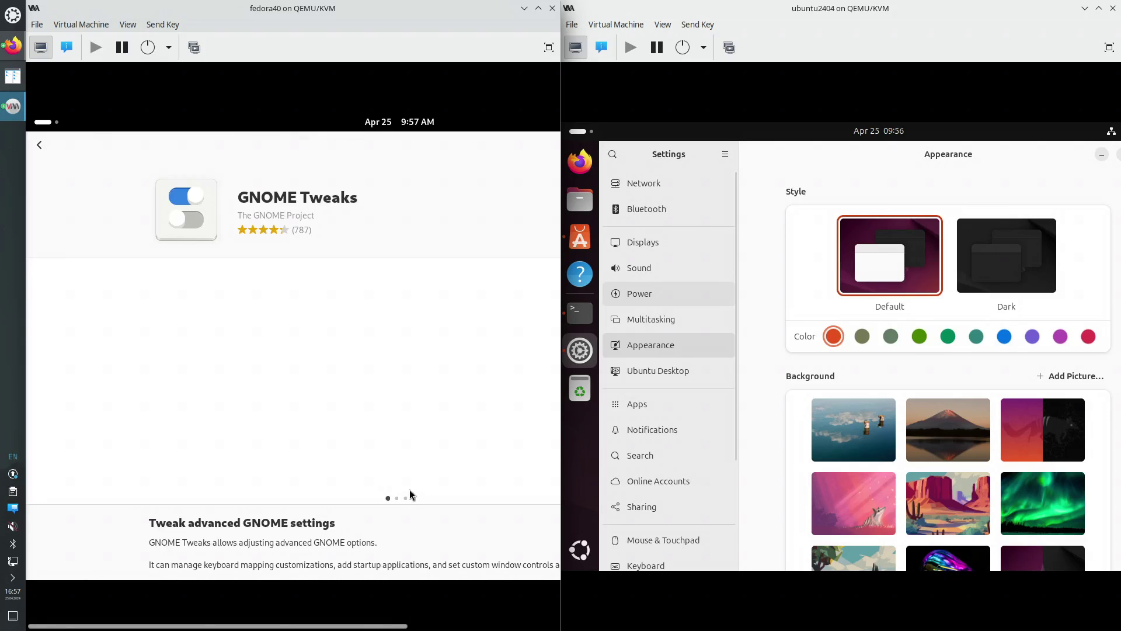
drag(384, 628, 514, 626)
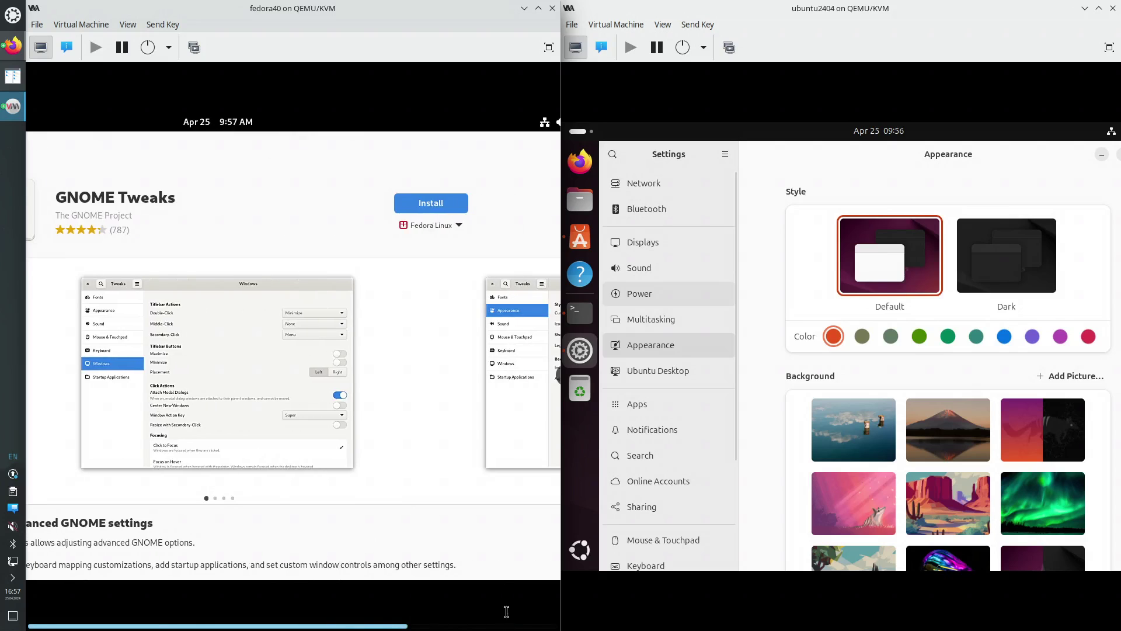
click(461, 226)
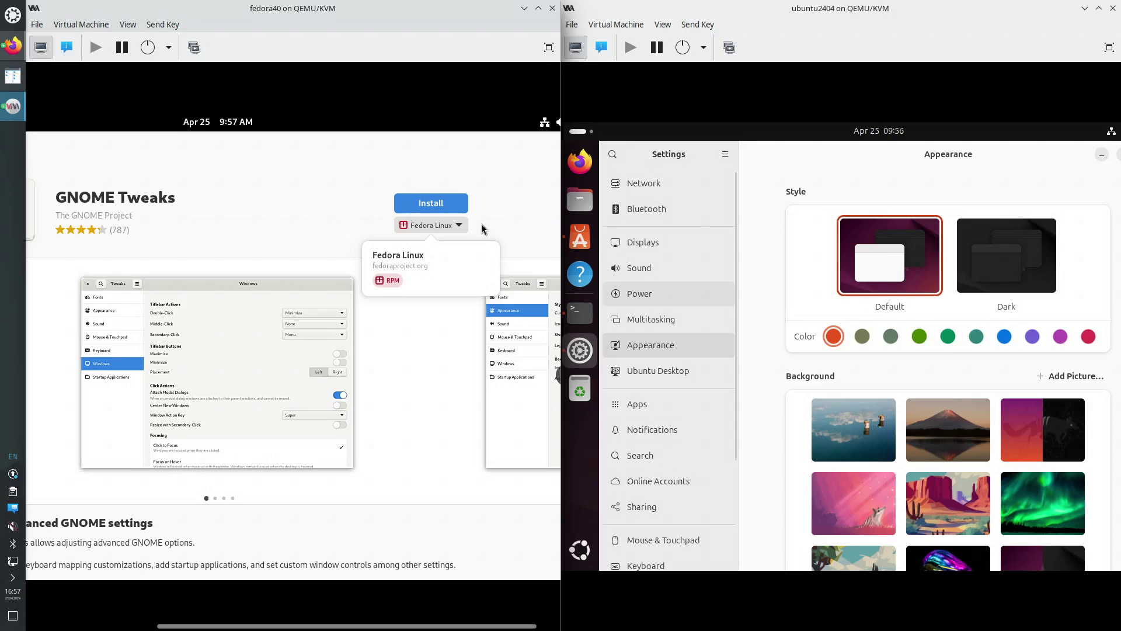
click(432, 205)
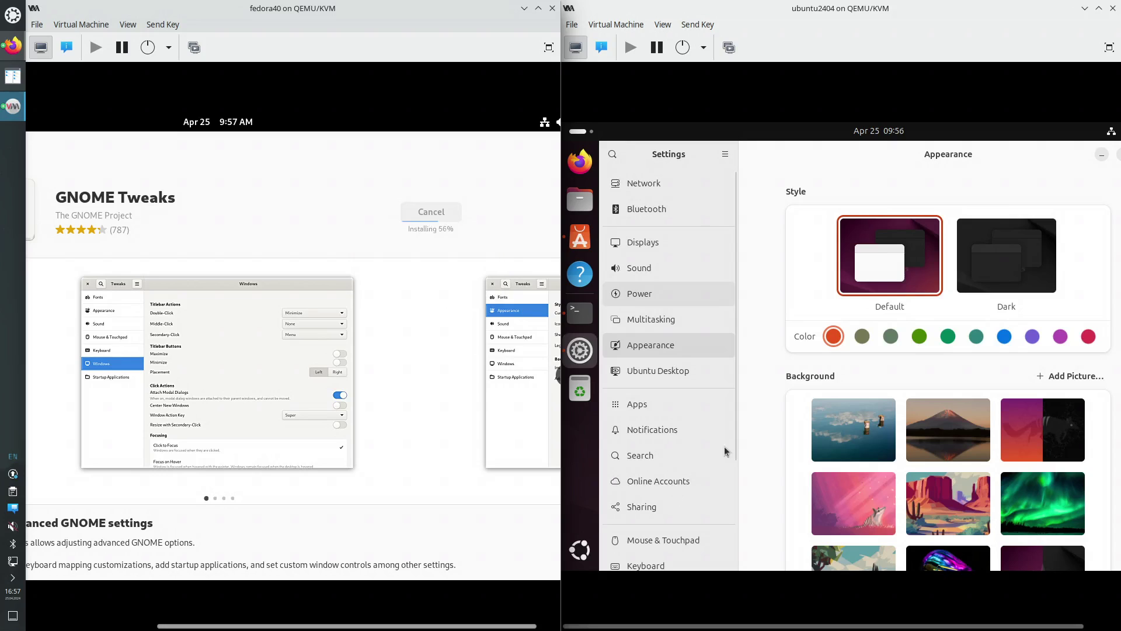
click(781, 212)
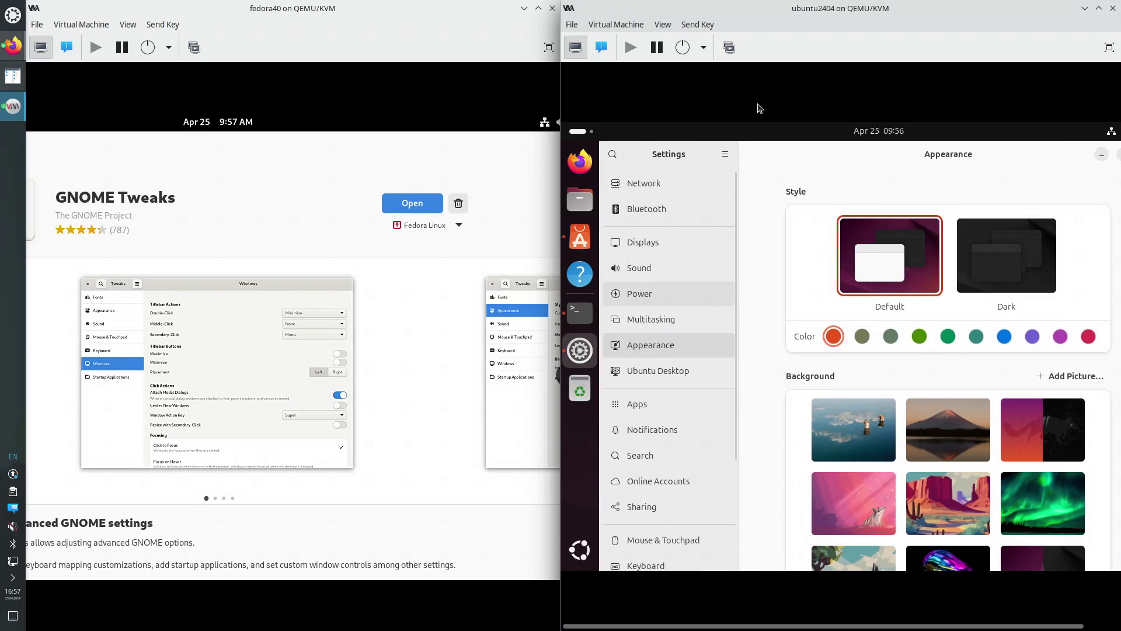
Switch the Ubuntu guest through other consoles with key combinations, then back to its desktop
click(701, 24)
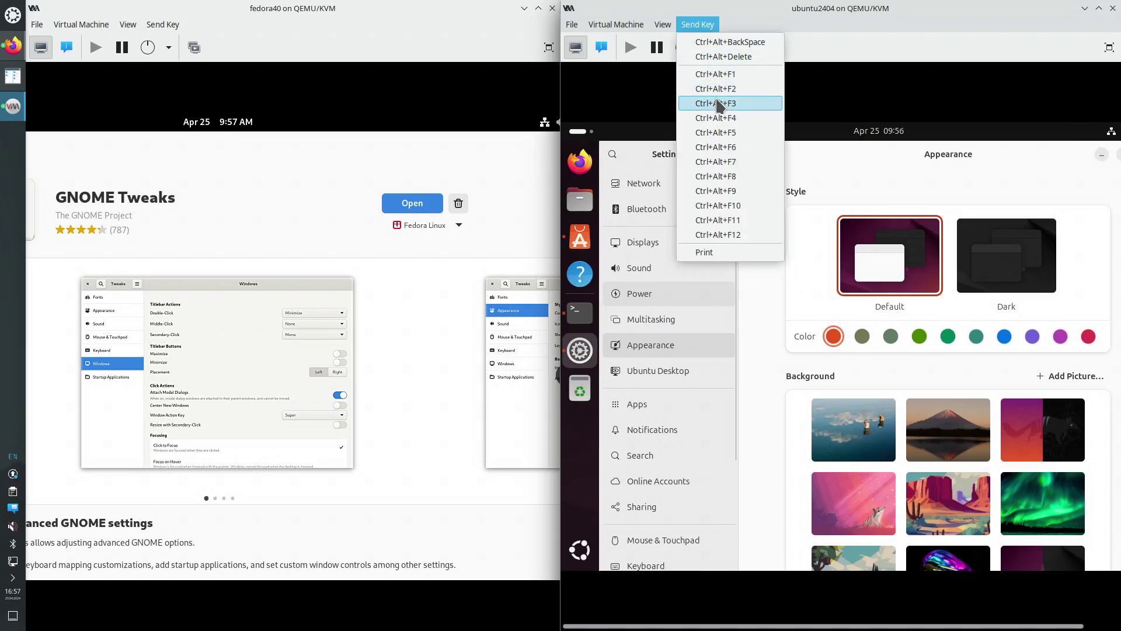
click(720, 105)
click(701, 26)
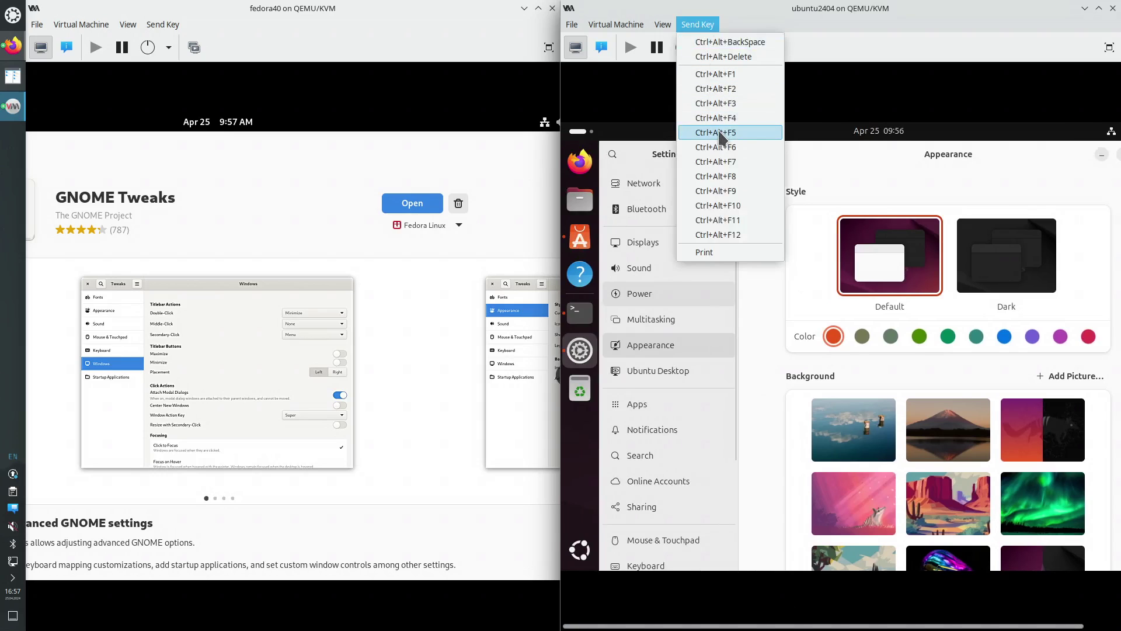
click(720, 132)
click(707, 28)
click(722, 161)
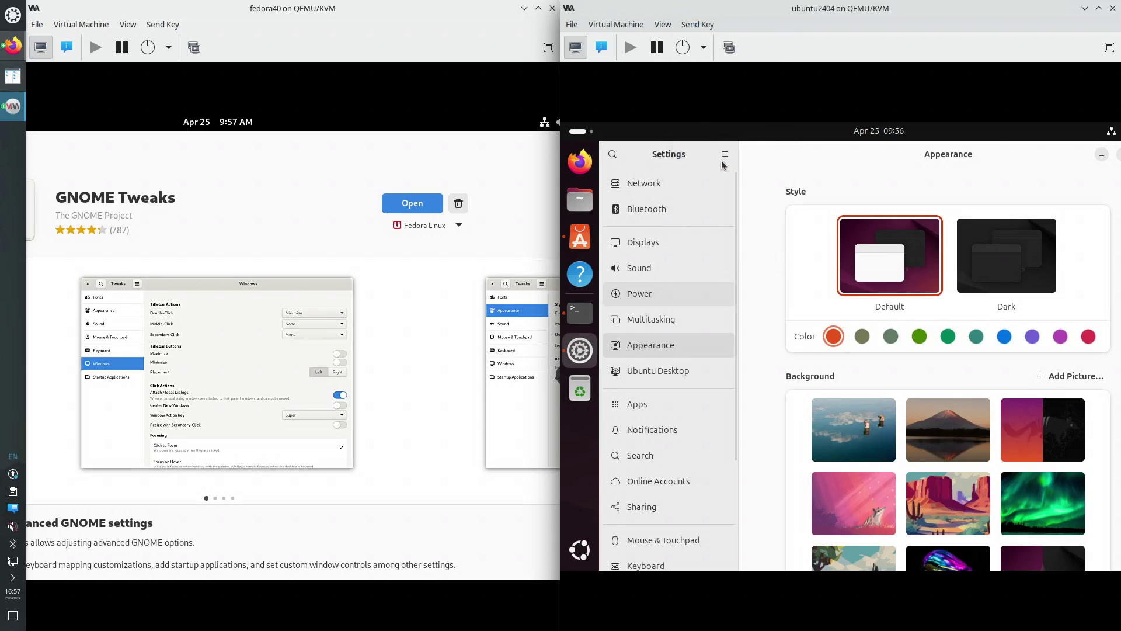
click(701, 26)
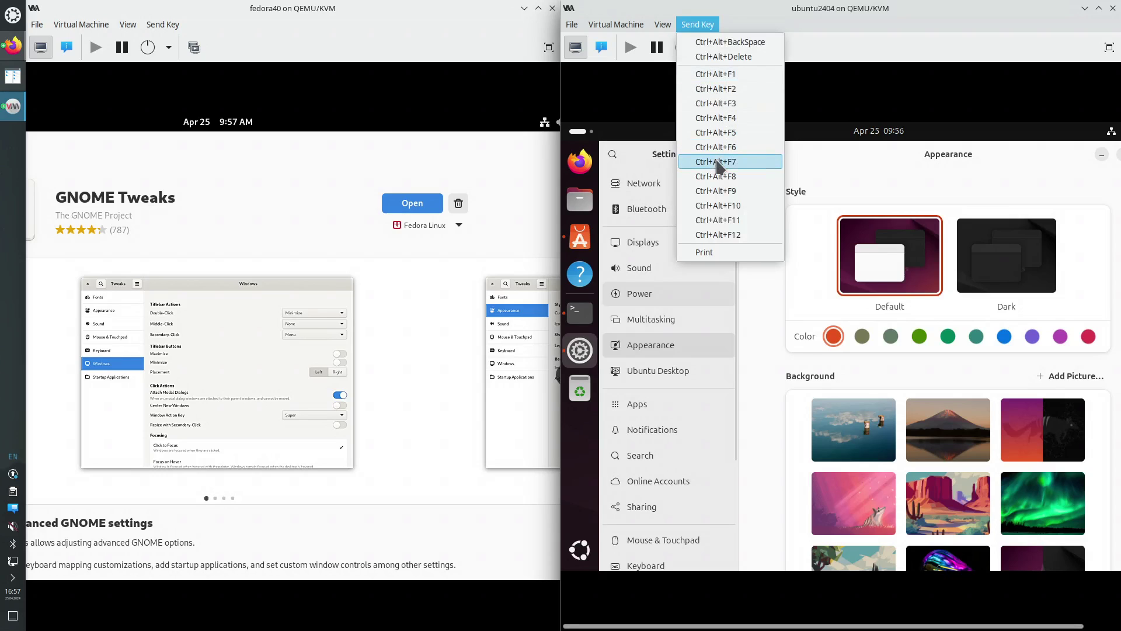
click(721, 90)
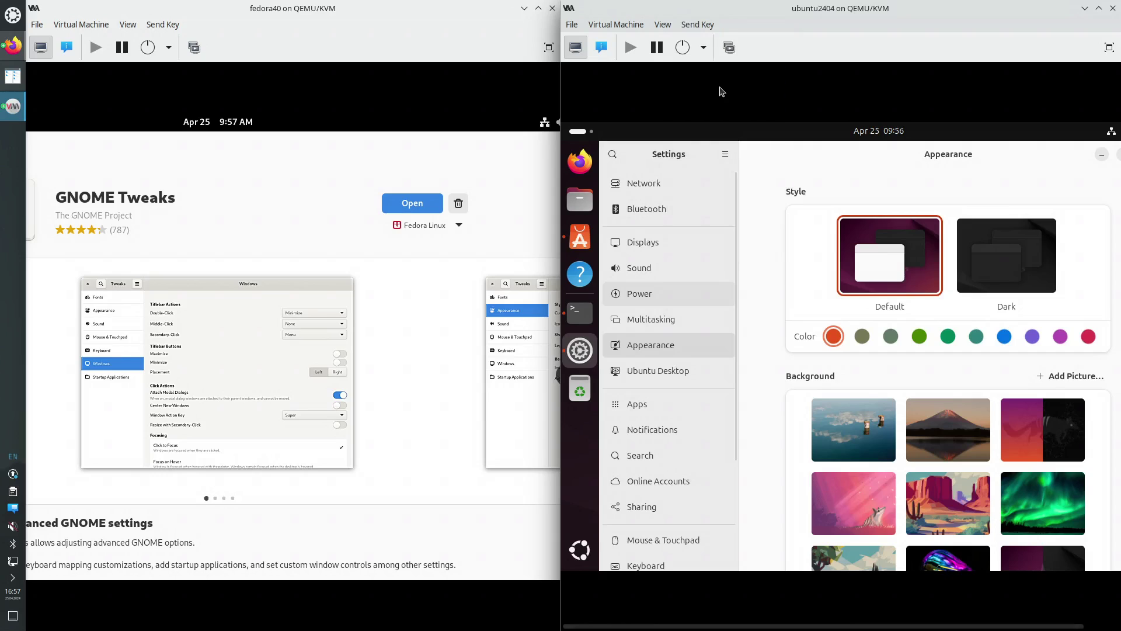
Save the Ubuntu VM's running state, dismiss the wallet prompt, and restore it
click(705, 47)
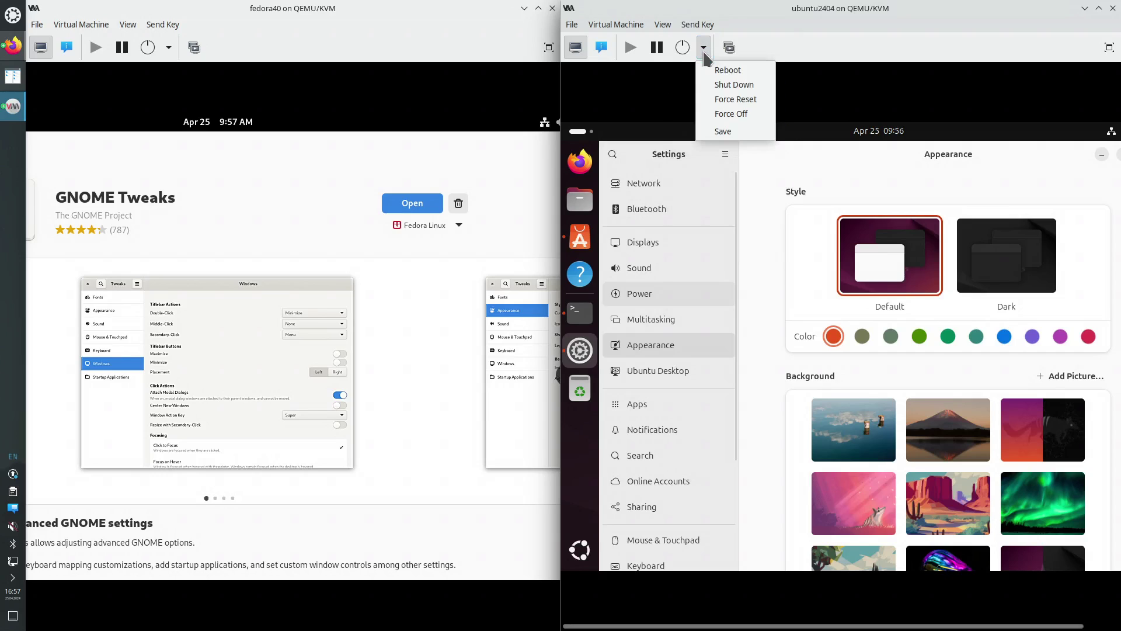
click(723, 131)
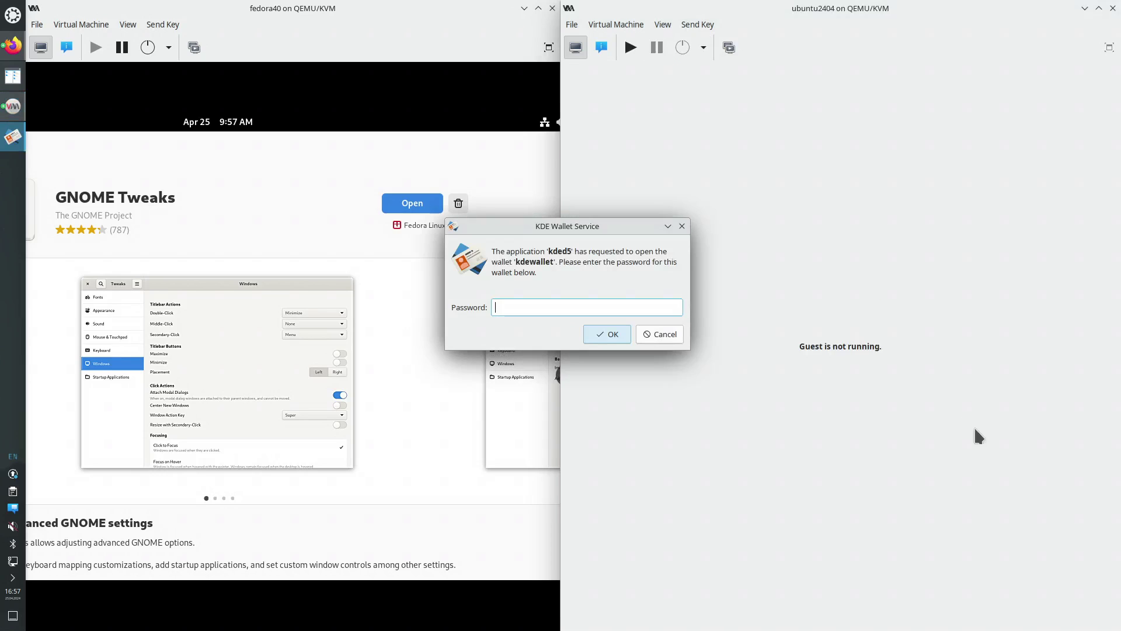
click(681, 337)
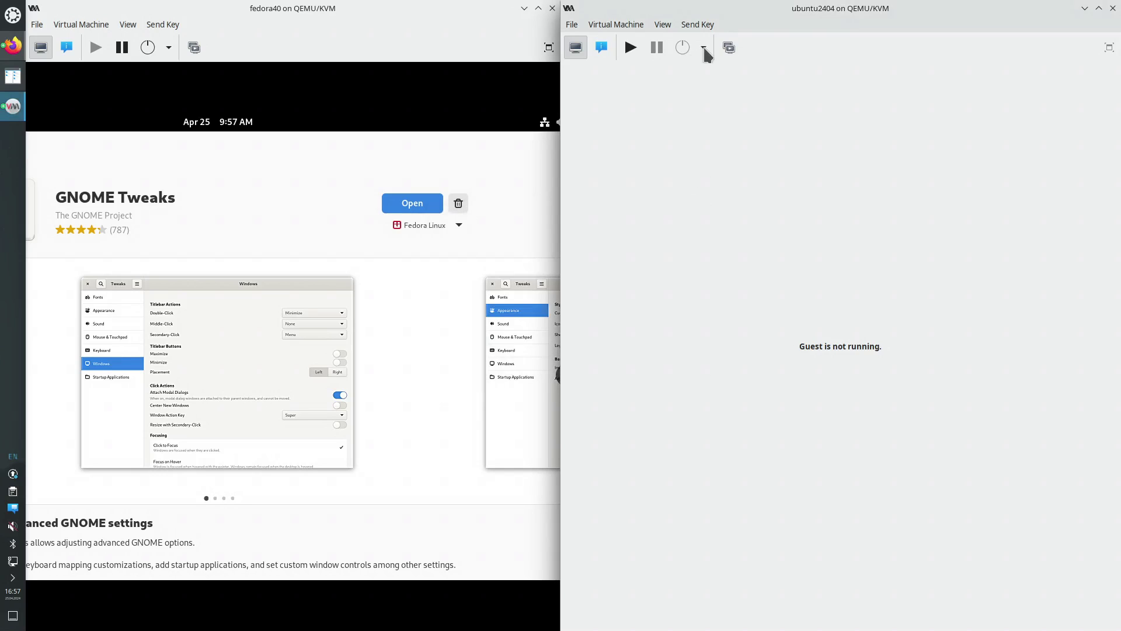
click(629, 48)
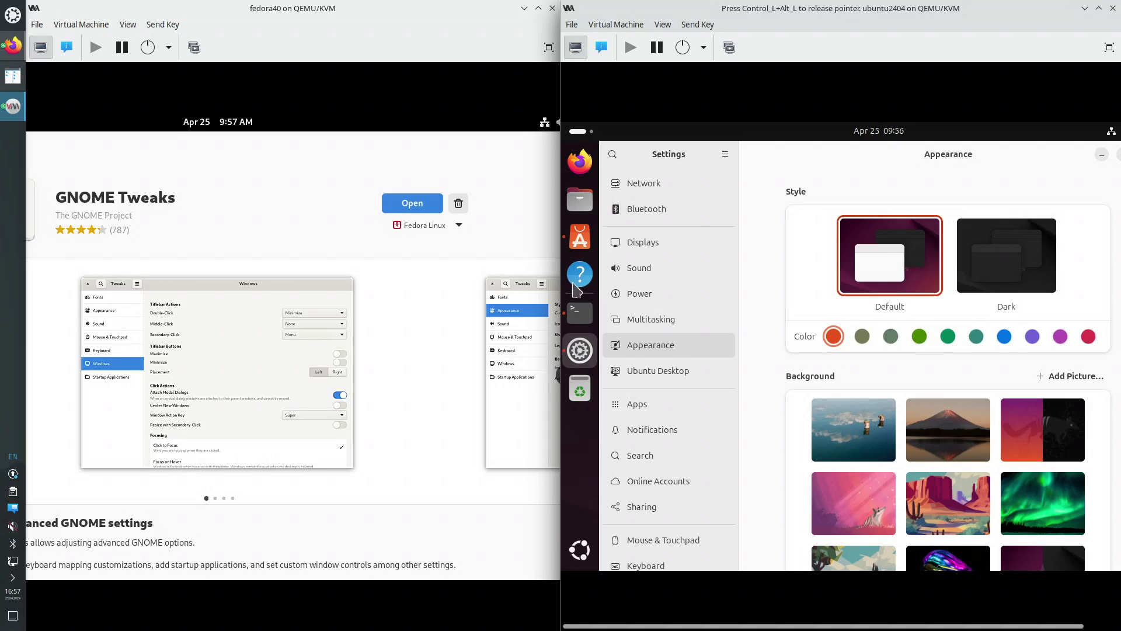
Force-reset ubuntu2404 from its power menu and confirm with Yes
click(703, 49)
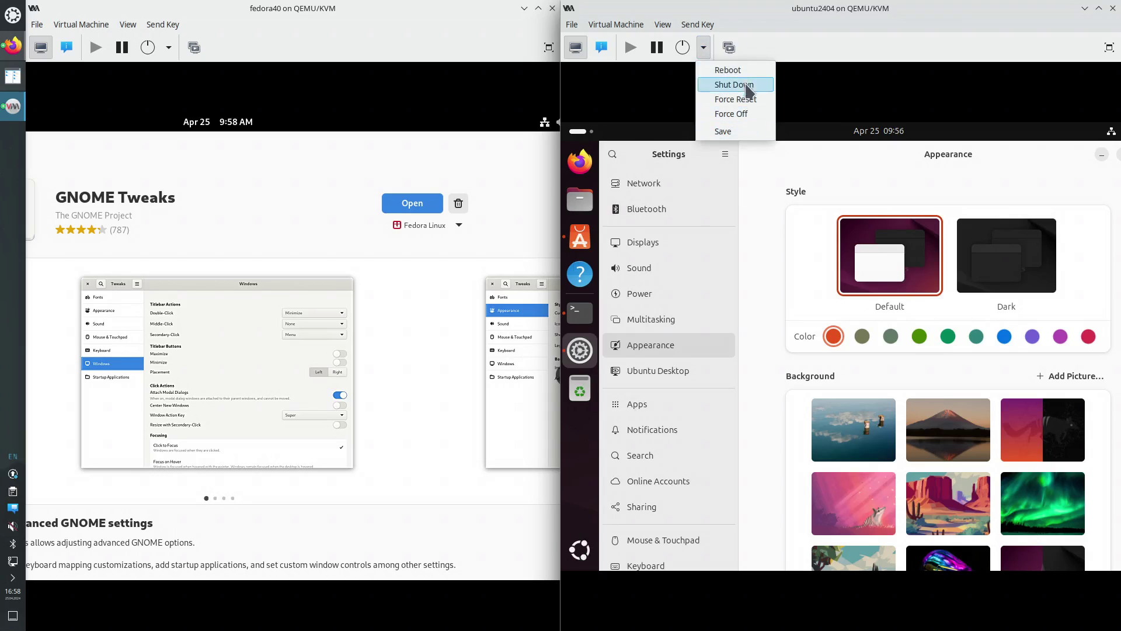
click(736, 71)
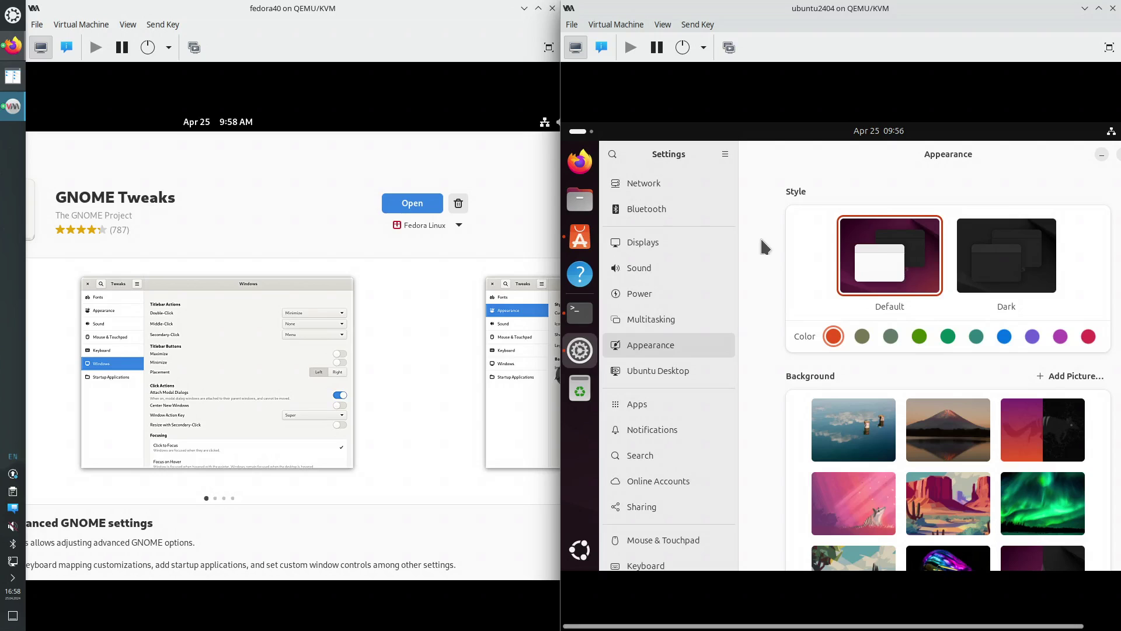
click(703, 47)
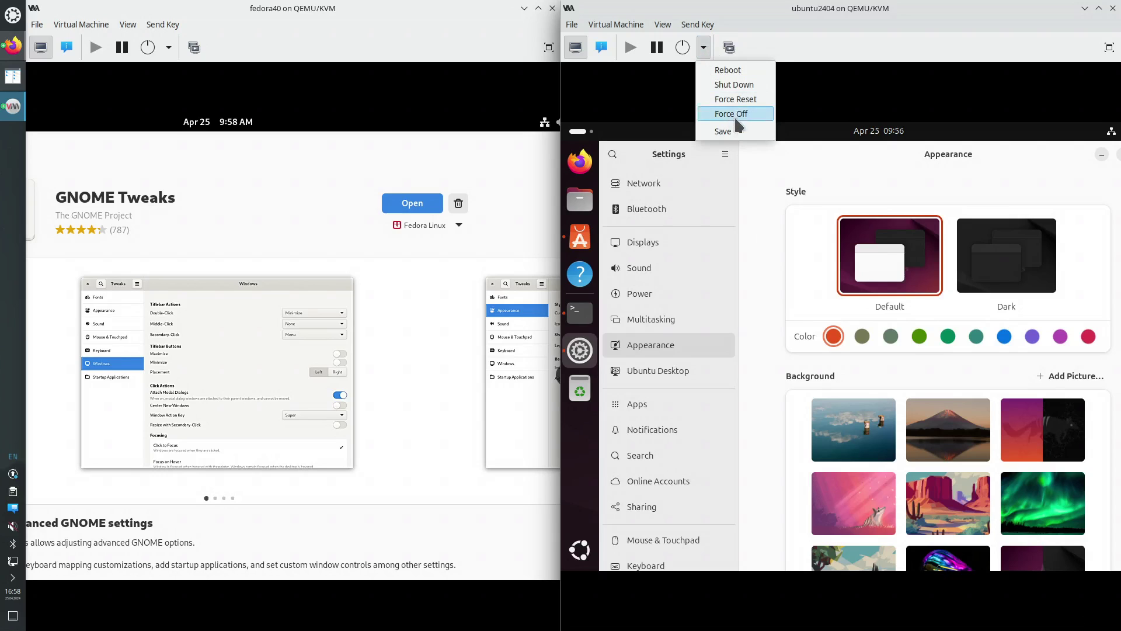
click(736, 100)
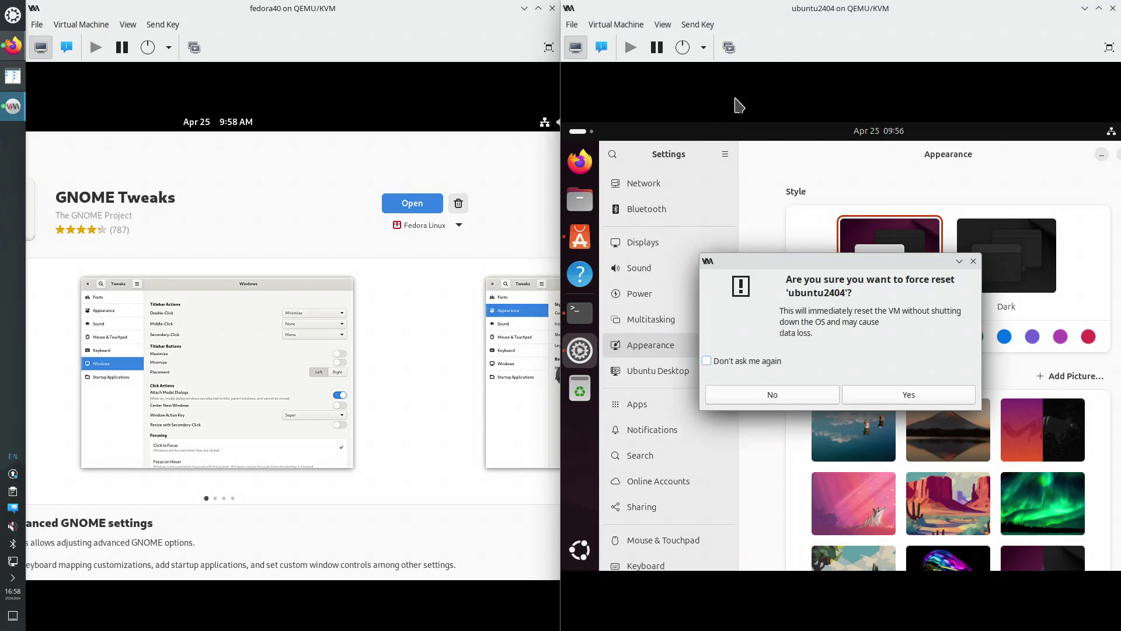
click(897, 396)
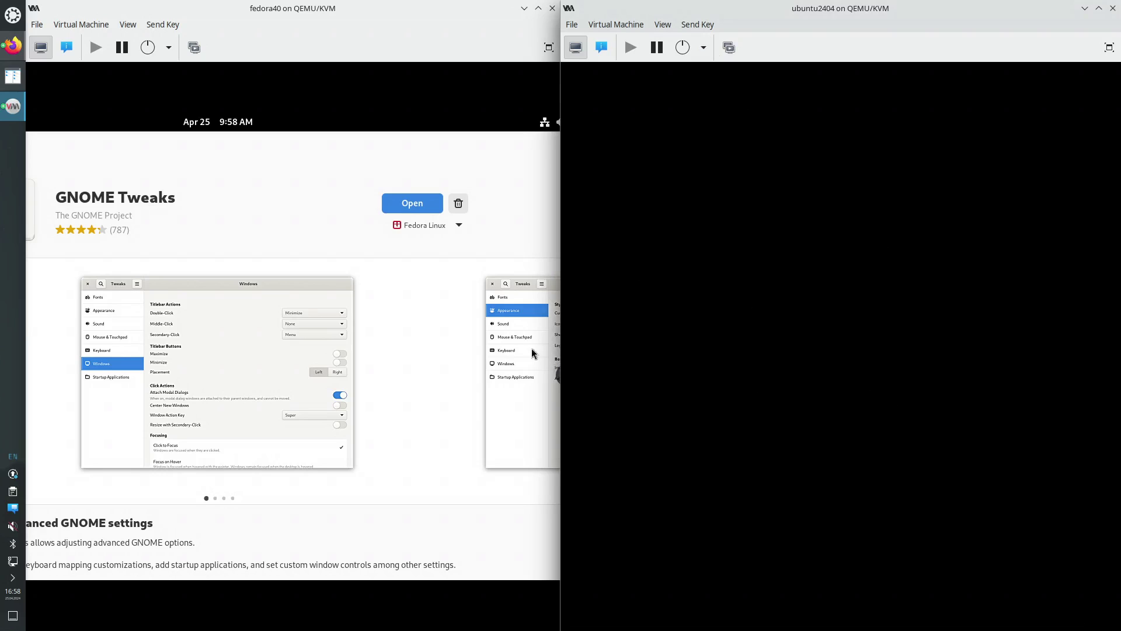
click(447, 345)
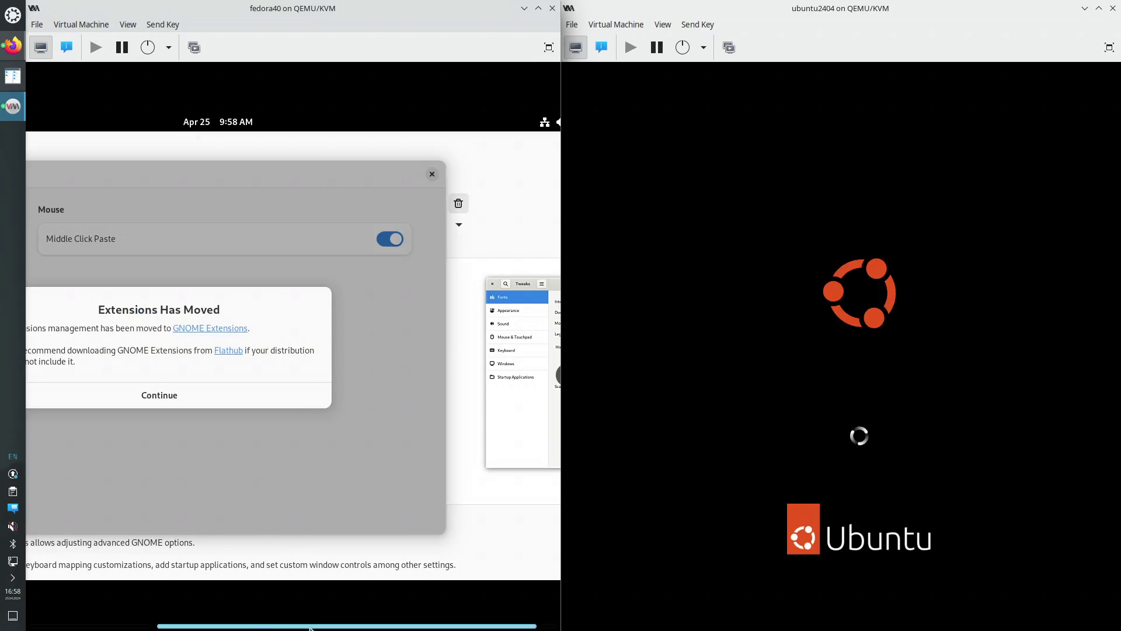
Click Continue on GNOME Tweaks' 'Extensions Has Moved' dialog in Fedora
drag(305, 628, 219, 627)
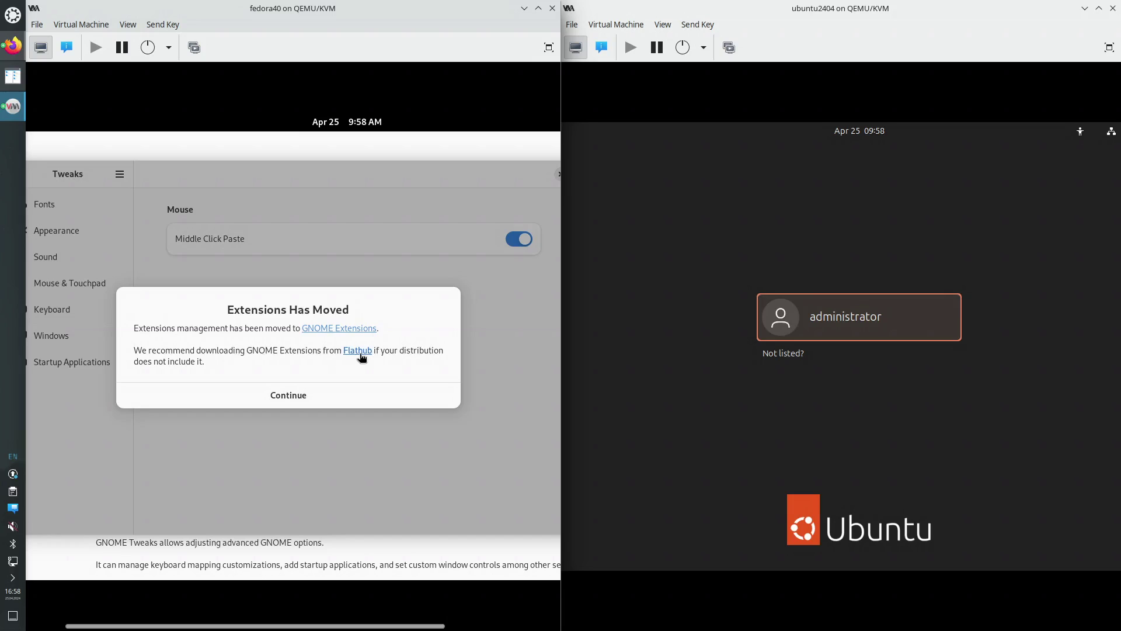
click(288, 397)
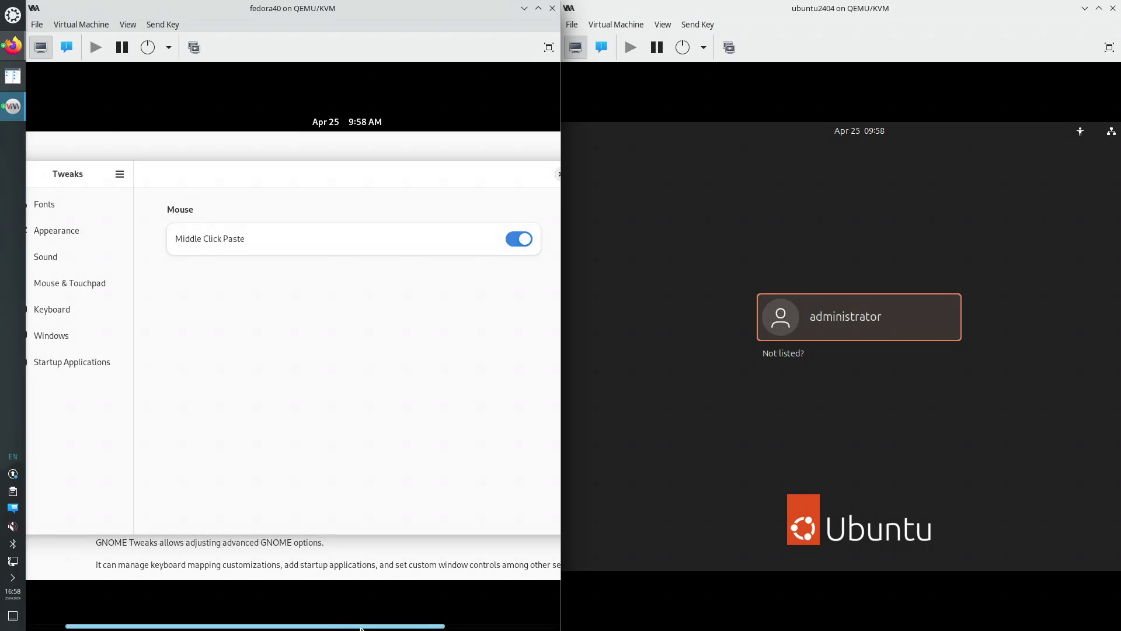
drag(362, 629, 318, 626)
On the Fonts page, choose Hinting Full and Antialiasing Subpixel (for LCD screens)
click(113, 209)
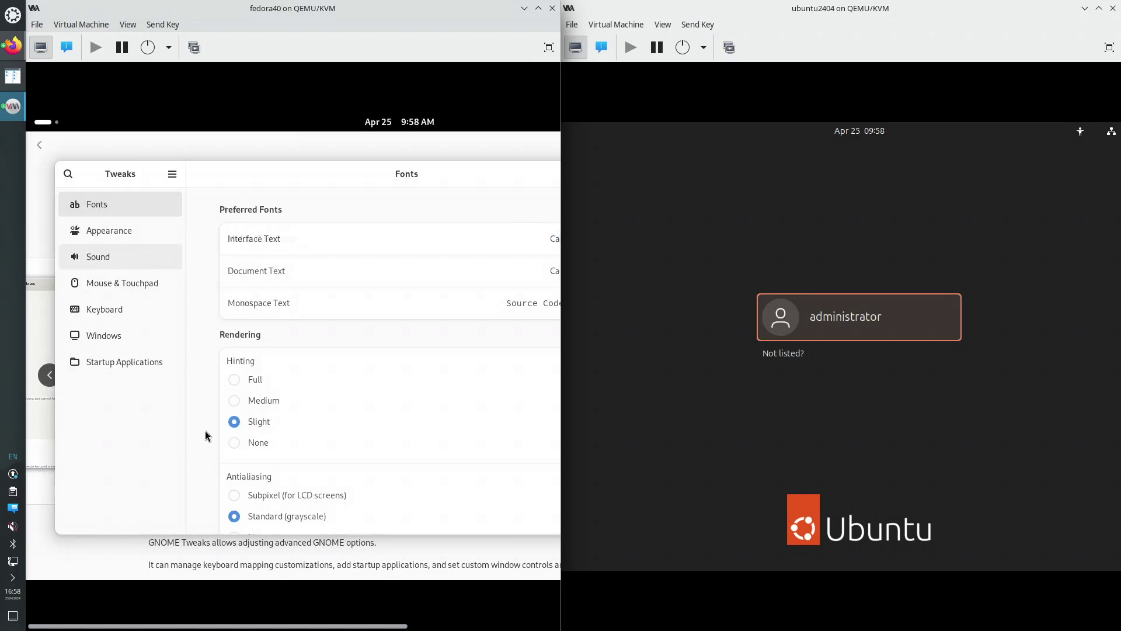
drag(334, 628, 410, 629)
click(126, 380)
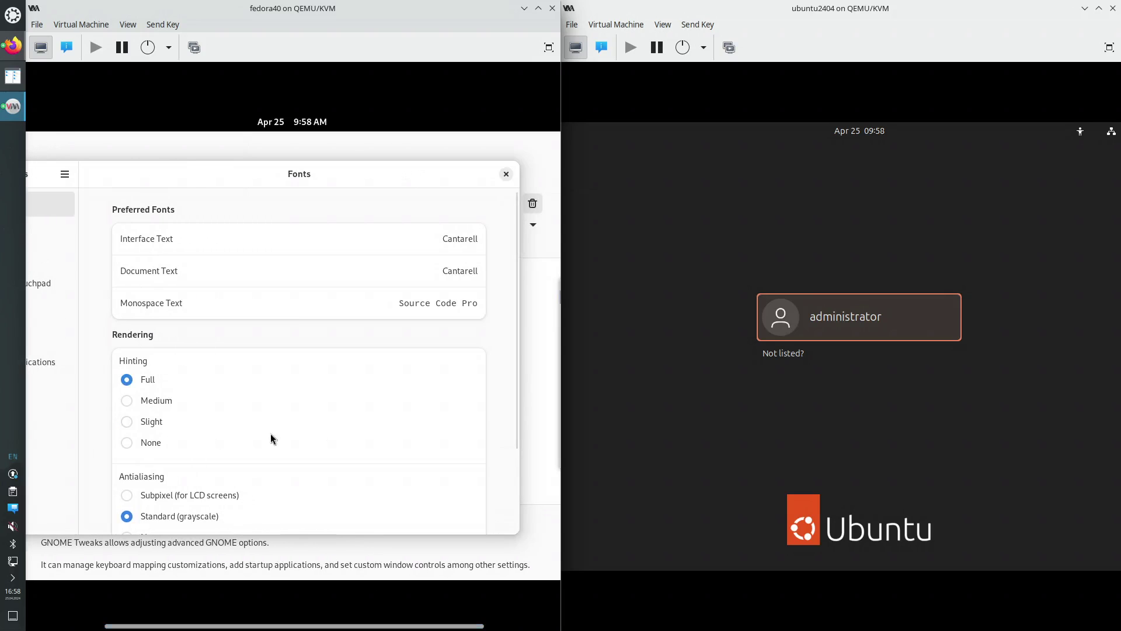
scroll(501, 417, down, 4)
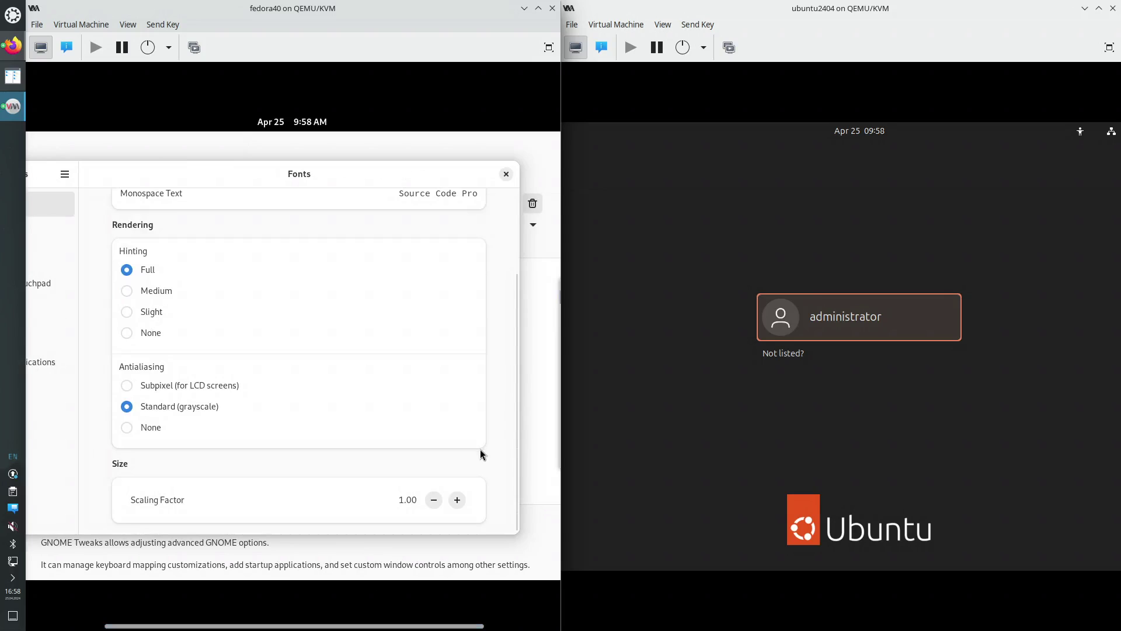
click(127, 386)
scroll(498, 460, up, 1)
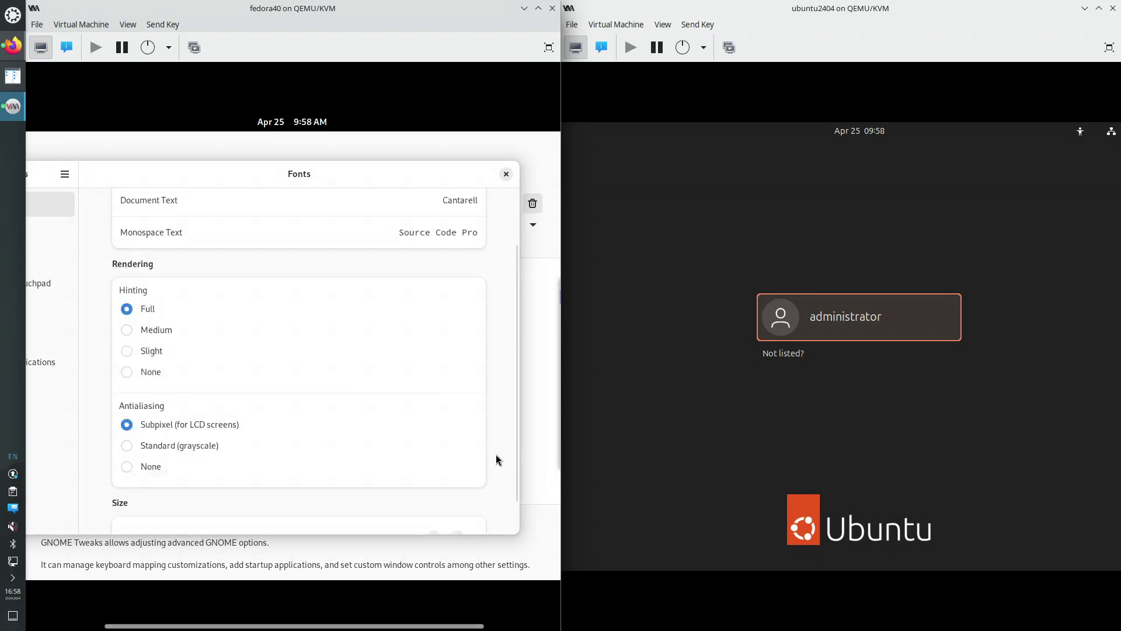
scroll(498, 460, up, 2)
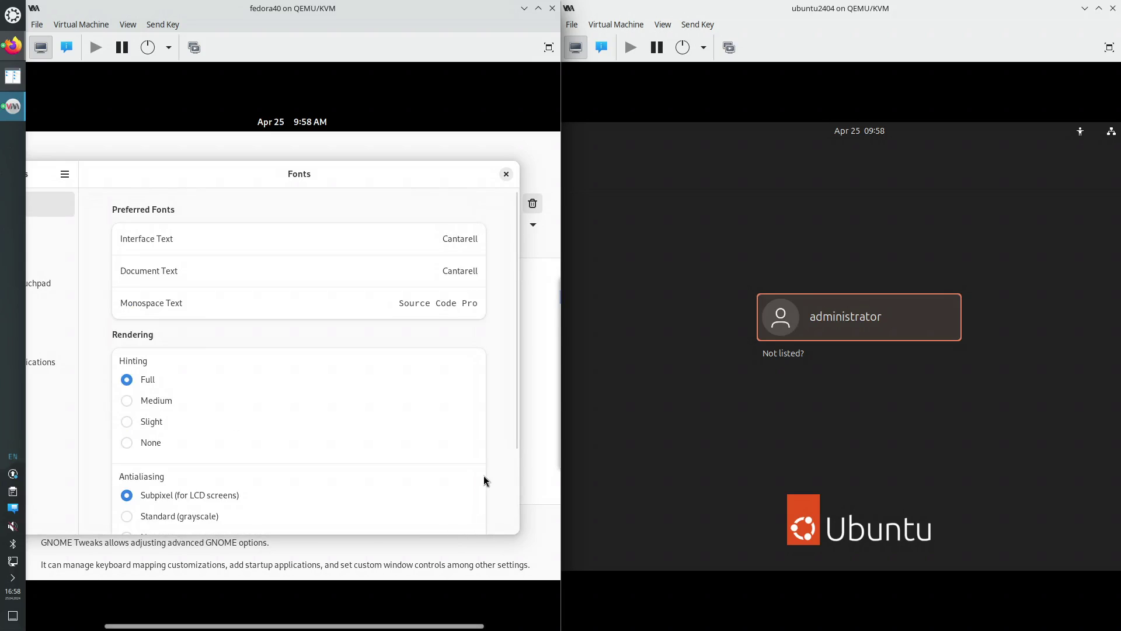
scroll(484, 480, down, 4)
scroll(494, 513, up, 4)
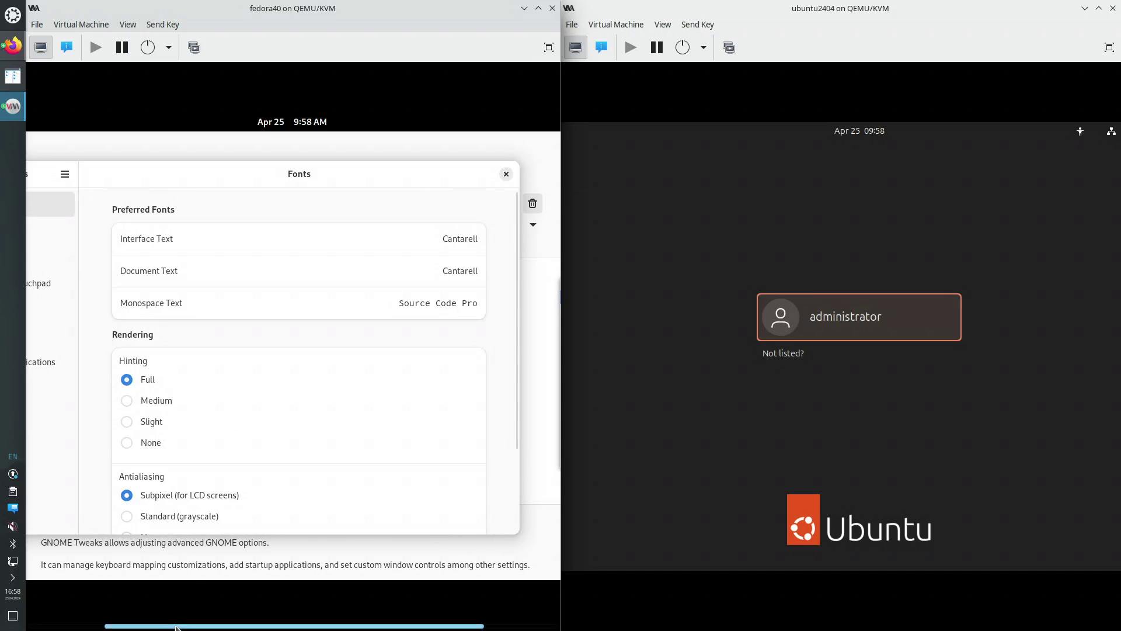
drag(179, 626, 94, 624)
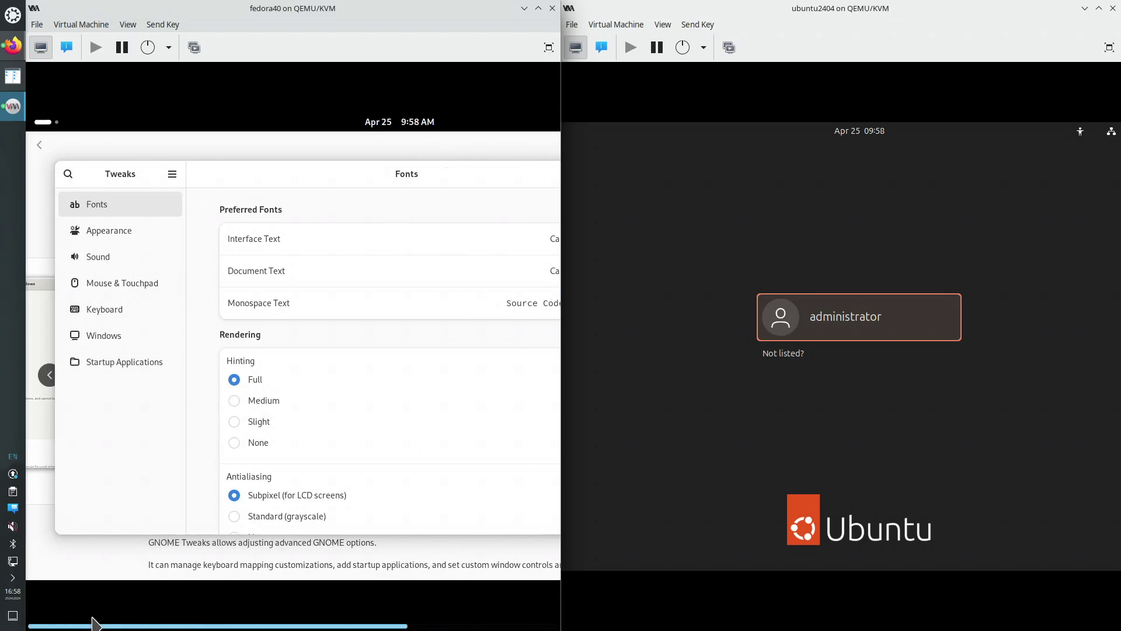
Reboot fedora40 from its power menu and sign in to ubuntu2404 with the user's password
click(169, 47)
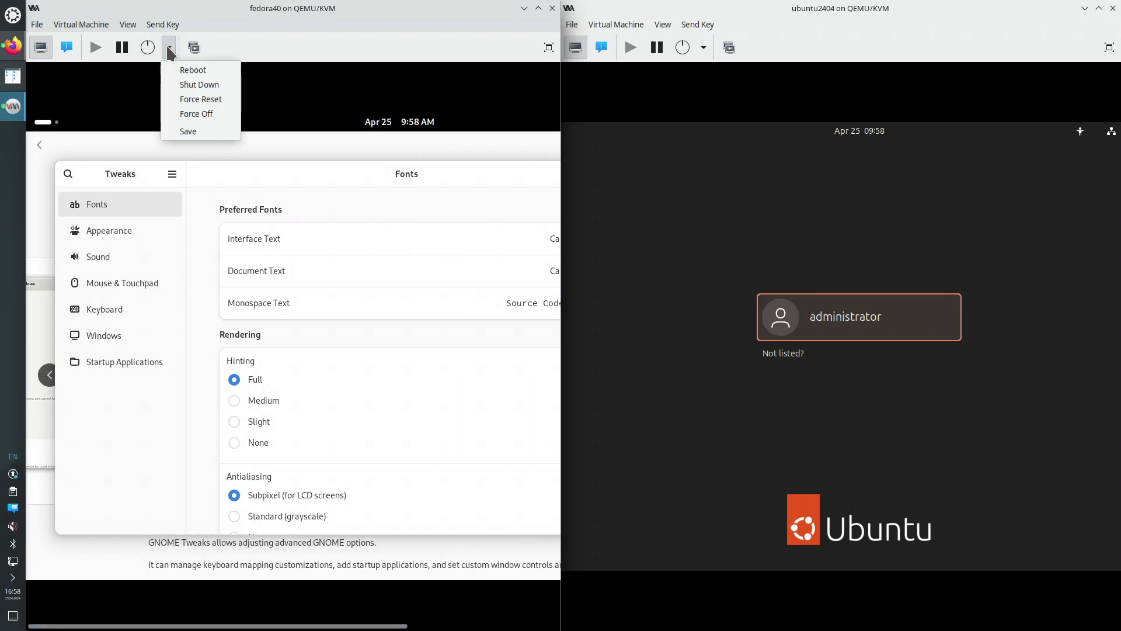
click(201, 70)
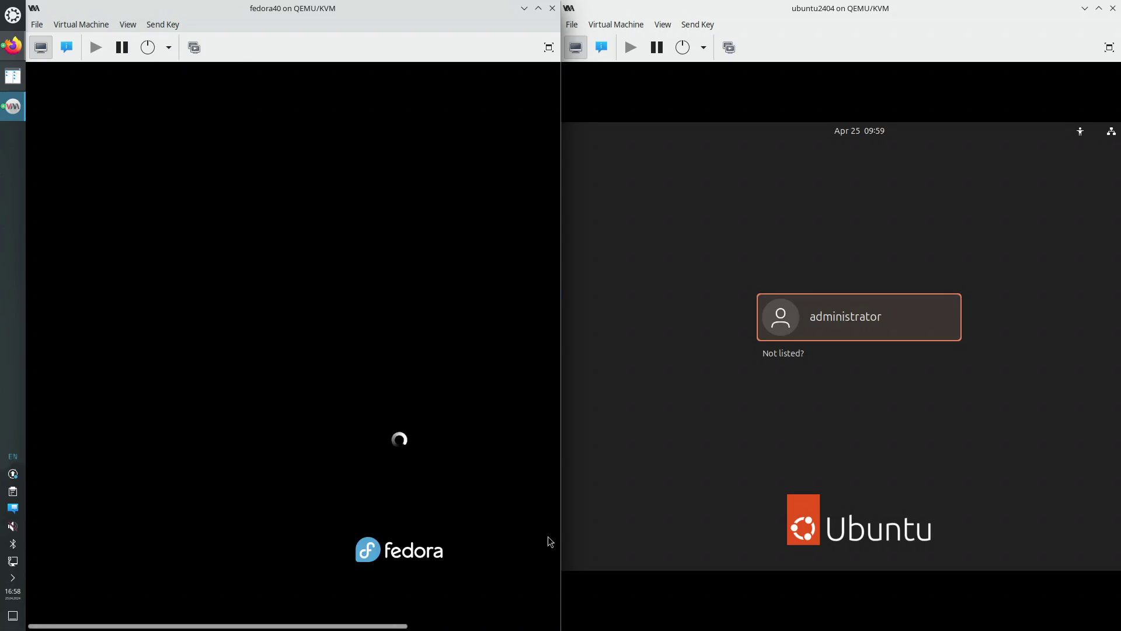
click(829, 316)
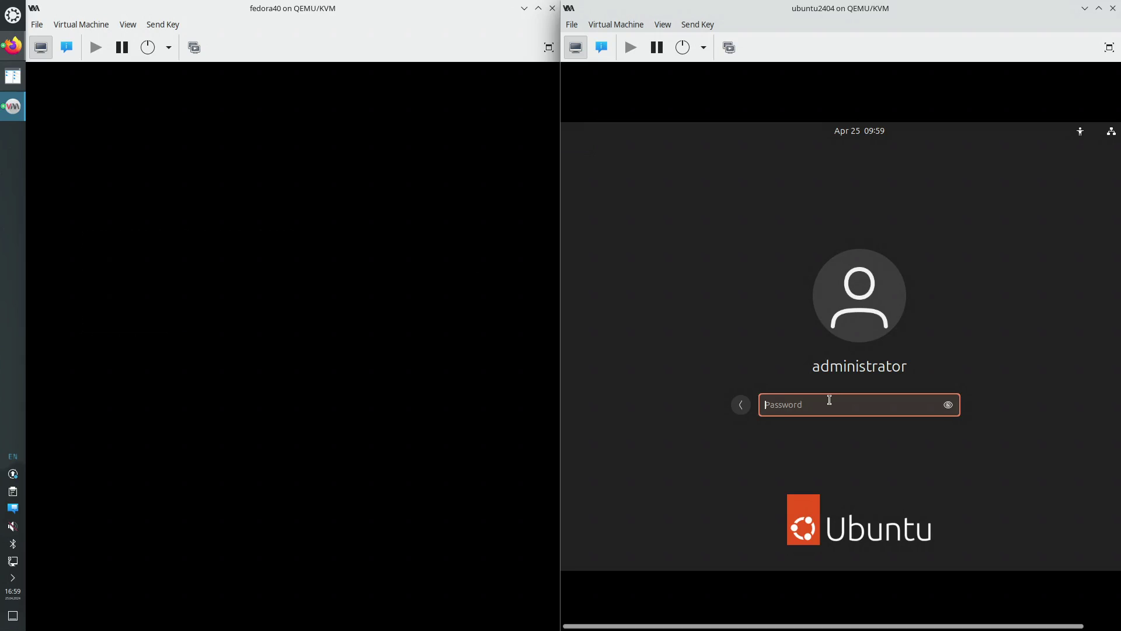
text(••••)
key(Return)
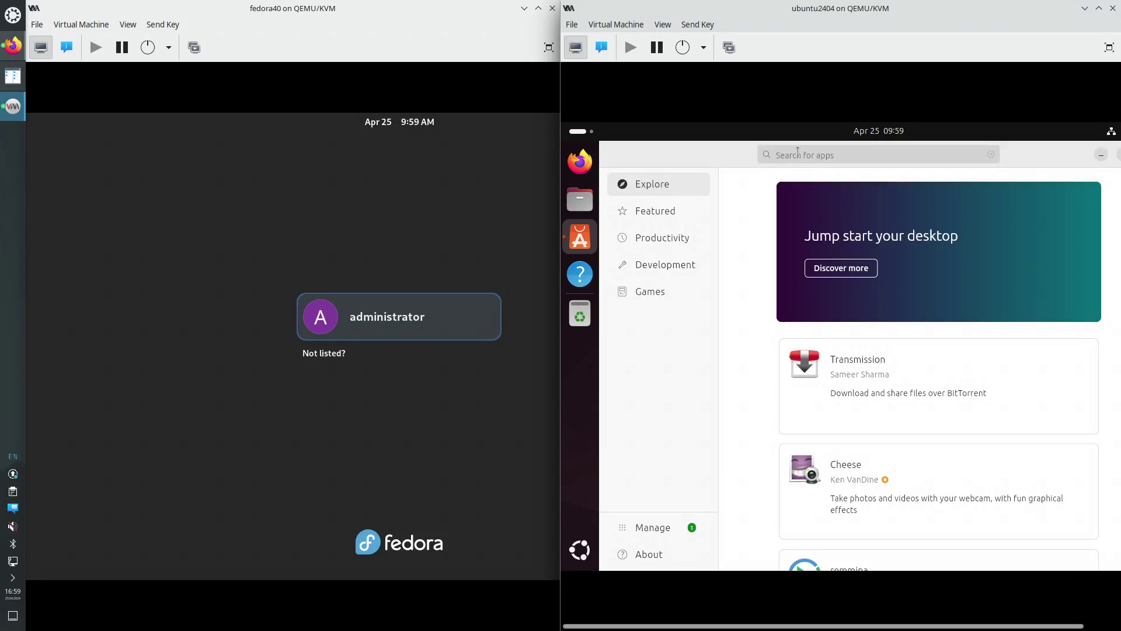
Search Ubuntu's App Center for 'tweaks' and scroll through the results
click(798, 152)
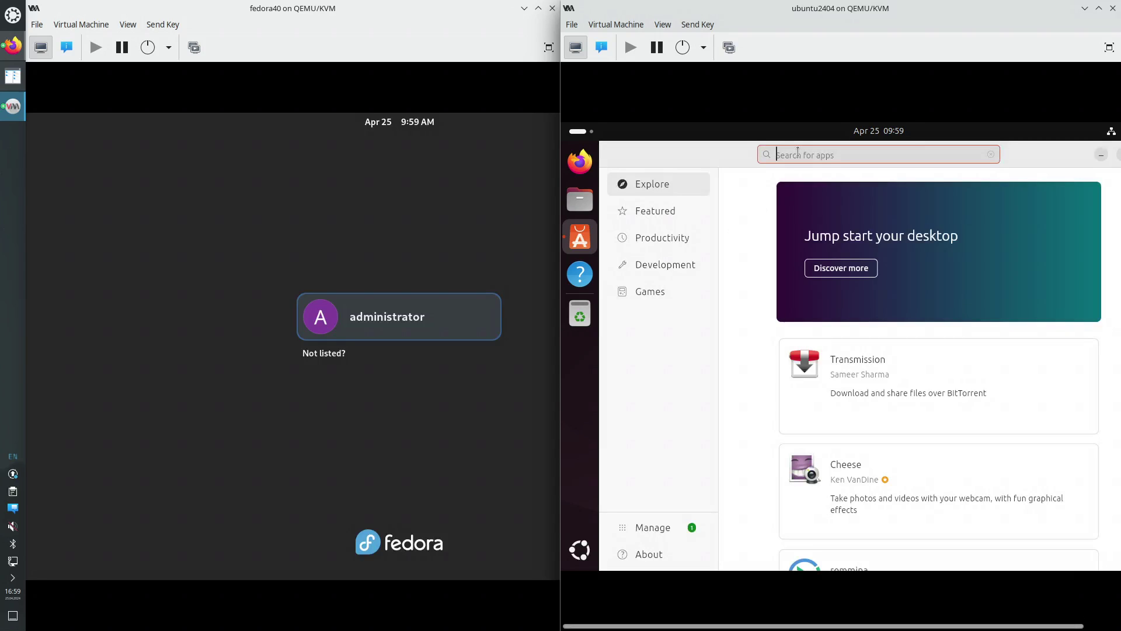
text(tweaks)
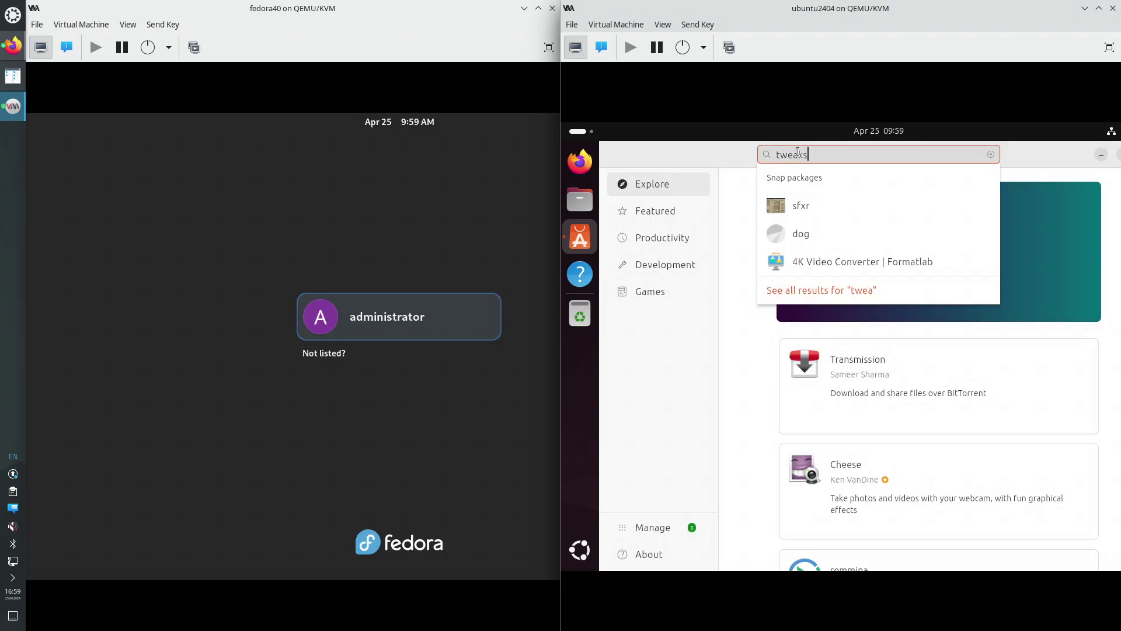
key(Return)
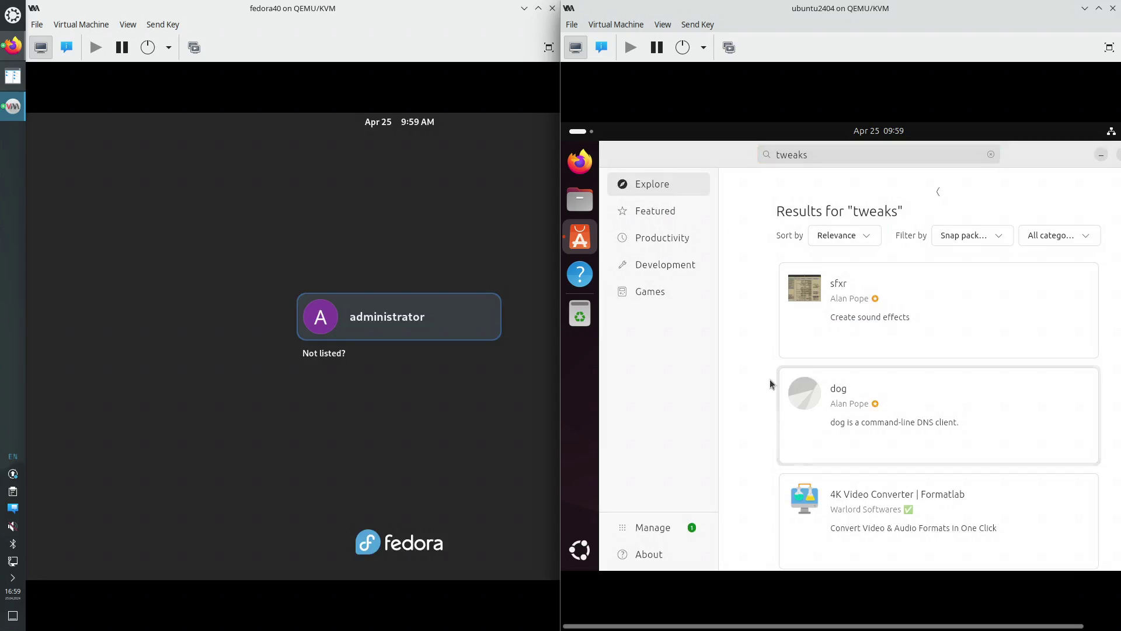
scroll(748, 335, down, 2)
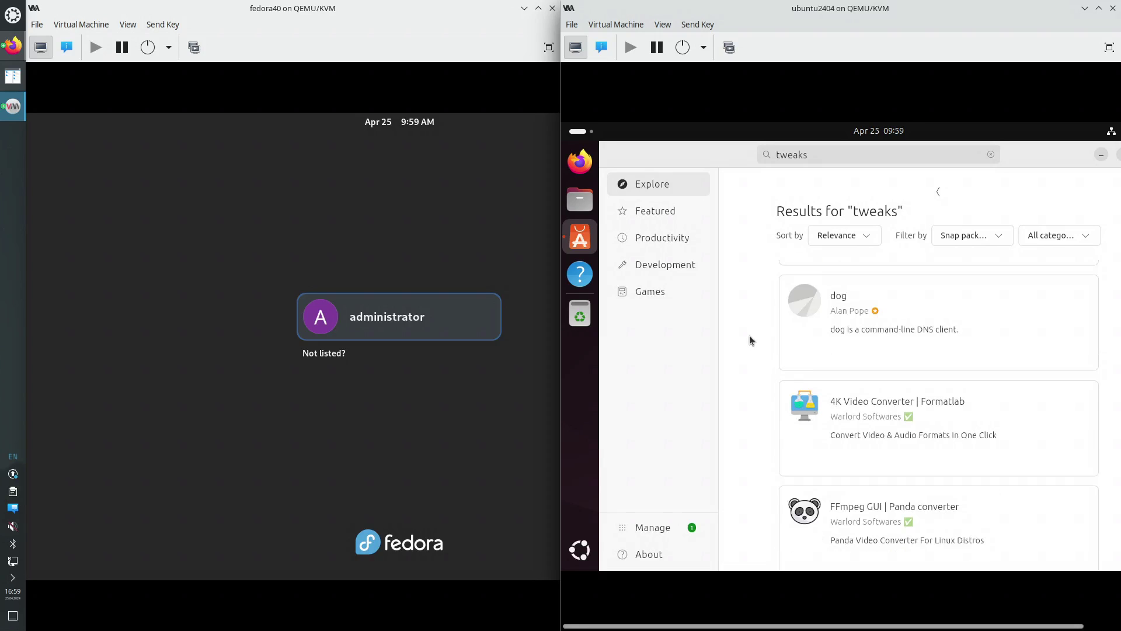
scroll(749, 335, down, 3)
scroll(749, 335, down, 5)
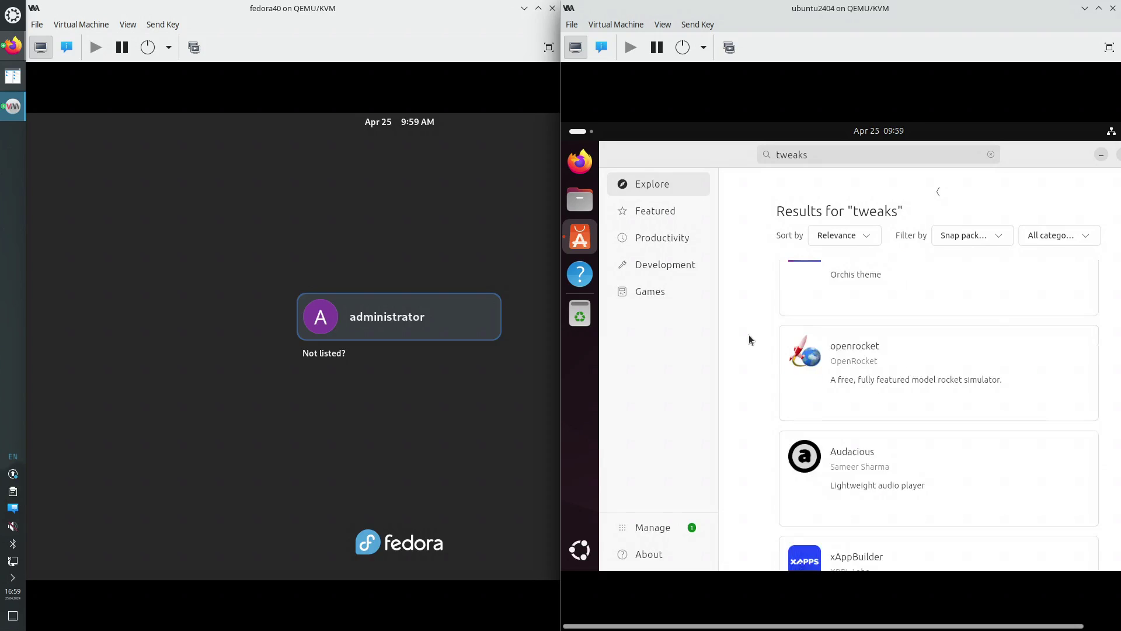
scroll(749, 335, down, 3)
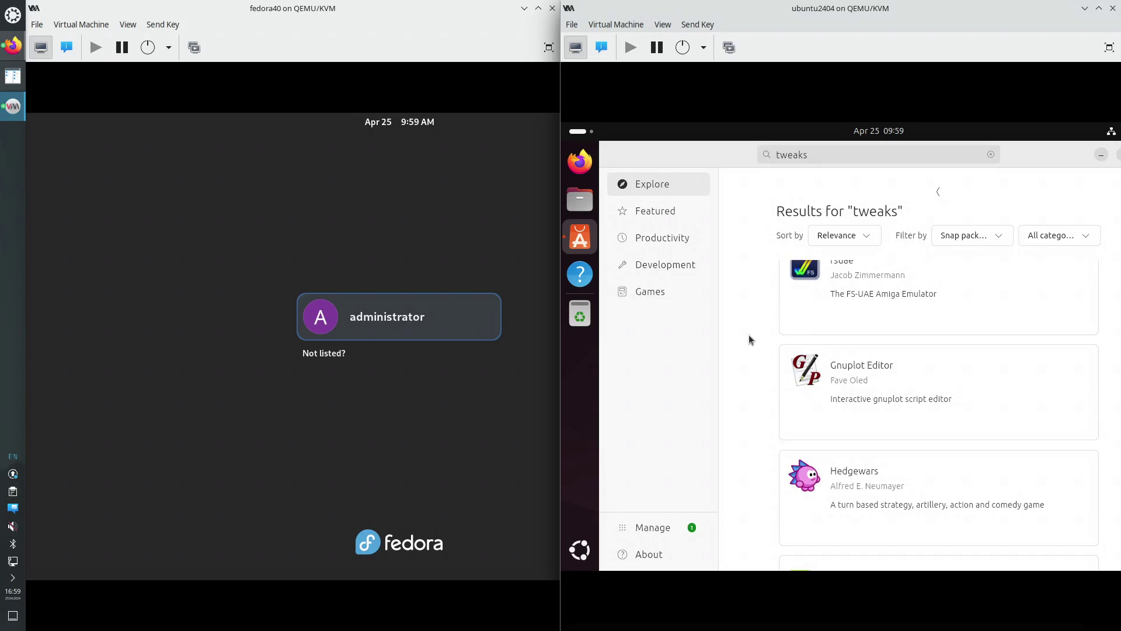
scroll(748, 334, down, 3)
scroll(747, 333, up, 3)
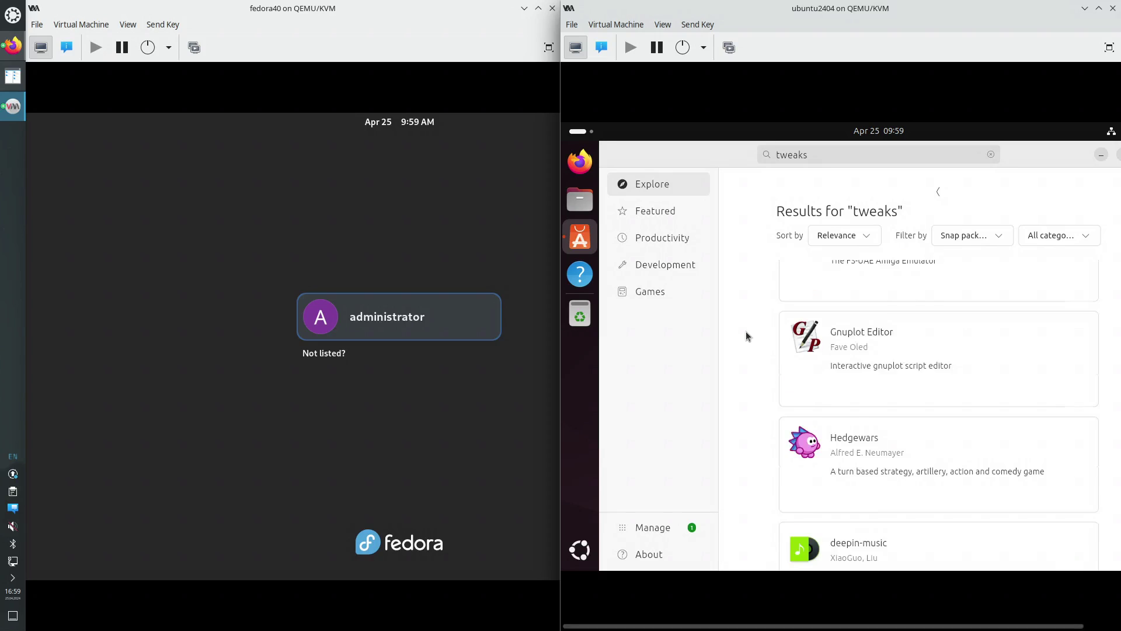
Try a 'gnome' search, re-search 'tweaks', and open the 'Filter by' package-type dropdown
click(825, 153)
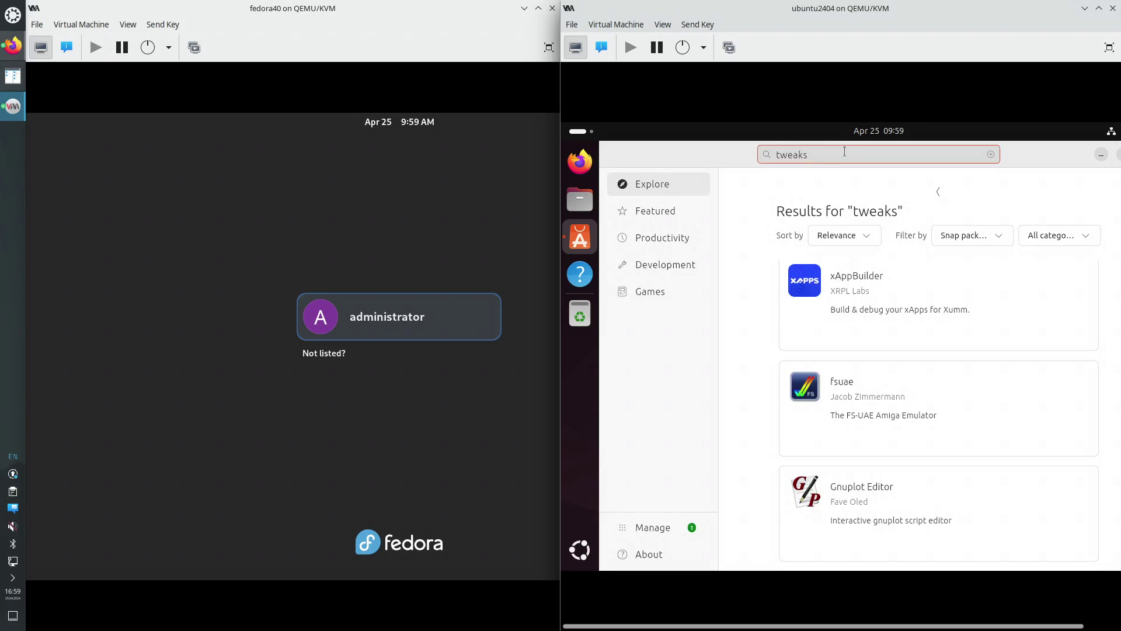
text(gnome)
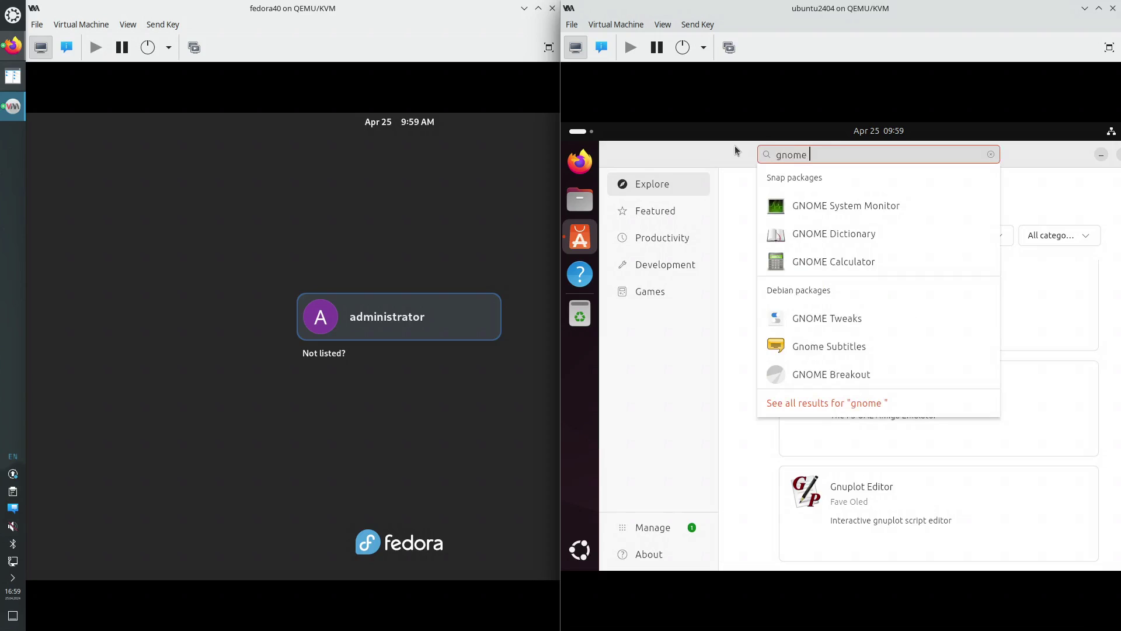
click(828, 325)
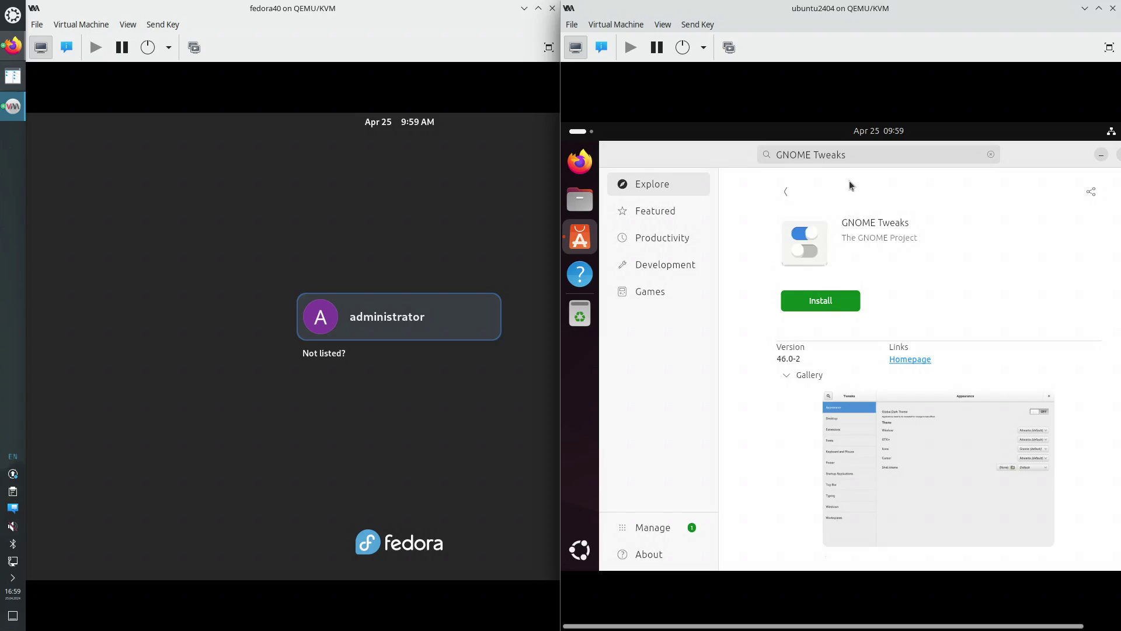
drag(828, 150, 742, 144)
text(tw)
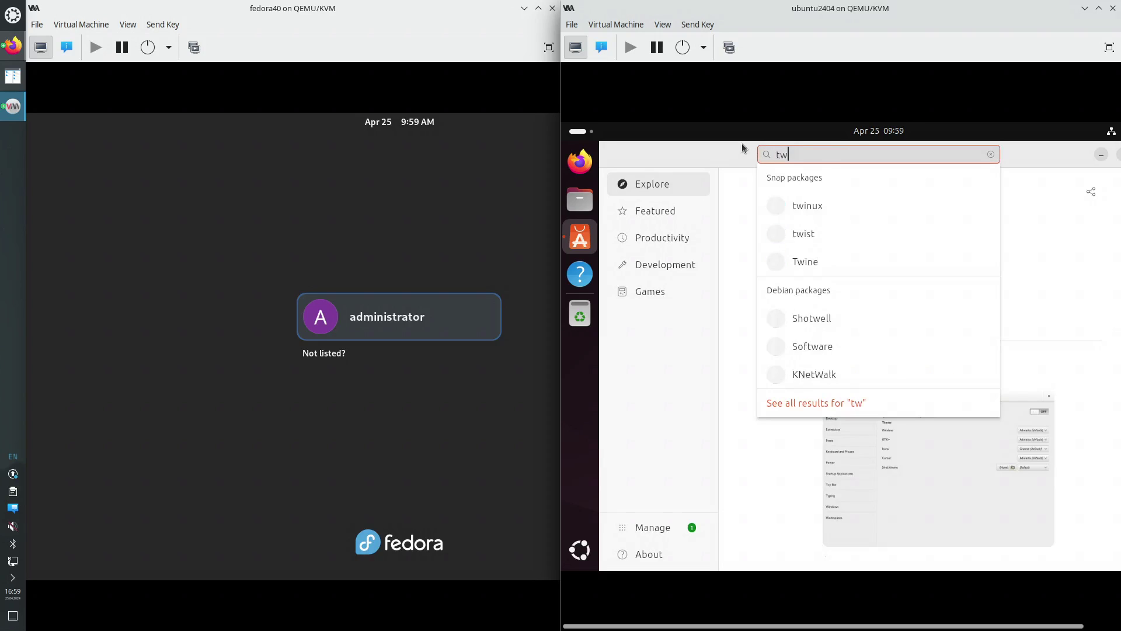
text(eaks)
key(Return)
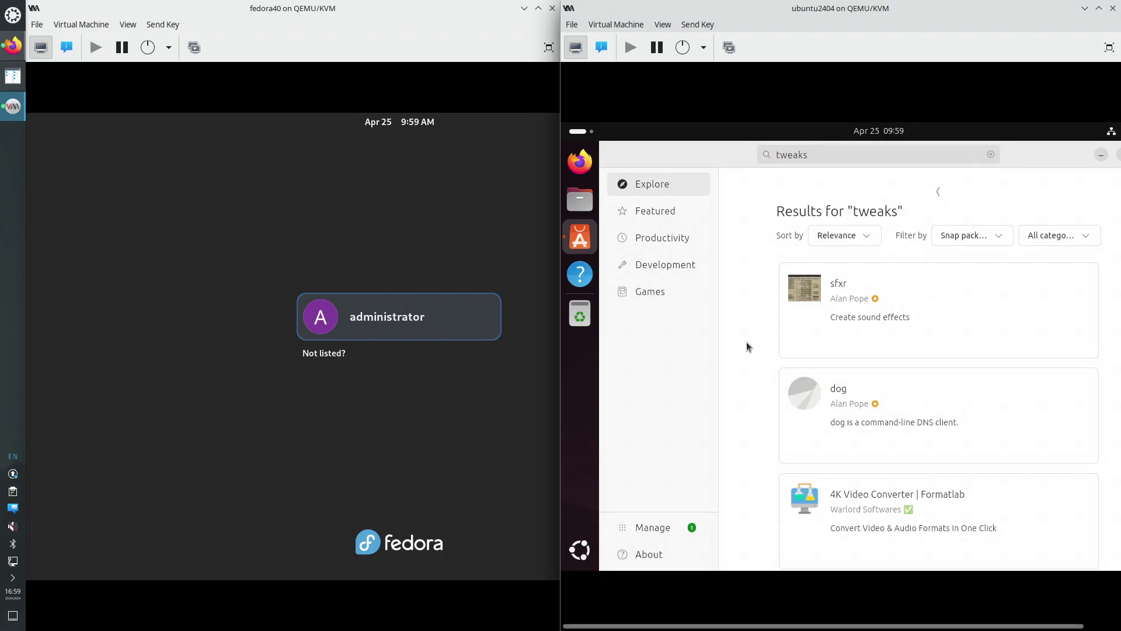
scroll(746, 333, down, 1)
scroll(748, 334, down, 10)
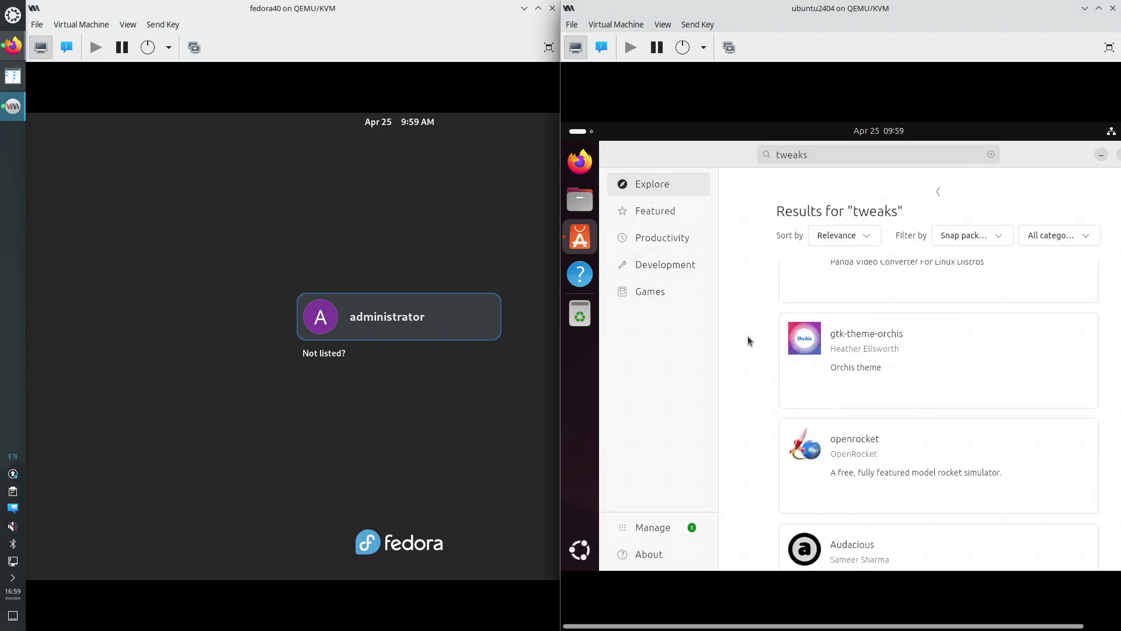
scroll(748, 337, down, 5)
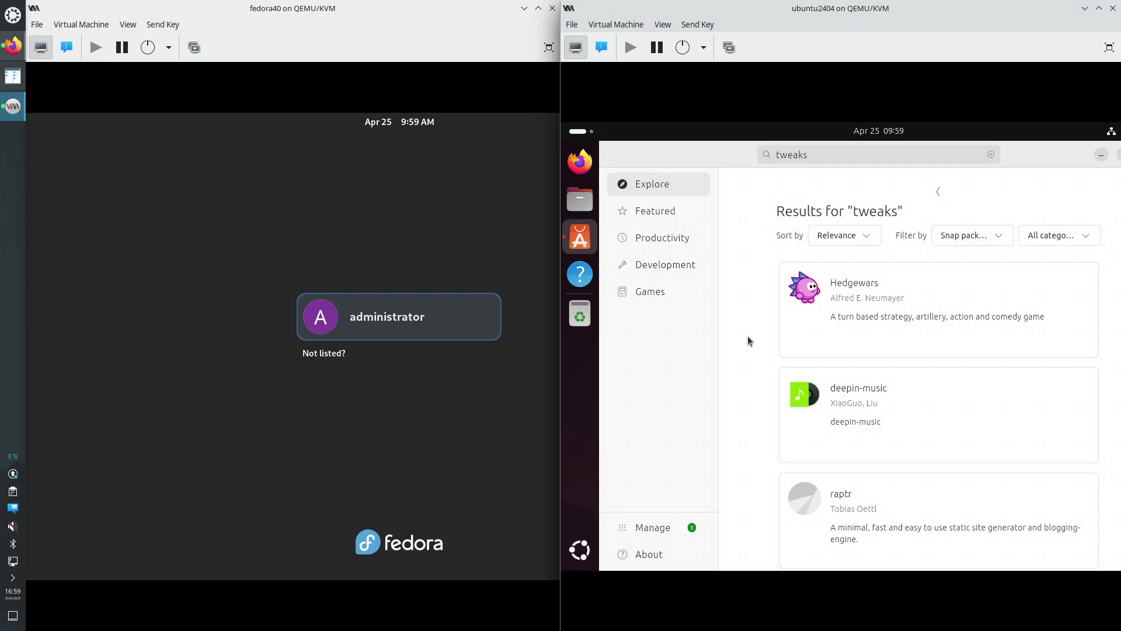
scroll(759, 327, up, 5)
click(1001, 234)
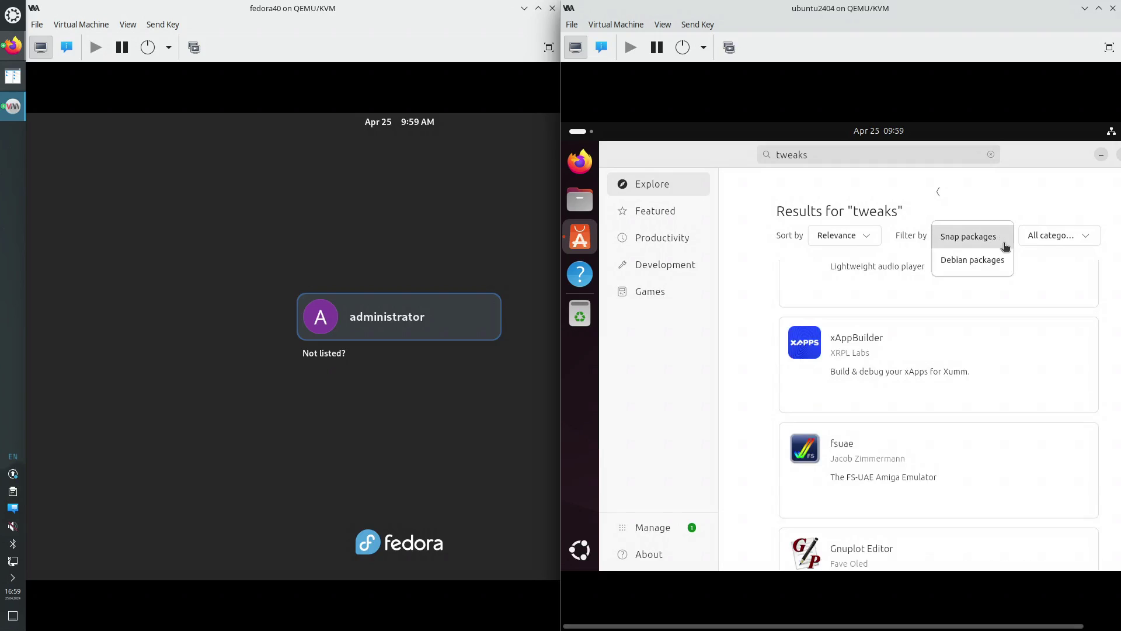
Filter to Debian packages and start installing GNOME Tweaks on Ubuntu
click(993, 261)
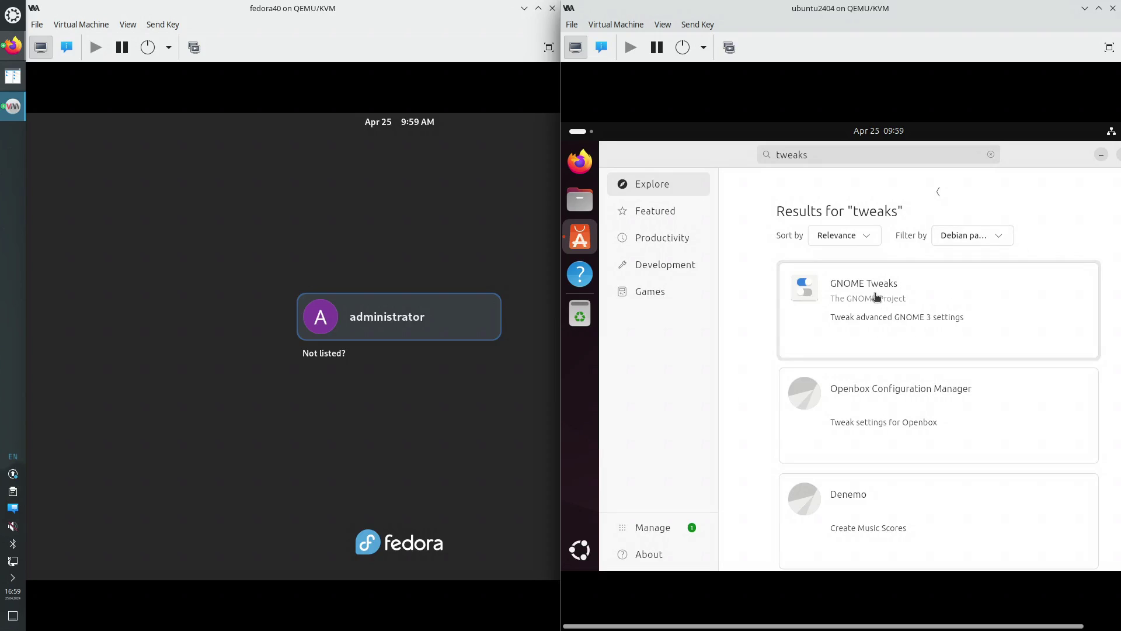
click(874, 296)
click(823, 301)
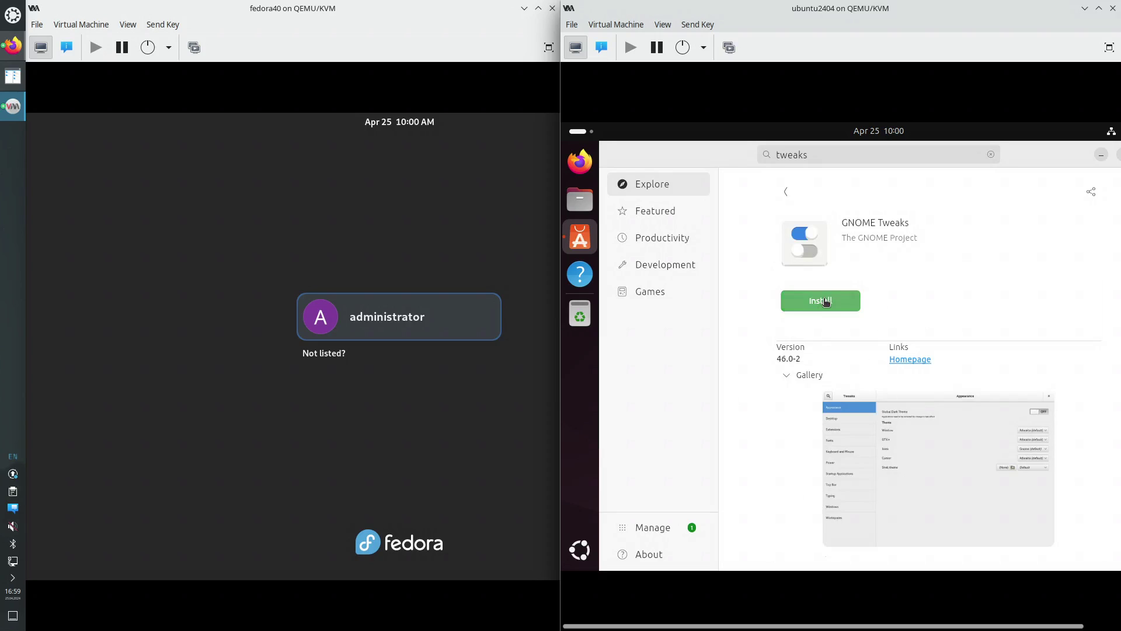
Log in to the Fedora desktop with the user's password
click(365, 327)
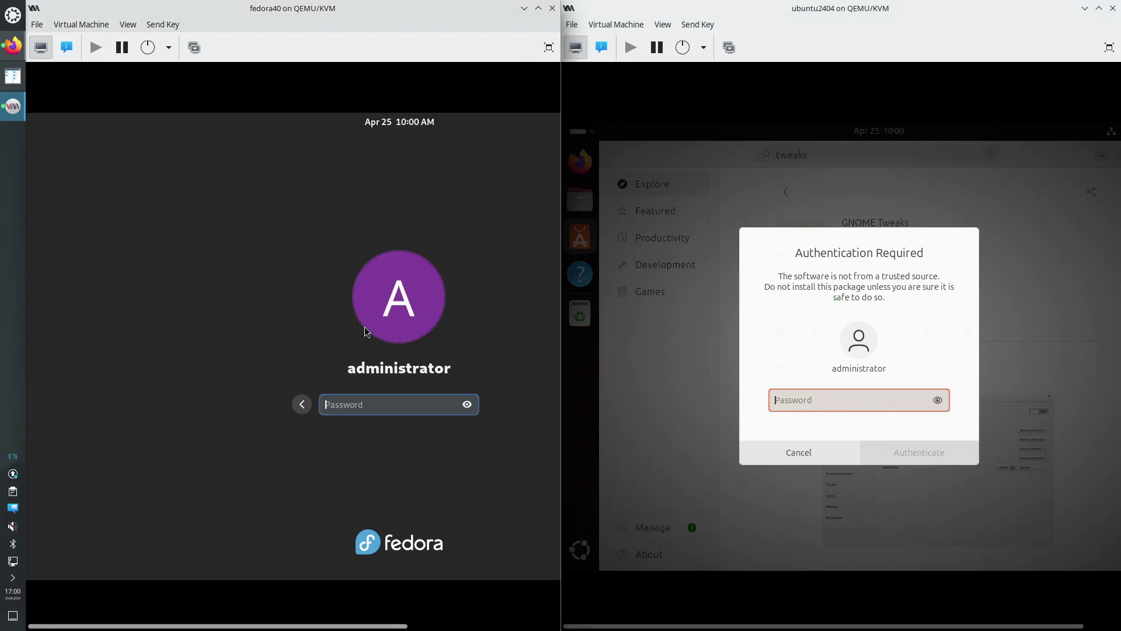
text(test)
key(Return)
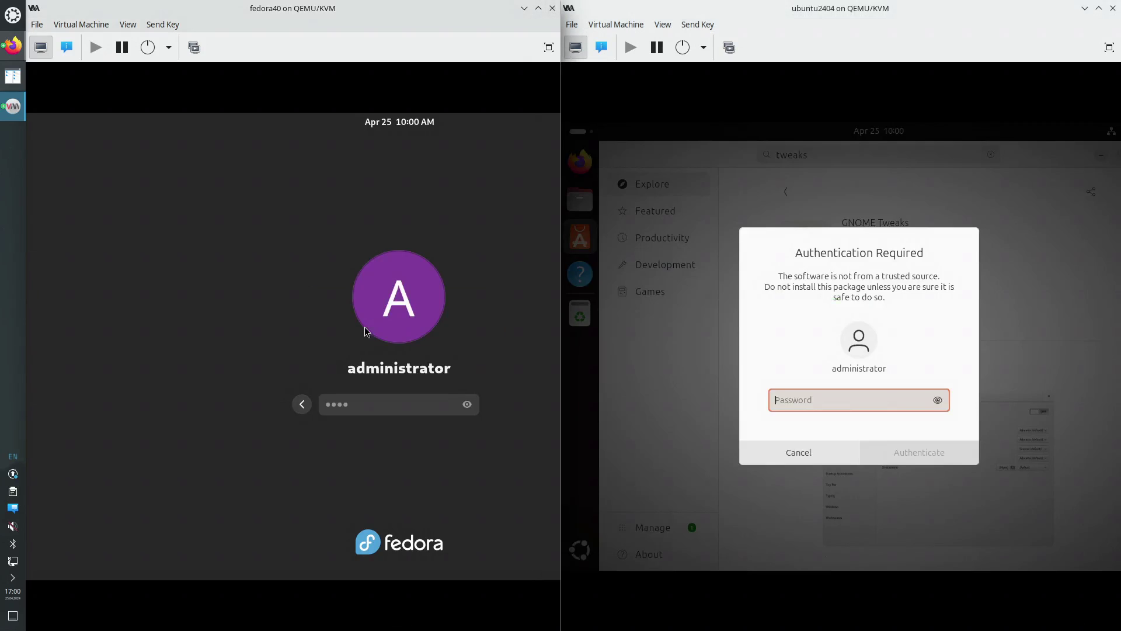
Authenticate with the password so GNOME Tweaks 46.0-2 installs on Ubuntu
click(808, 394)
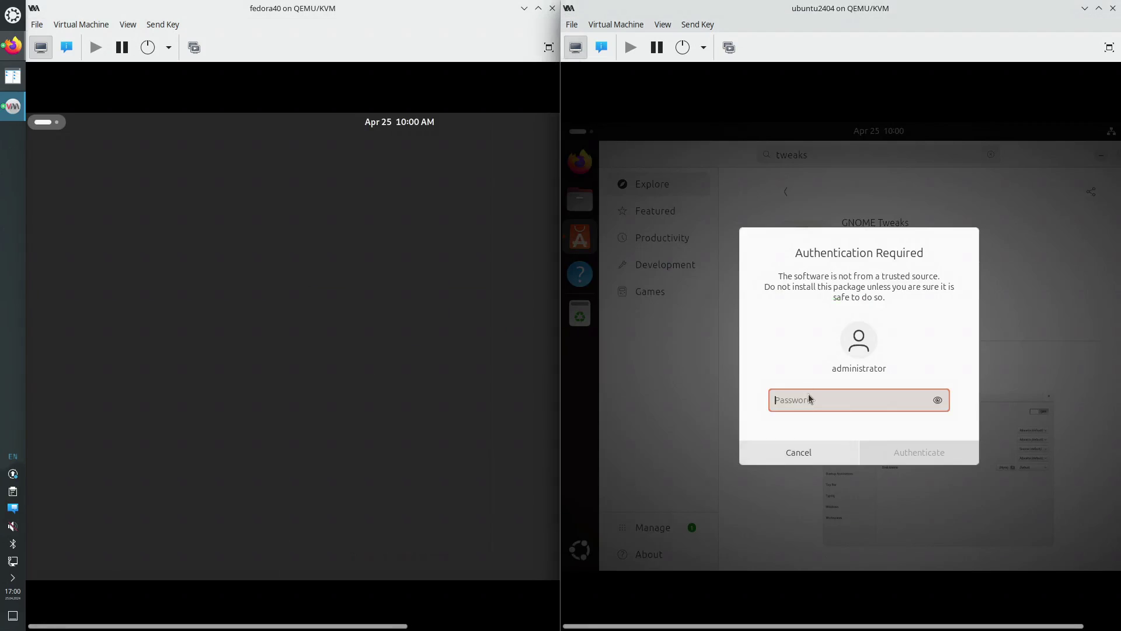
text(test)
key(Return)
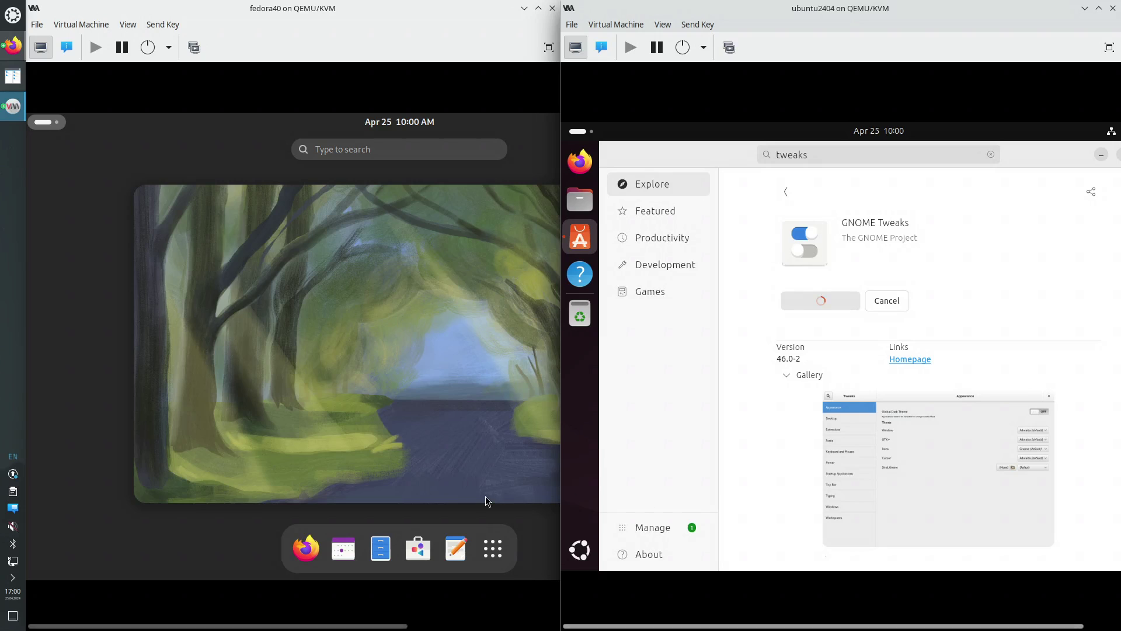
Open and close Text Editor on Fedora, then restore and maximize Ubuntu's App Center
click(456, 549)
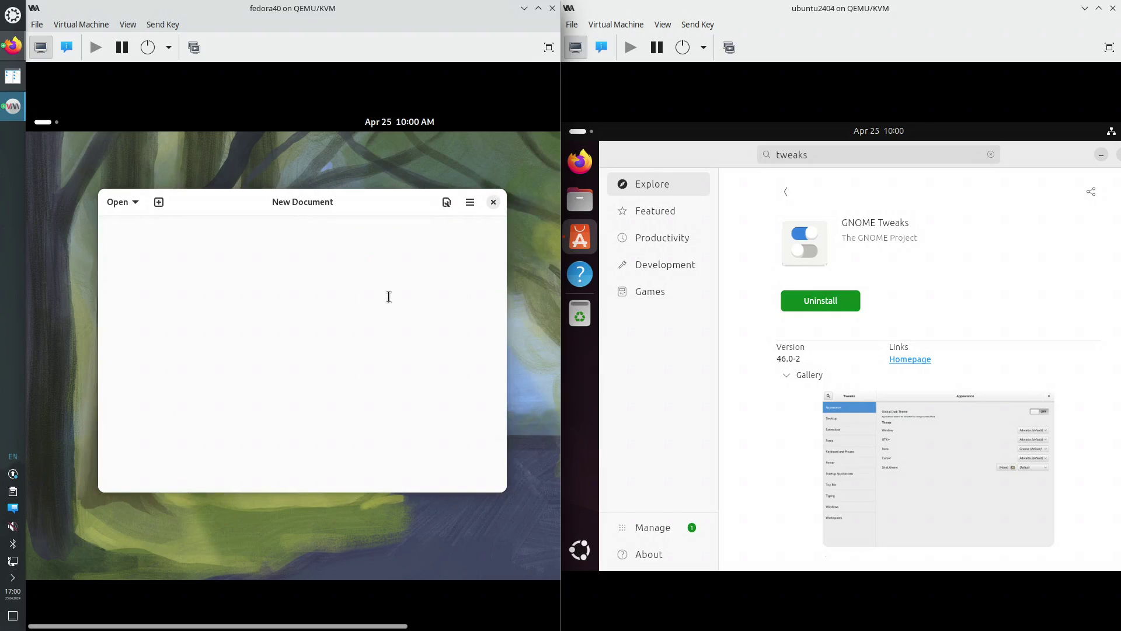
click(494, 203)
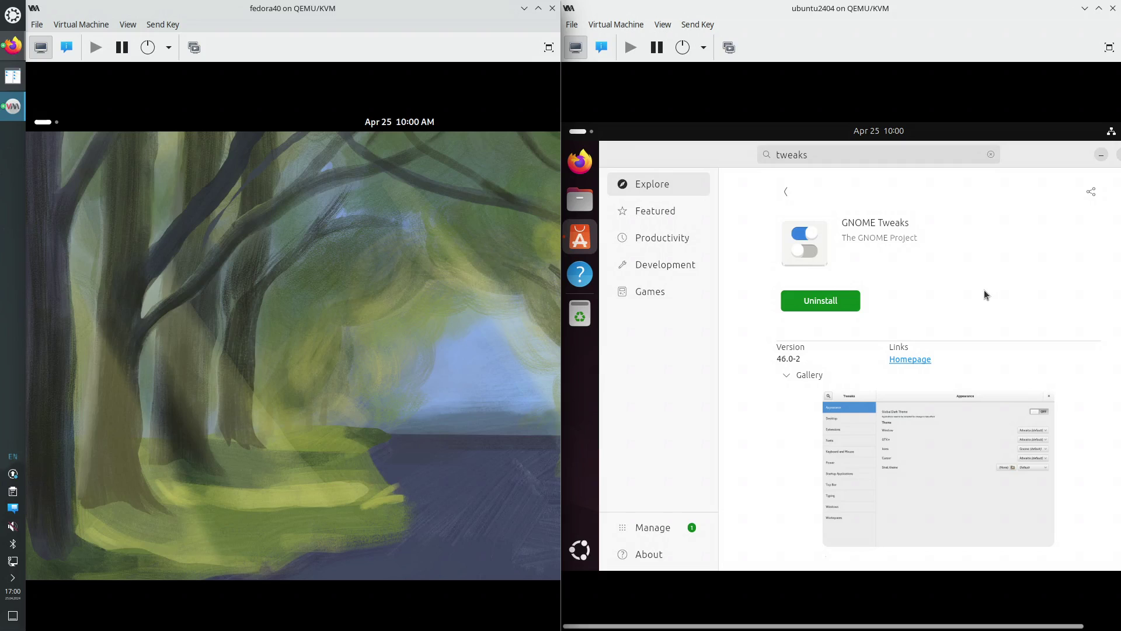
double_click(1001, 149)
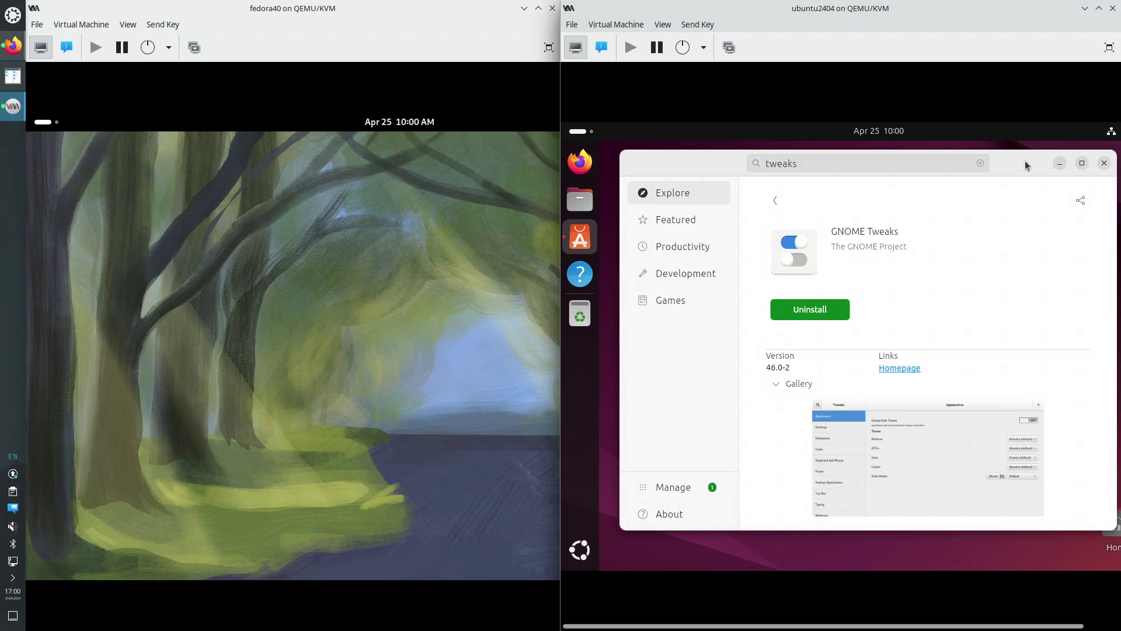
click(1083, 163)
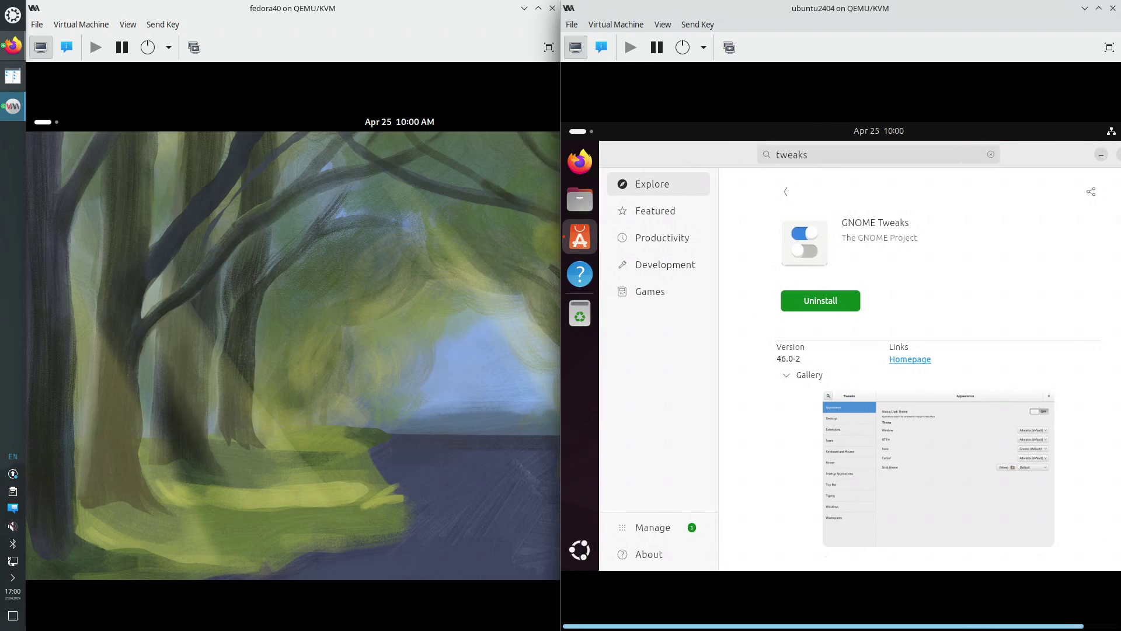
Launch Tweaks on Ubuntu via a 'twe' search and set Fonts hinting to Full
click(582, 134)
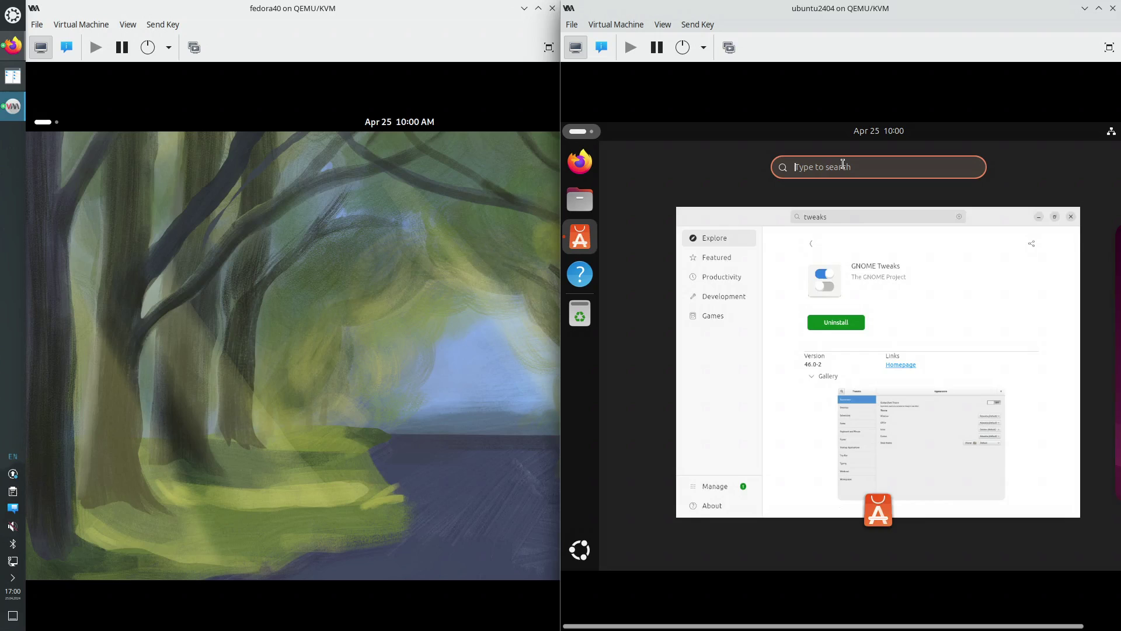
text(twe)
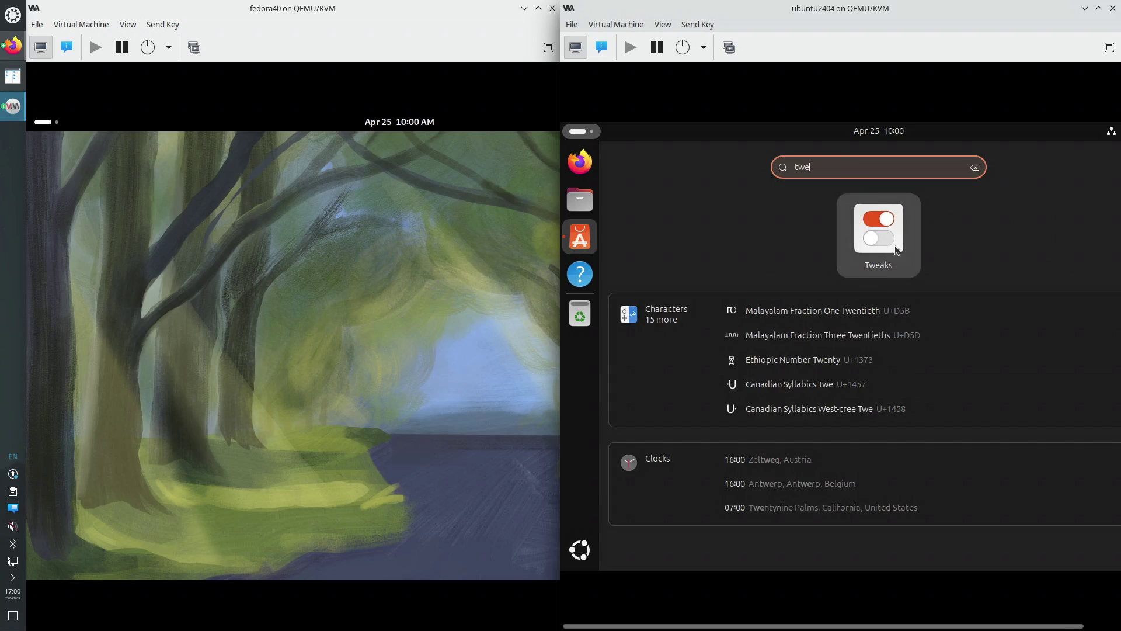
click(895, 248)
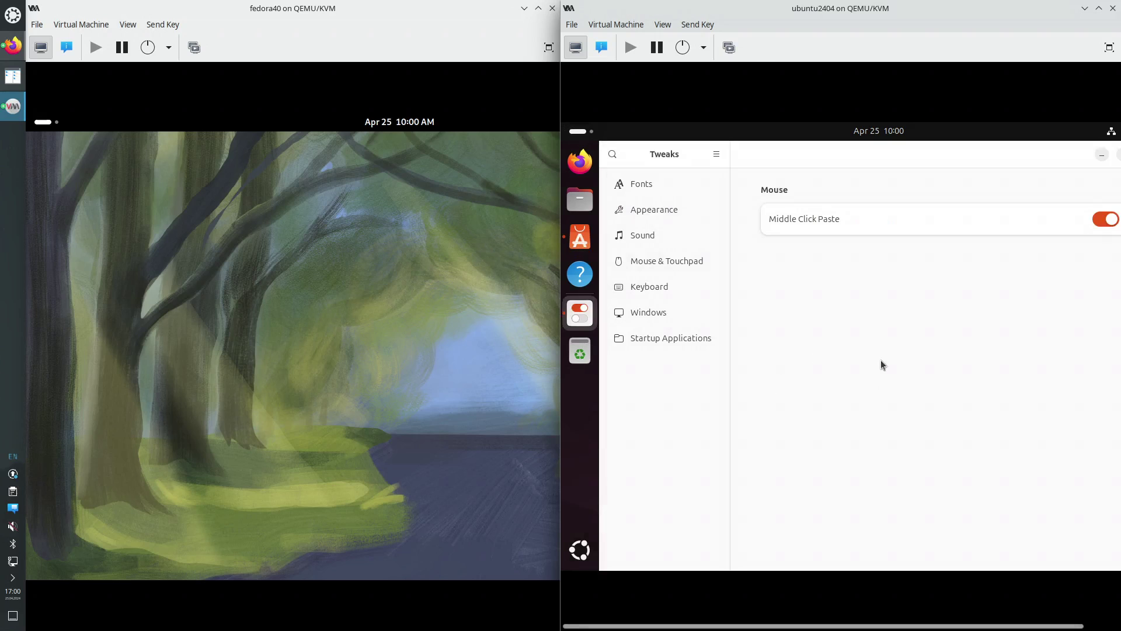
click(649, 186)
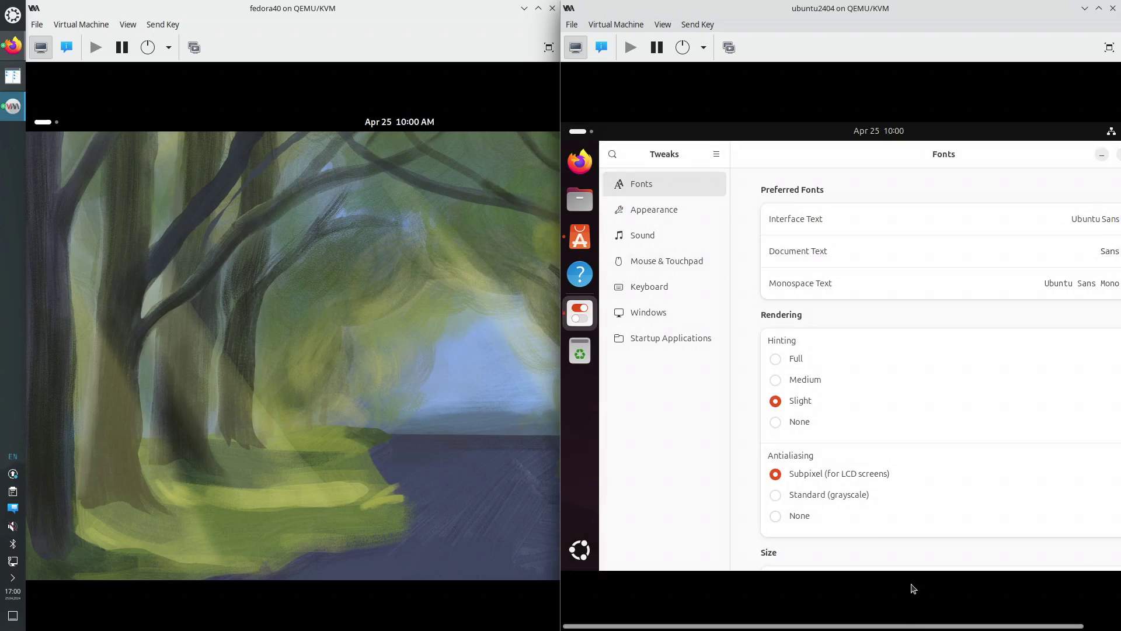
drag(899, 628, 985, 628)
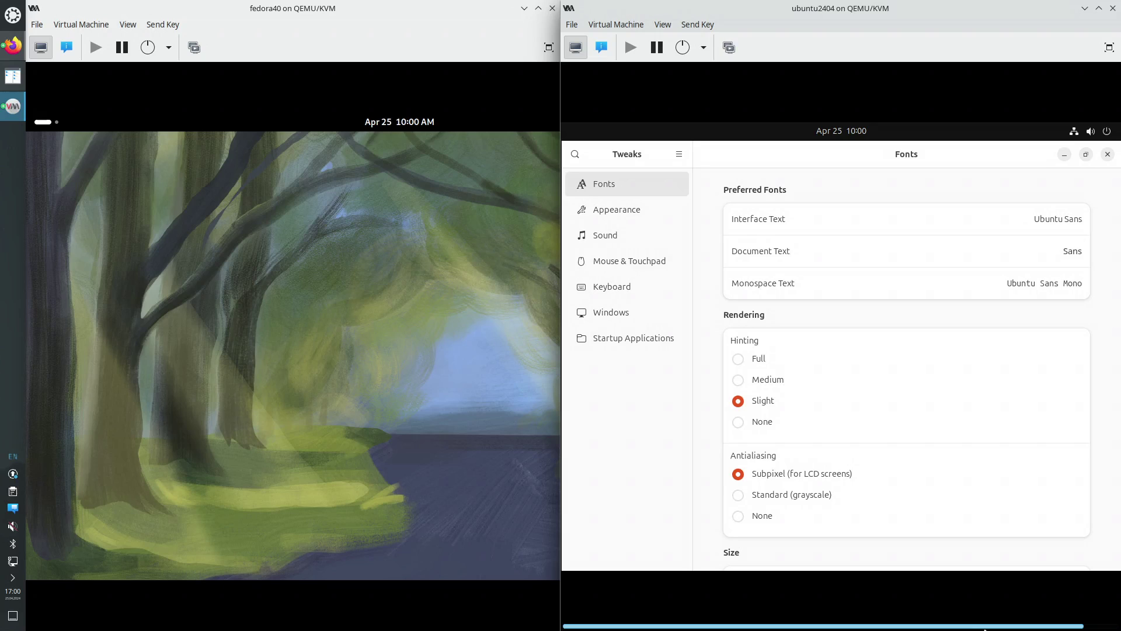
click(740, 363)
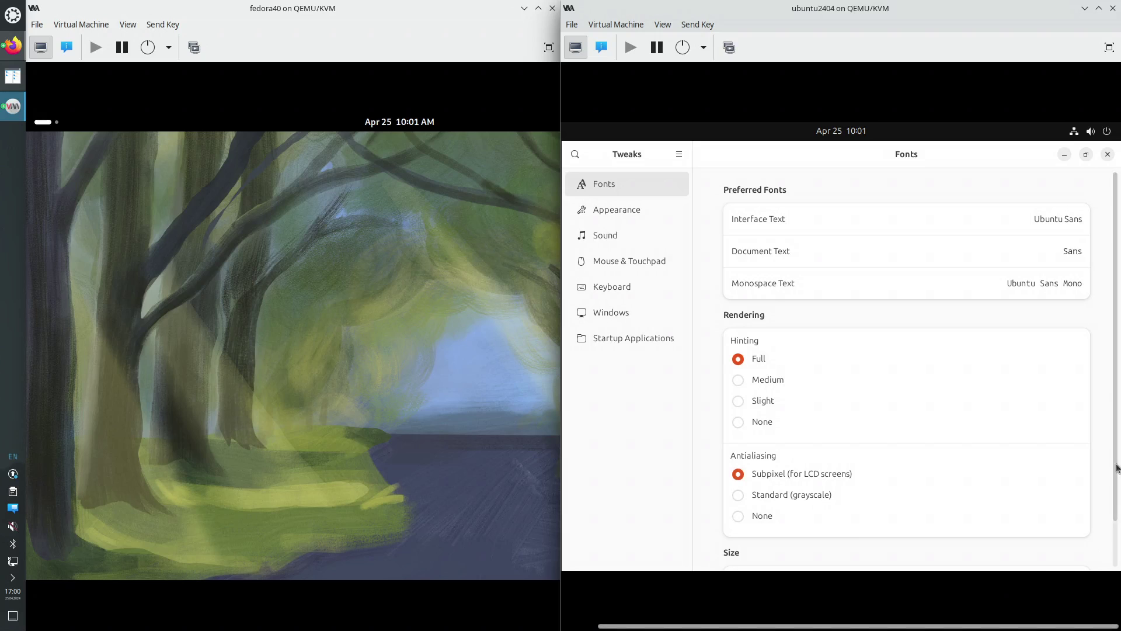
scroll(1117, 457, down, 2)
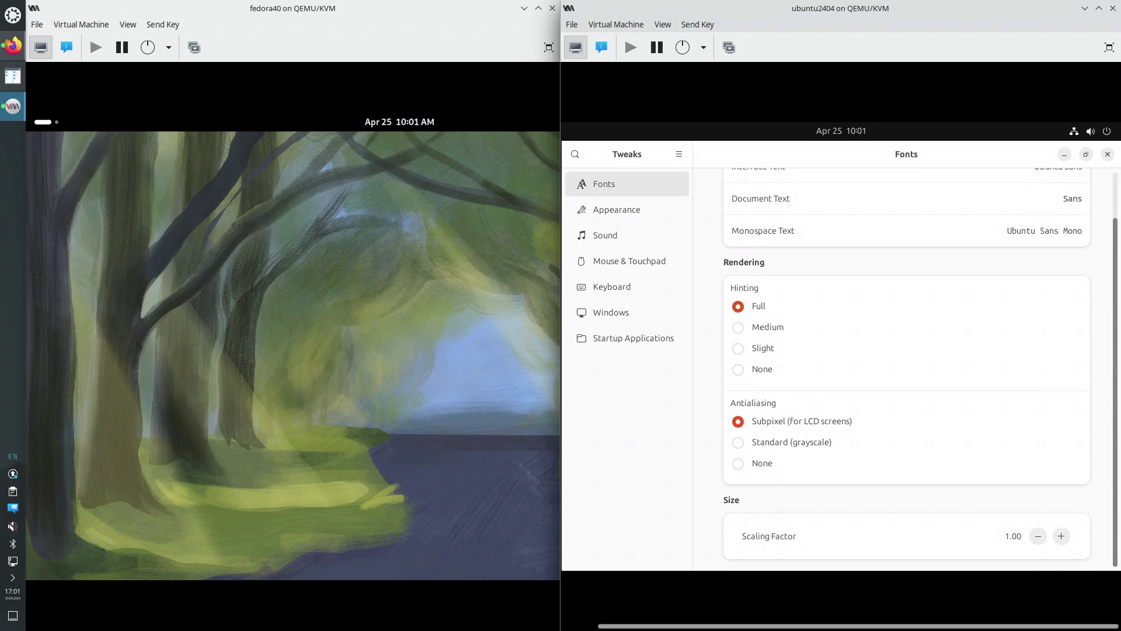
scroll(1106, 377, up, 2)
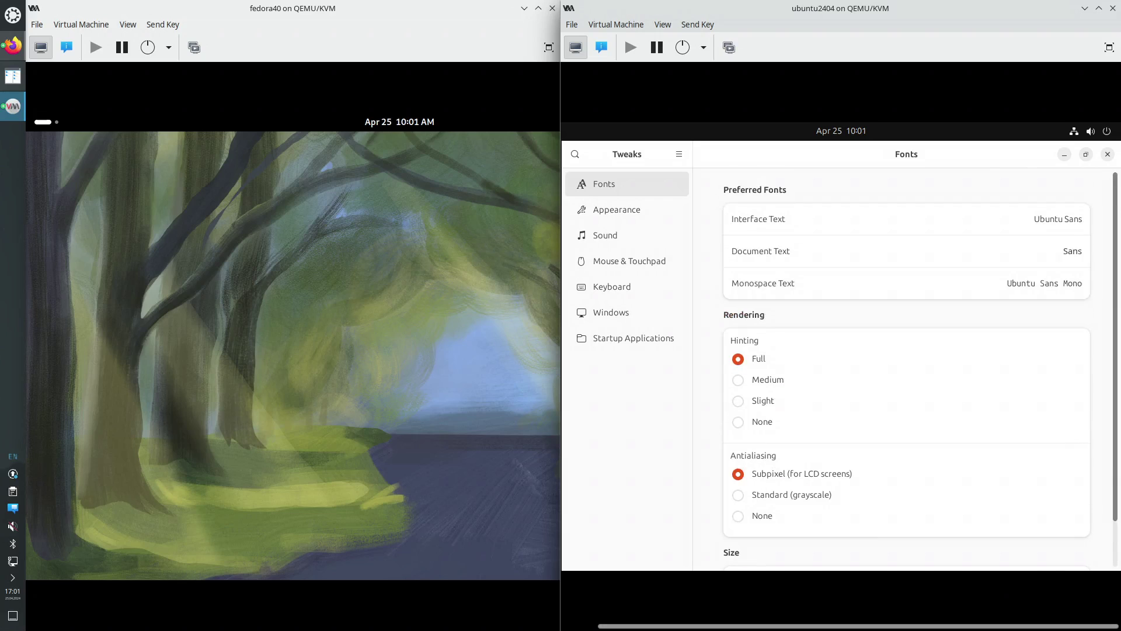
Close GNOME Tweaks and restart the Ubuntu VM from its quick settings Power menu
click(1109, 155)
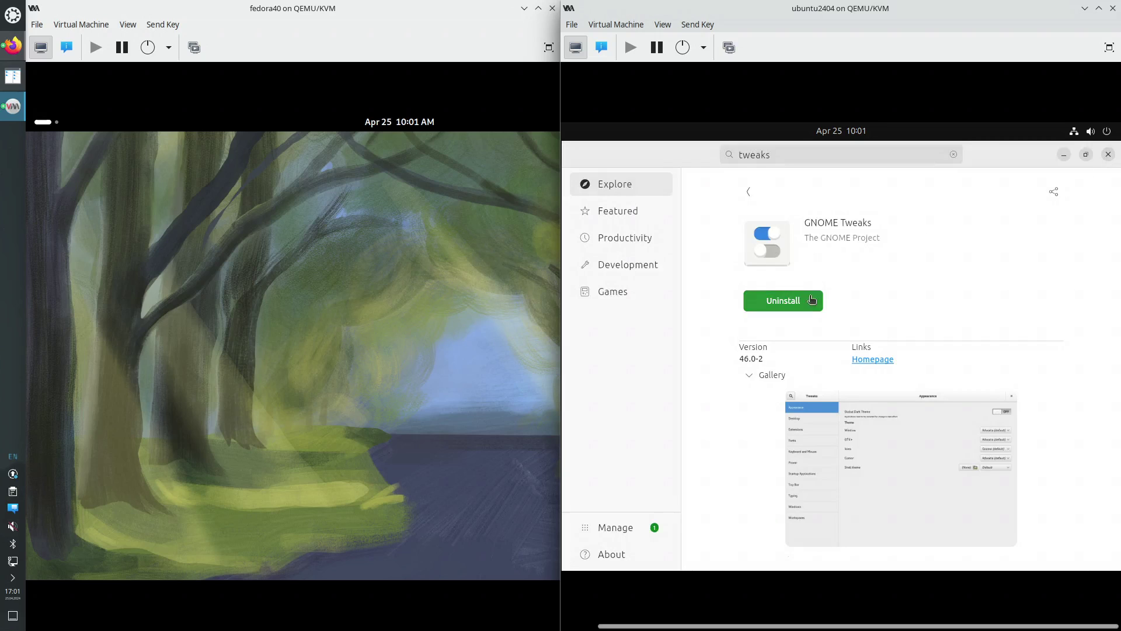
click(1107, 132)
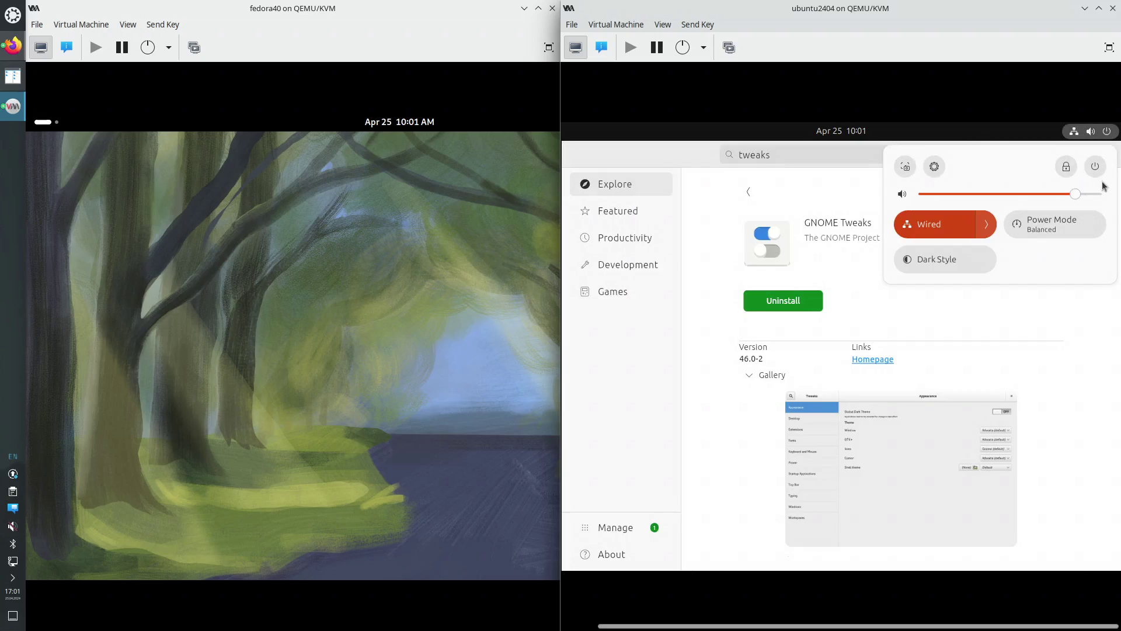
click(1095, 167)
click(951, 259)
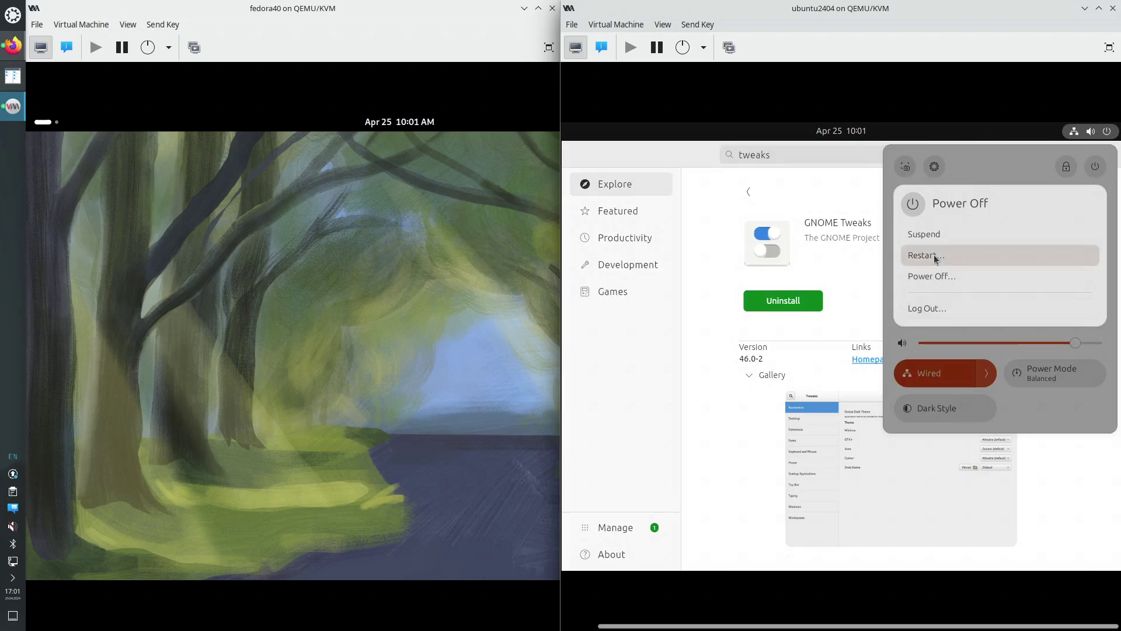
click(868, 383)
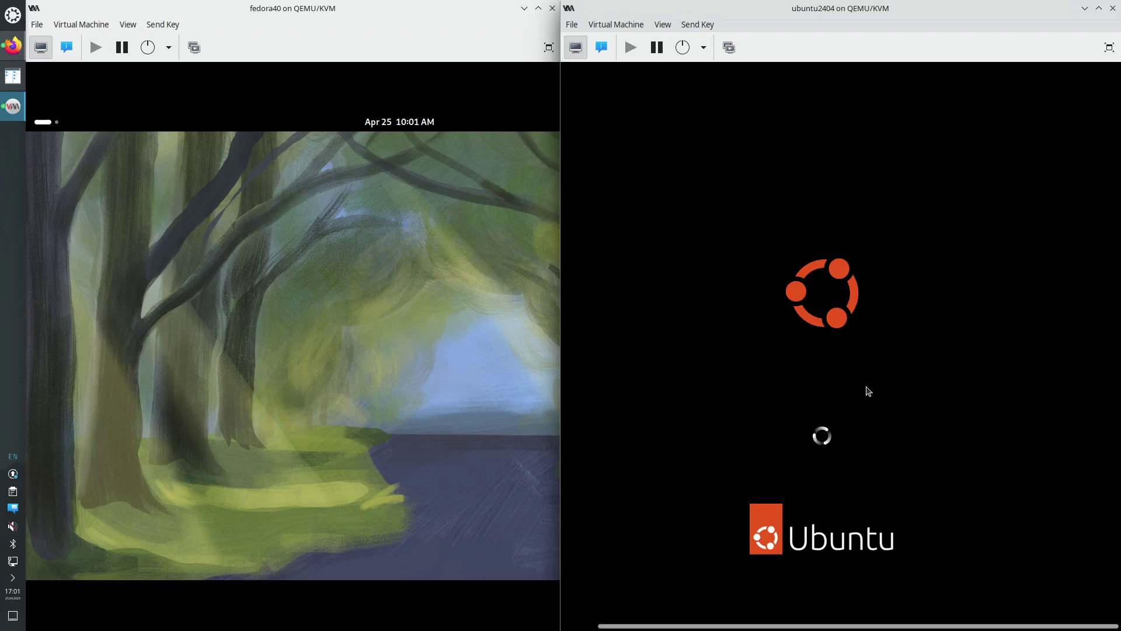
Log back into the restarted Ubuntu VM with the user's password
click(444, 318)
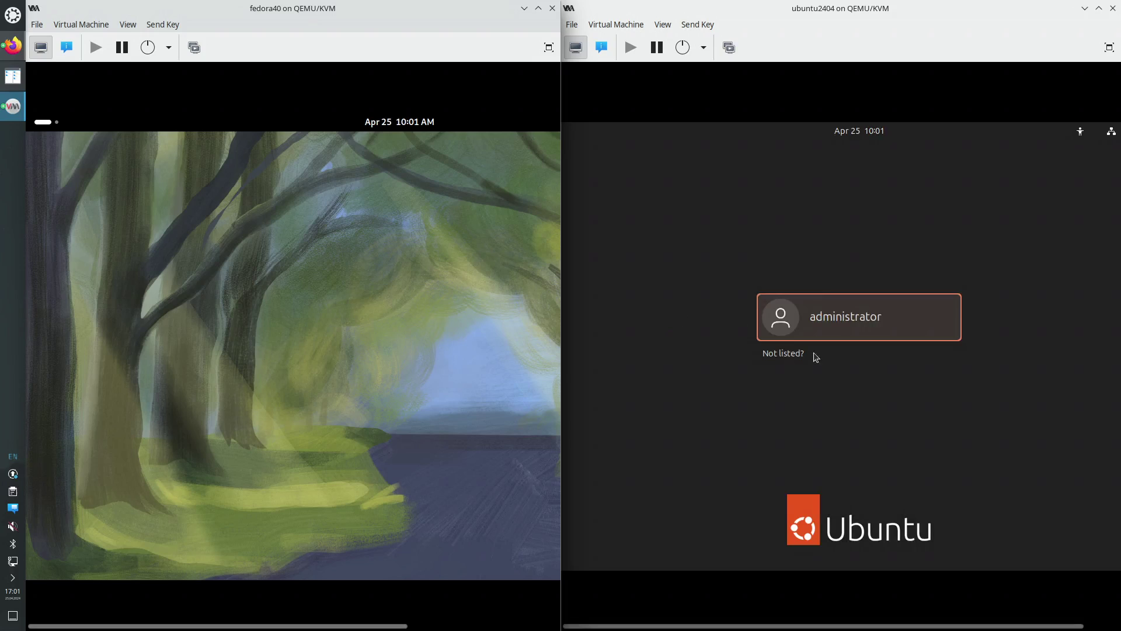
click(833, 336)
text(****)
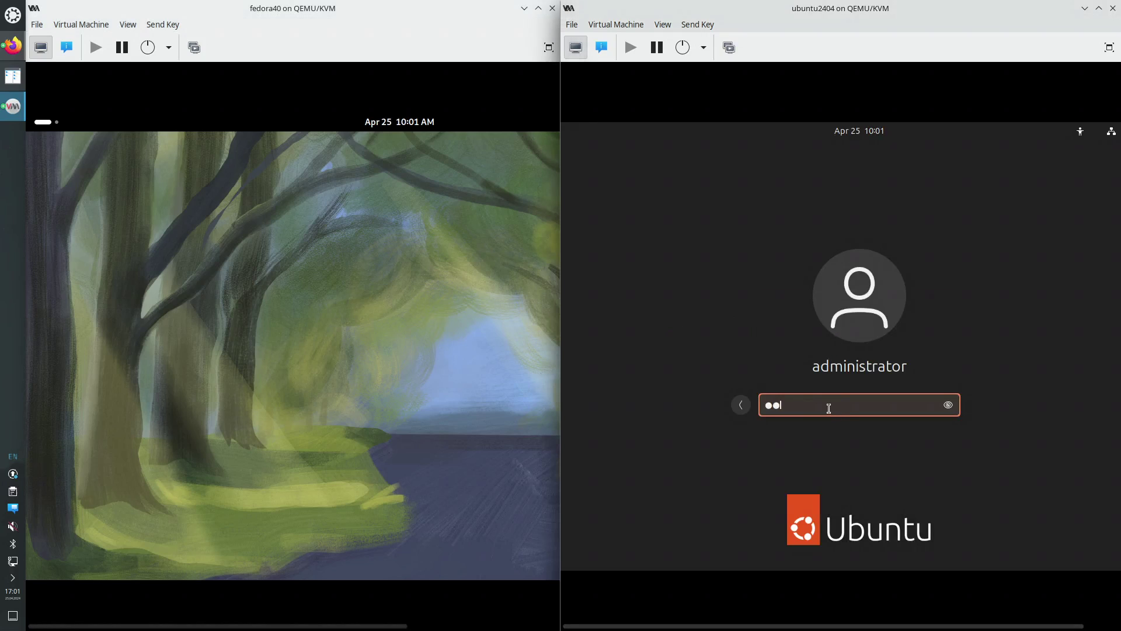
key(Return)
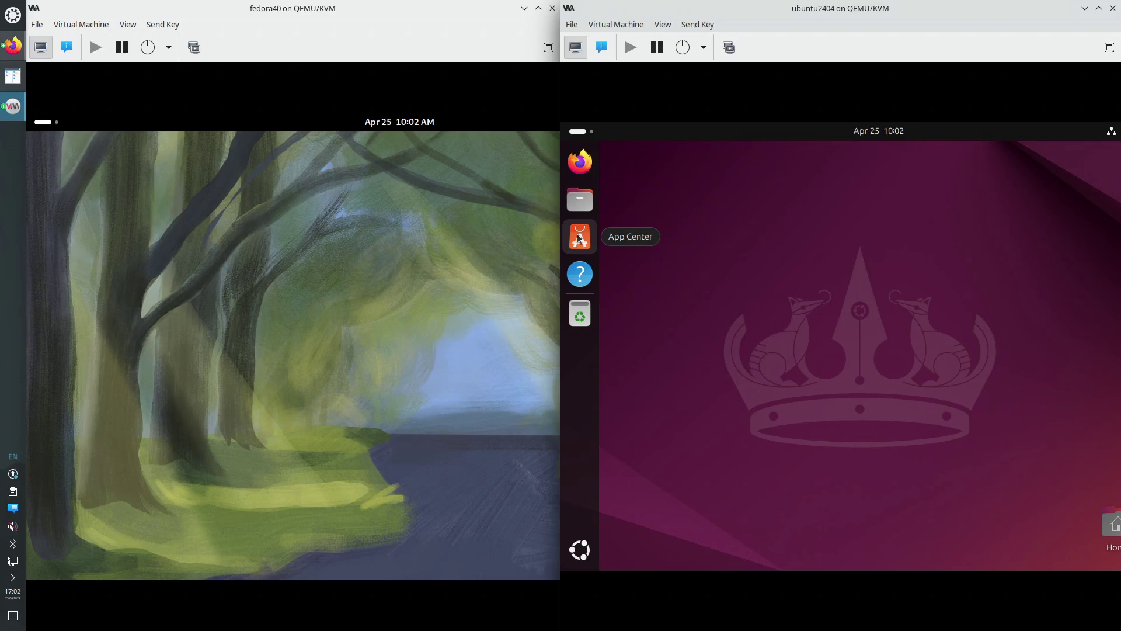
Show the Activities app grid in the Ubuntu VM, then in the Fedora VM
click(578, 132)
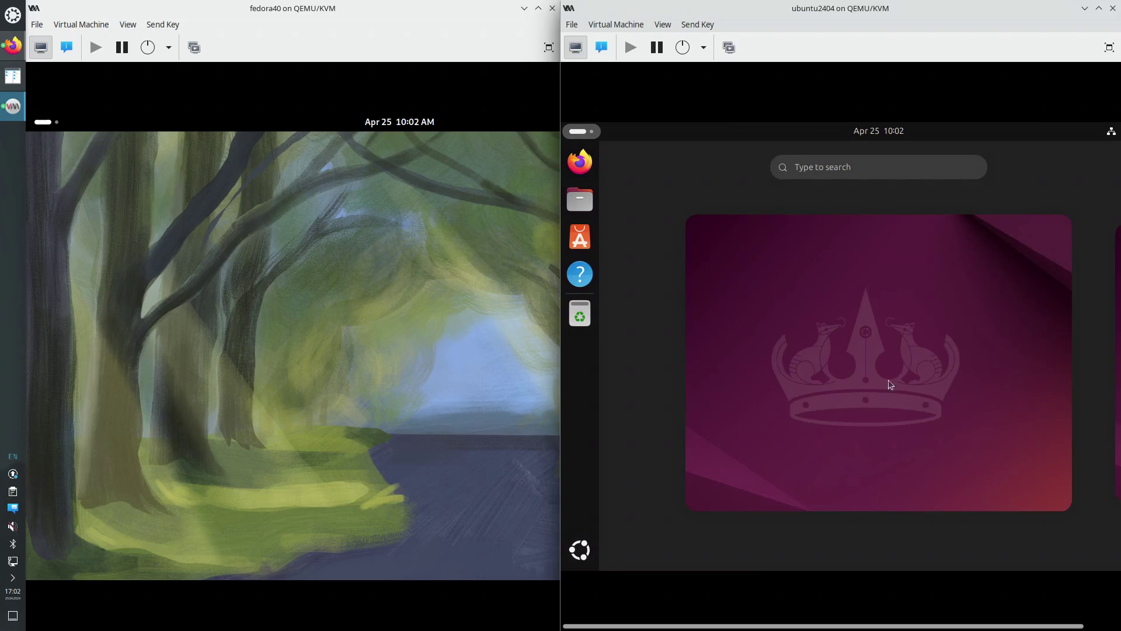
click(861, 167)
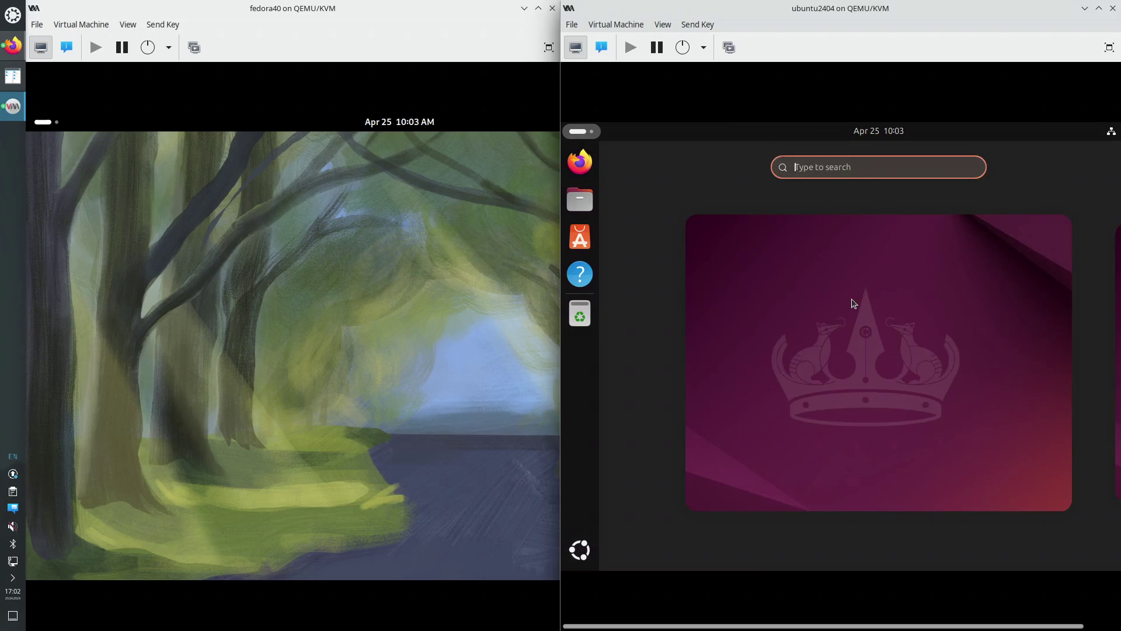
click(579, 549)
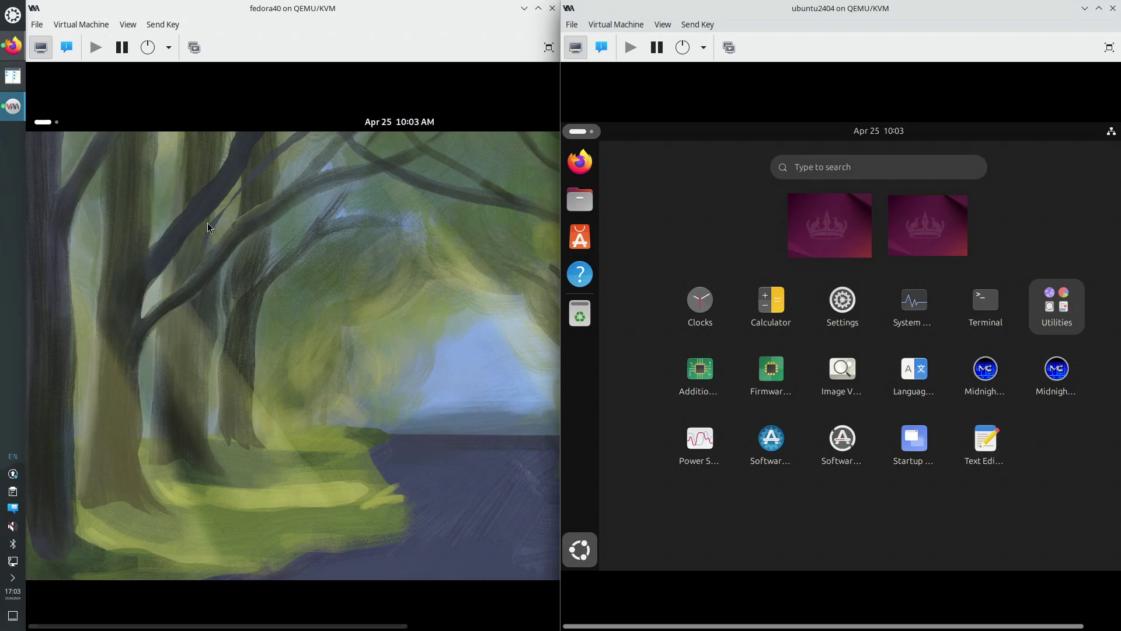
click(44, 122)
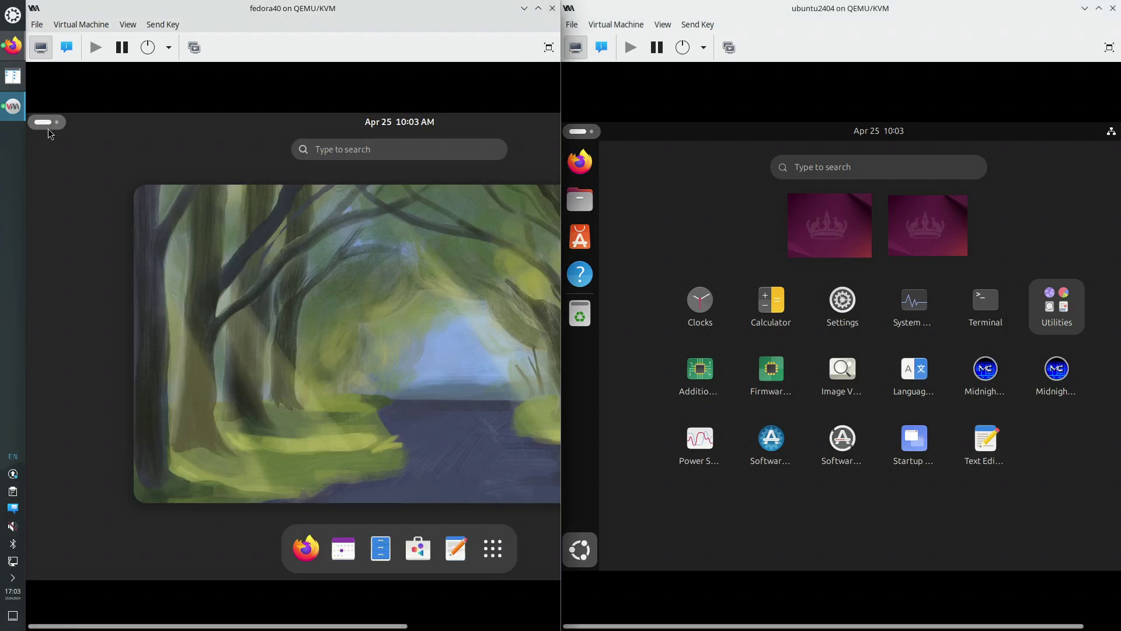
click(493, 549)
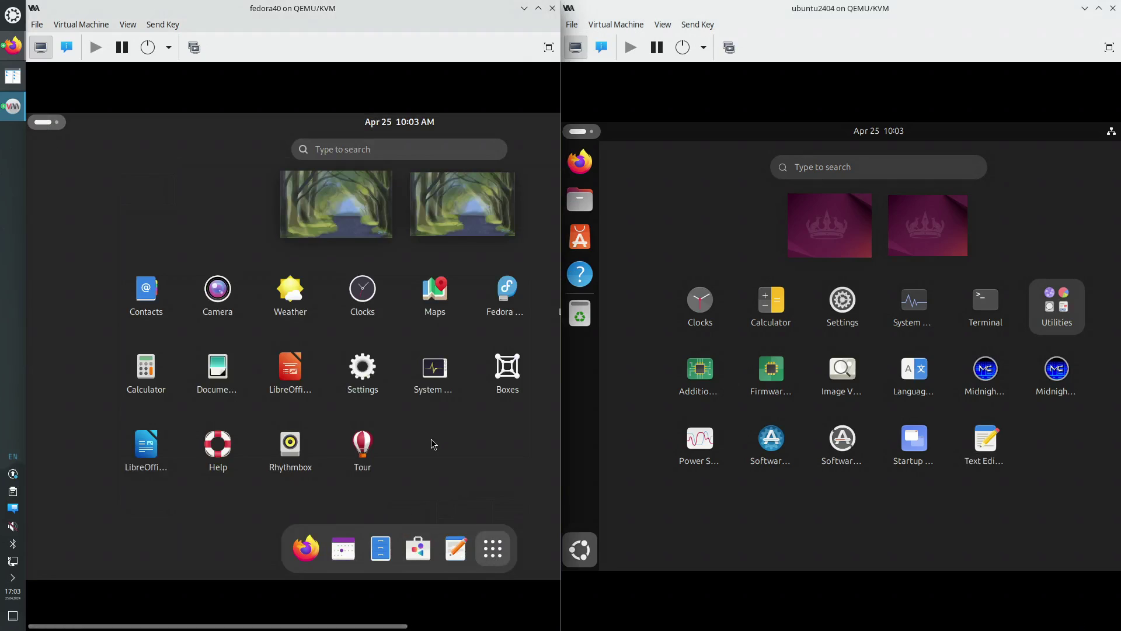